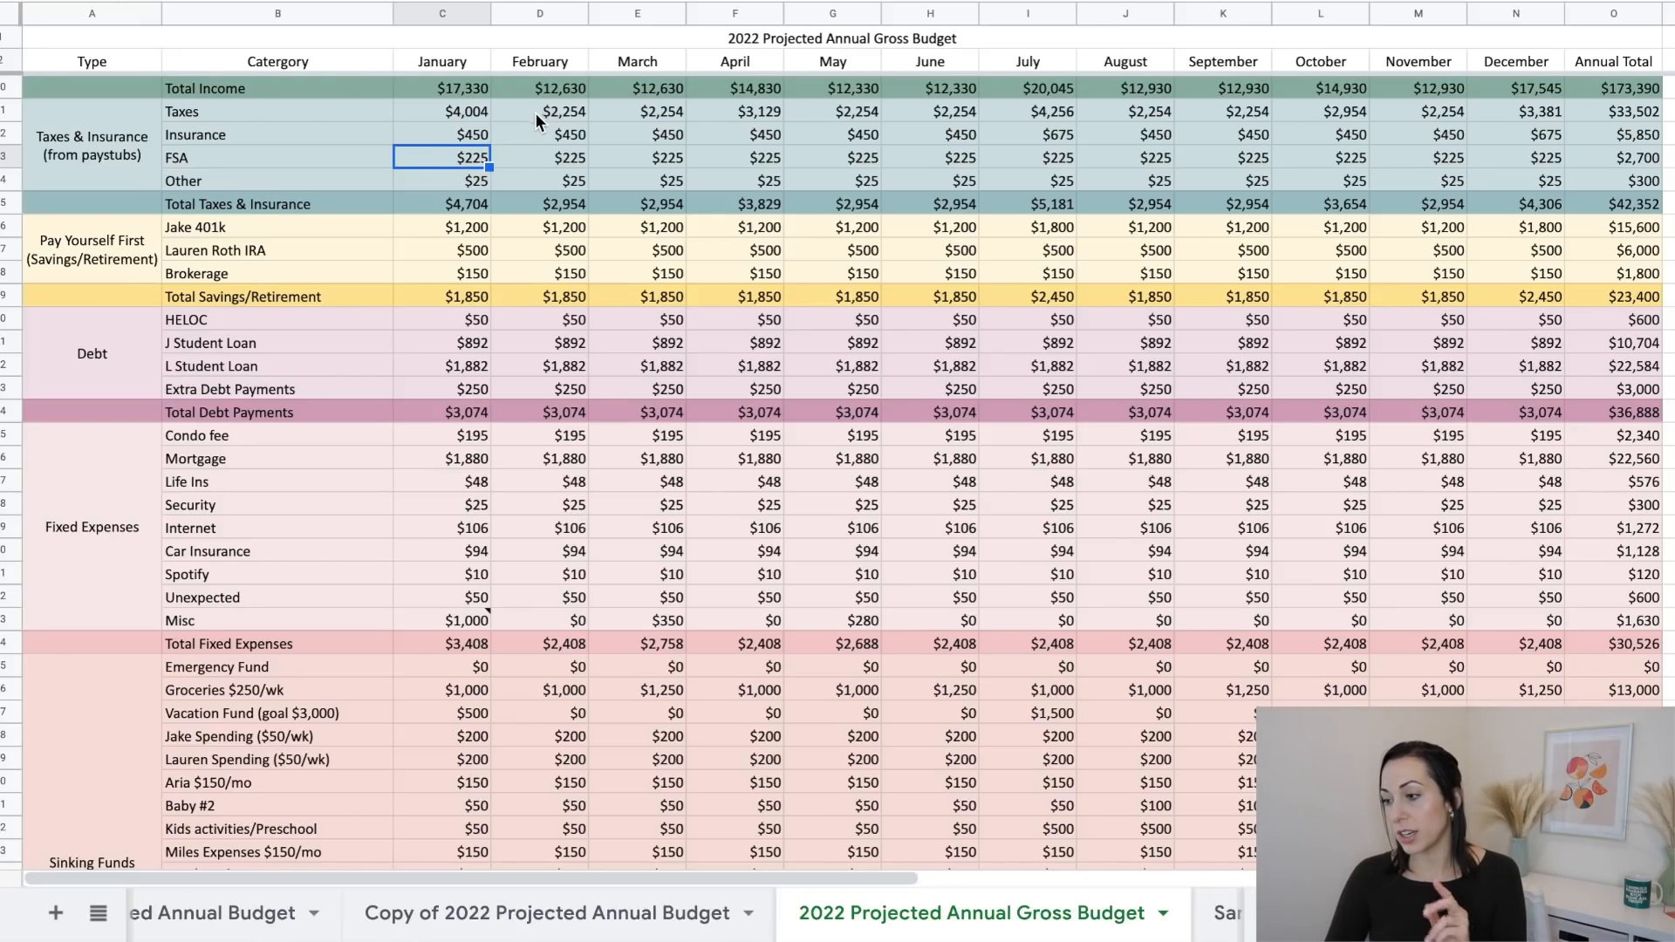
Examine the Total Income row month by month, from January through May.
left_click(4, 90)
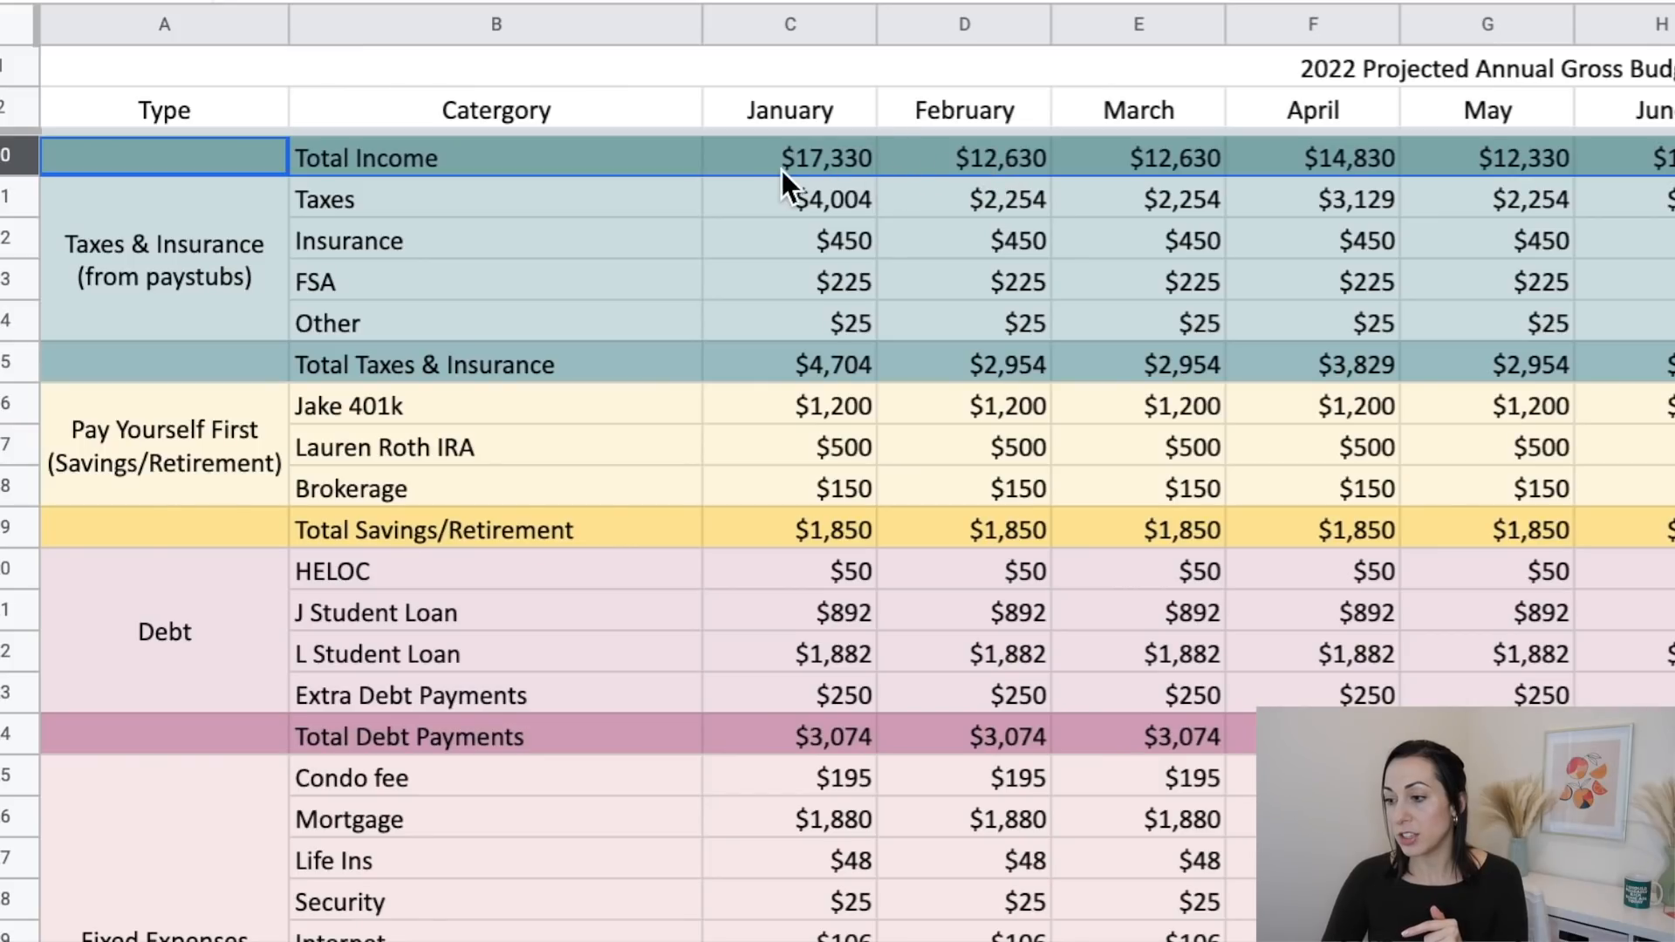
left_click(434, 97)
left_click(784, 161)
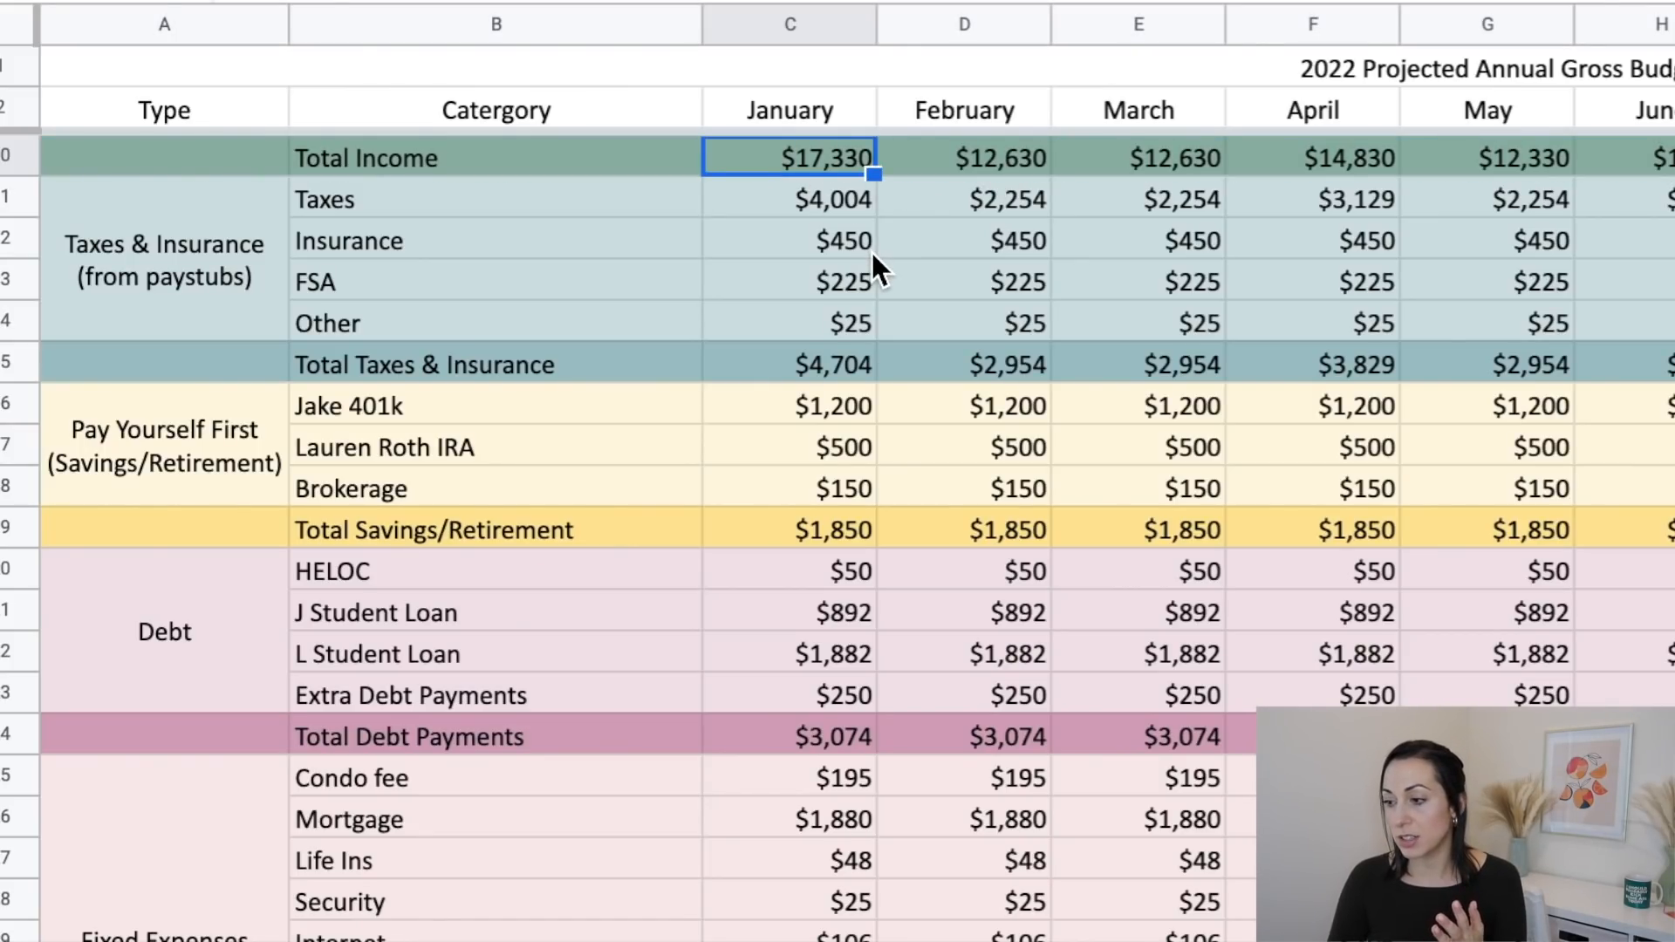
key("Right")
key("Right")
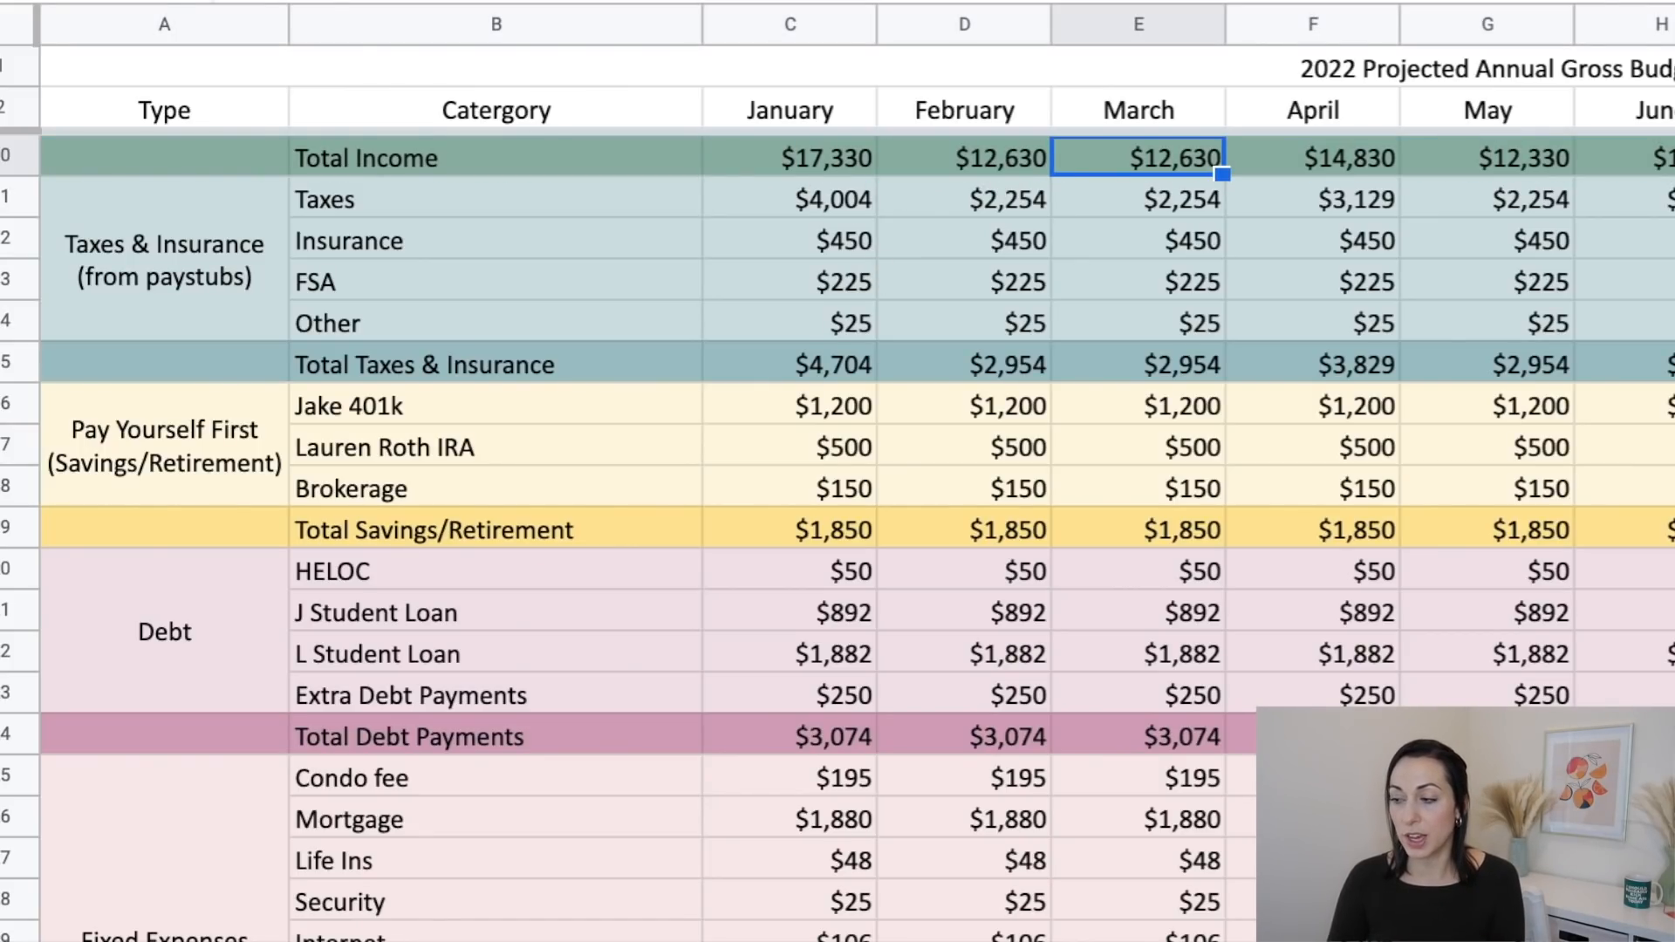
key("Right")
key("Right")
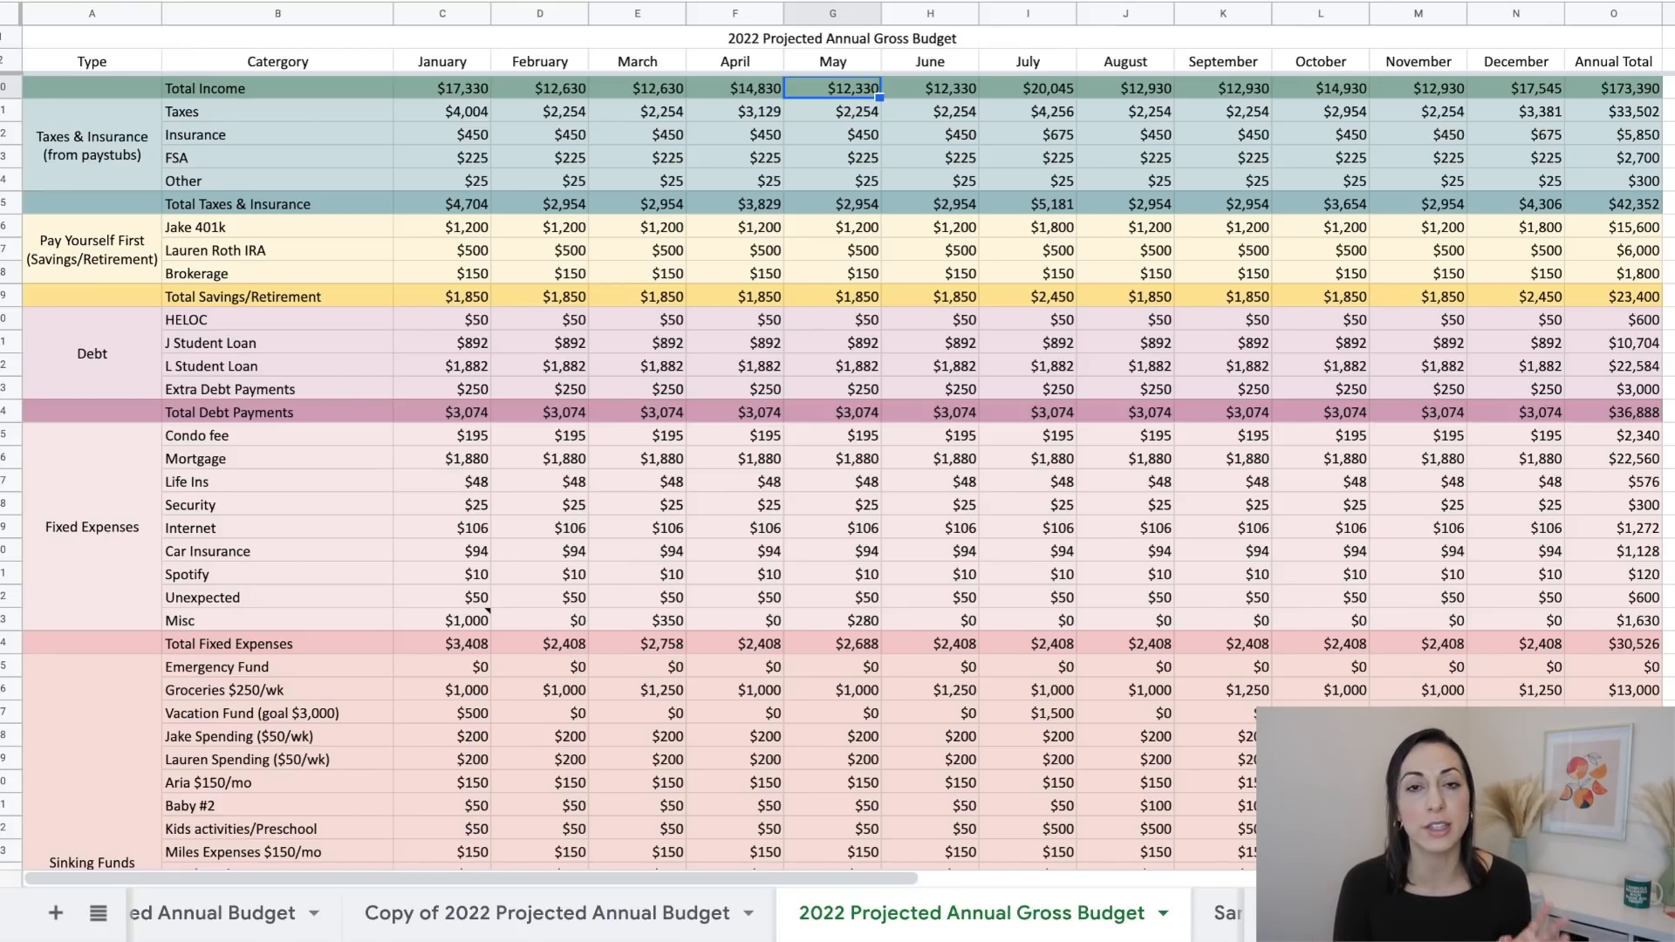
Review the Taxes & Insurance section row by row: Taxes with its annual total, Insurance, FSA and Other.
left_click(45, 131)
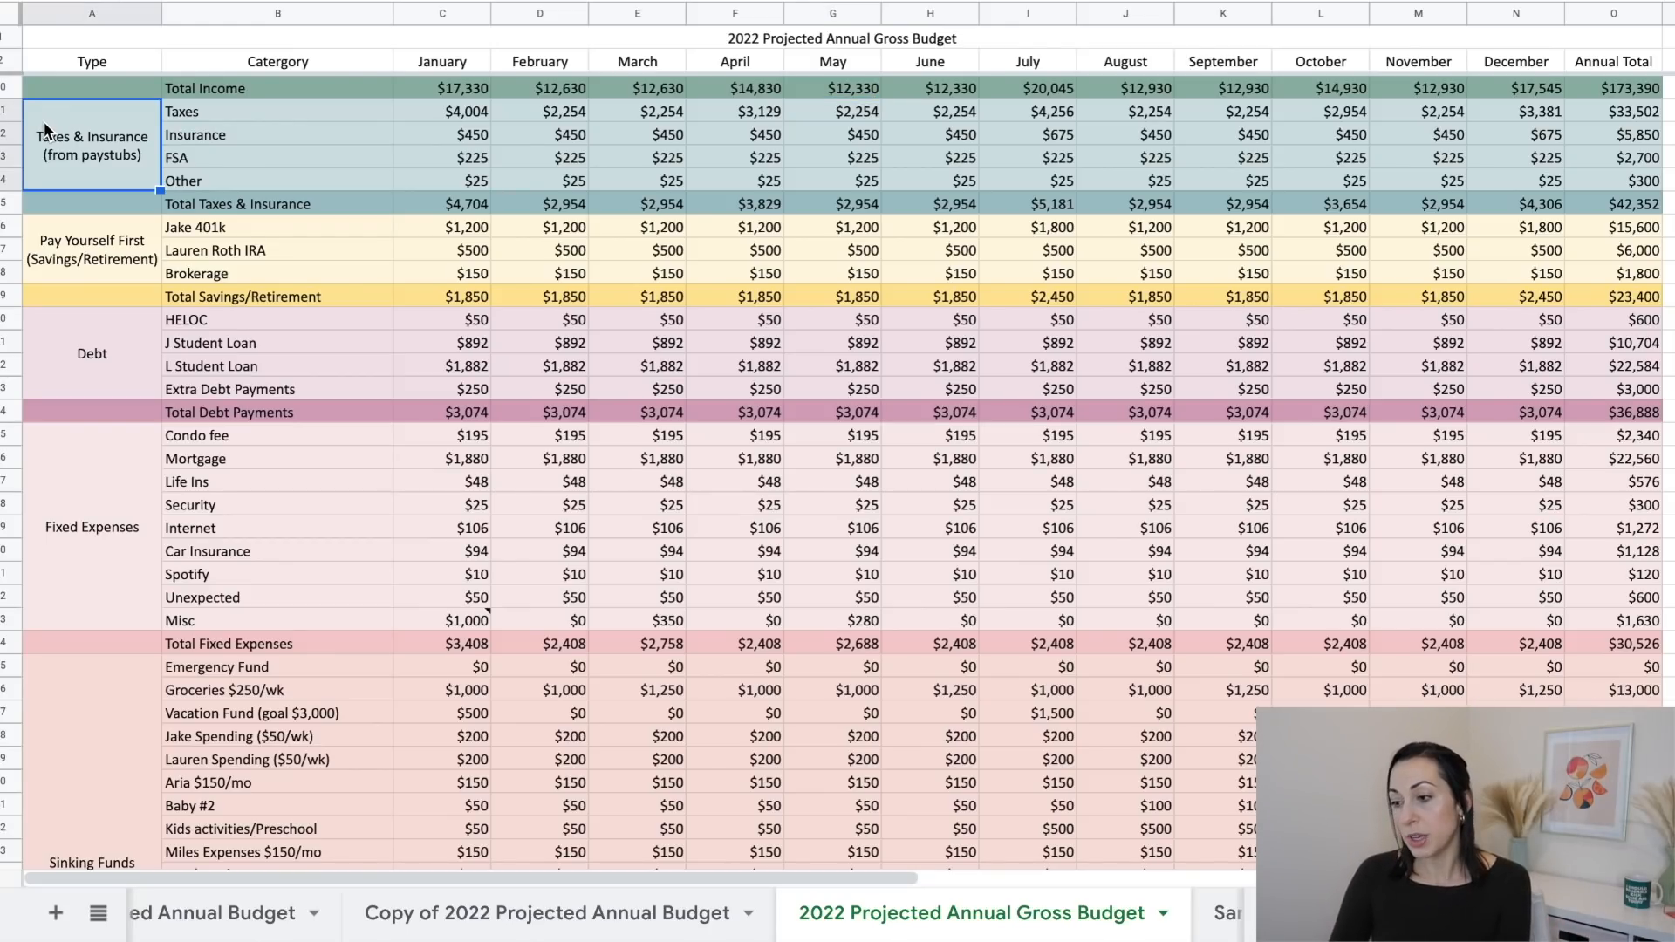
left_click(3, 112)
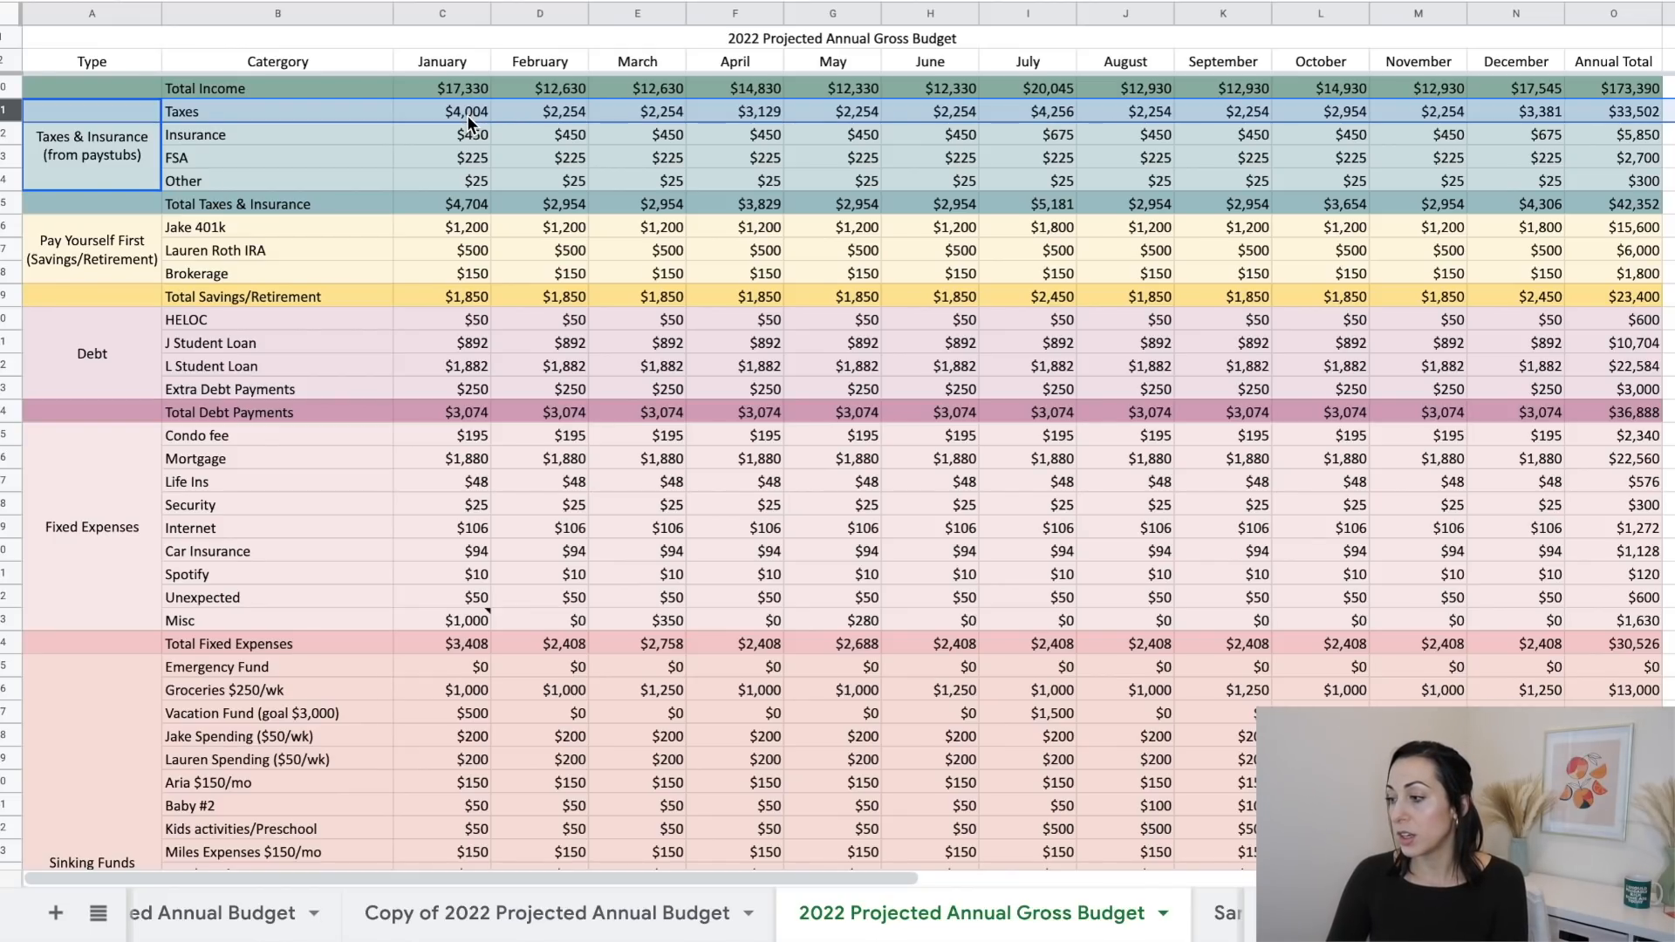
left_click(1582, 108)
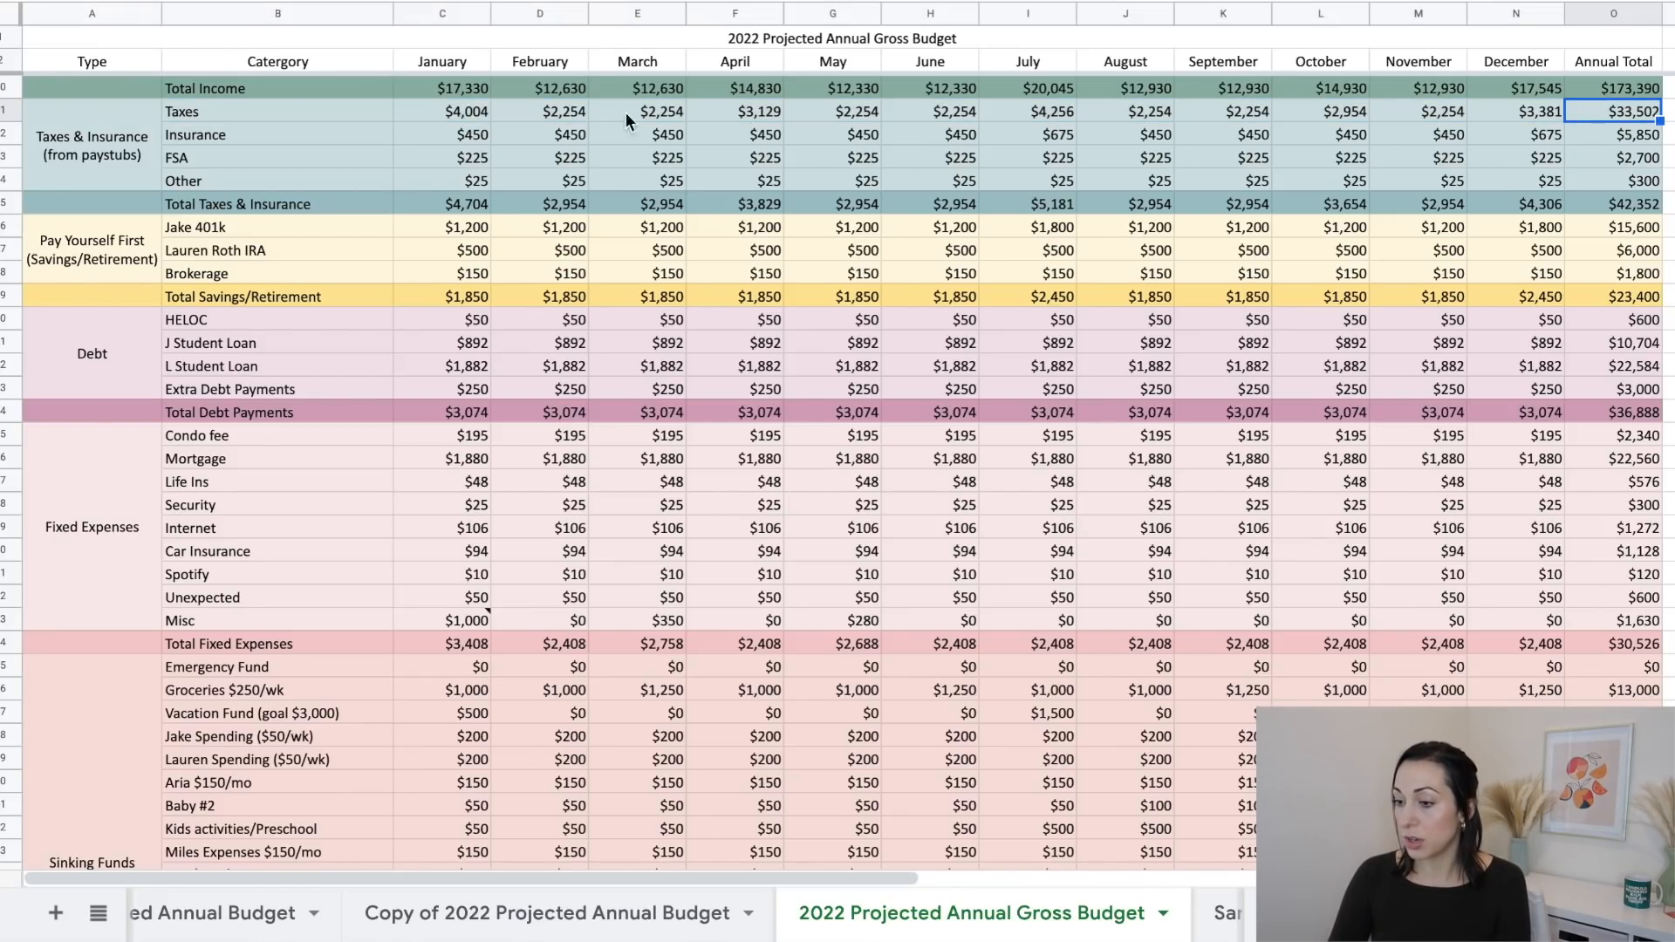
left_click(5, 134)
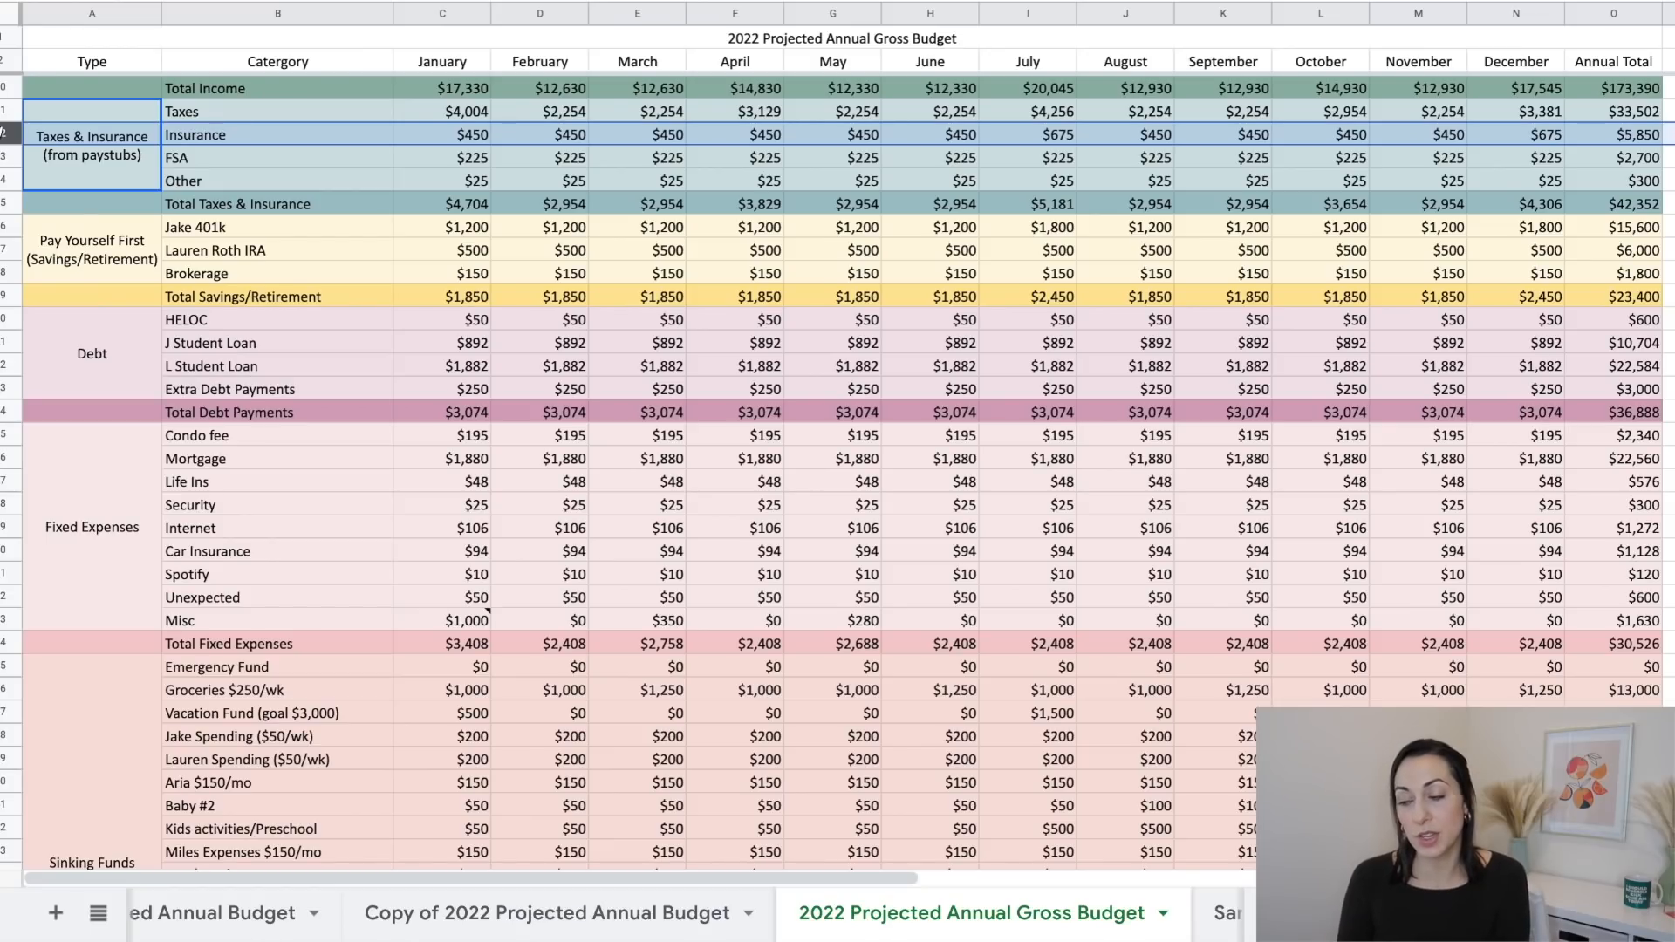
left_click(6, 157)
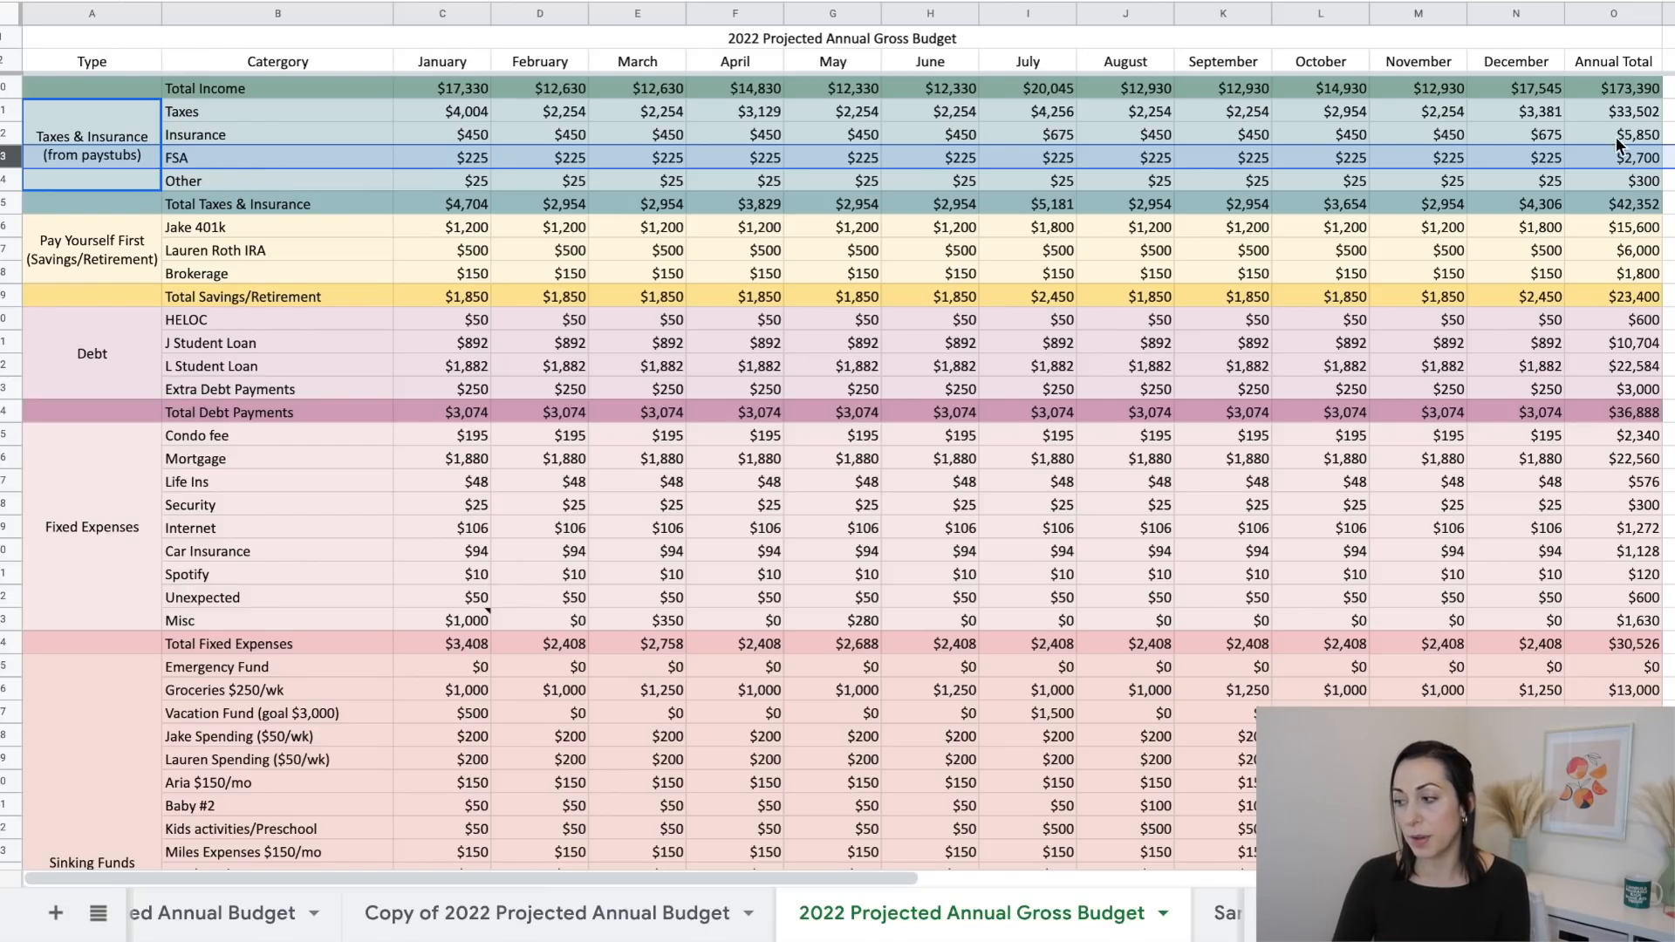
left_click(4, 180)
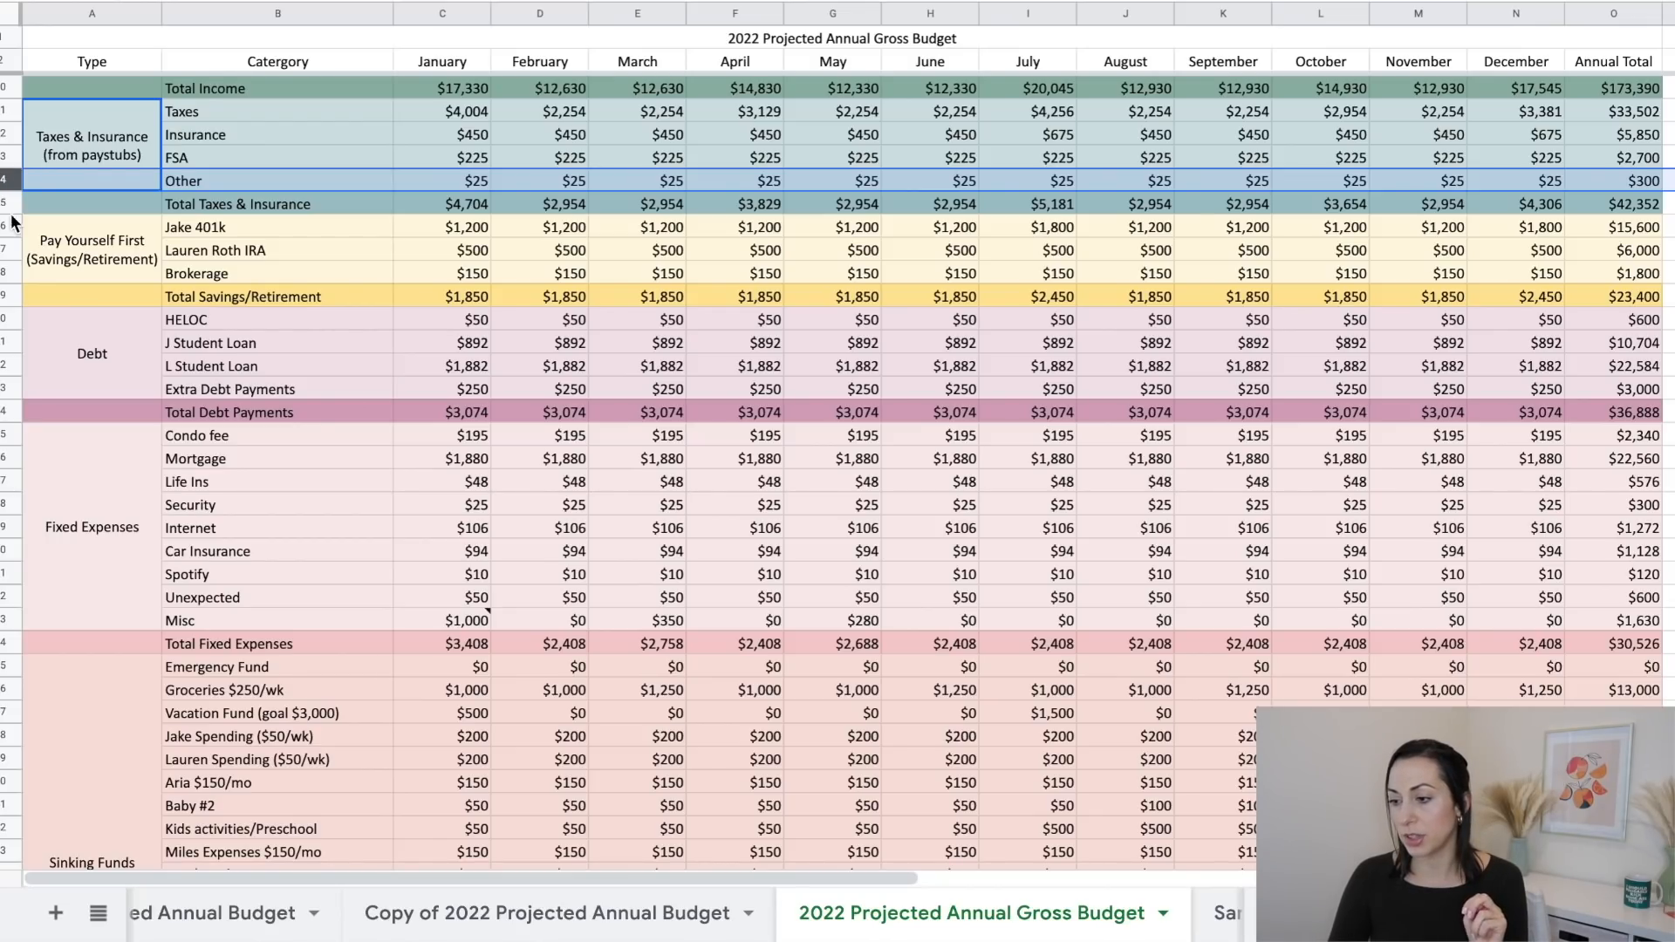
Review the Pay Yourself First section's 401k, Roth IRA and Brokerage rows together with their annual totals.
left_click(59, 253)
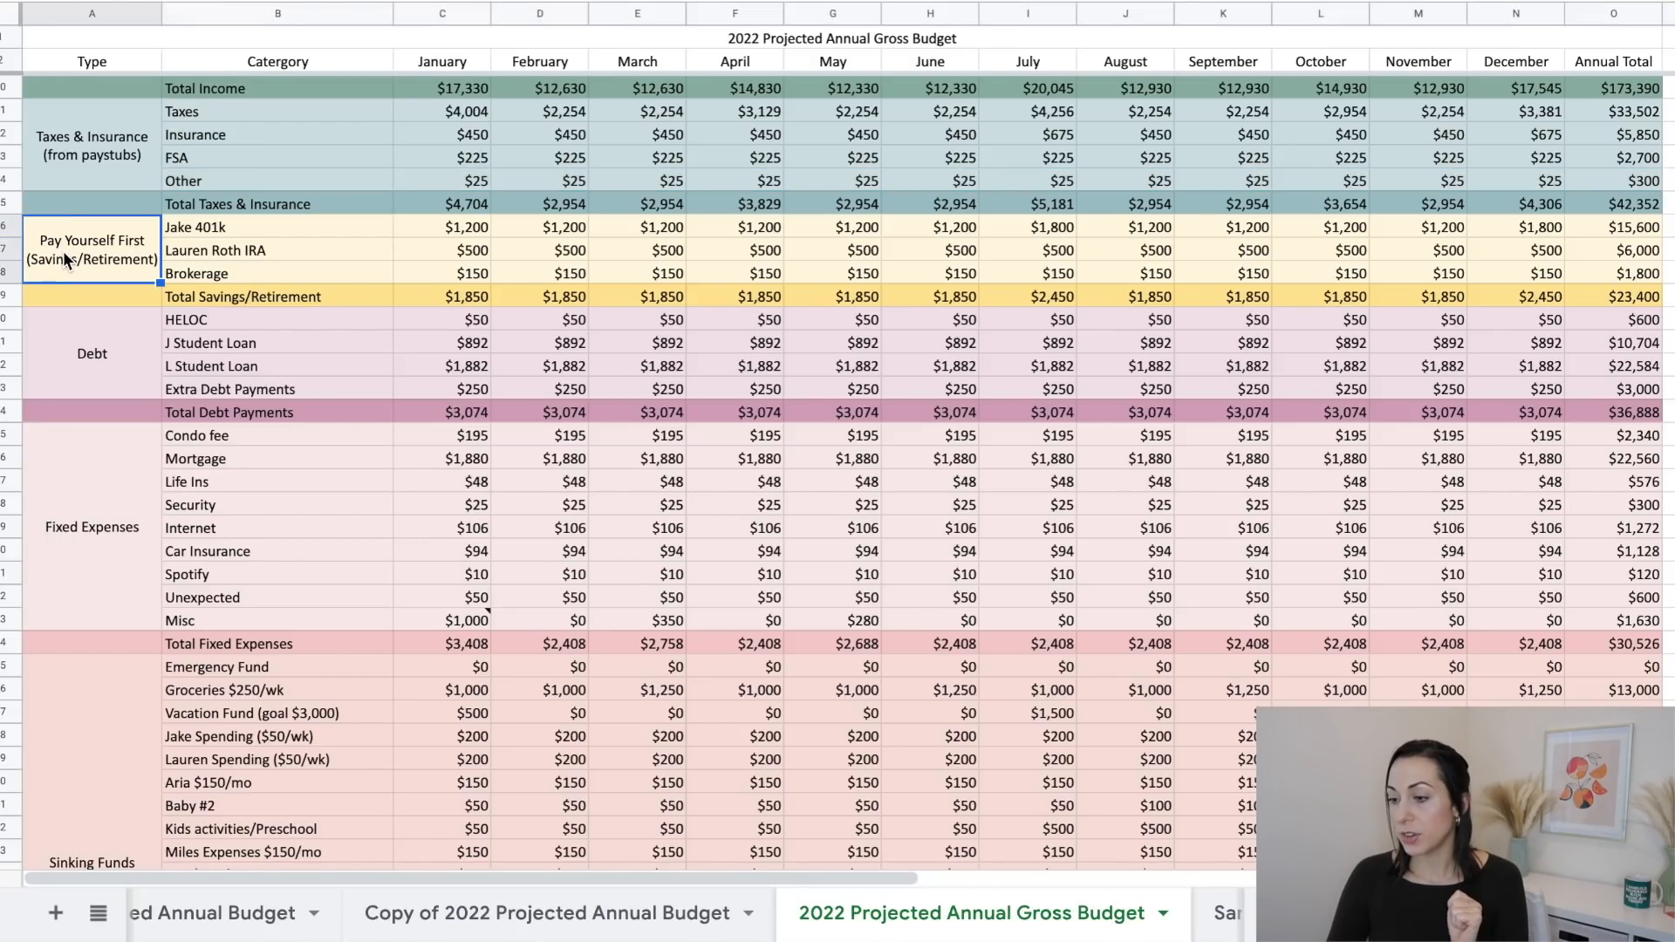
left_click(3, 227)
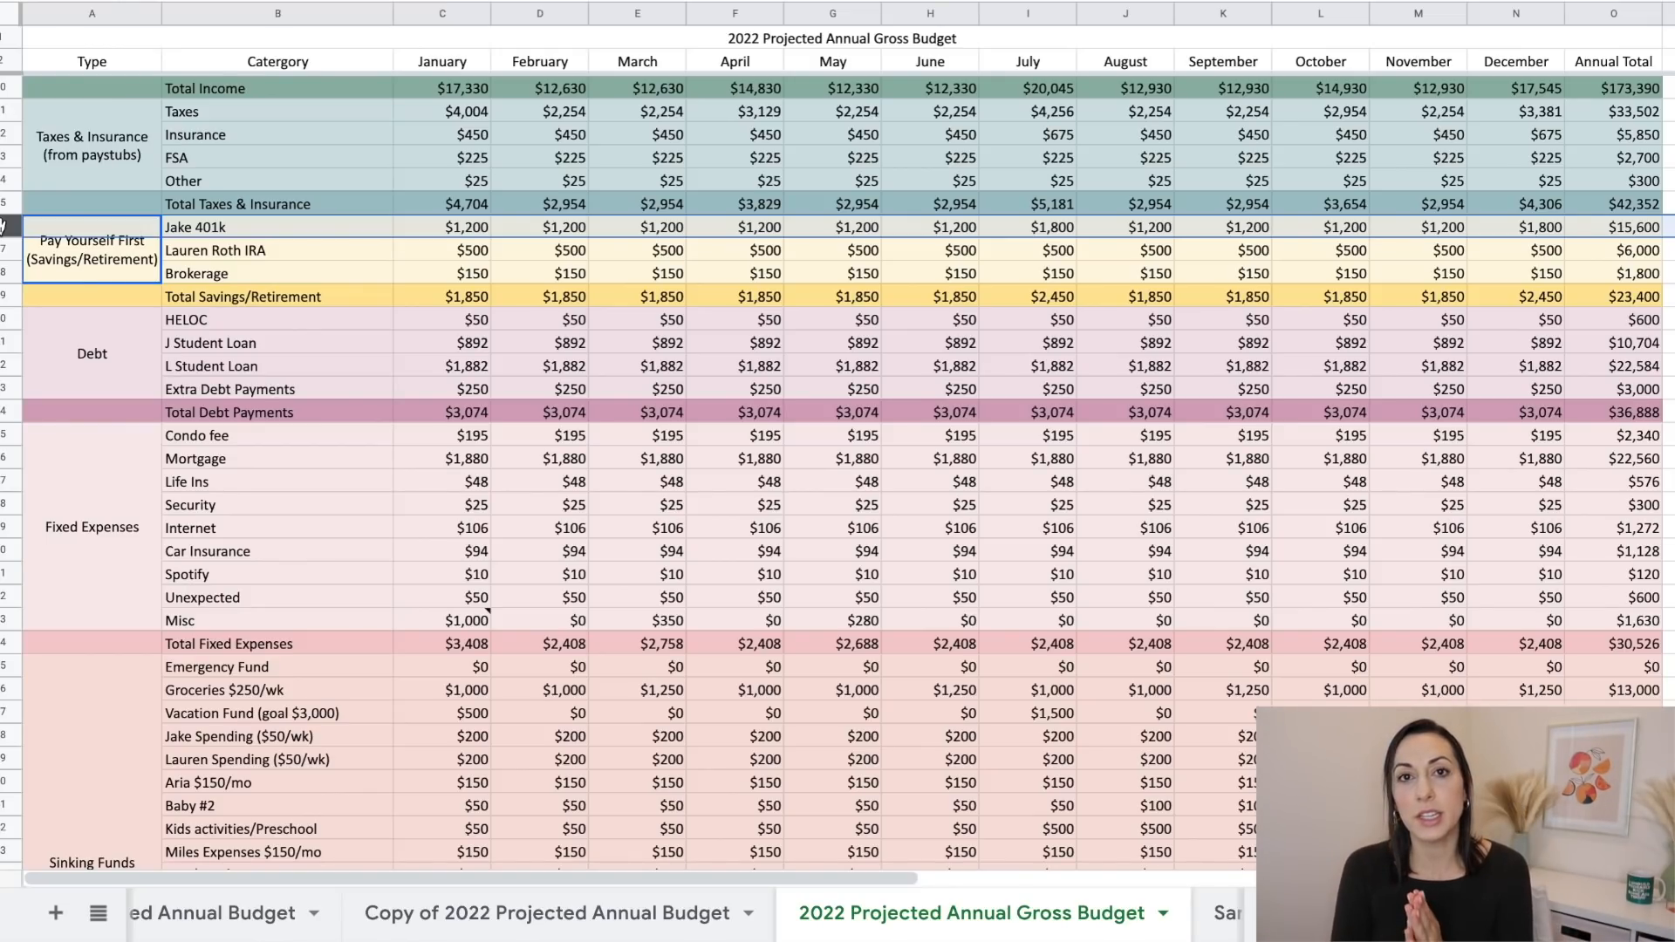
left_click(1586, 228)
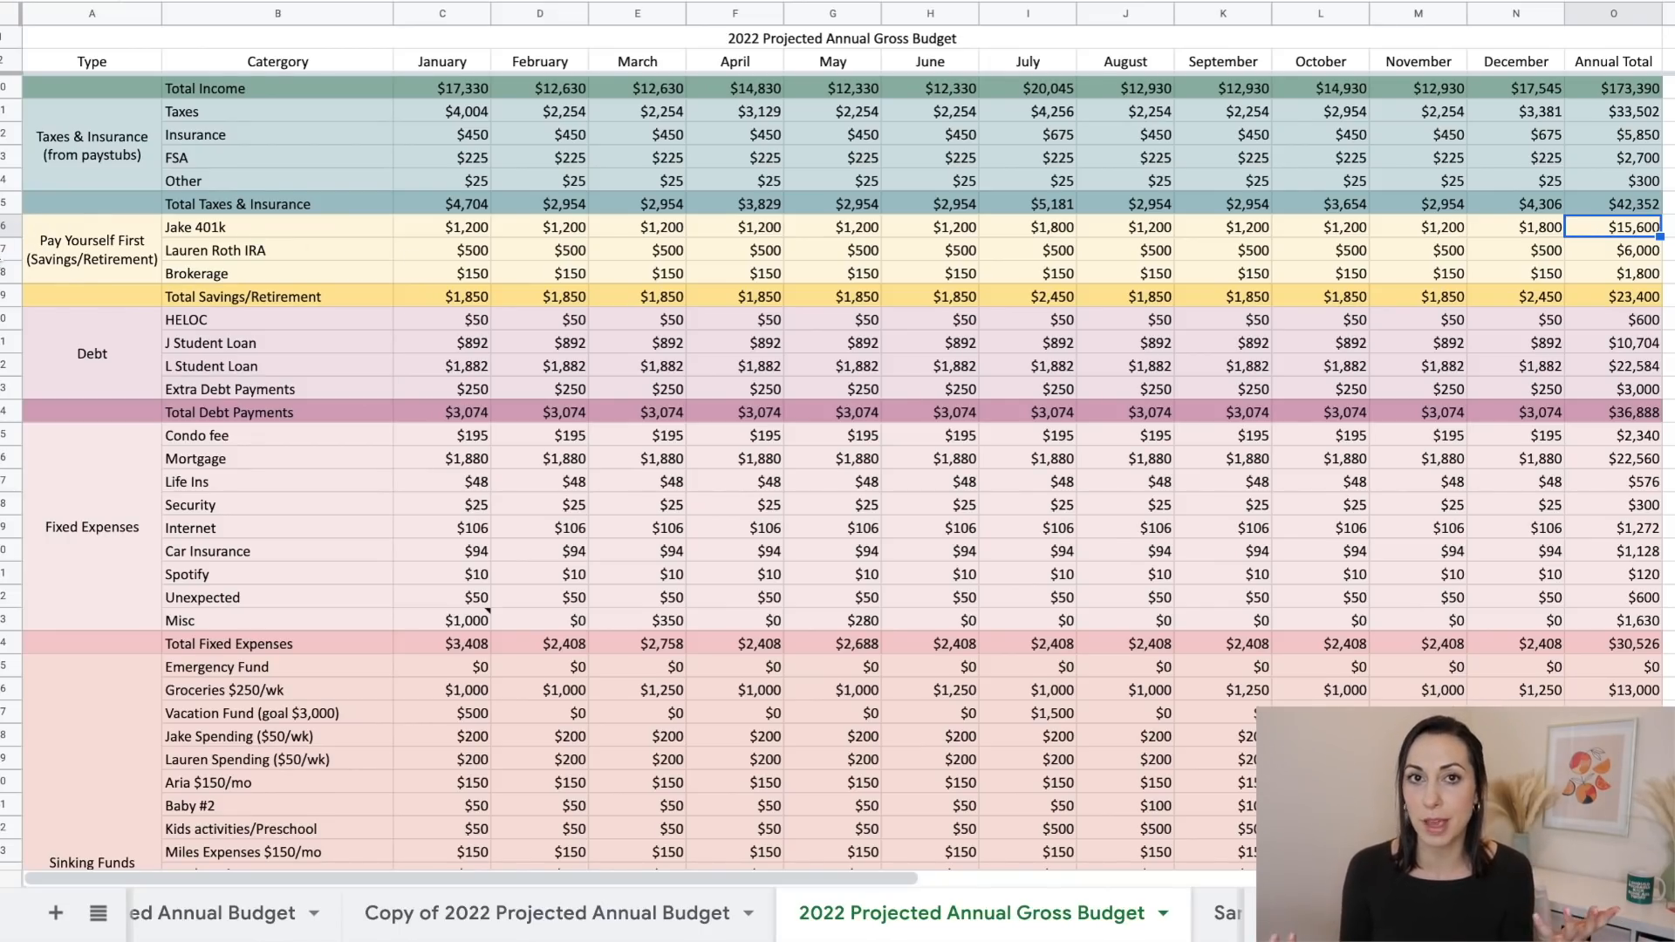
left_click(4, 250)
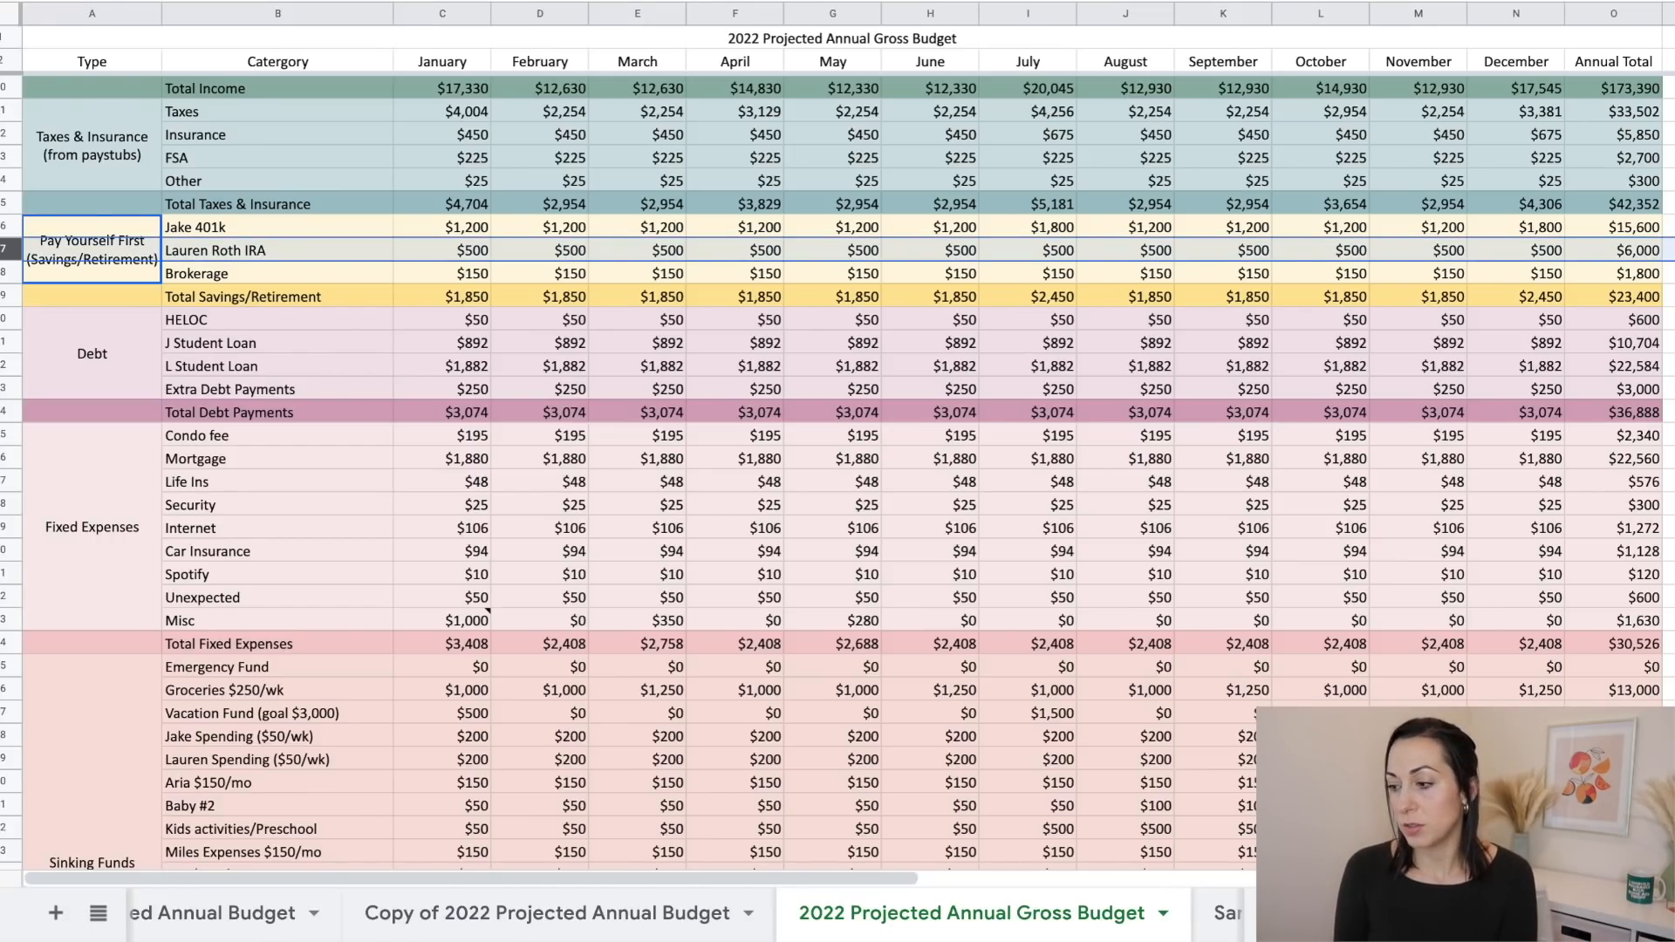
left_click(1615, 252)
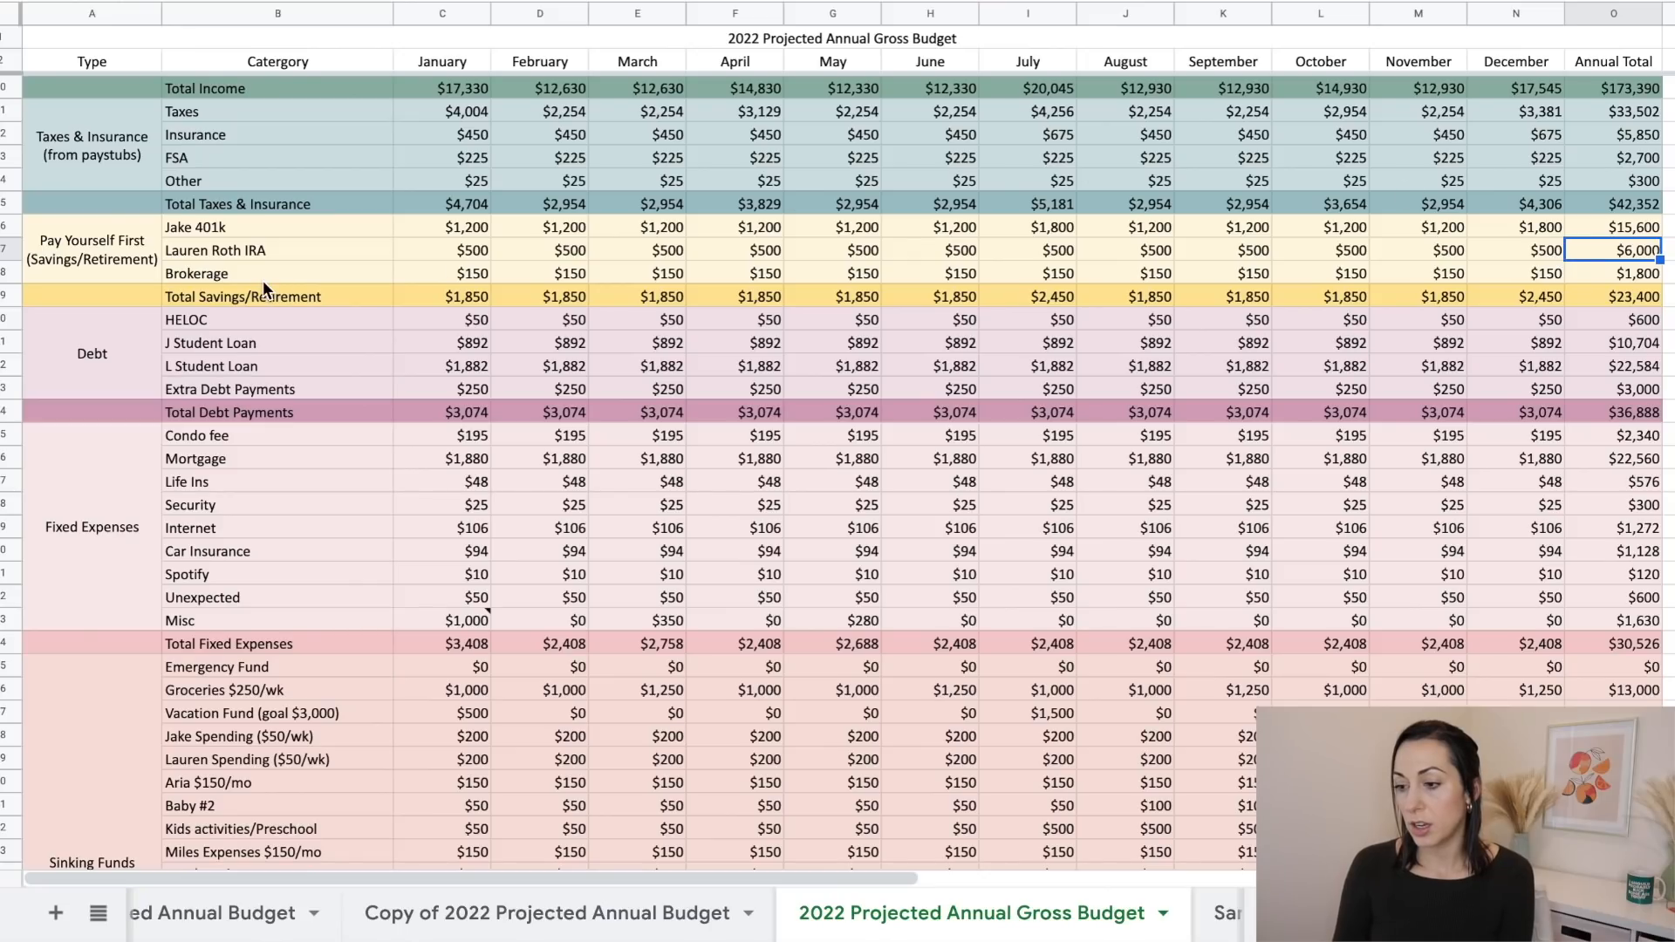
left_click(6, 273)
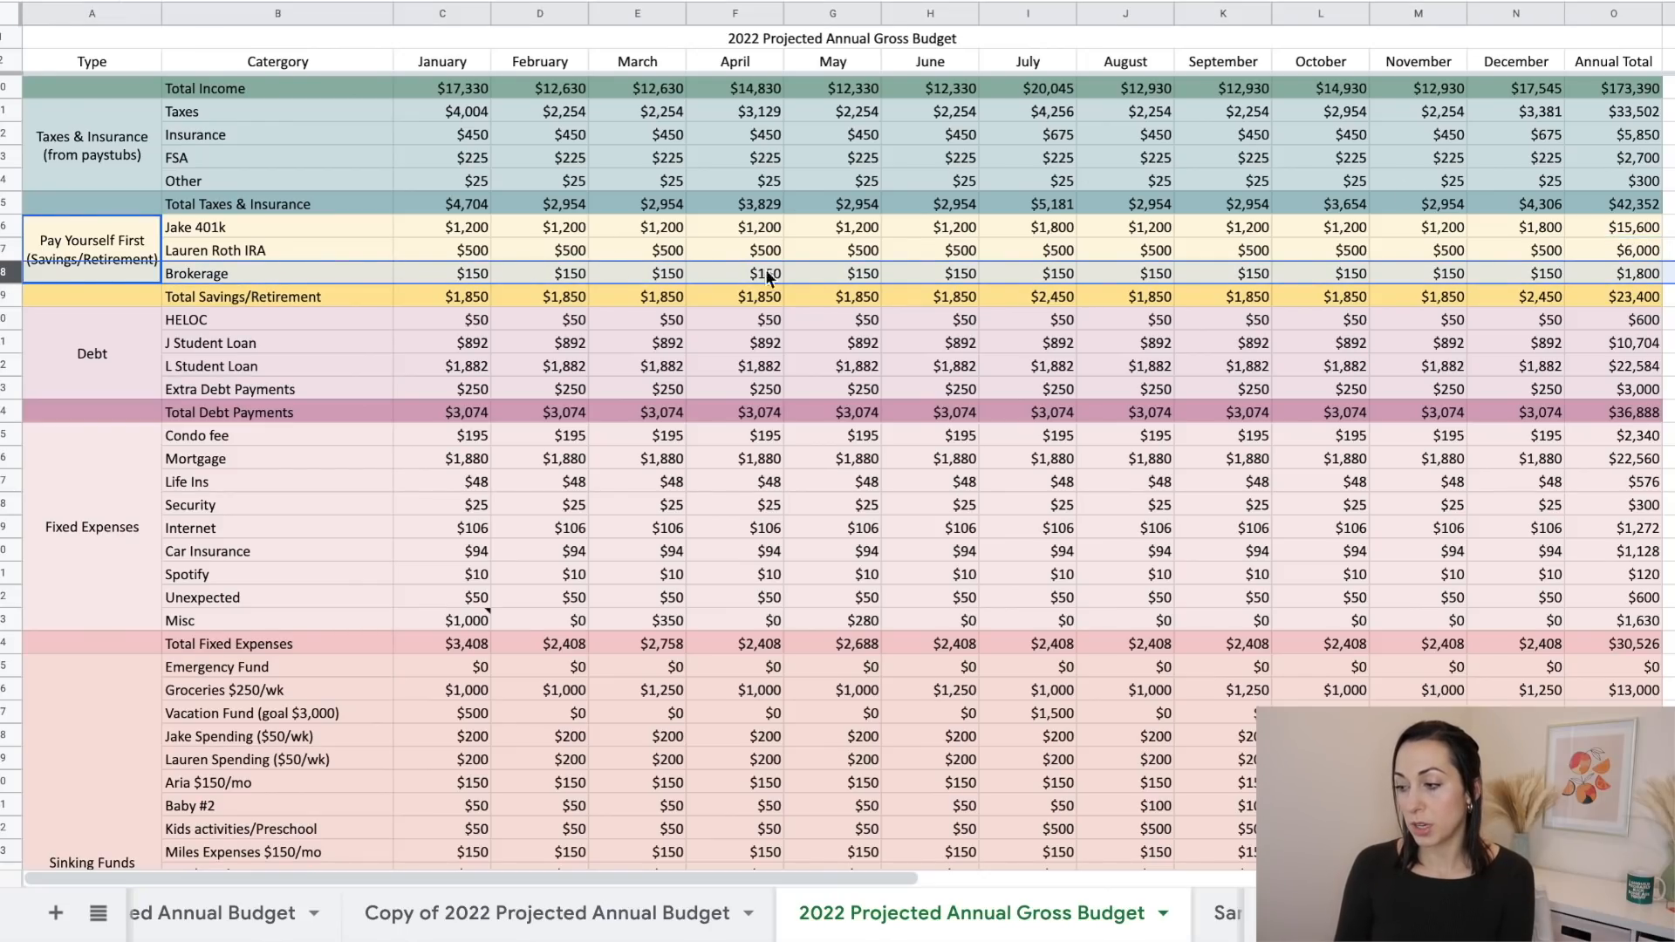
left_click(1626, 277)
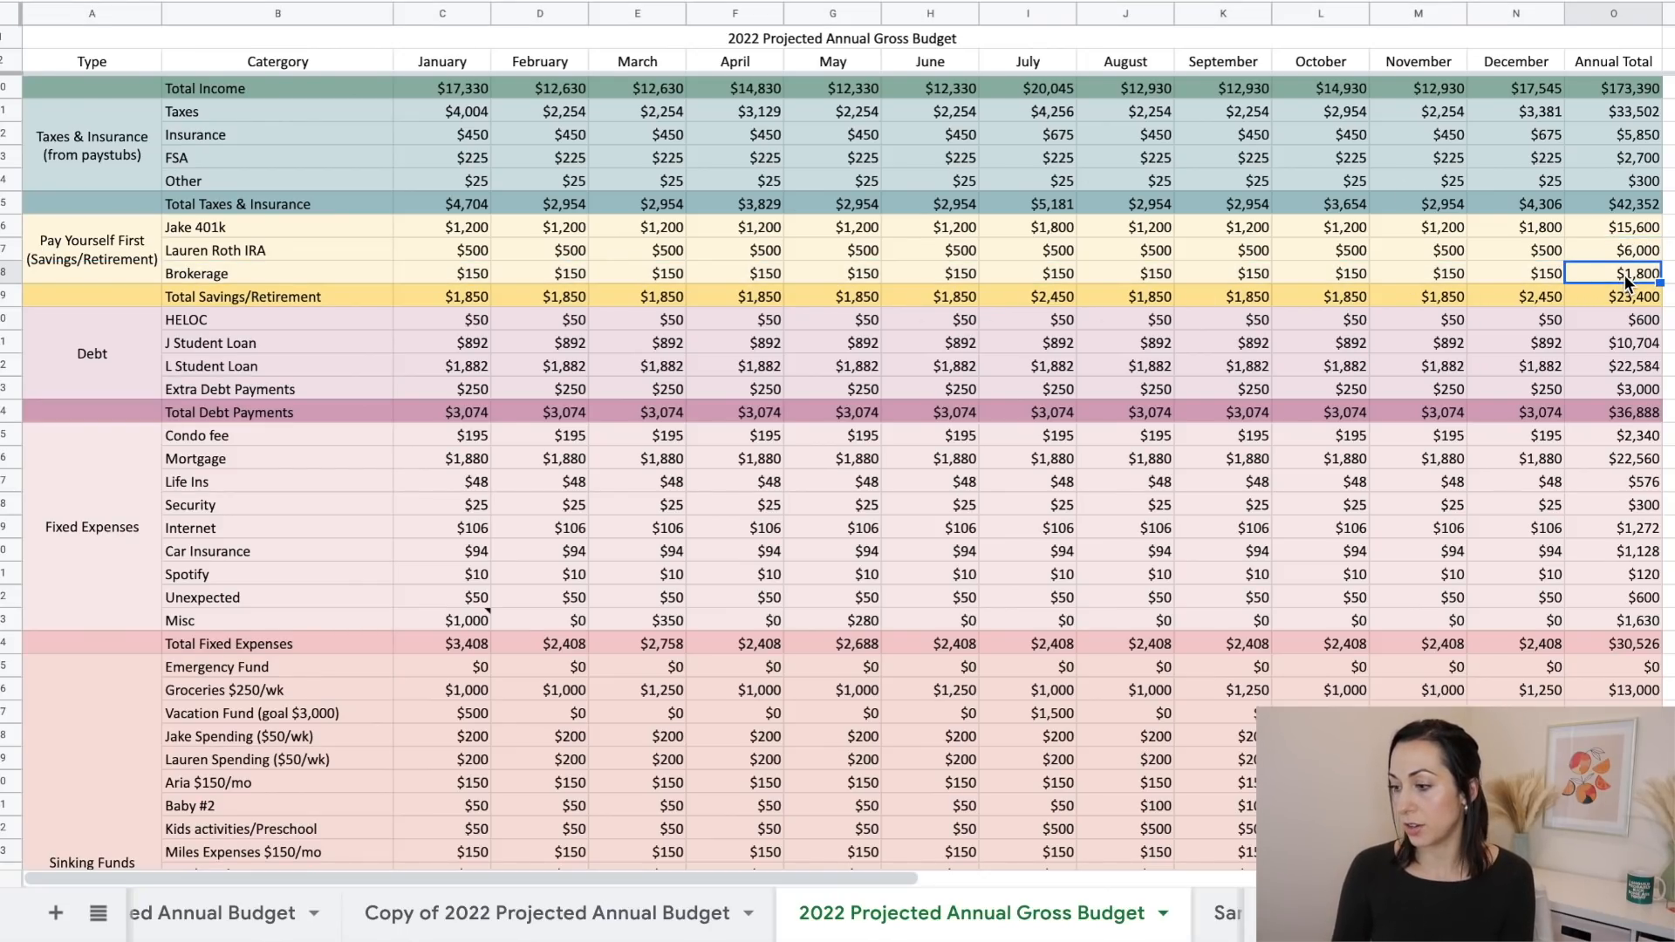
Review the Debt section's HELOC, student loan and extra payment rows, including their annual totals and the Total Debt Payments.
left_click(82, 355)
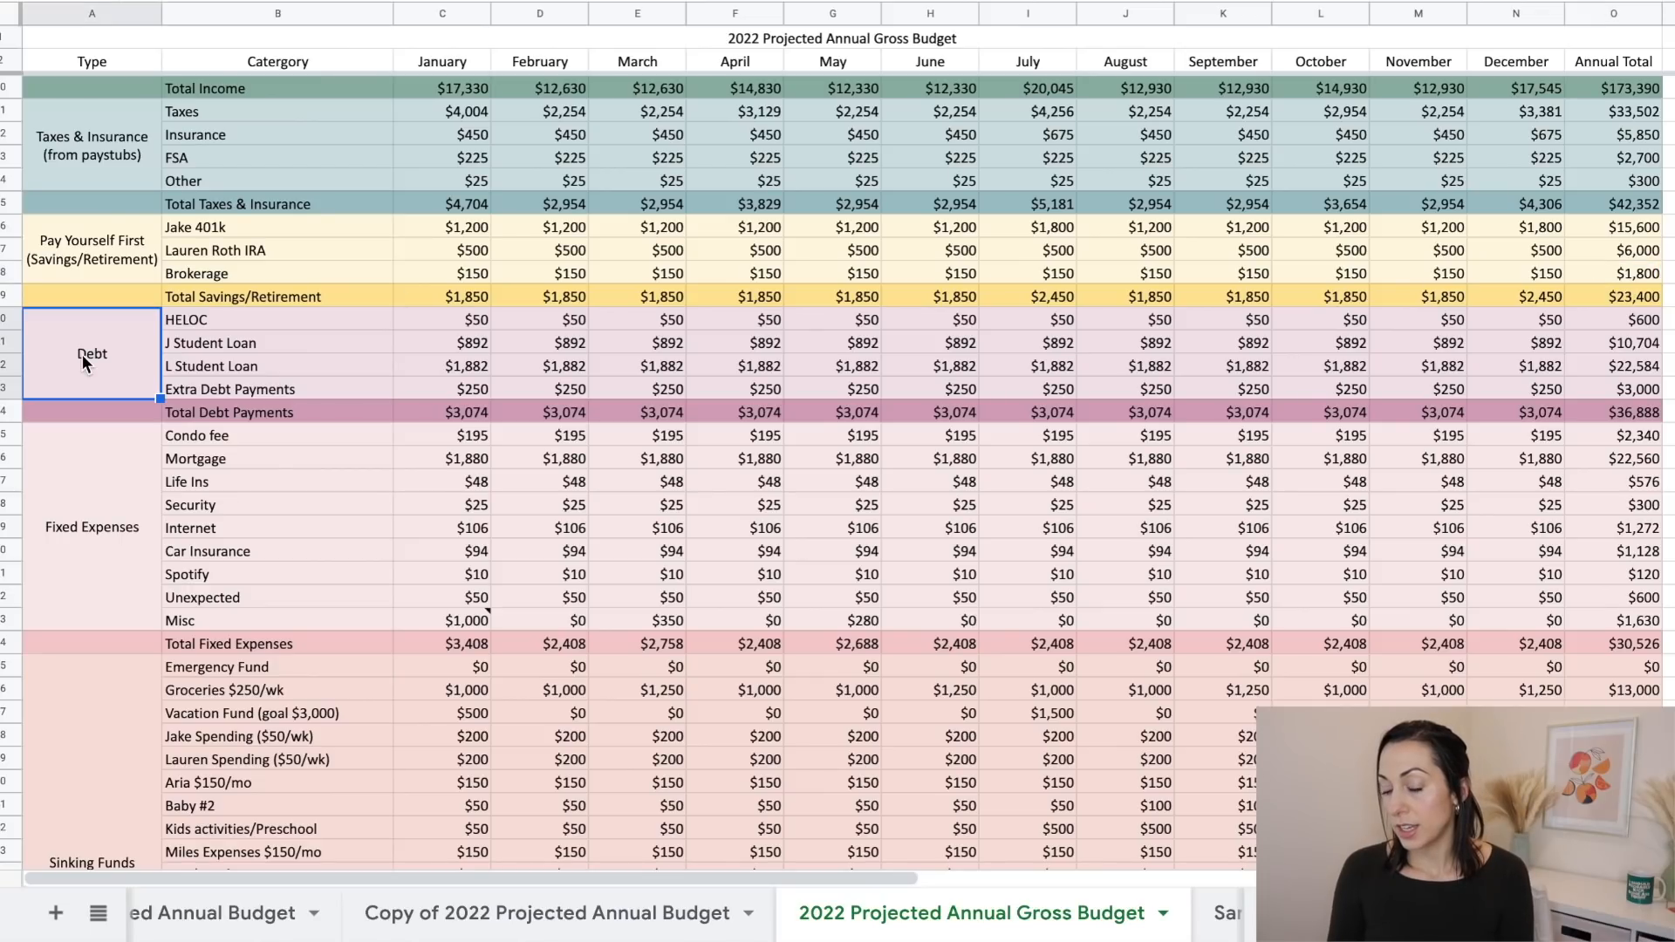
left_click(5, 319)
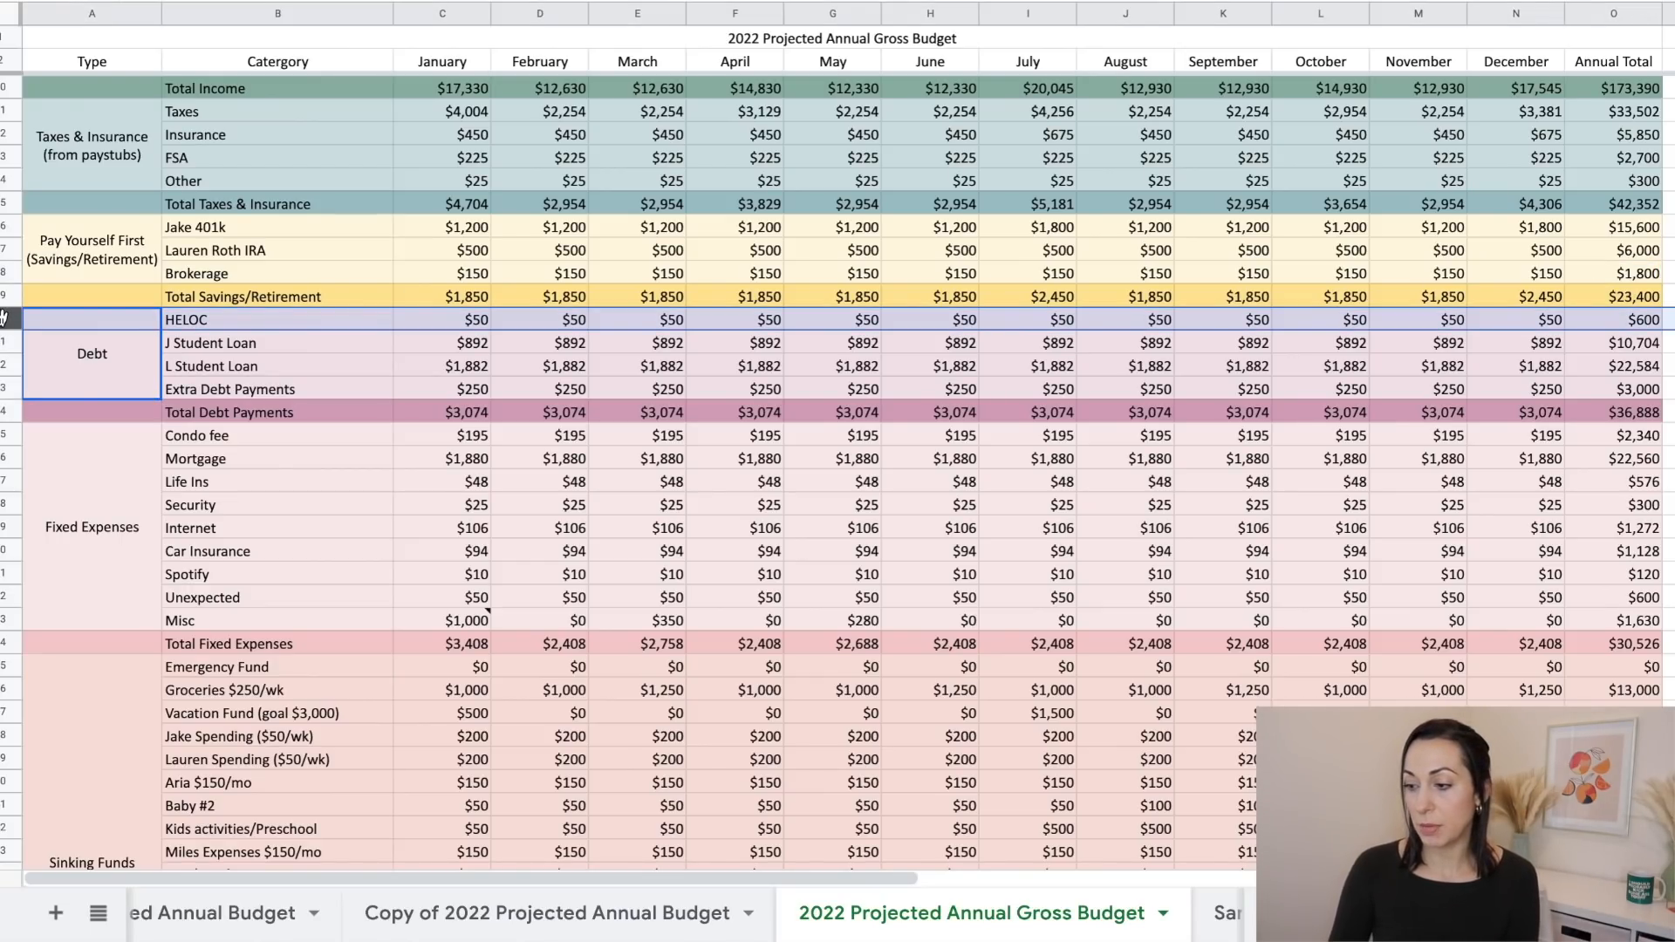
left_click(5, 343)
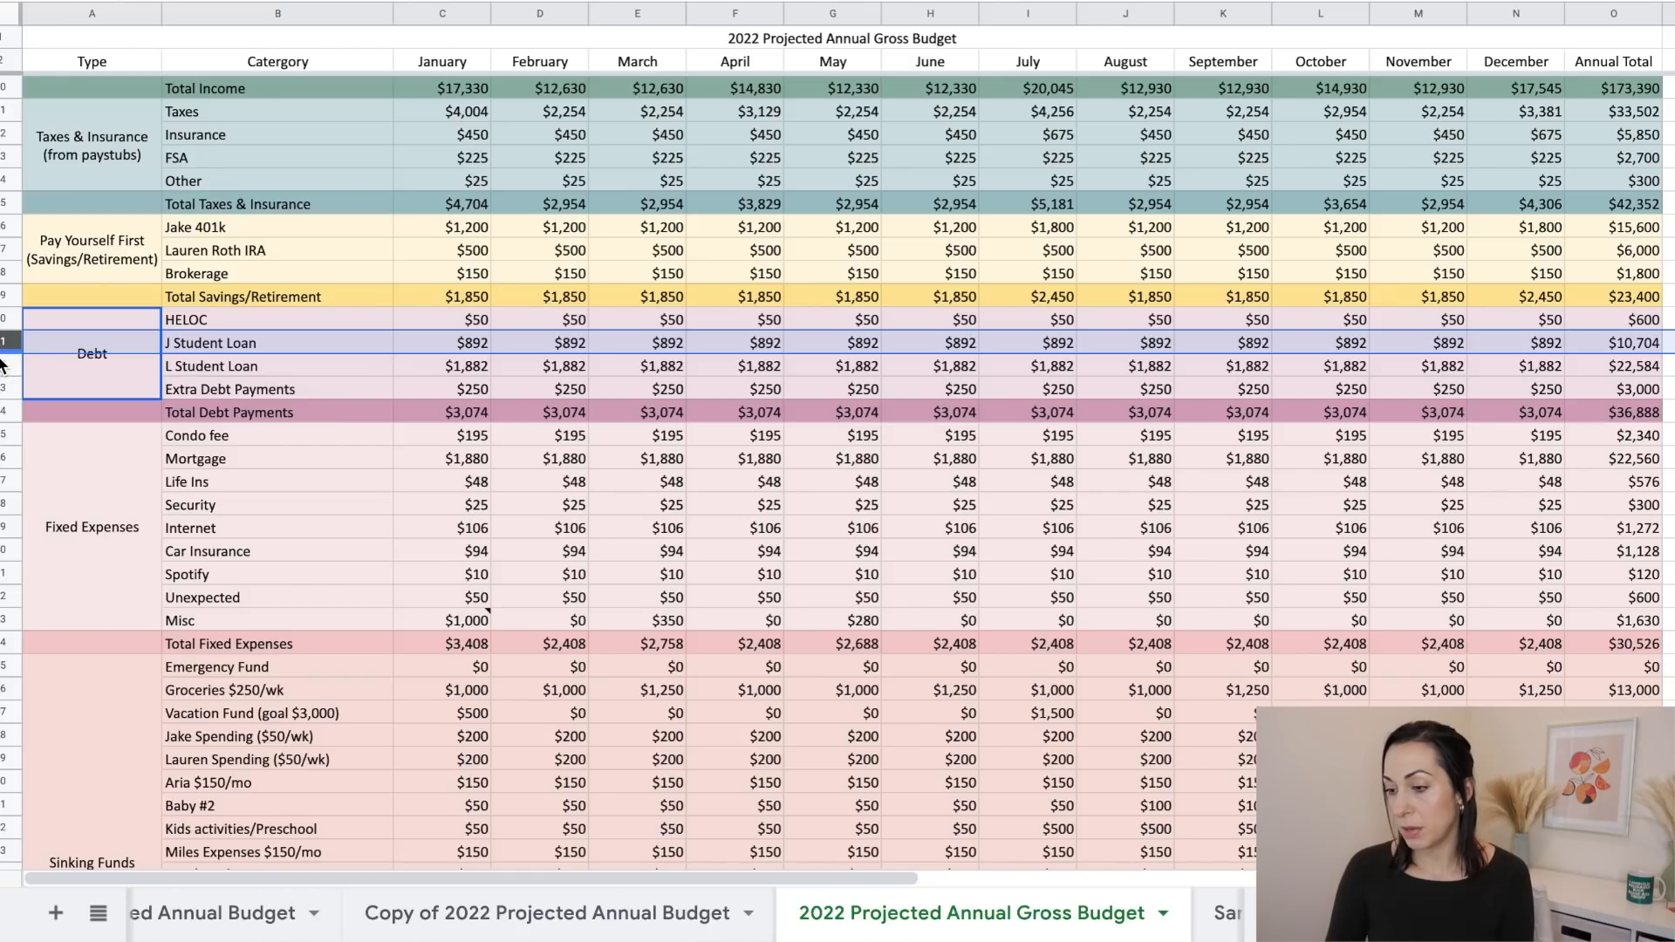
left_click(3, 366)
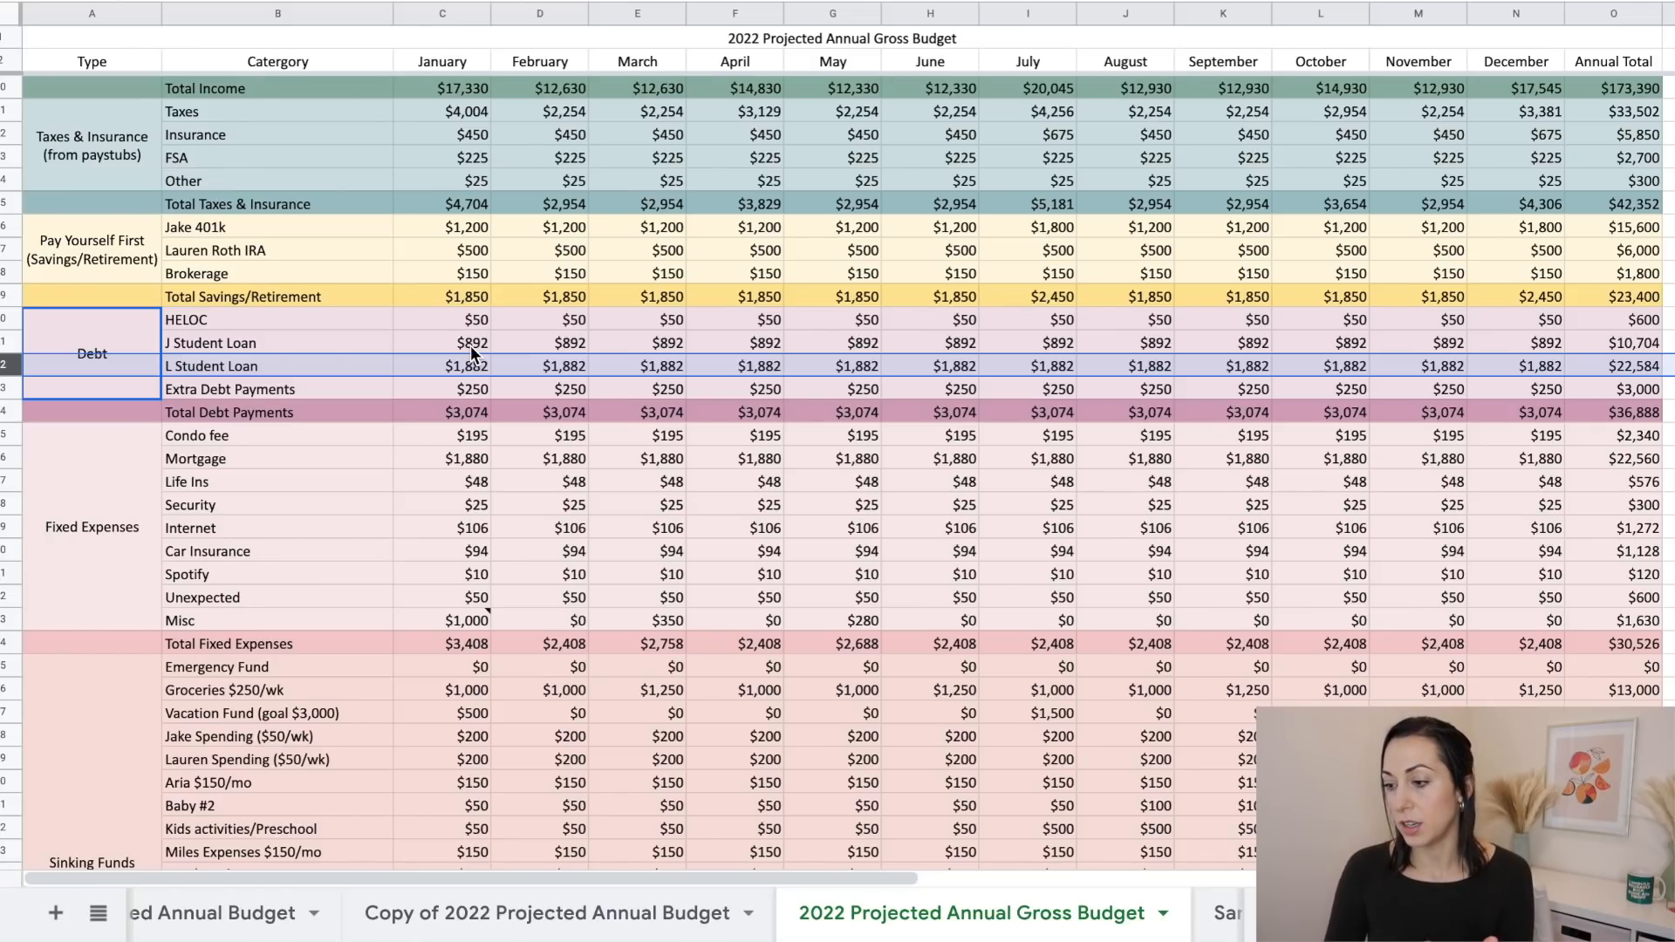
left_click(471, 393)
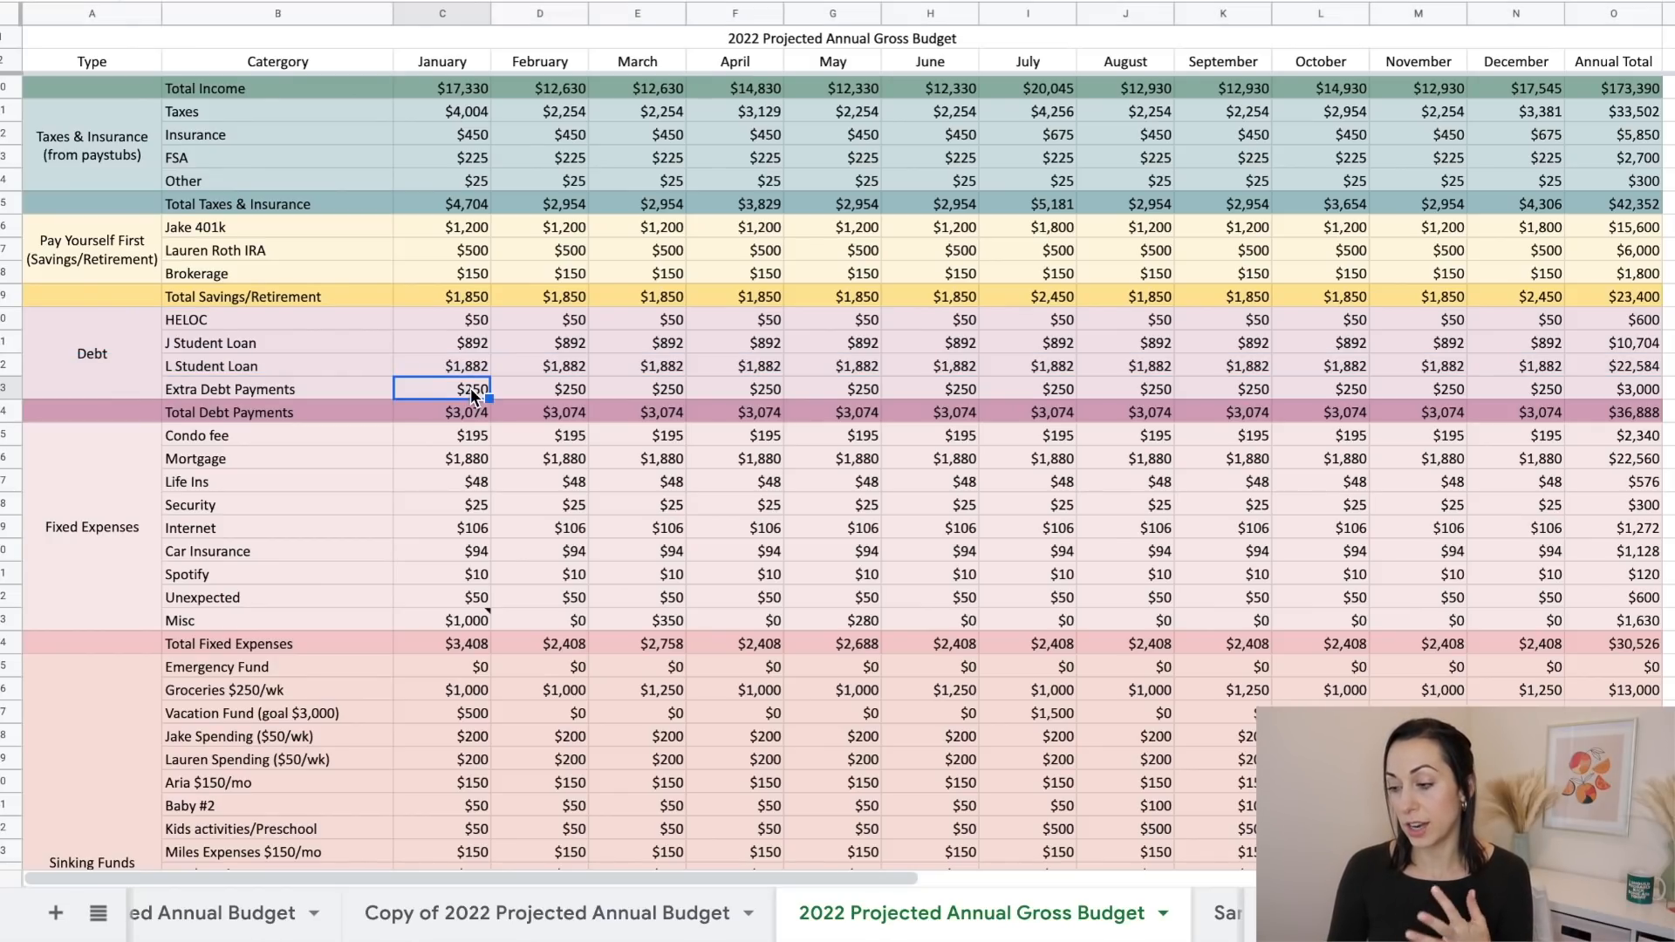
left_click(1611, 411)
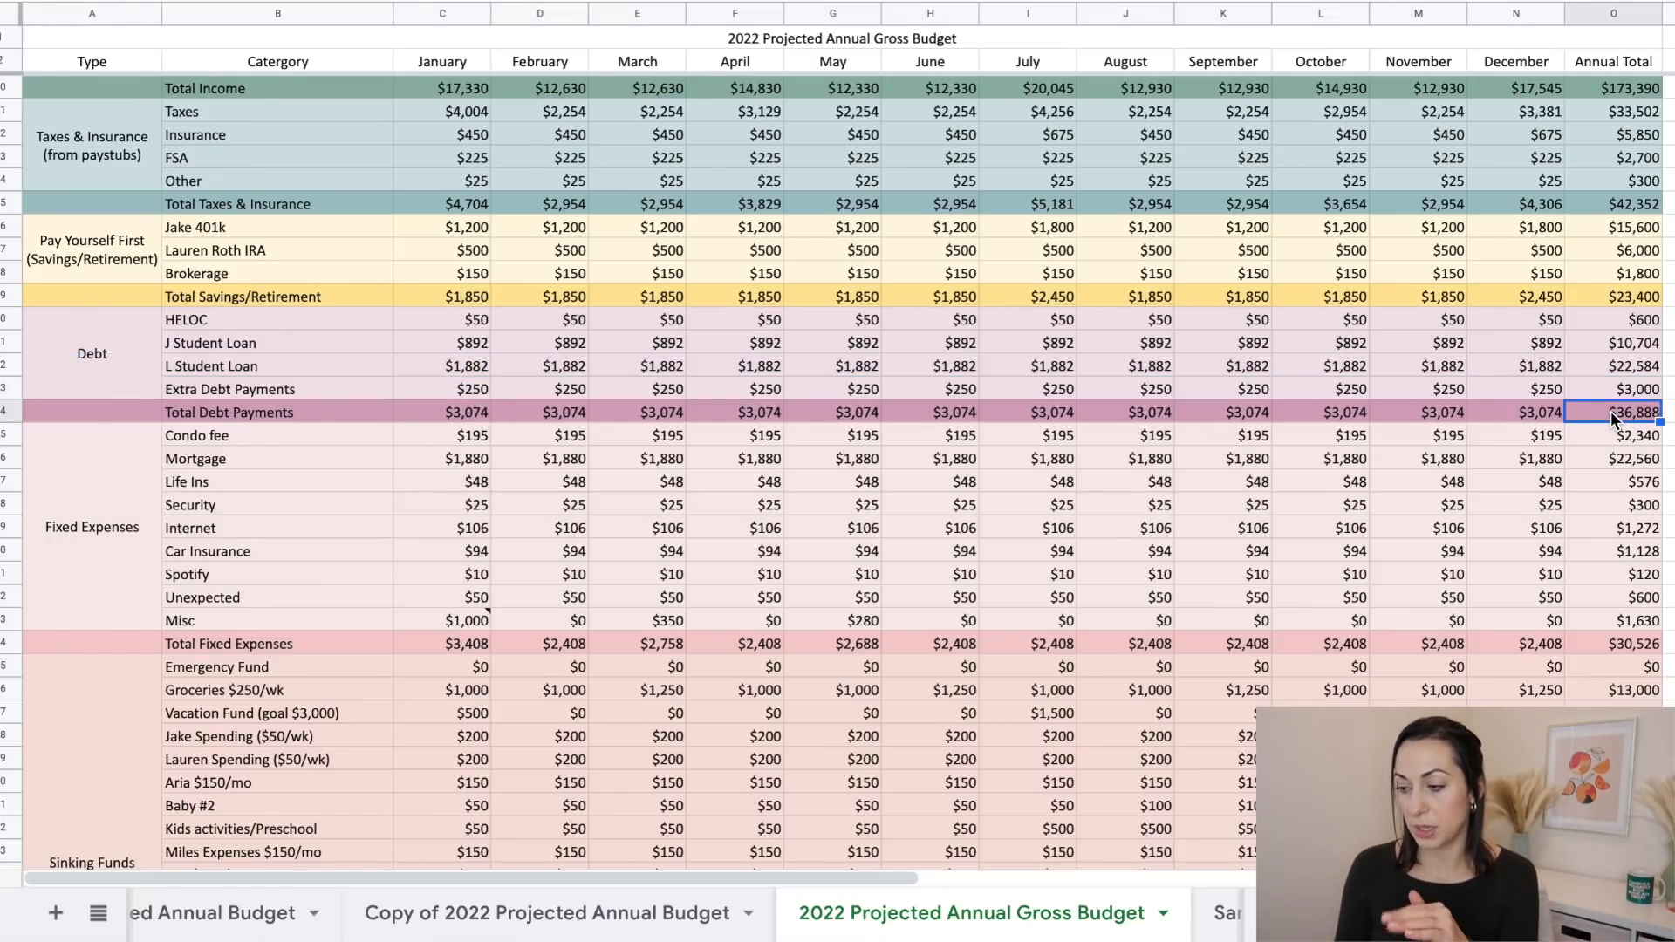
left_click(10, 389)
left_click(1640, 350)
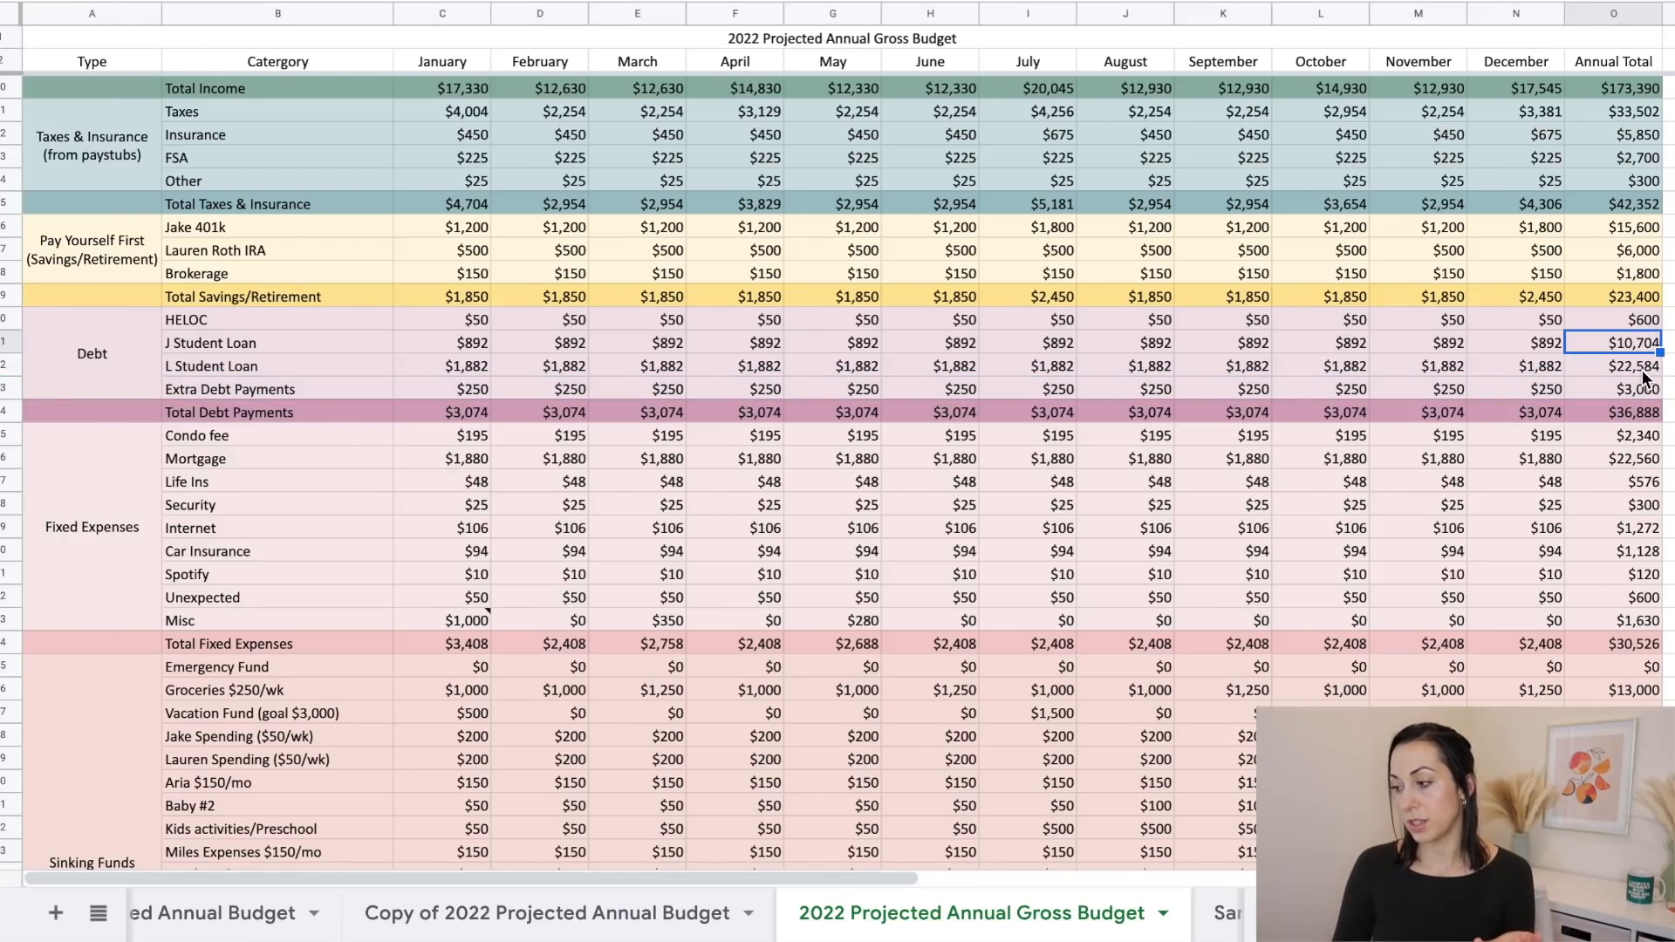
left_click(1639, 371)
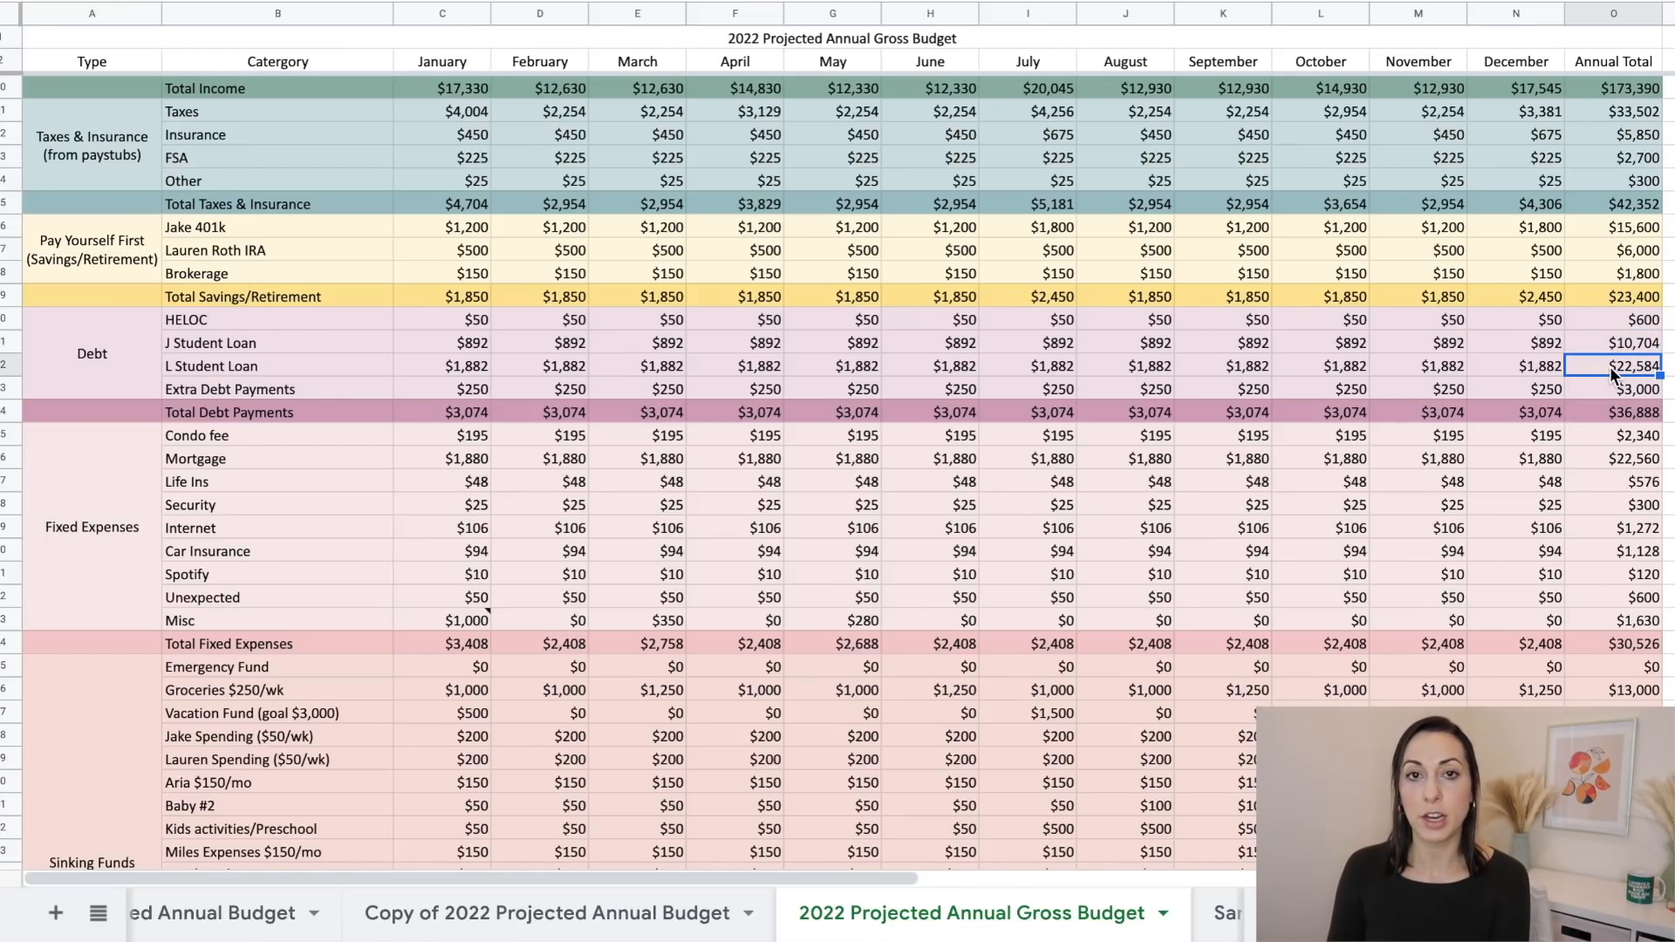
left_click(1621, 397)
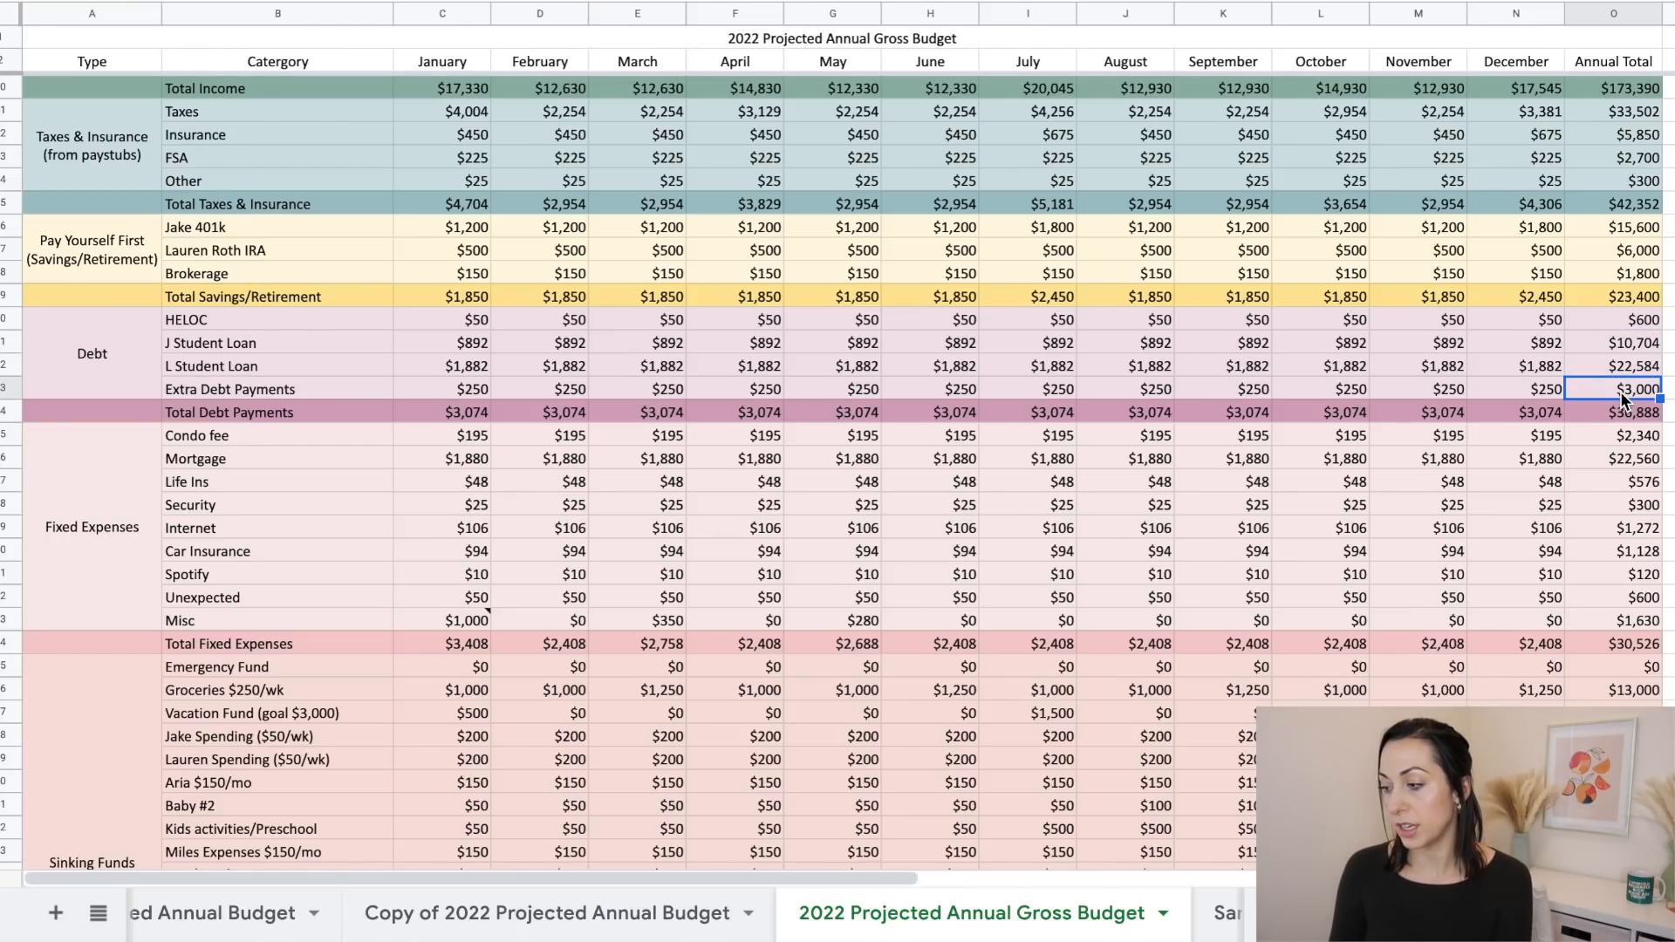
left_click(1613, 414)
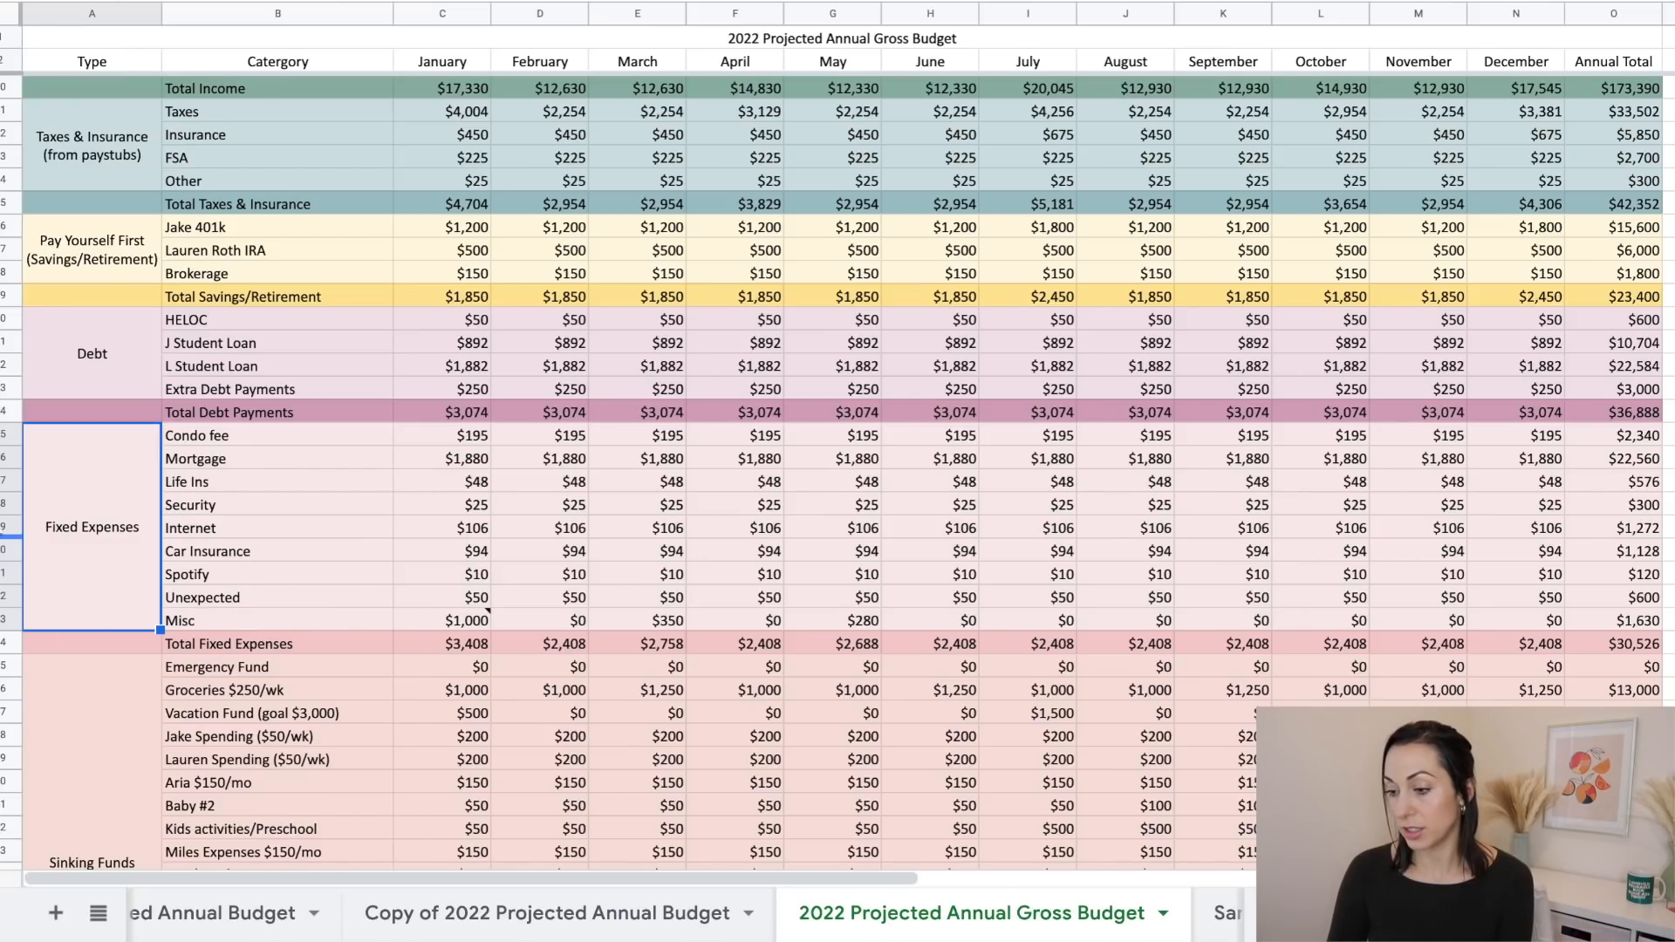
Review the Fixed Expenses rows for Car Insurance, Internet, Spotify and Misc, including the March Misc amount.
left_click(5, 550)
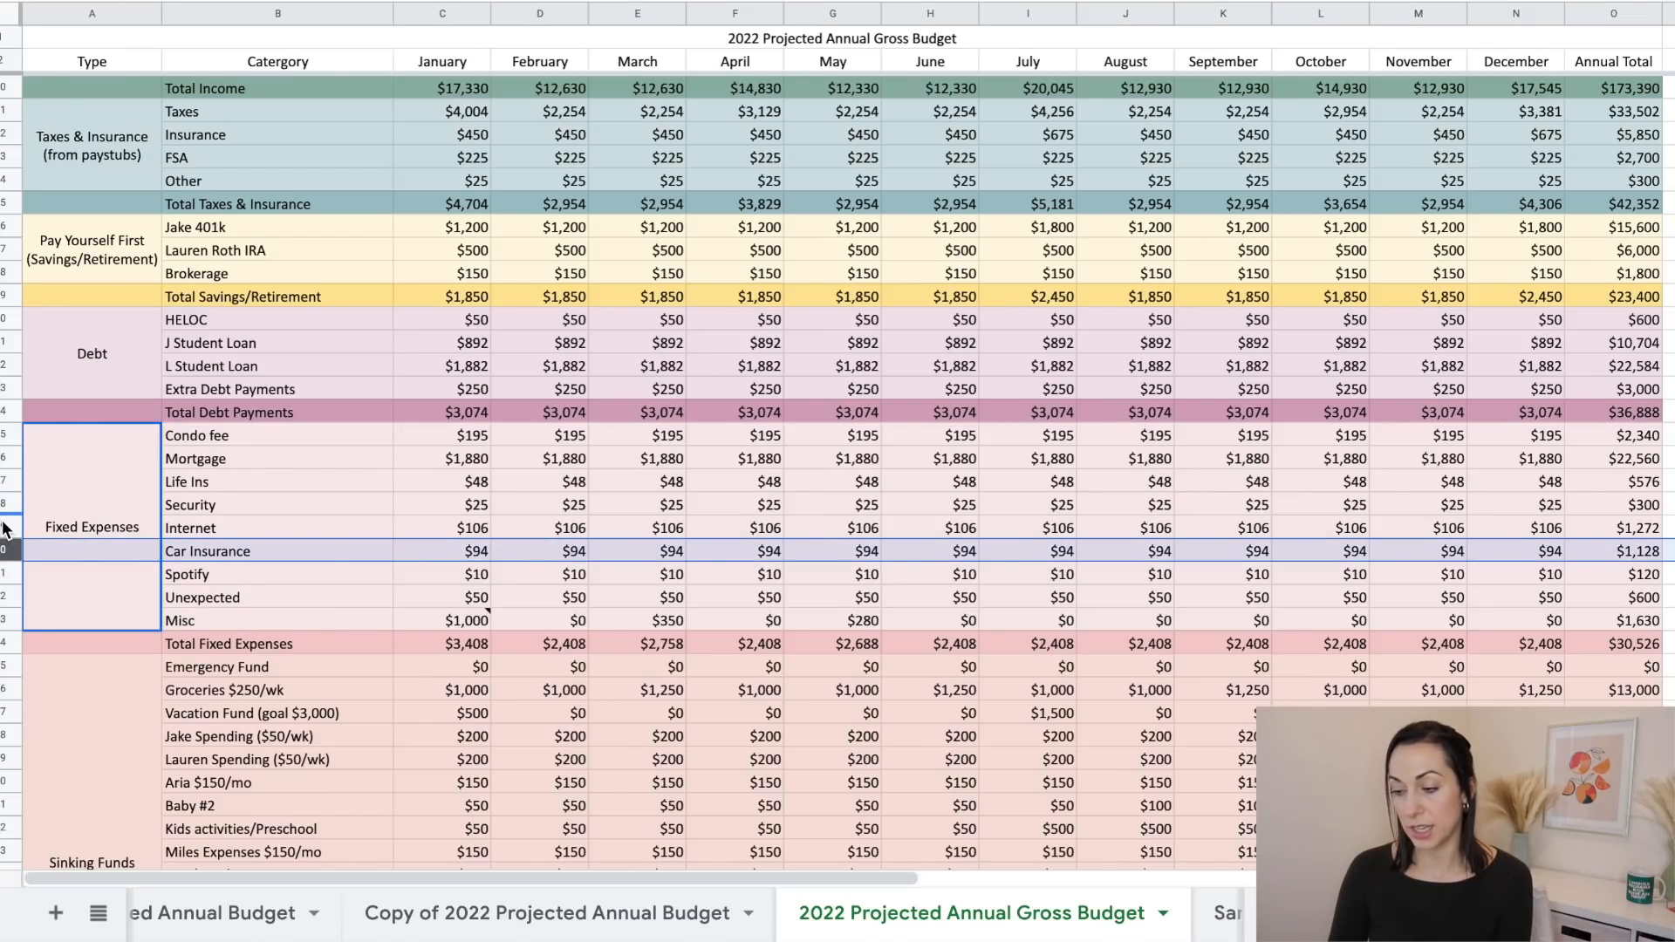
left_click(5, 527)
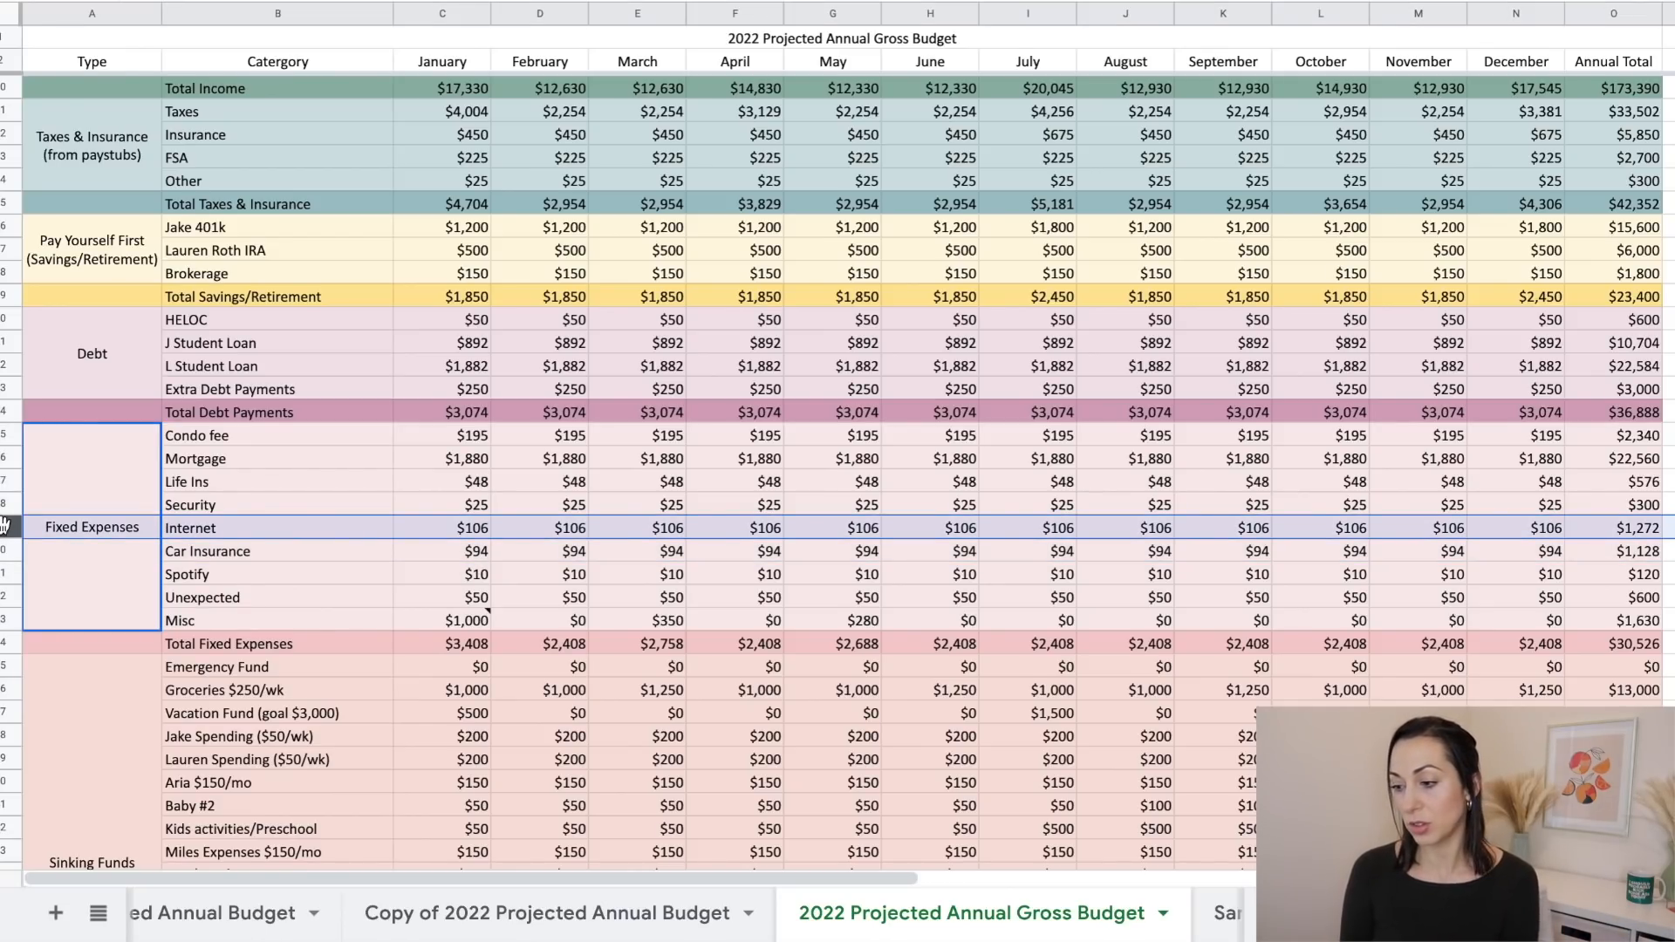
left_click(3, 574)
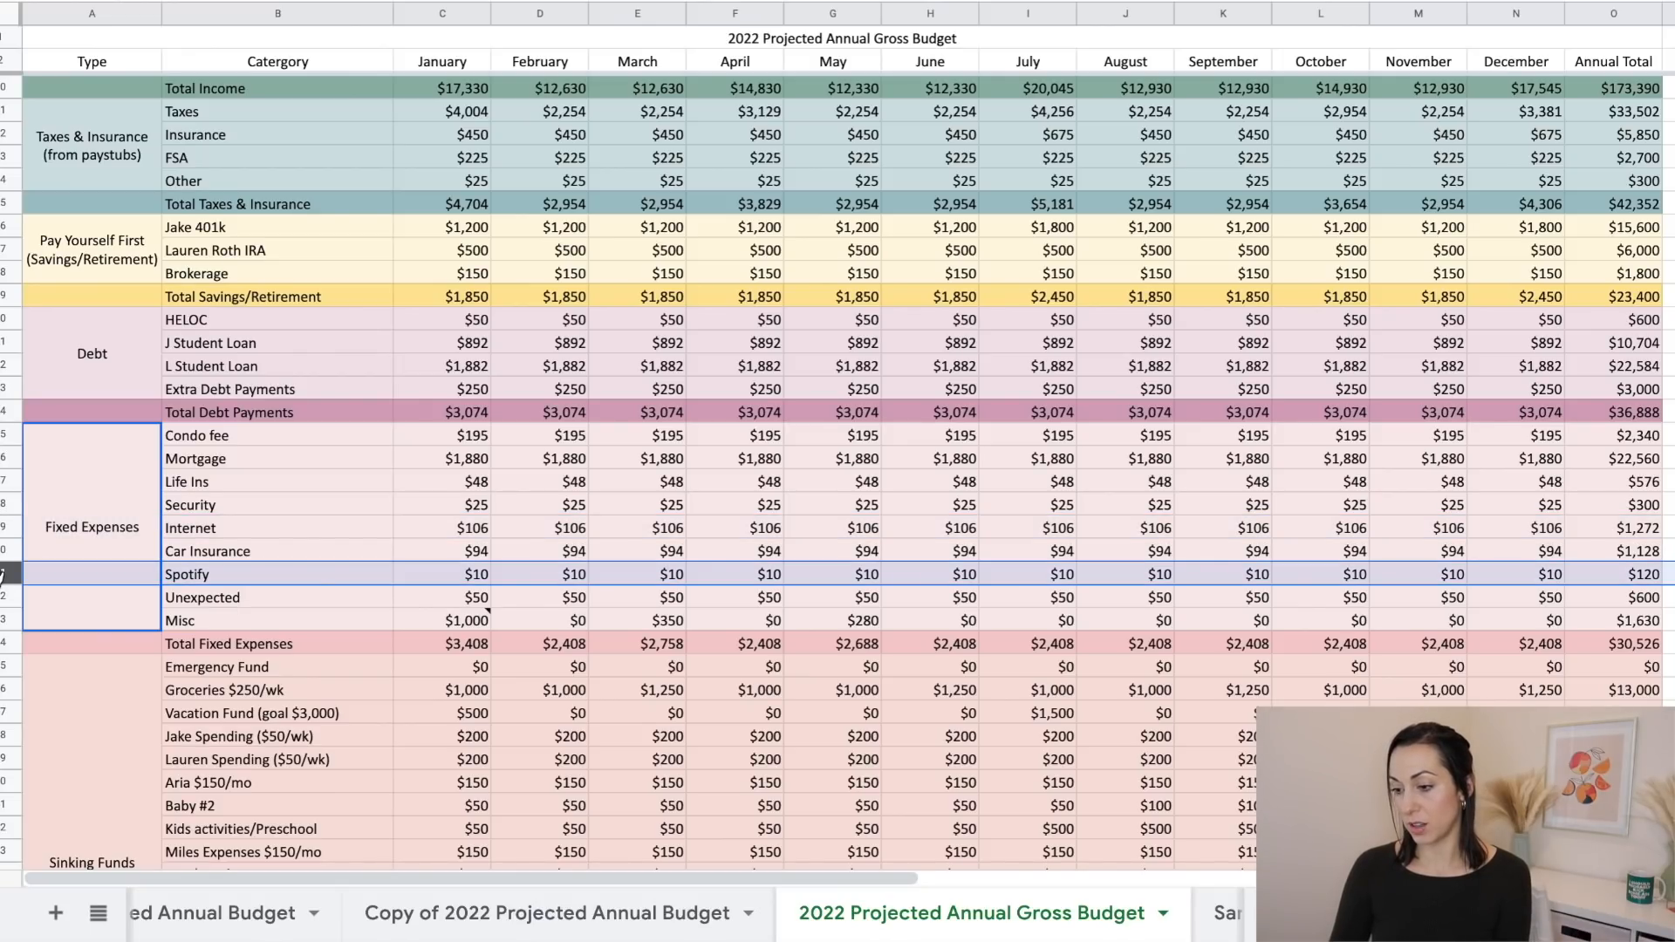
left_click(4, 620)
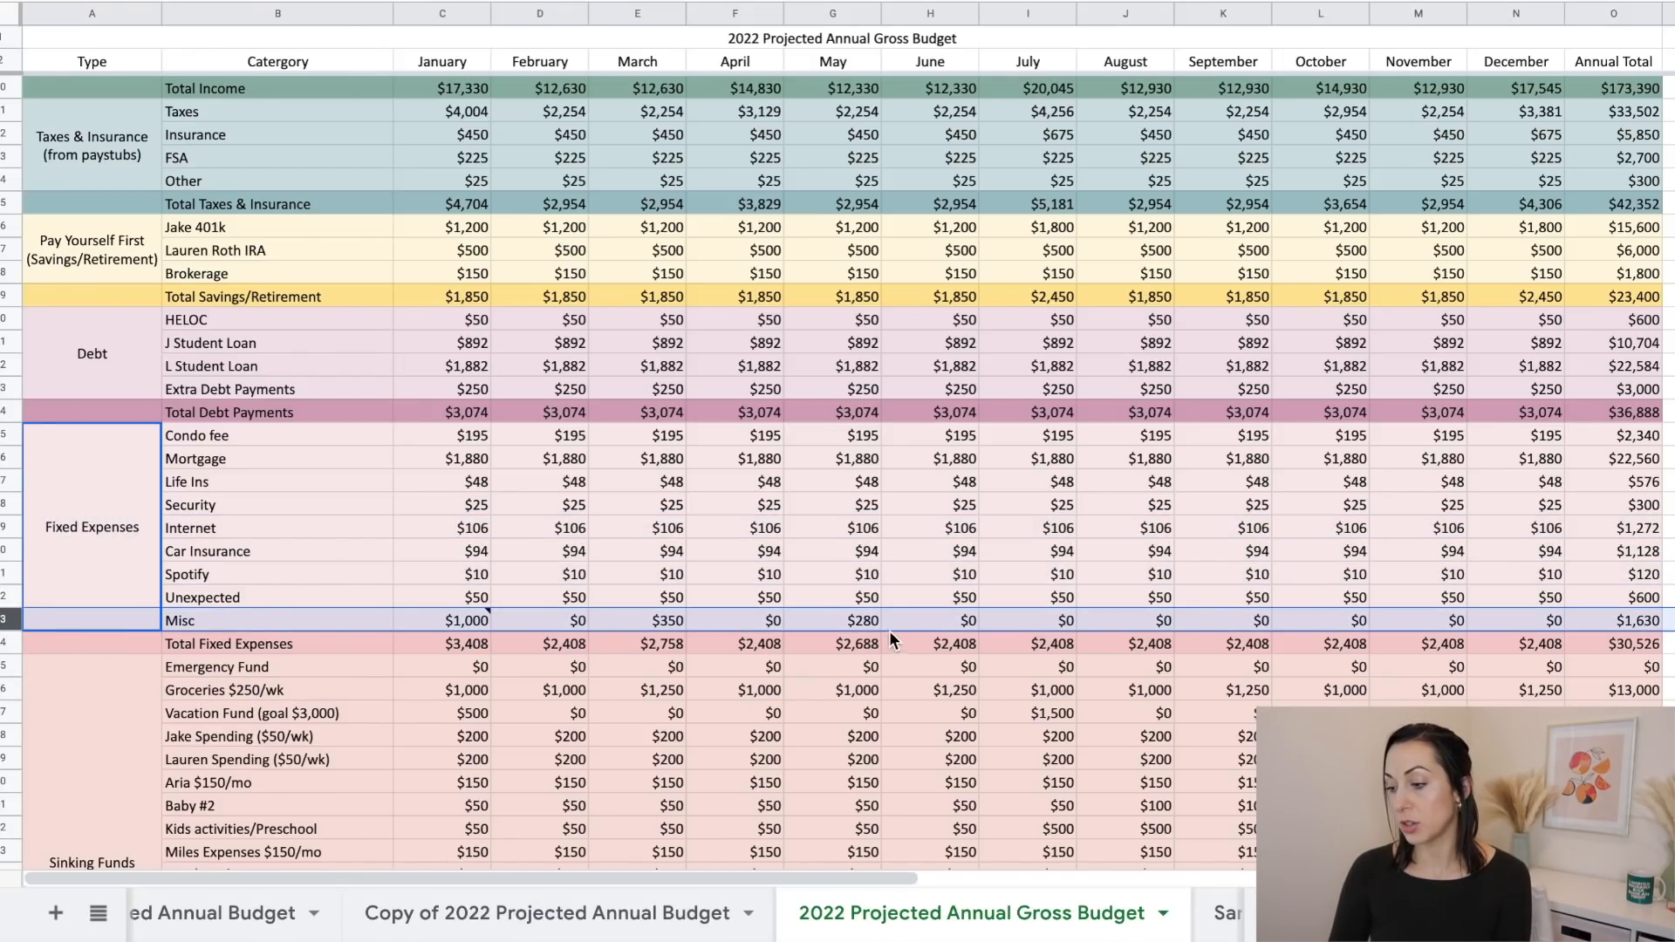
left_click(650, 620)
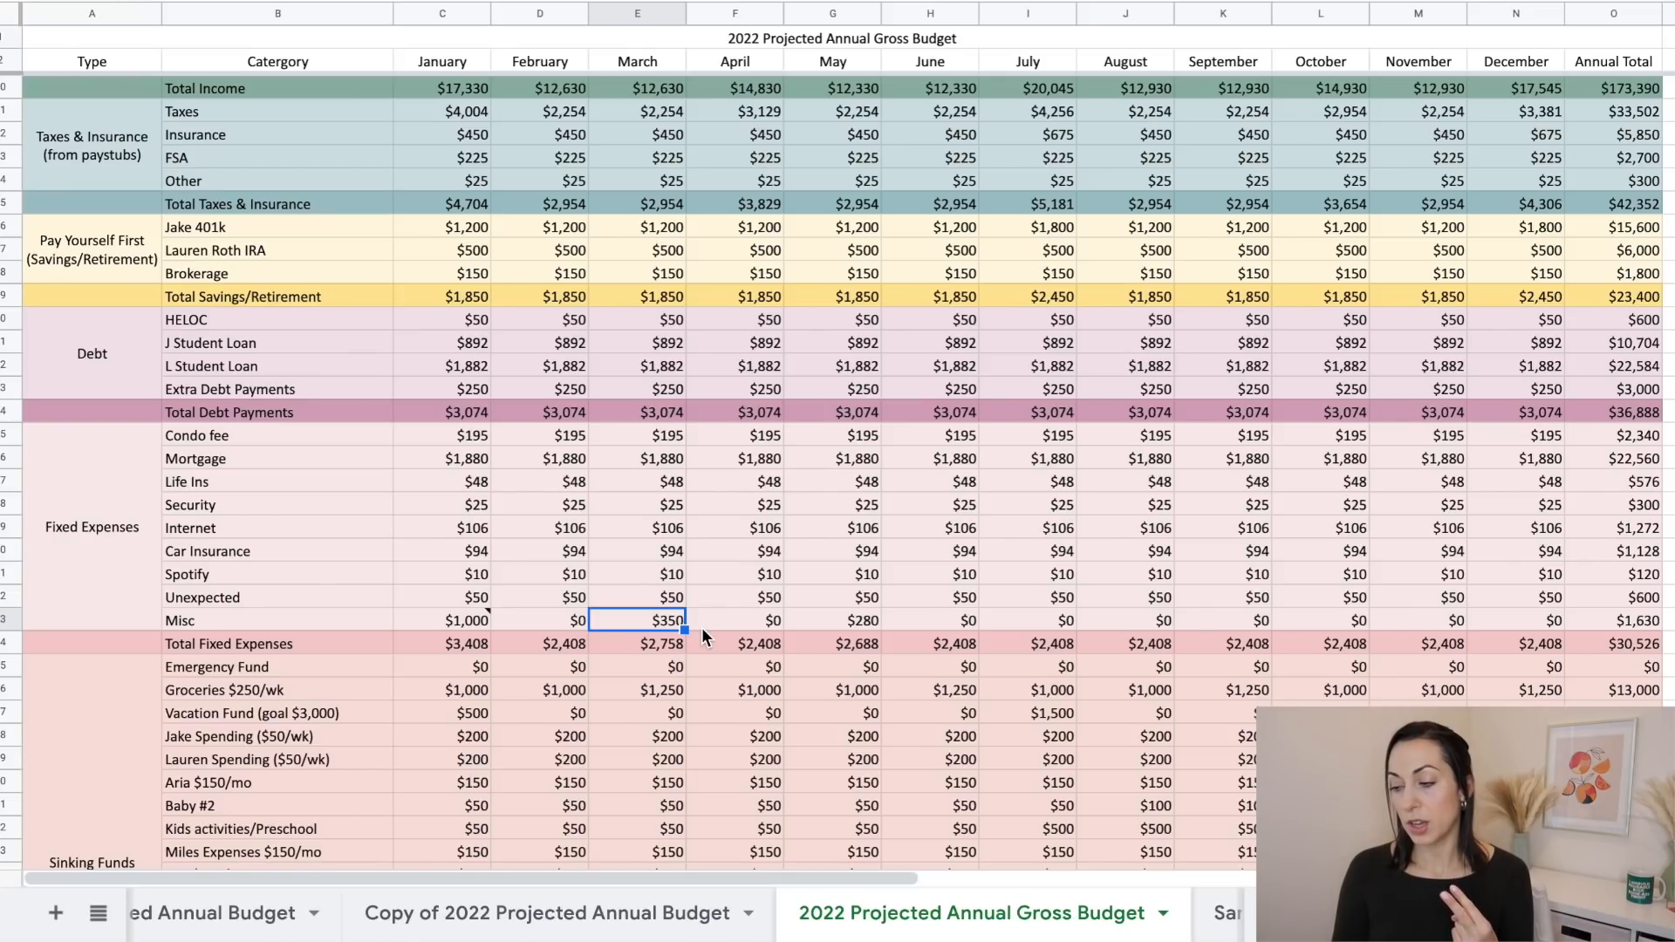
Add the note "cord blood banking annual fee" to the May Misc amount in Fixed Expenses.
key("Right")
key("Right")
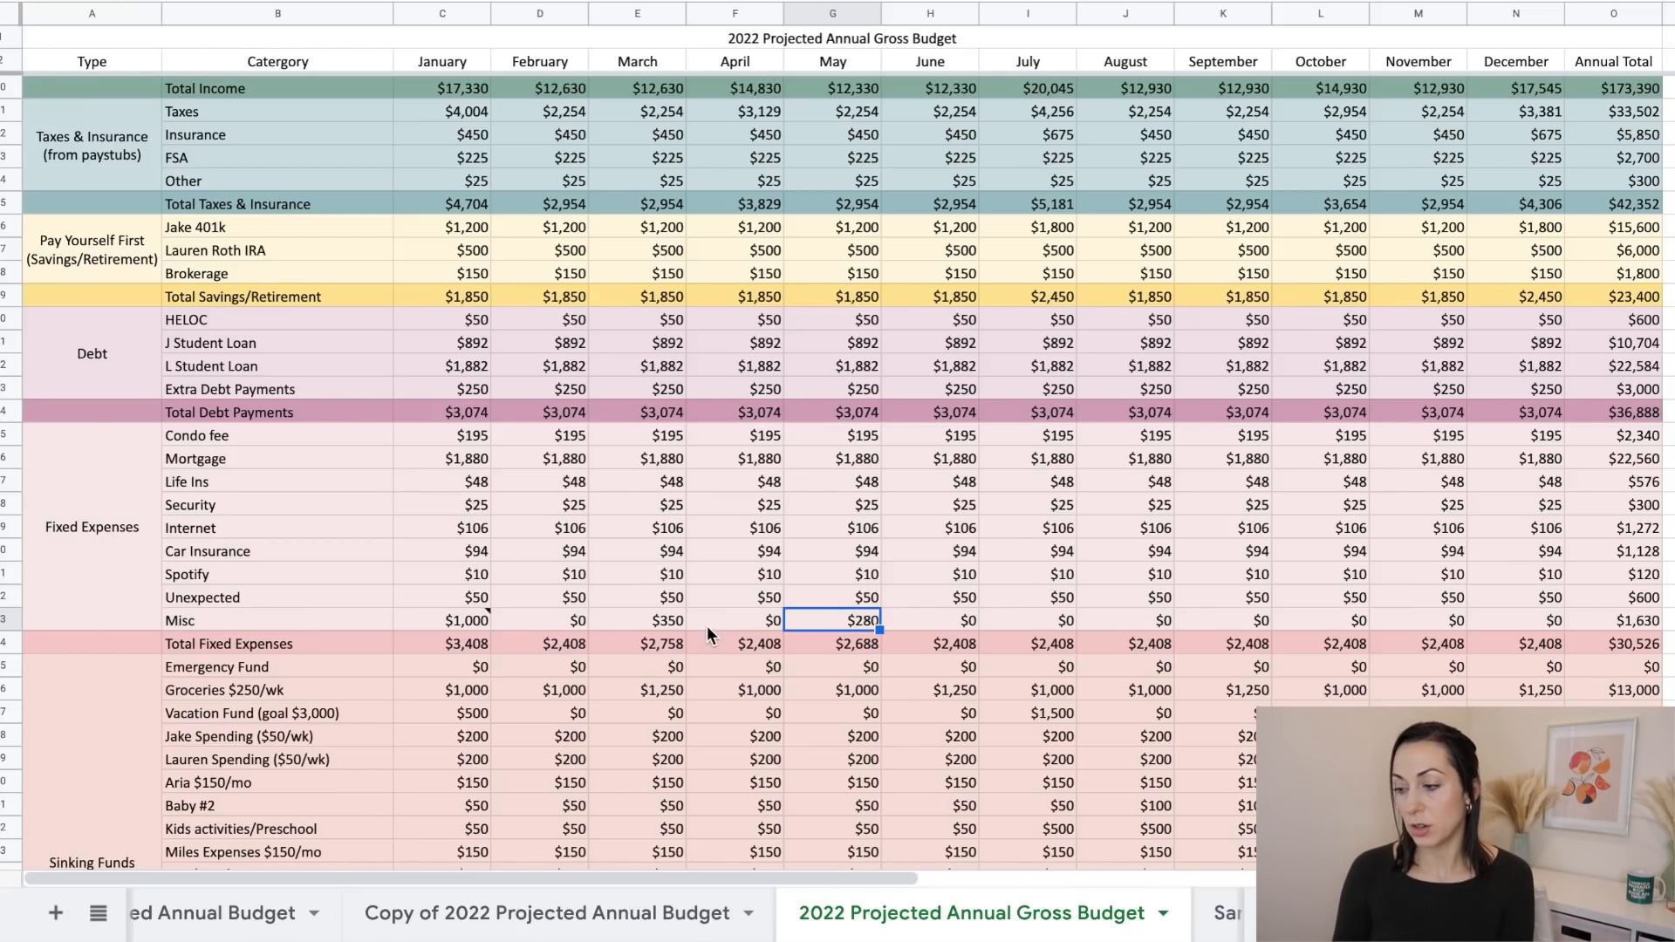
right_click(855, 621)
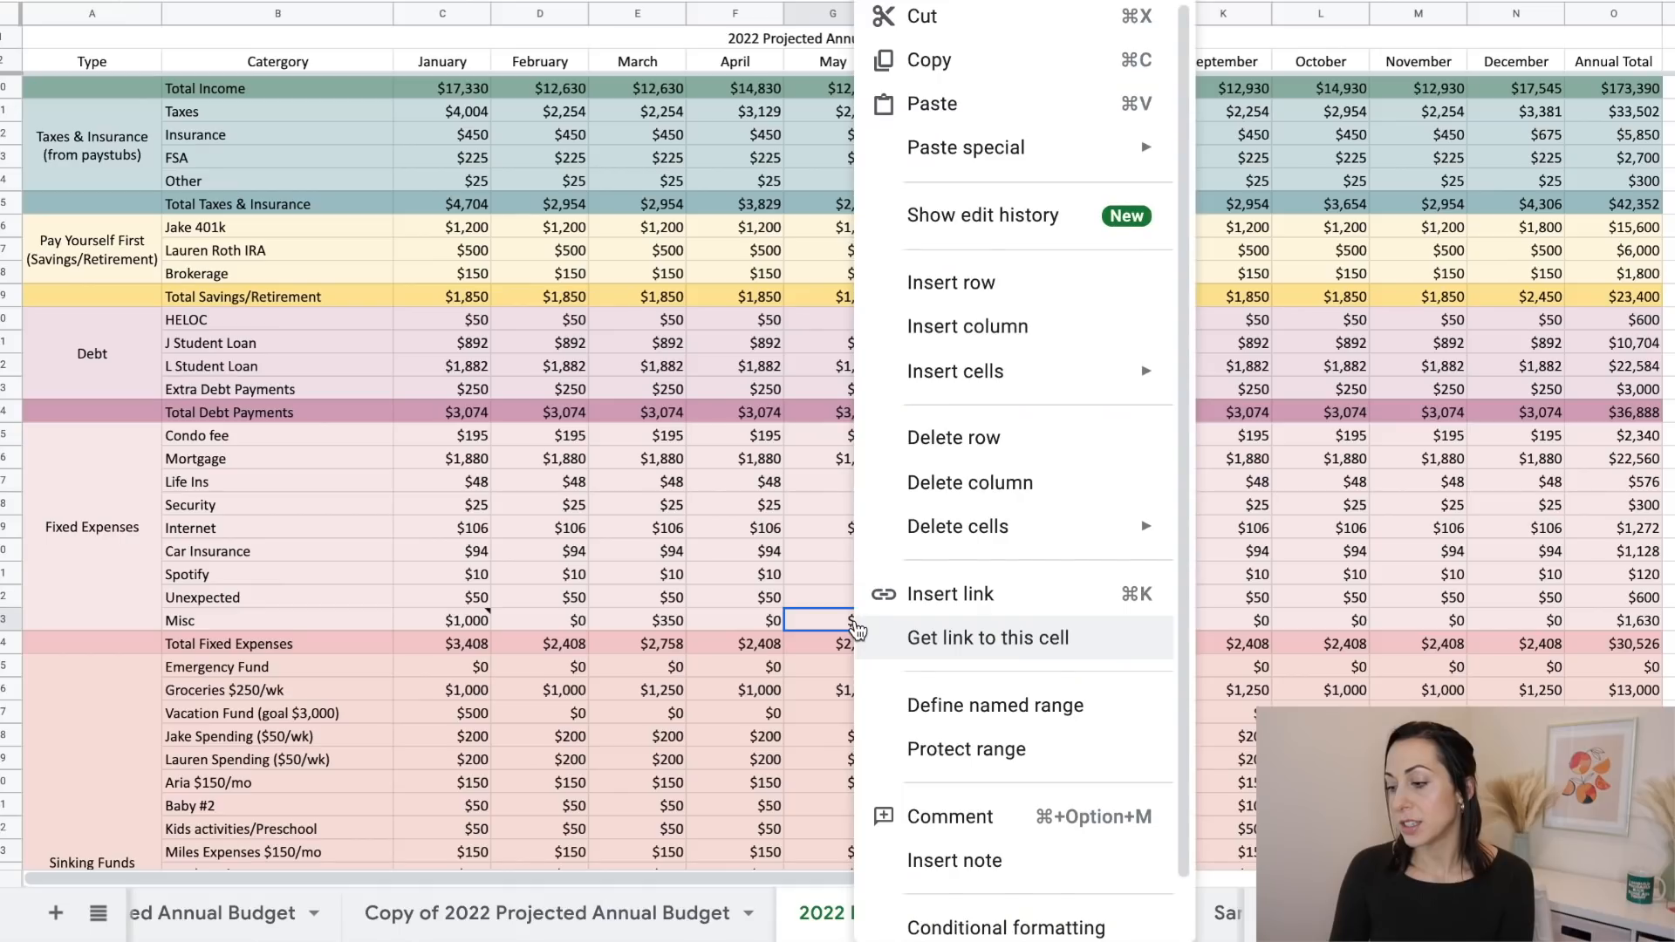
left_click(946, 860)
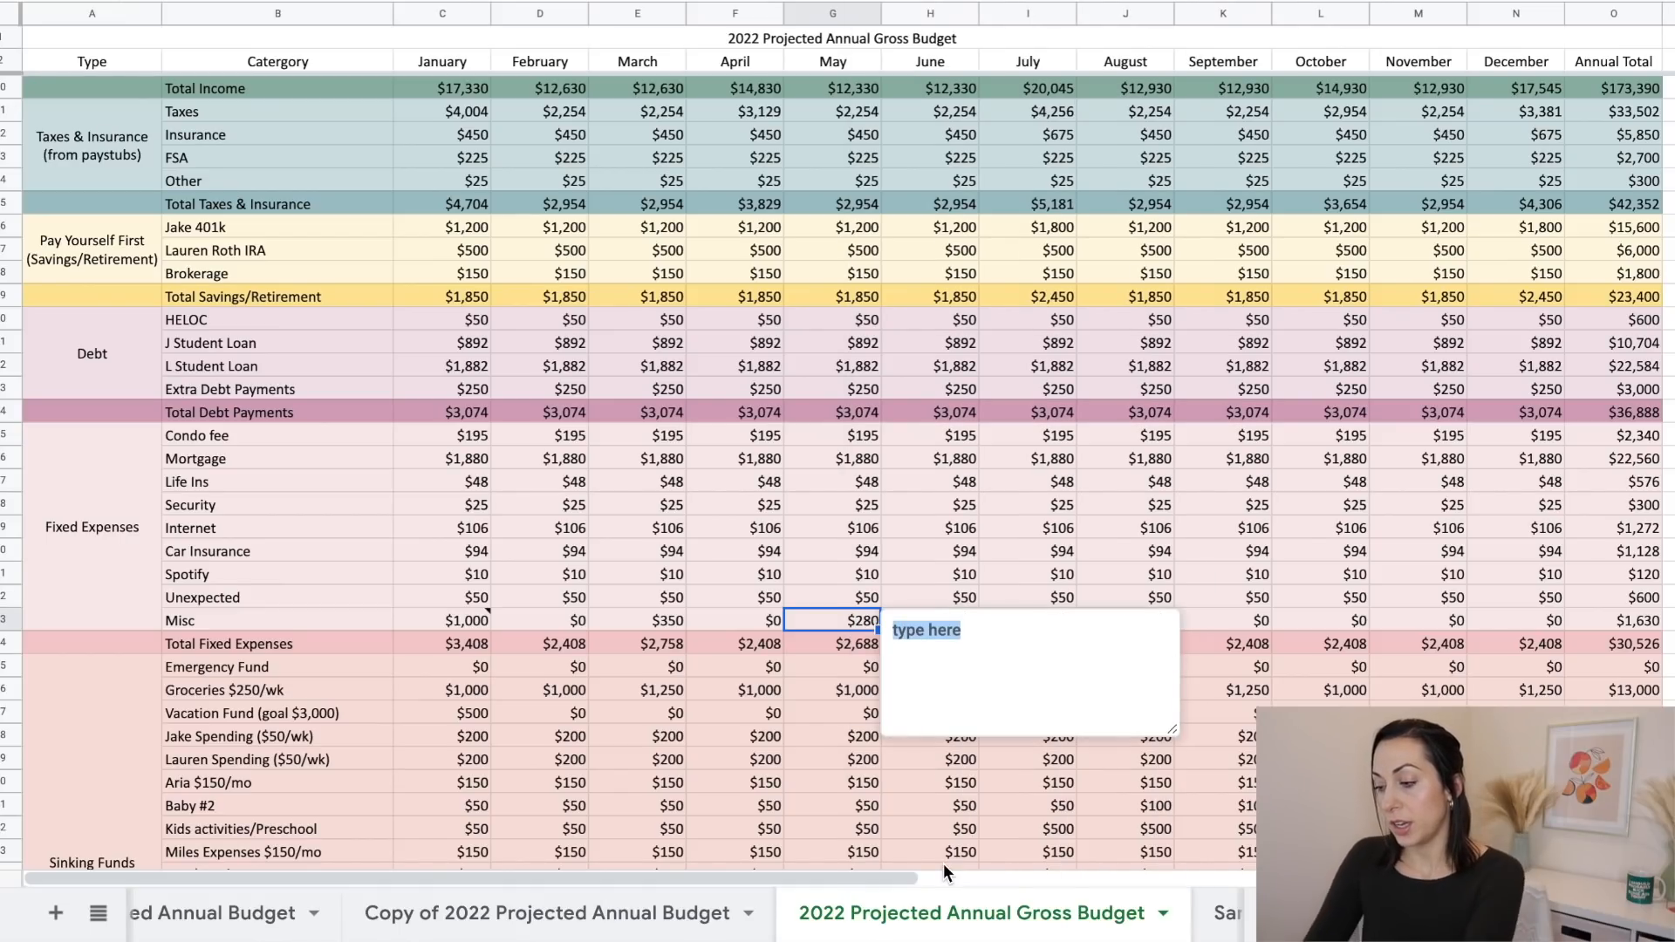
type("cord blood")
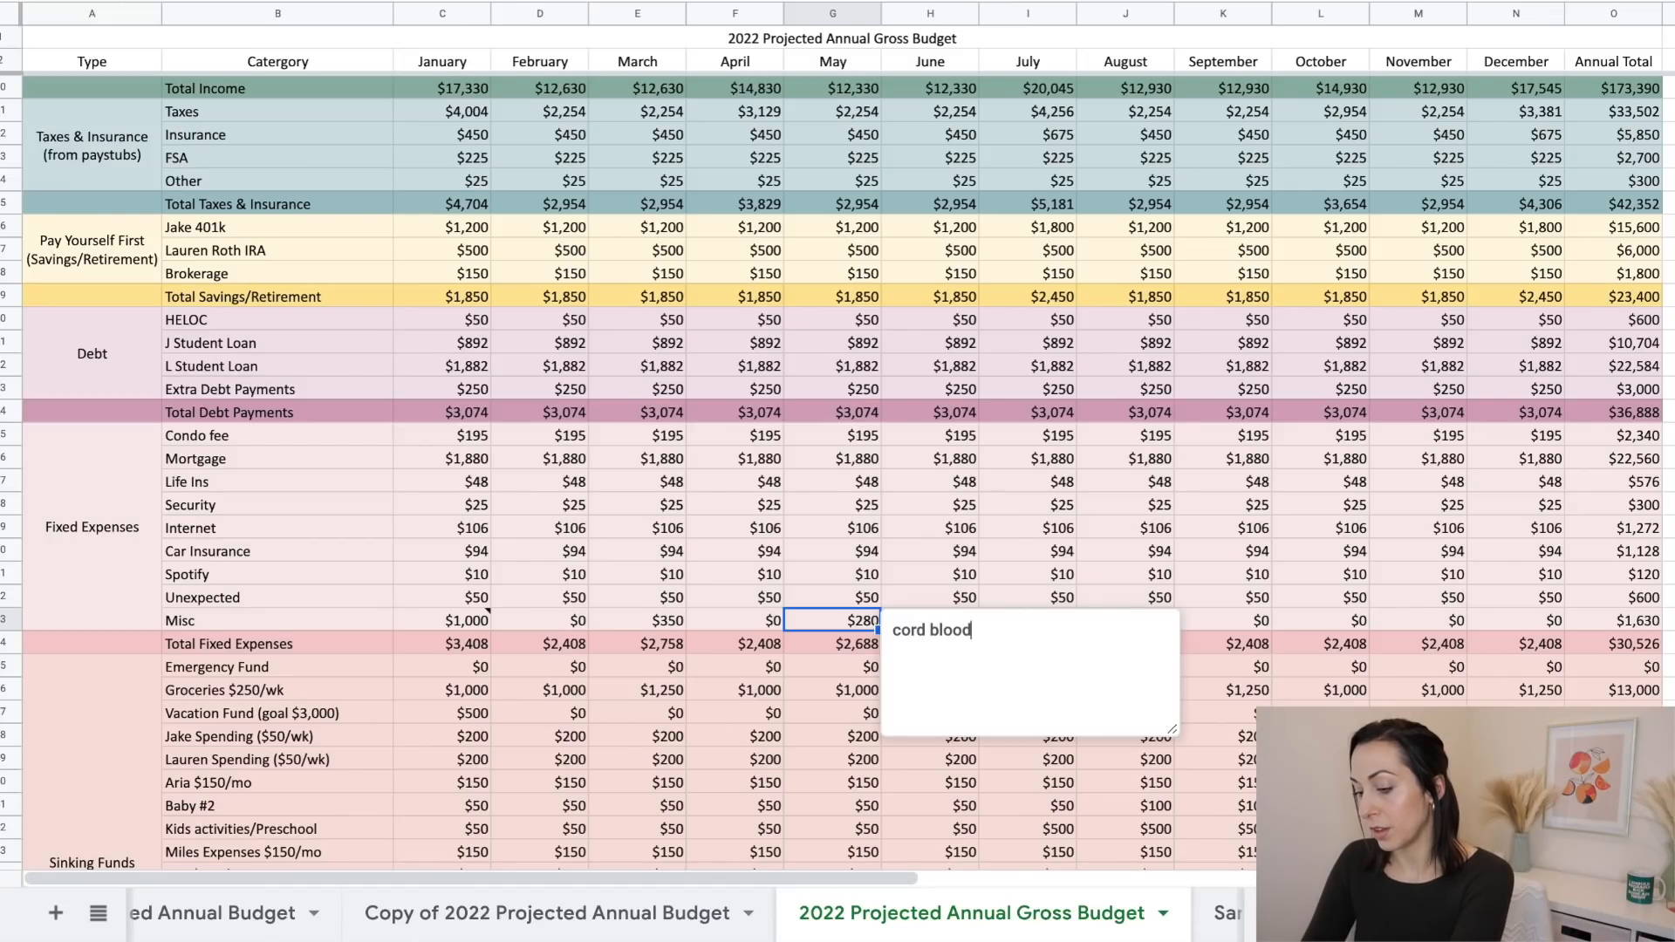
type(" banking annual fee")
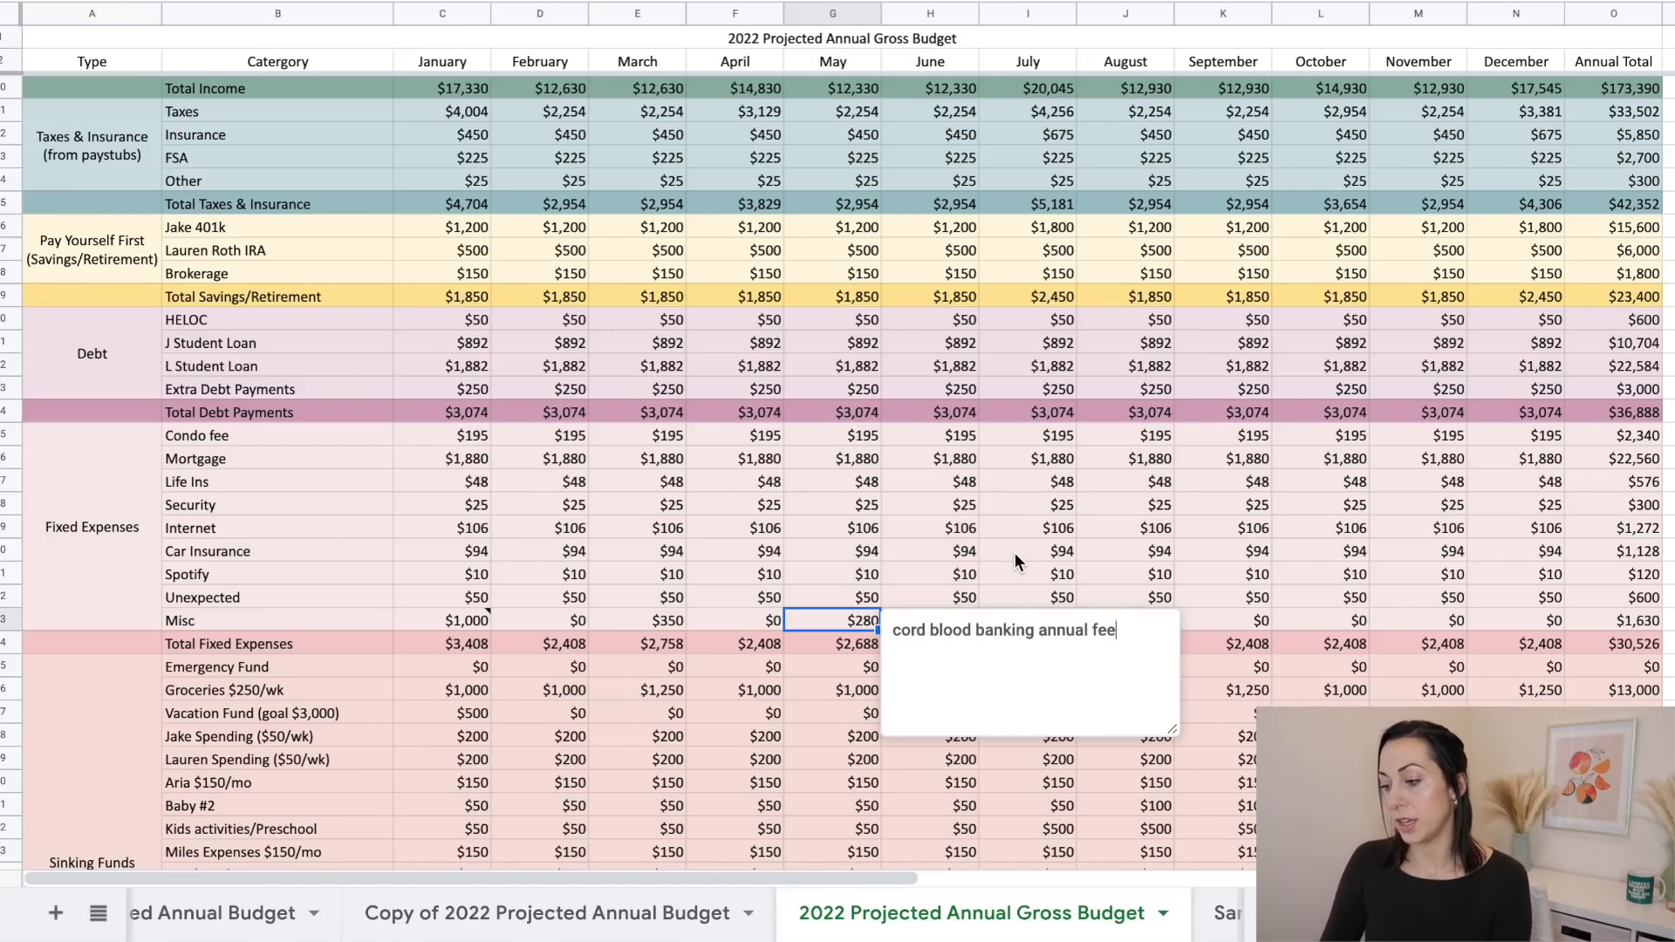
left_click(1013, 552)
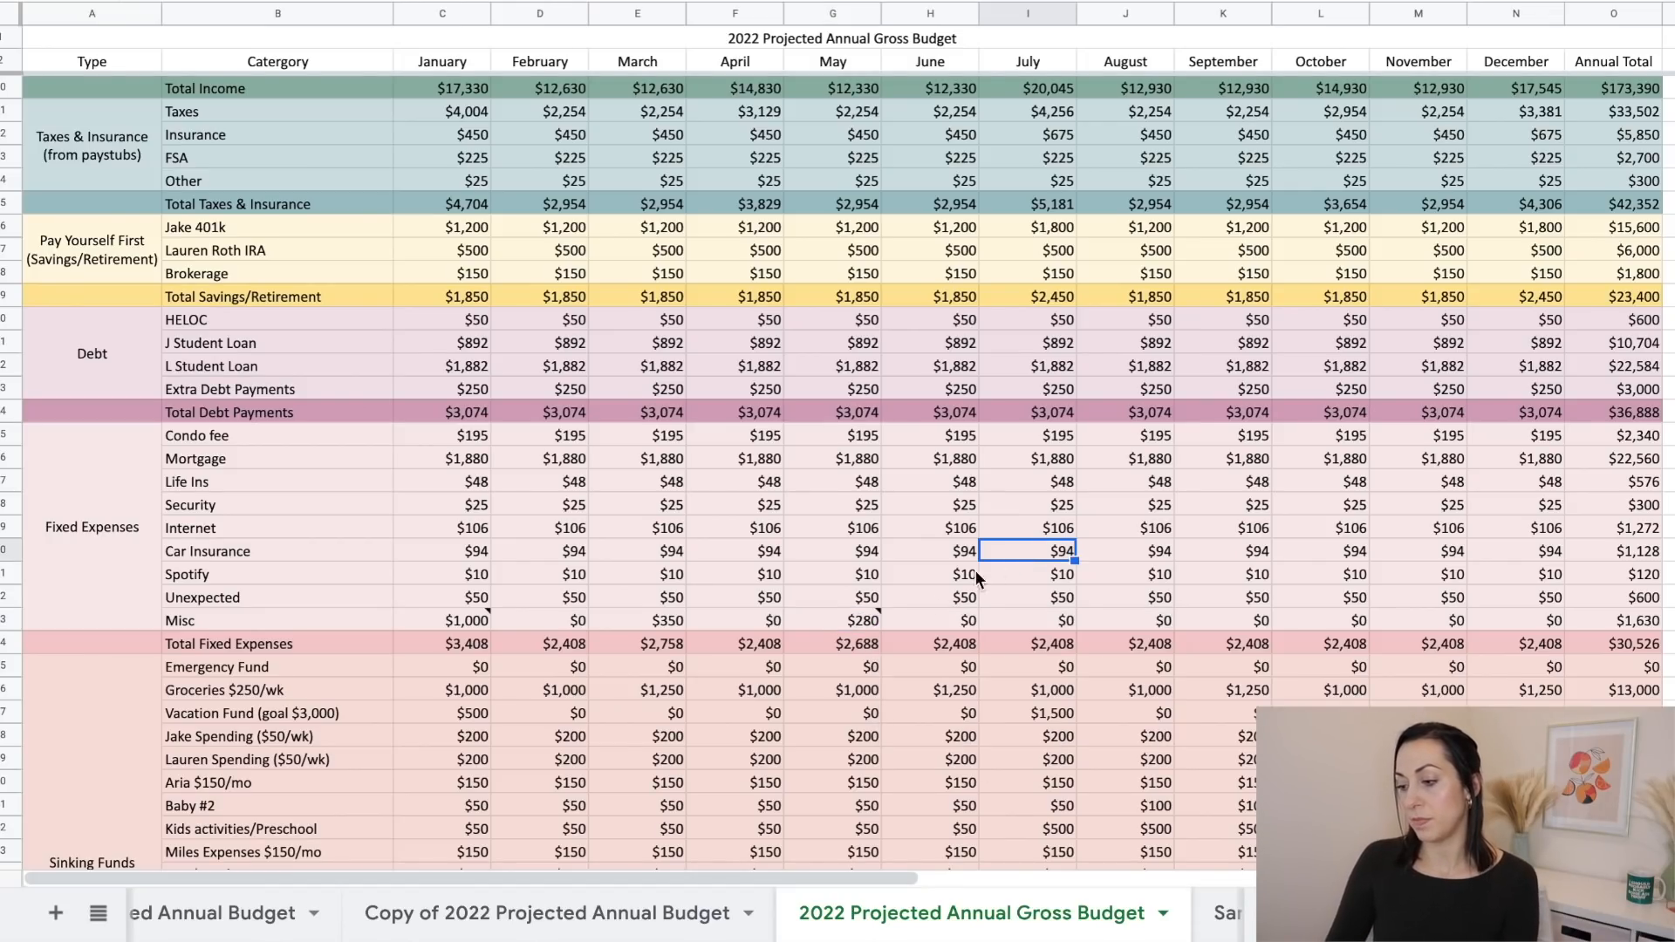
Review the Groceries row in Sinking Funds, checking the higher amounts for March, June, September and December.
left_click(862, 530)
scroll(853, 690, "down", 5)
scroll(853, 689, "right", 2)
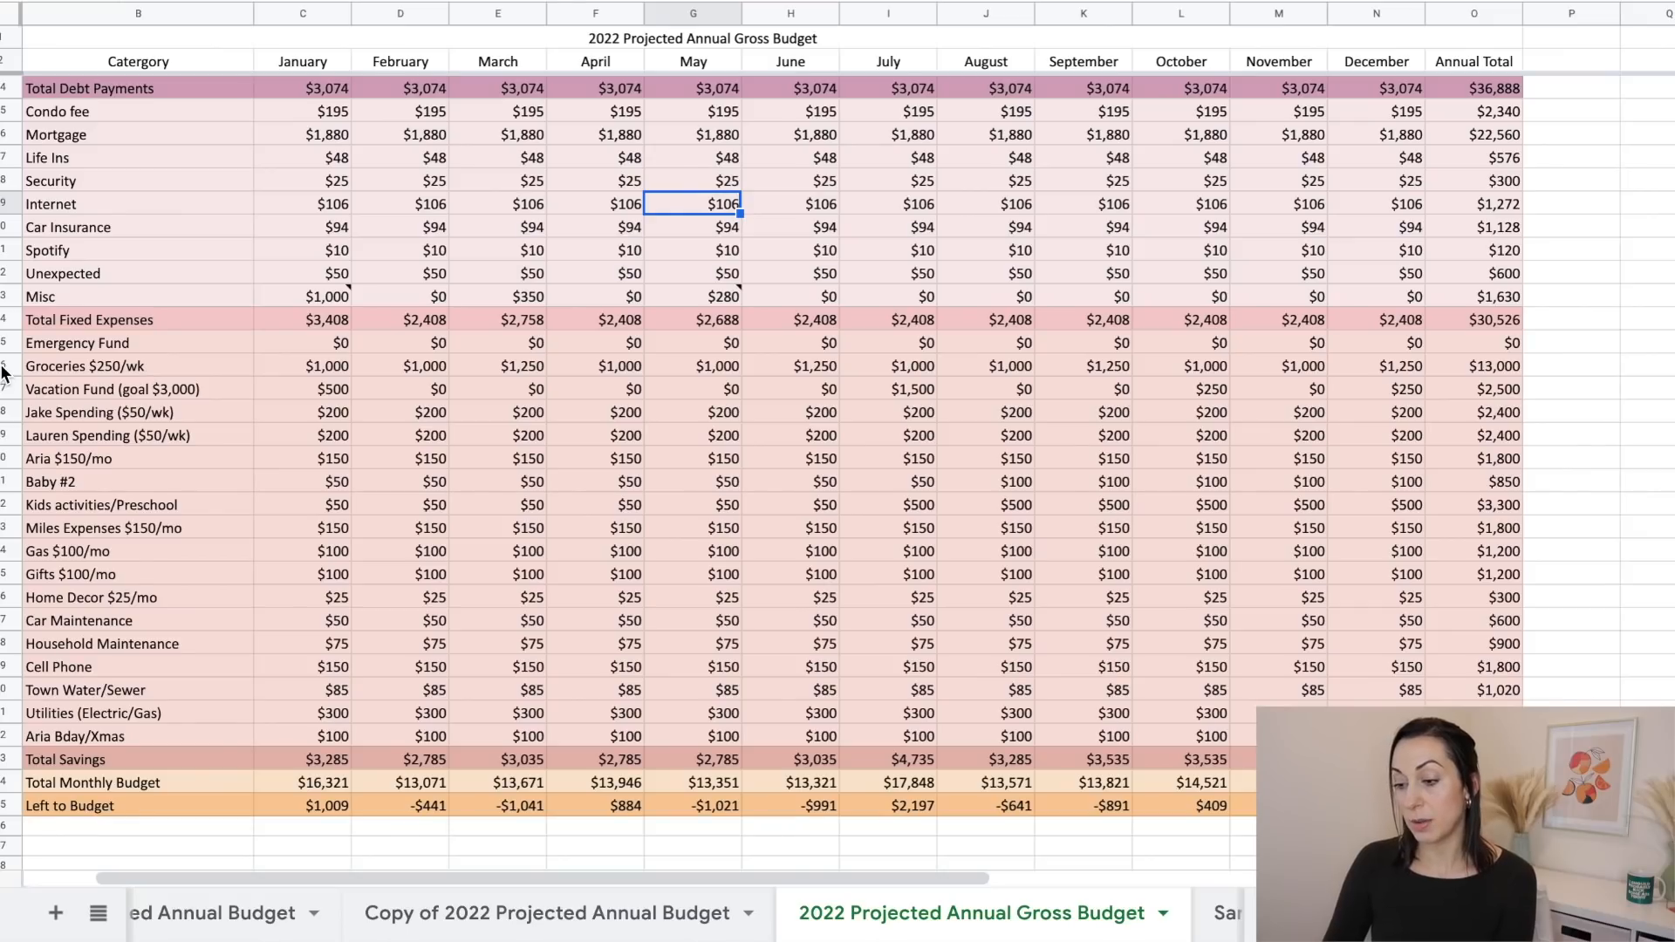
left_click(5, 365)
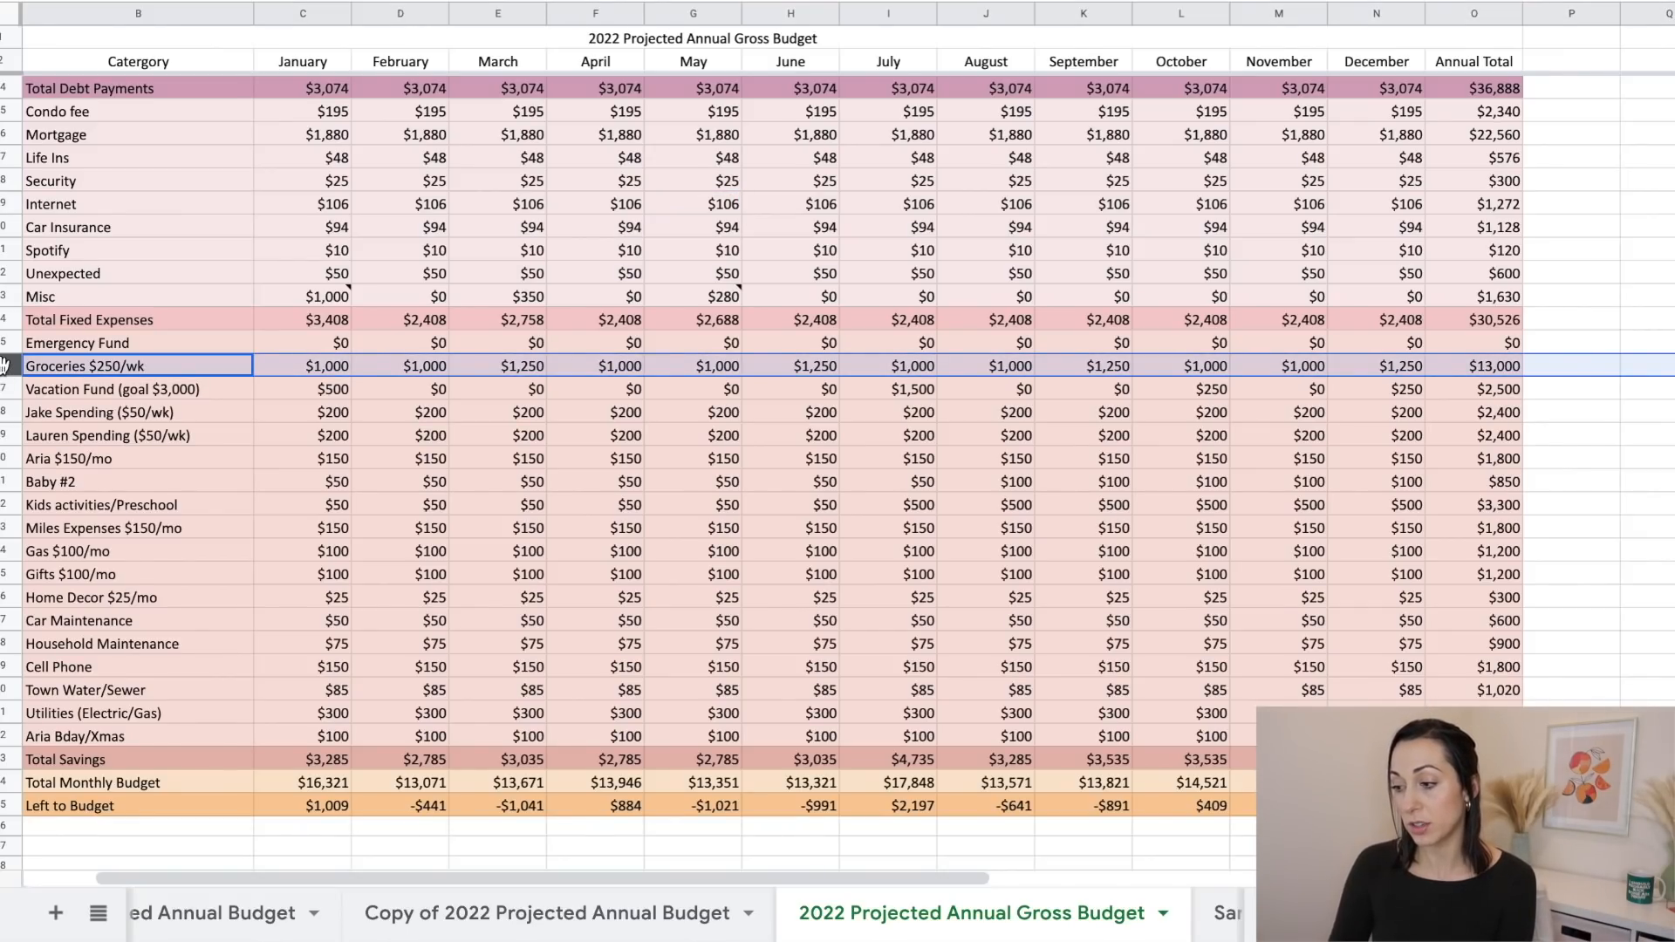
left_click(803, 370)
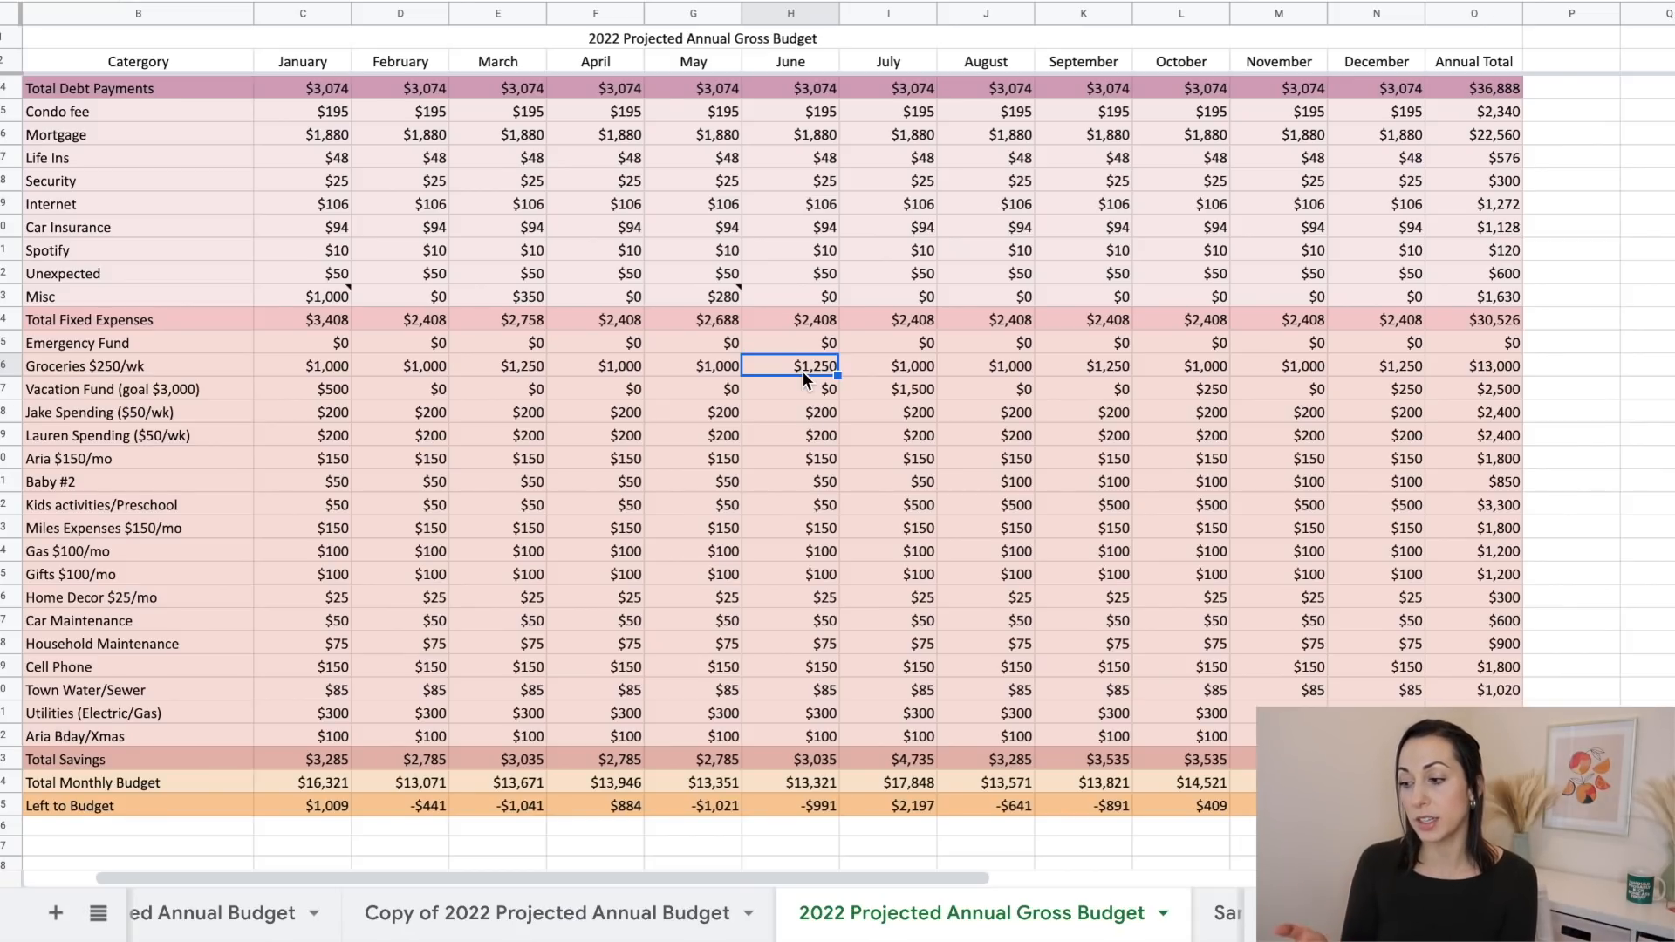
left_click(501, 370)
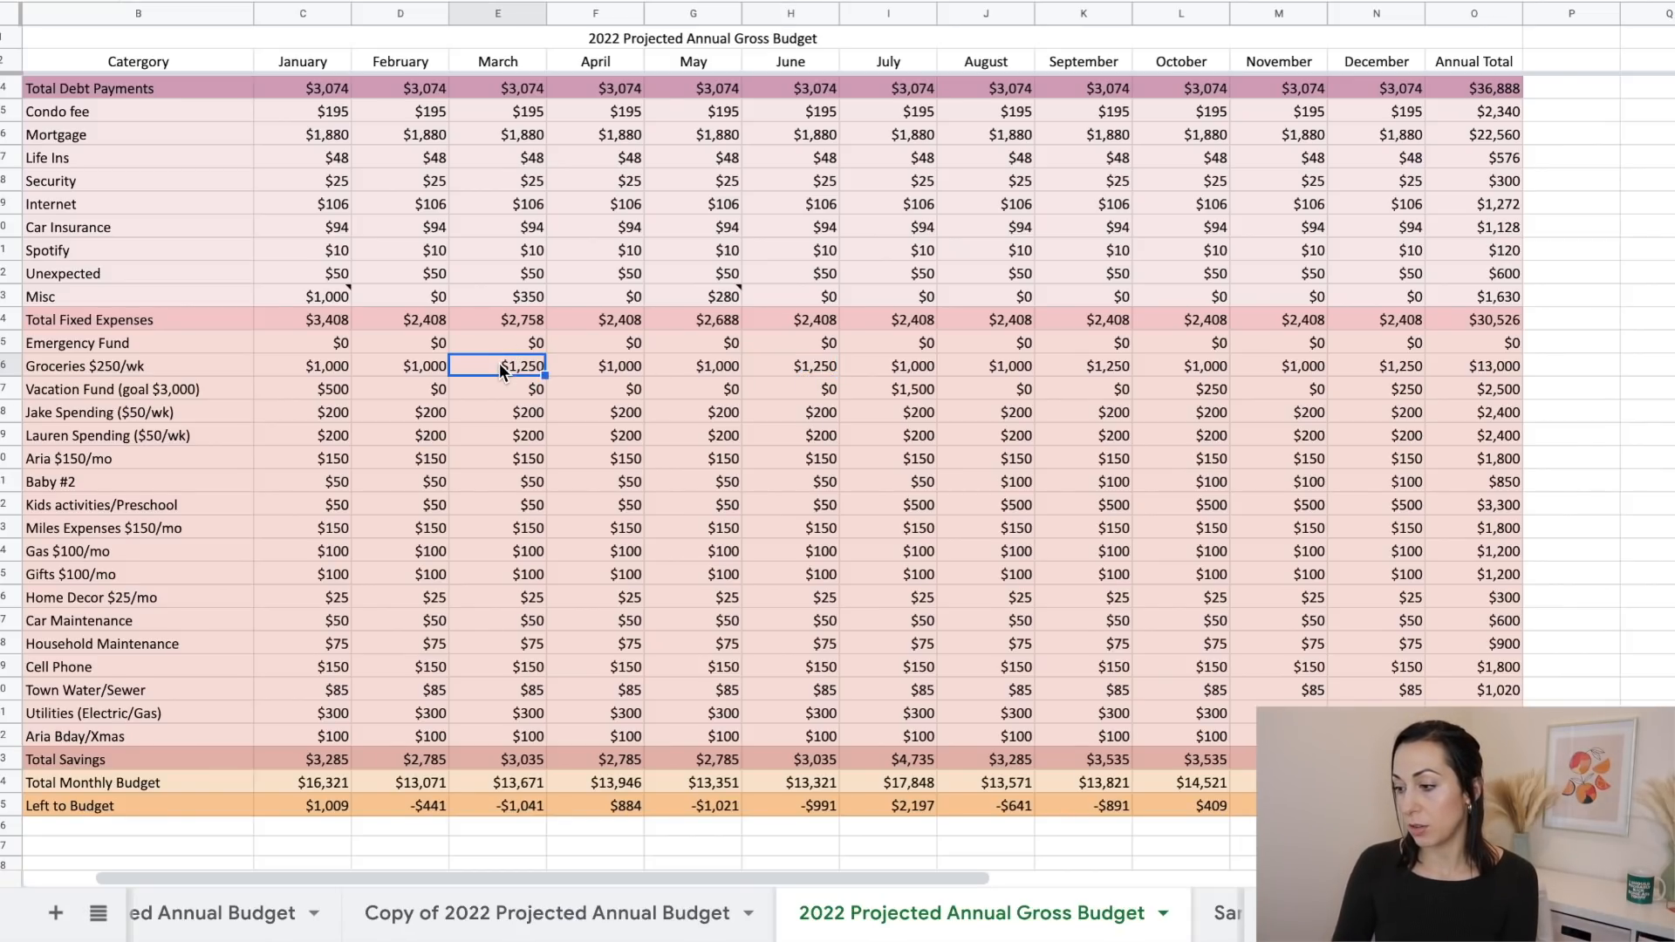
left_click(773, 359)
left_click(1080, 367)
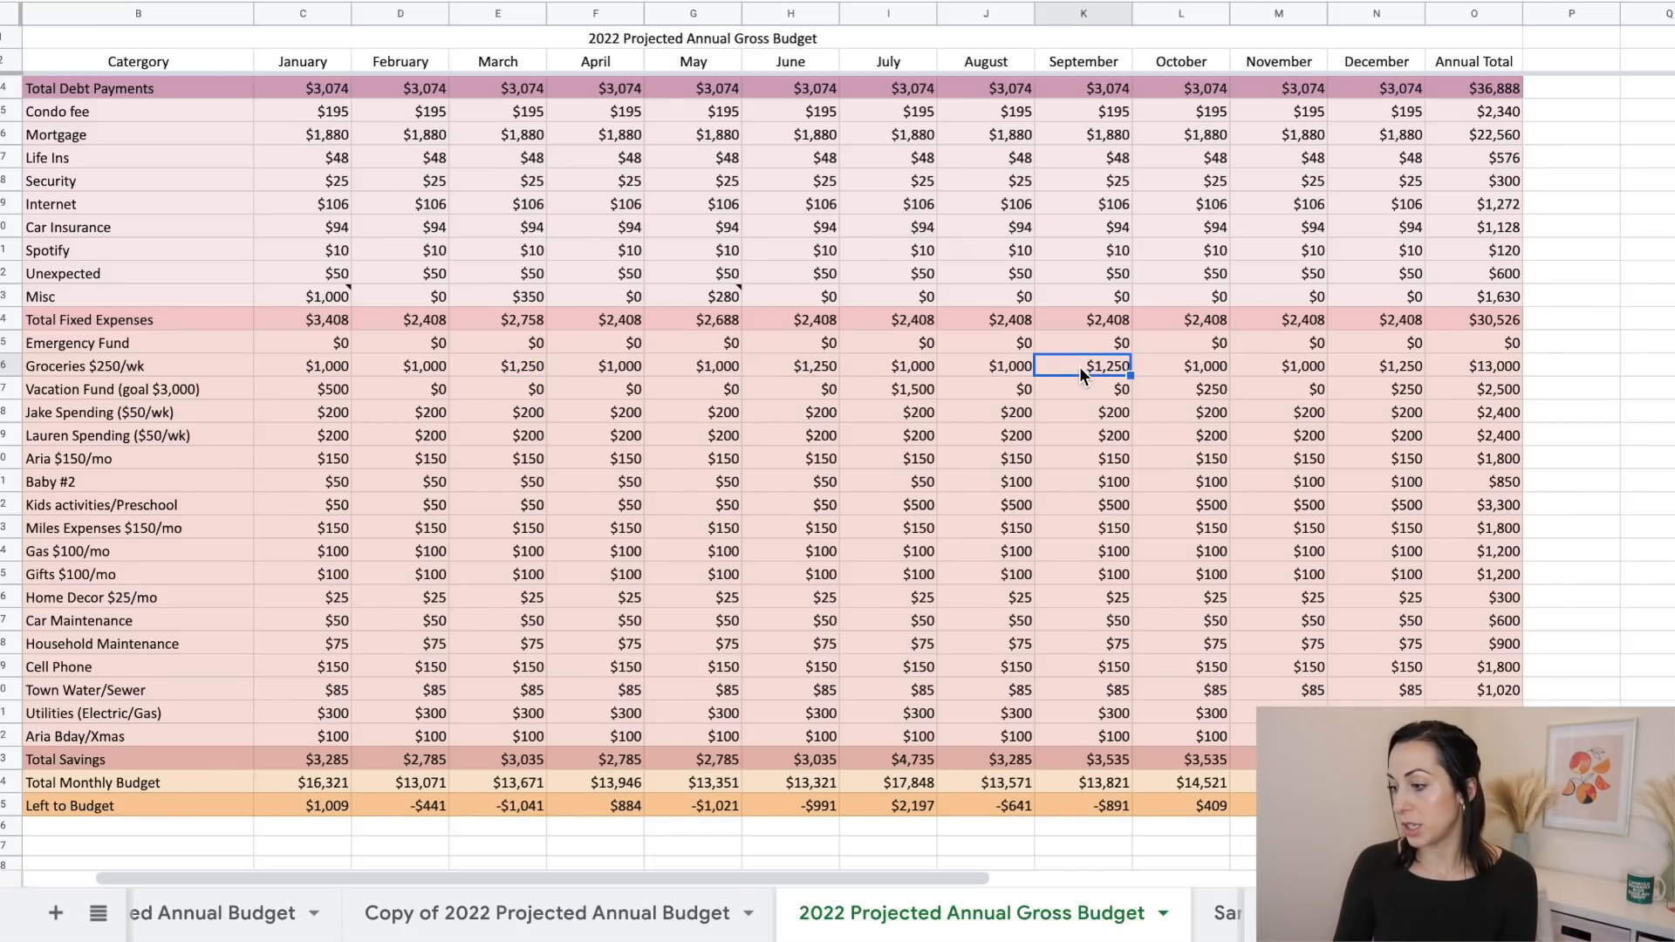
left_click(1365, 371)
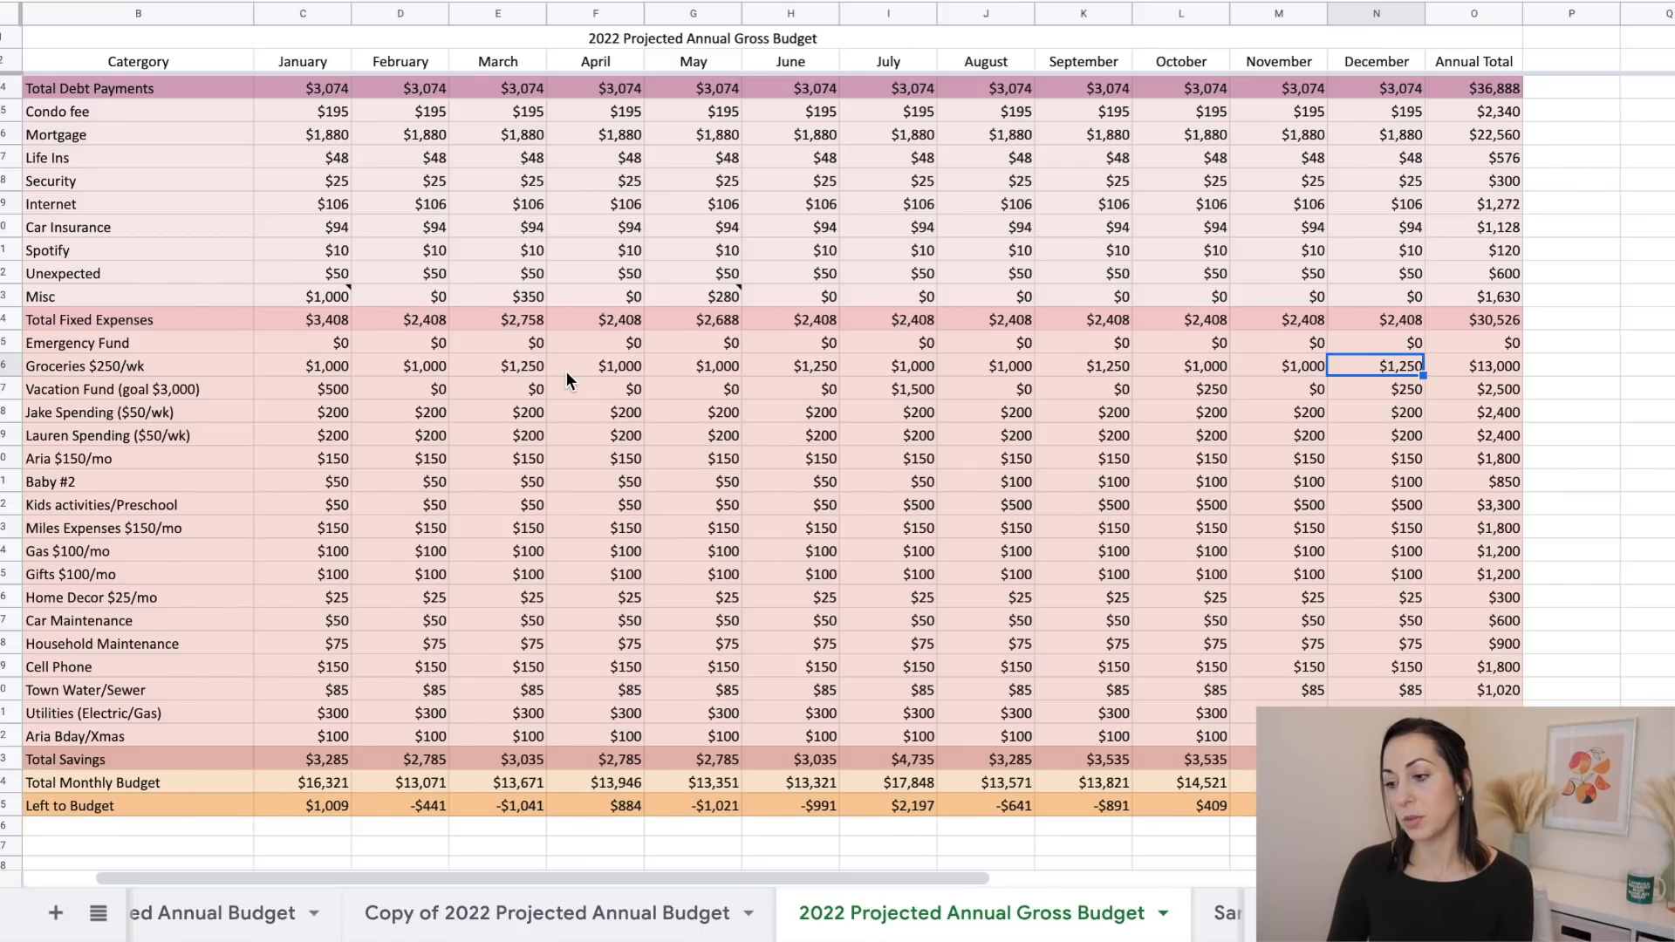
Review the Vacation Fund row and its annual total, plus the personal spending, child, Baby #2 and Kids activities/Preschool rows.
left_click(3, 389)
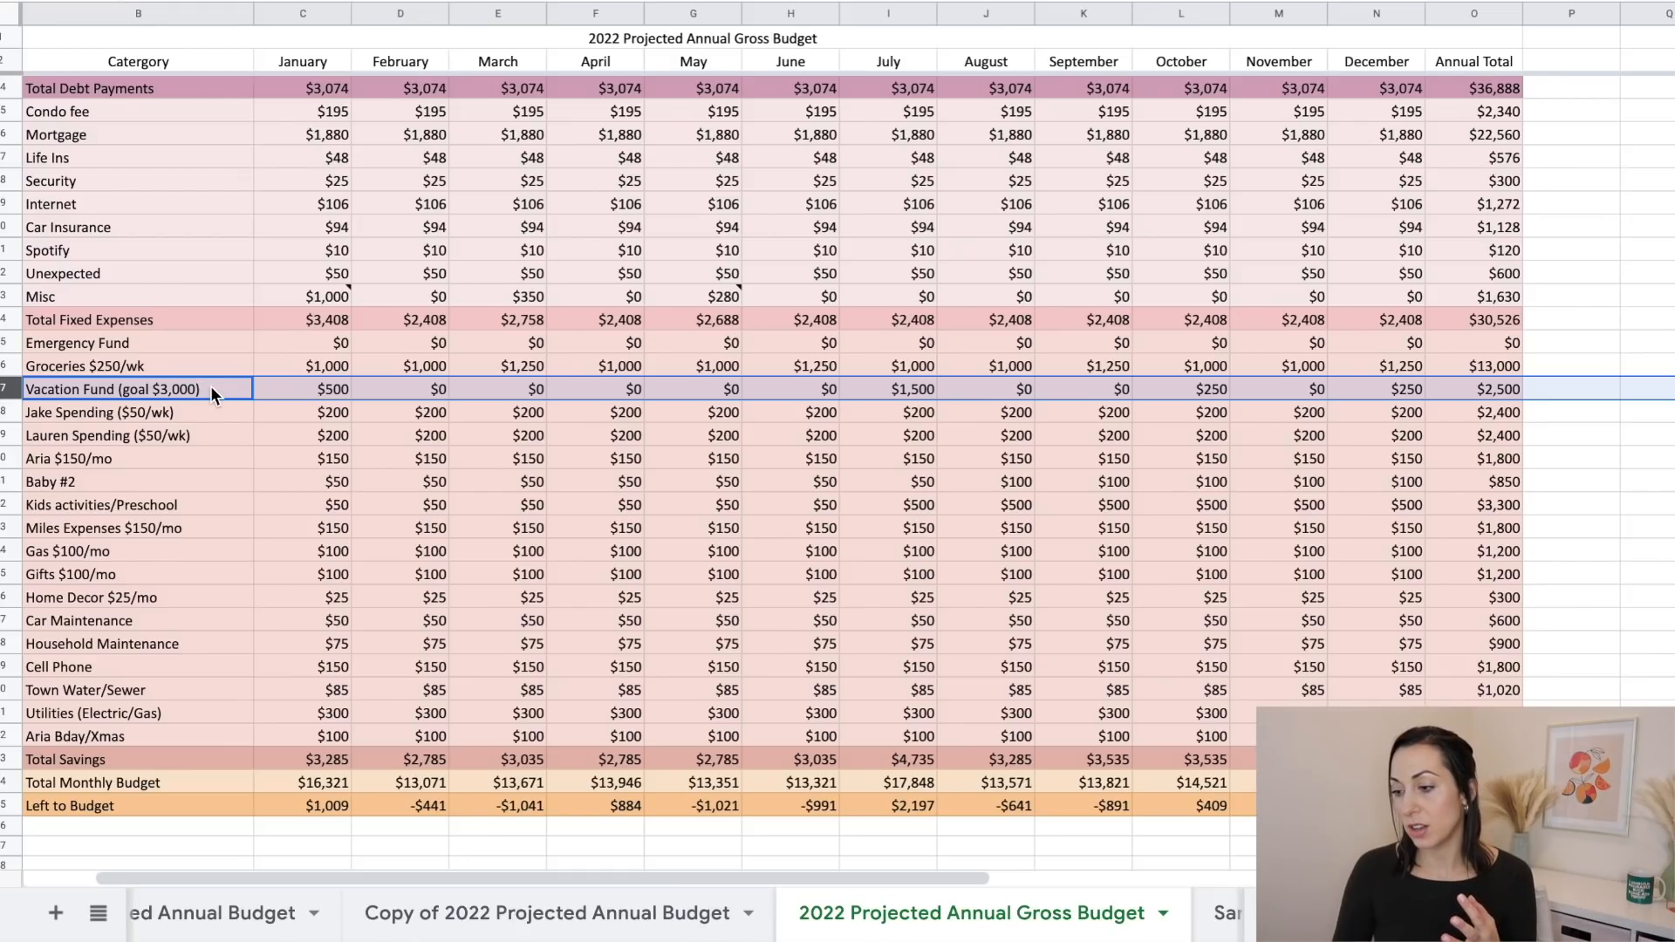
left_click(1489, 392)
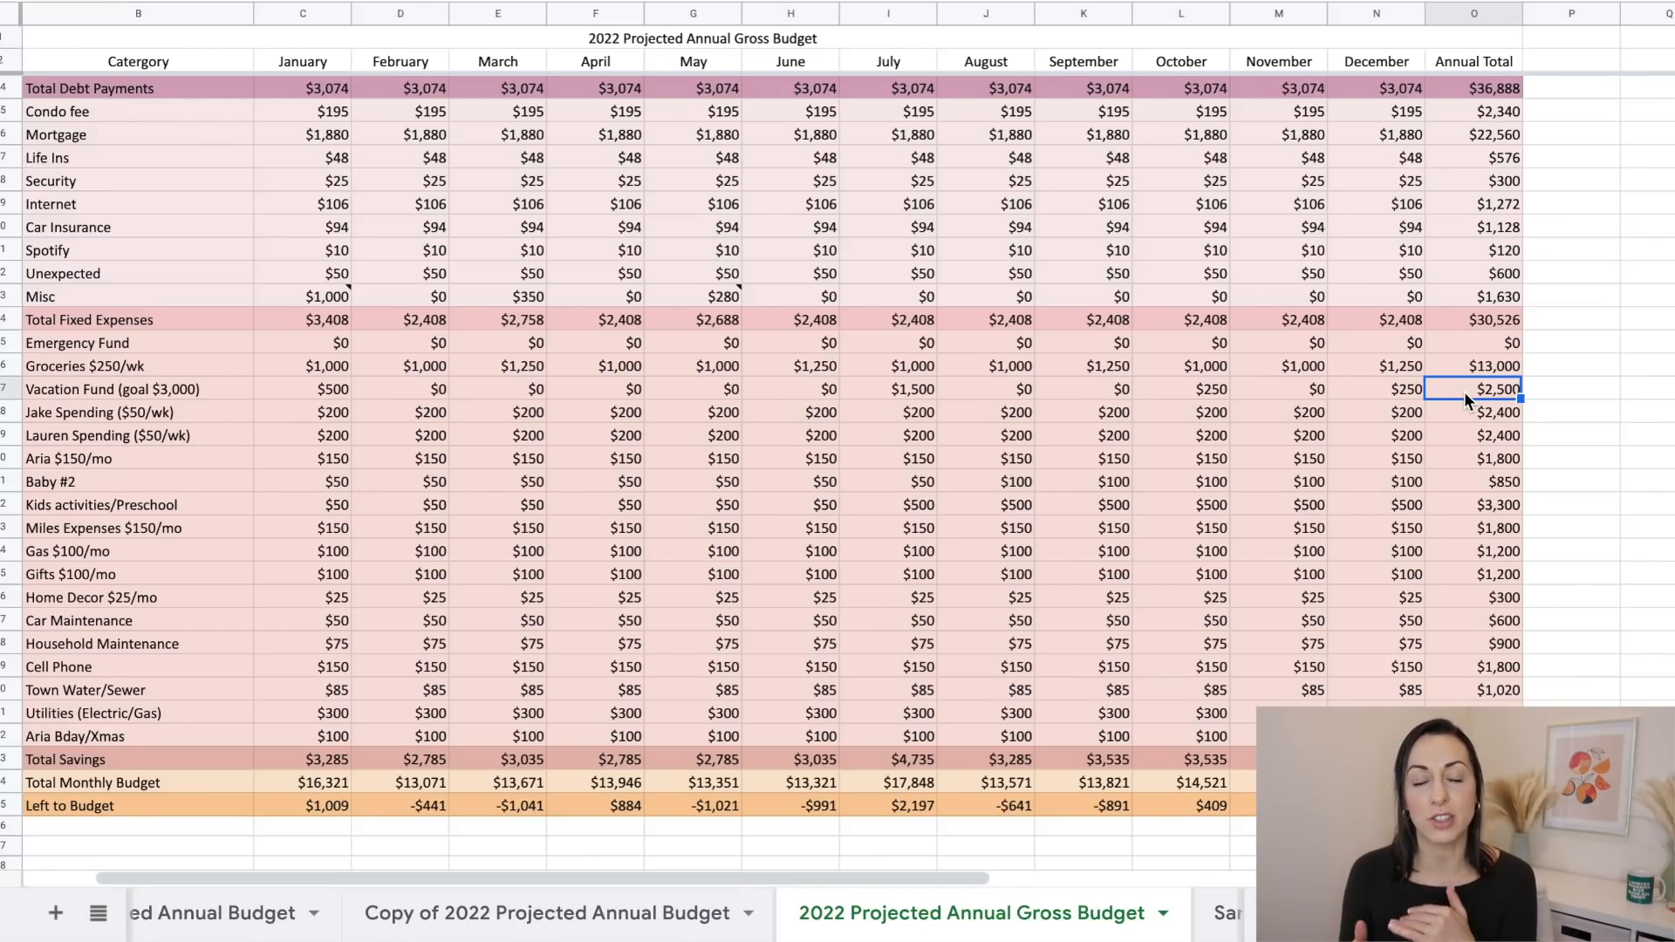
left_click(5, 412)
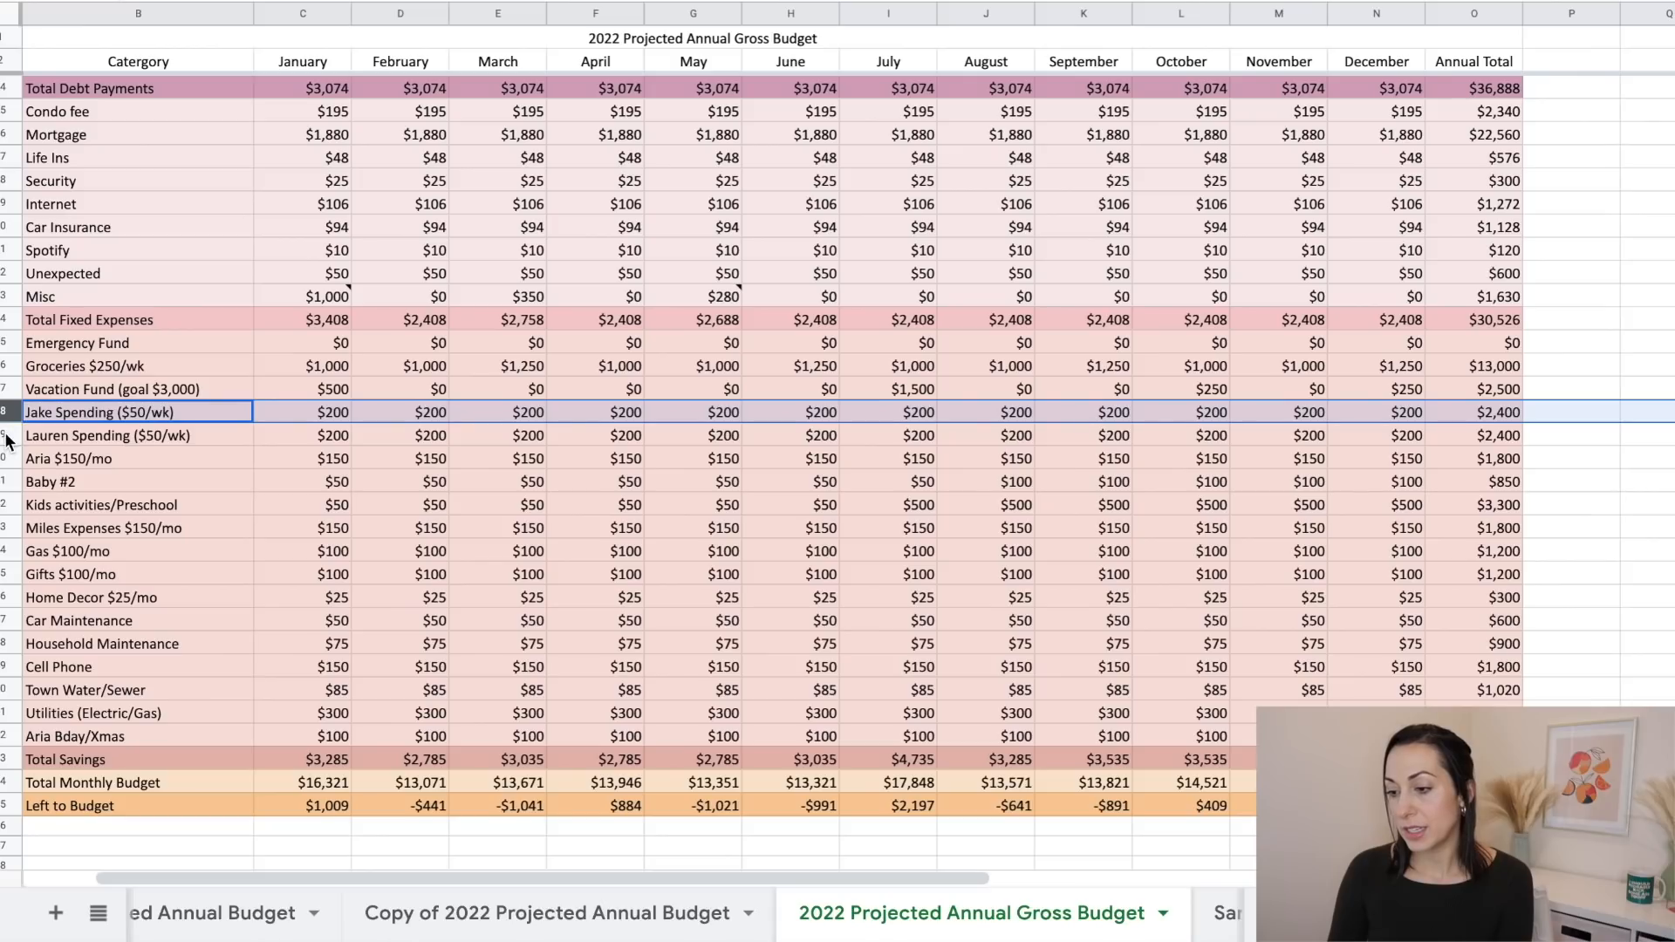
left_click(5, 434)
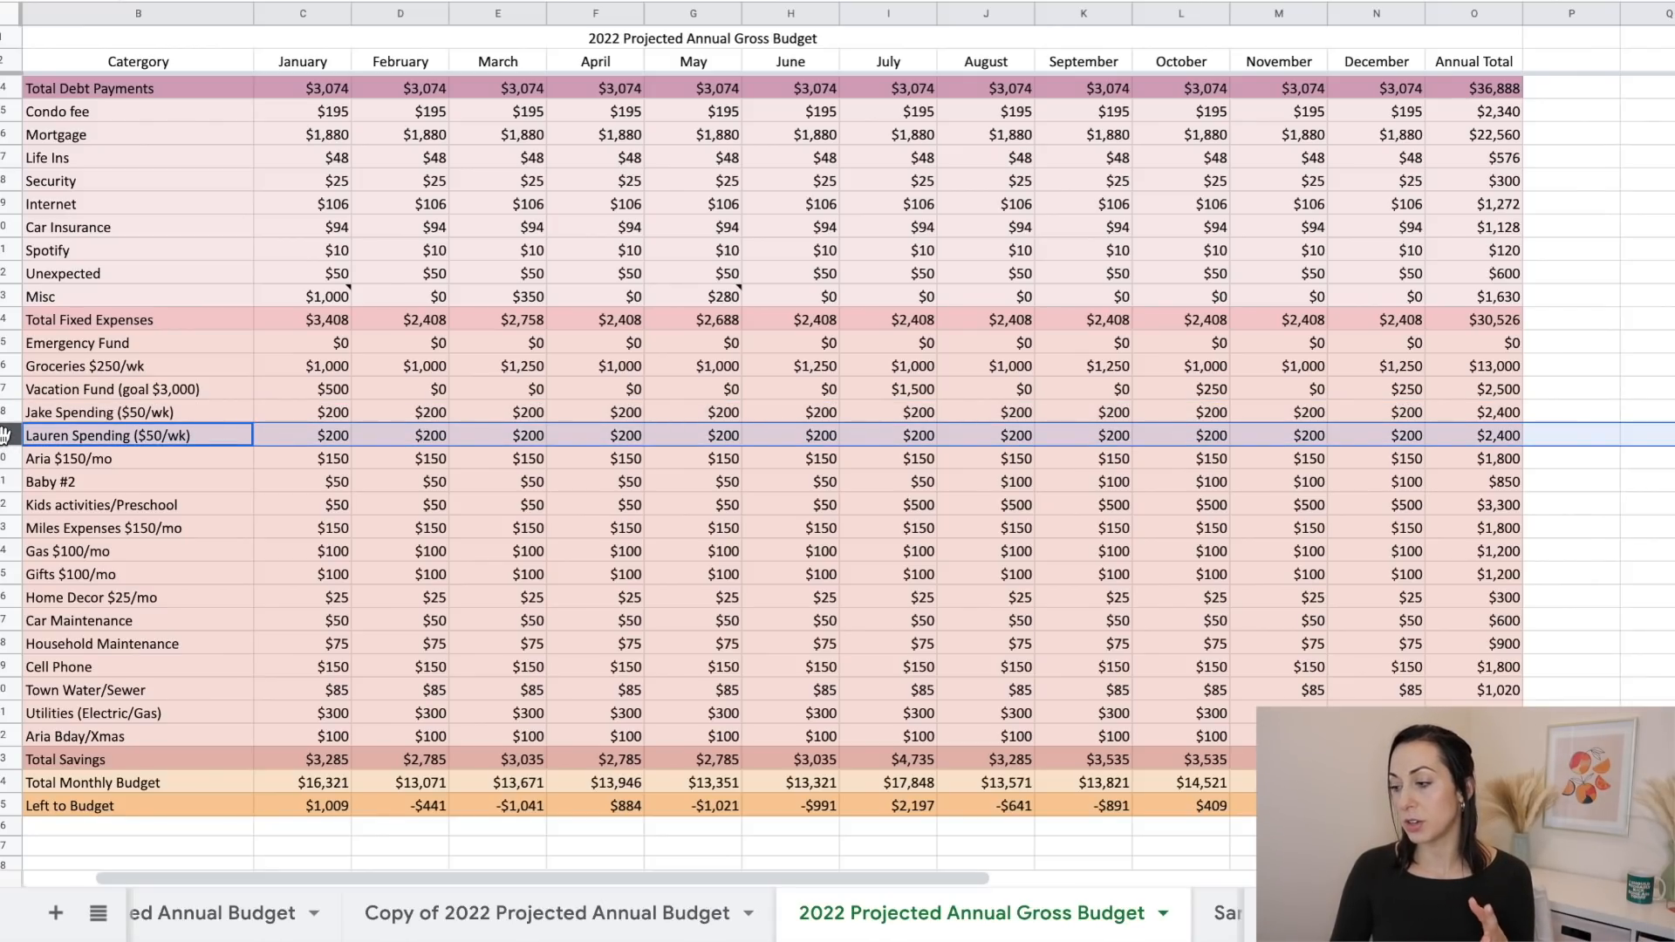
left_click(4, 457)
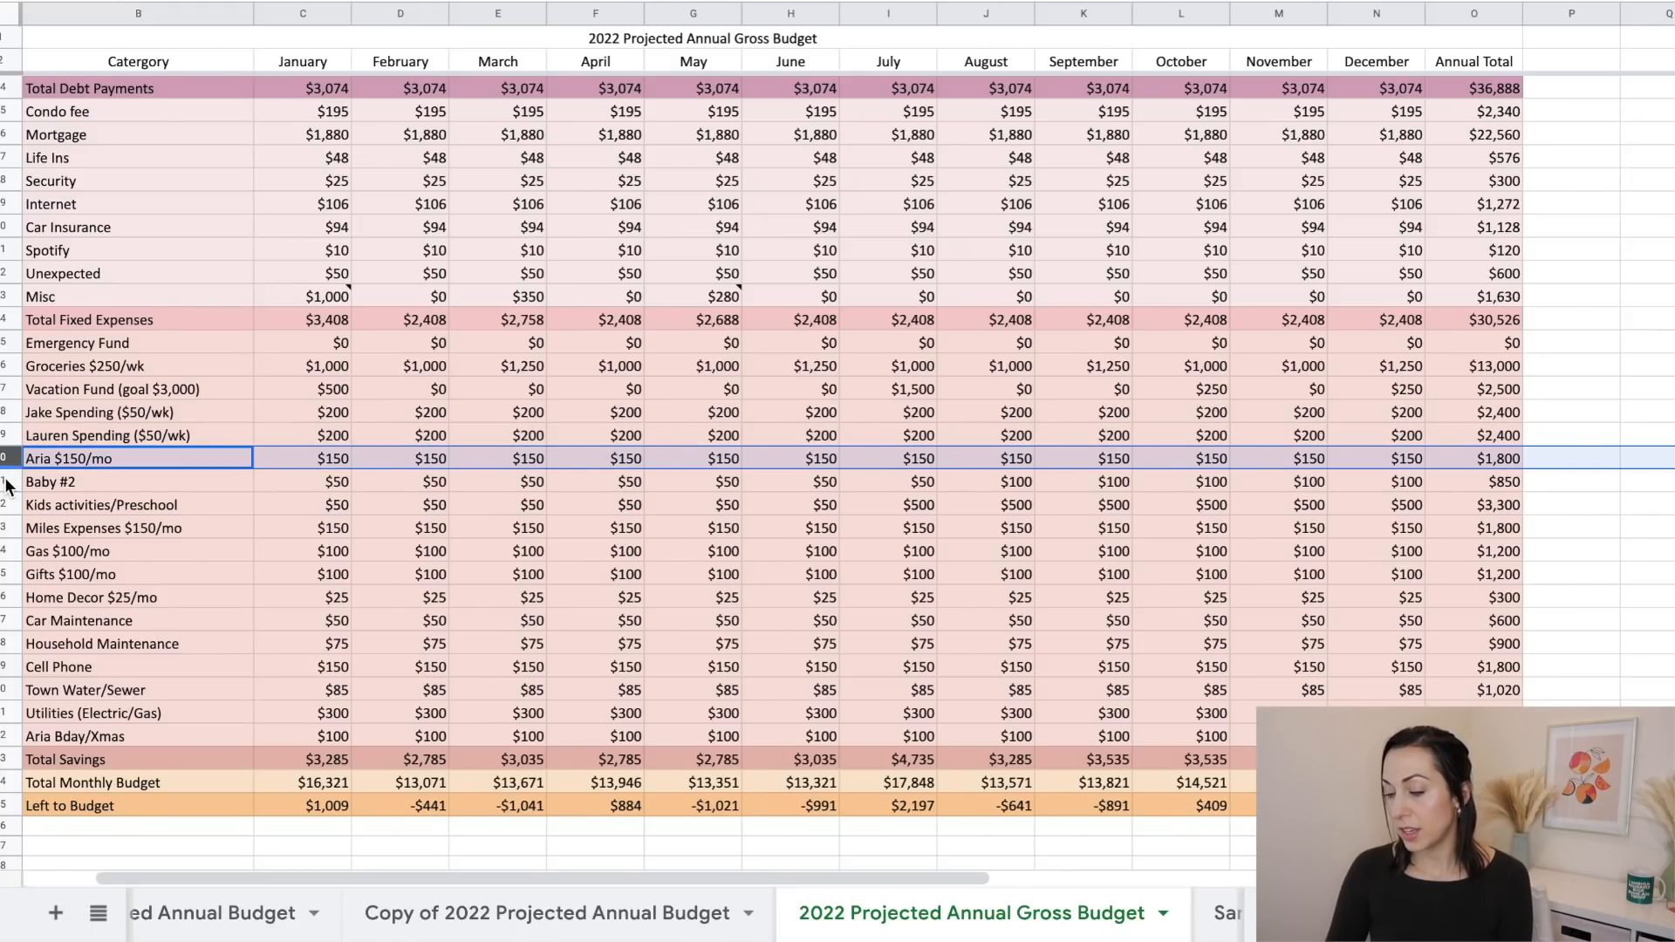
left_click(5, 480)
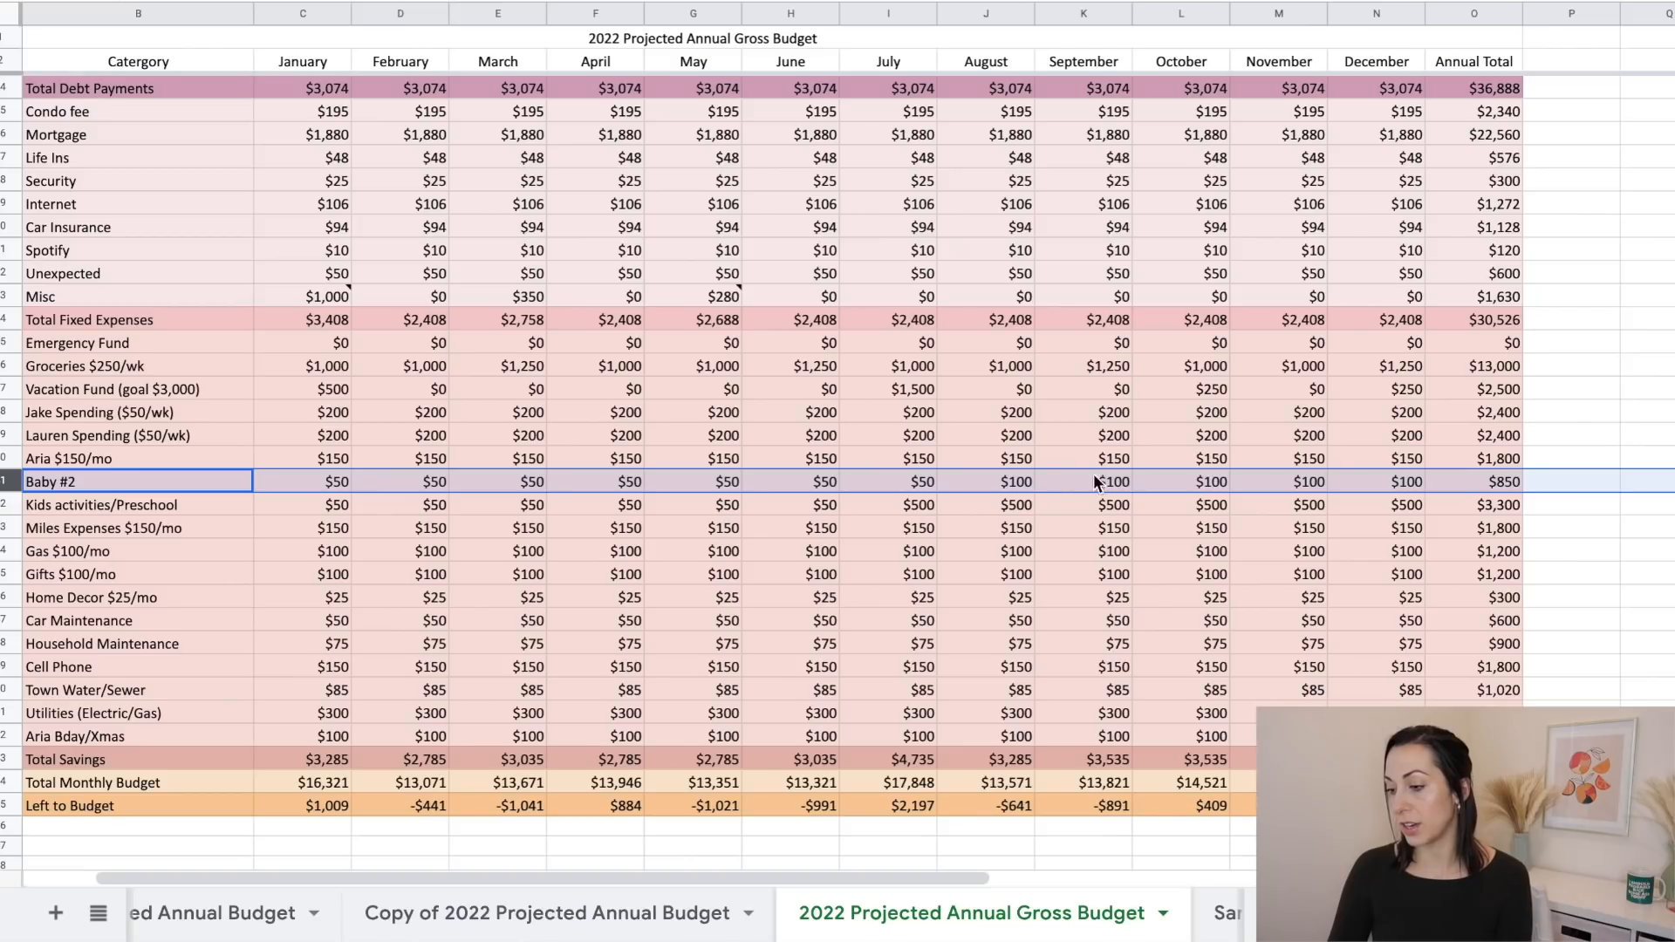
left_click(4, 504)
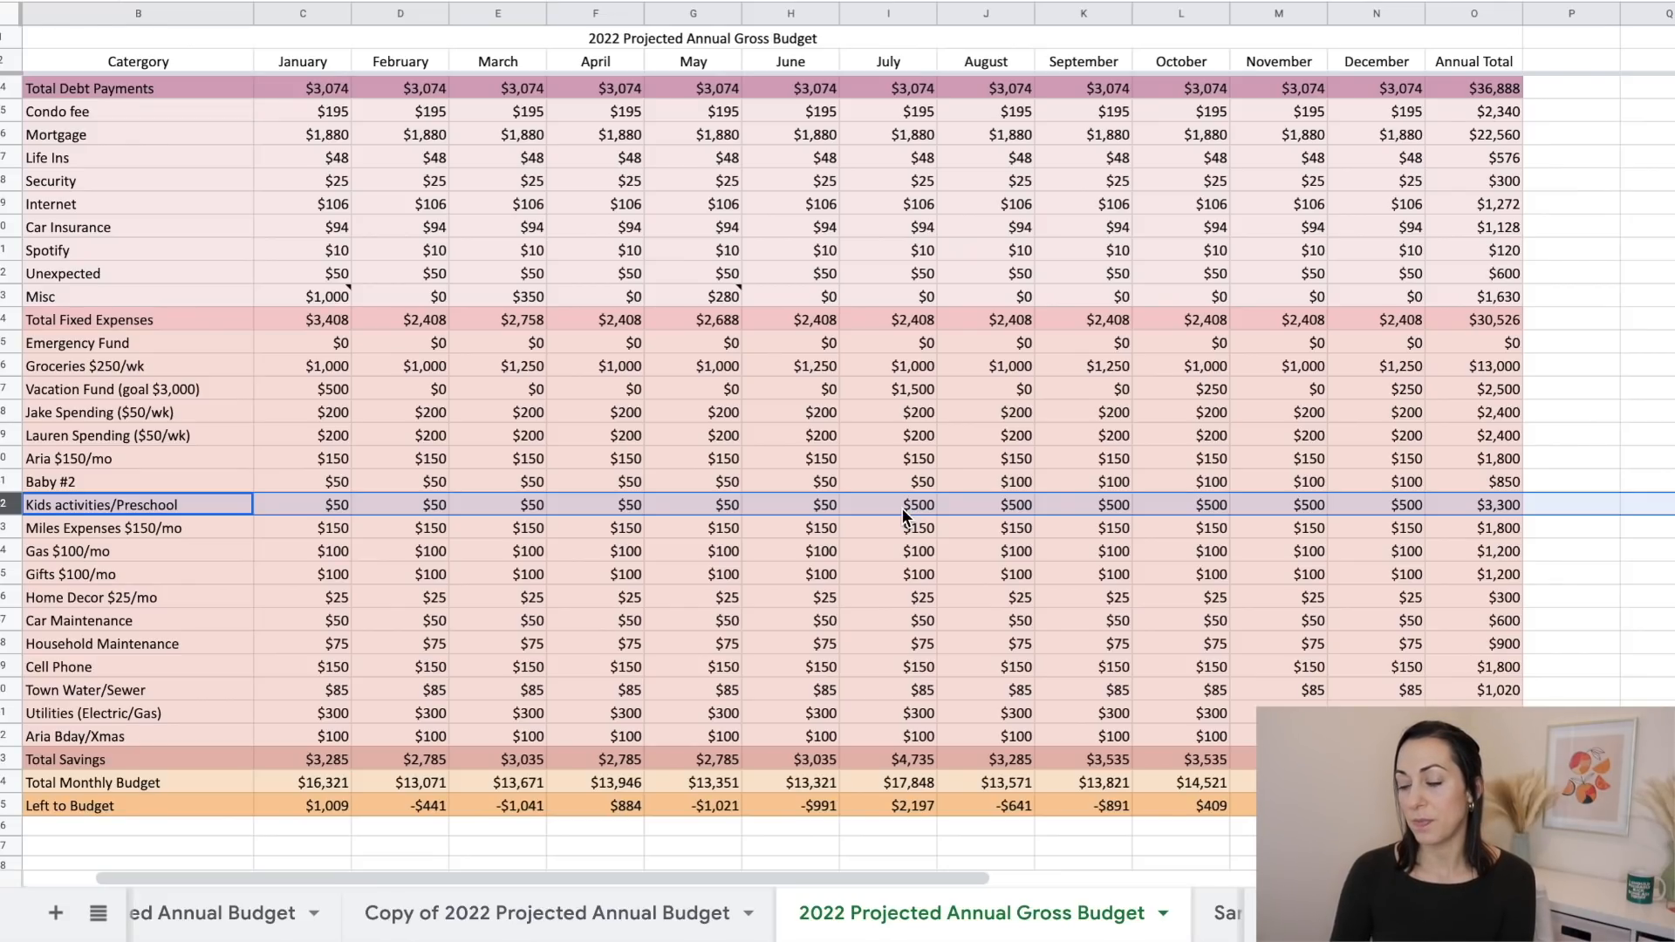
Review the remaining Sinking Funds rows, from the expenses row above Gas through Gifts and Car Maintenance to the birthday/Xmas row.
left_click(3, 528)
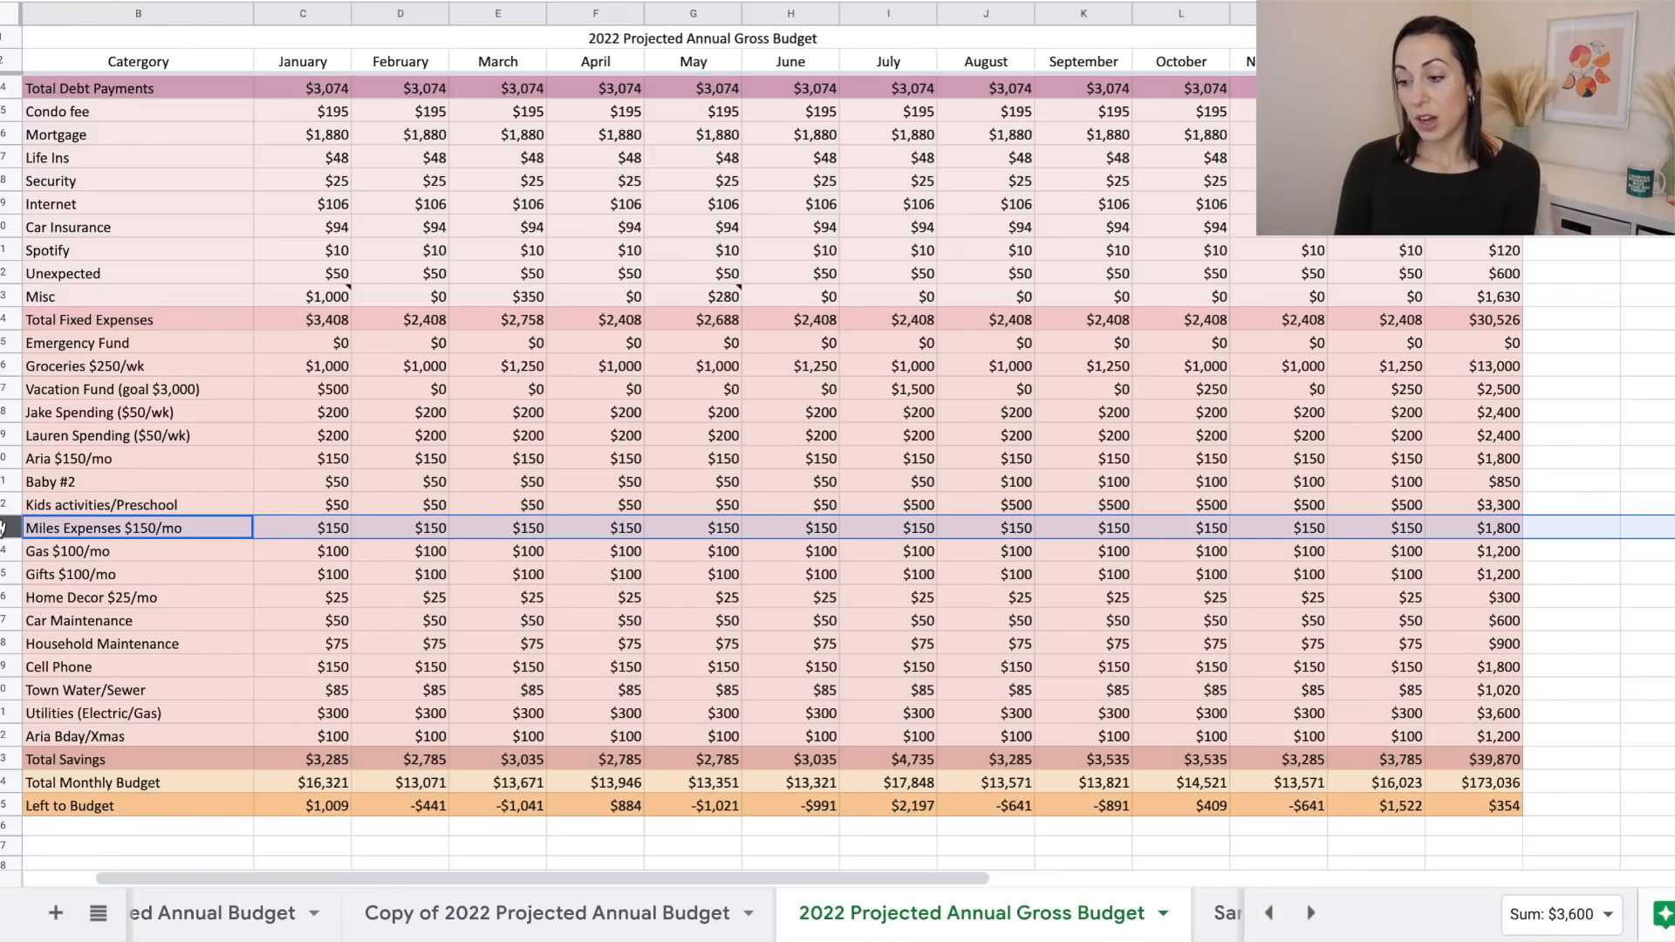
left_click(4, 551)
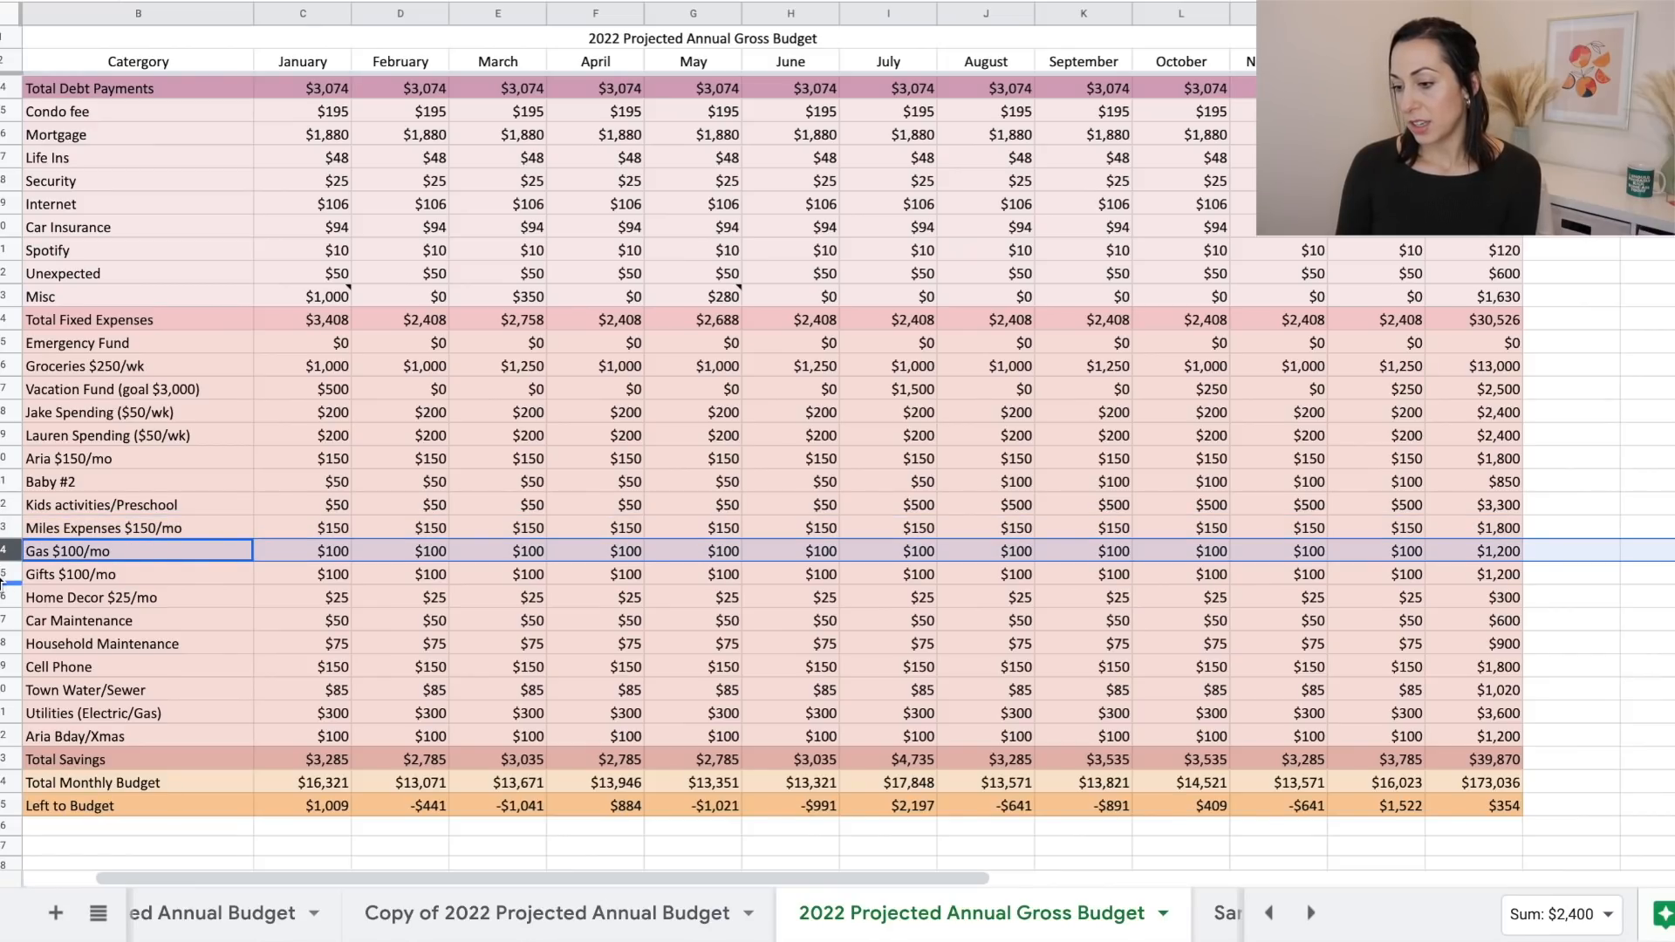
left_click(3, 576)
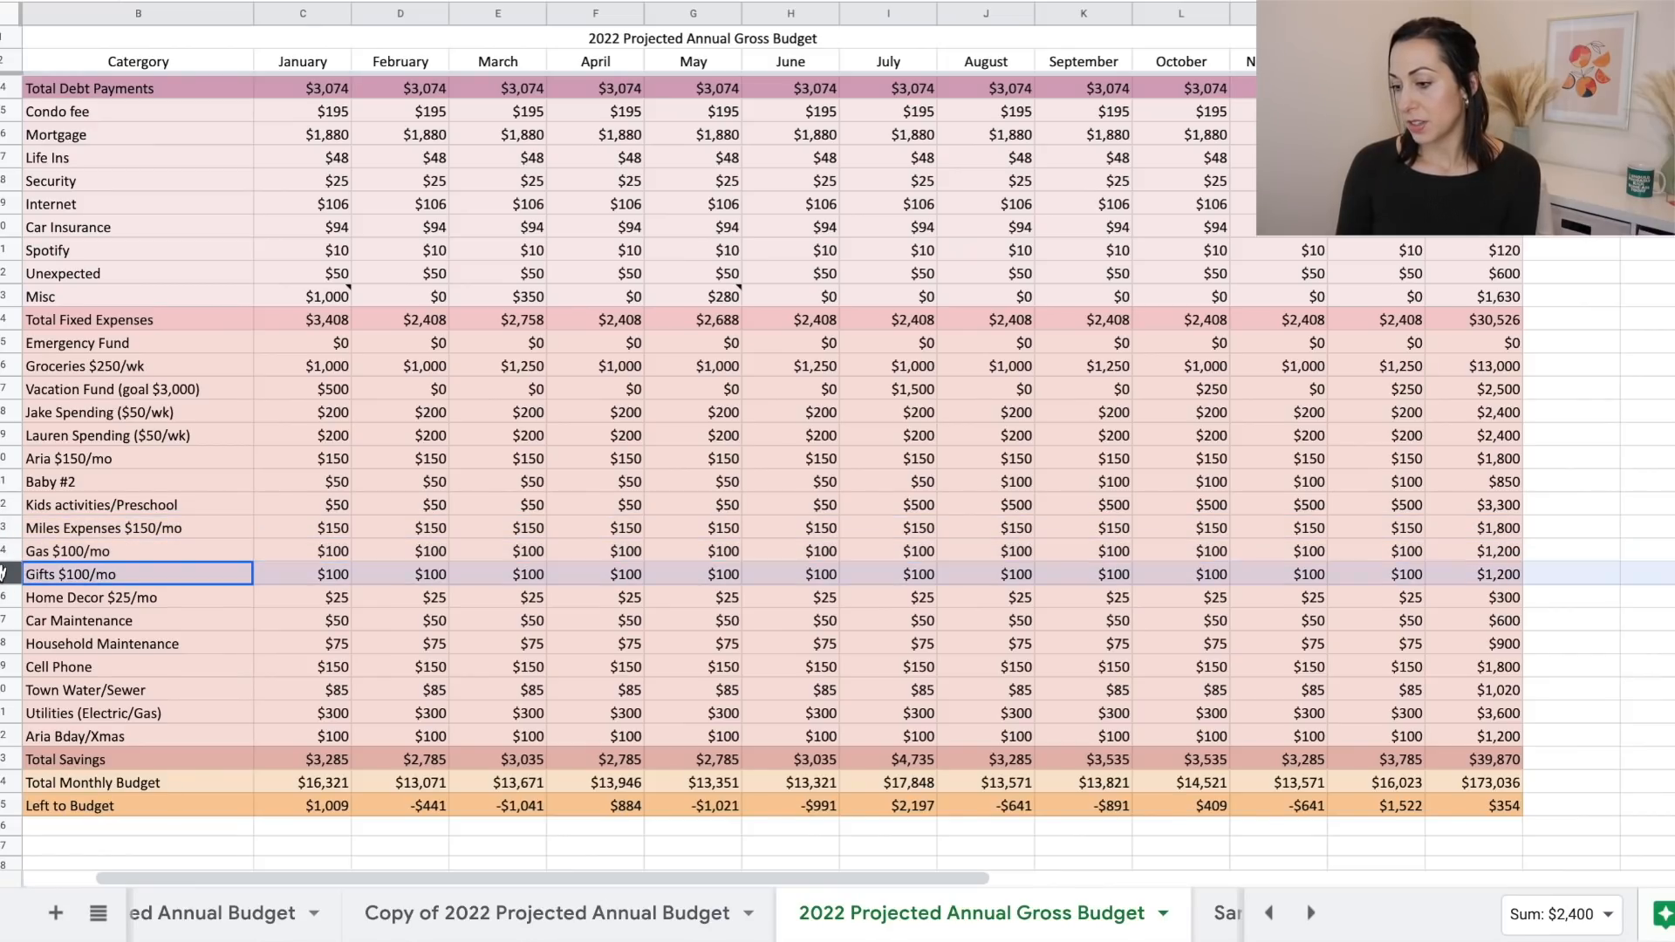
left_click(6, 626)
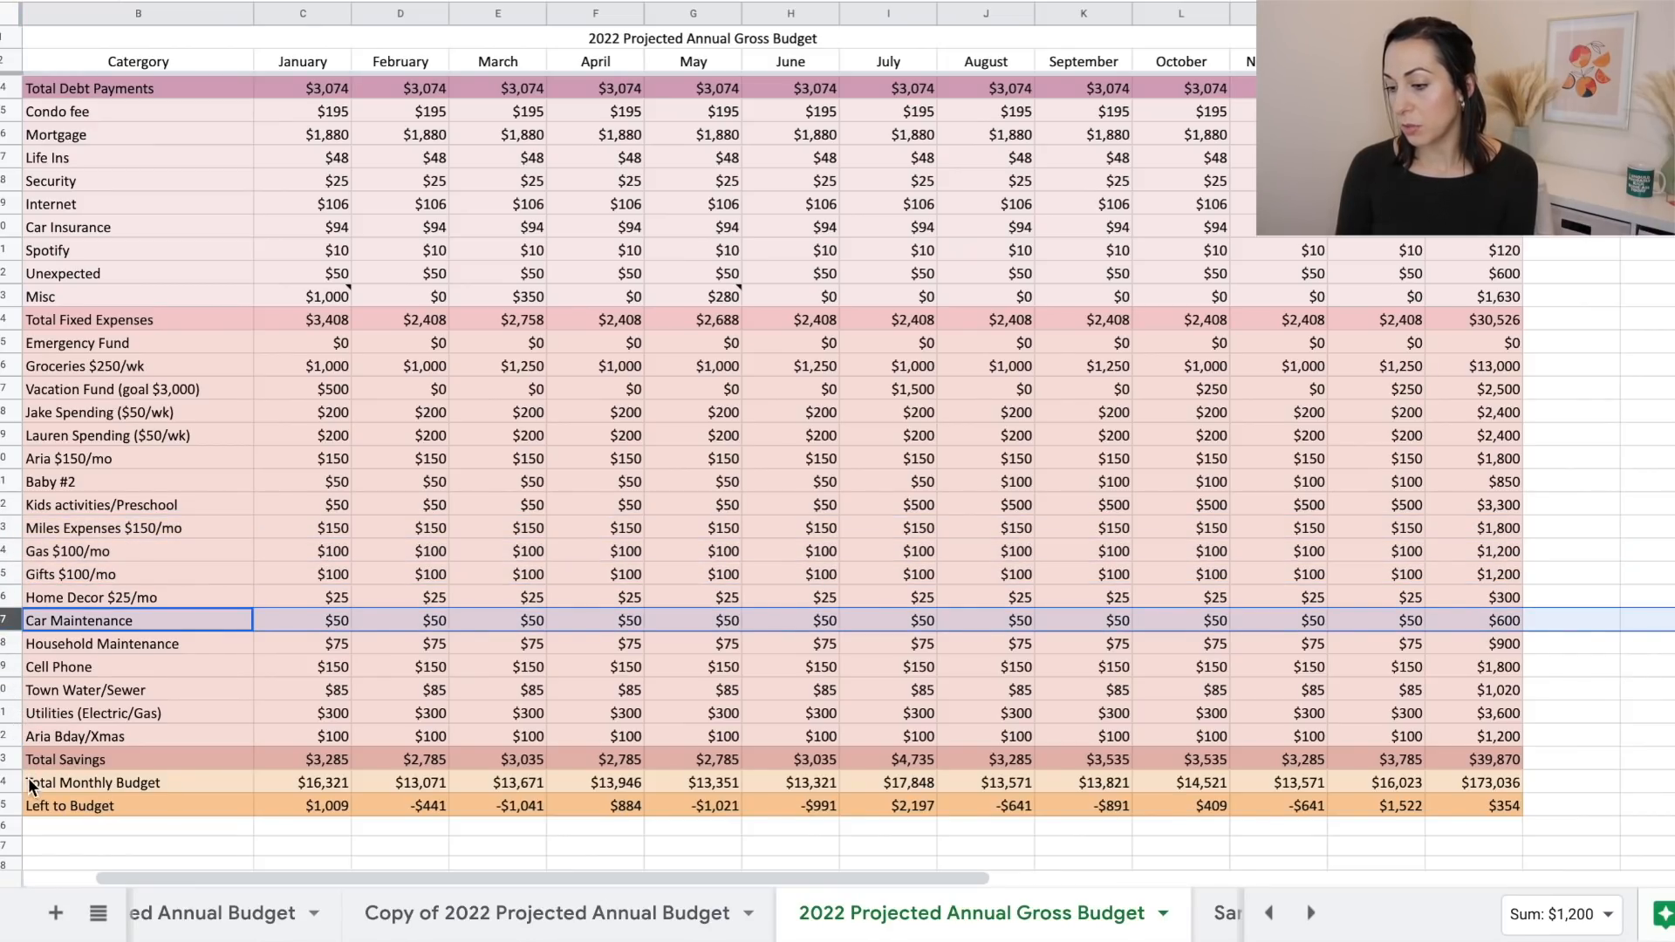
left_click(3, 738)
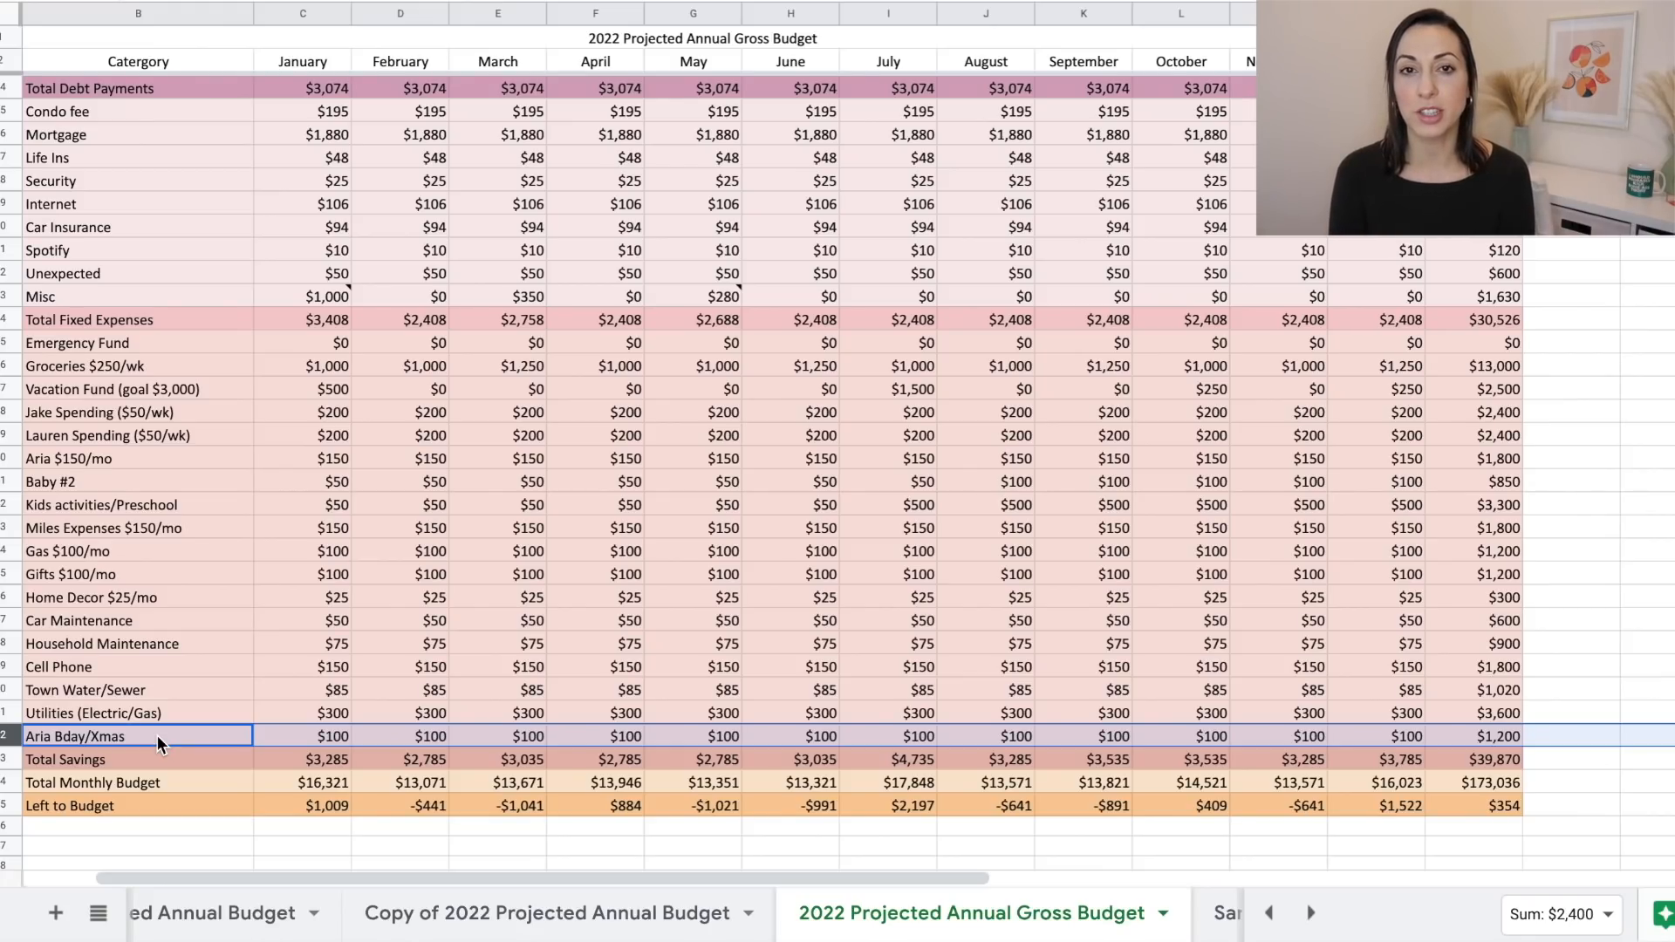
Examine the Left to Budget row by month, comparing January through May, July and September for surpluses and shortfalls.
left_click(1, 813)
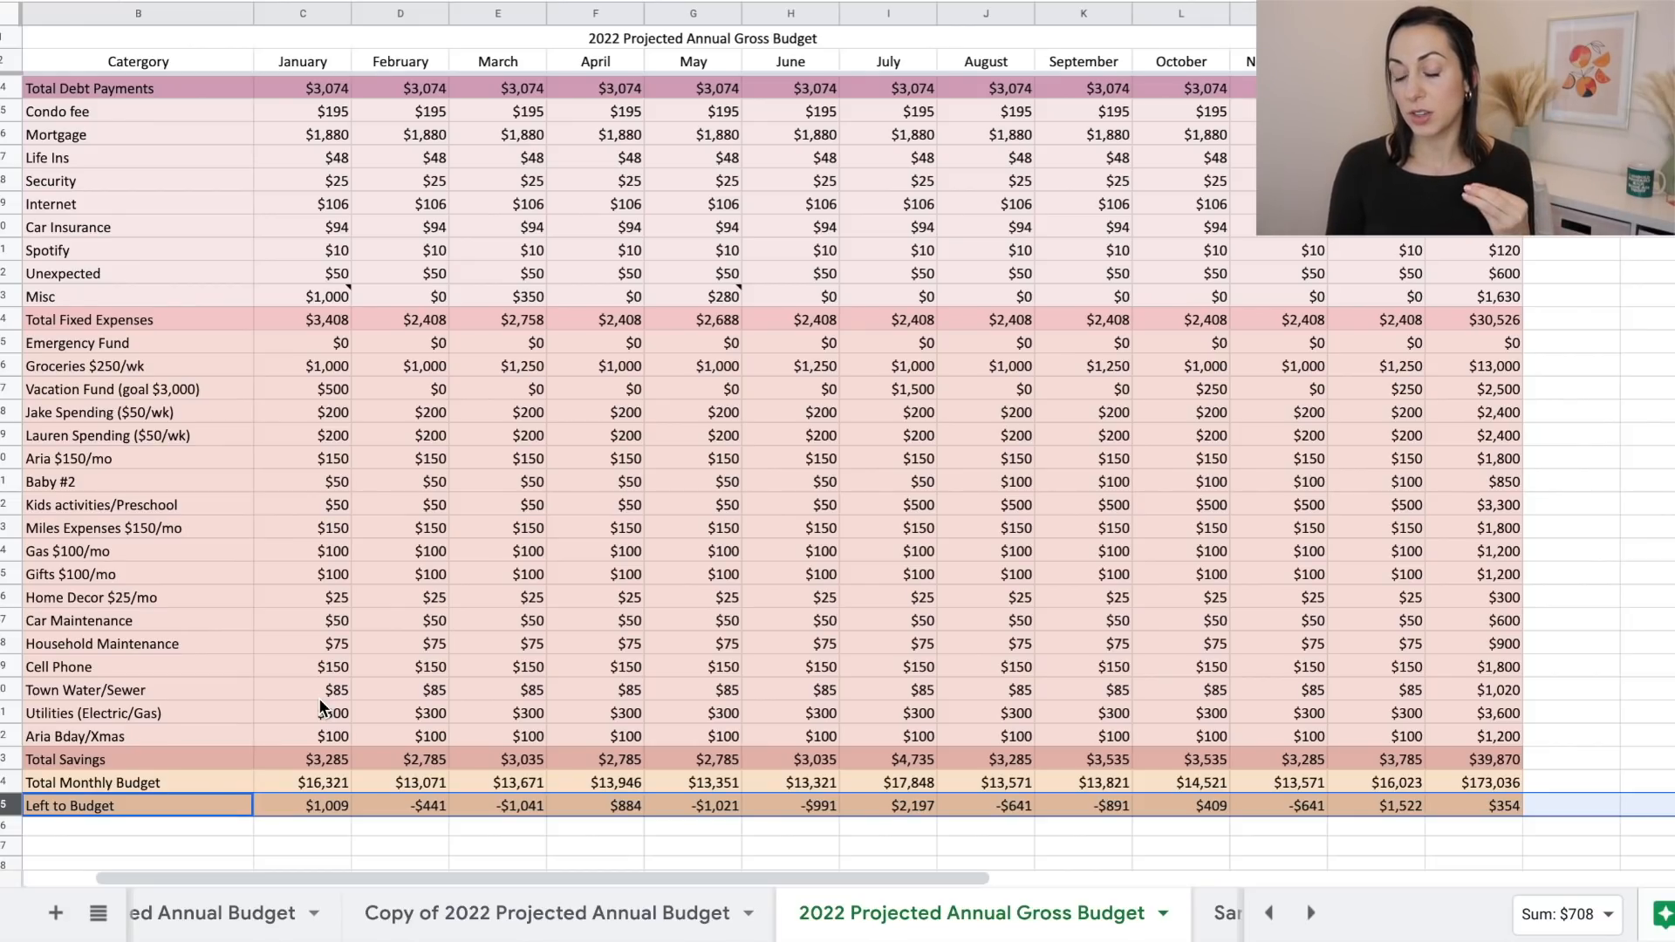
left_click(316, 810)
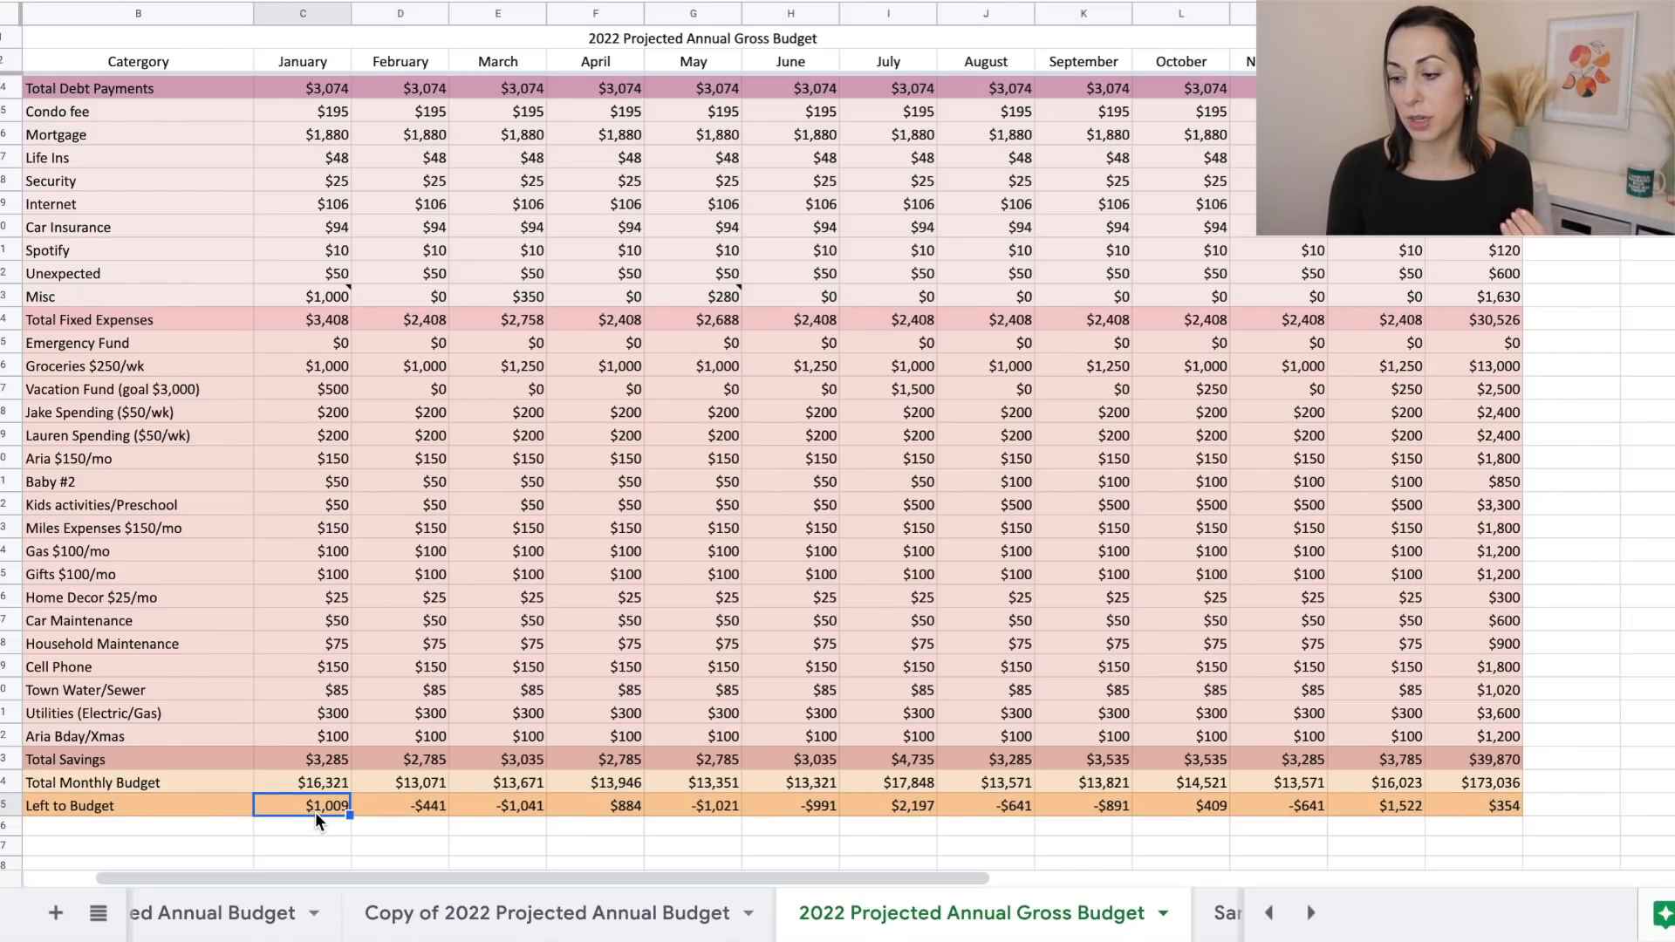
left_click(432, 813)
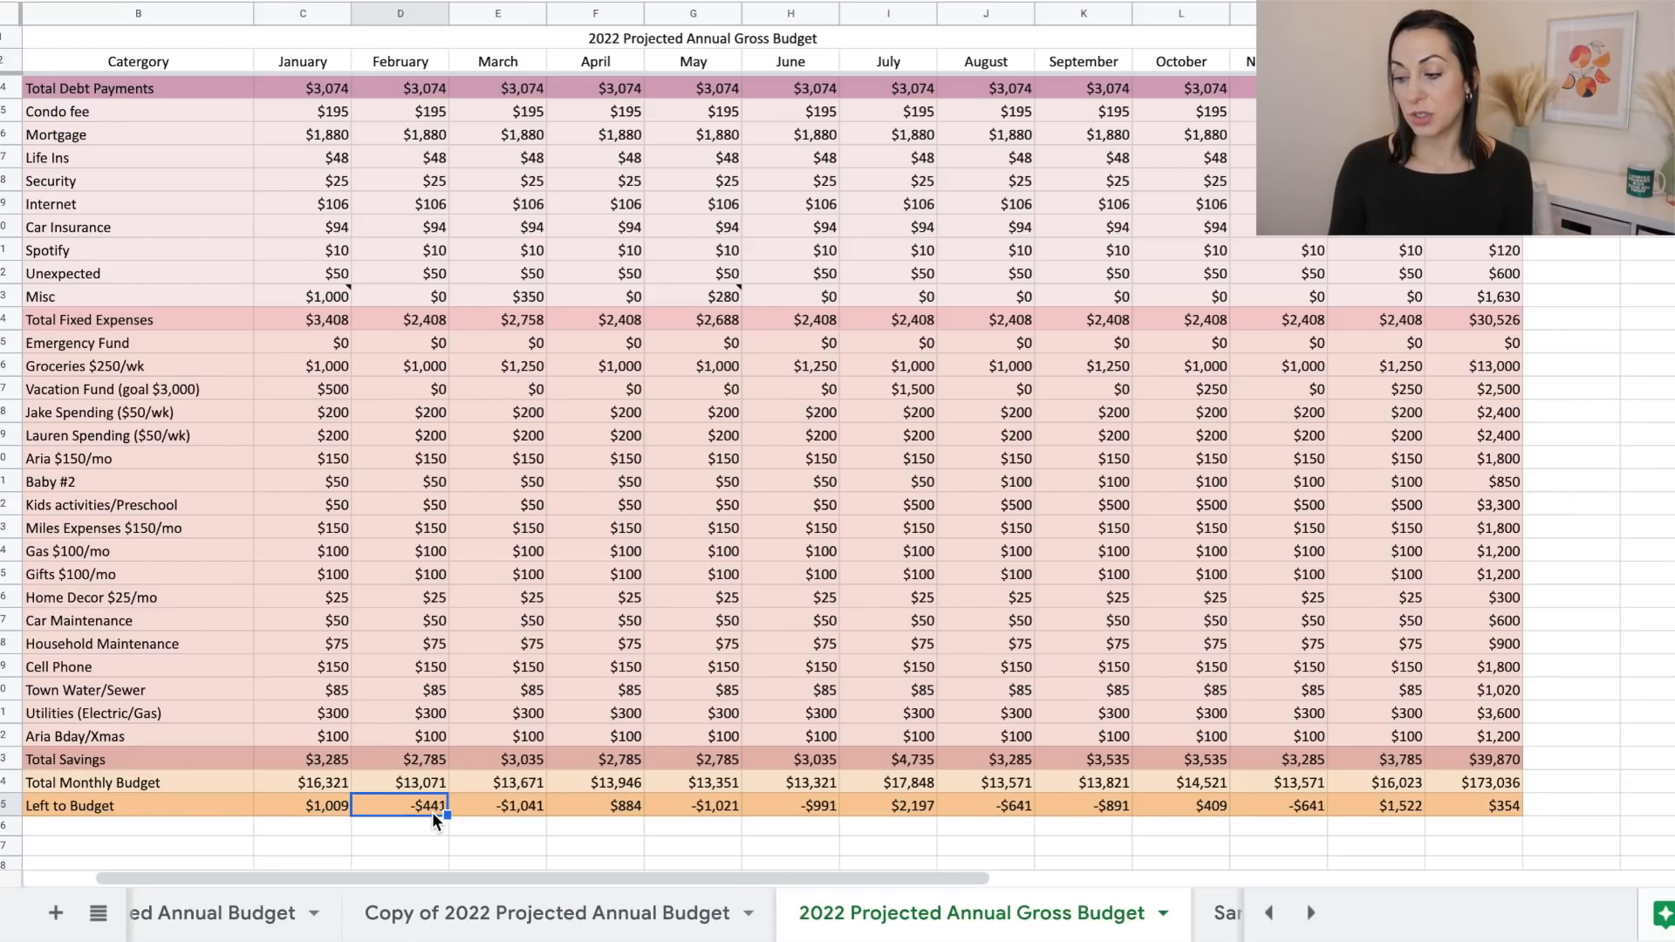
key("Right")
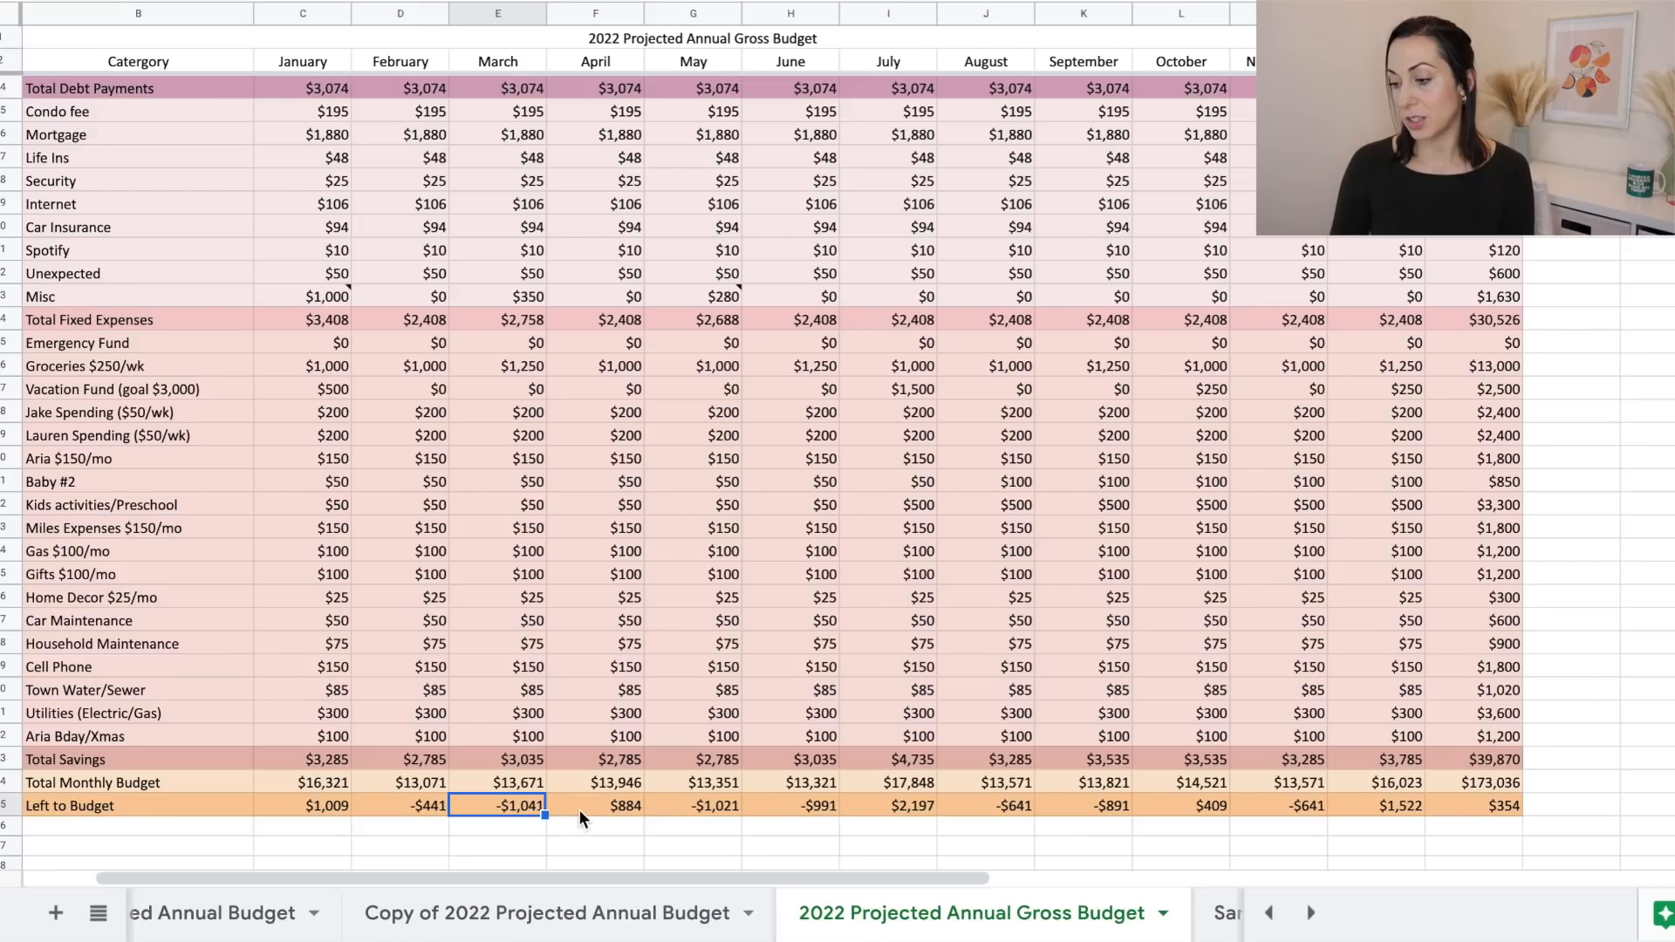
left_click(610, 804)
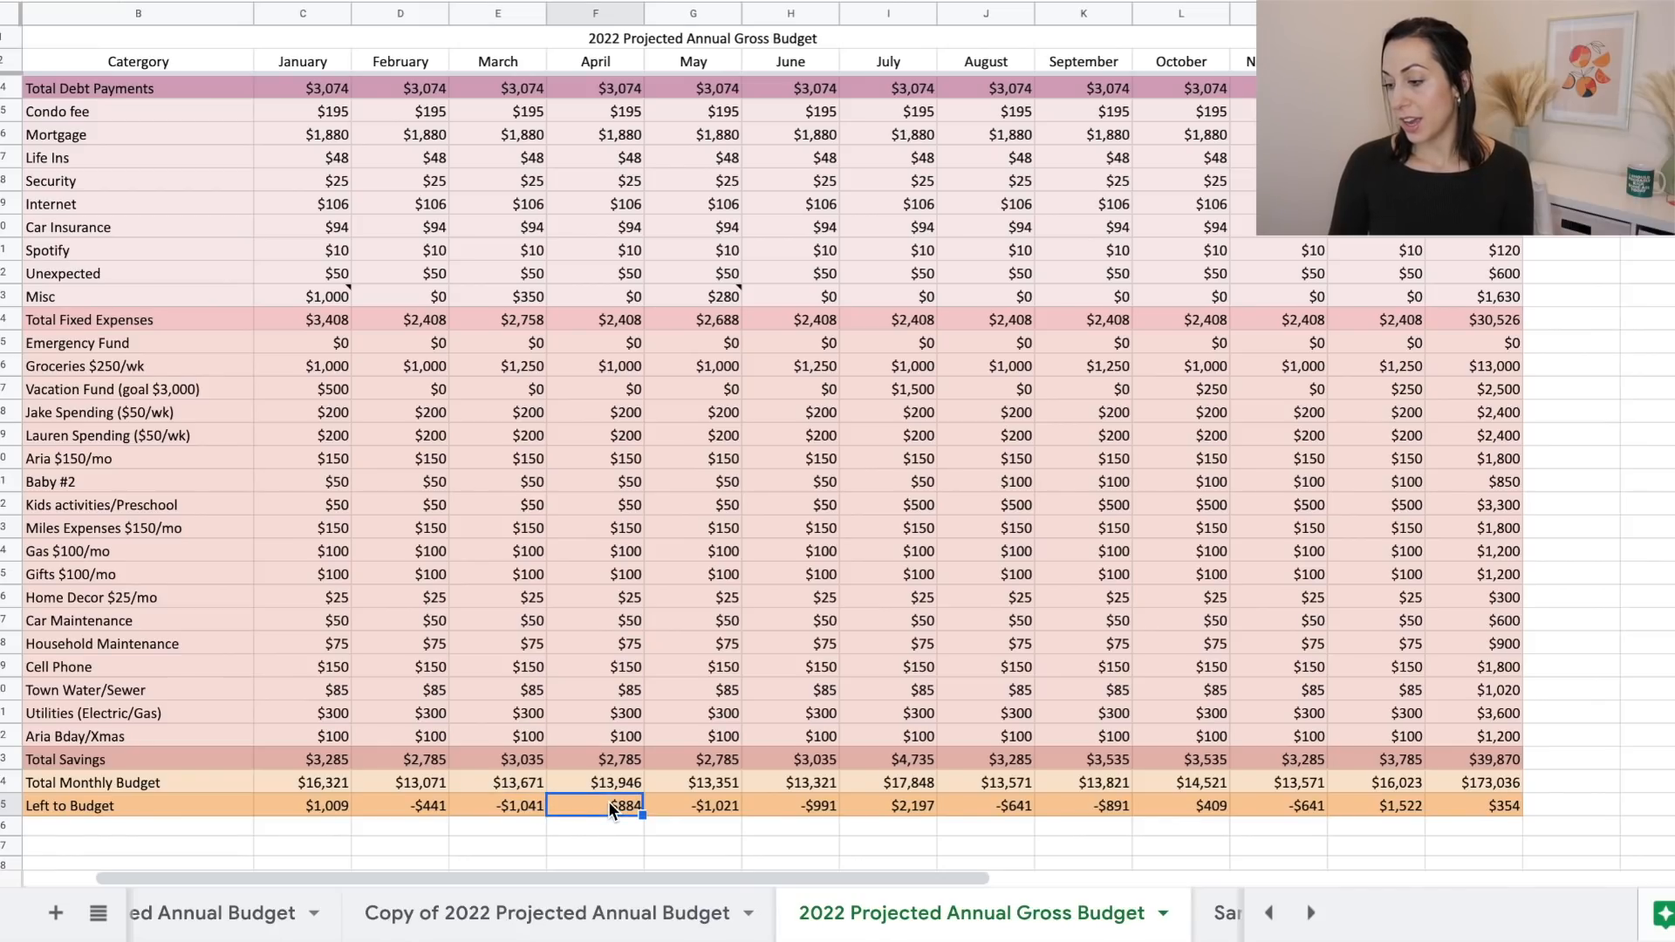
left_click(892, 808)
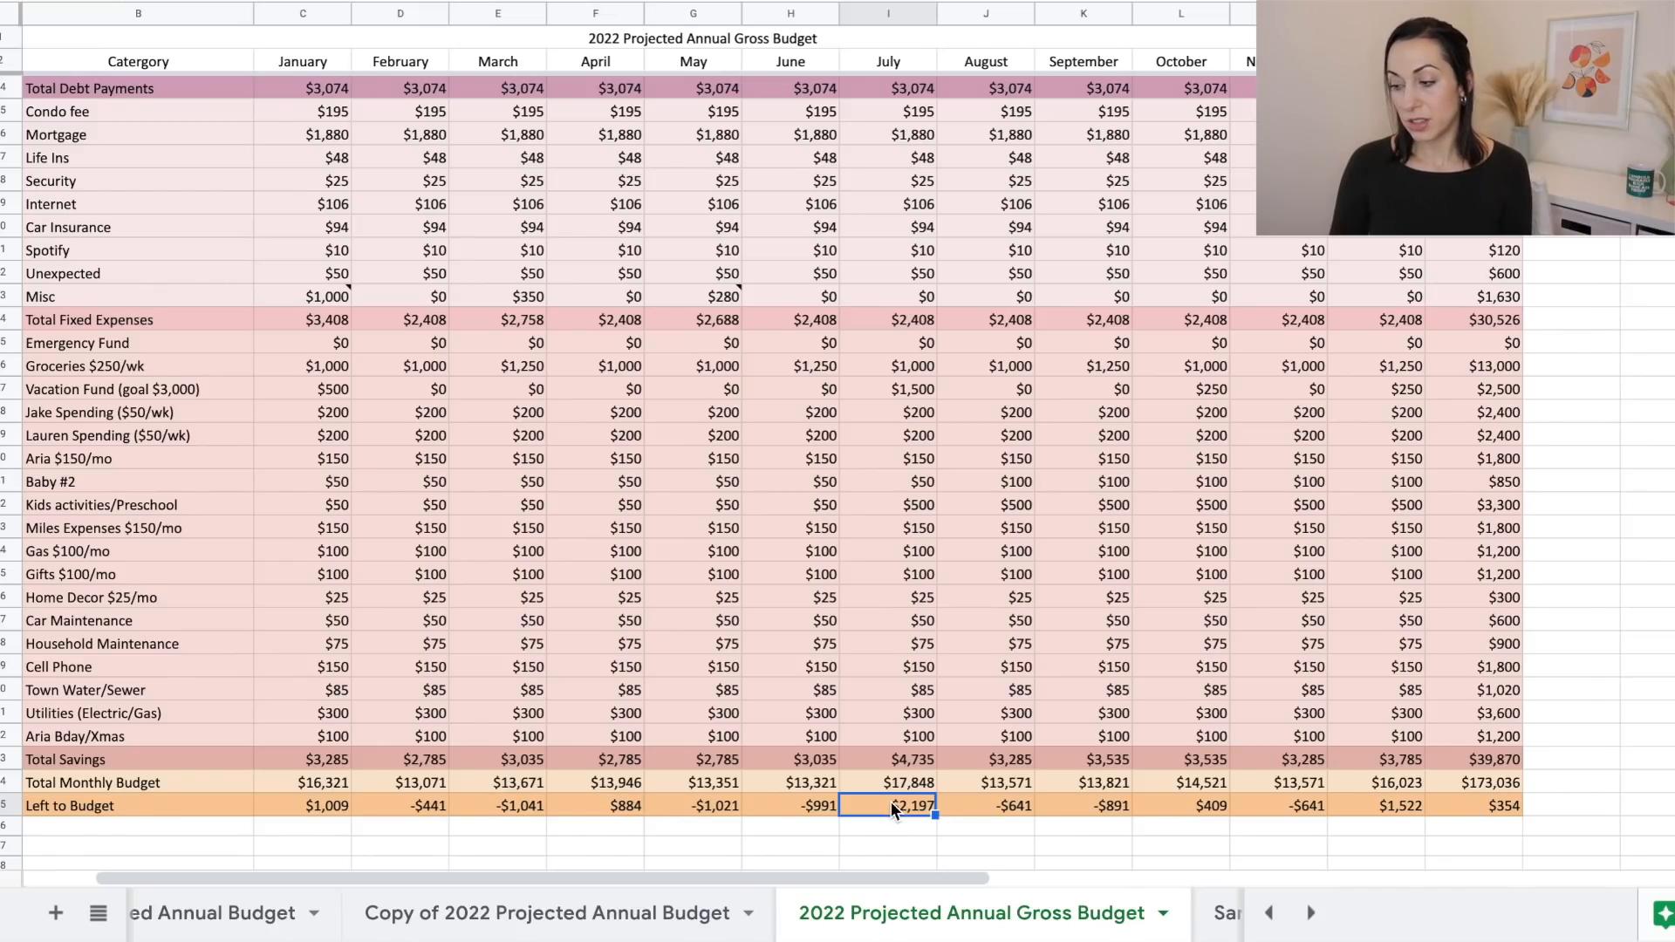
left_click(1108, 811)
left_click(719, 807)
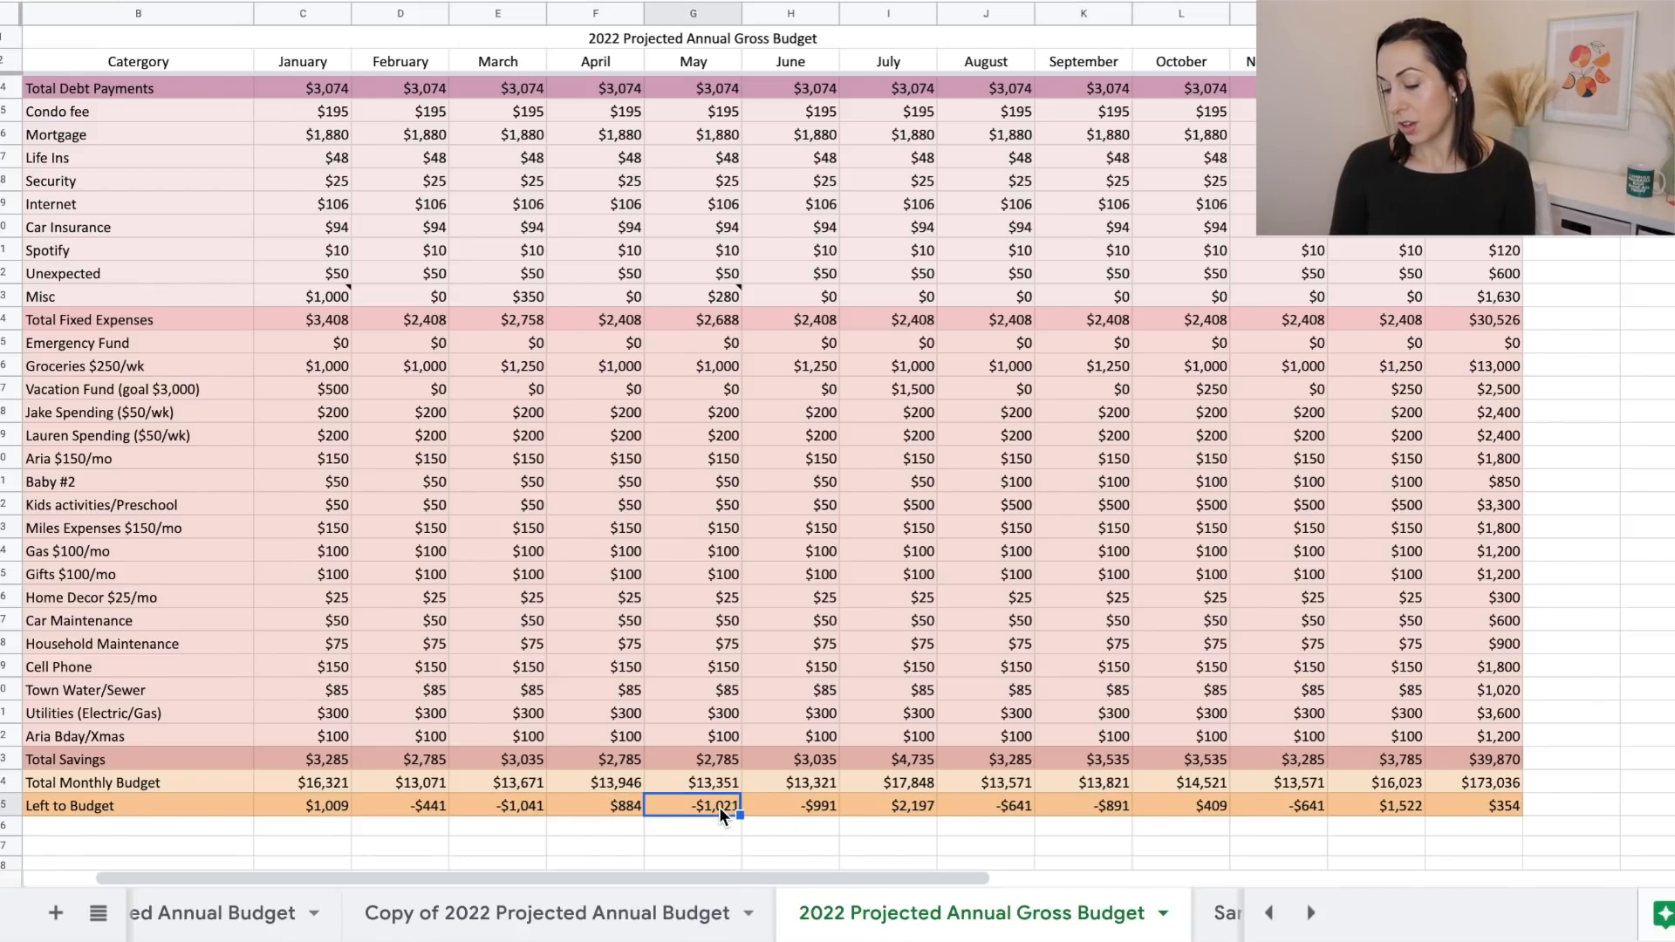
left_click(510, 810)
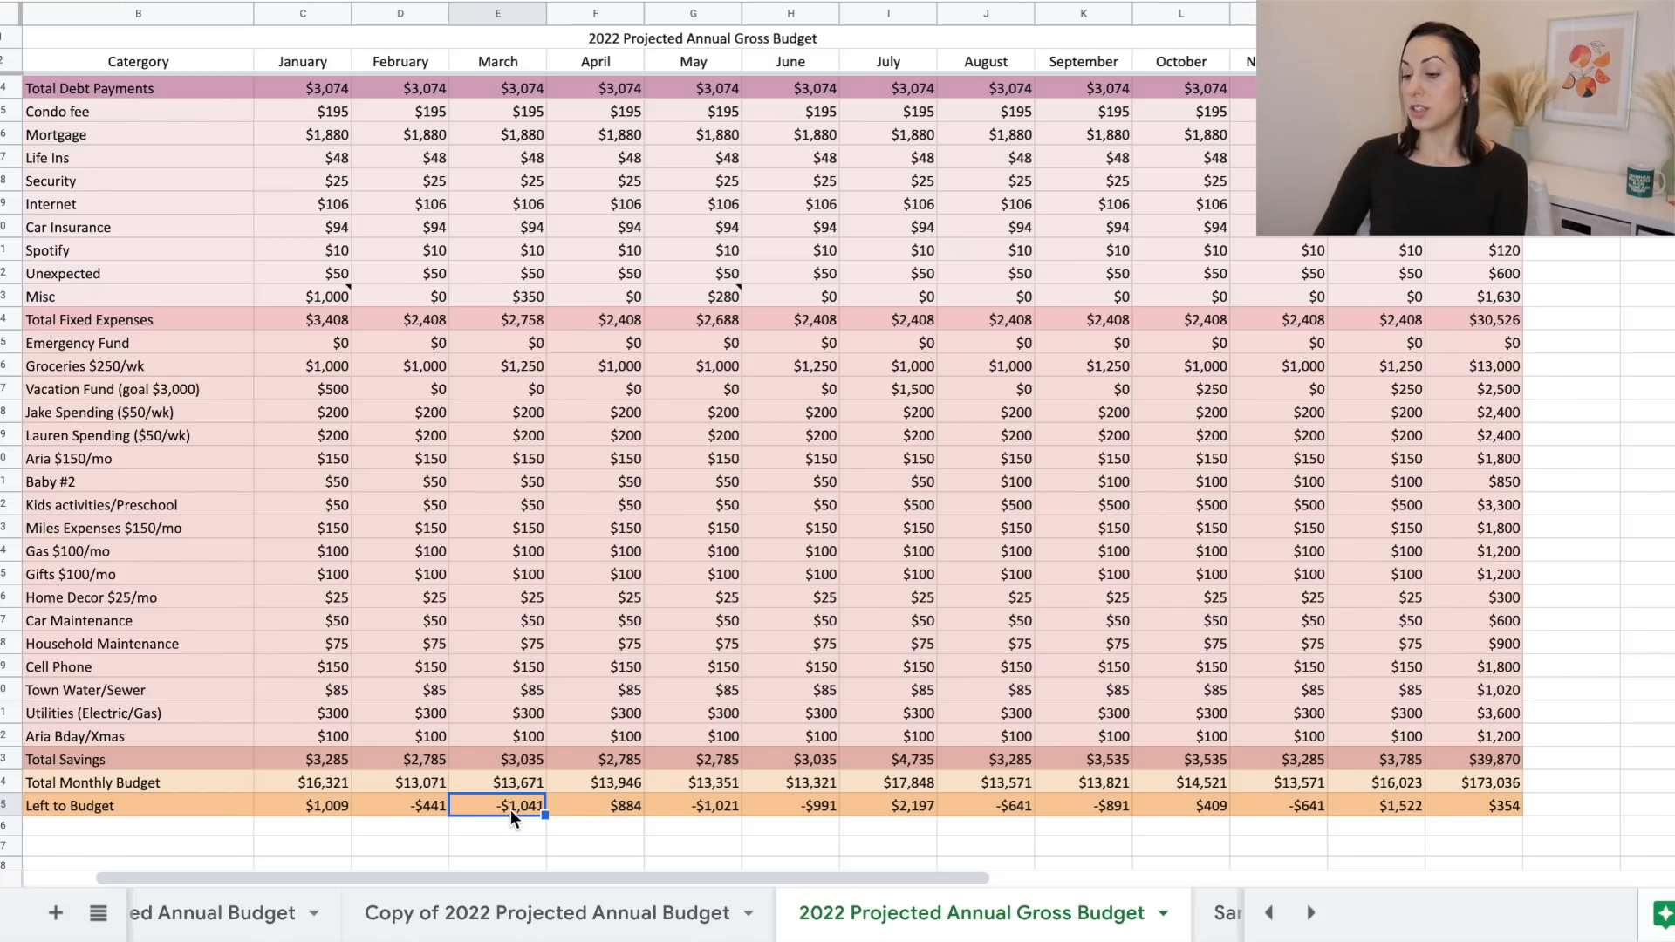
Check the annual Left to Budget total, the combined February and March amounts, and the December amount.
left_click(1490, 808)
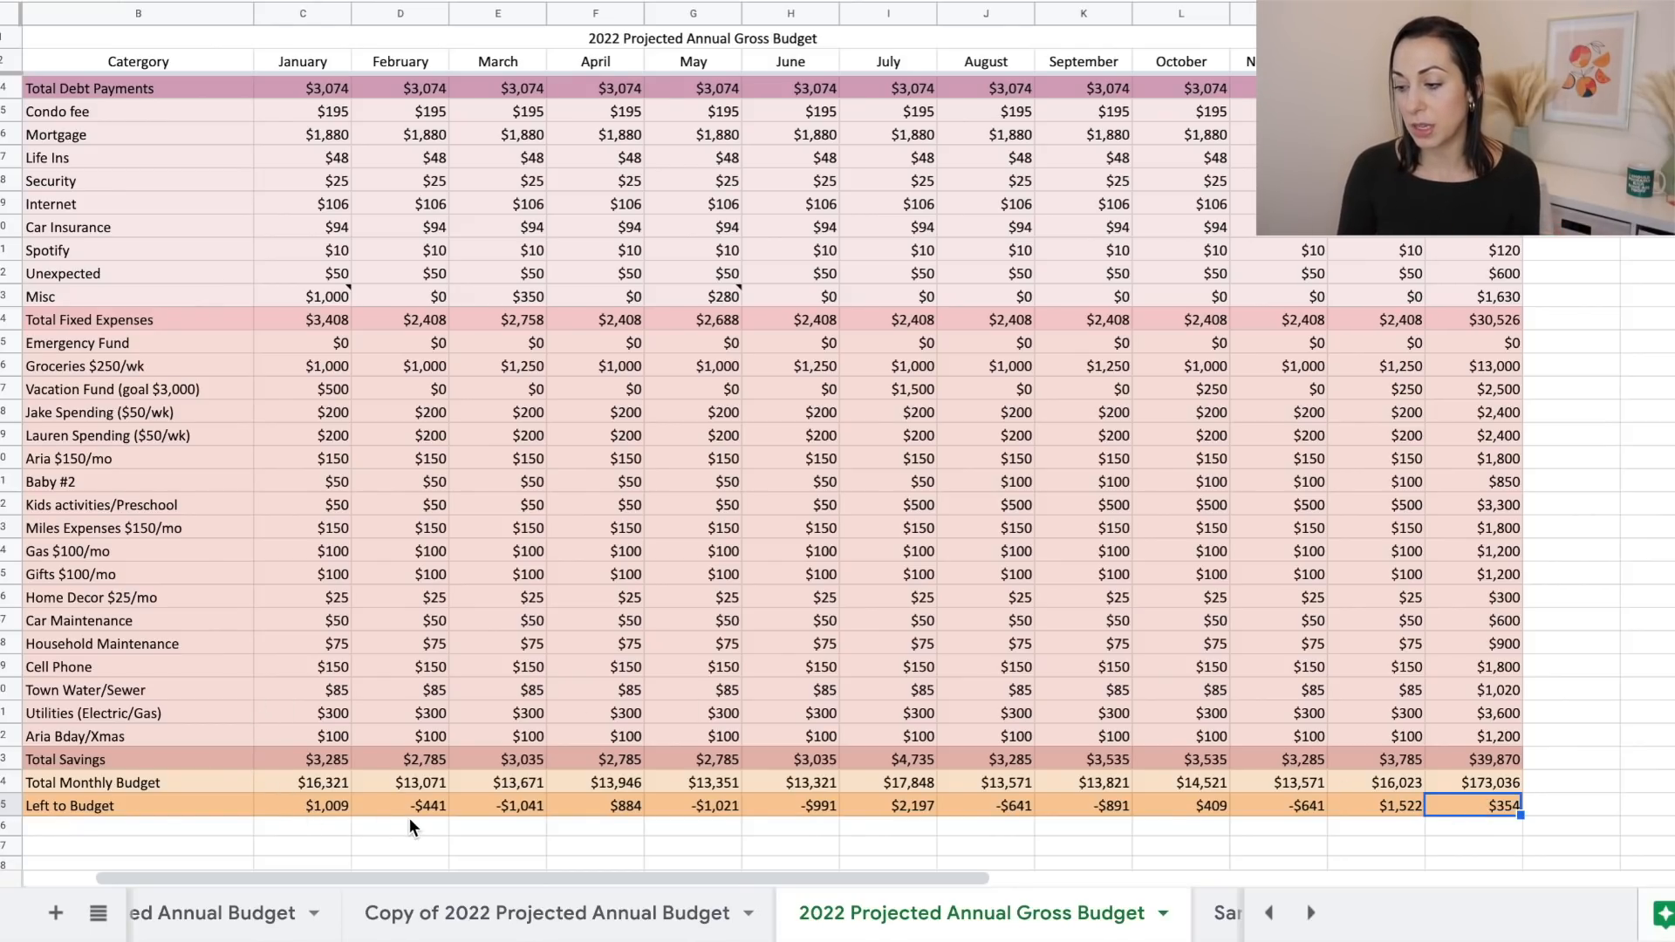
left_click_drag(411, 808, 485, 809)
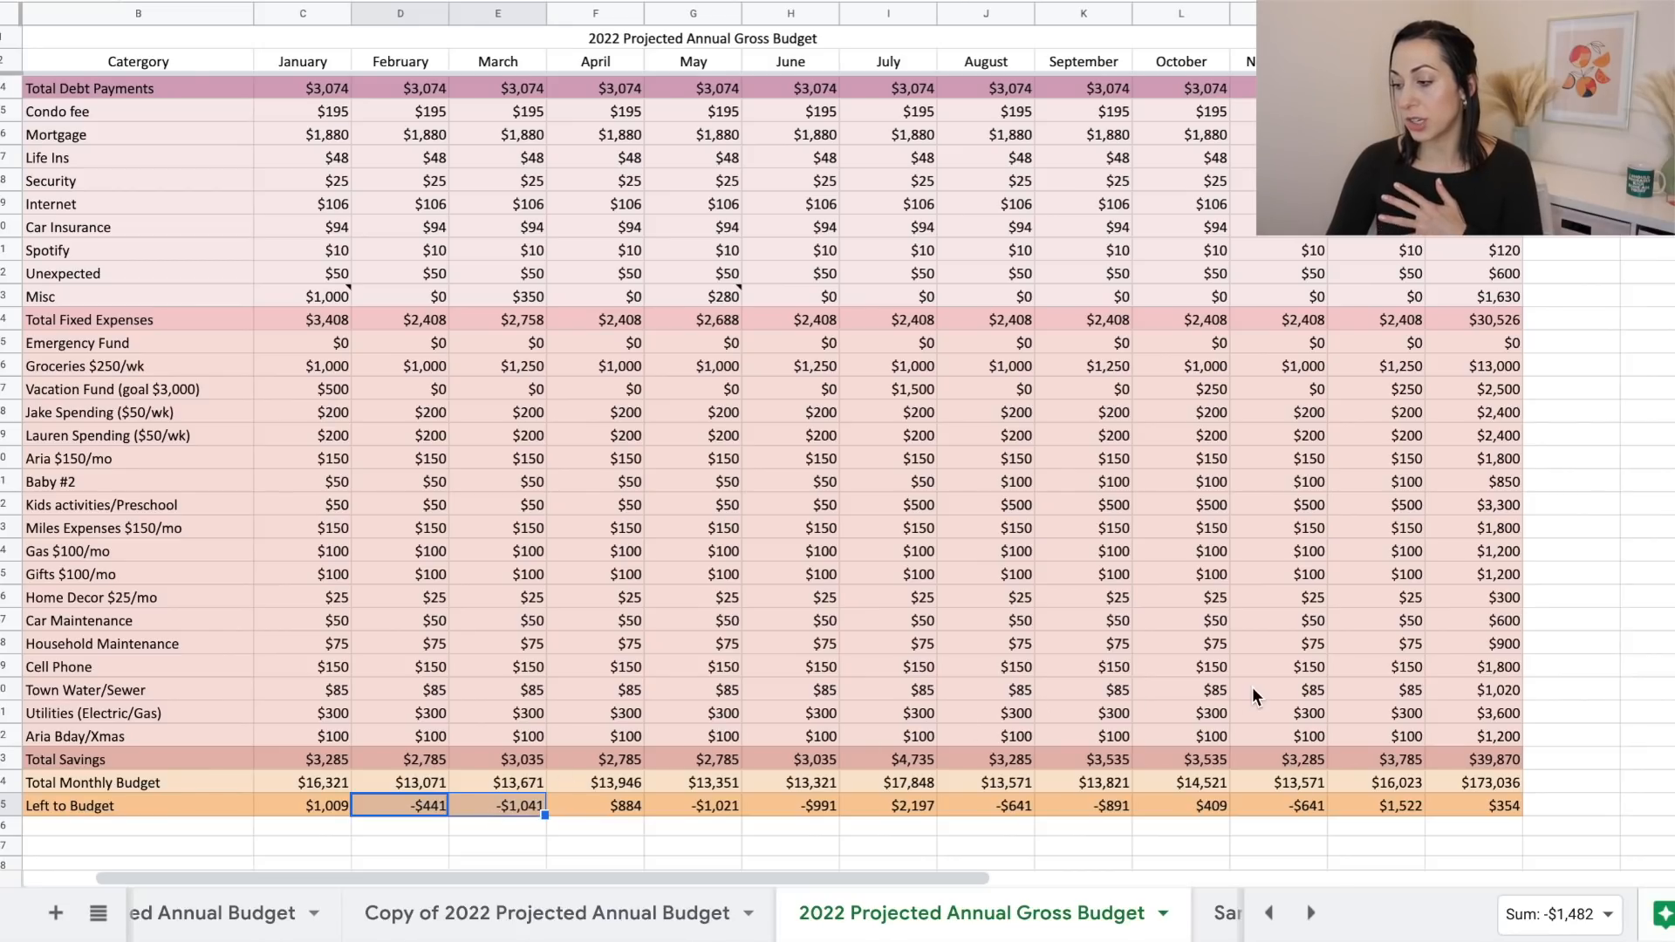
left_click(1390, 808)
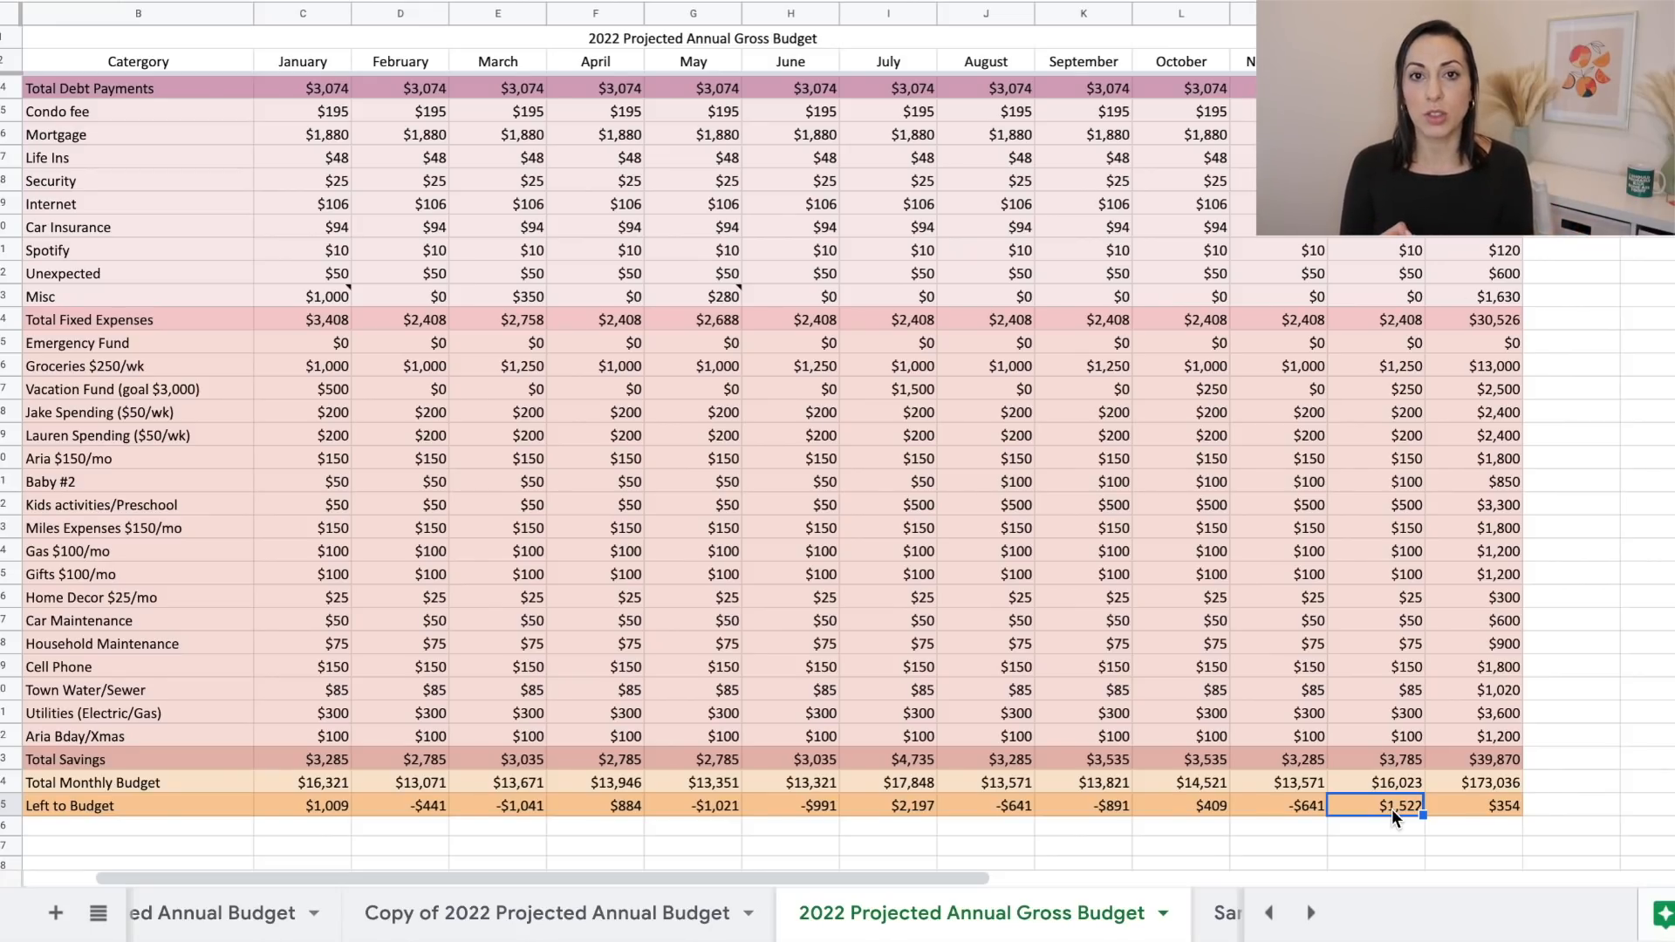
Try raising the December Roth IRA contribution to $2,000.
scroll(1377, 253, "up", 5)
left_click(1376, 251)
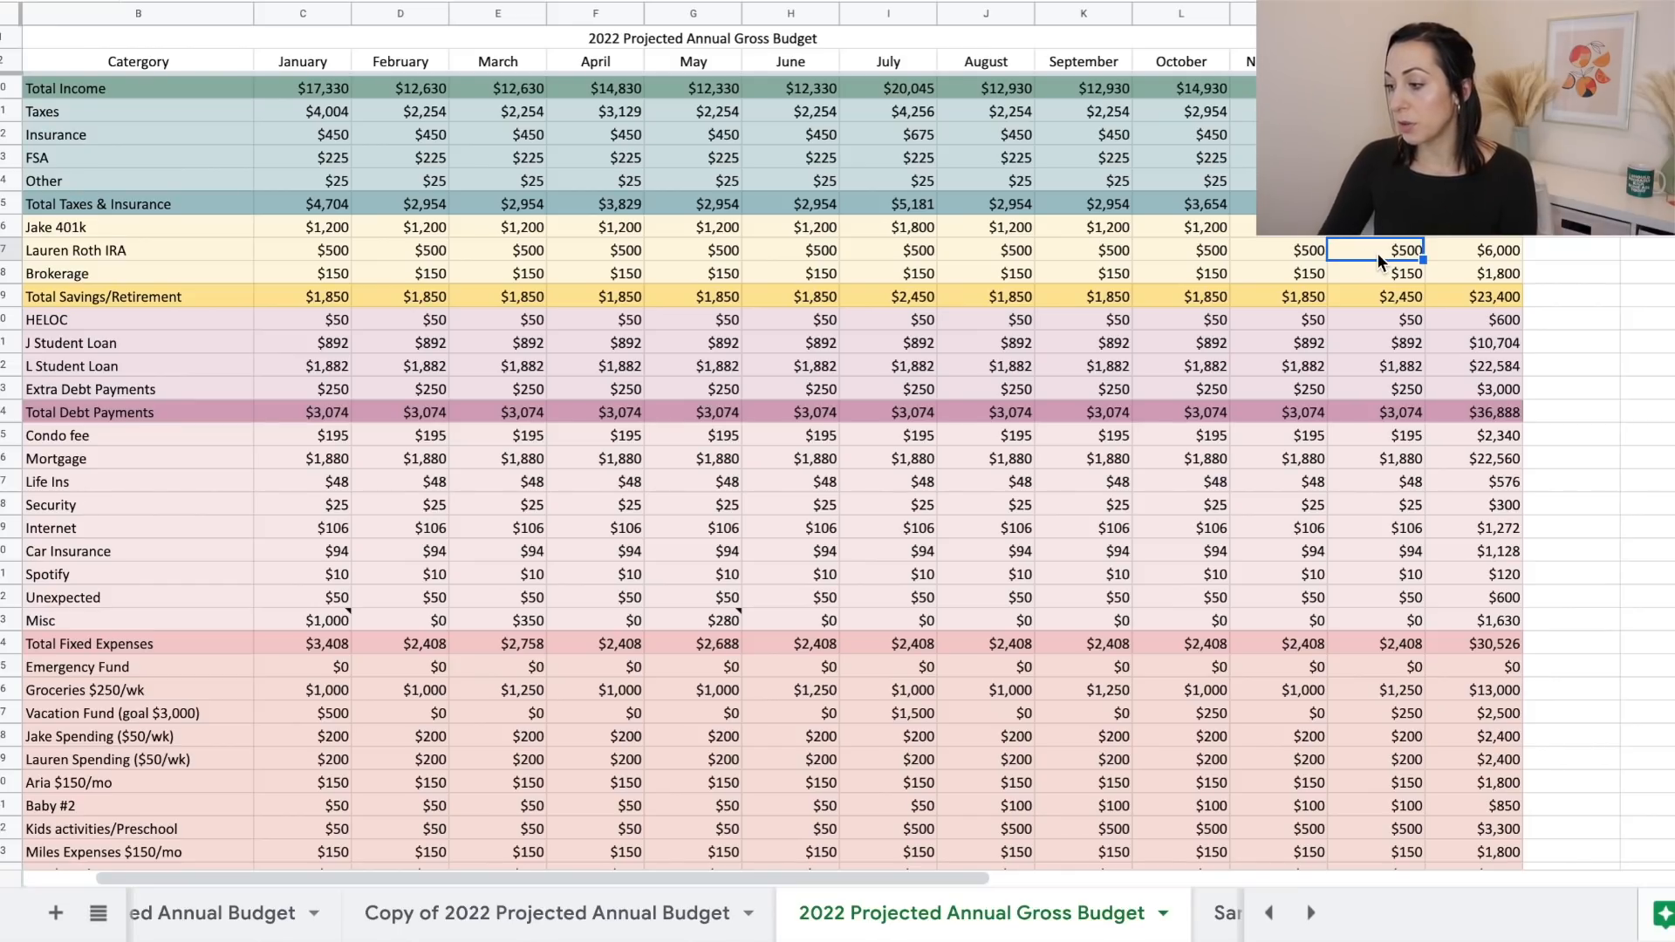
type("2000")
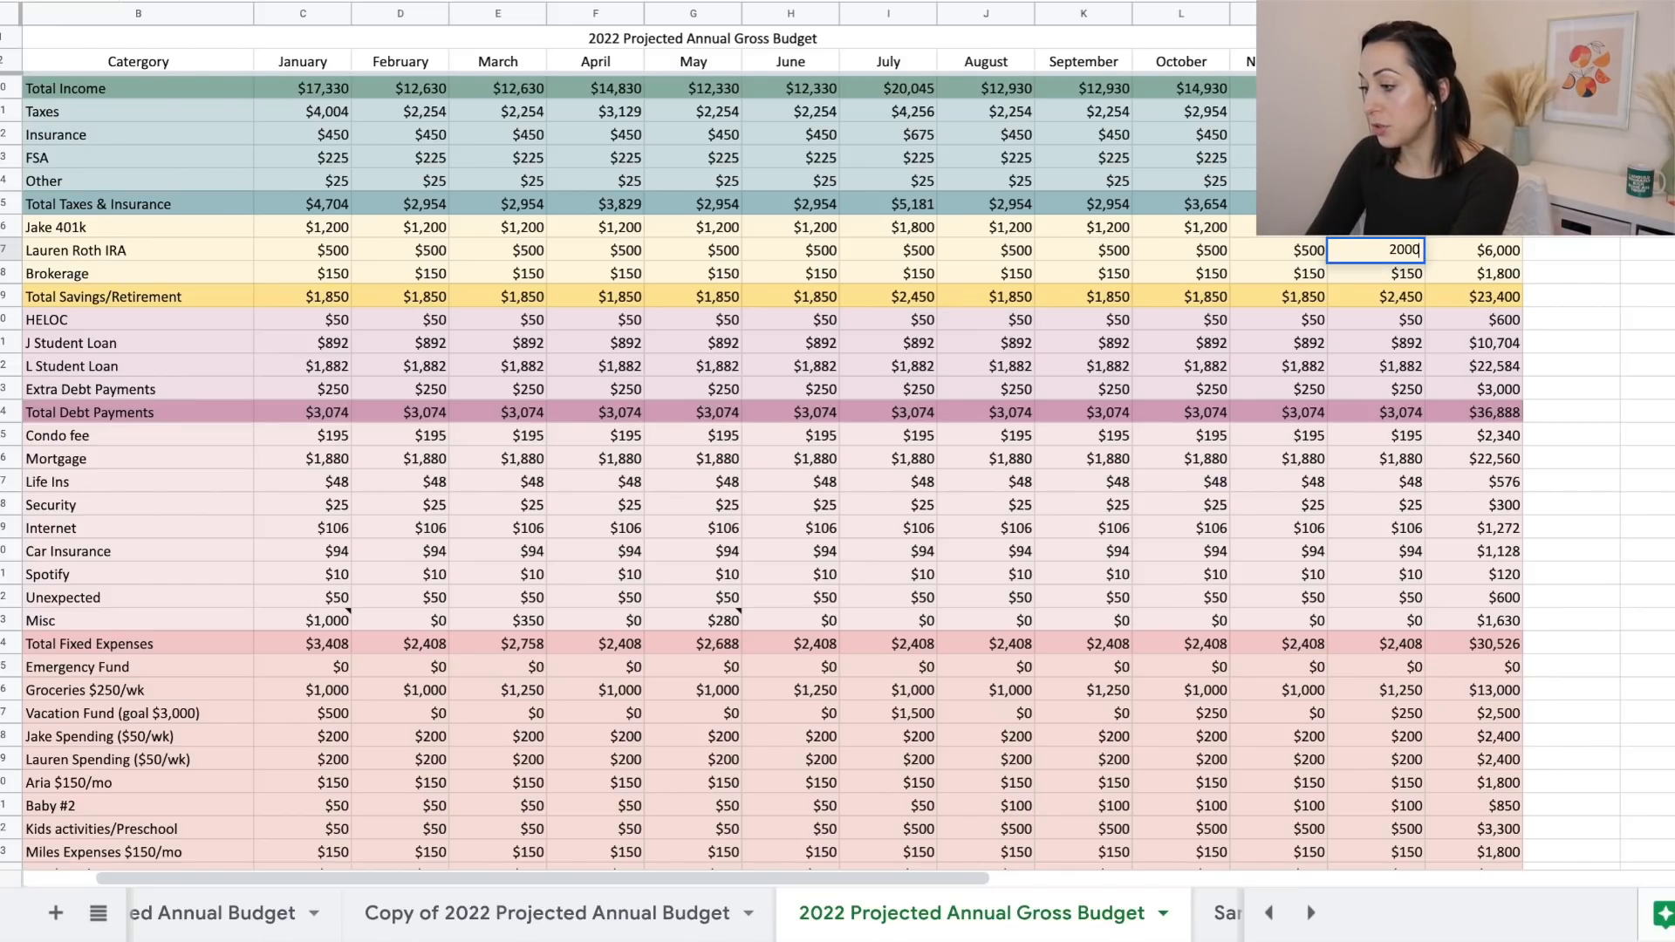
key("Escape")
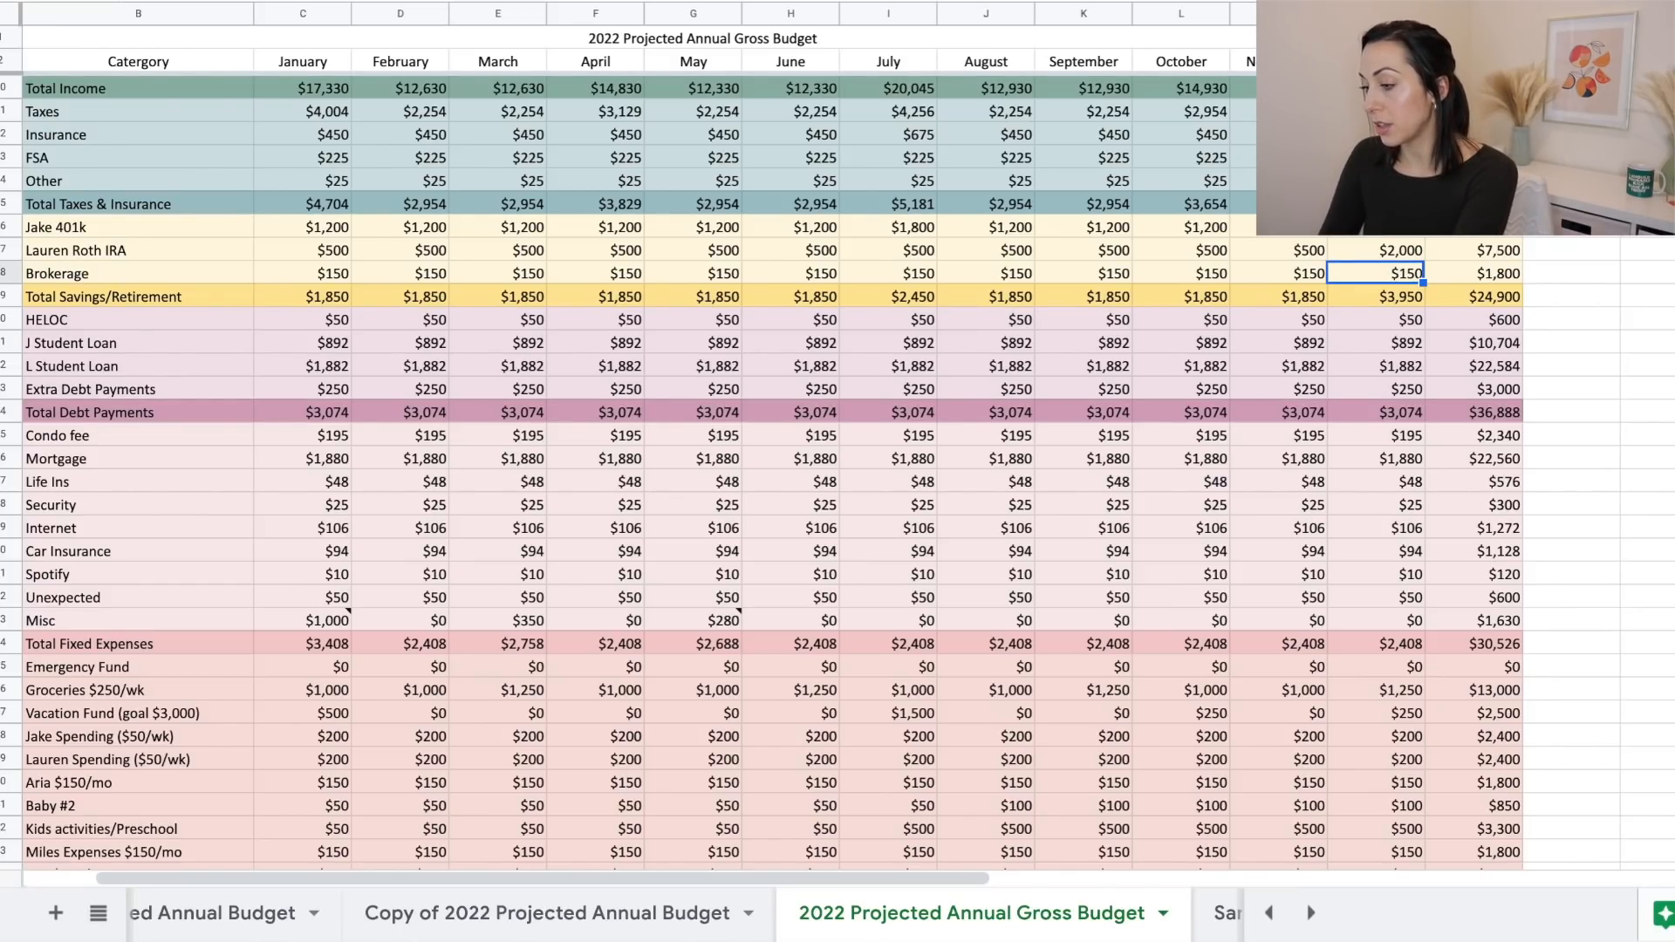
Enter 6,000 as a reference amount in the empty cell beside the Roth IRA row's annual total.
key("Right")
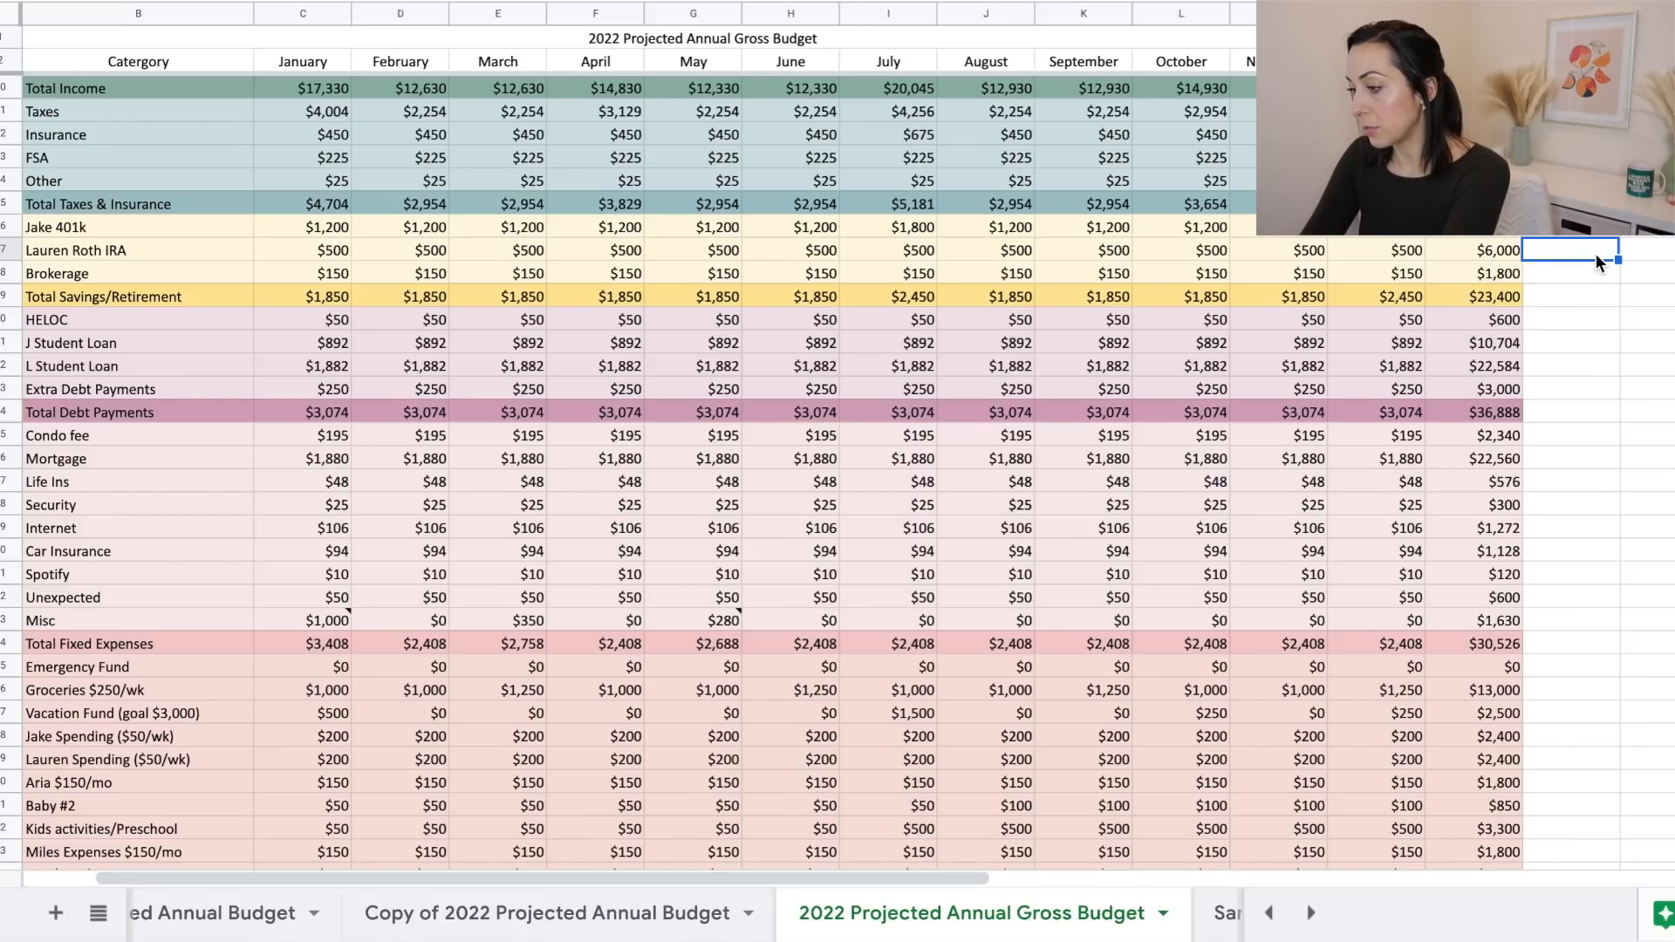
key("Right")
type("6,000")
key("Return")
left_click(1563, 252)
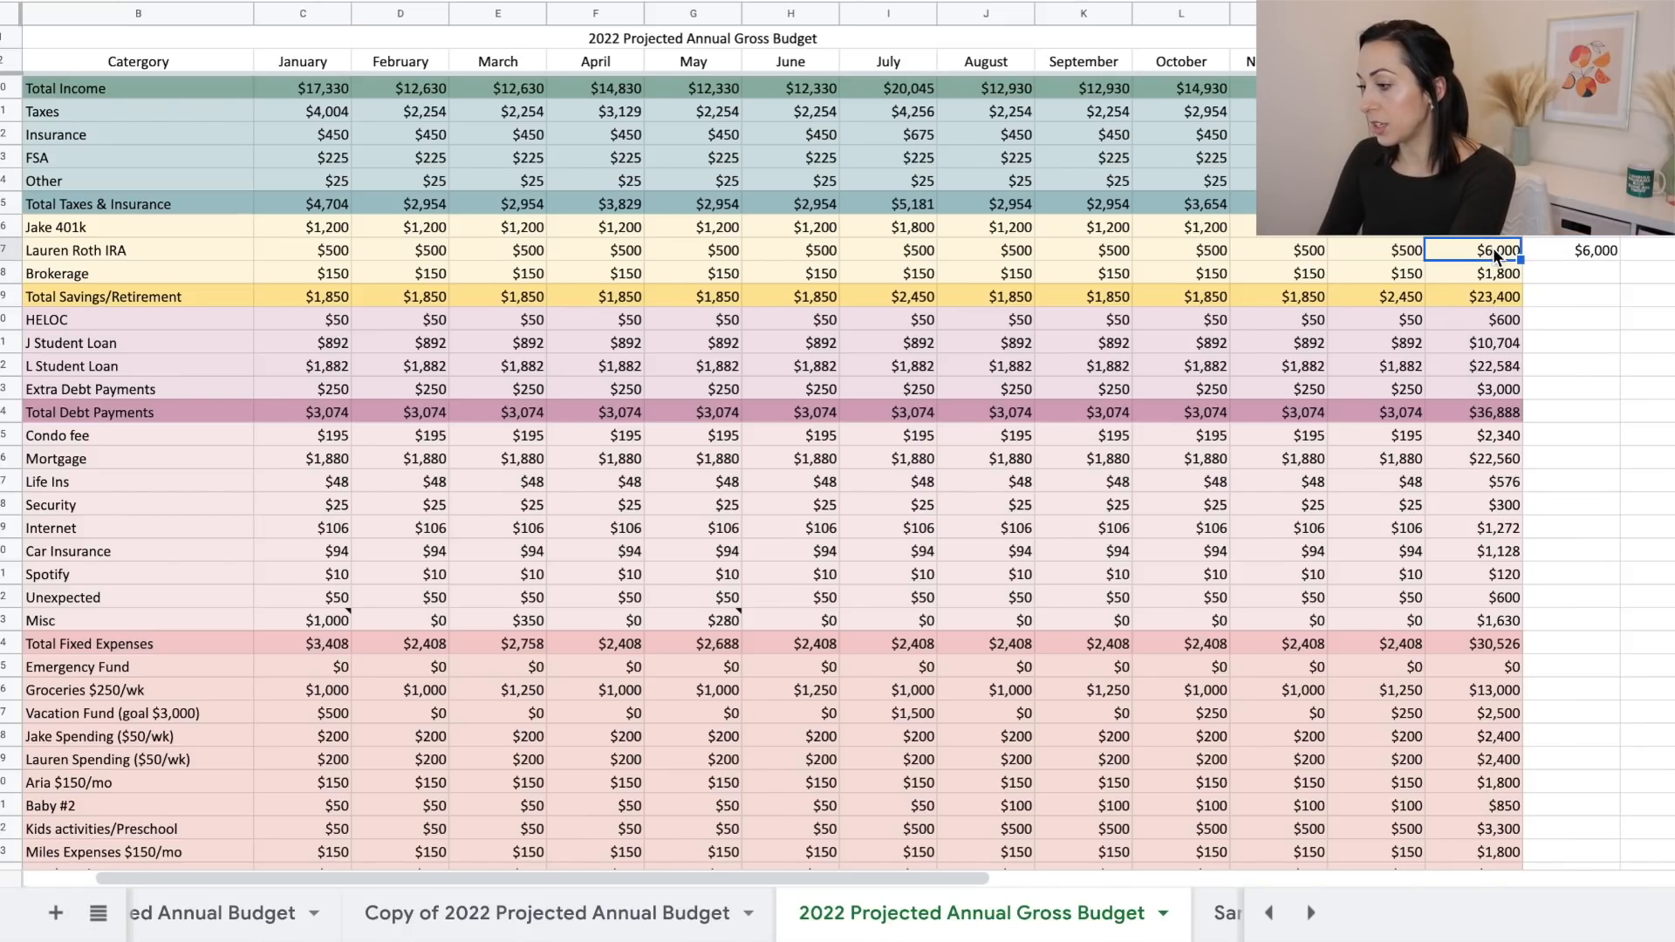
Set the December Roth IRA contribution to $2,000 and check the December Left to Budget amount.
left_click(1348, 253)
type("150")
key("BackSpace")
key("BackSpace")
key("BackSpace")
type("2000")
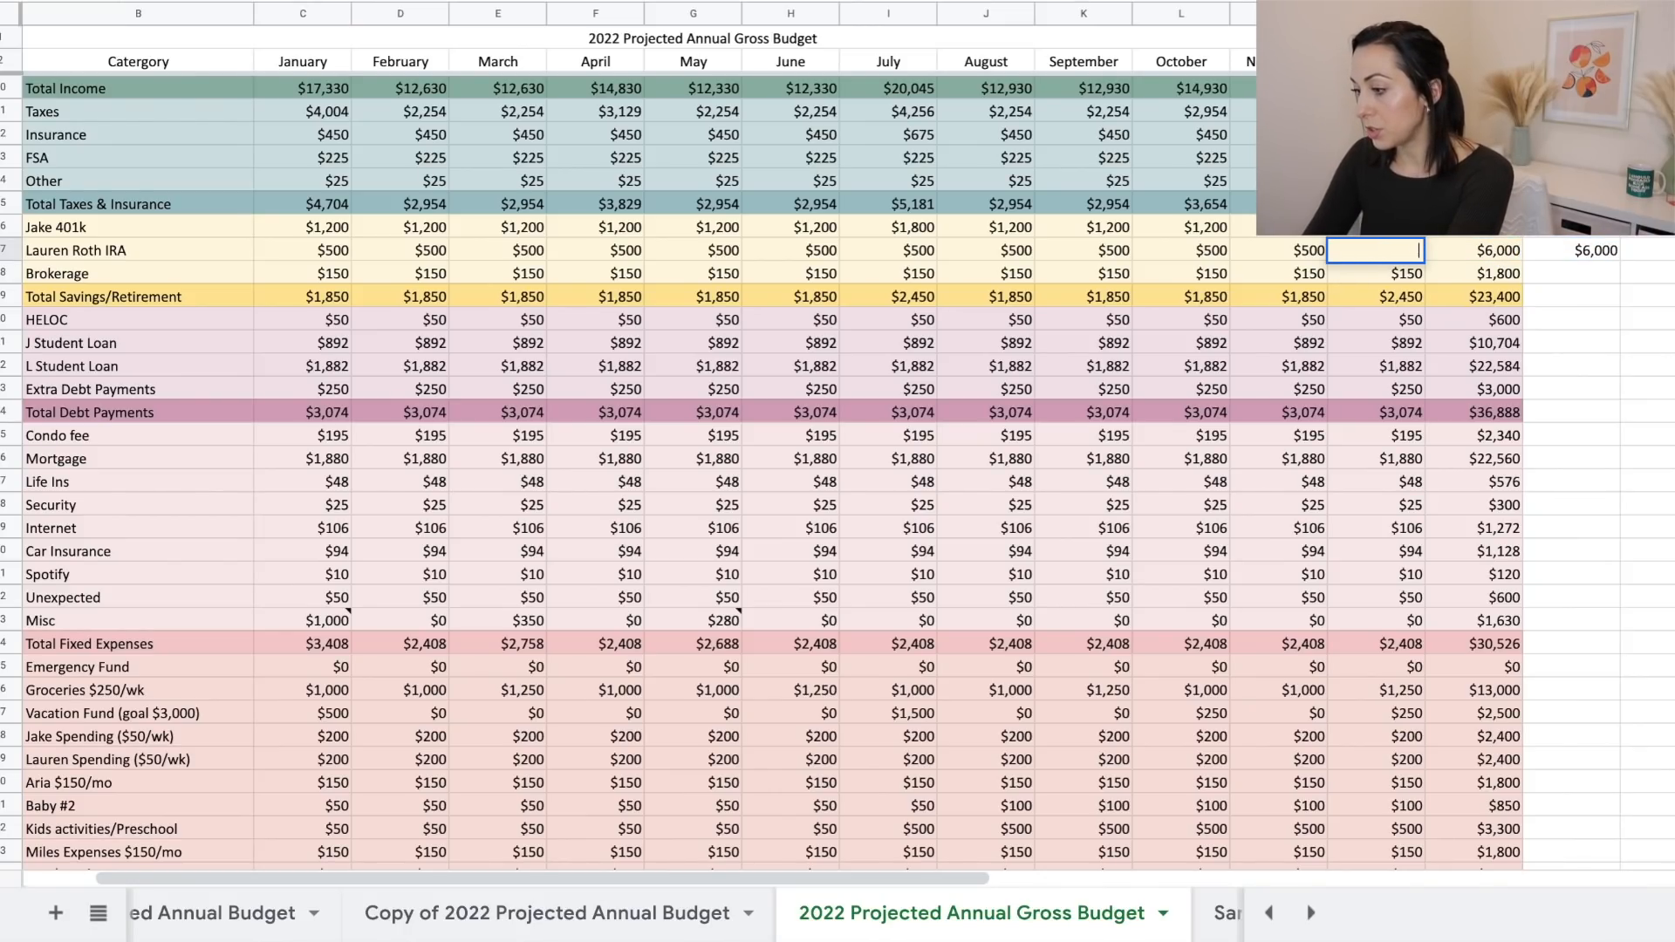
key("Return")
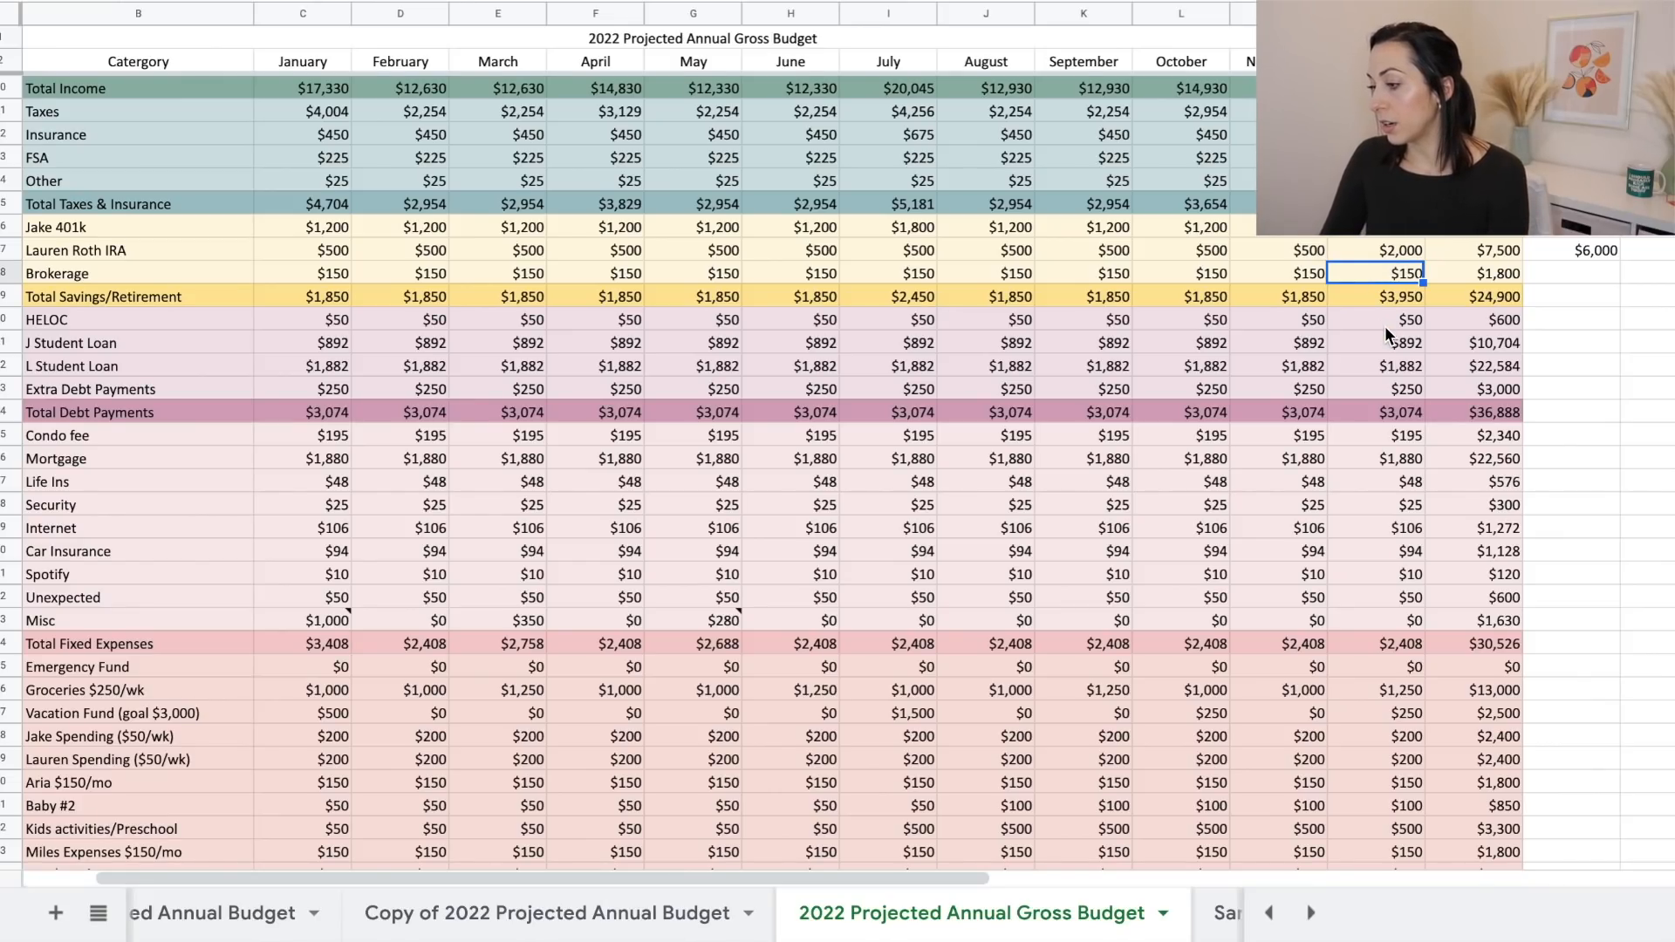
scroll(1389, 316, "down", 5)
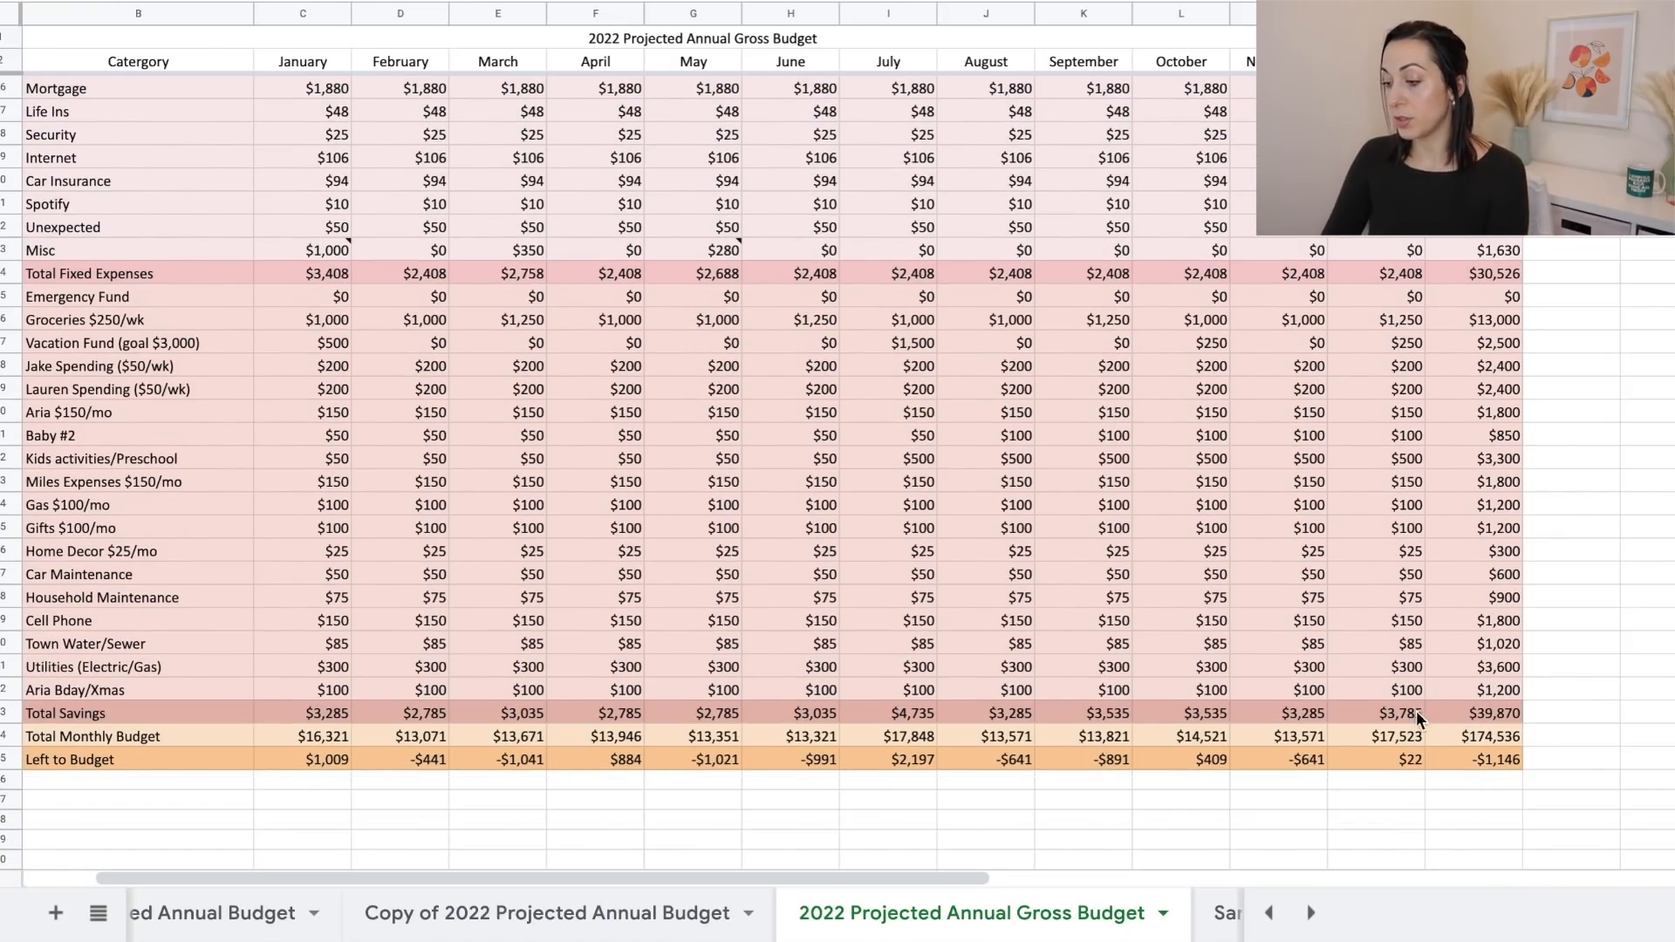
left_click(1393, 757)
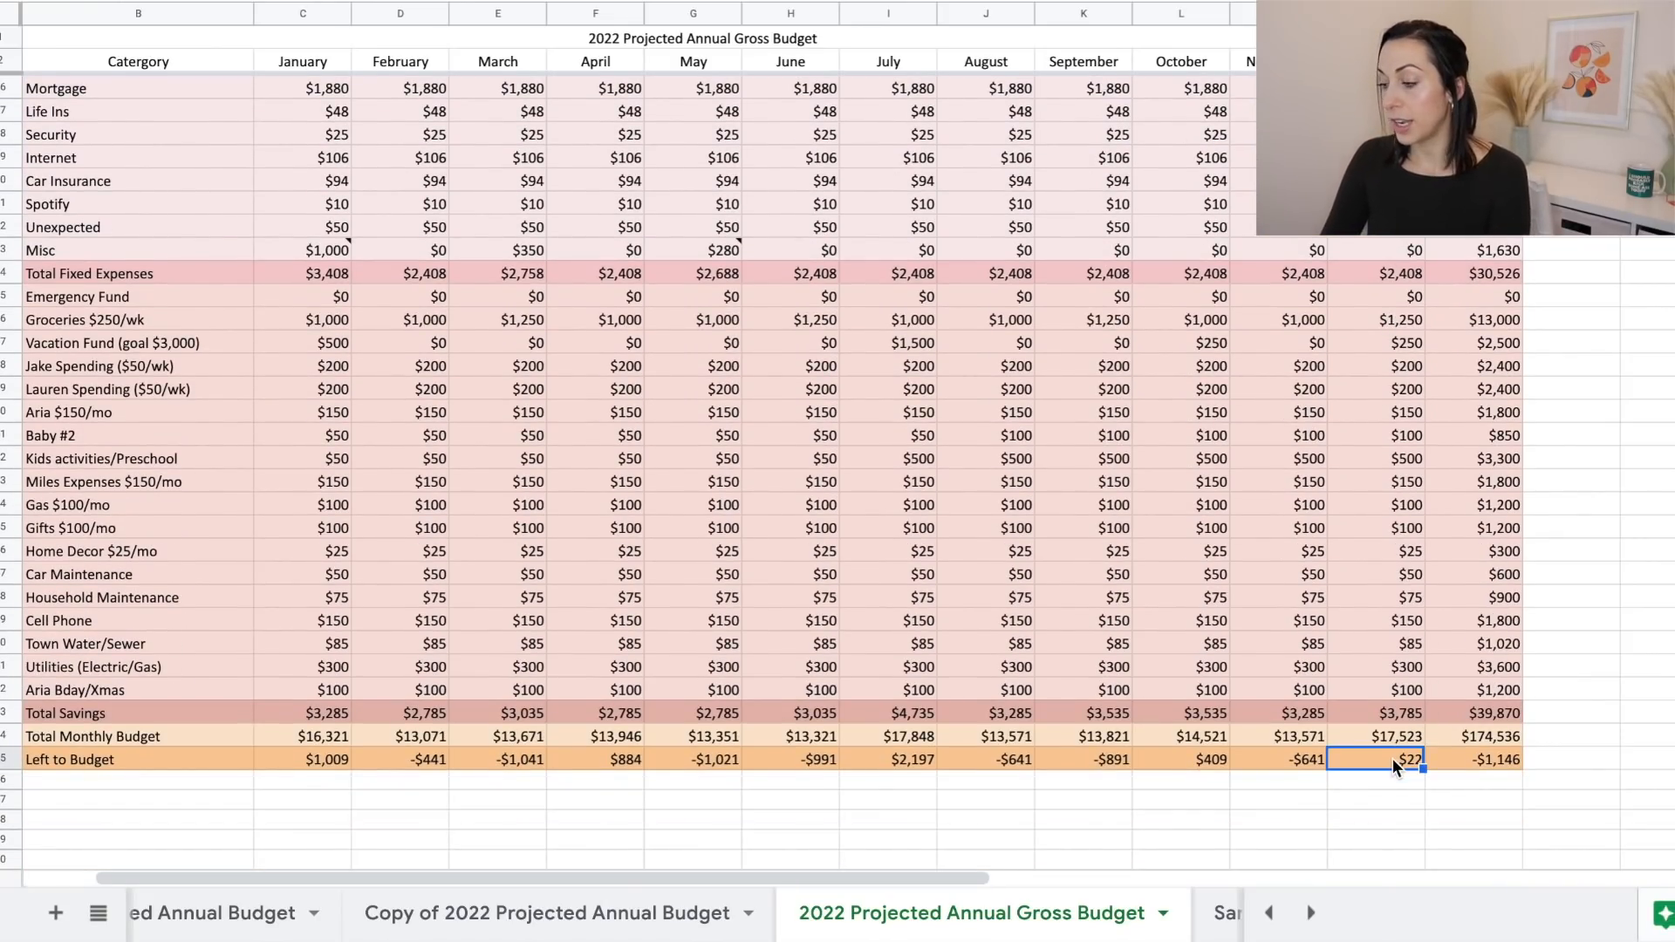
Compare the Roth IRA annual total with its reference amount and examine Left to Budget for February, March and May.
scroll(1393, 757, "up", 5)
left_click(1387, 251)
left_click(1553, 251)
left_click(1501, 254)
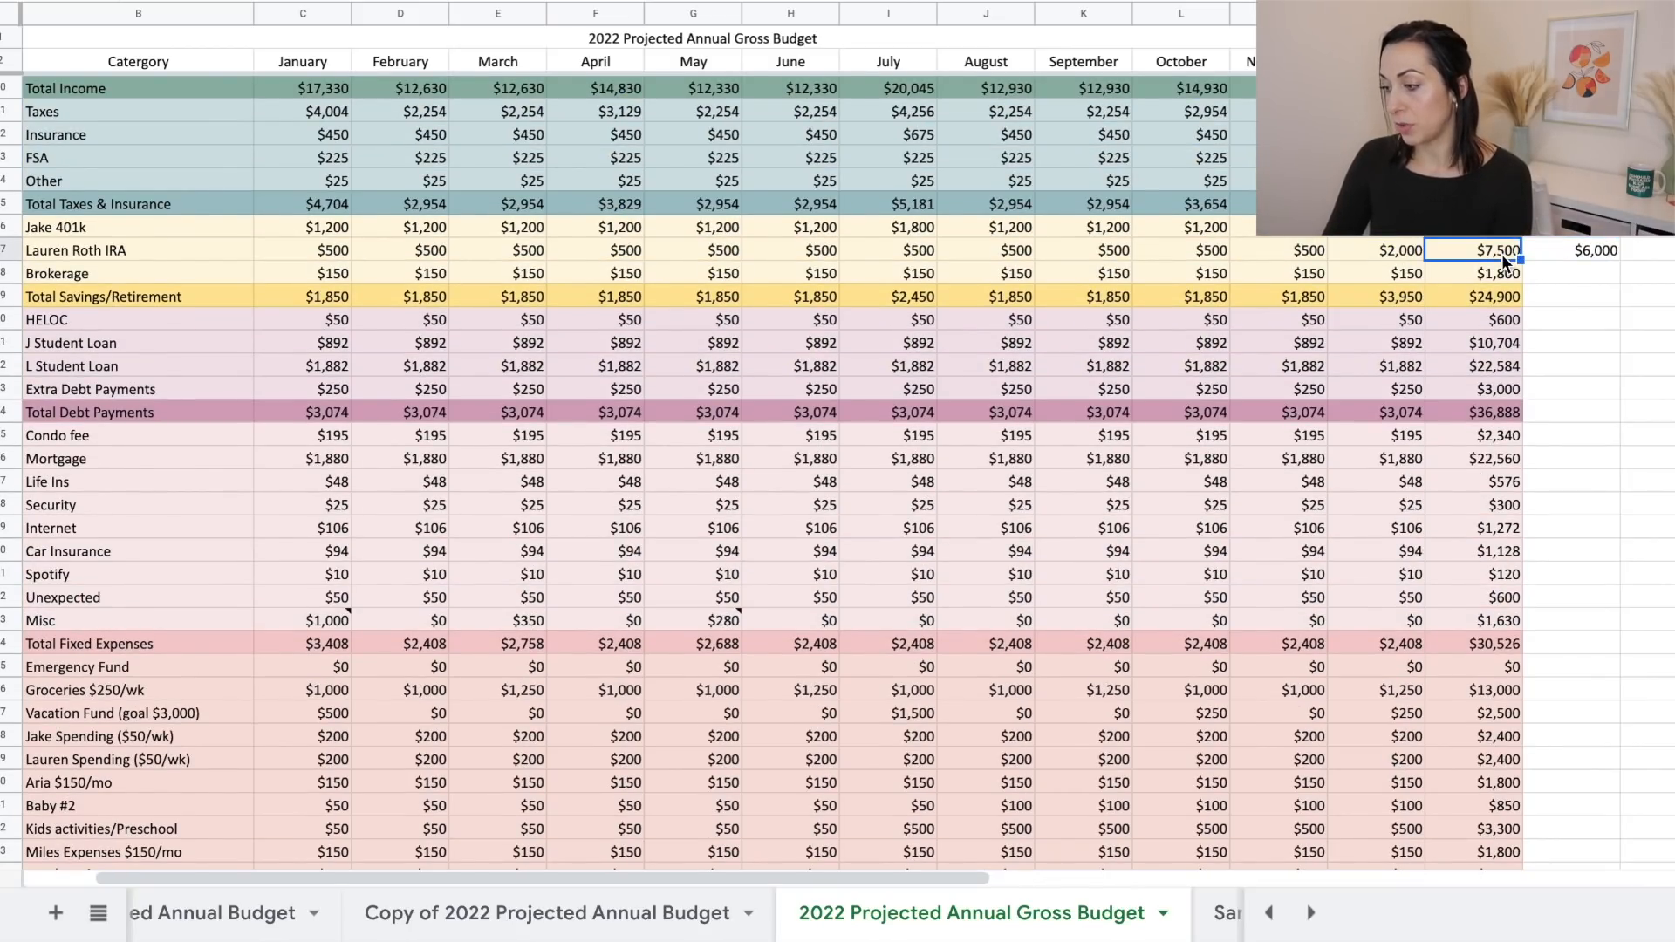
left_click(1551, 249)
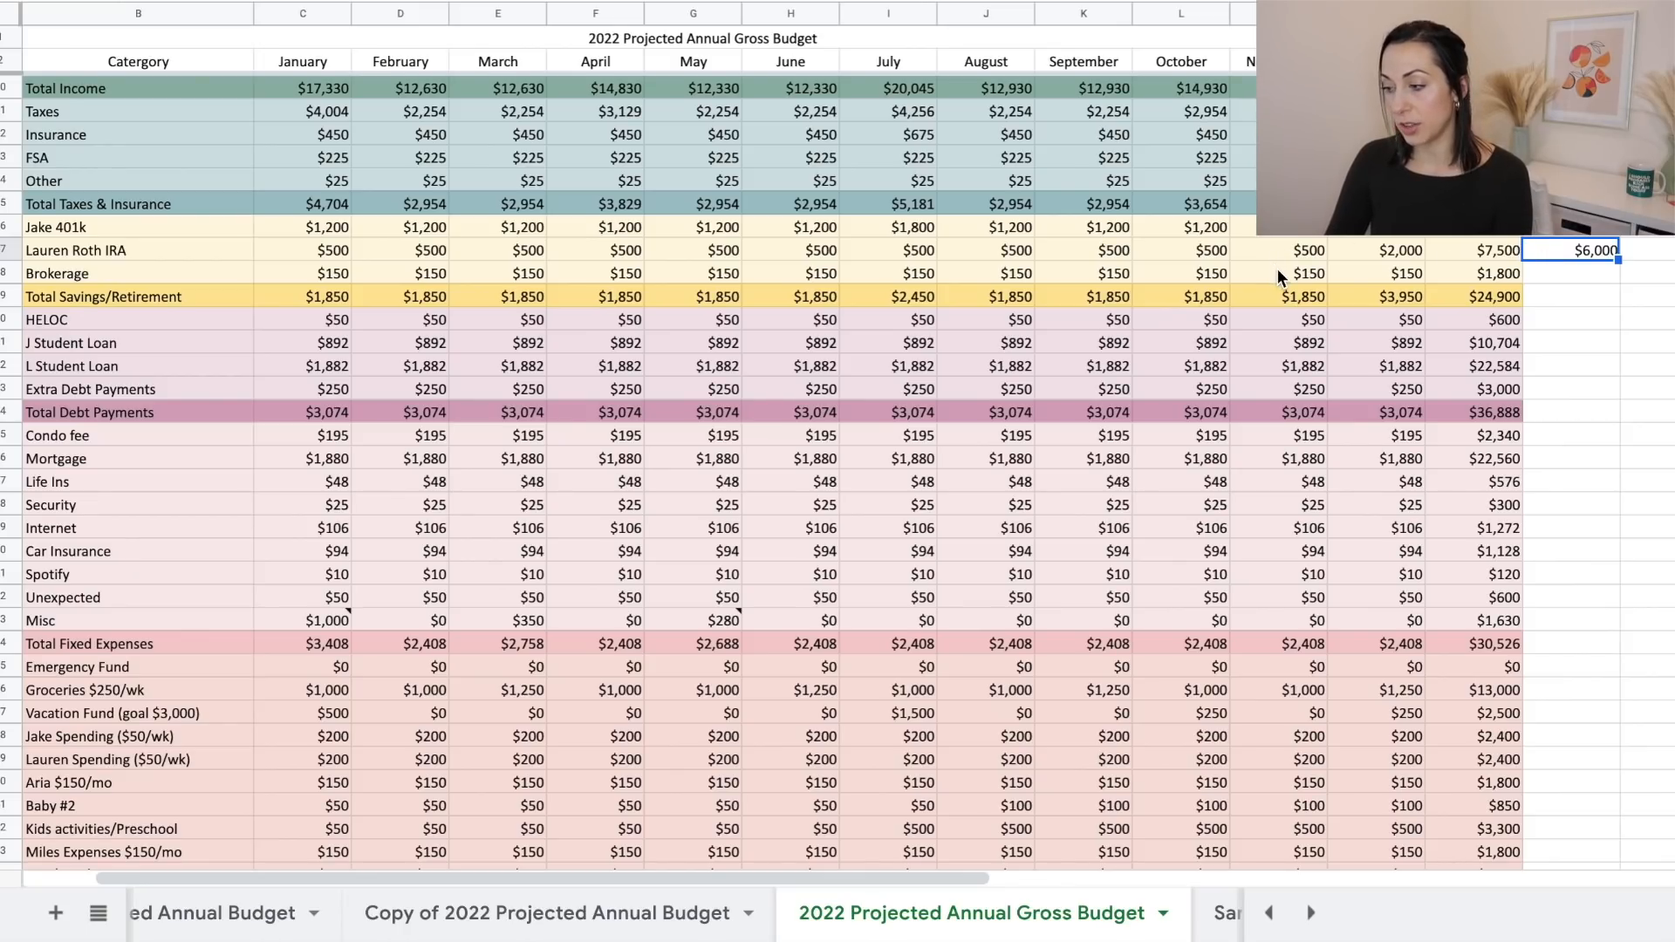
scroll(1278, 269, "down", 5)
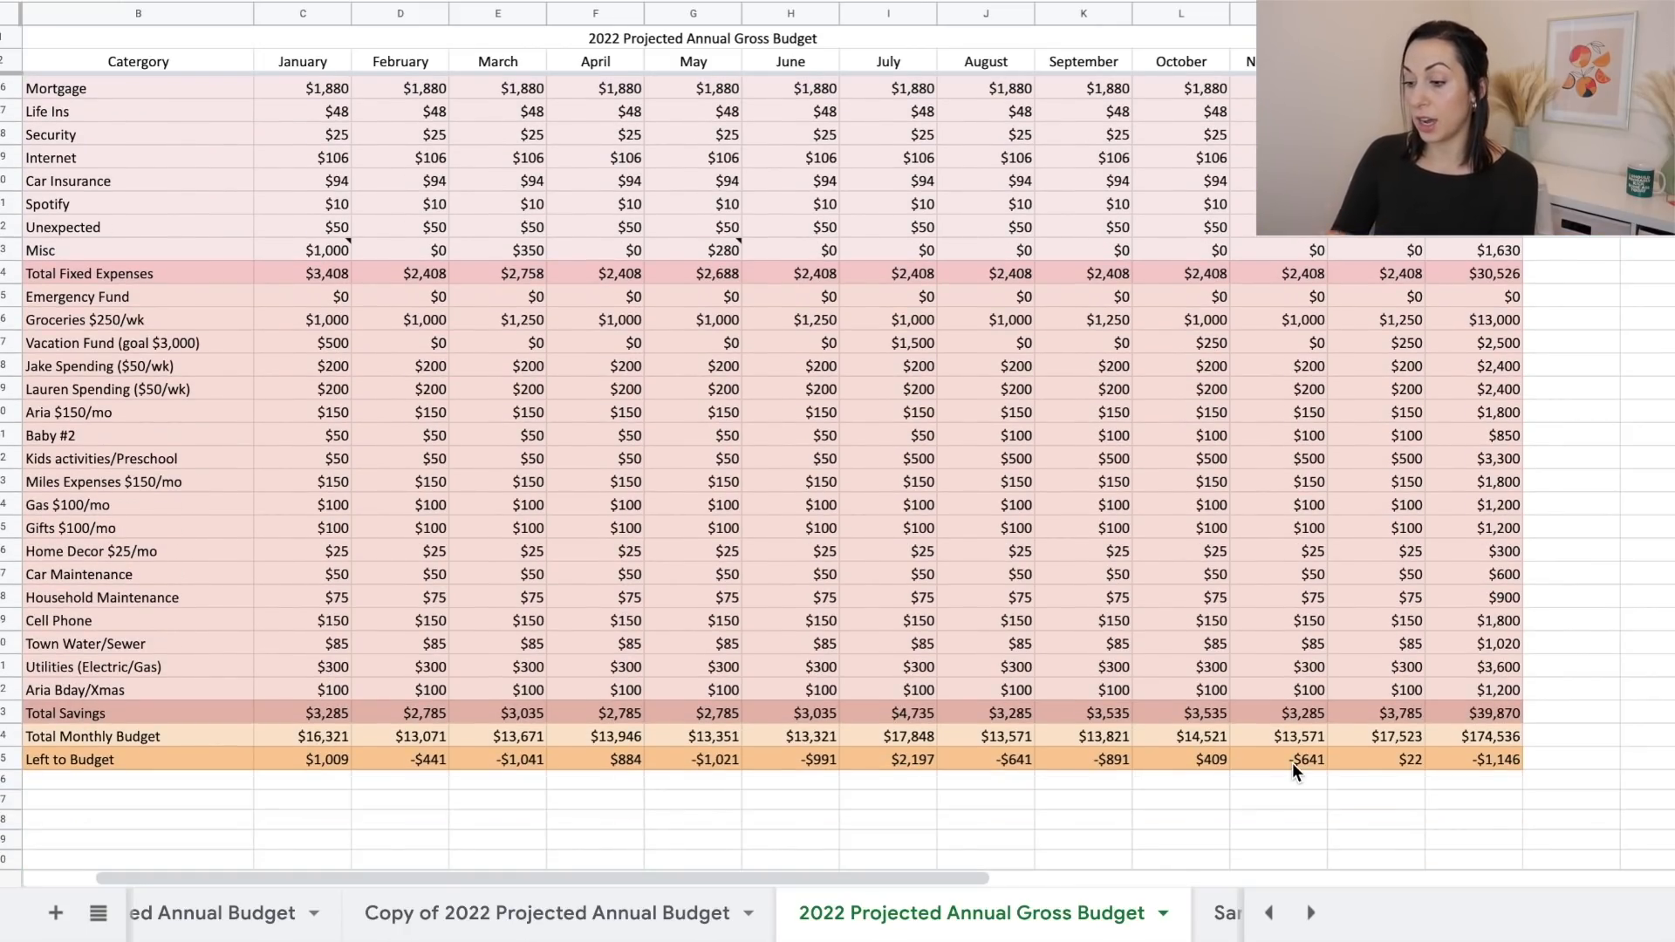
left_click(424, 759)
left_click(494, 756)
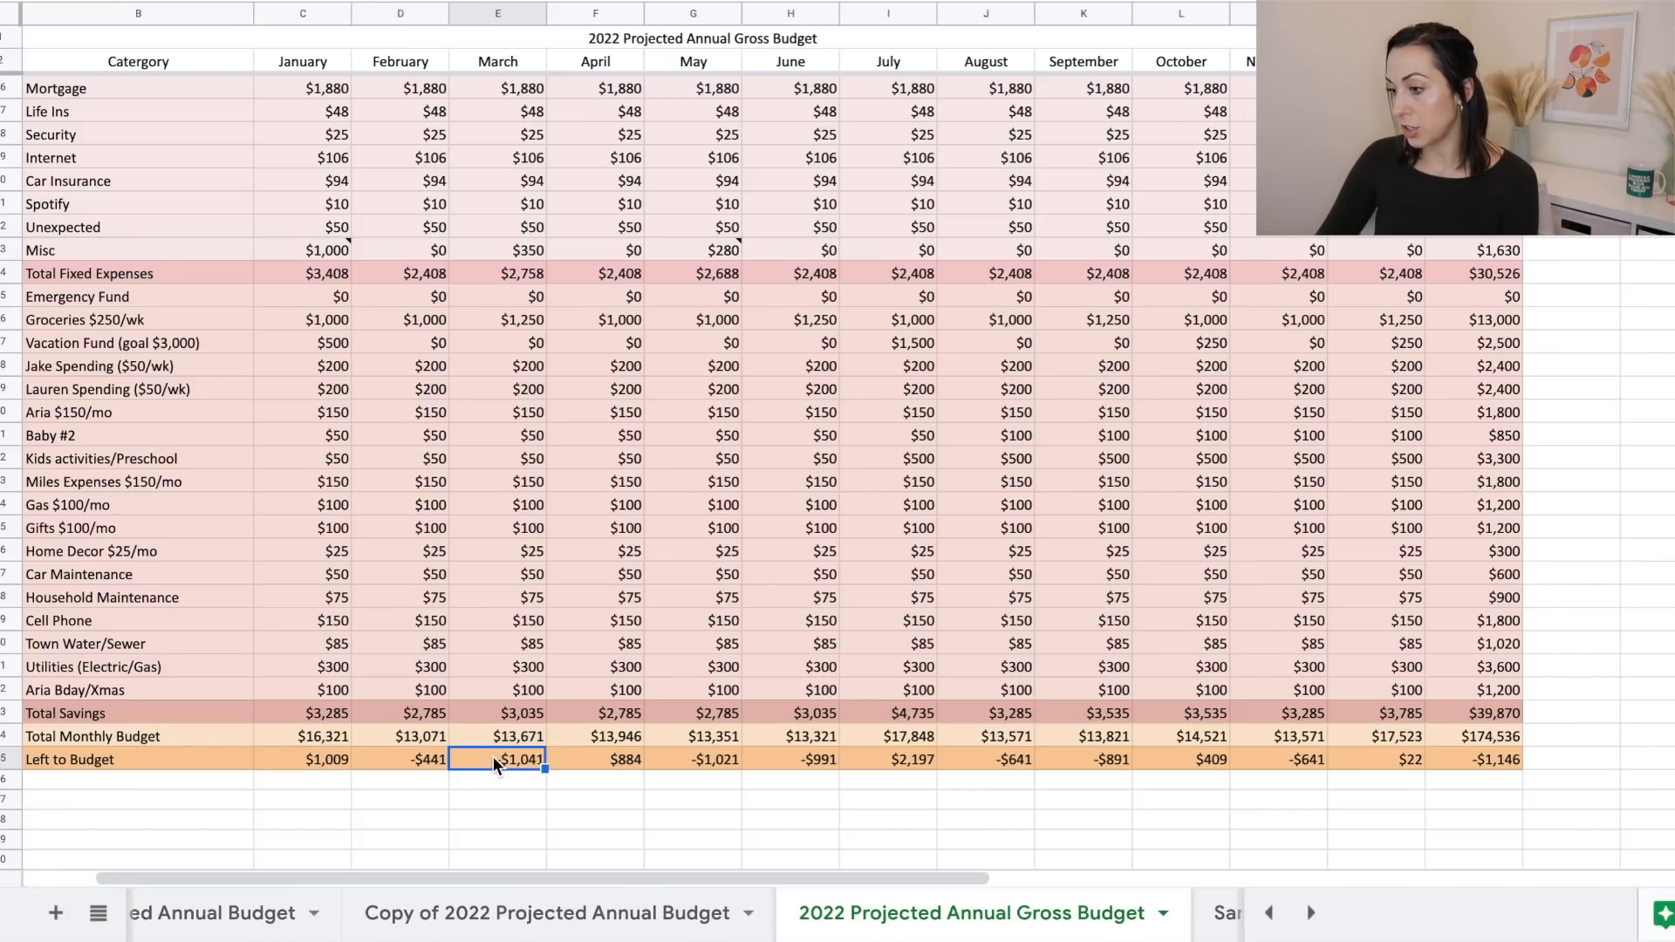
left_click(686, 756)
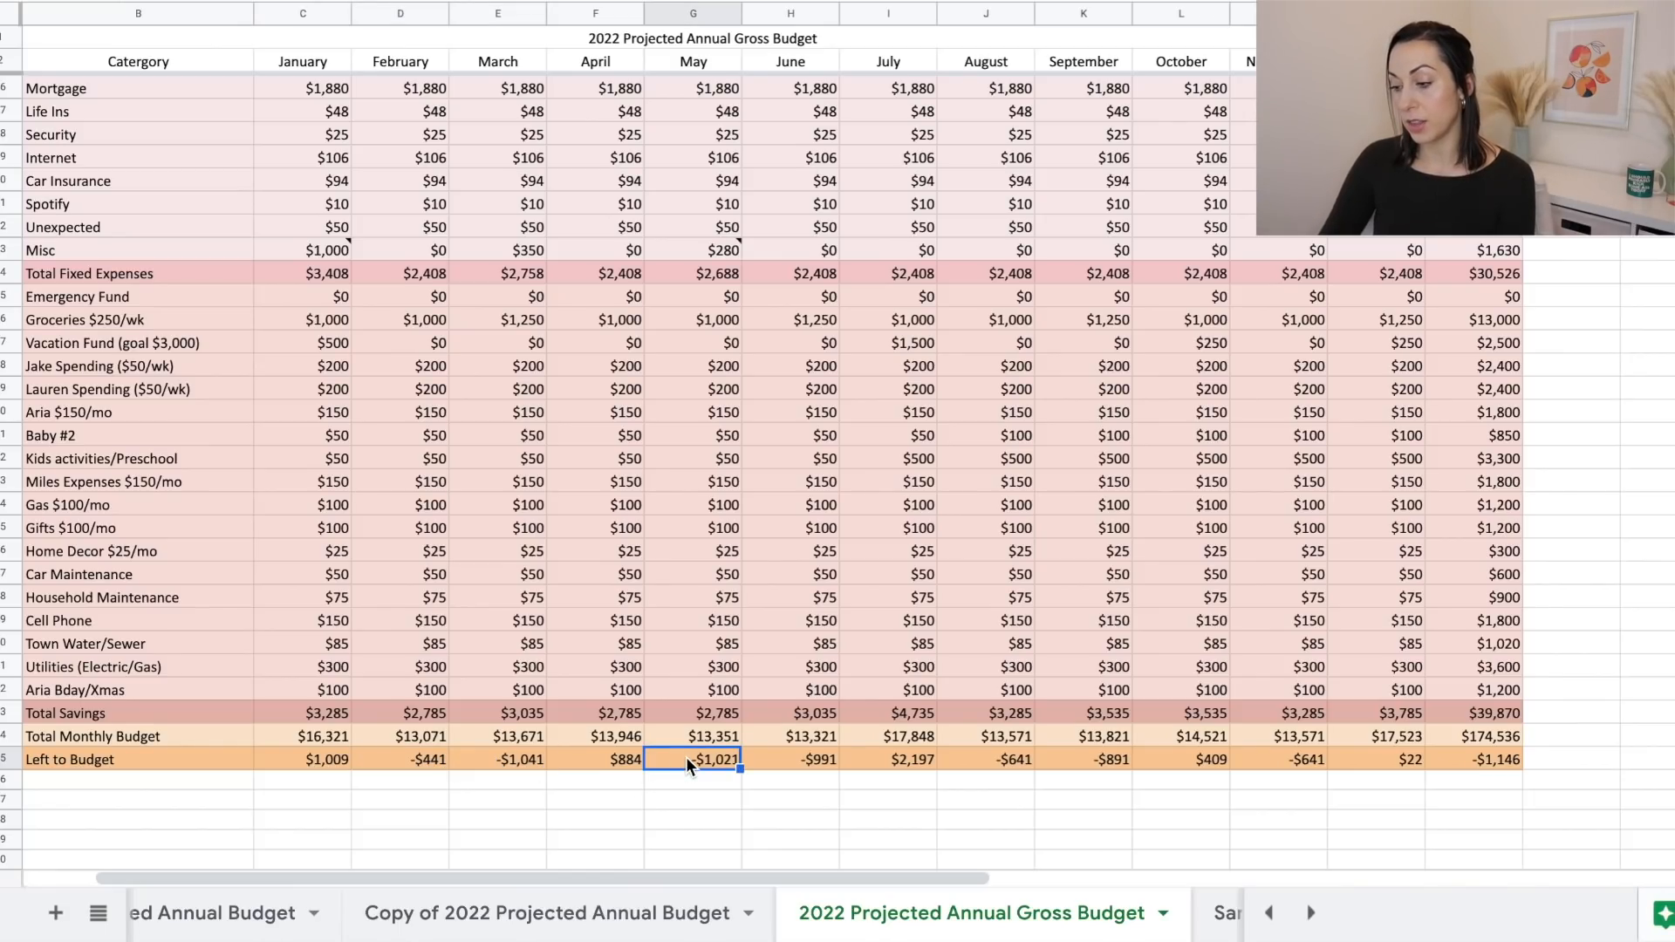
Set the Roth IRA contributions for February, March and May to 0 and compare the row's annual total with the reference amount.
scroll(686, 757, "up", 5)
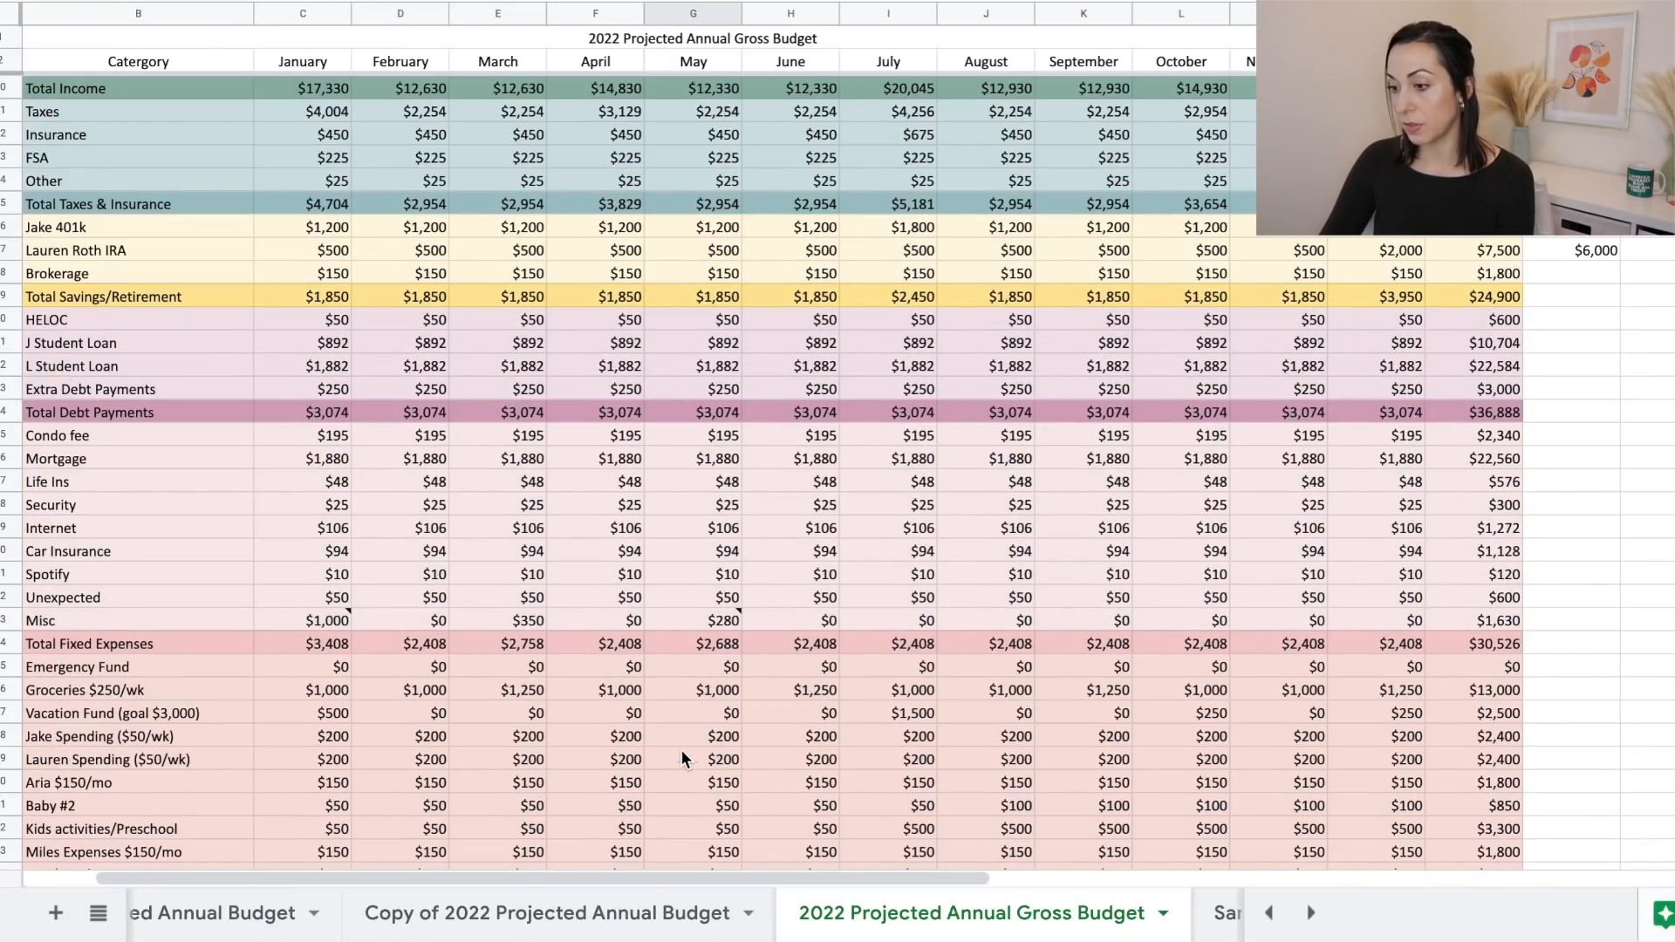
left_click(438, 250)
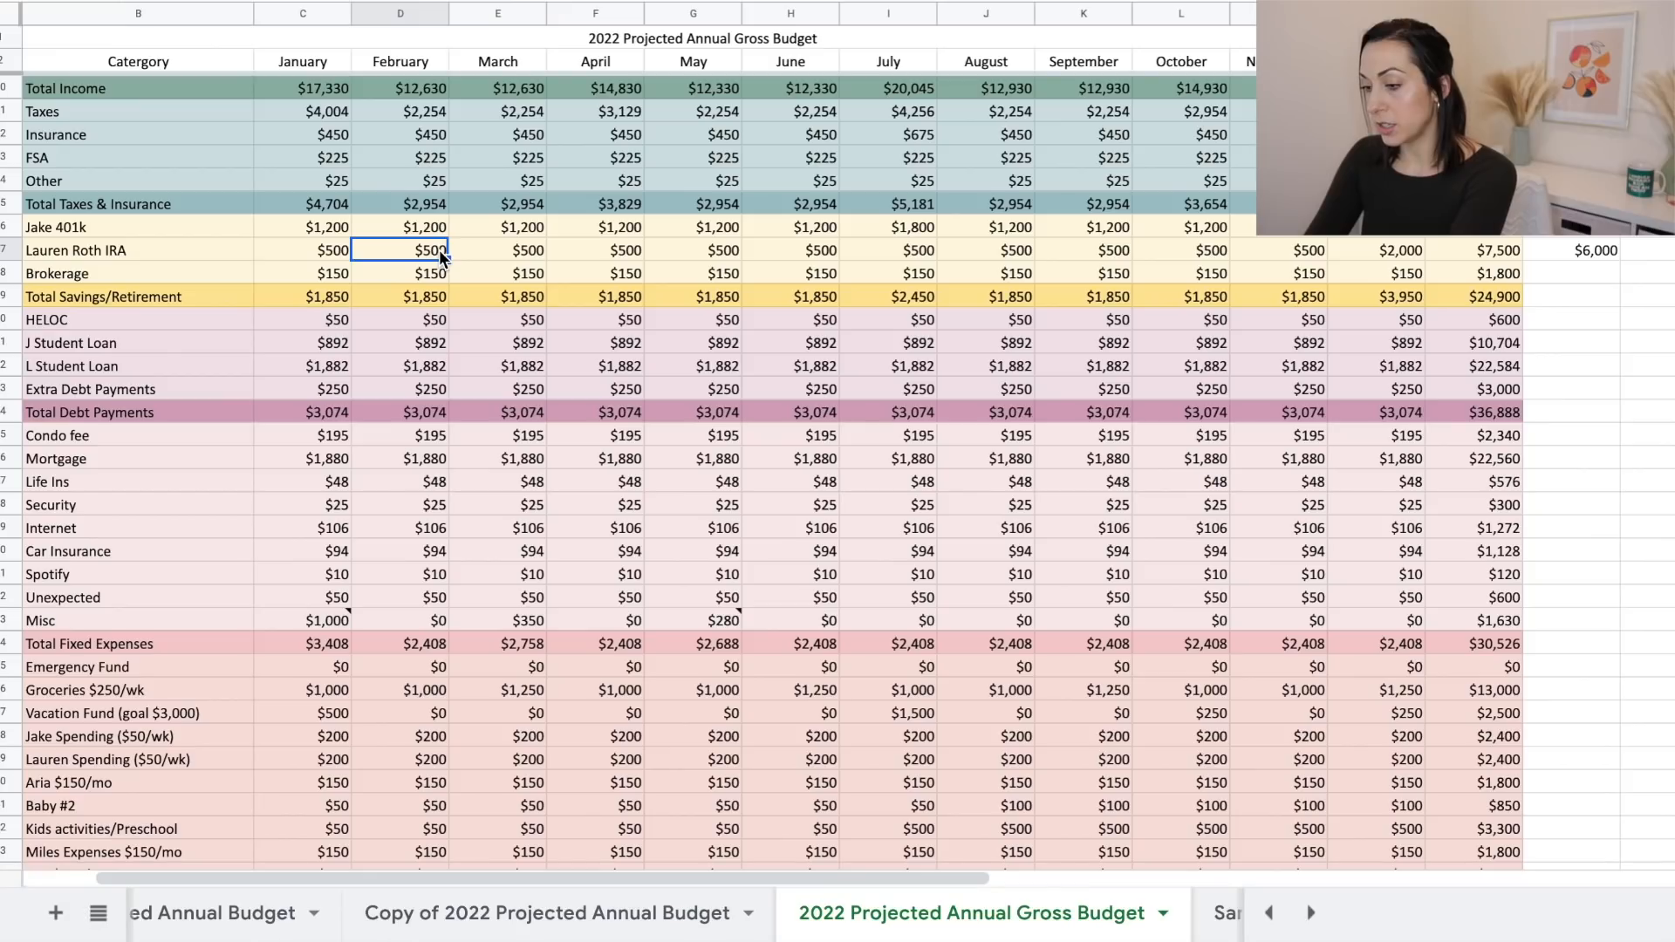
type("0")
key("Tab")
type("0")
key("Tab")
key("Tab")
type("0")
key("Tab")
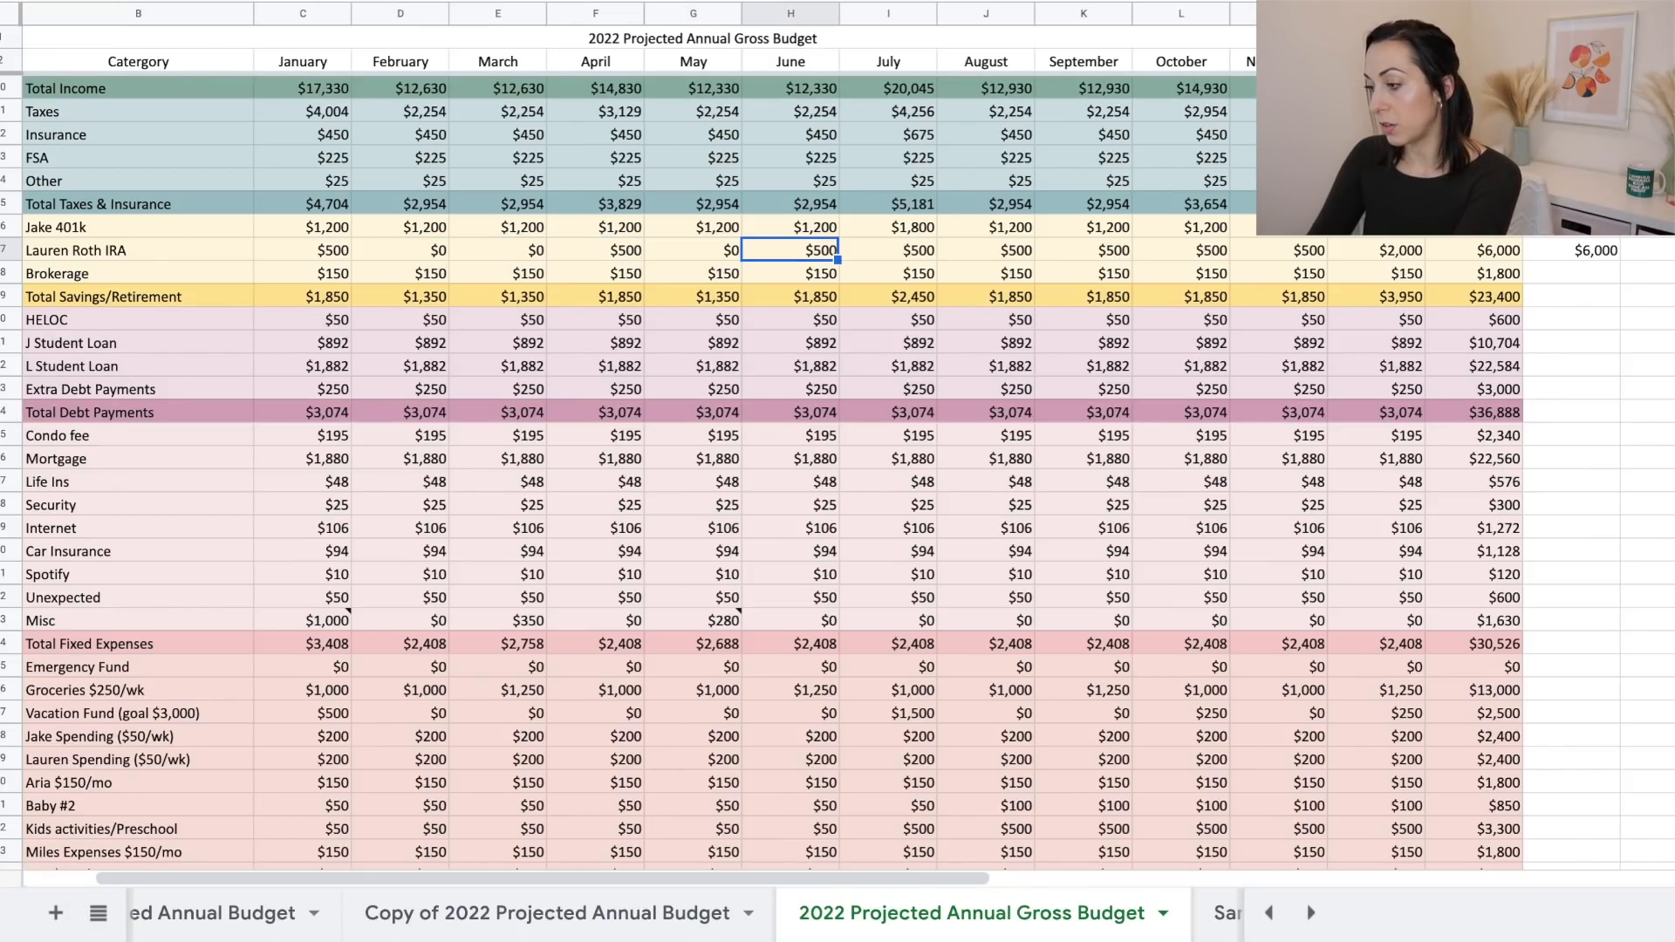
left_click(1514, 253)
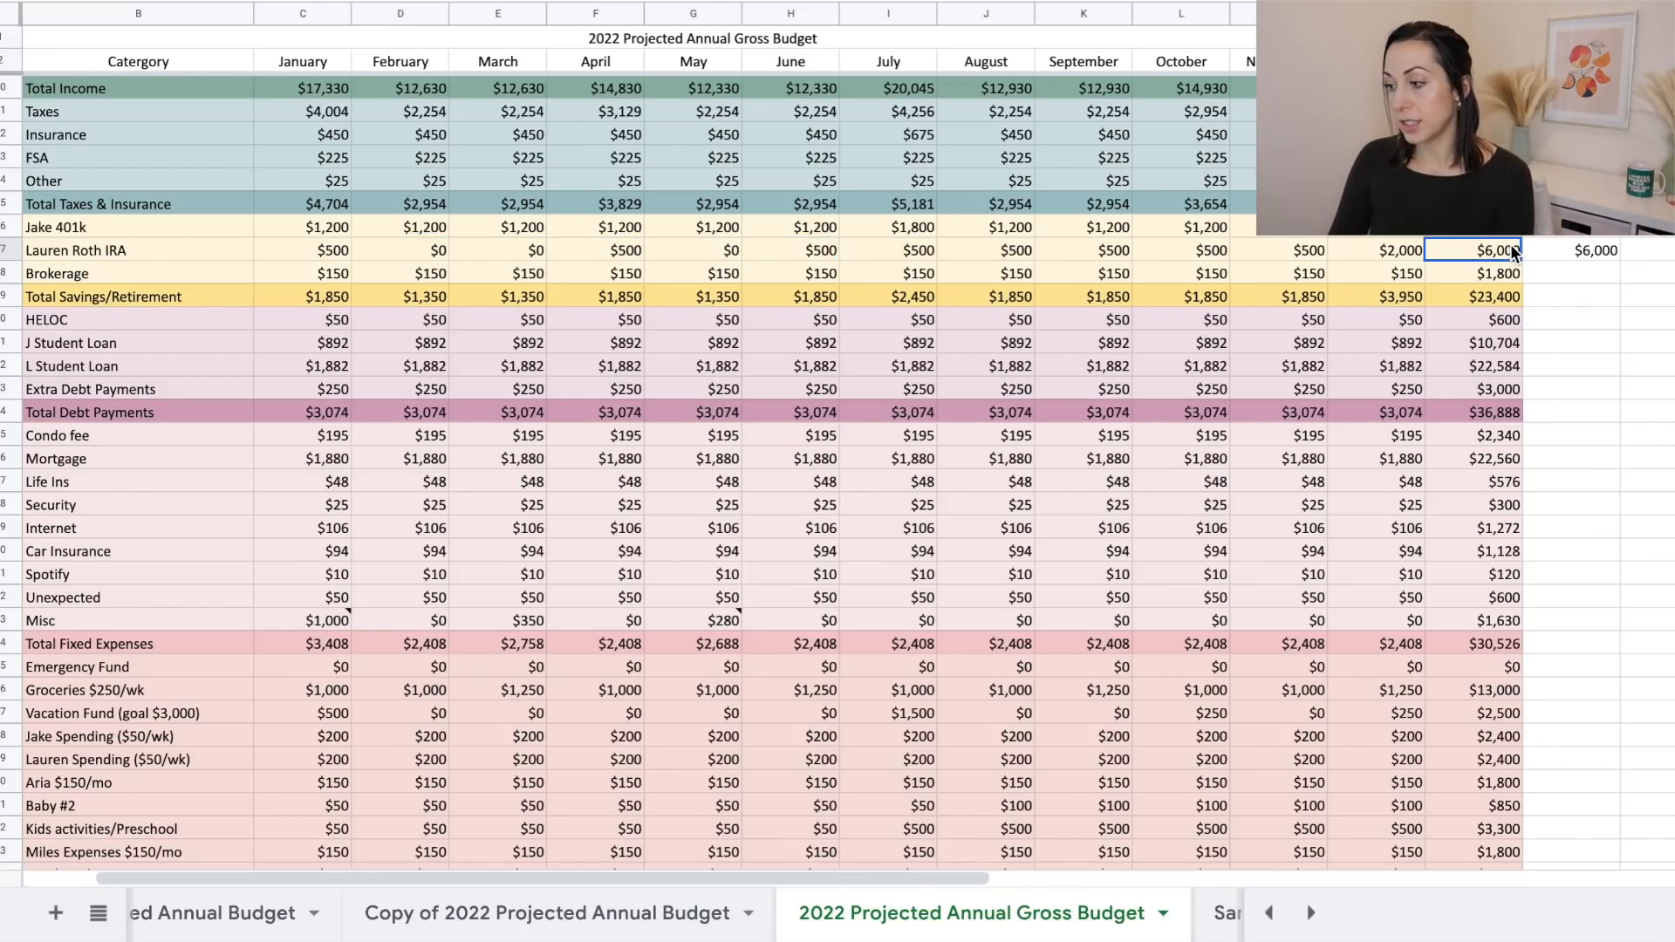
left_click(1558, 248, "shift")
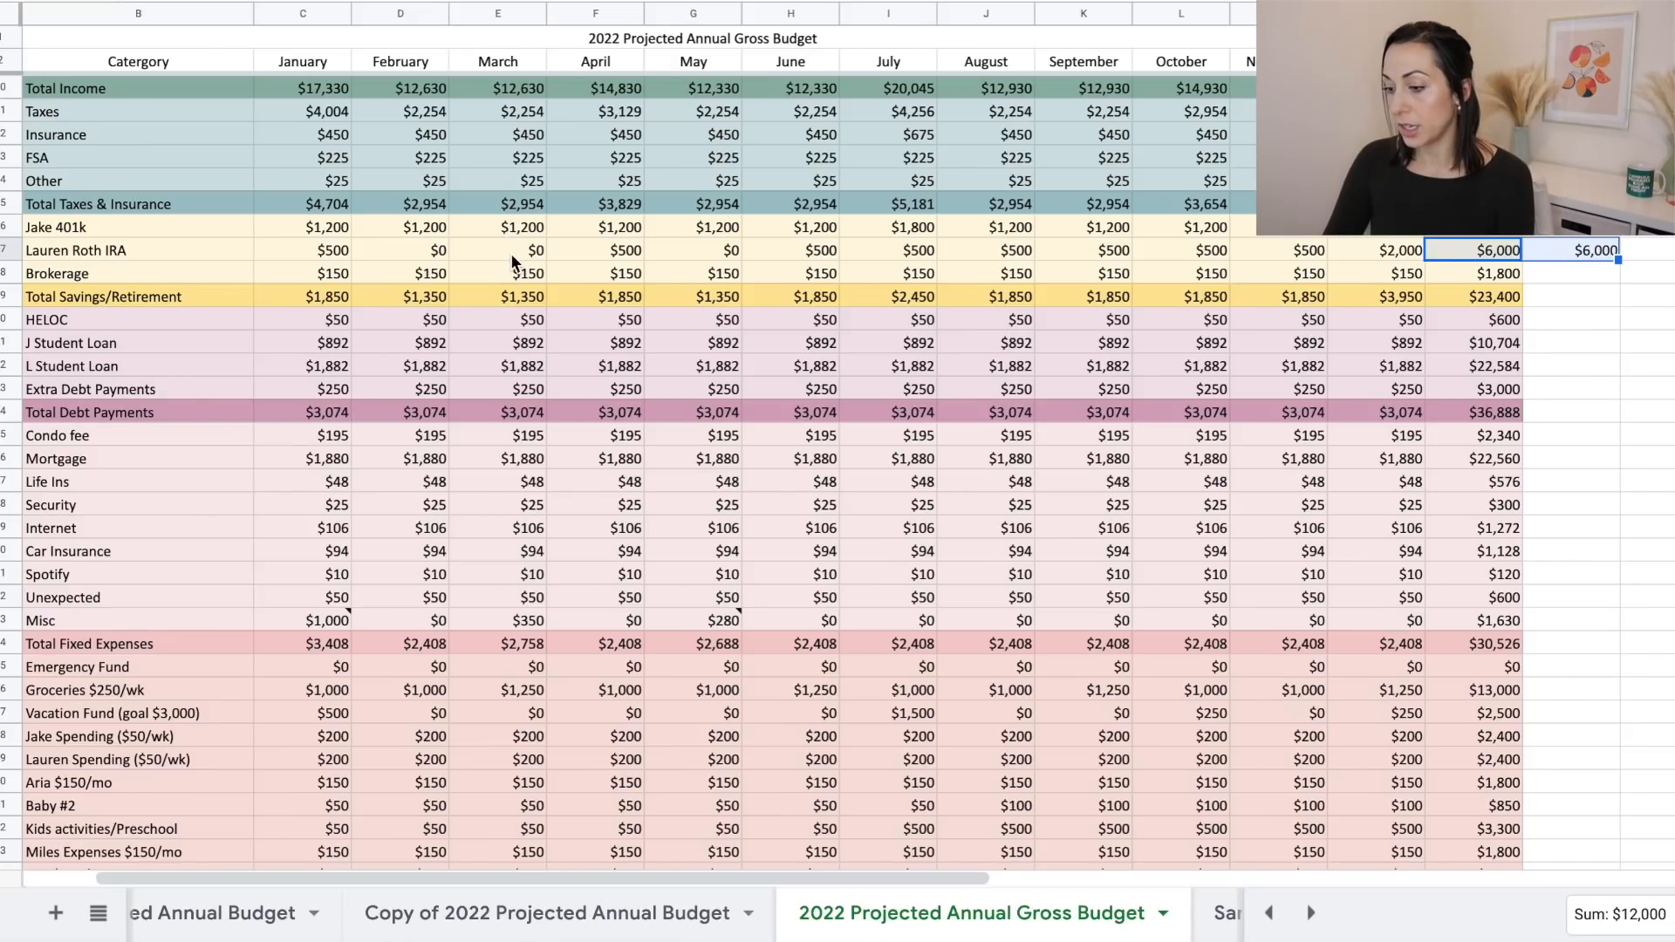
Review Left to Budget for February, November and the full year, and look through November's expenses for an amount to adjust.
scroll(511, 253, "down", 7)
left_click(405, 640)
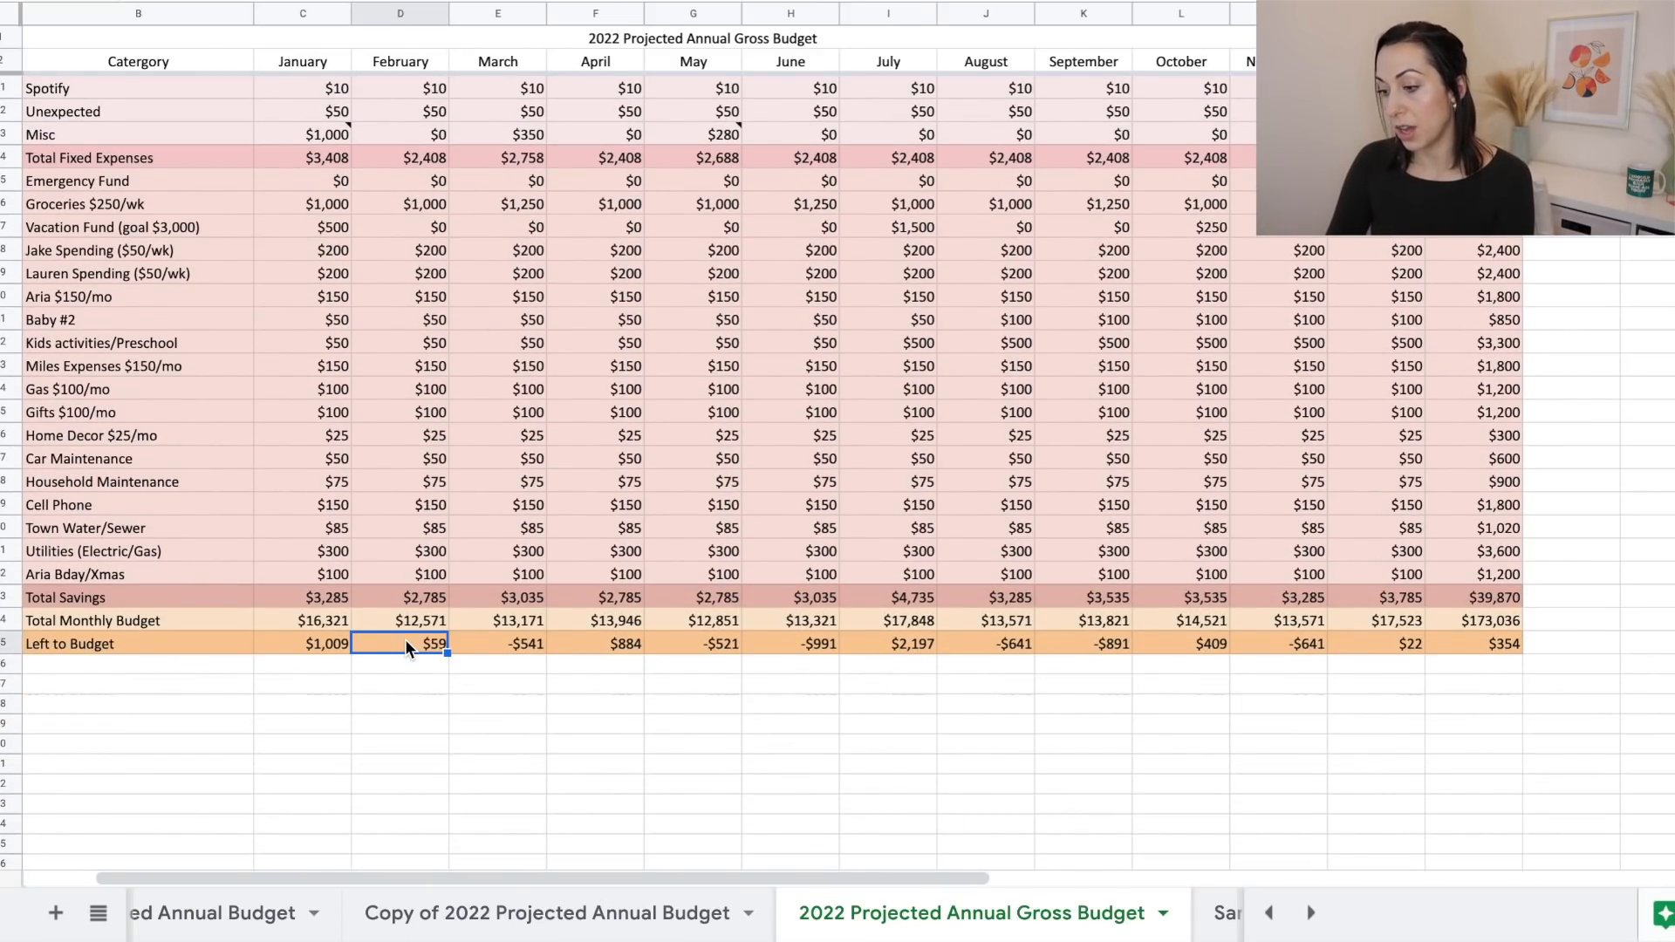
left_click(1454, 646)
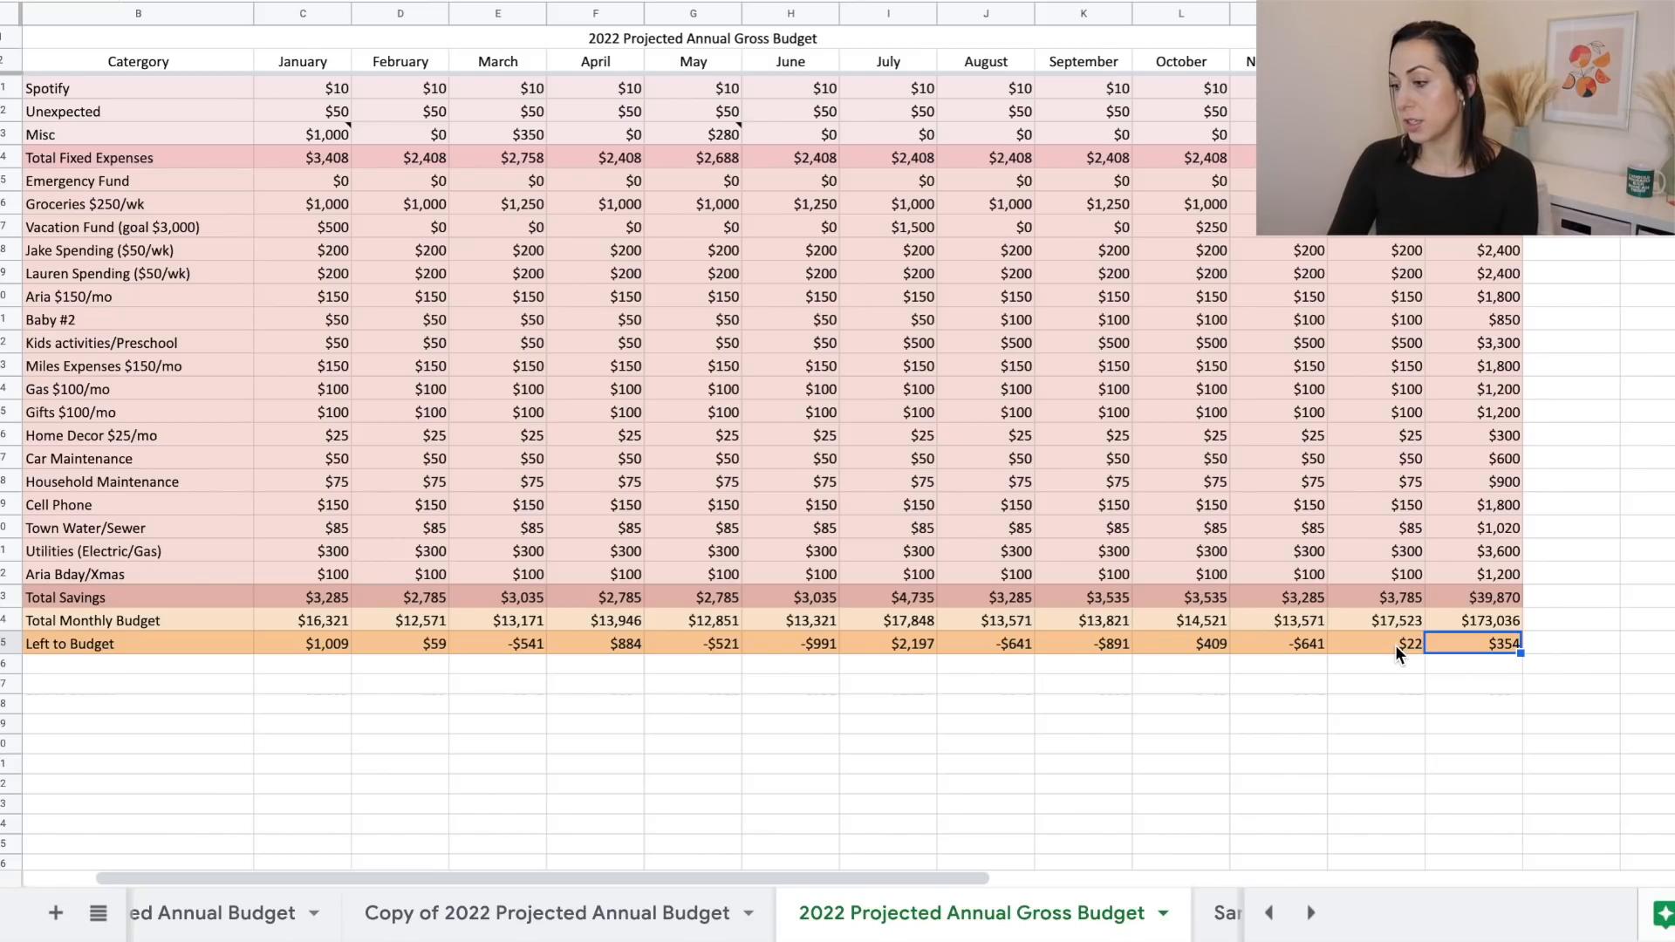
left_click(1284, 644)
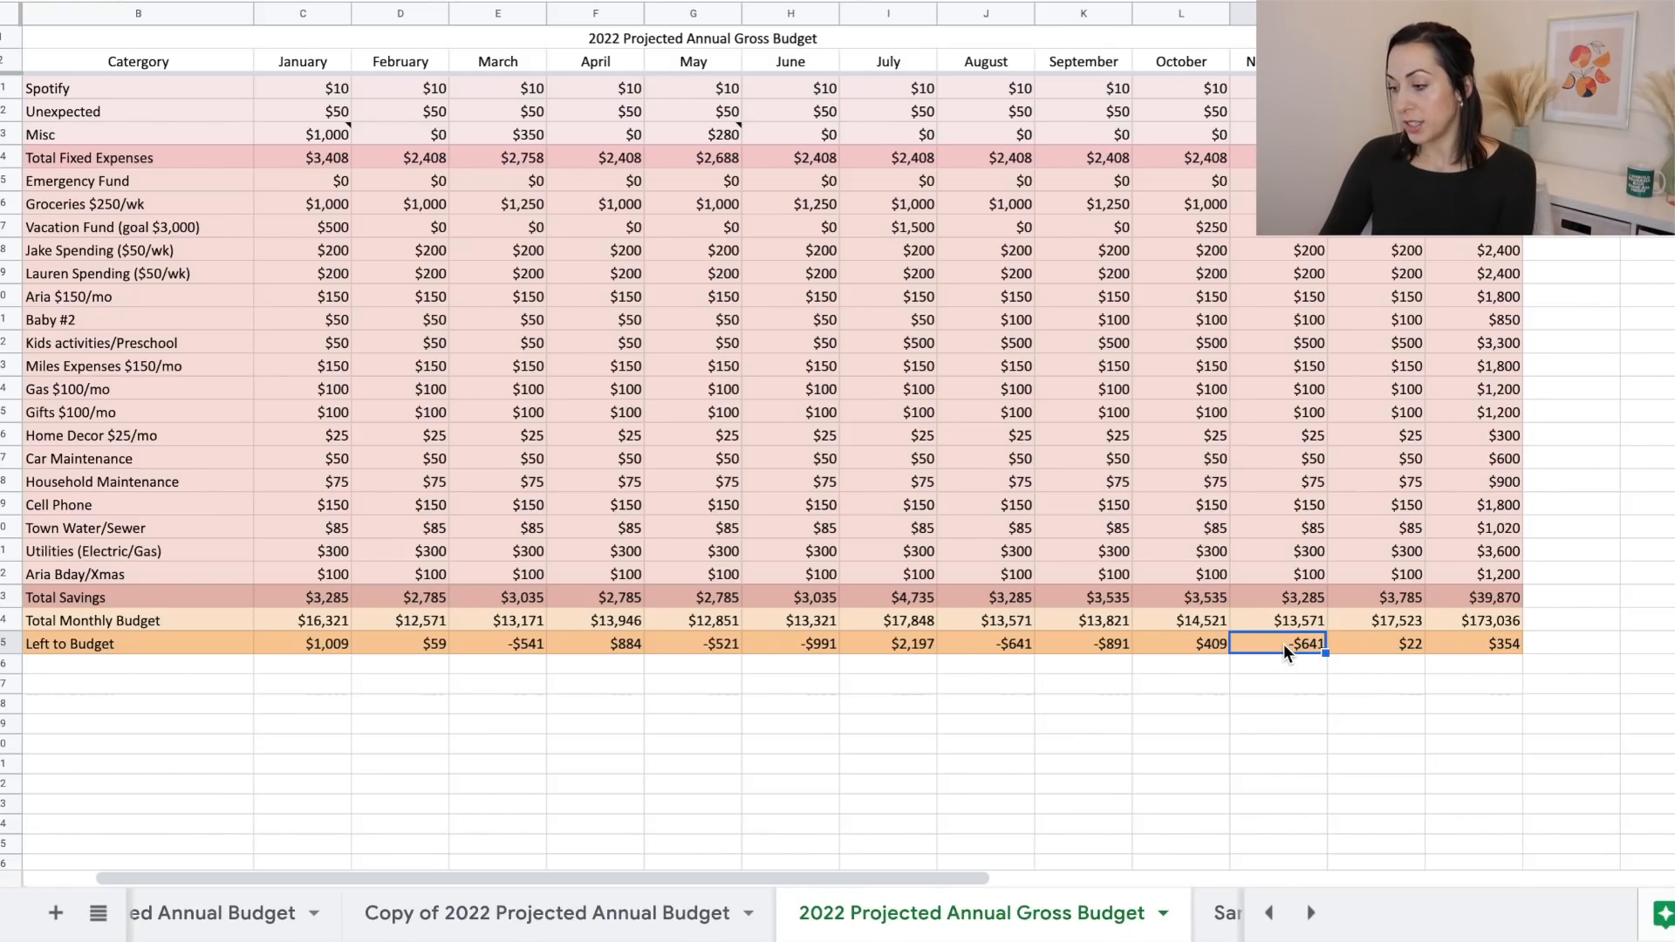
scroll(1286, 644, "up", 2)
scroll(1286, 644, "left", 1)
left_click(1426, 688)
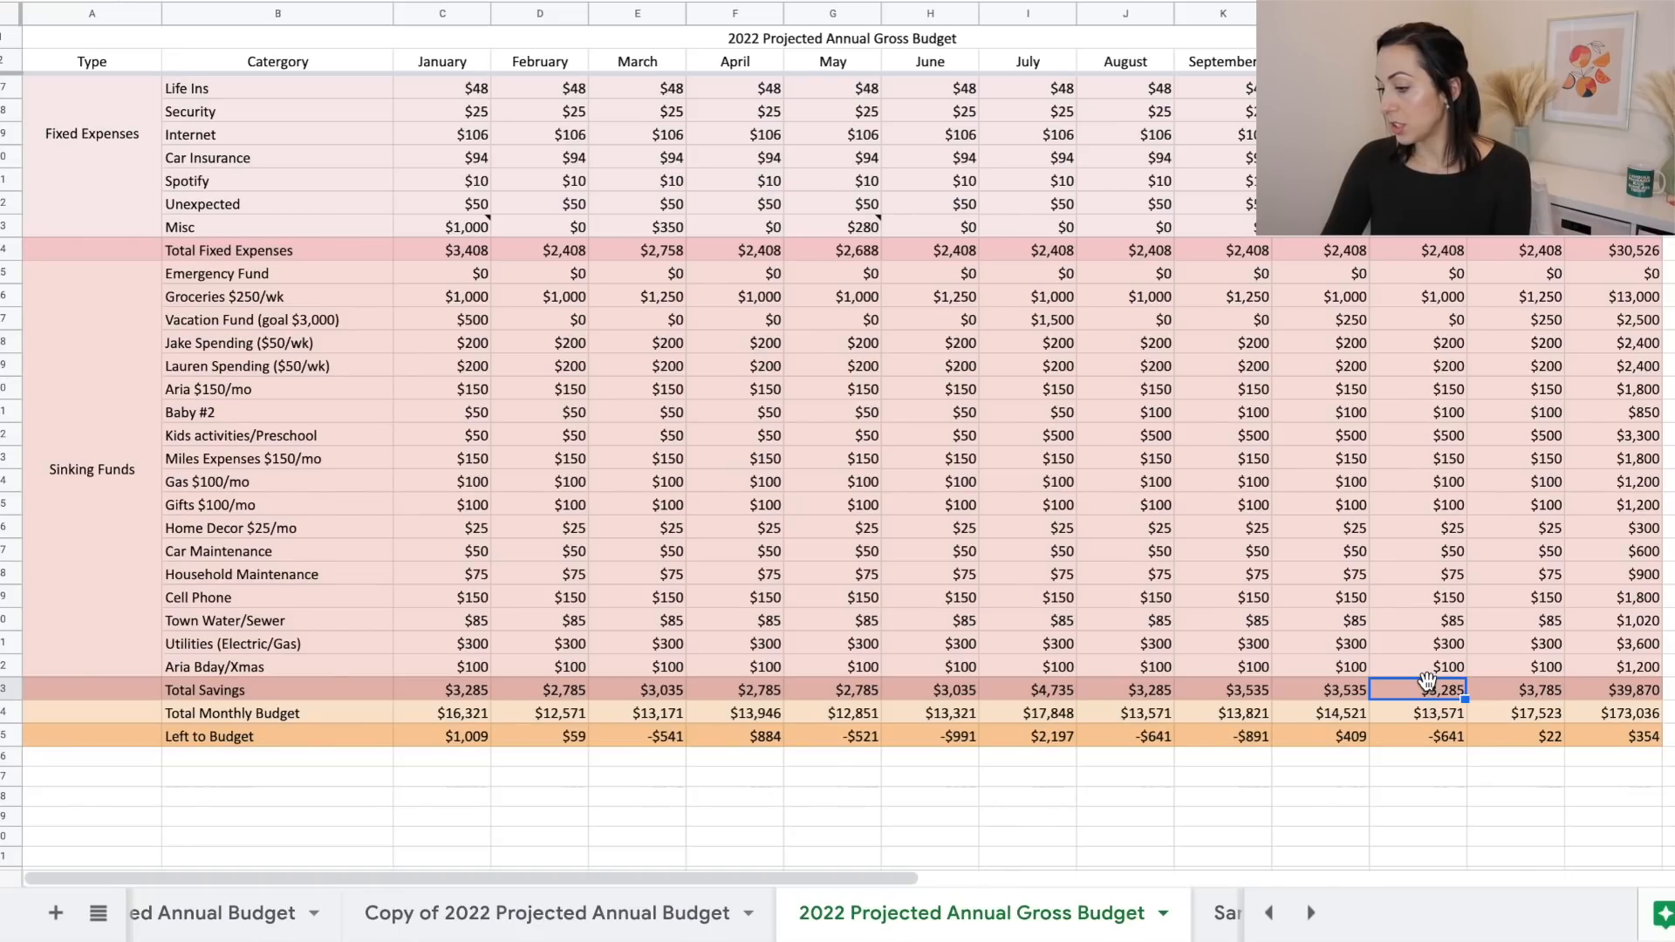
scroll(1427, 680, "up", 4)
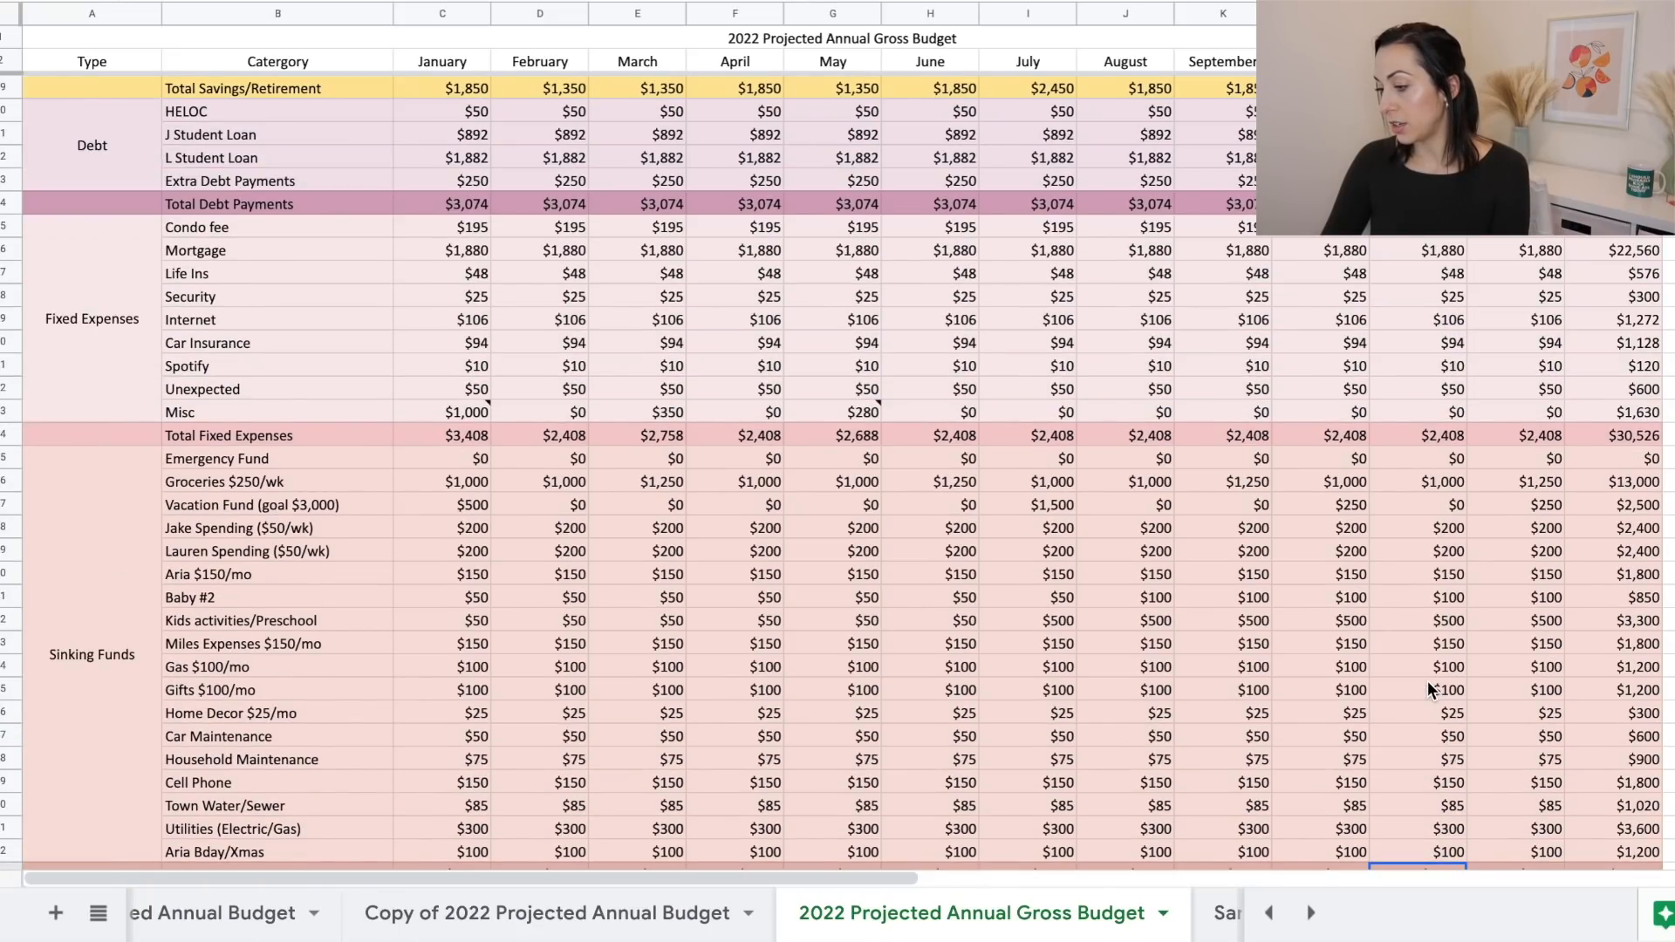
scroll(1428, 681, "down", 4)
scroll(1427, 680, "up", 5)
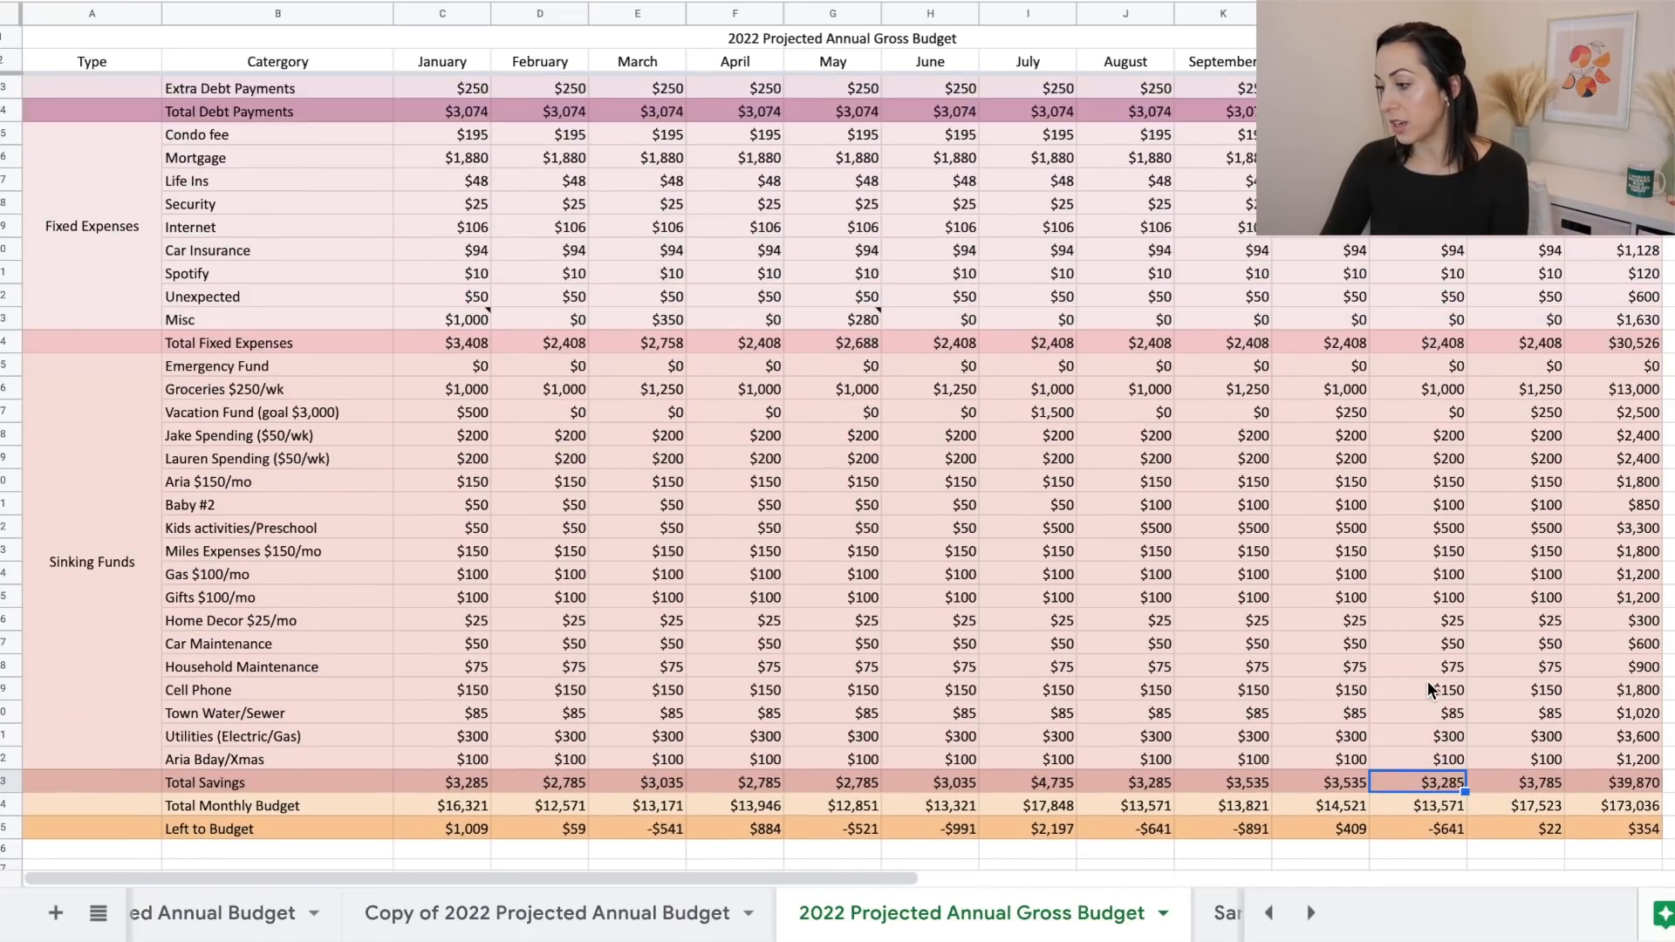
left_click(1436, 367)
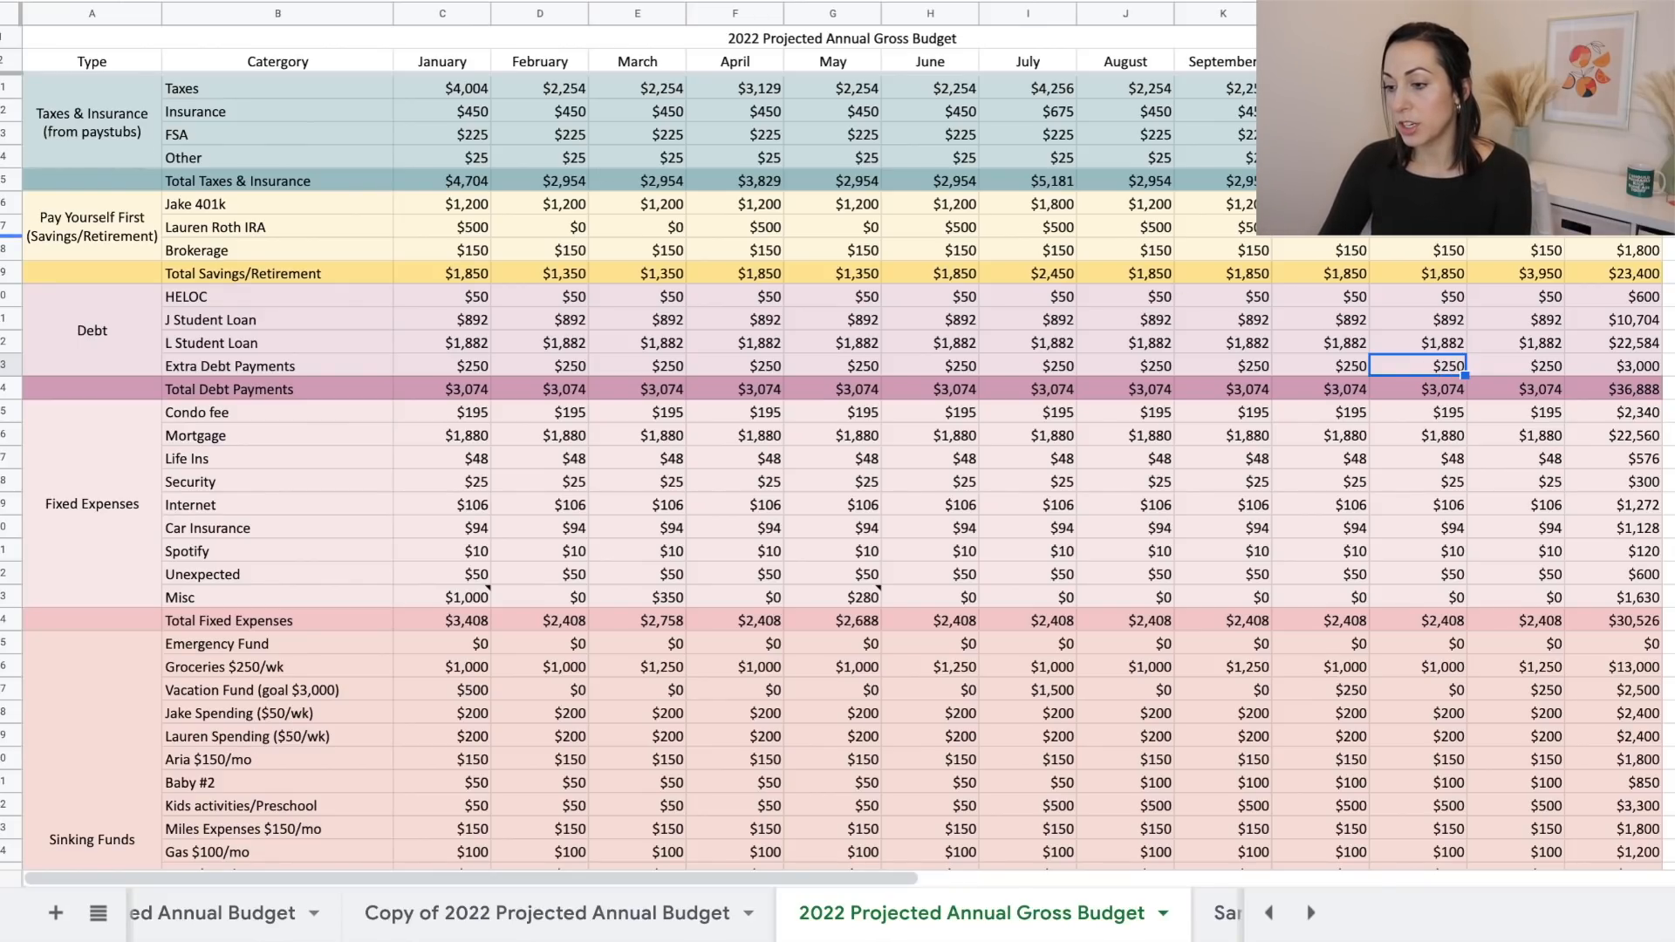
left_click(5, 250)
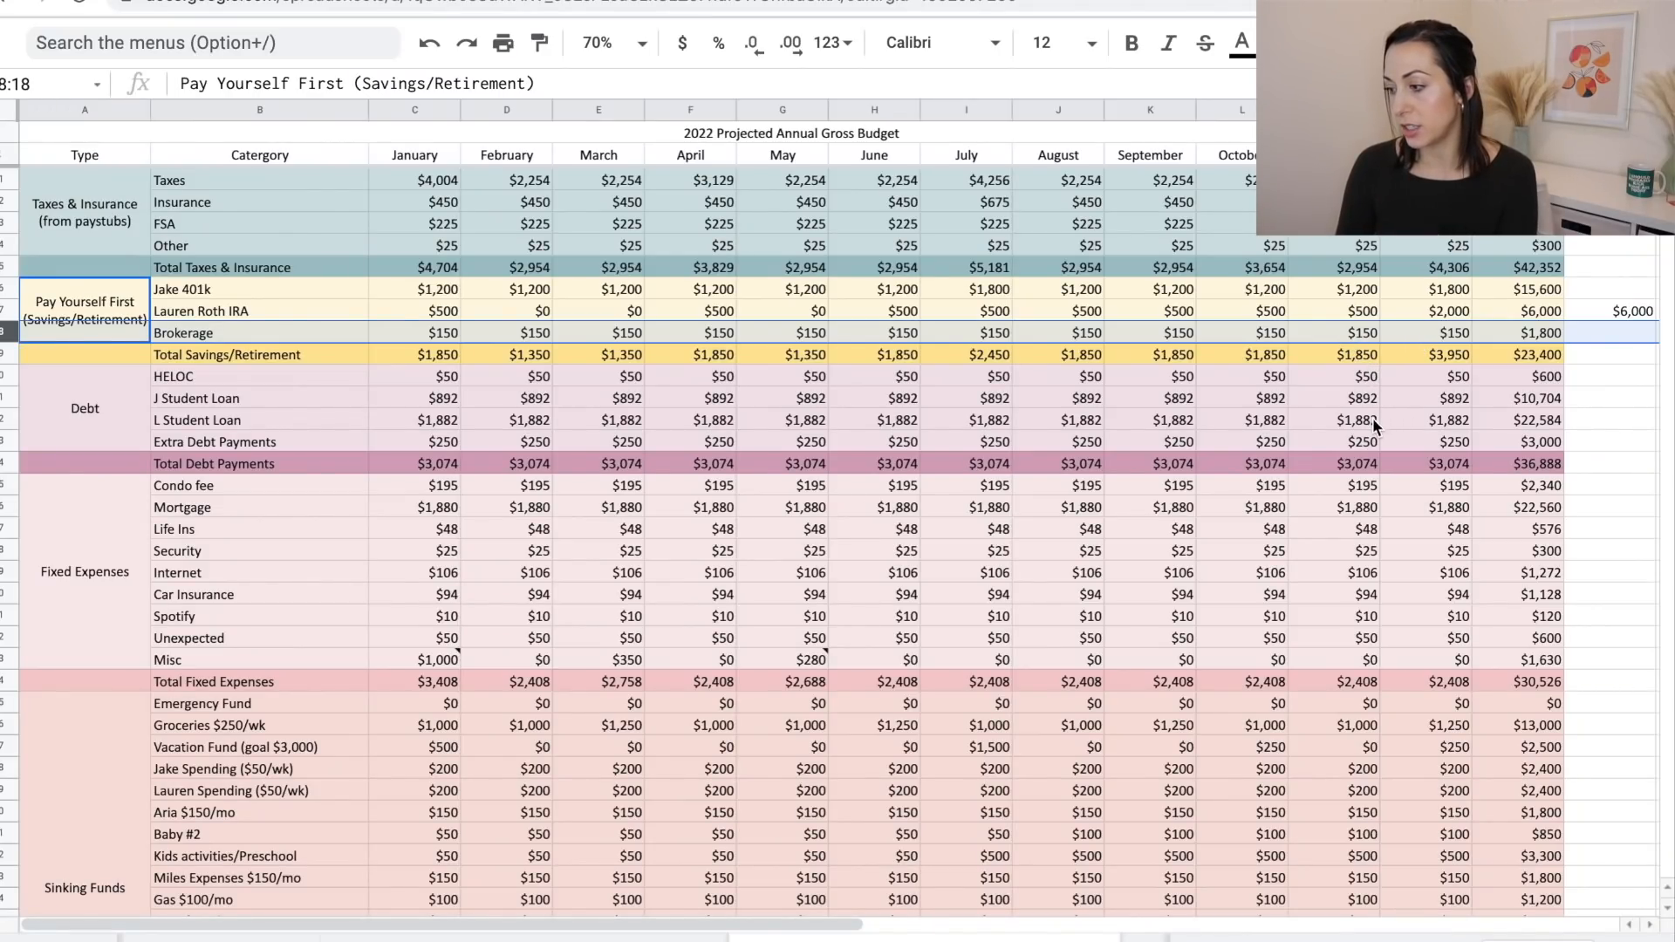
Enter 3000 as a reference amount in the empty cell beside the Extra Debt Payments annual total.
left_click(1361, 443)
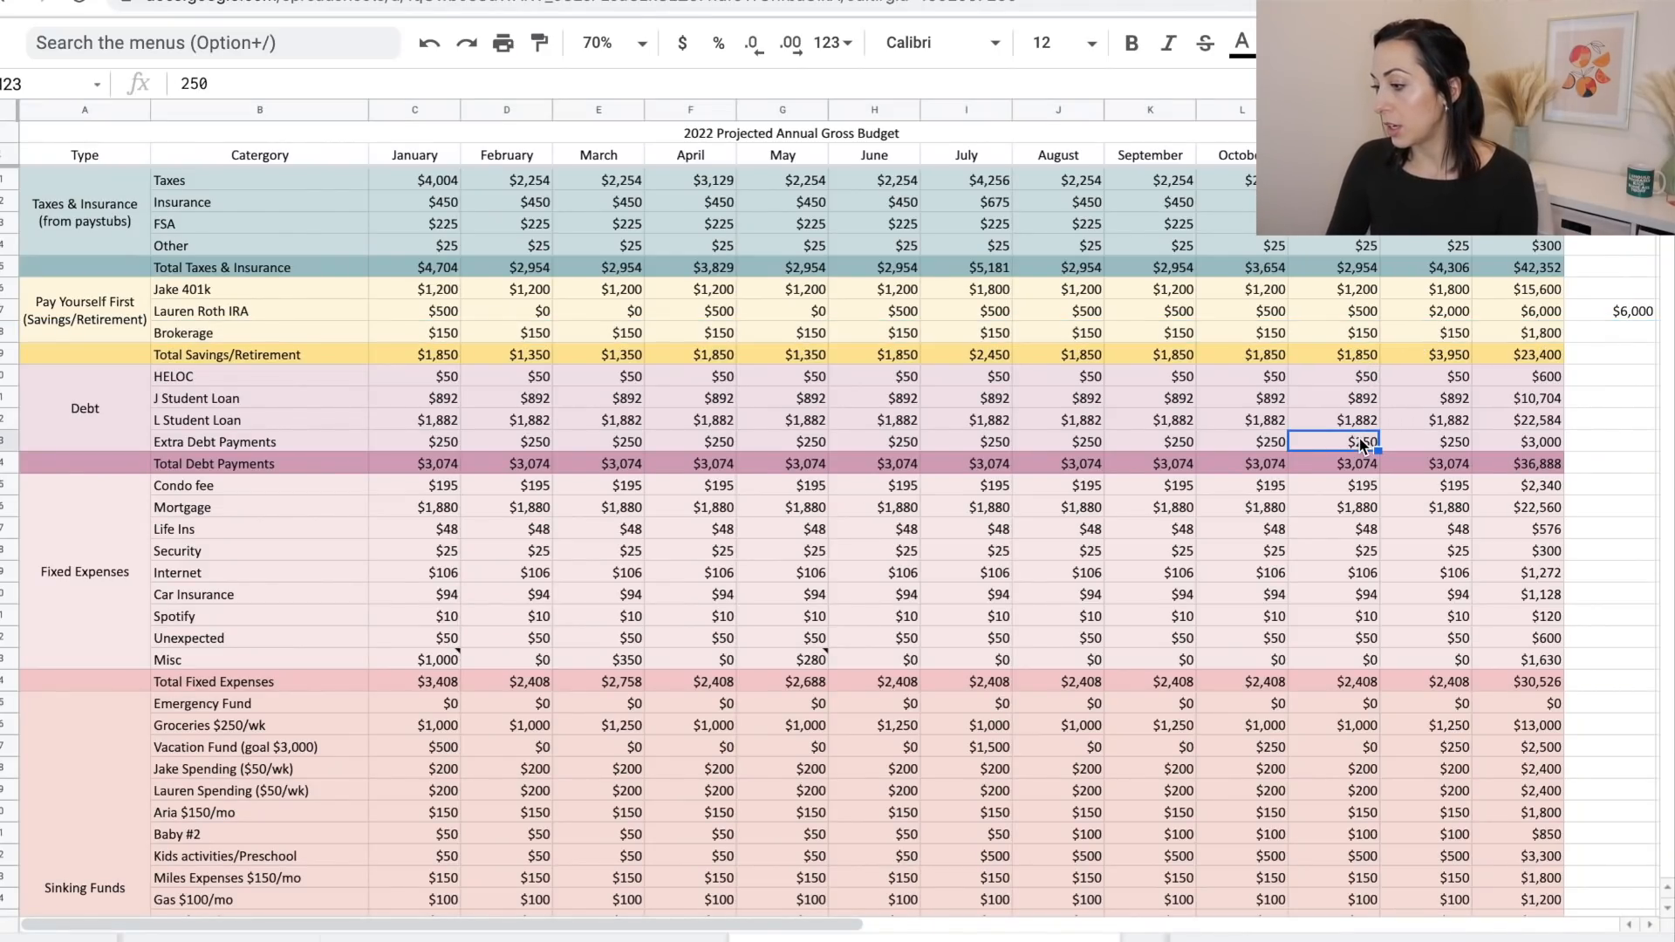
left_click(1615, 443)
type("3000")
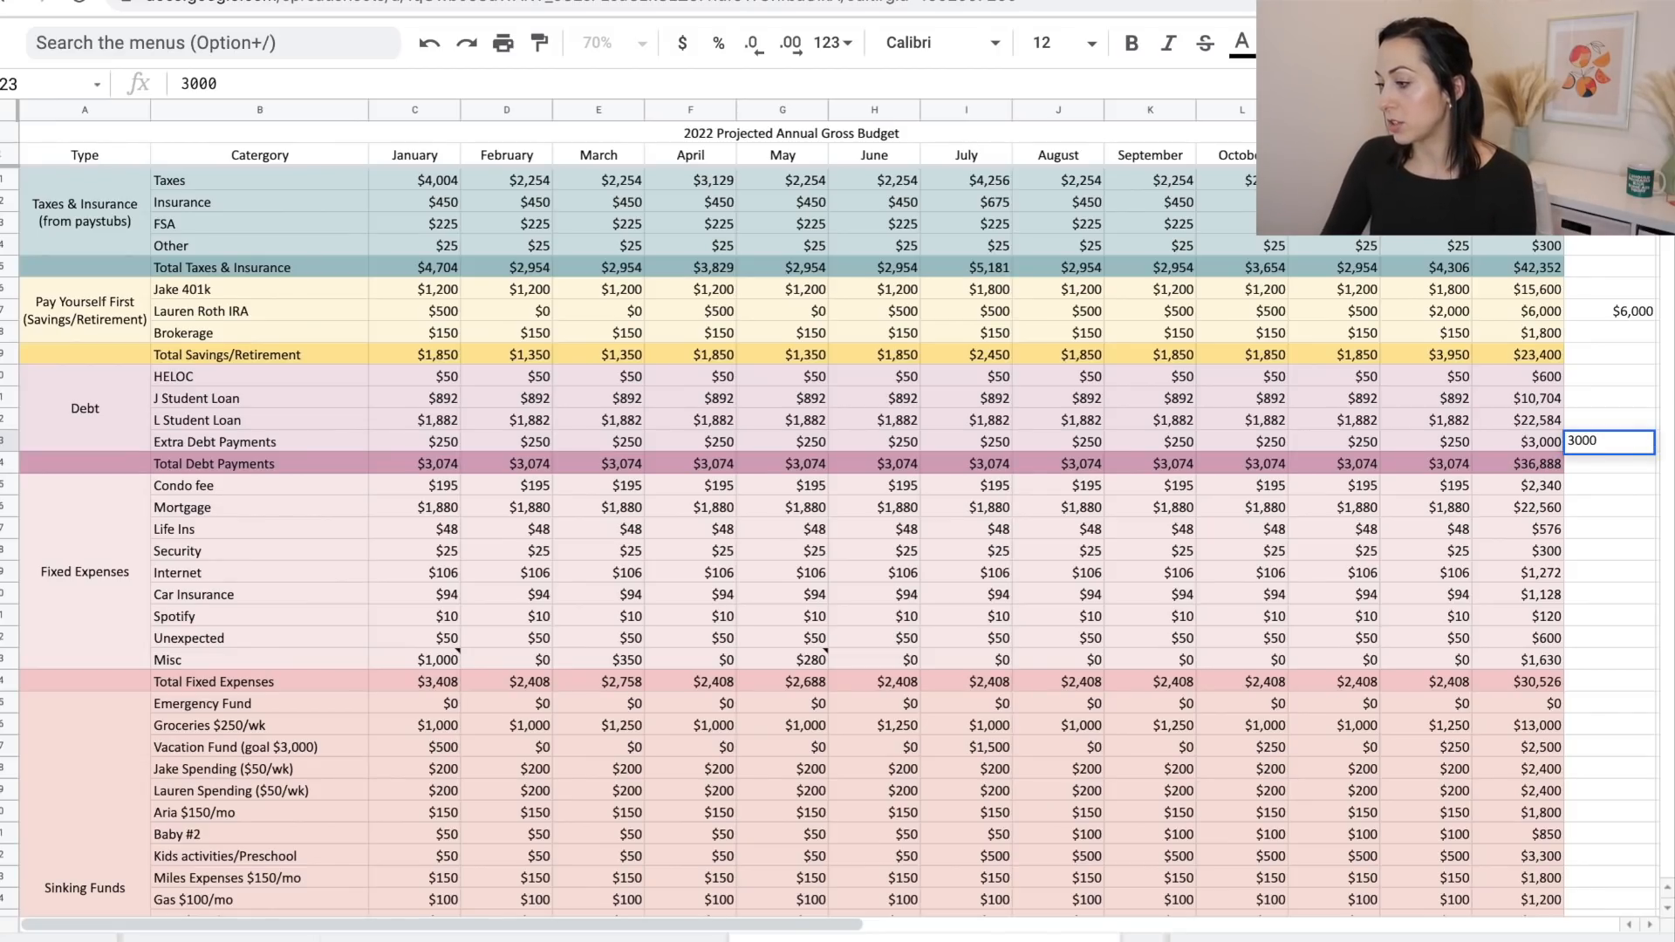
key("Return")
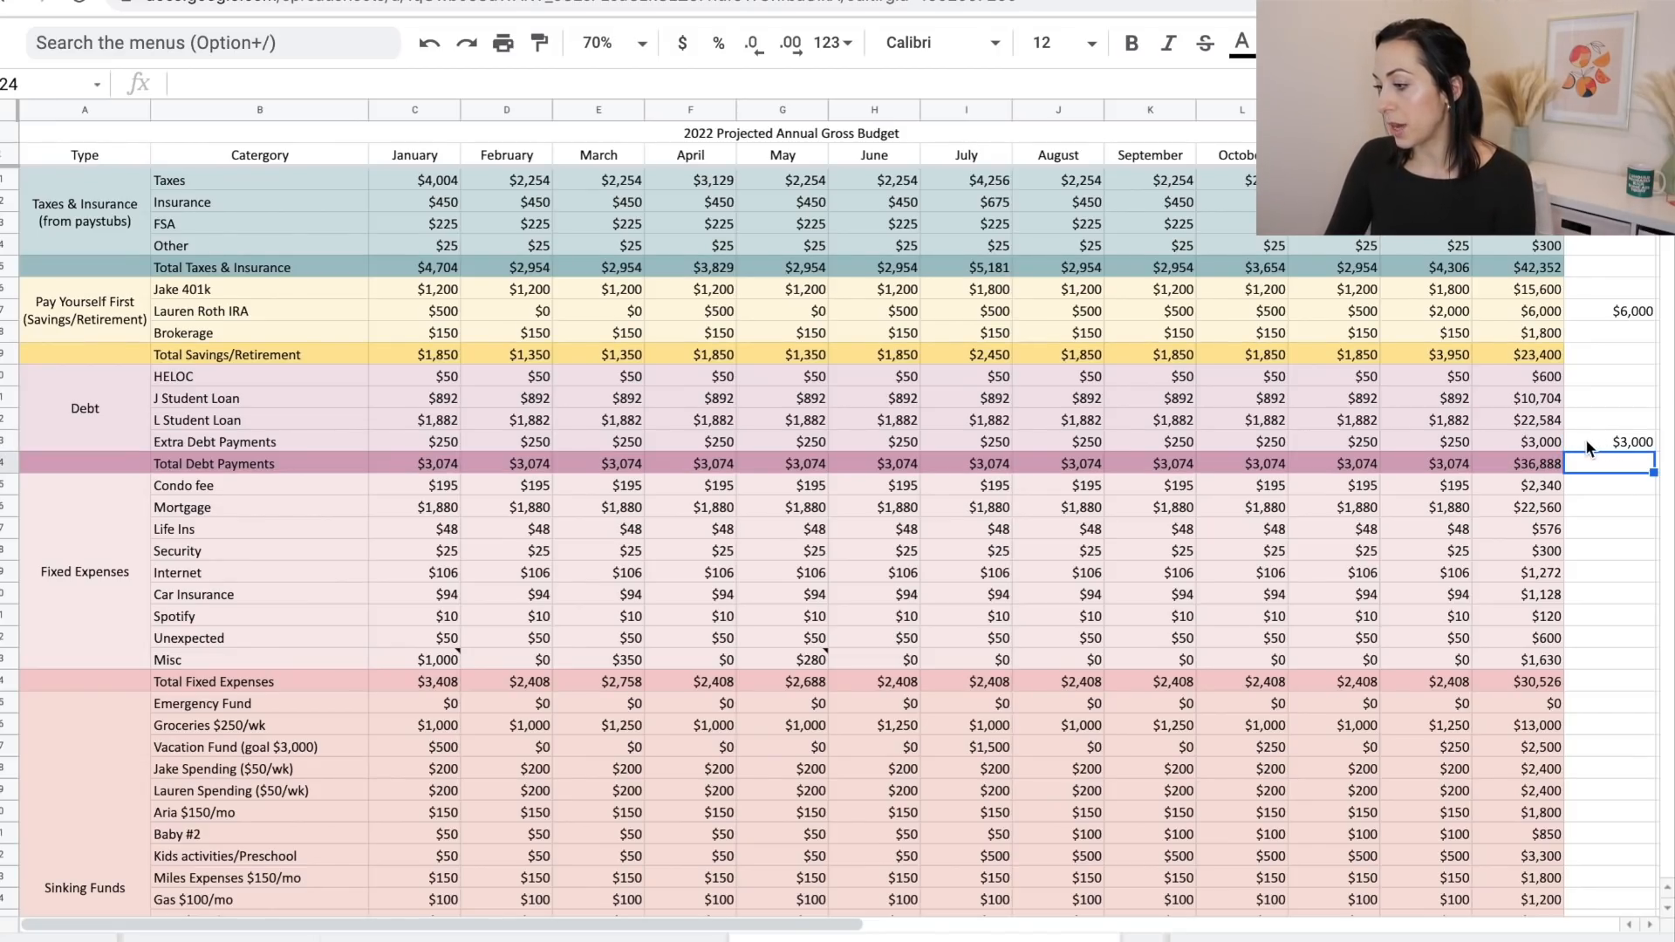
Set the November extra debt payment to 0.
scroll(1352, 775, "up", 5)
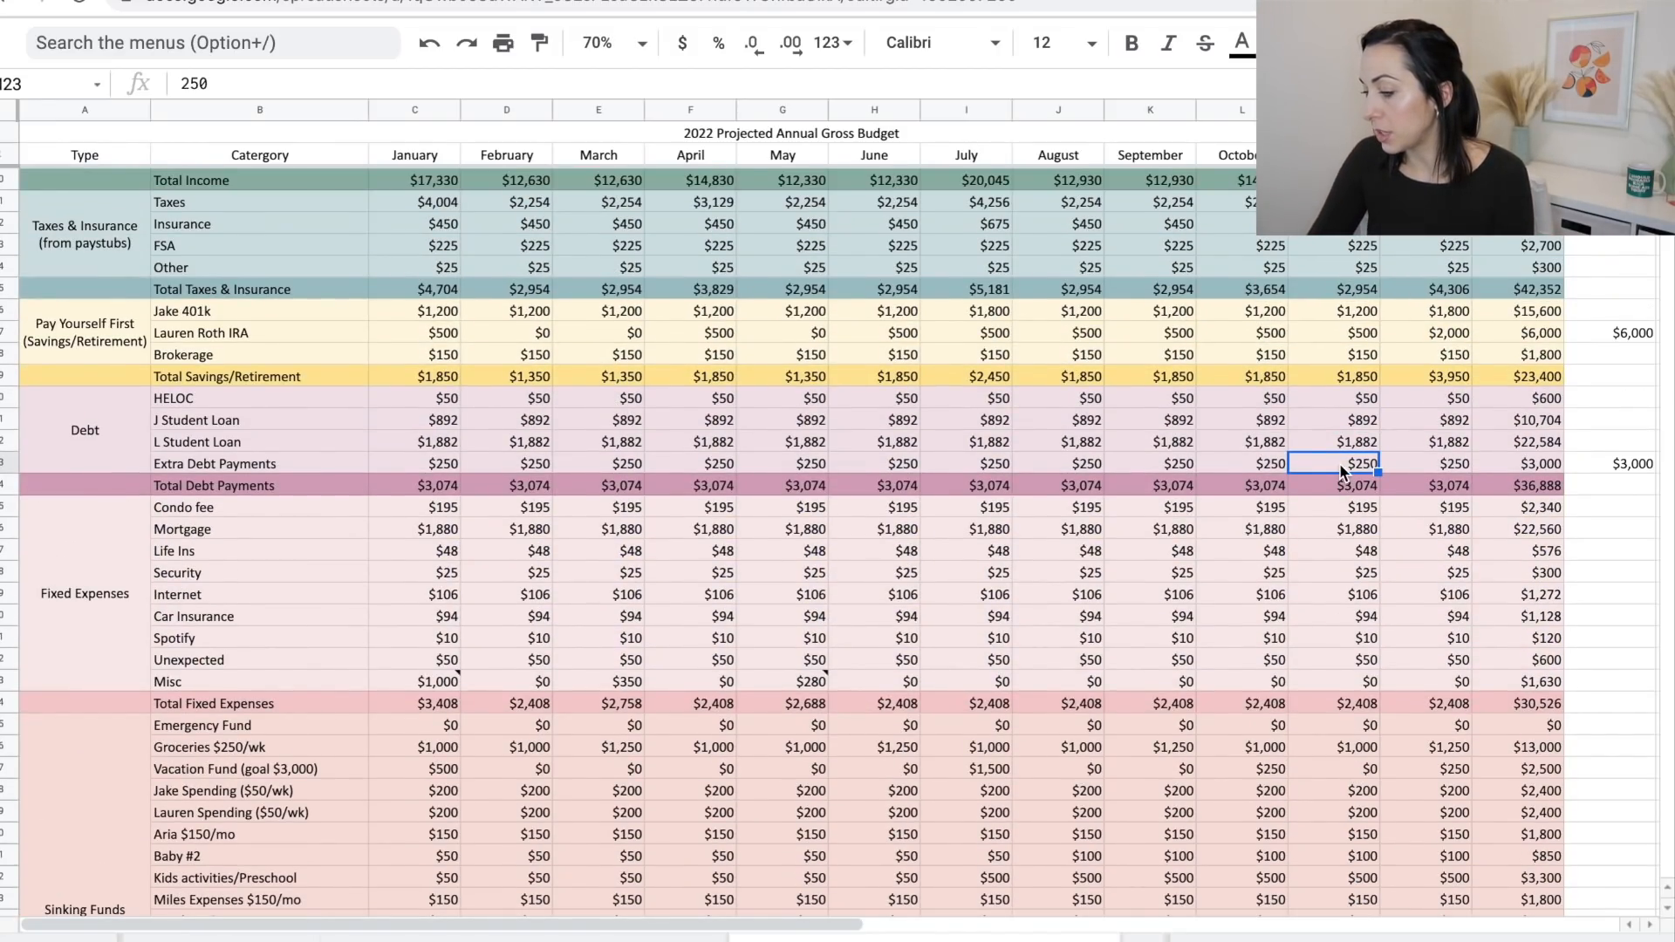
type("0")
key("Return")
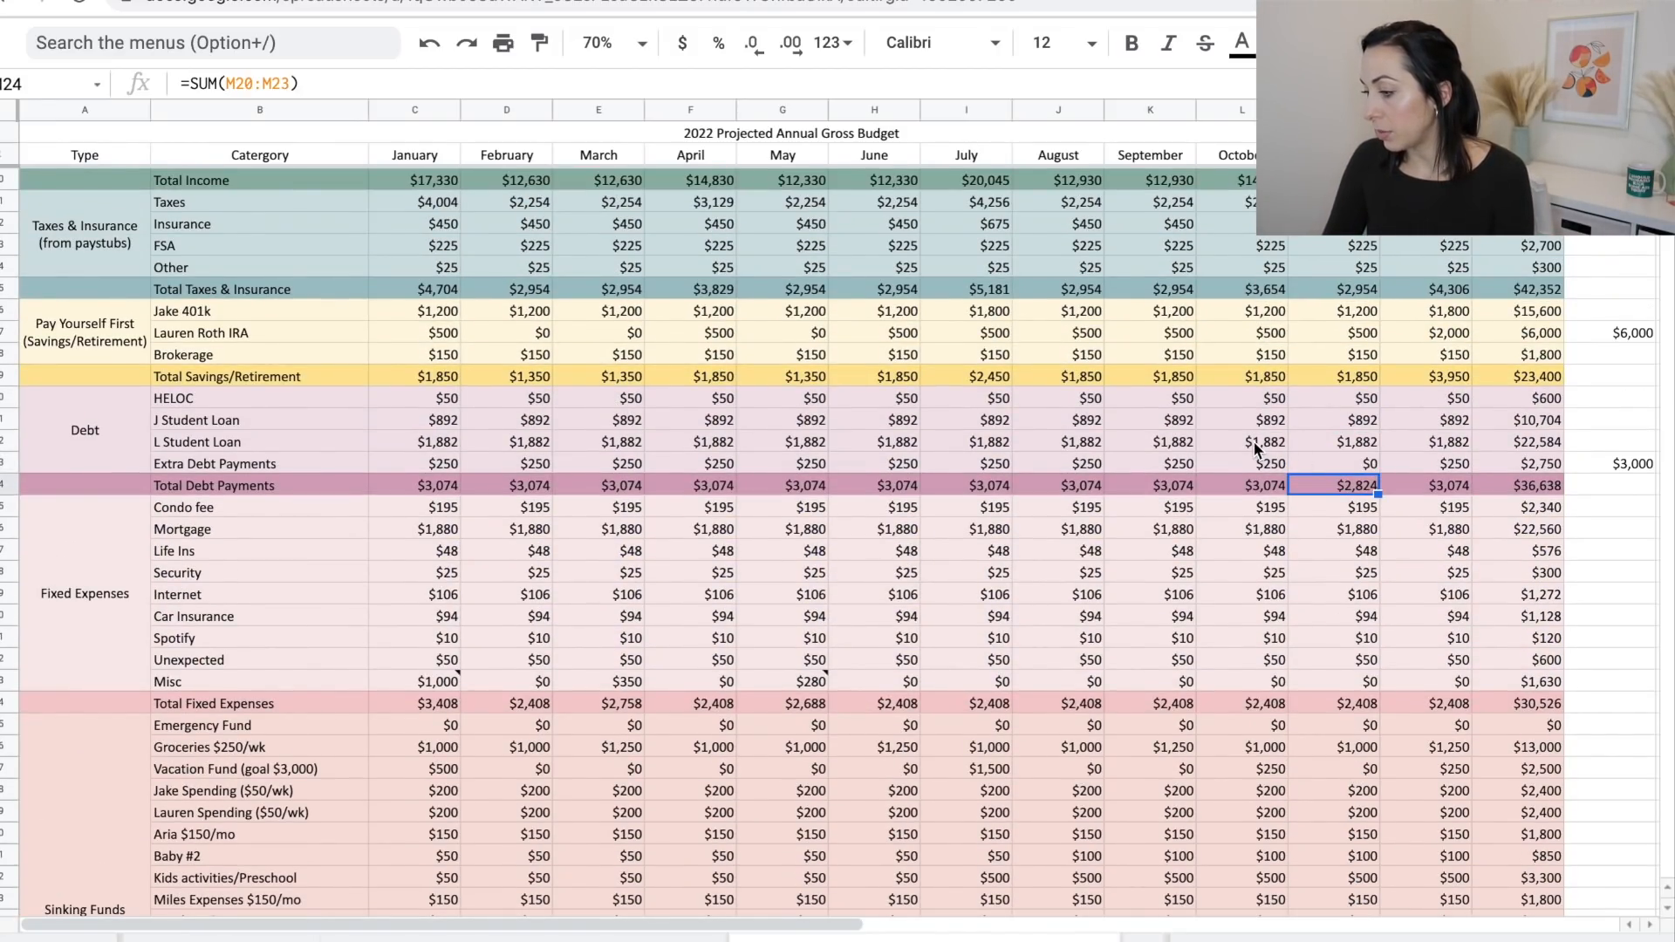
Check October's Left to Budget amount and set the October extra debt payment to 500.
scroll(1255, 442, "down", 5)
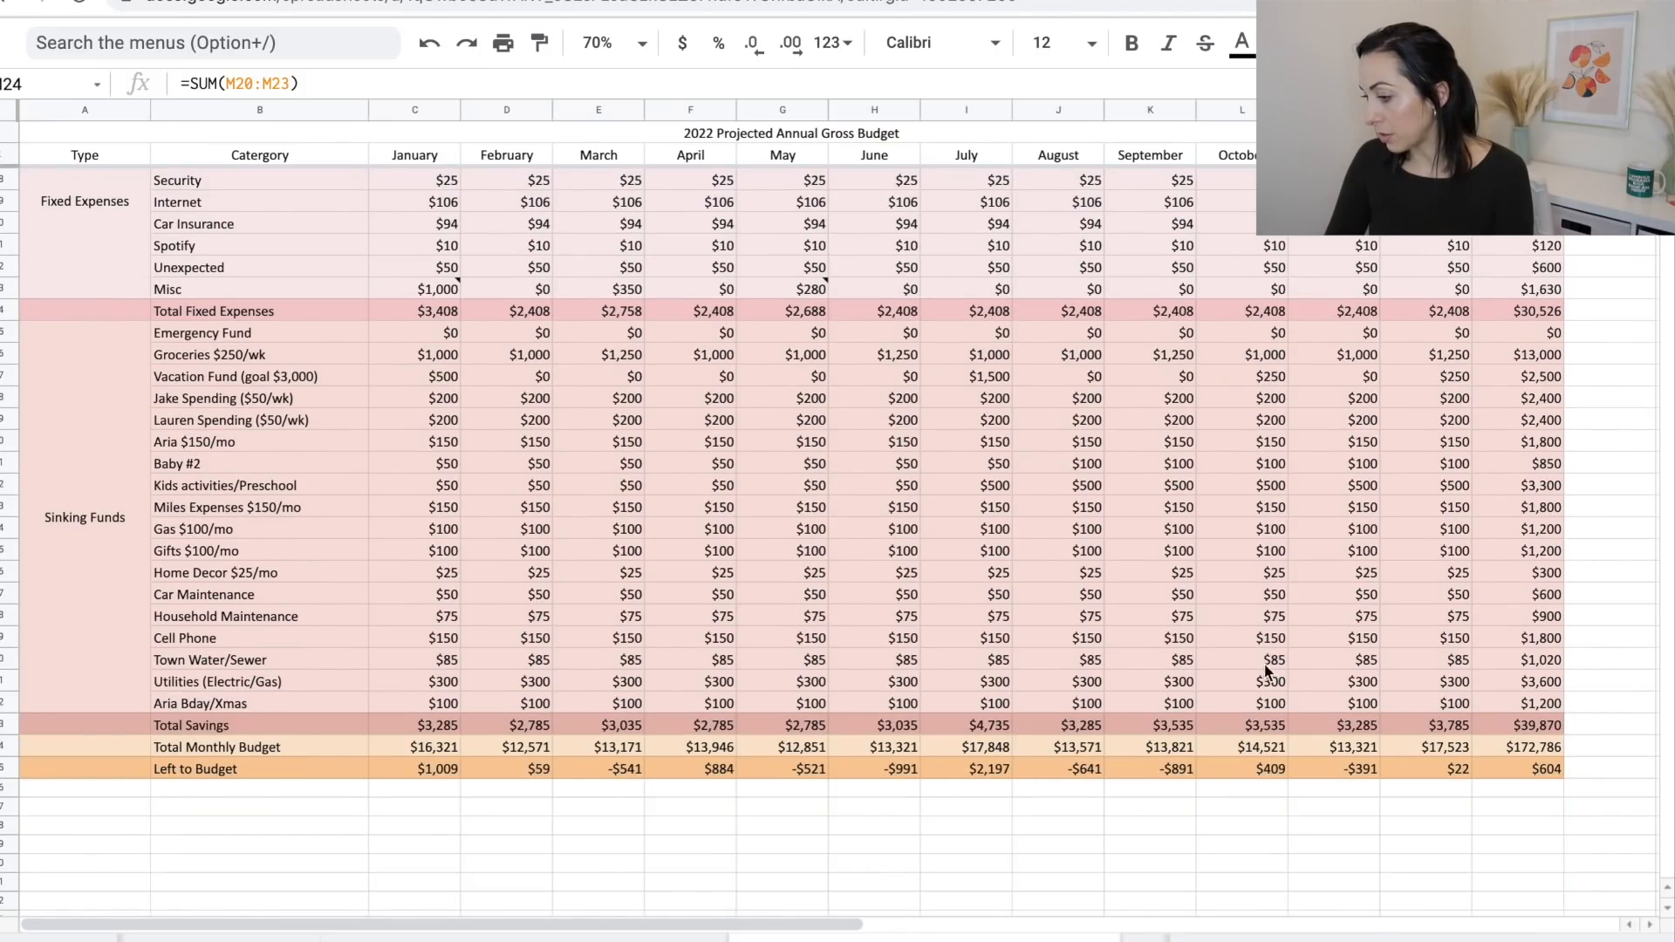
left_click(1269, 773)
scroll(1265, 672, "up", 5)
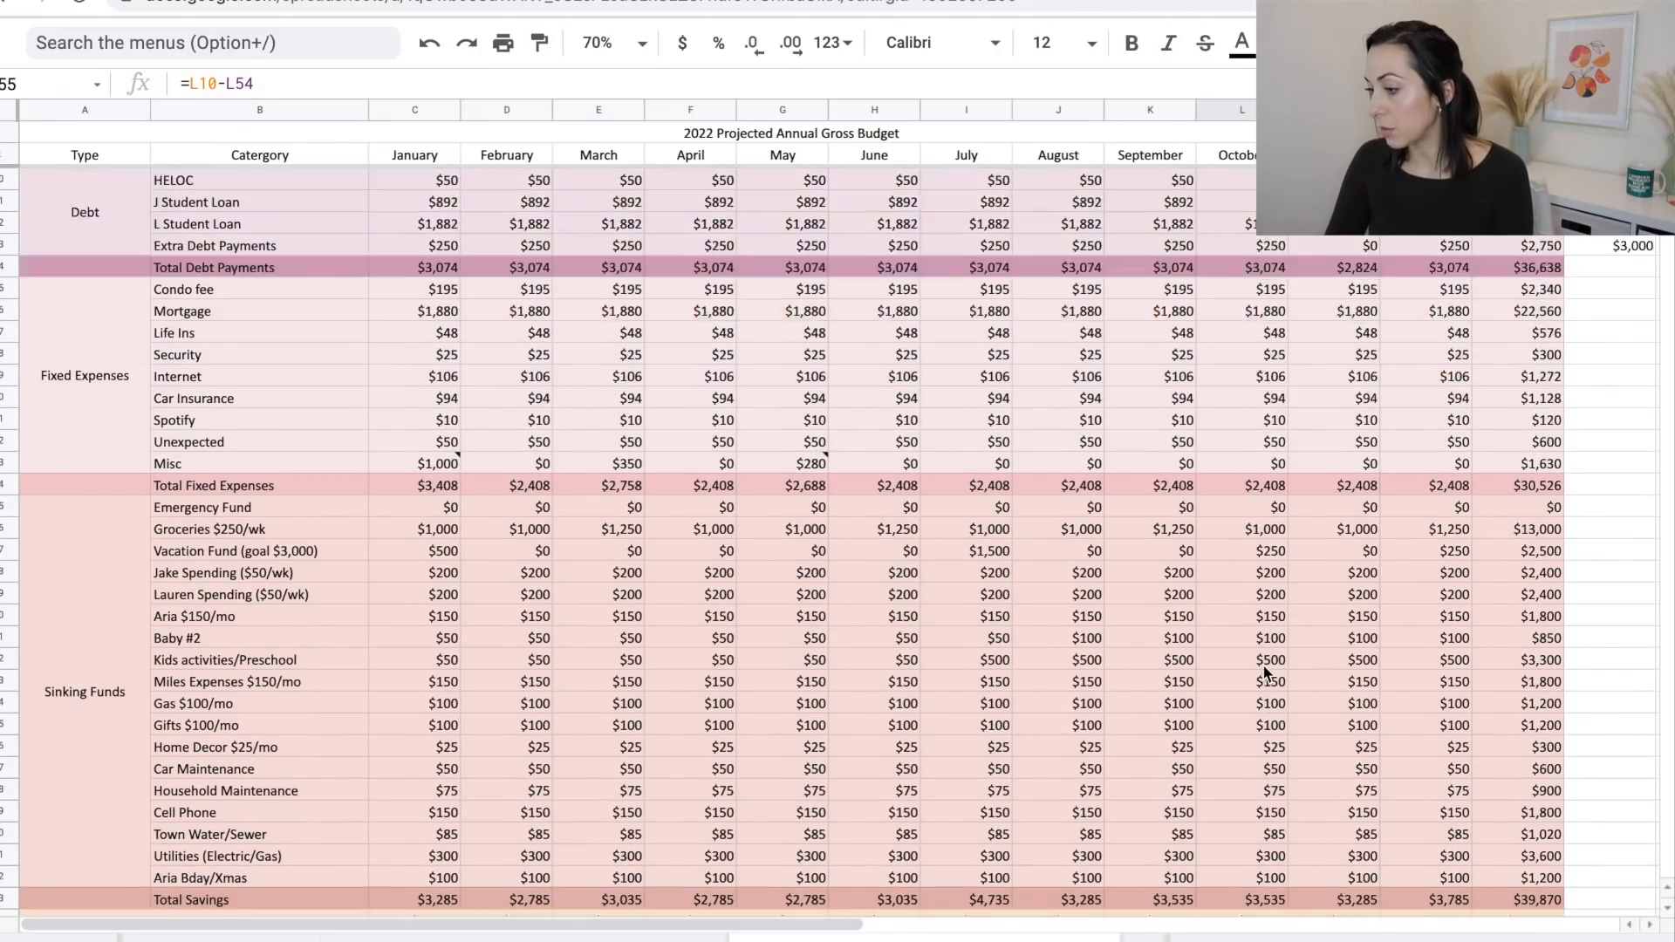
left_click(1268, 467)
type("500")
key("Return")
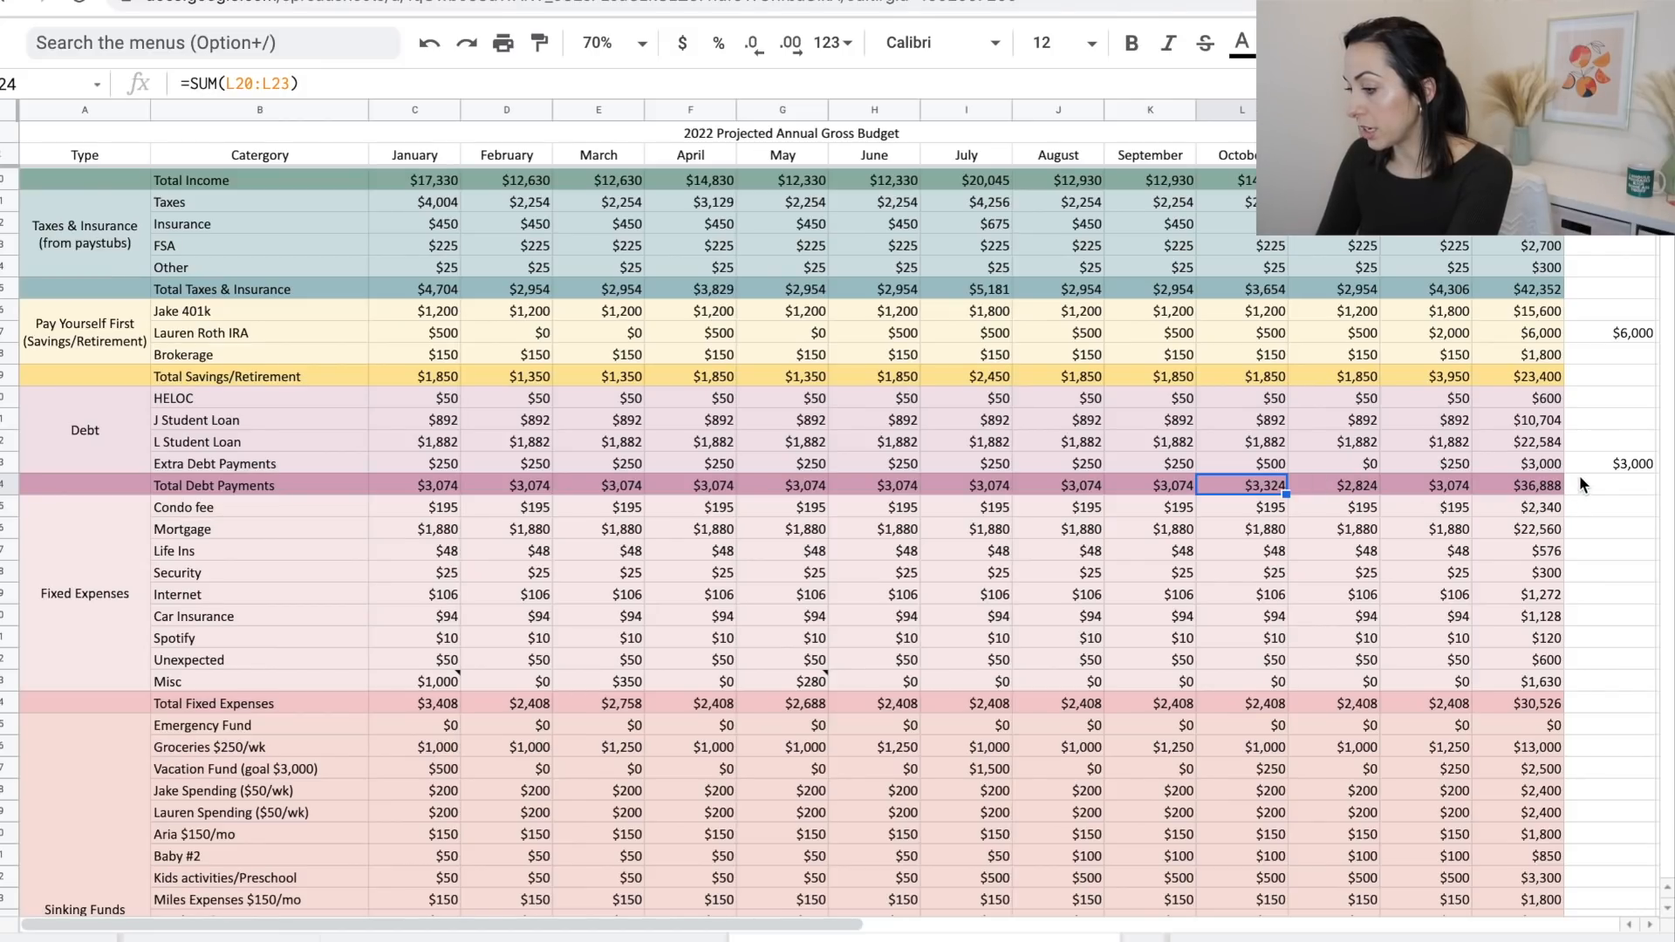
Check November's Left to Budget amount and set the November Roth IRA contribution to 100.
left_click(1358, 467)
type("500")
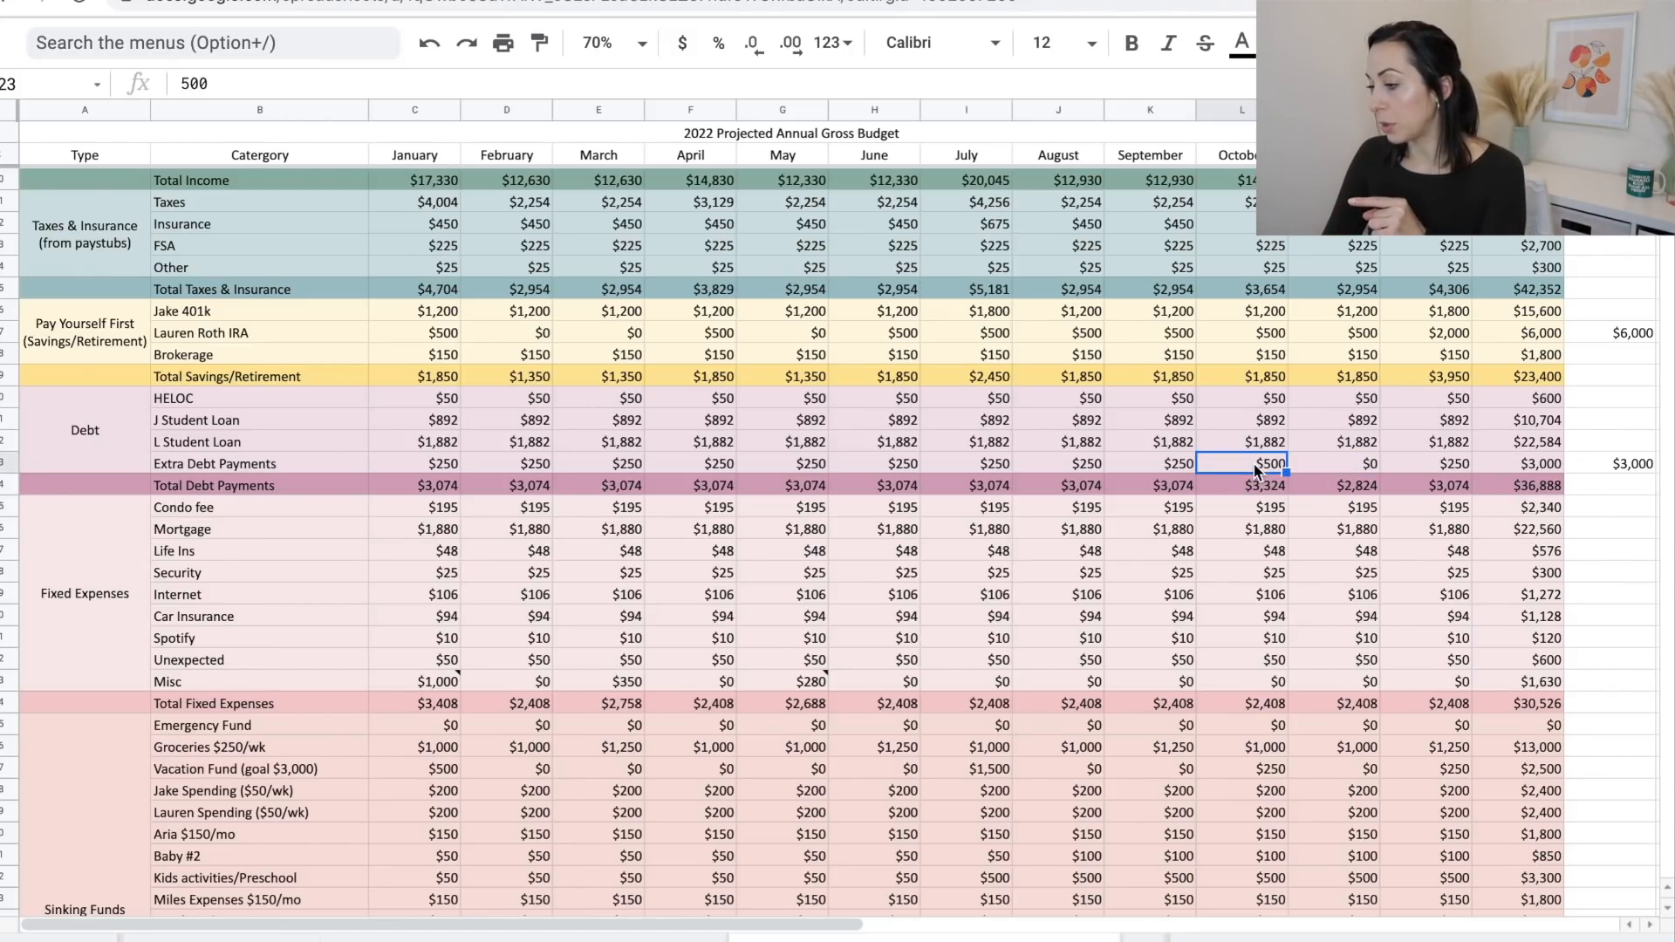
scroll(1335, 489, "down", 8)
left_click(1348, 640)
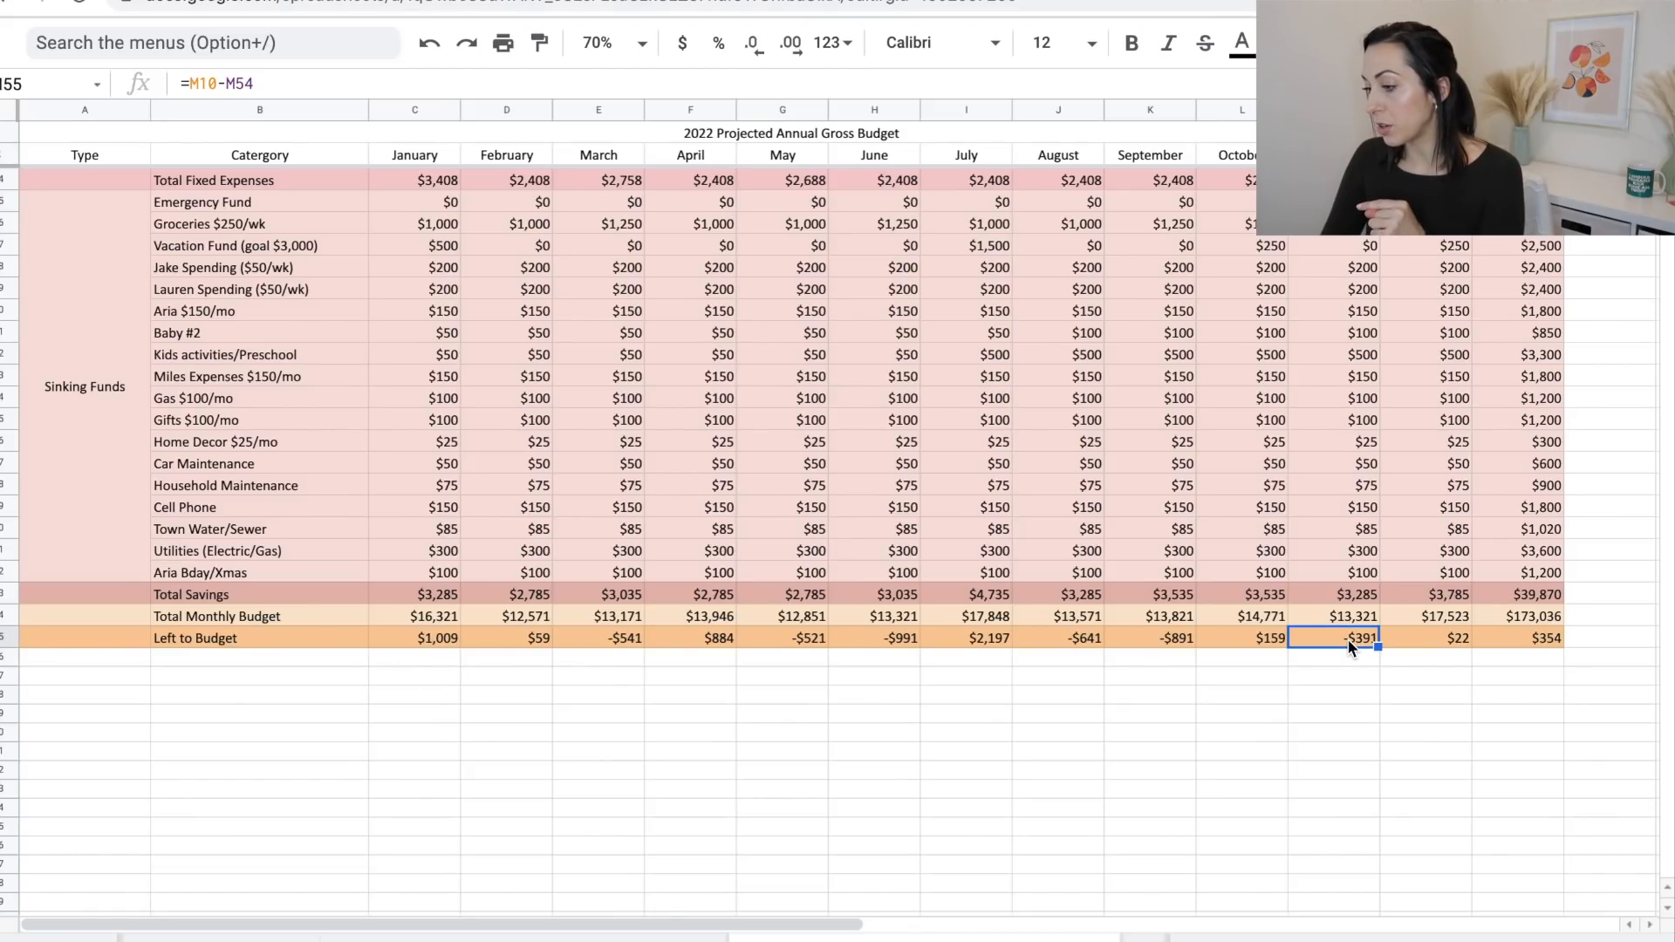
scroll(1348, 643, "up", 8)
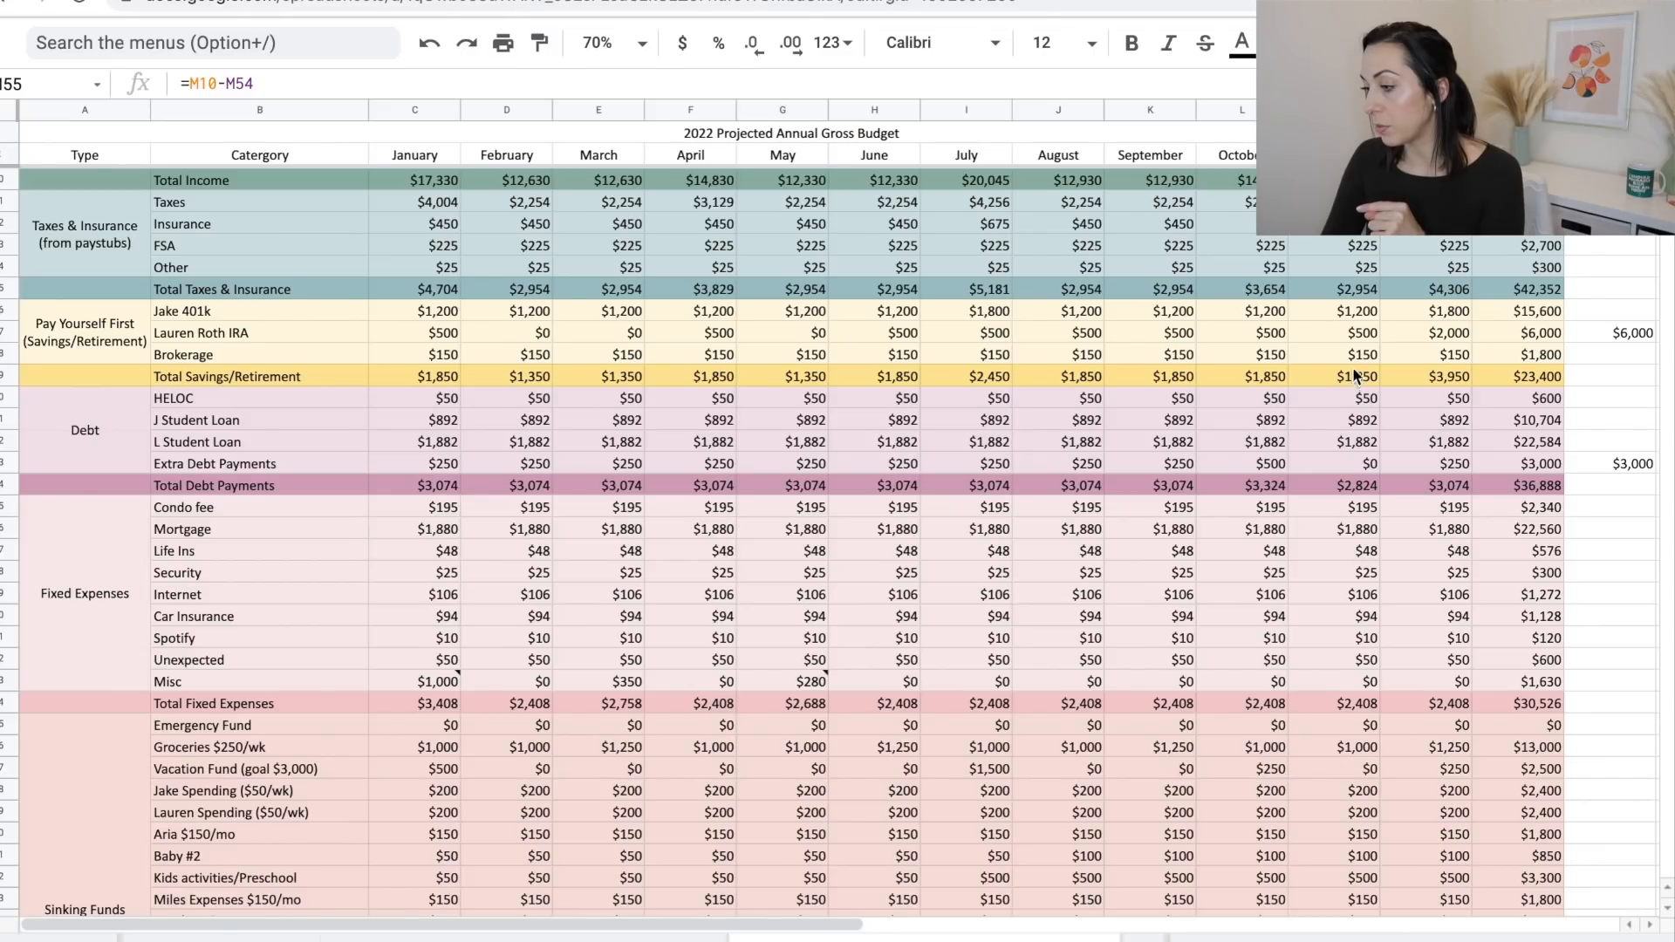
left_click(1353, 339)
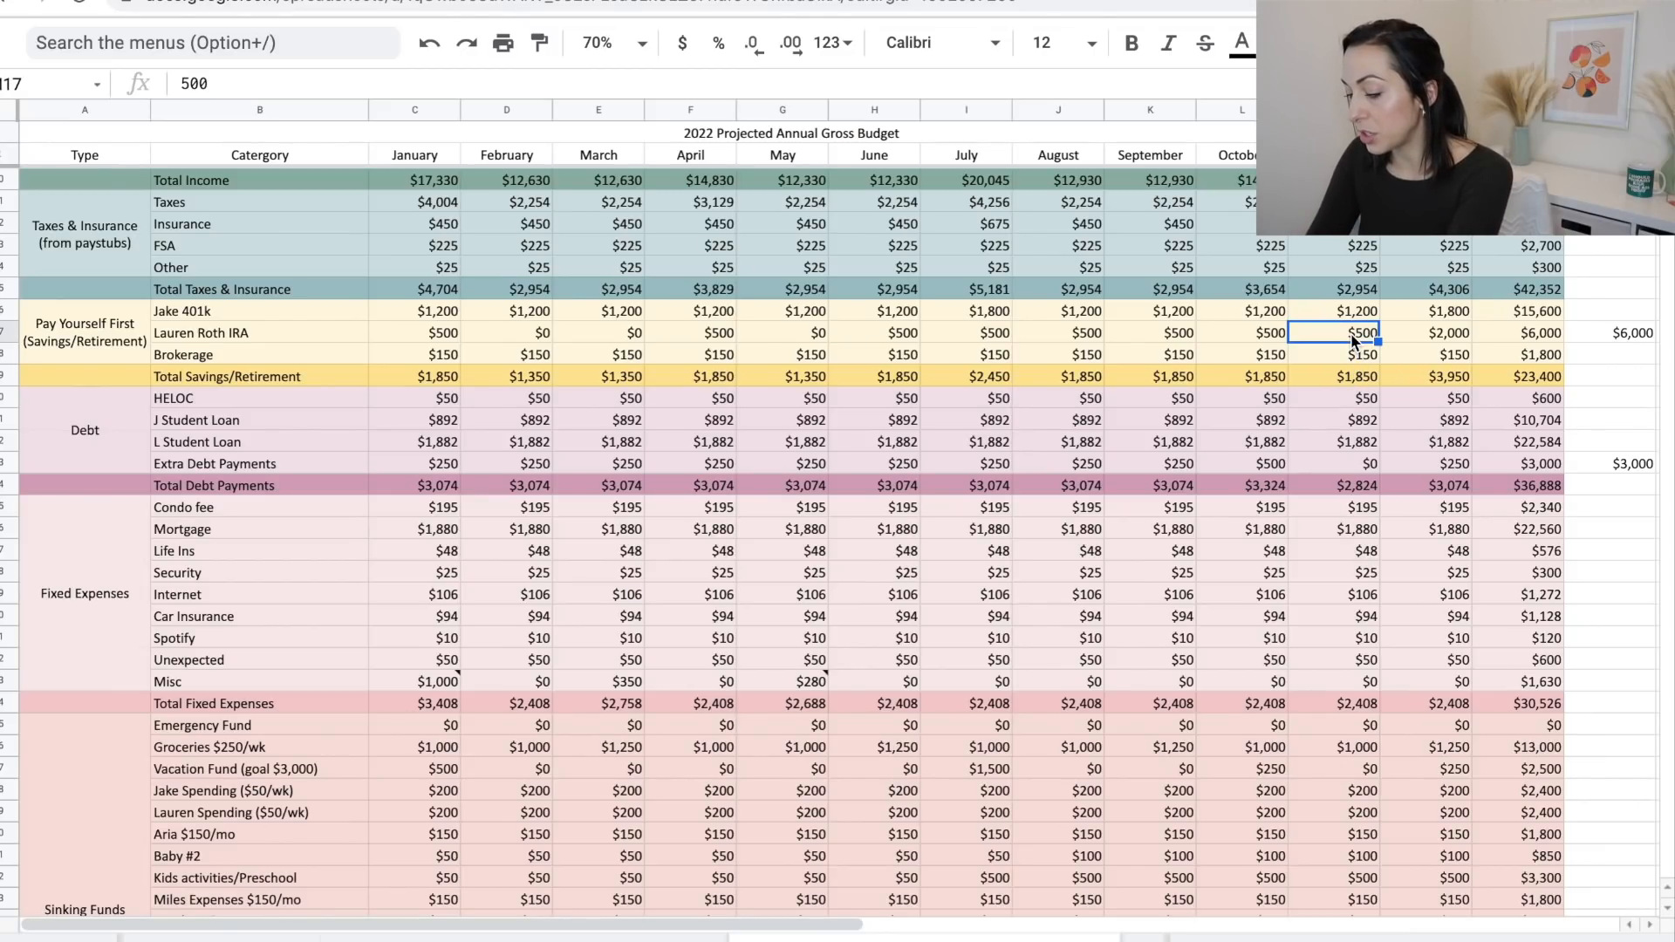
type("100")
key("Return")
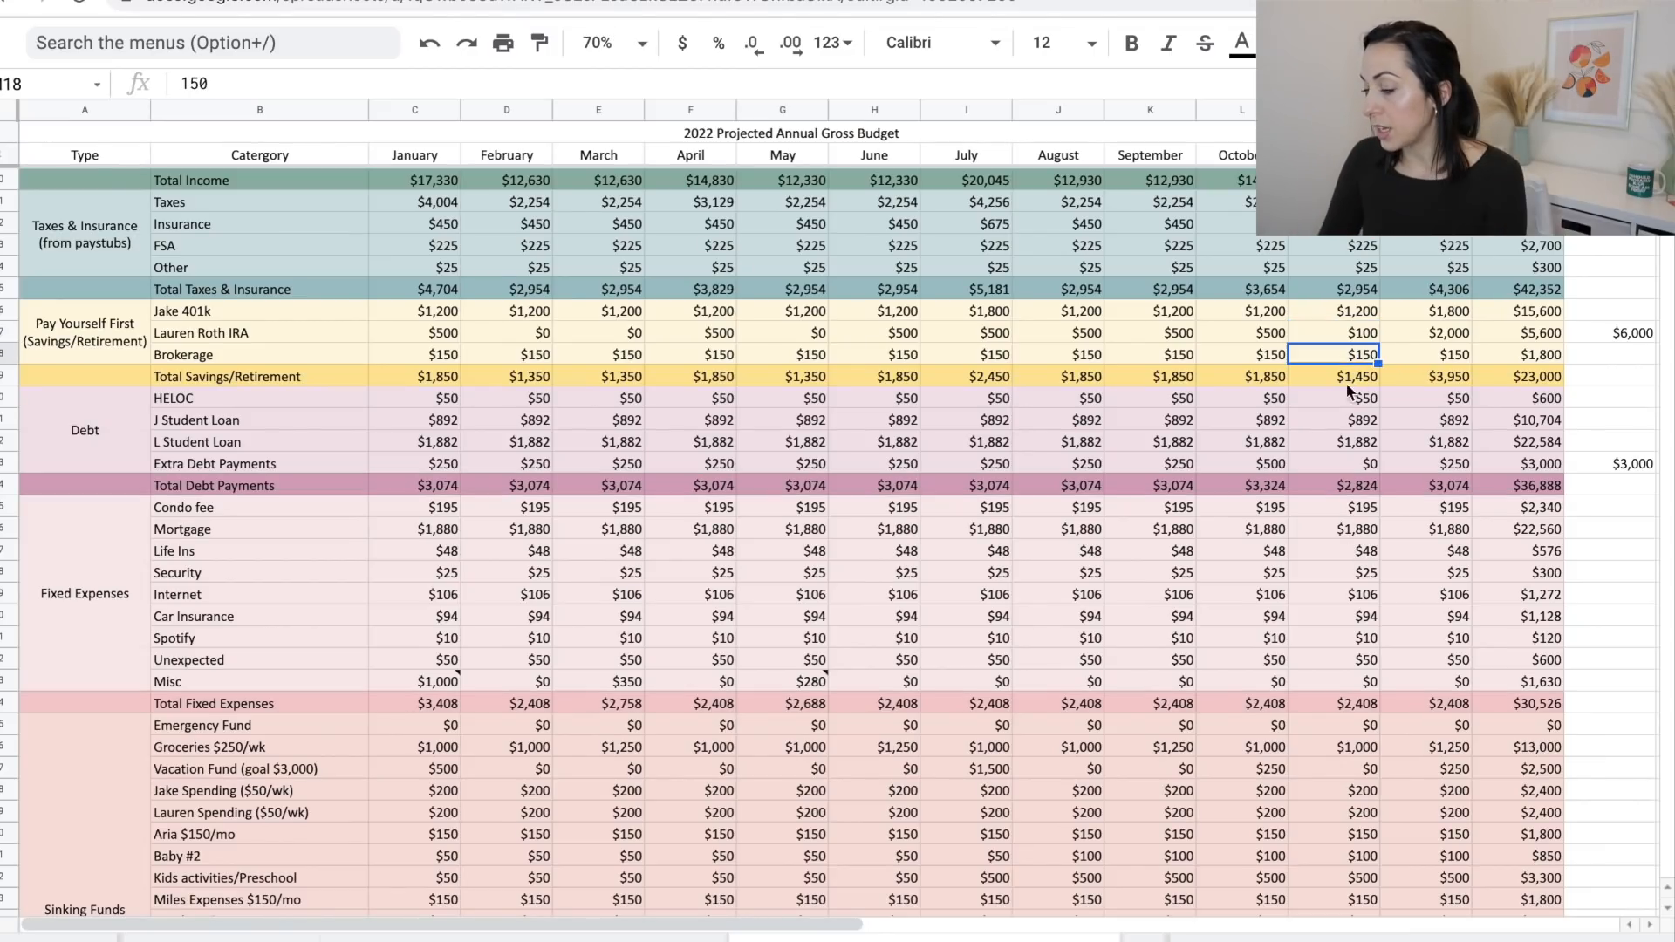
Check the annual Roth IRA total and October's Left to Budget amount, and set the October Roth IRA contribution to 650.
scroll(1344, 437, "down", 6)
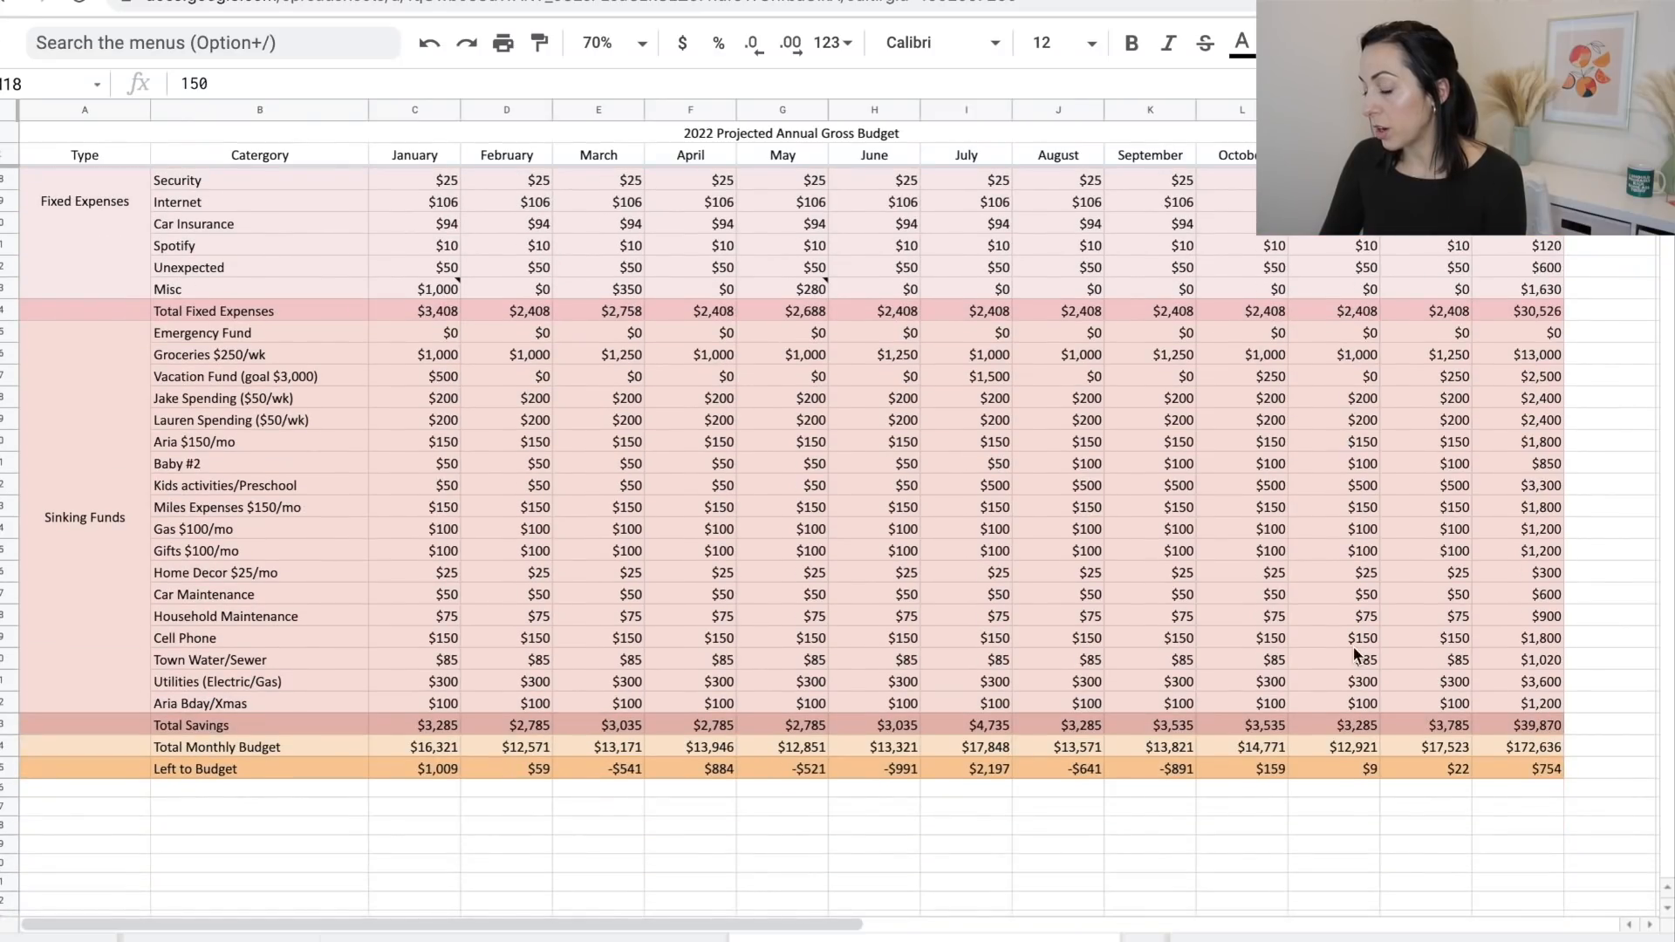
scroll(1356, 698, "up", 6)
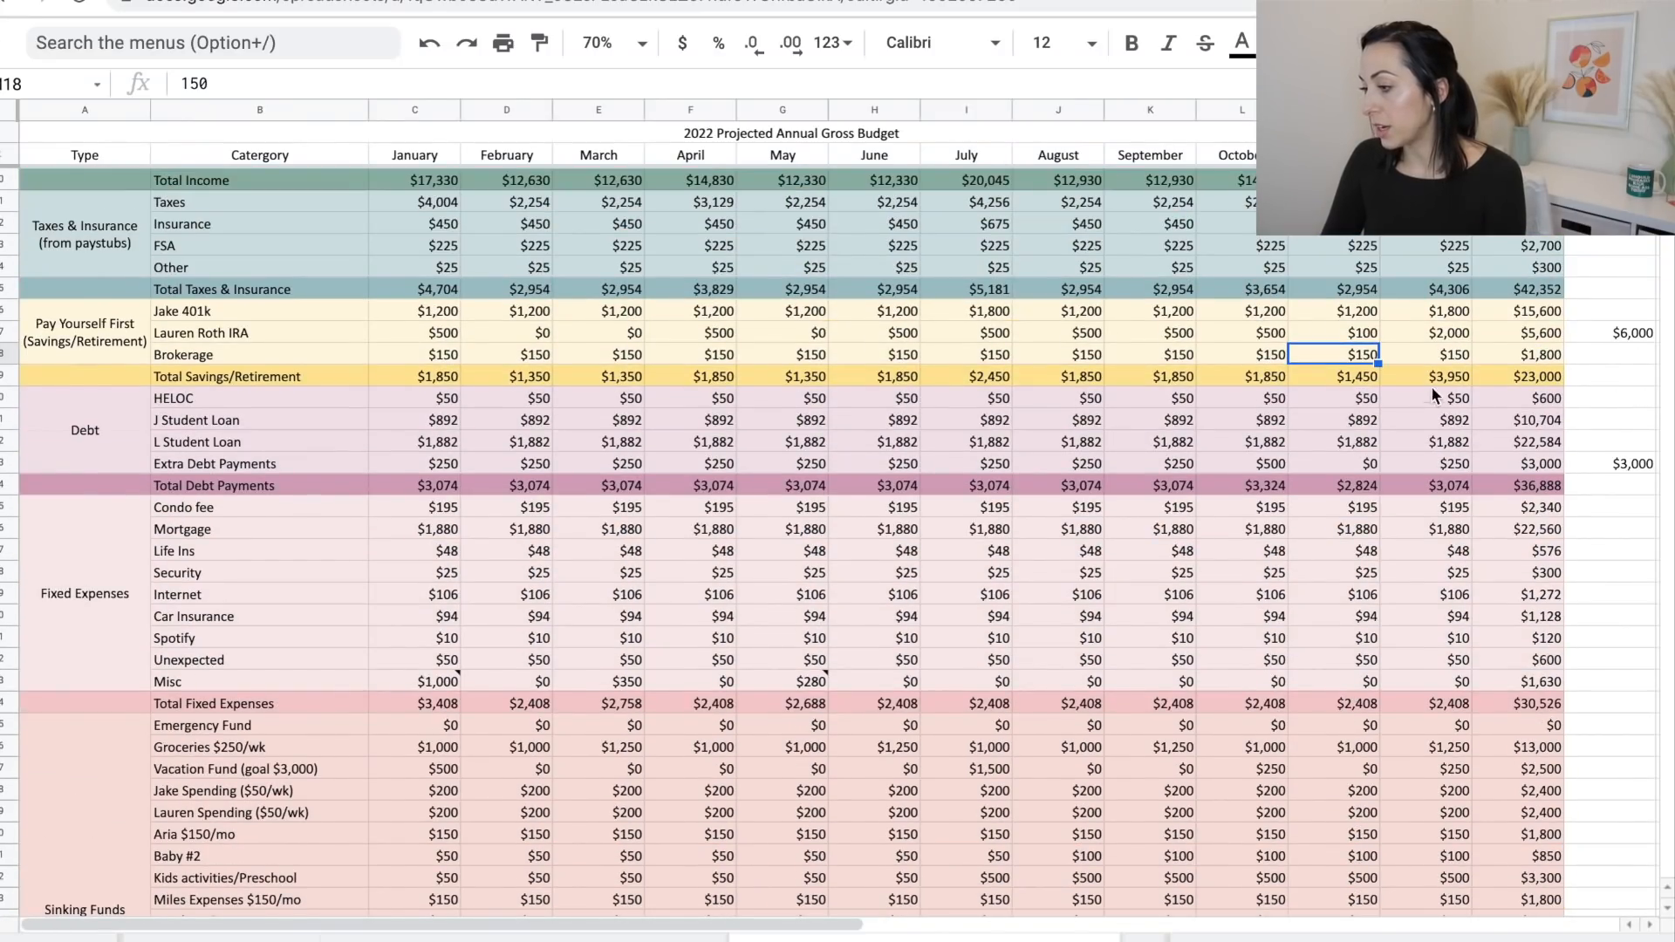
left_click(1553, 336)
left_click(1602, 331)
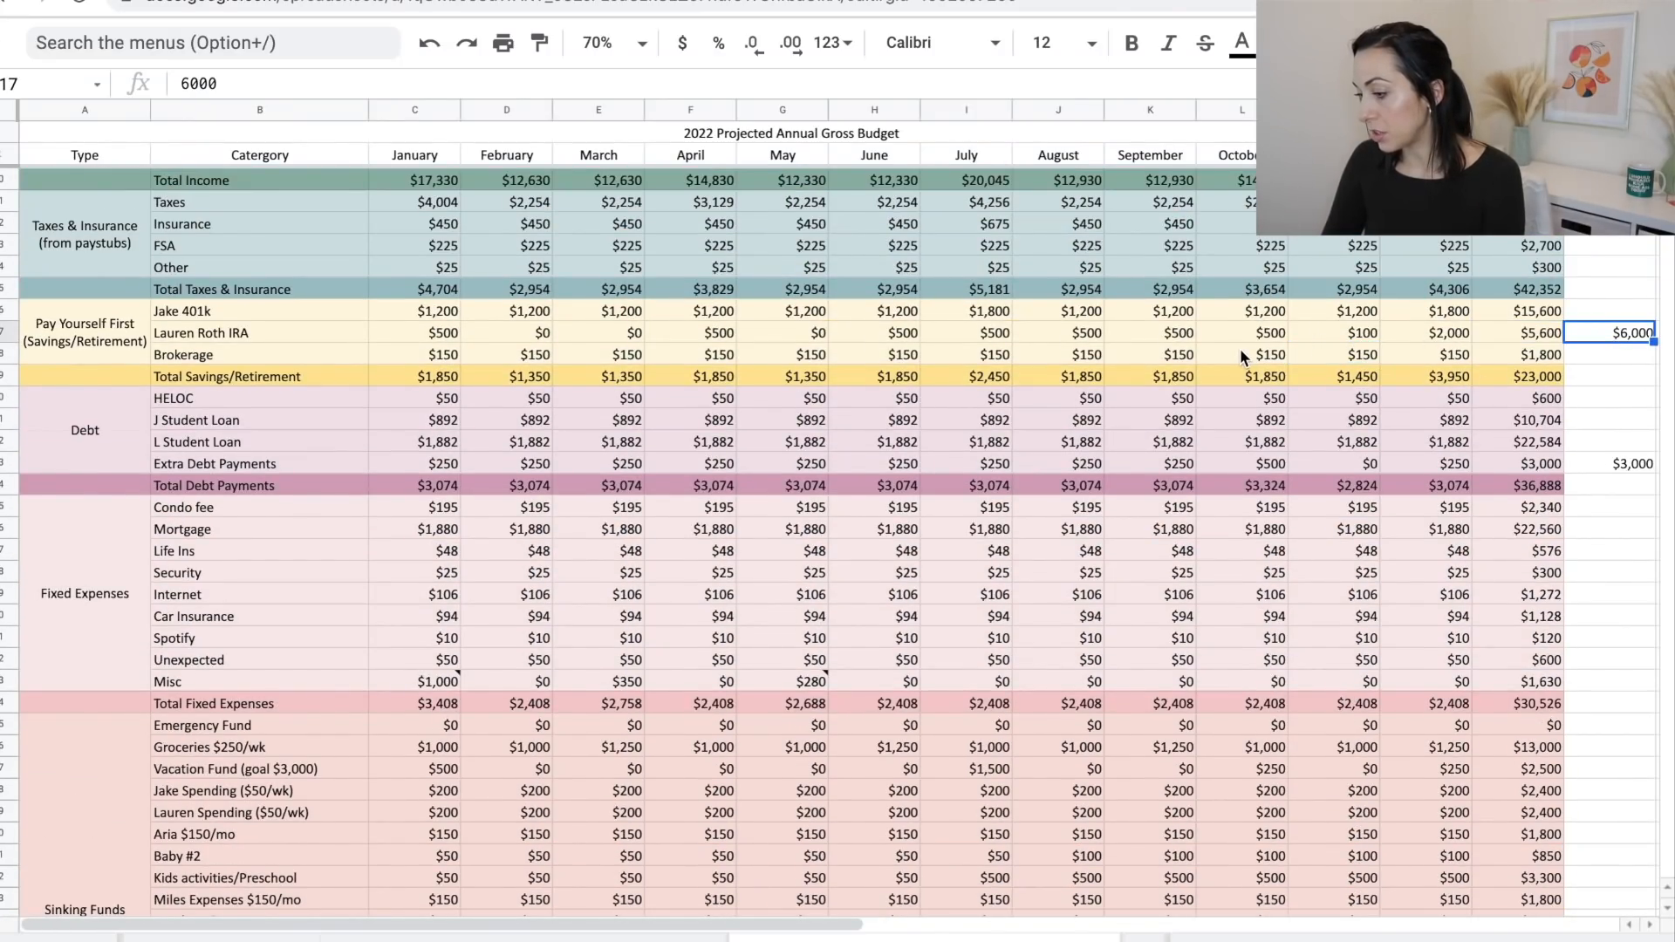
scroll(1240, 353, "down", 5)
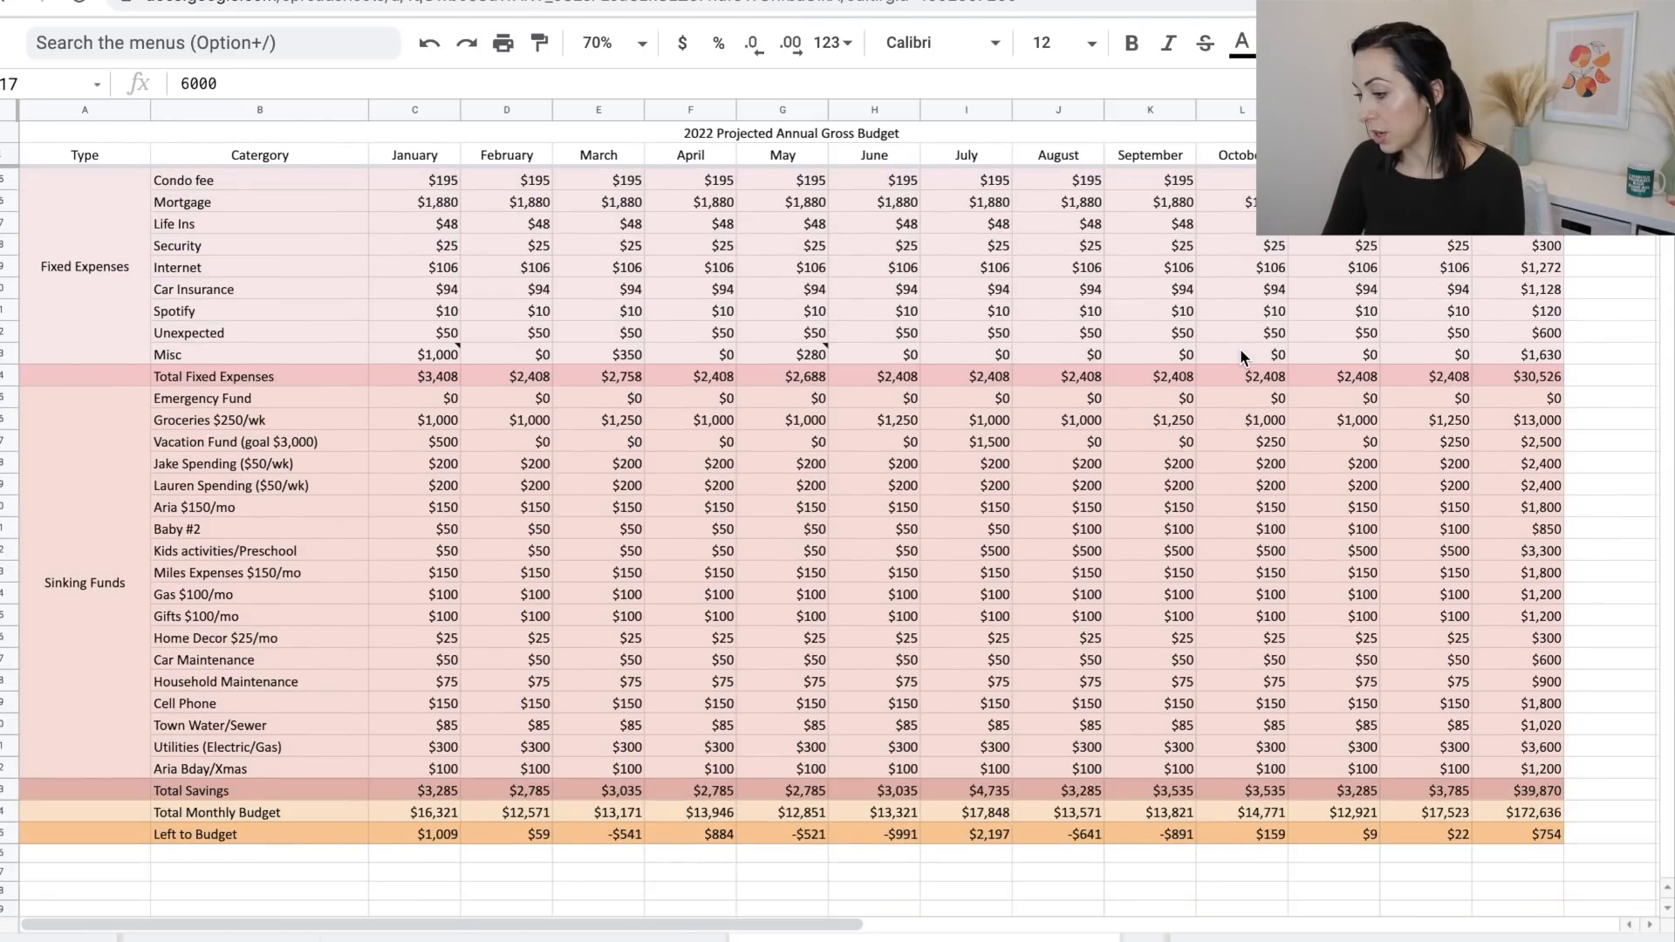
left_click(1264, 839)
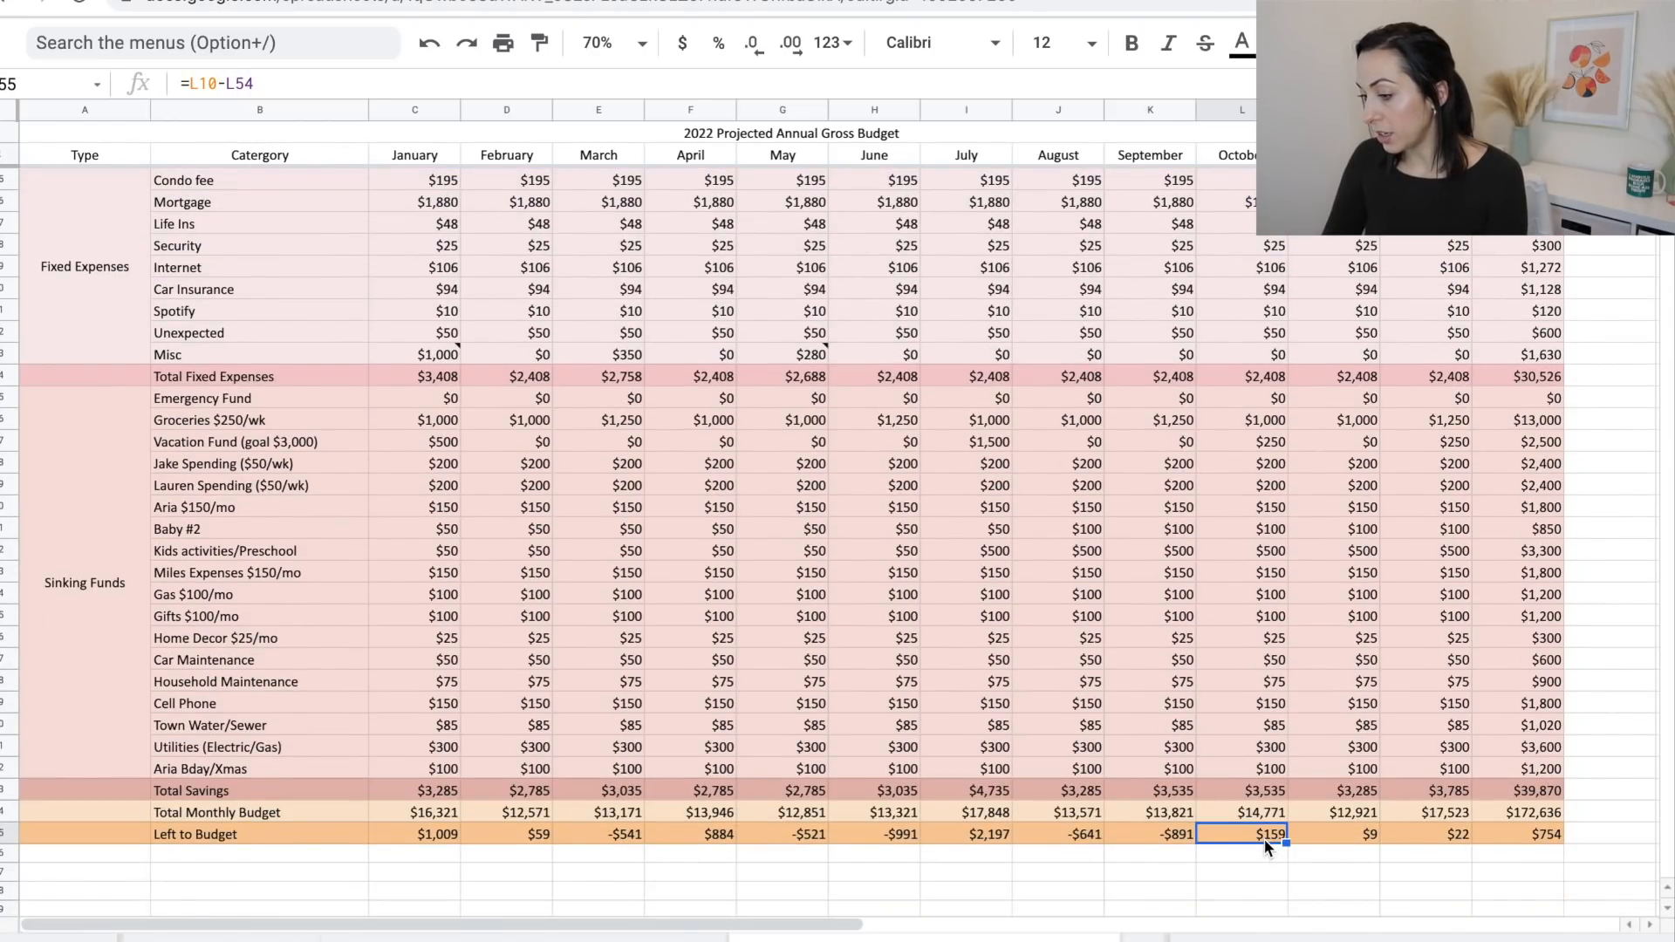
scroll(1264, 839, "up", 5)
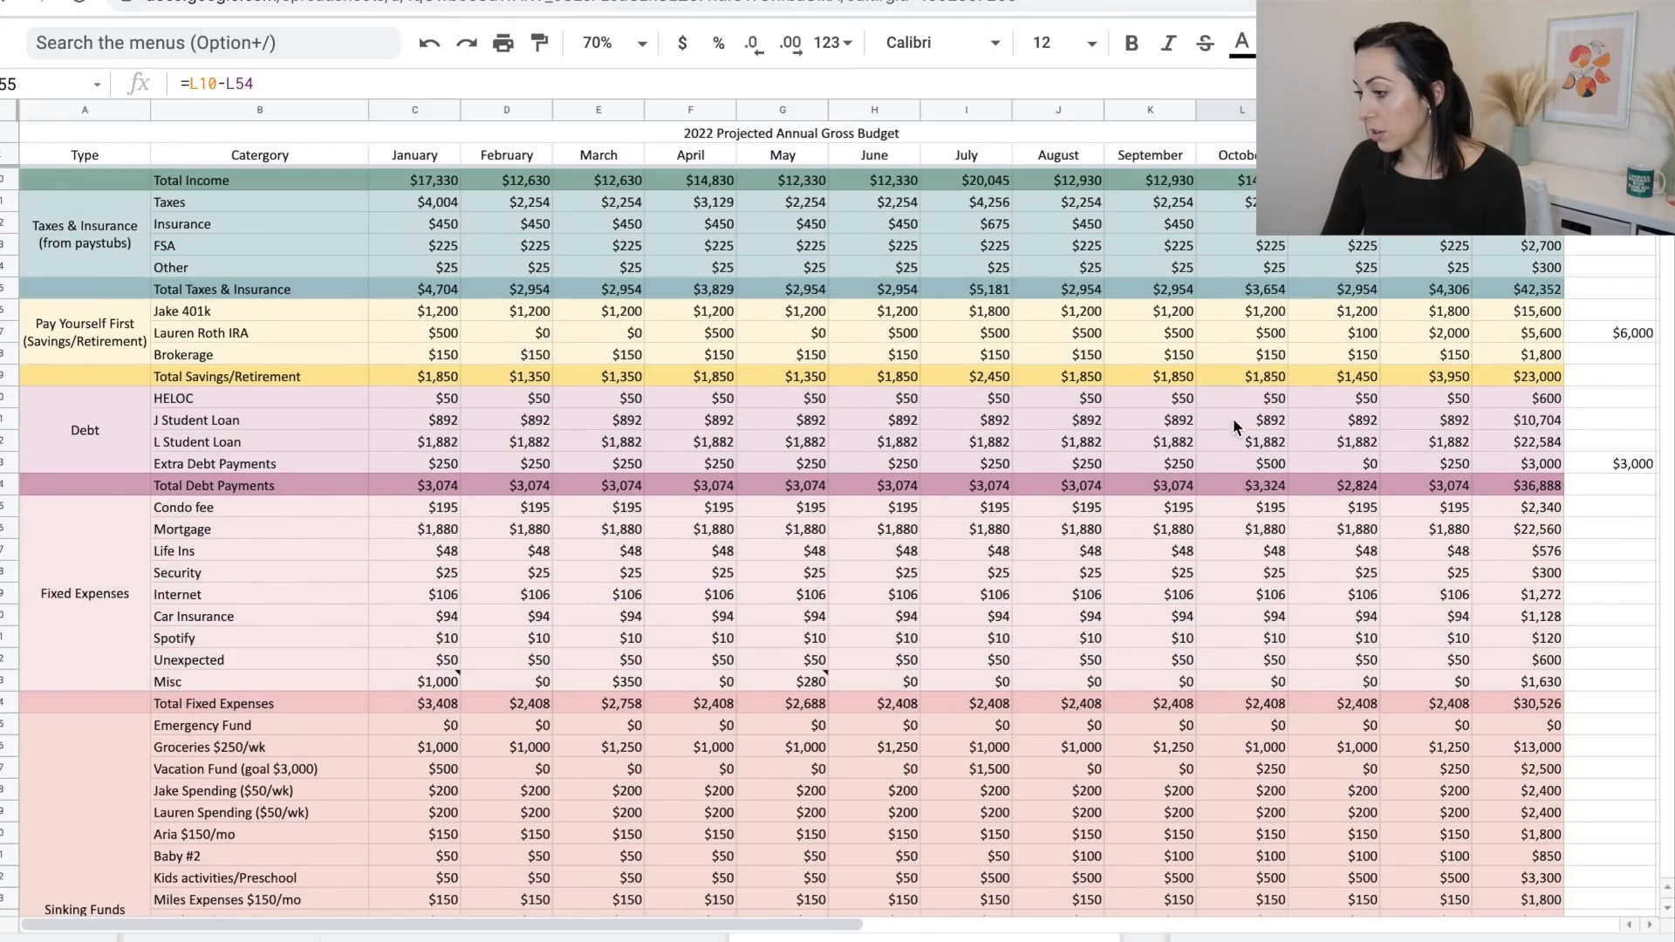
left_click(1243, 333)
type("65")
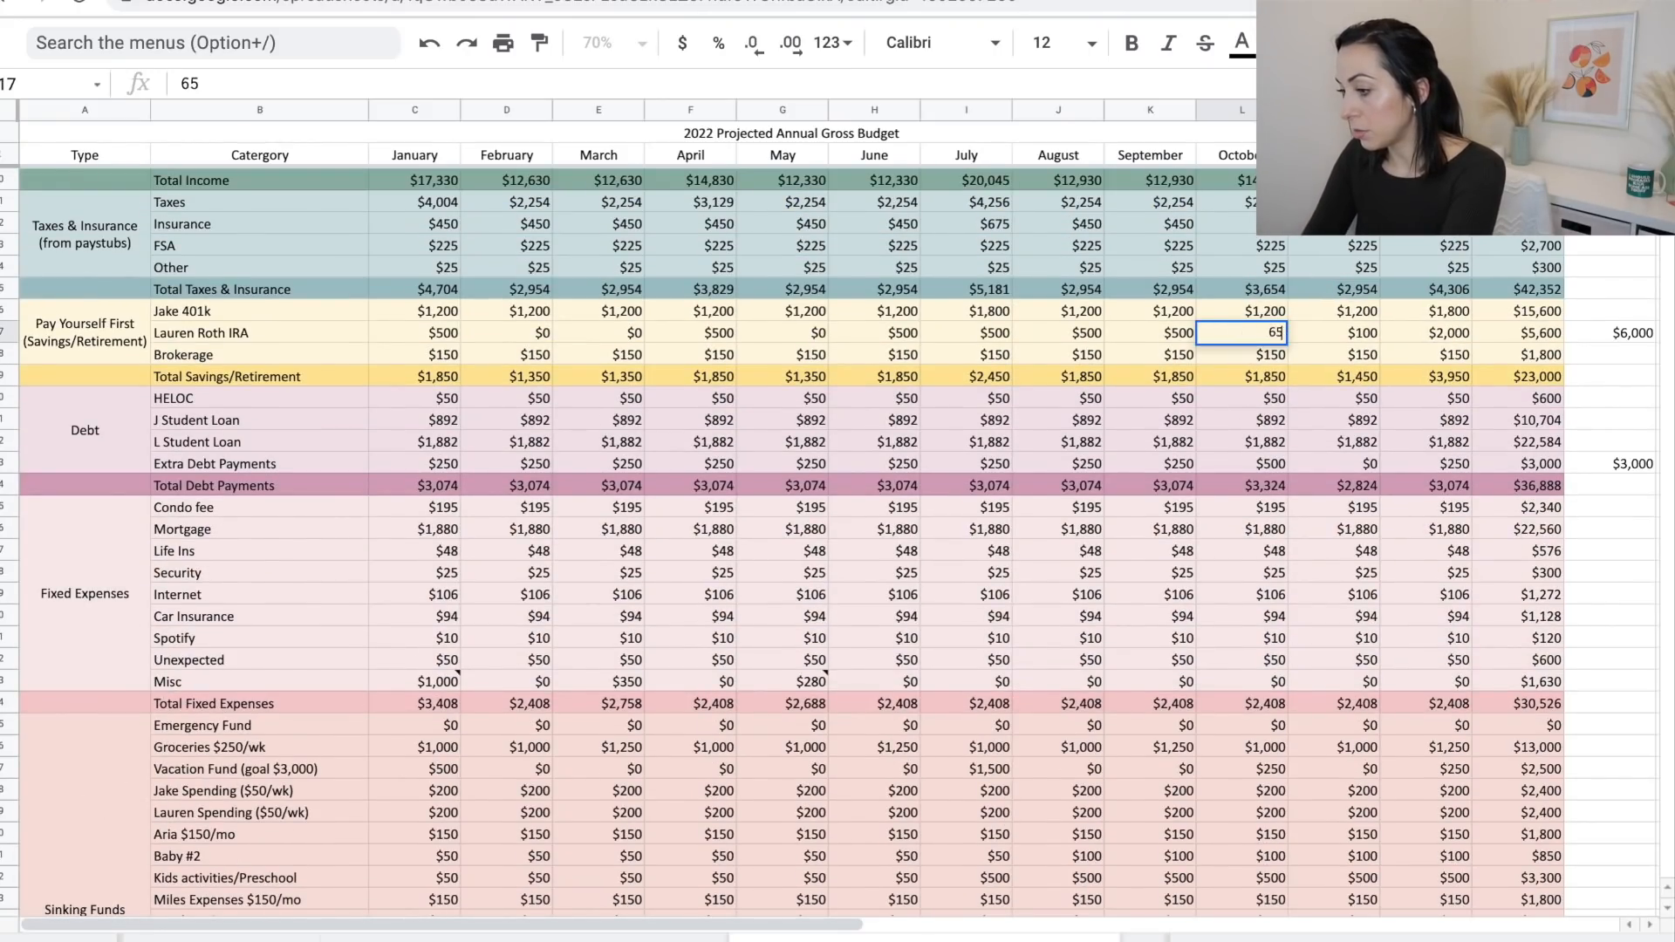
type("0")
key("Return")
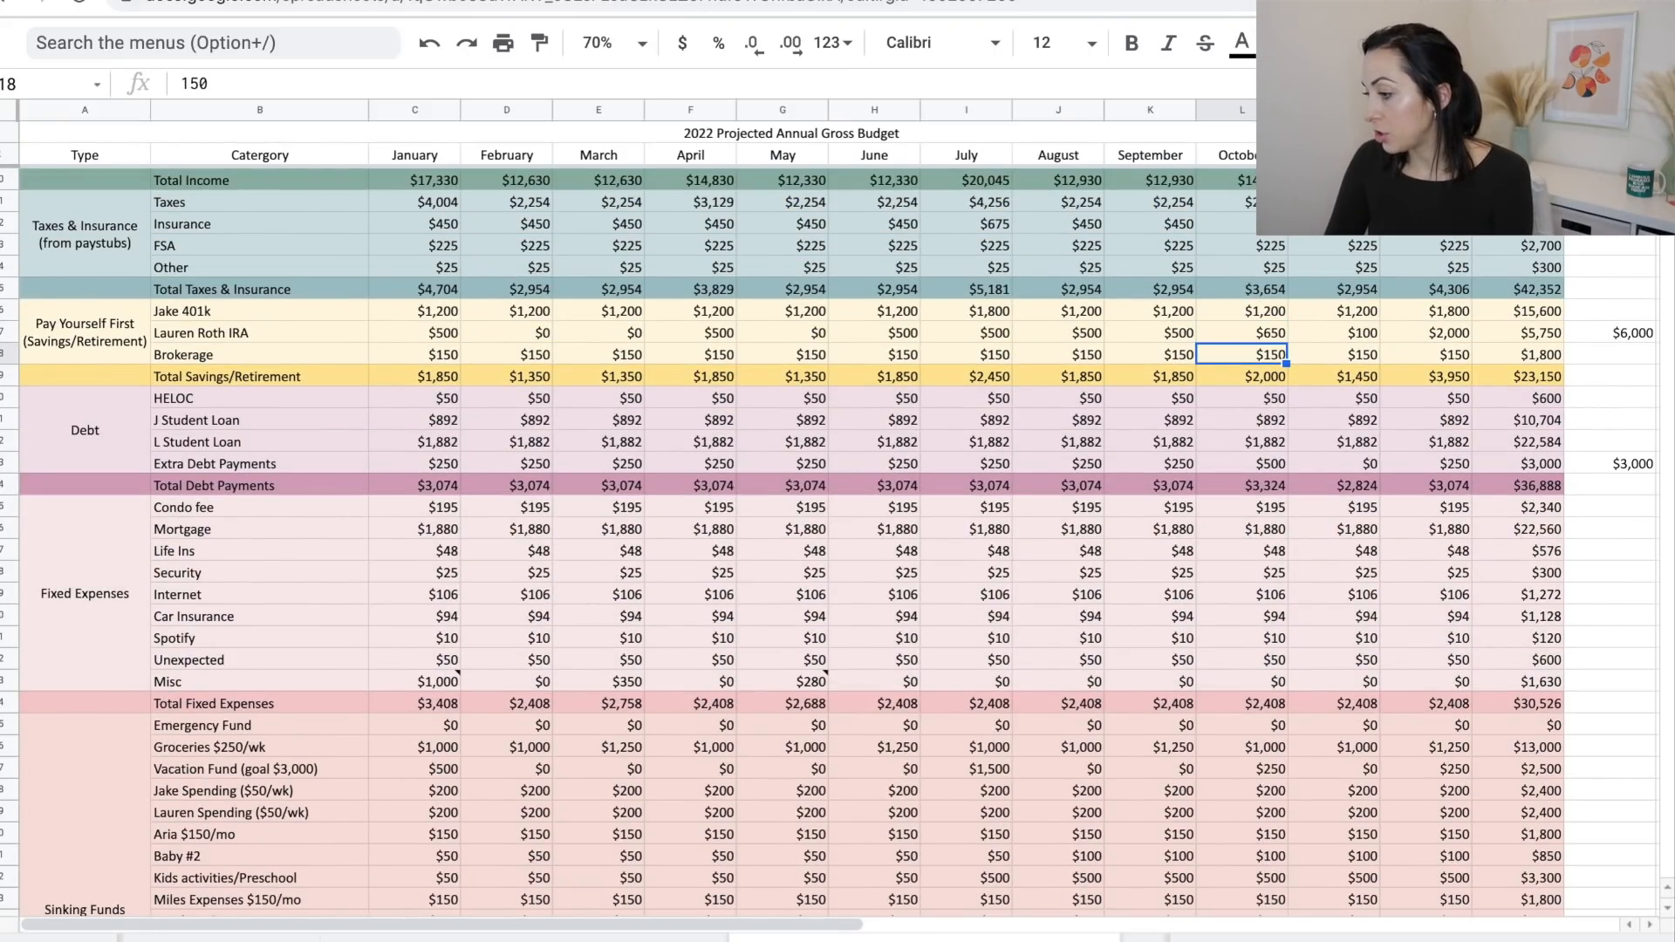
Check July's Left to Budget amount, set the July Roth IRA contribution to 750 and check the annual Roth IRA total.
scroll(1248, 349, "down", 5)
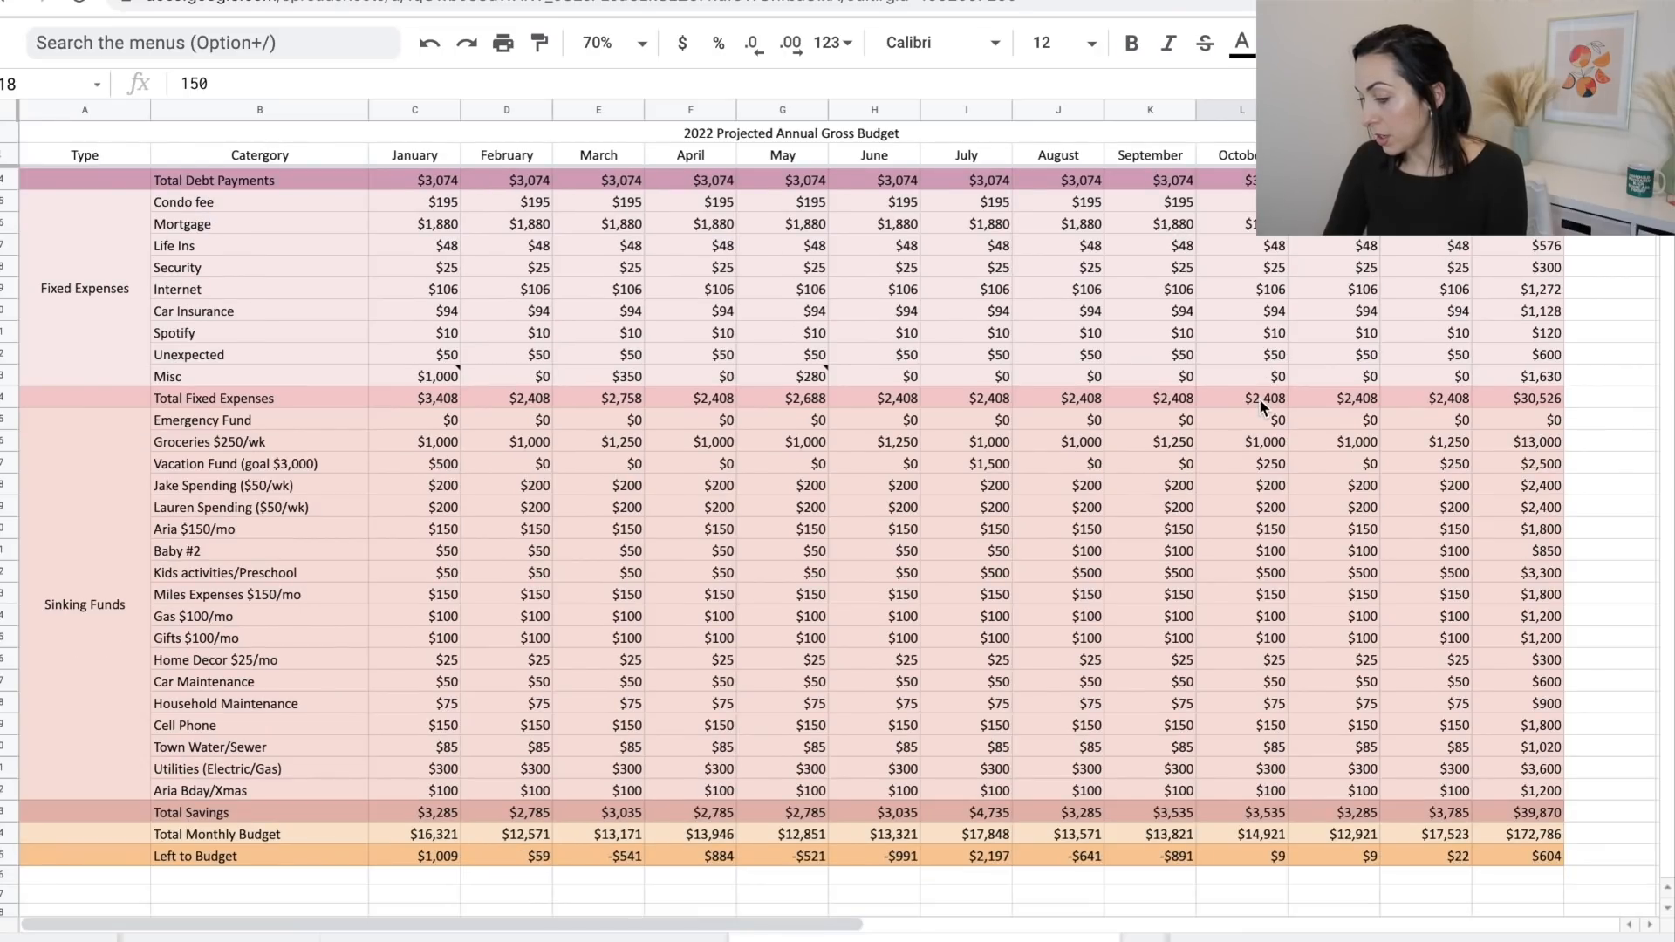
left_click(983, 855)
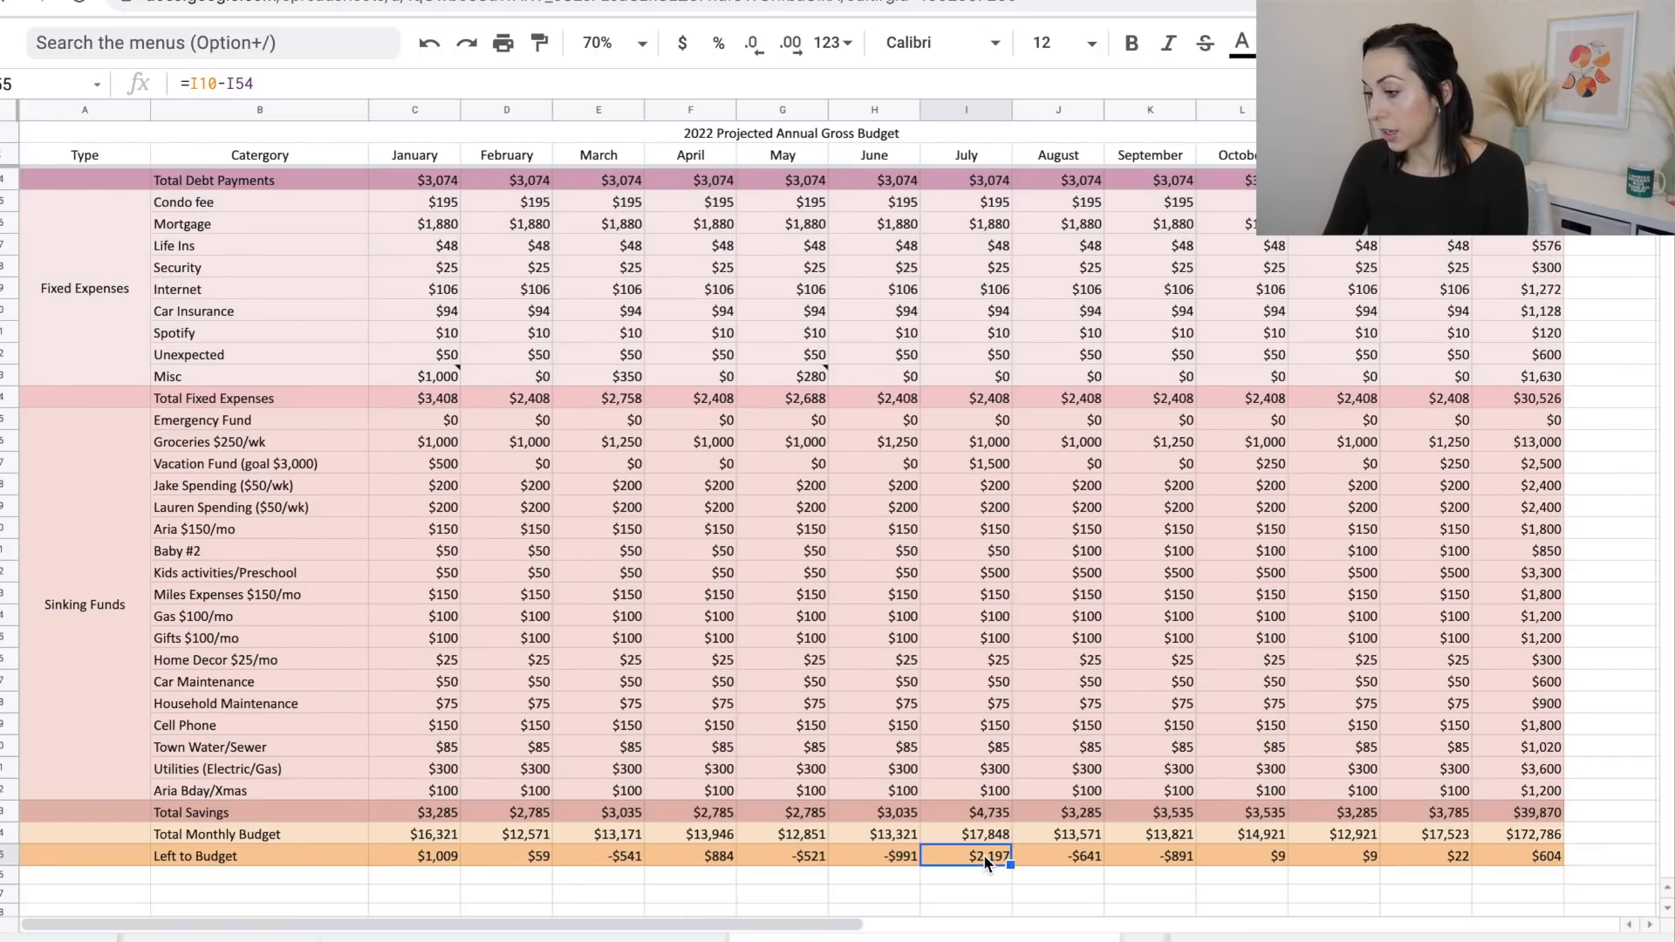
scroll(982, 855, "up", 5)
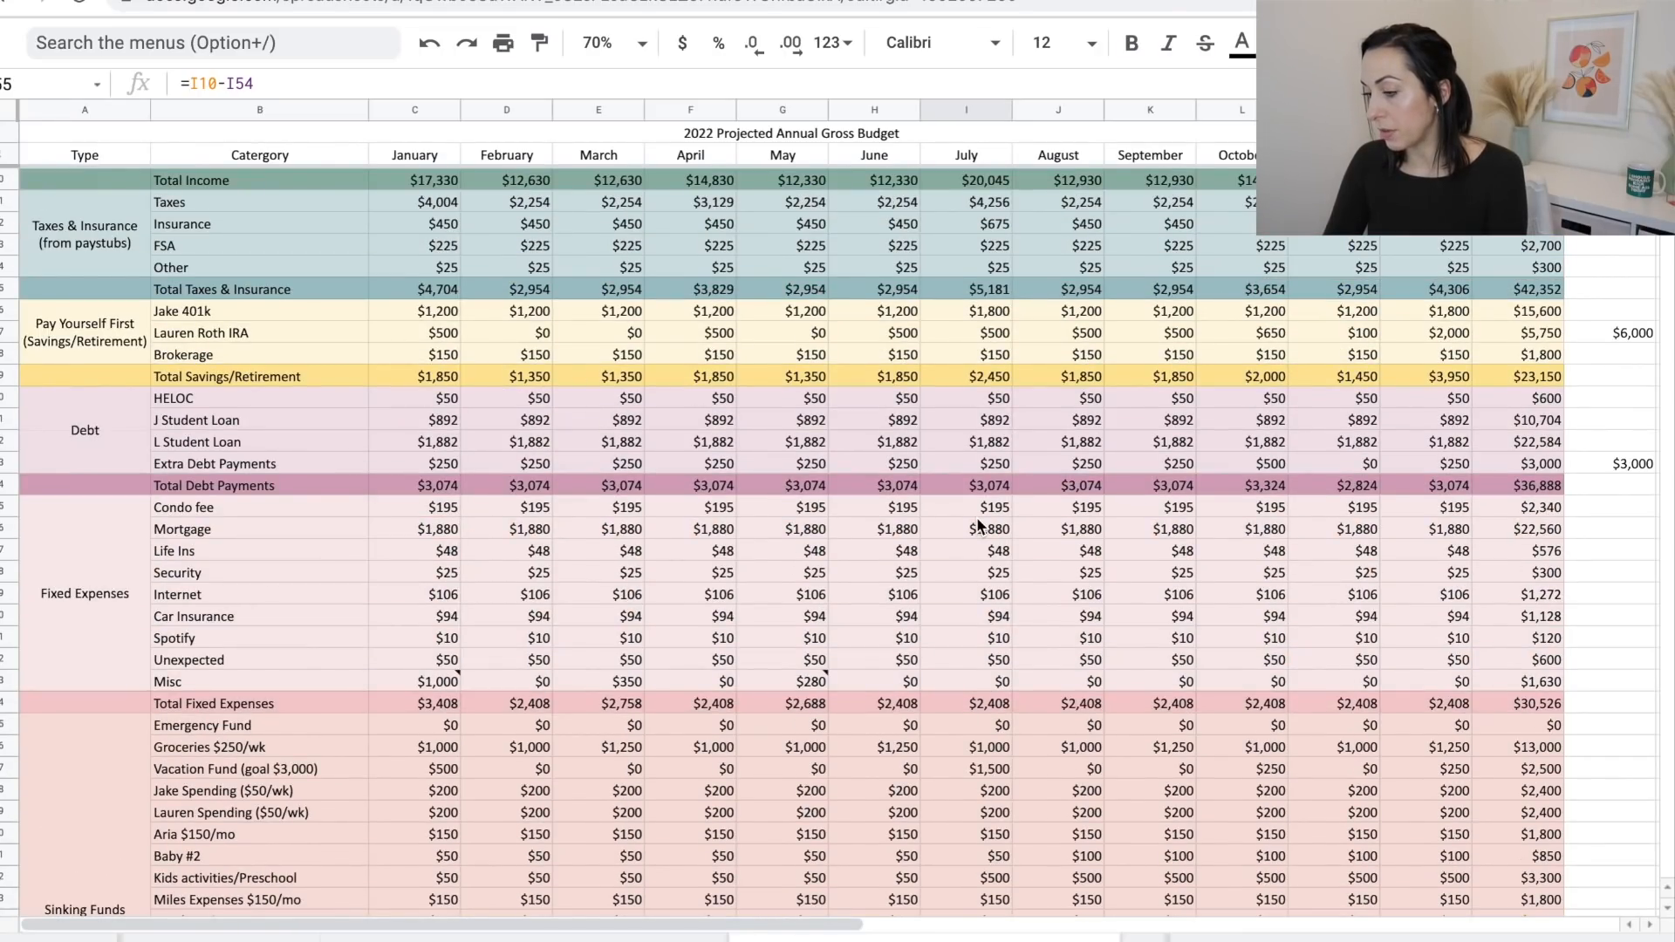
scroll(976, 517, "down", 6)
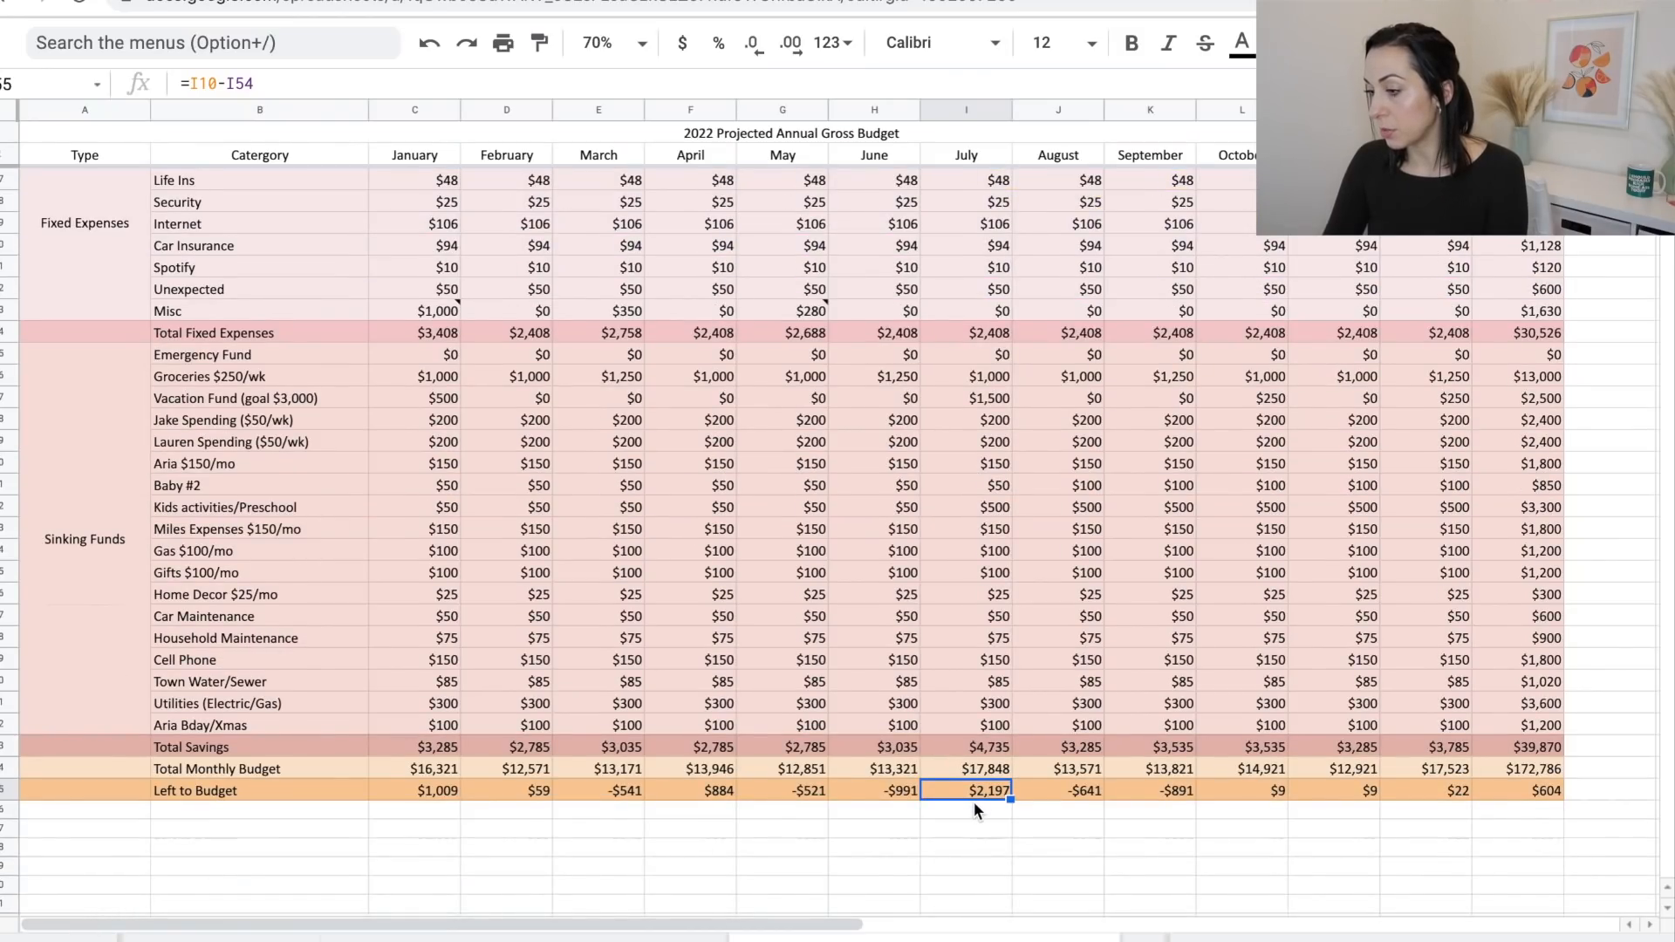
scroll(973, 803, "up", 6)
left_click(986, 339)
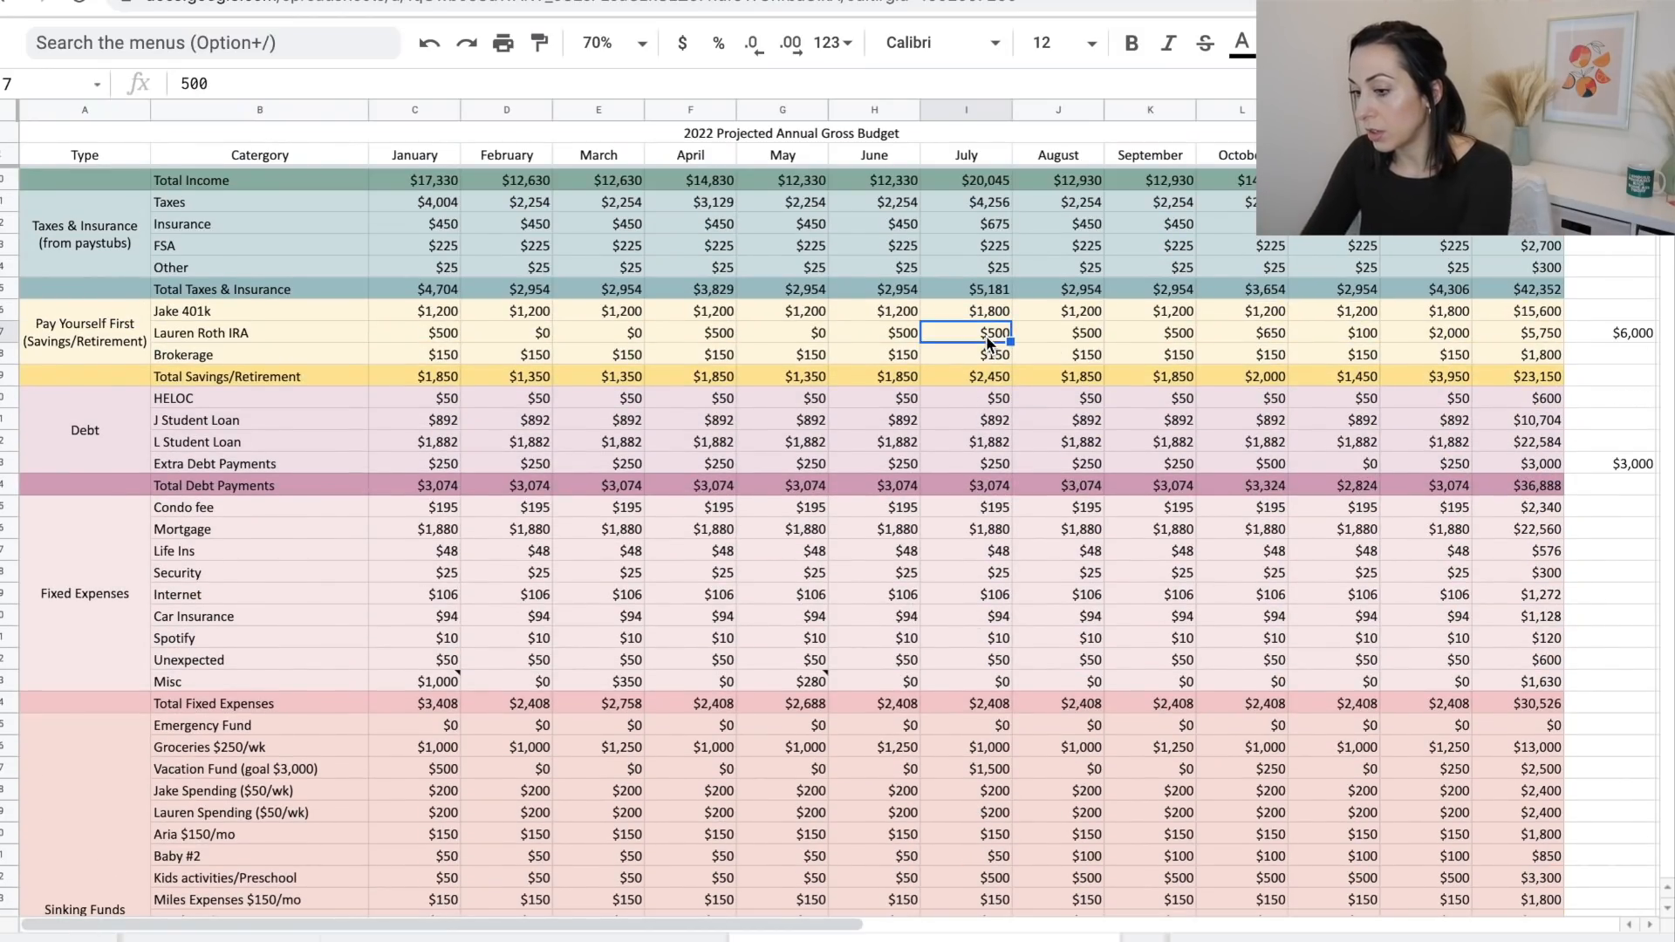
type("750")
key("Return")
left_click(1544, 336)
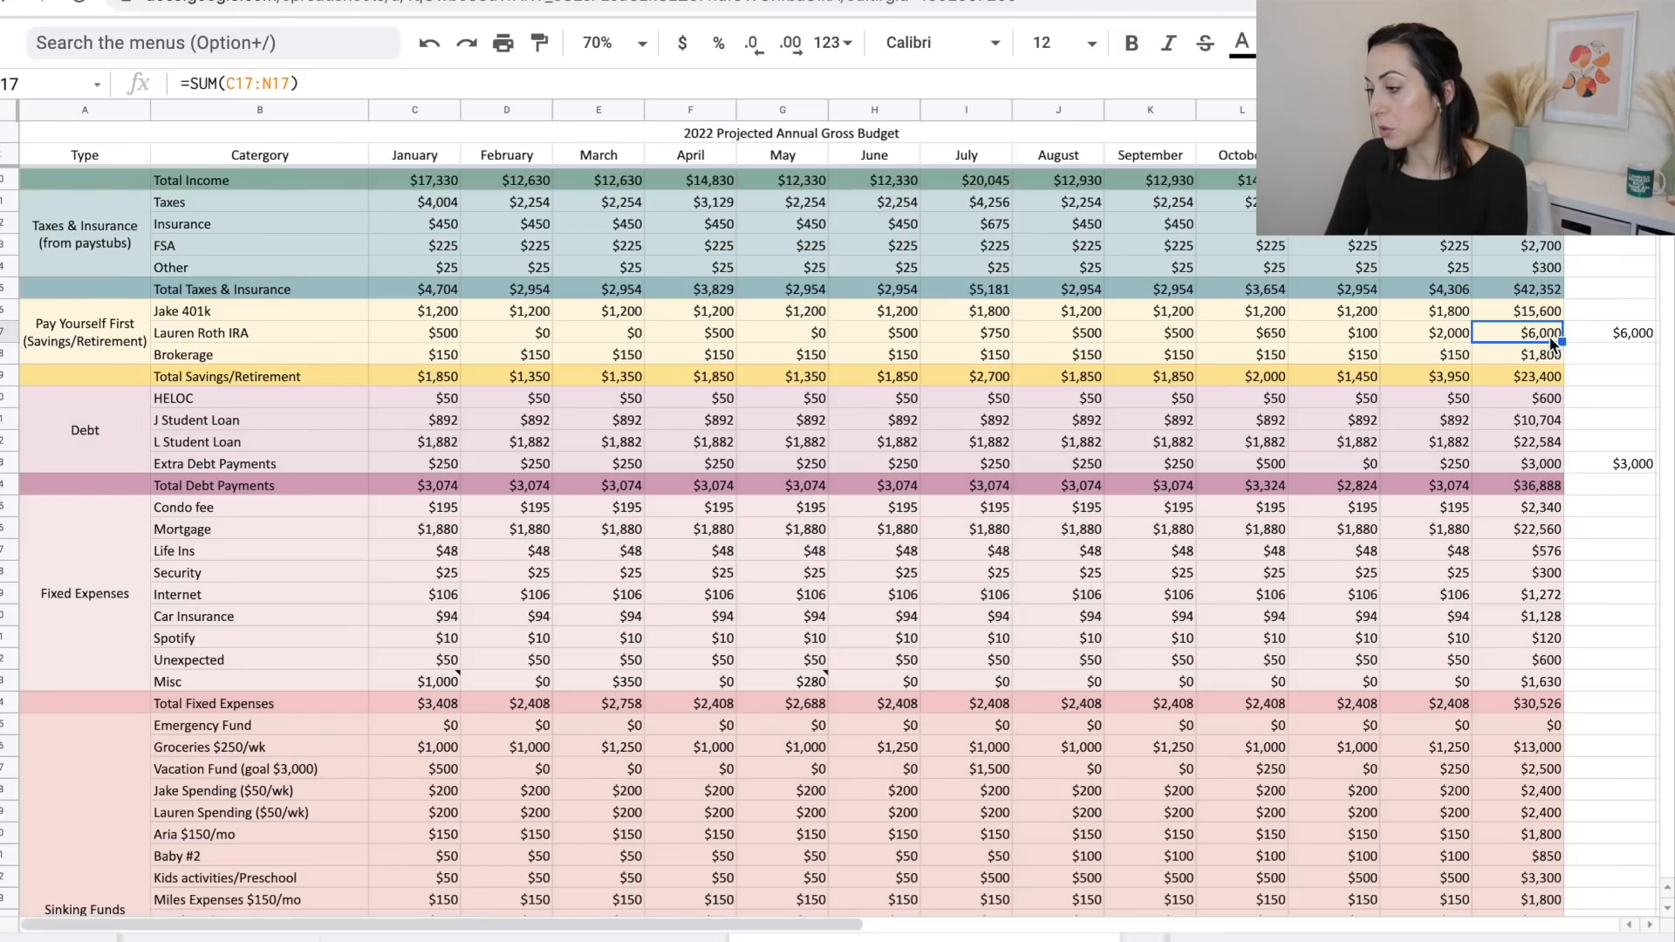
Review Left to Budget for the full year and the months back to September, and set the September Roth IRA contribution to 0.
scroll(1551, 343, "down", 5)
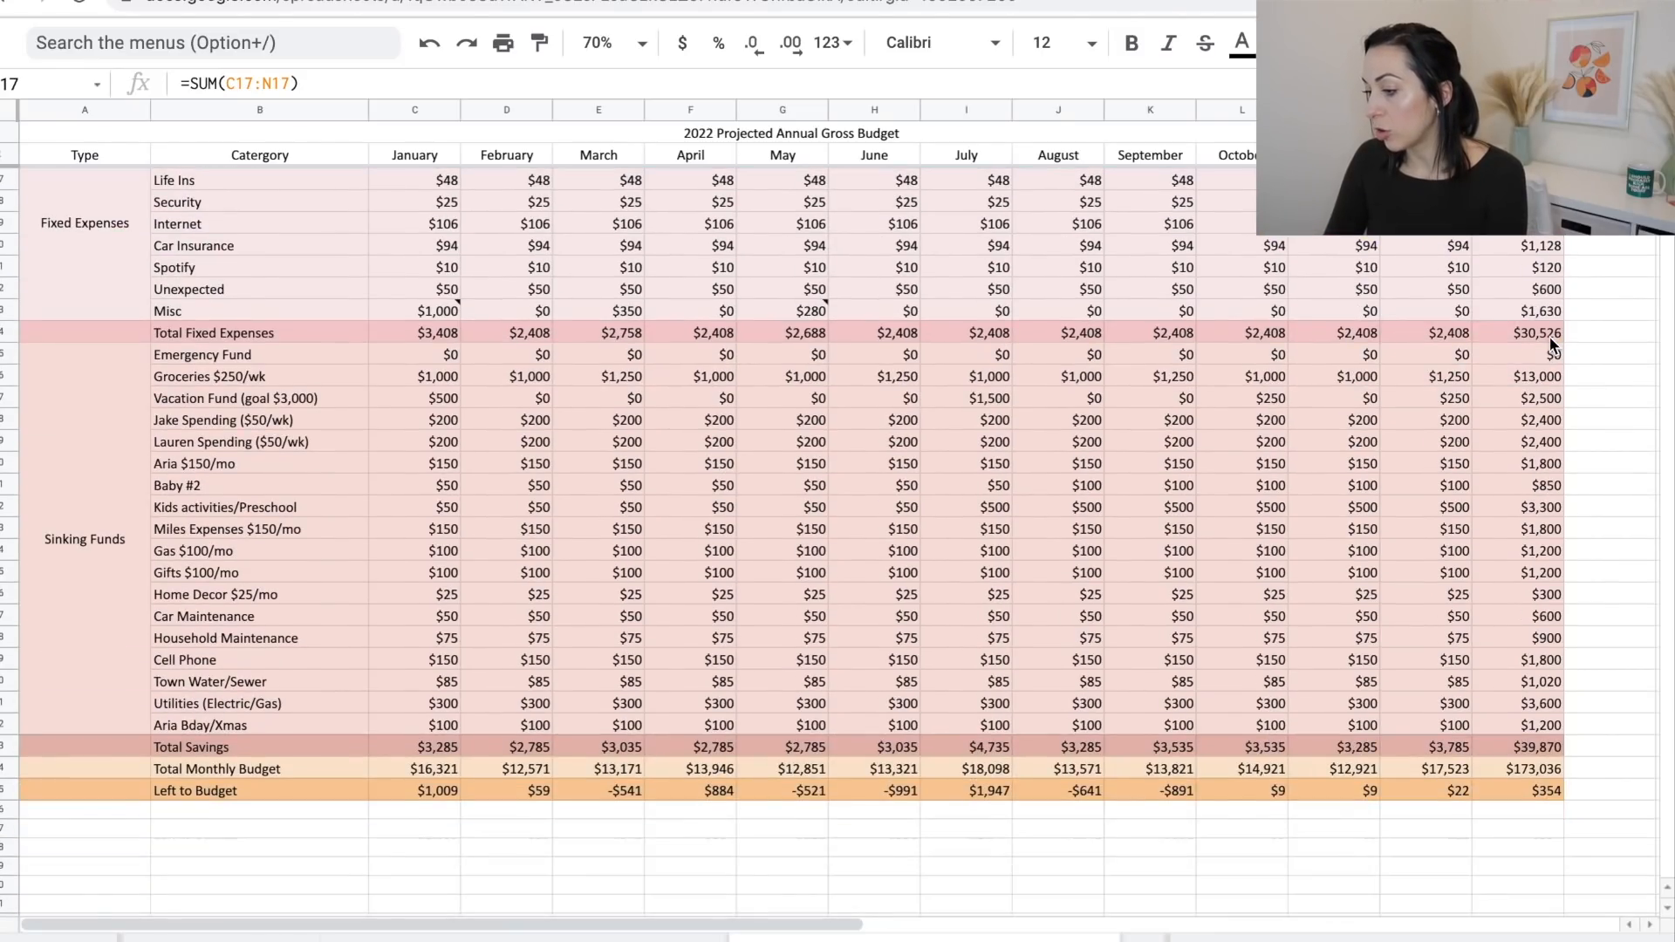
left_click(1516, 792)
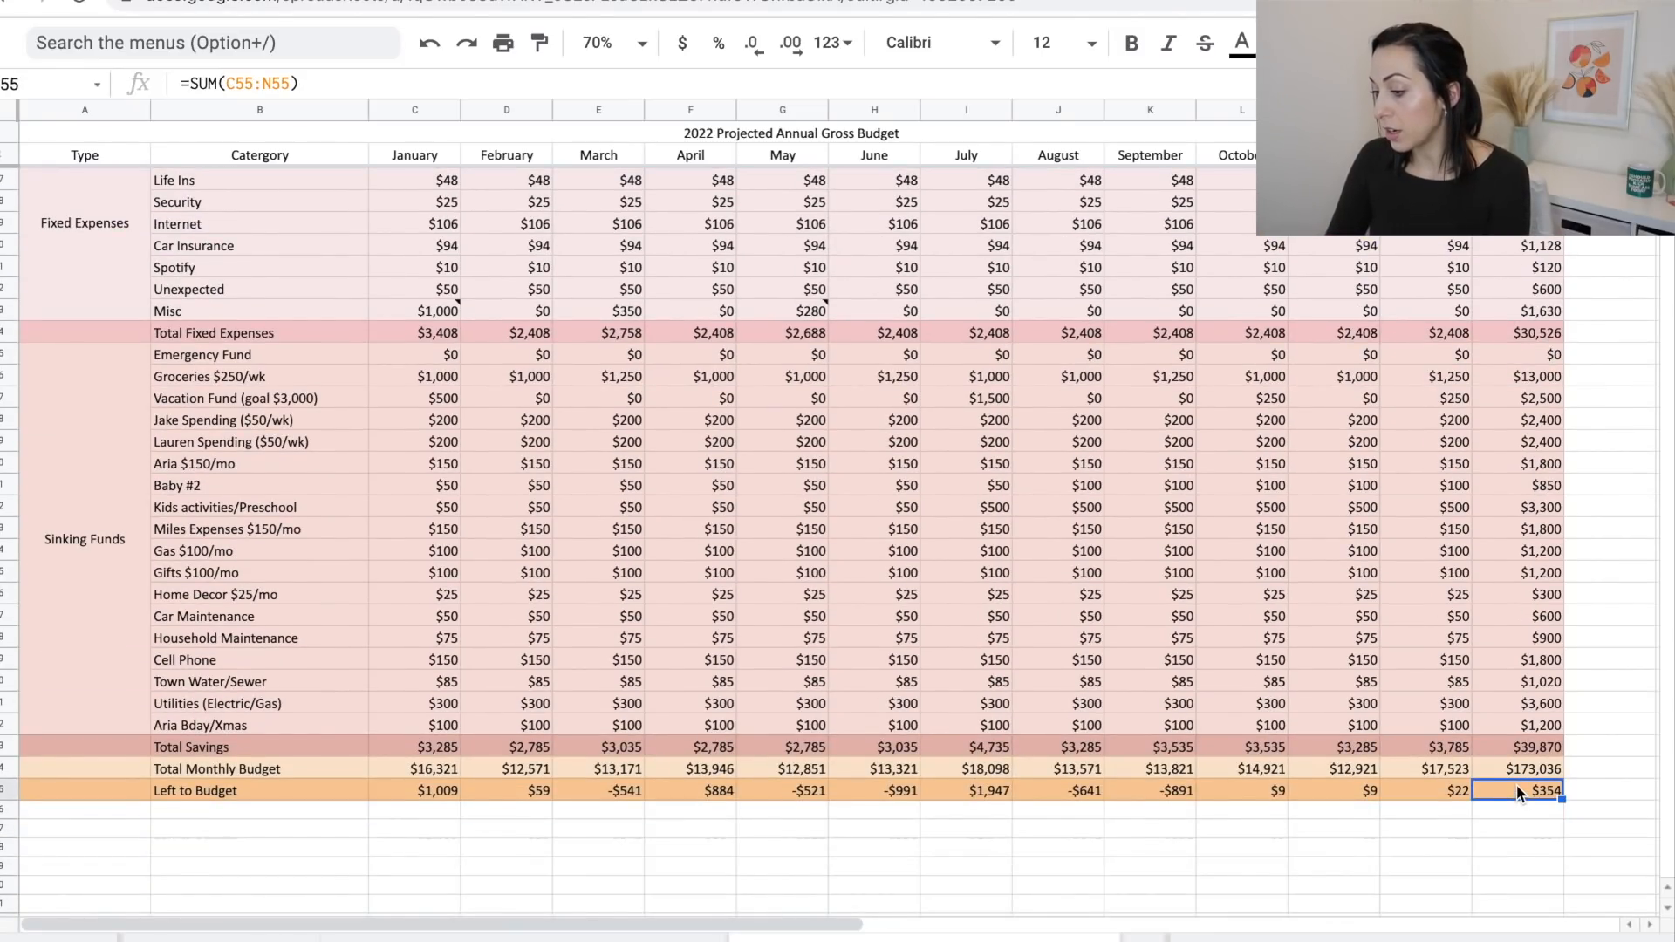
left_click(1404, 783)
key("Left")
key("Left")
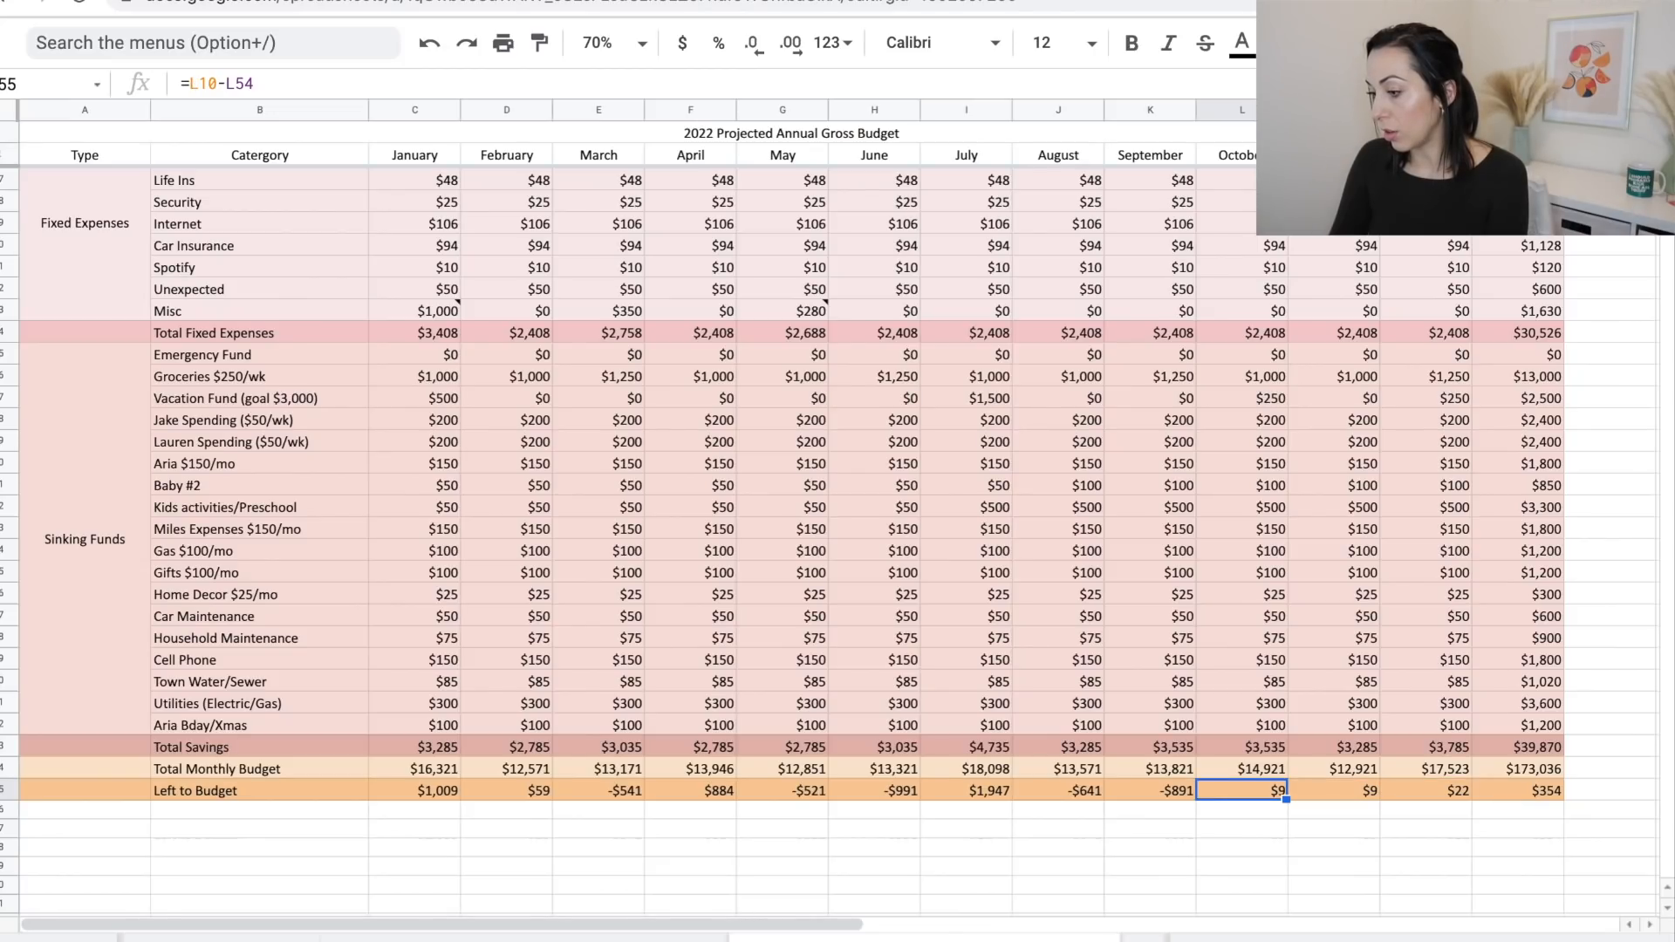
key("Left")
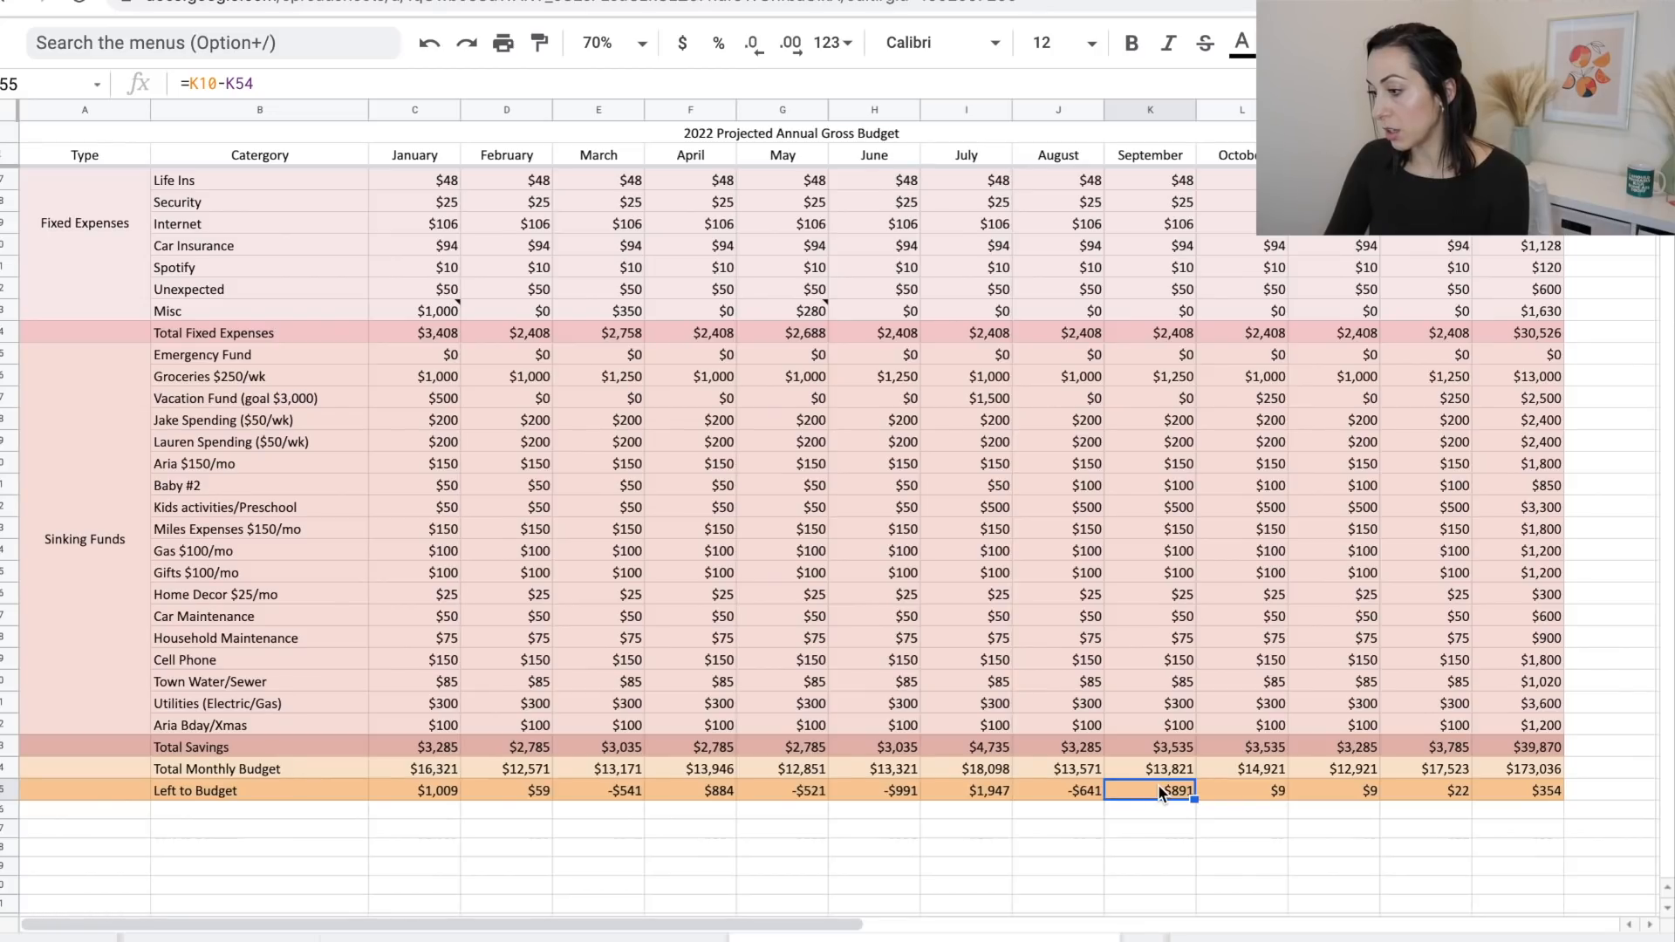
scroll(1158, 784, "up", 5)
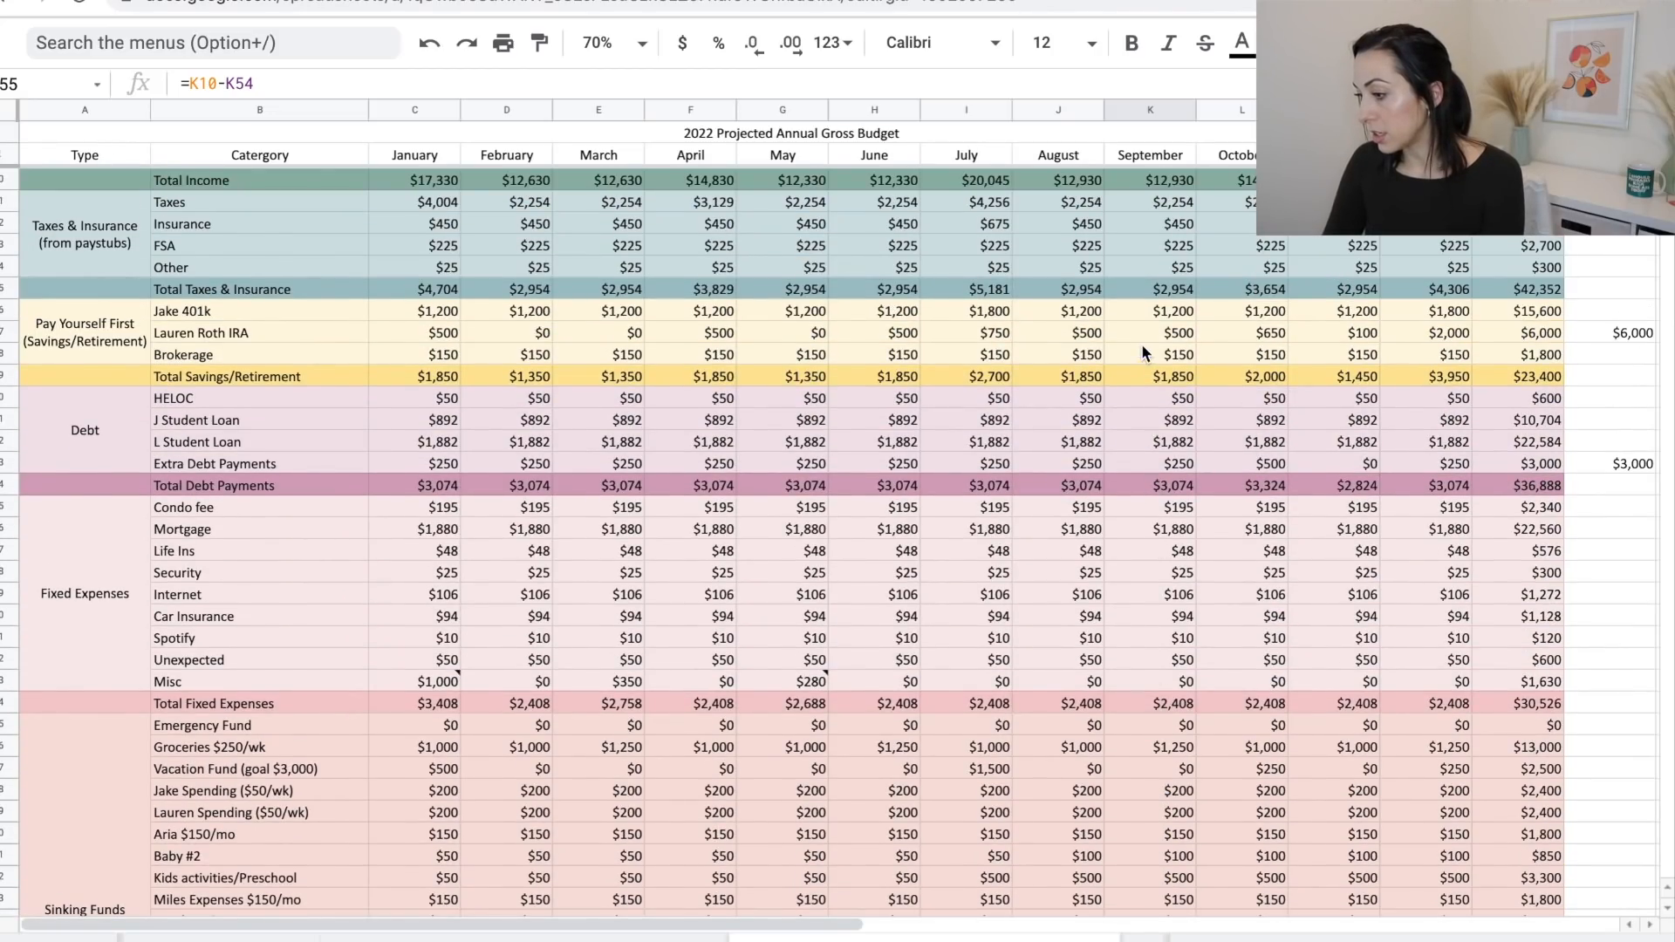
left_click(1140, 333)
type("0")
key("Return")
Set the September extra debt payment to 0 and check September's Left to Budget amount.
left_click(1176, 465)
type("0")
key("Return")
scroll(1169, 490, "down", 7)
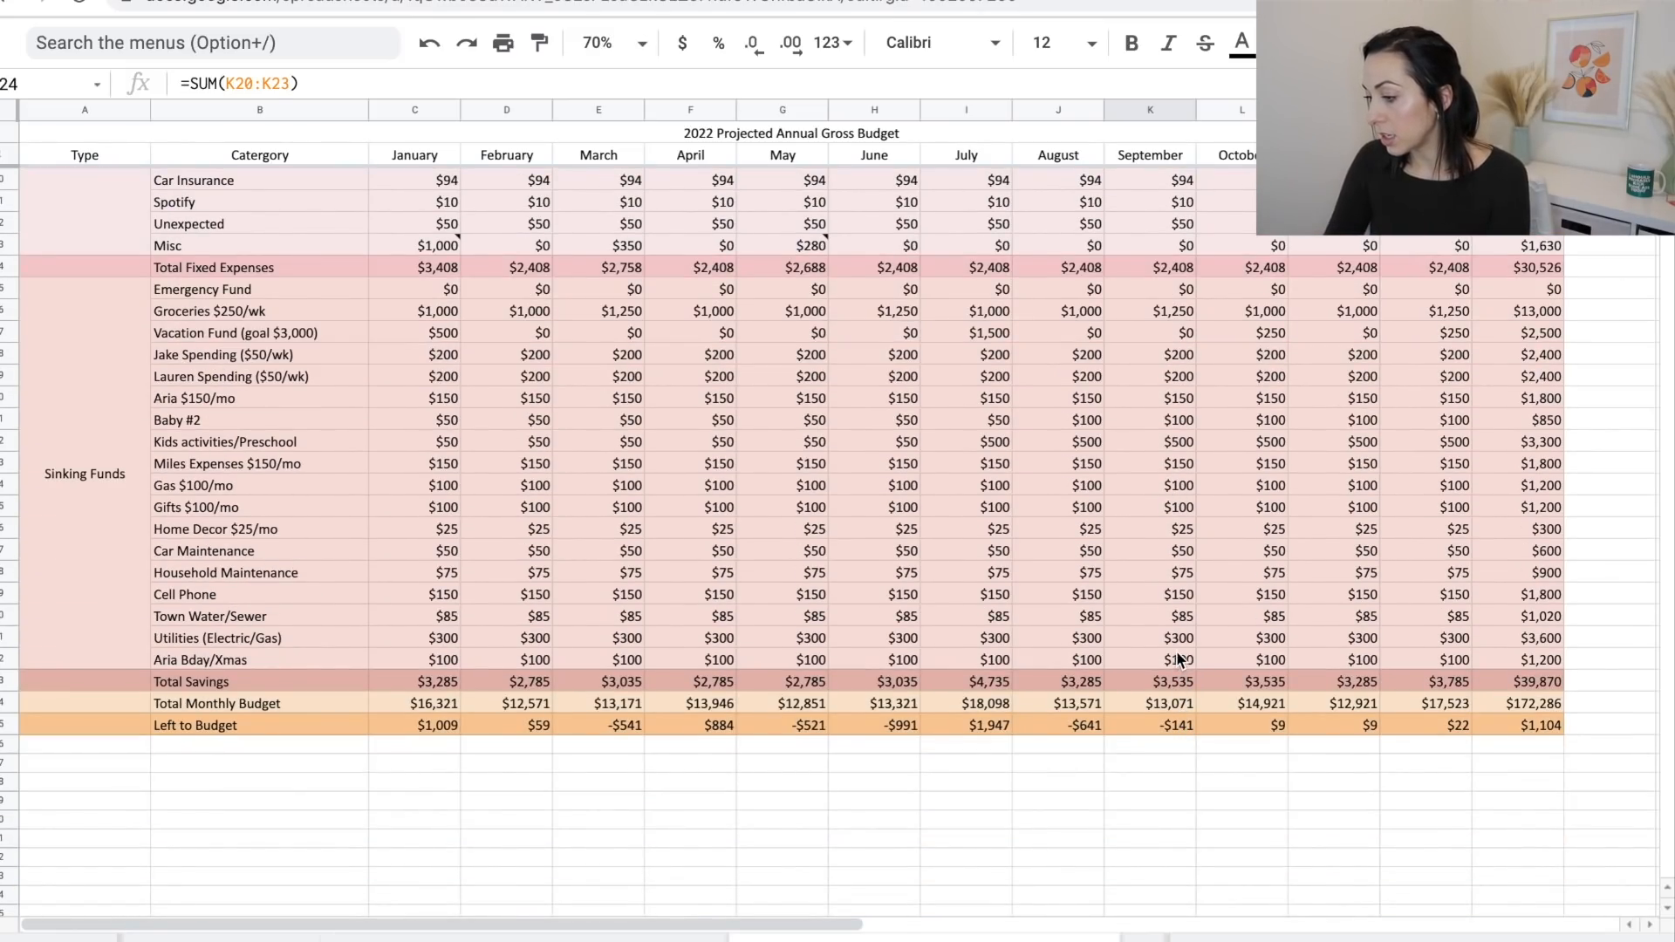
Enter 3600 as a reference amount in the empty cell beside the Utilities (Electric/Gas) annual total.
left_click(1622, 639)
type("3600")
key("Return")
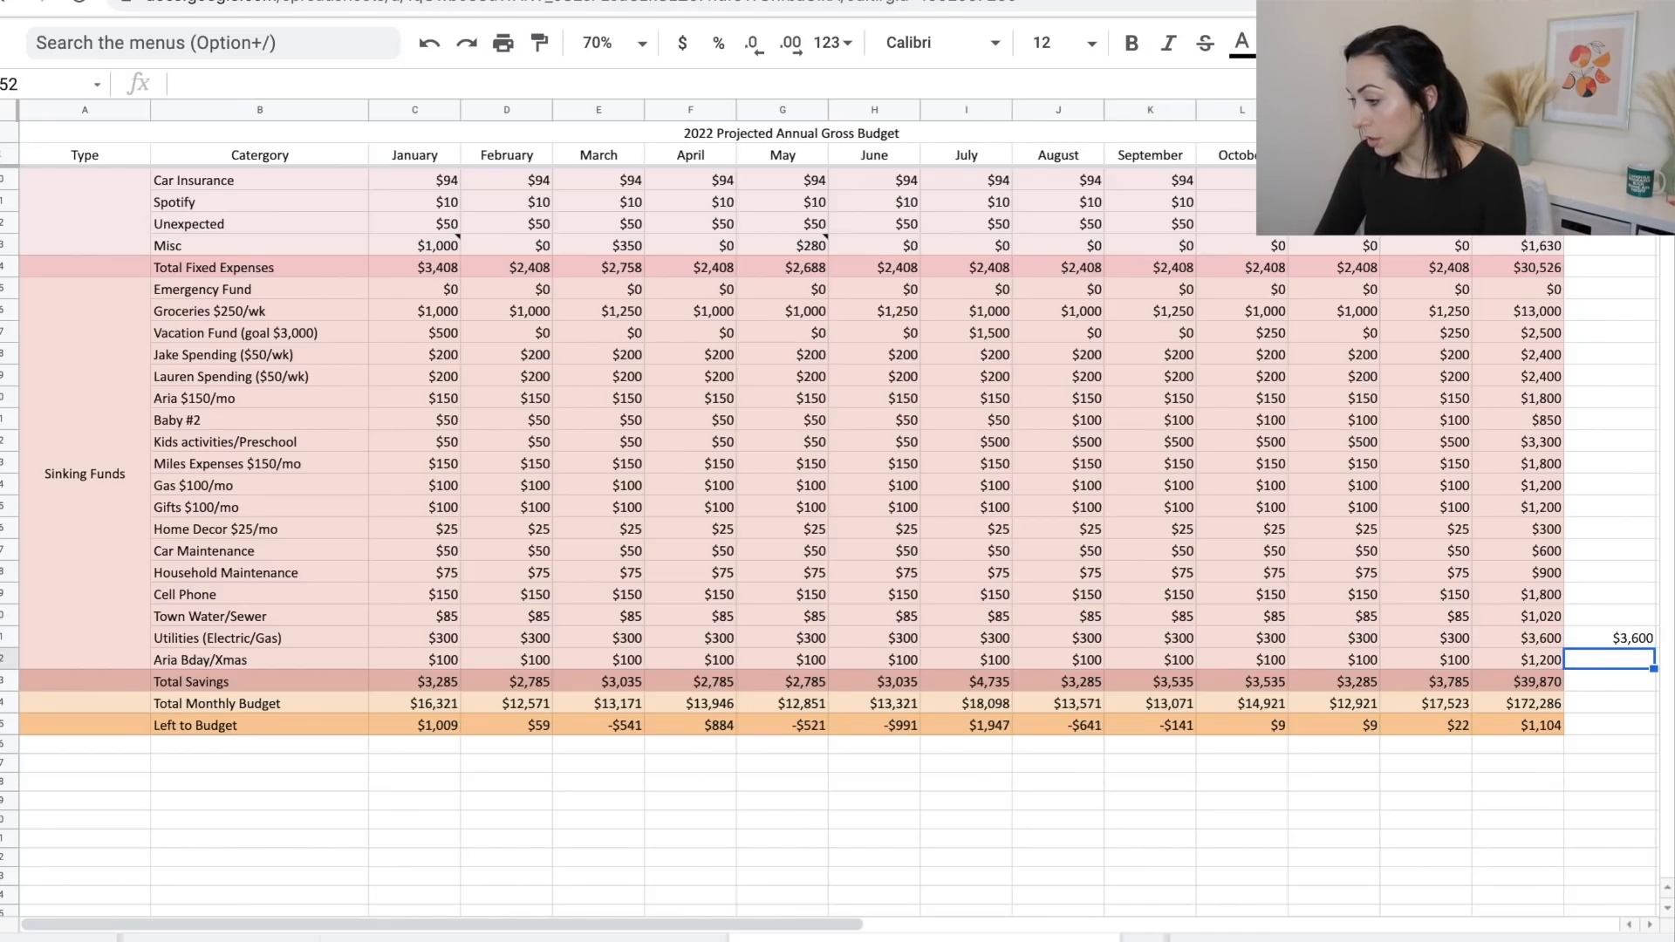
Set the September Utilities (Electric/Gas) amount to 150.
left_click(1187, 639)
type("150")
key("Return")
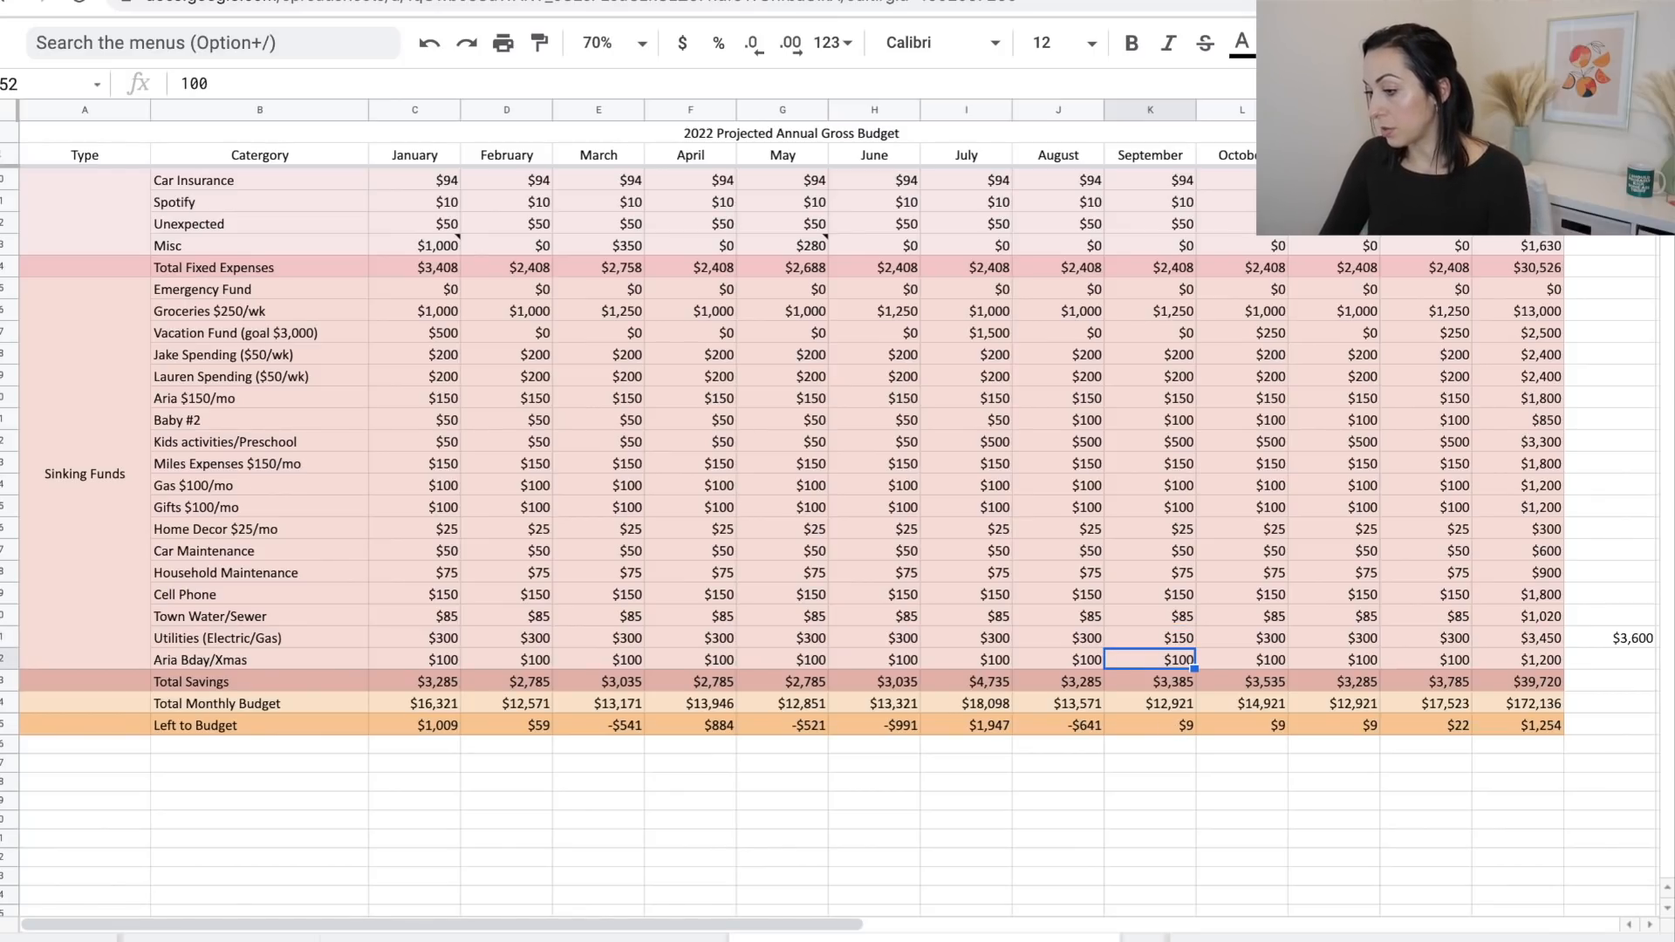
left_click(1187, 641)
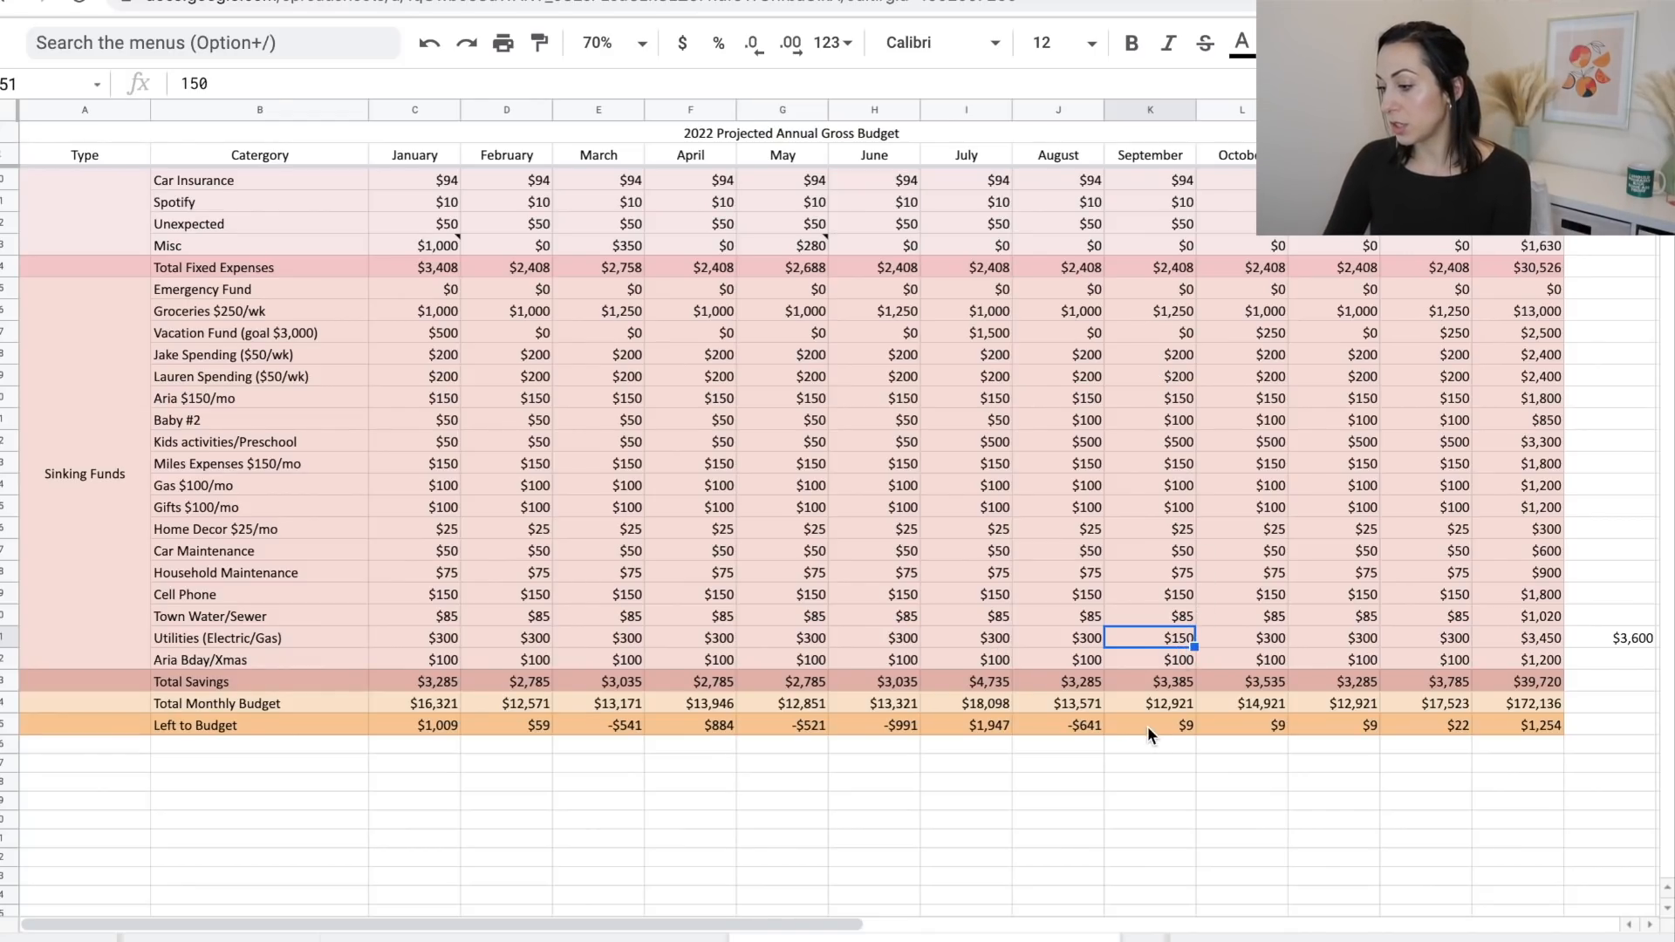
Change the July utilities amount to the formula =300+150 and compare the annual utilities total with its reference amount.
left_click(986, 644)
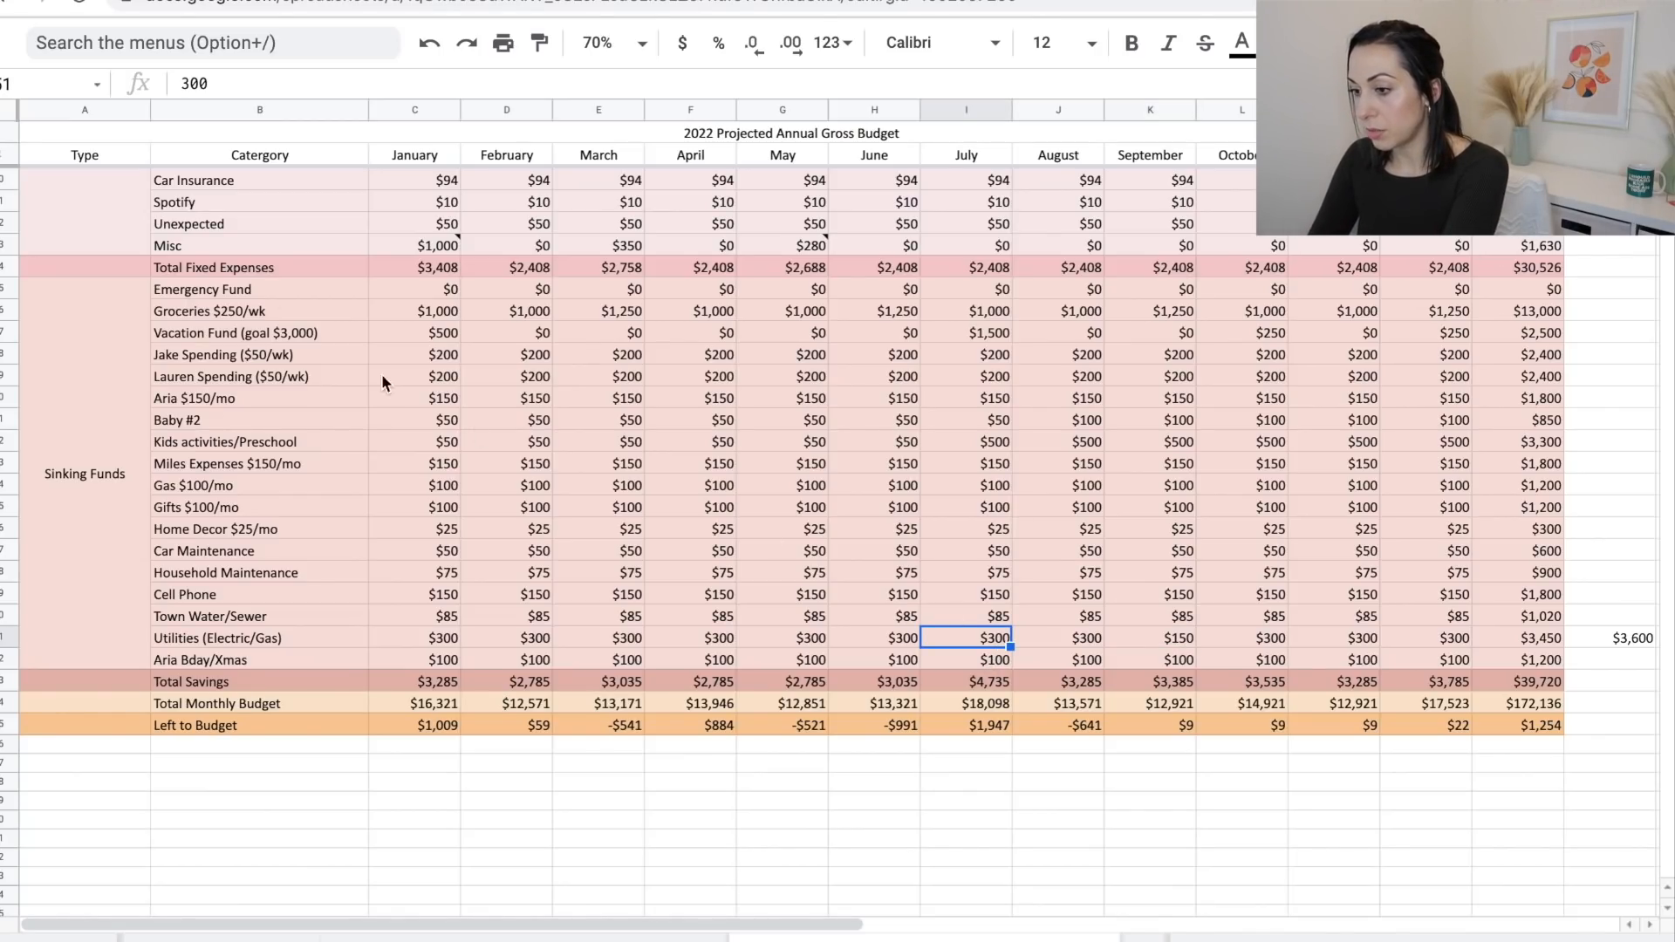
left_click(181, 83)
type("=")
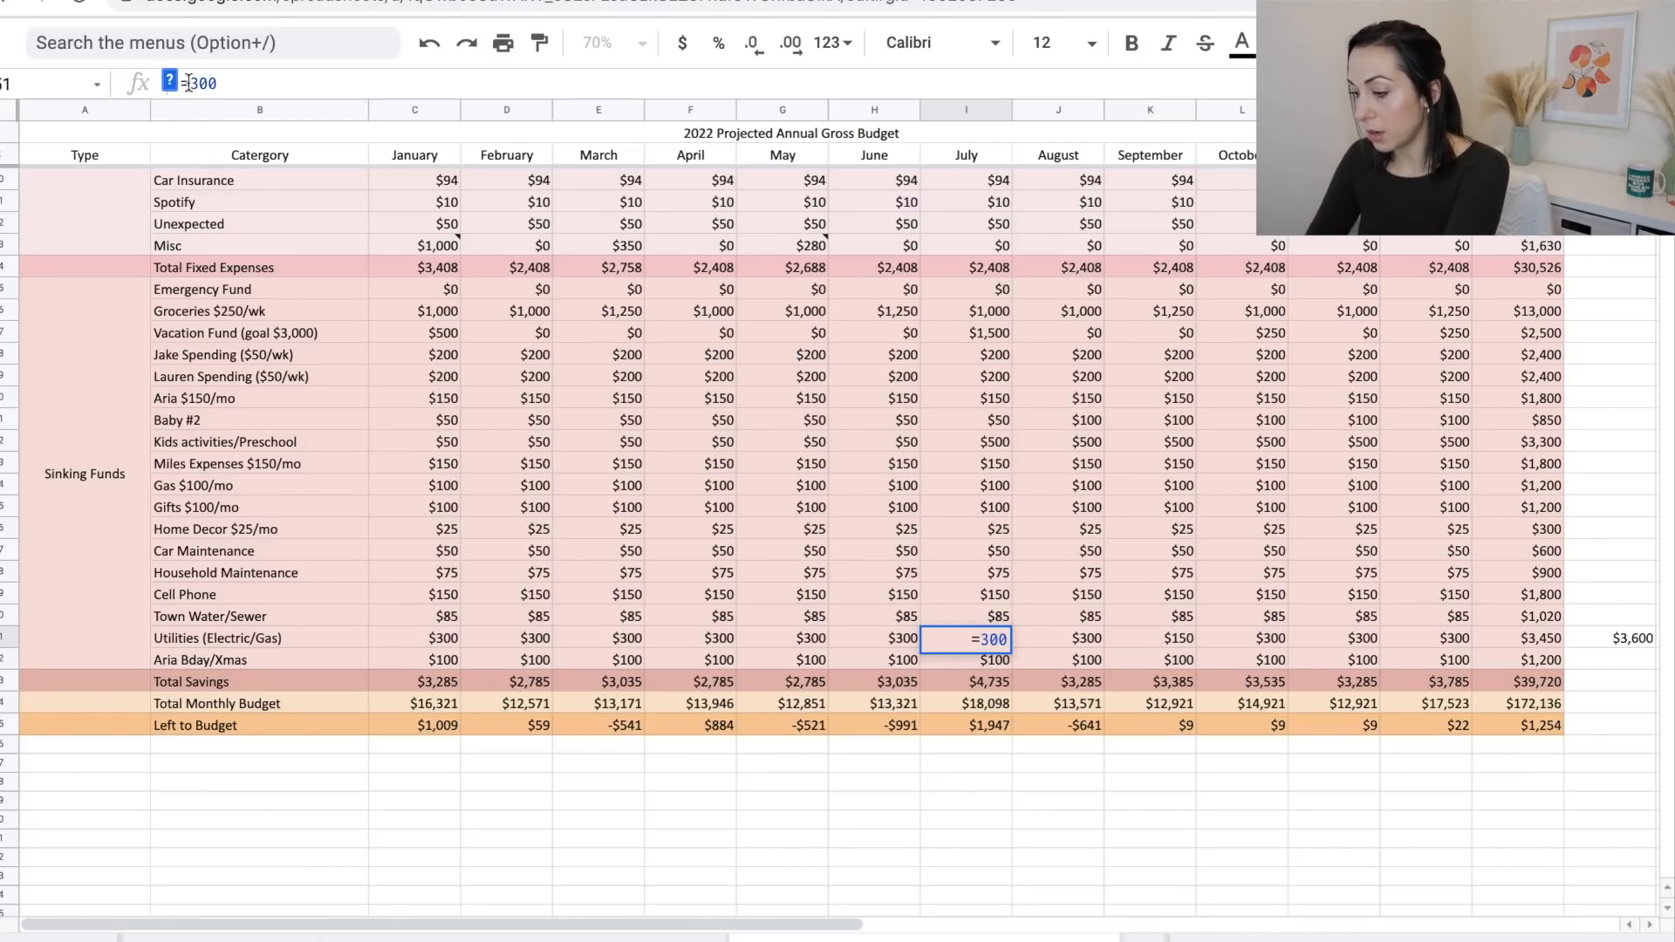
type("+150")
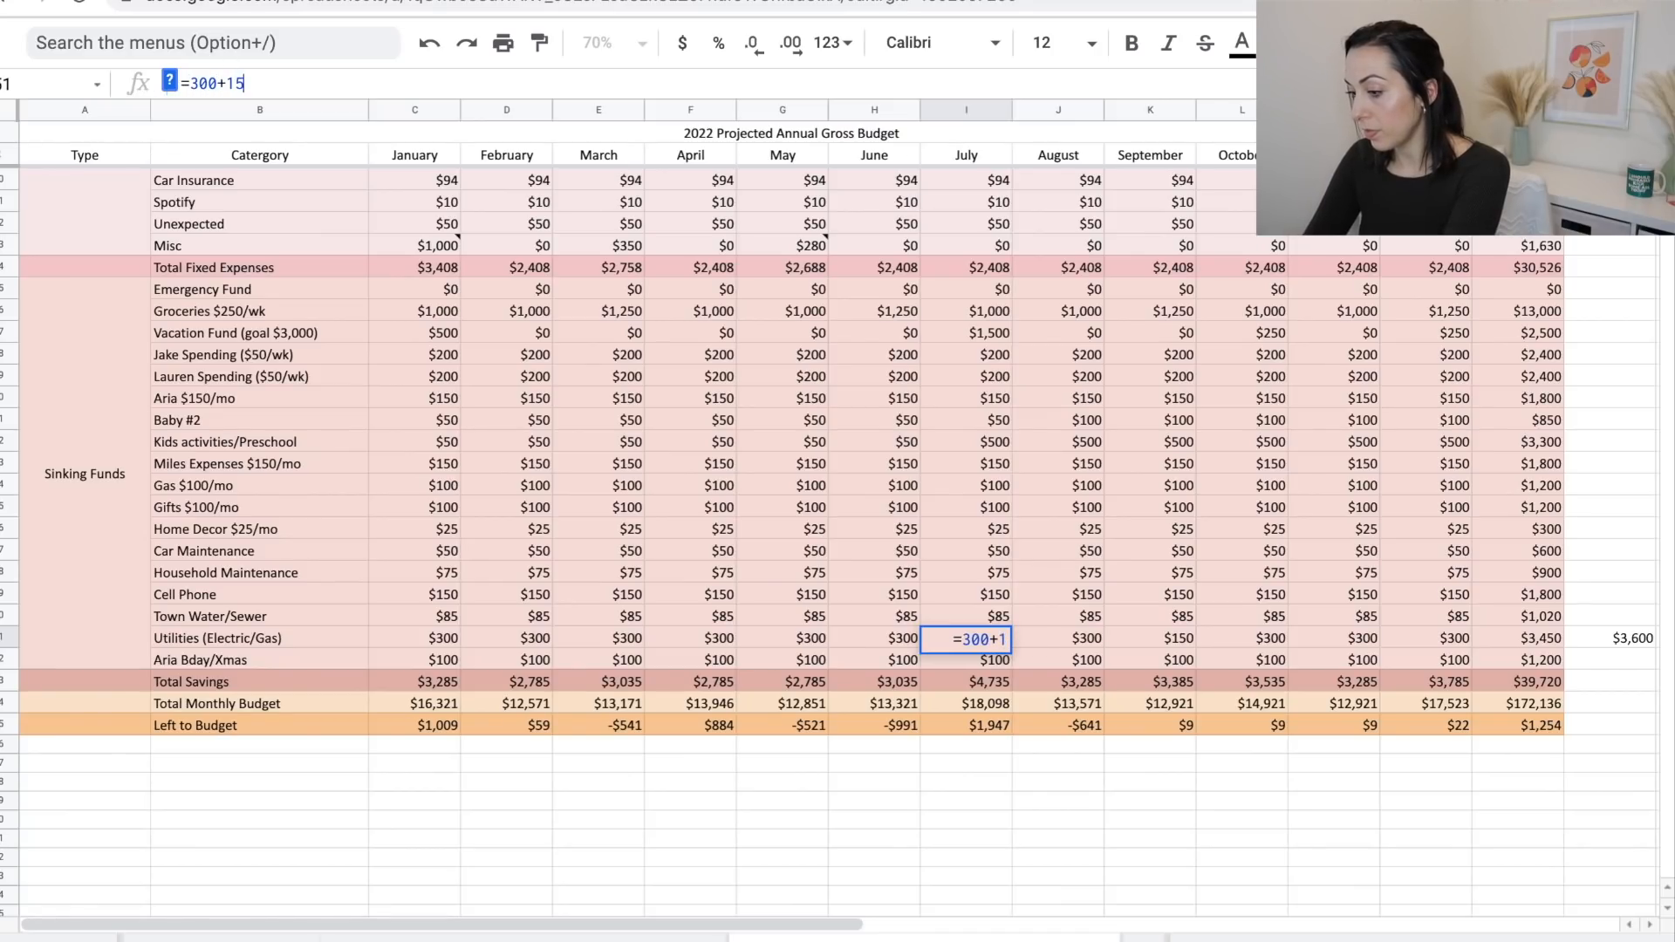
key("Return")
left_click_drag(1561, 644, 1605, 646)
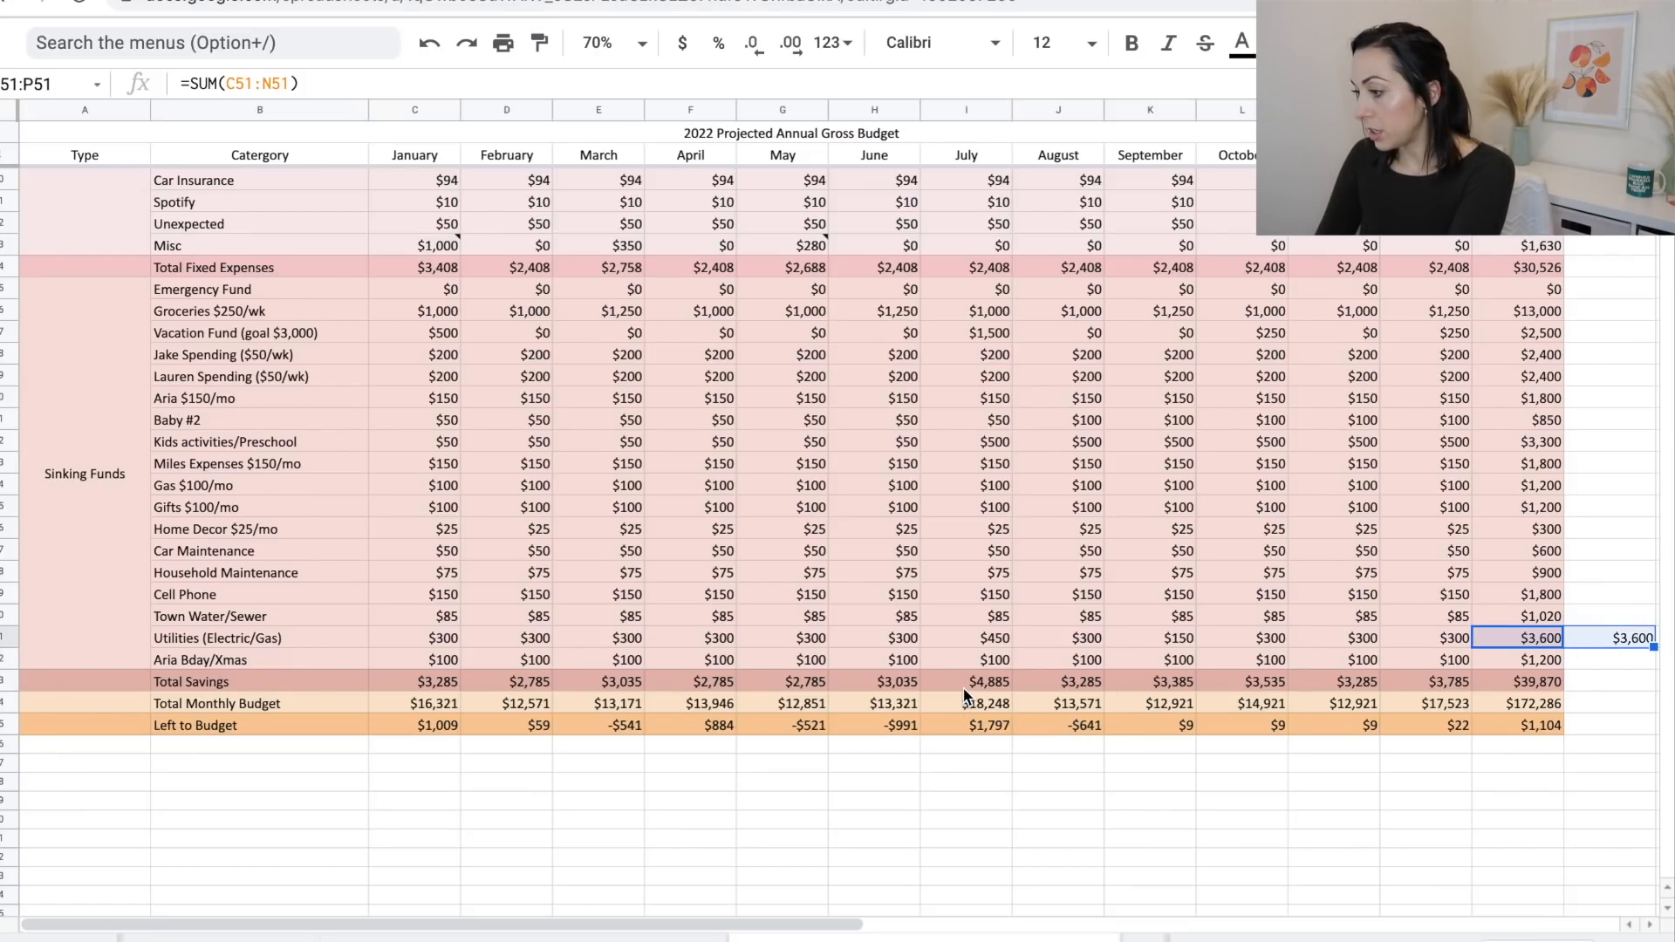
Change the July Roth IRA amount to the formula =750+500.
scroll(962, 687, "up", 7)
scroll(981, 796, "down", 6)
scroll(981, 796, "up", 6)
left_click(986, 330)
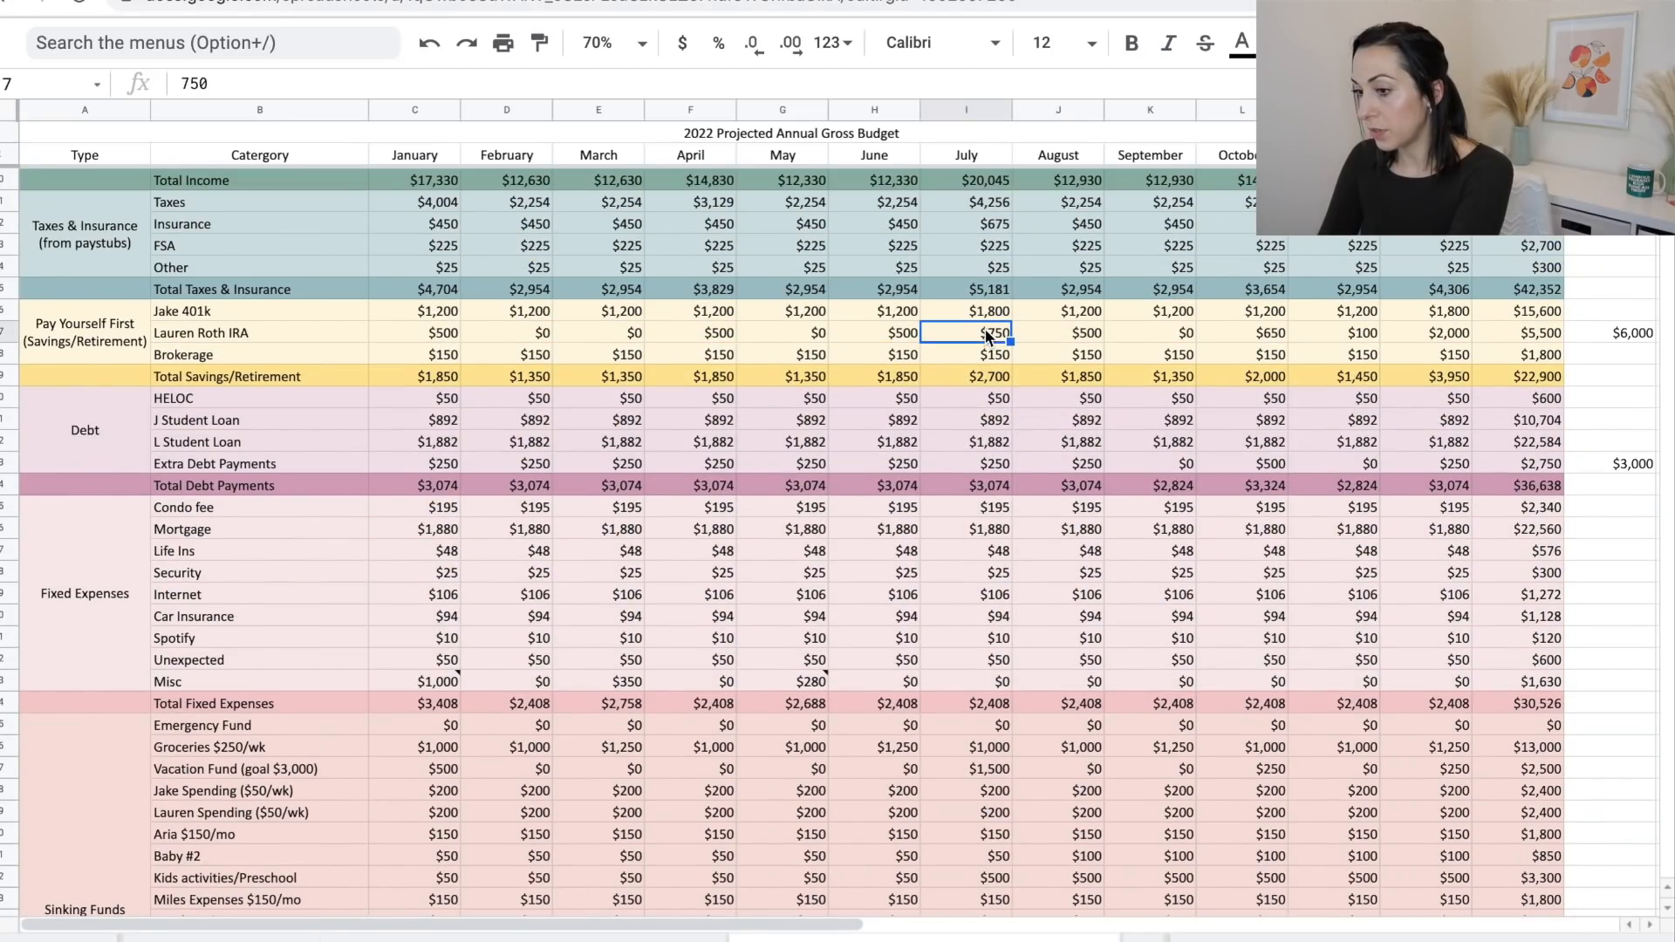
left_click(181, 83)
type("=")
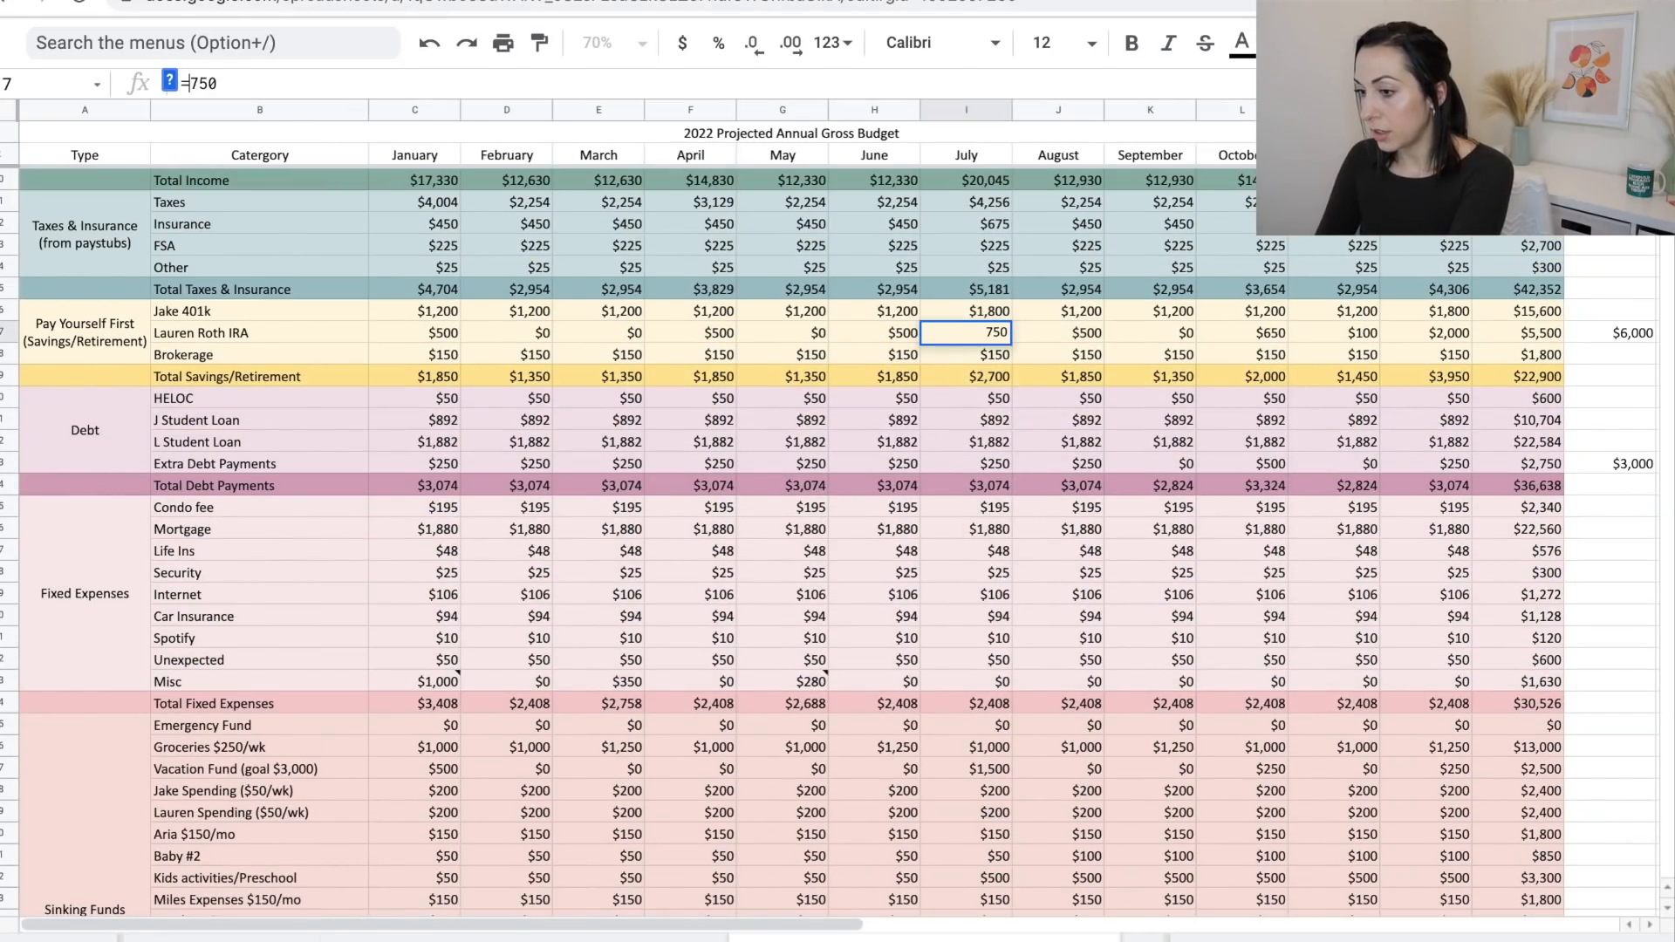
type("+500")
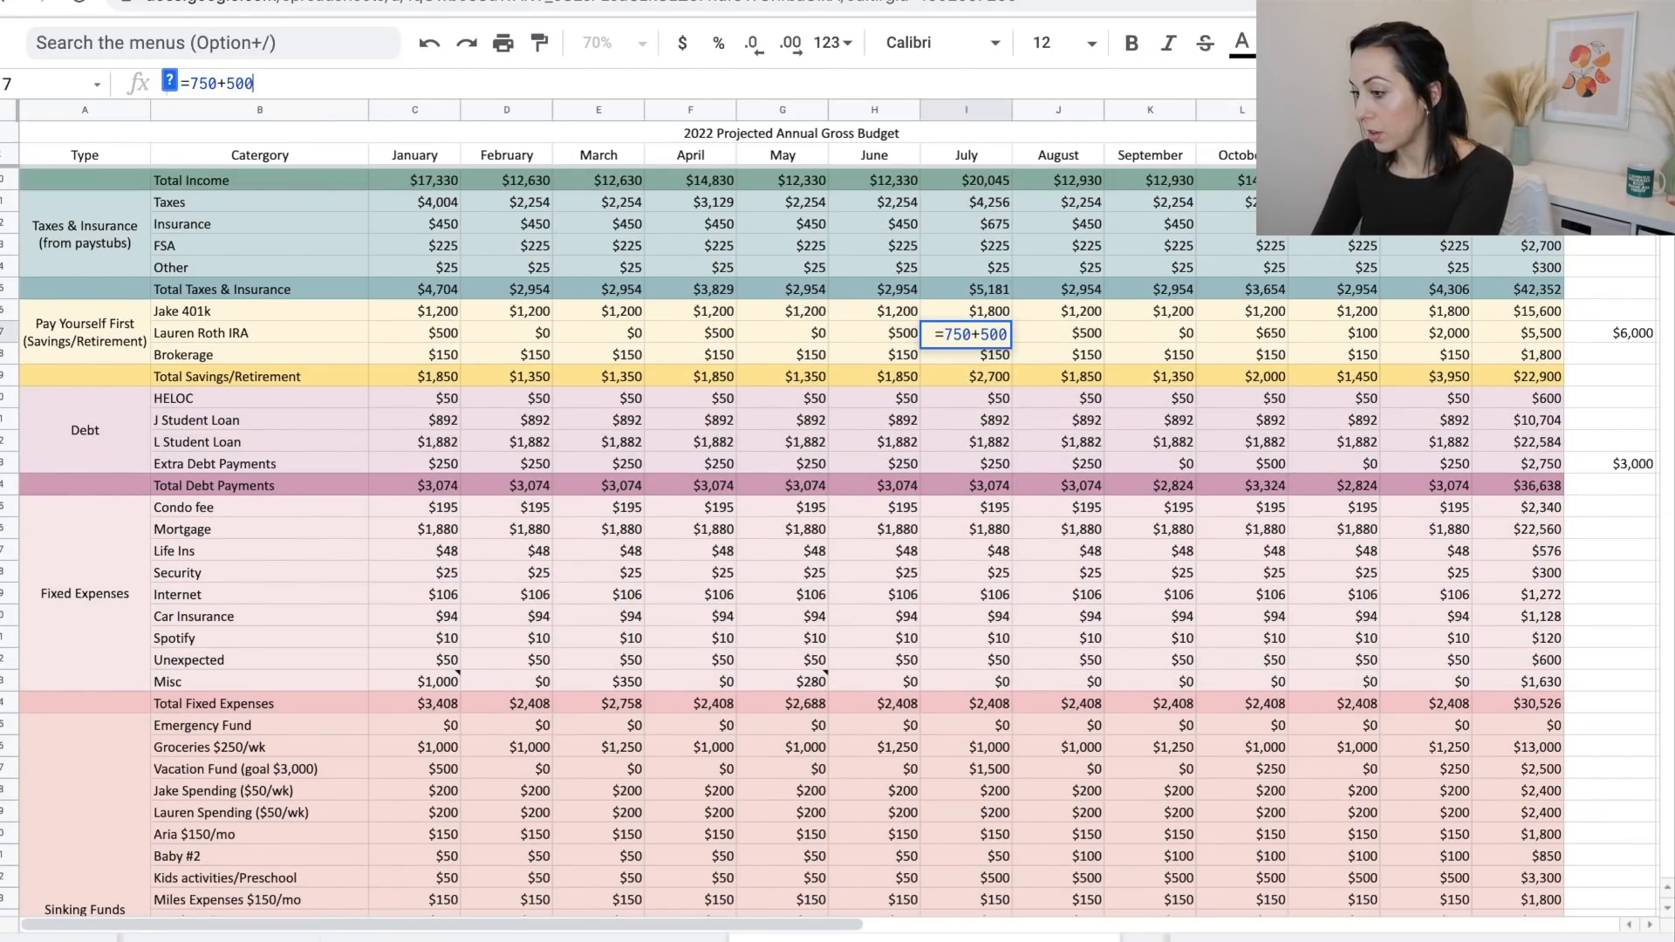
key("Return")
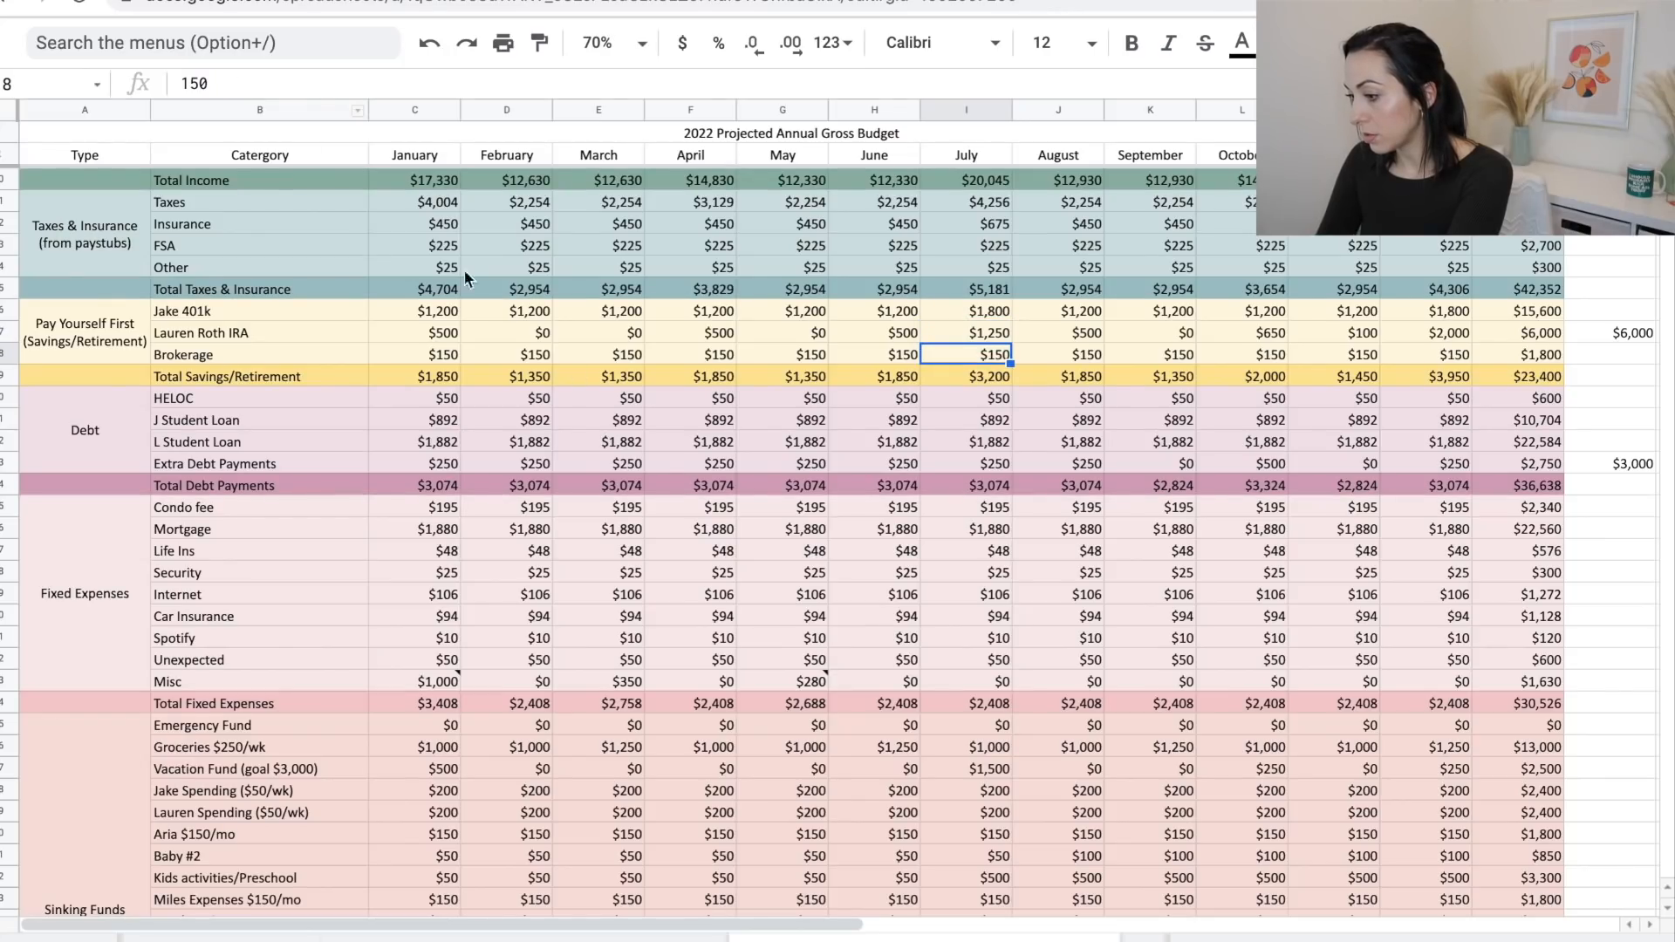
Set the July extra debt payment to 500.
left_click(998, 469)
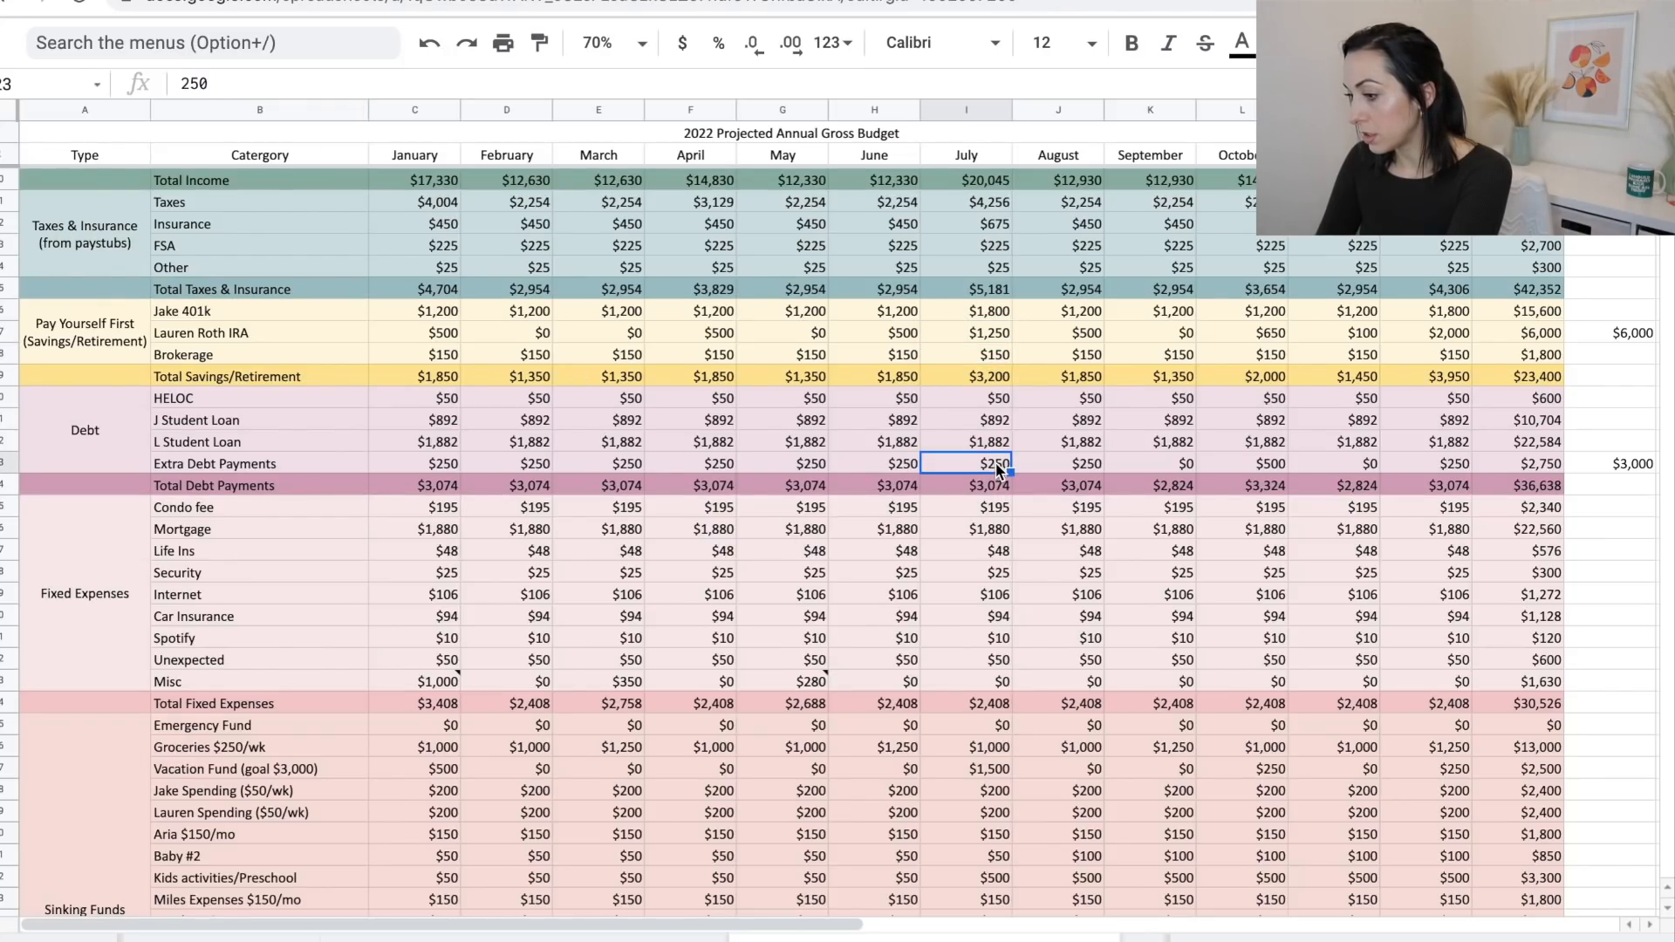
key("Return")
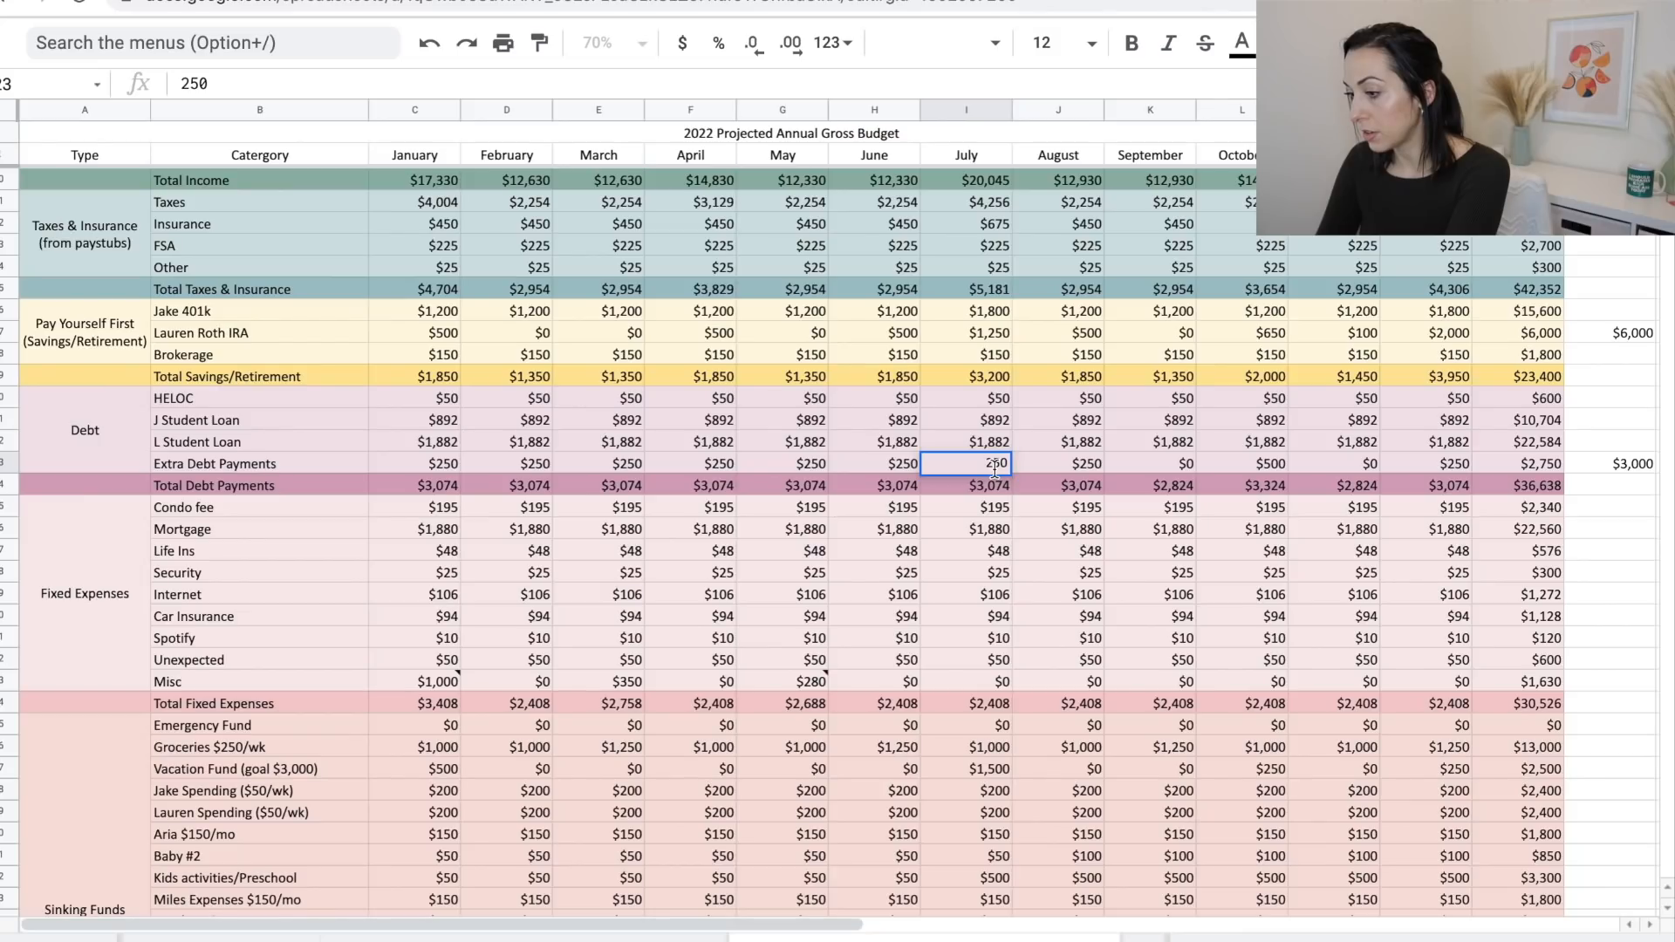
left_click_drag(992, 468, 1051, 469)
key("BackSpace")
key("BackSpace")
type("500")
key("Return")
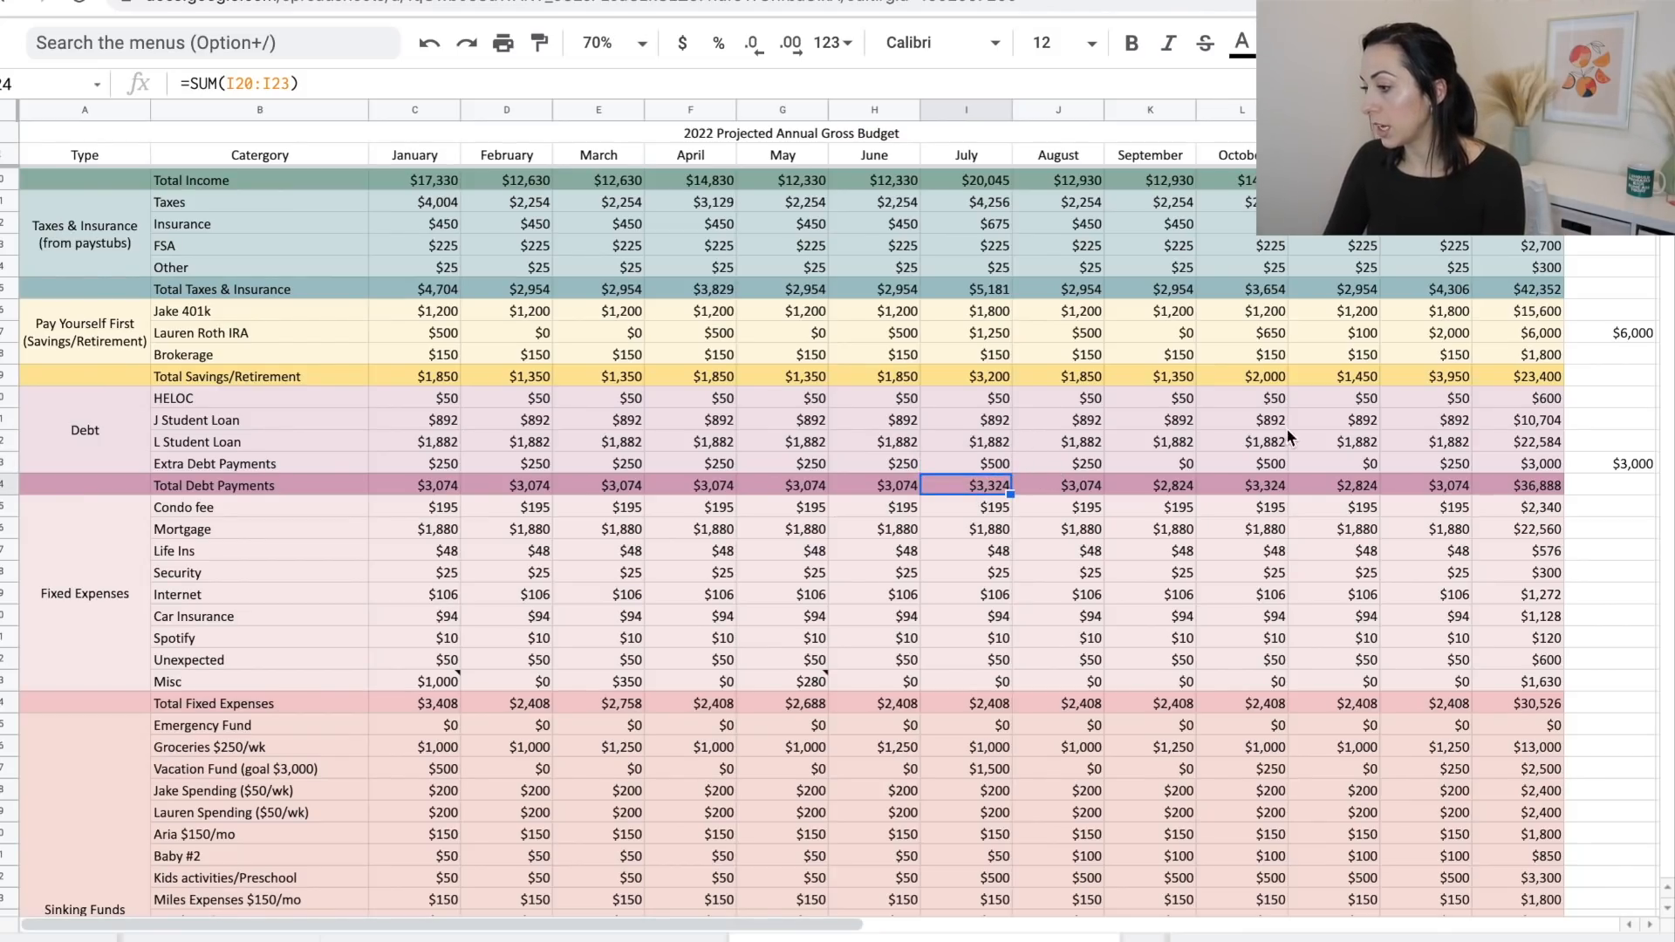
Compare the annual Roth IRA, extra debt and utilities totals with their reference amounts, and check the annual and August Left to Budget amounts.
left_click_drag(1549, 332, 1582, 333)
left_click_drag(1548, 463, 1602, 462)
scroll(1602, 462, "down", 3)
scroll(1602, 464, "down", 1)
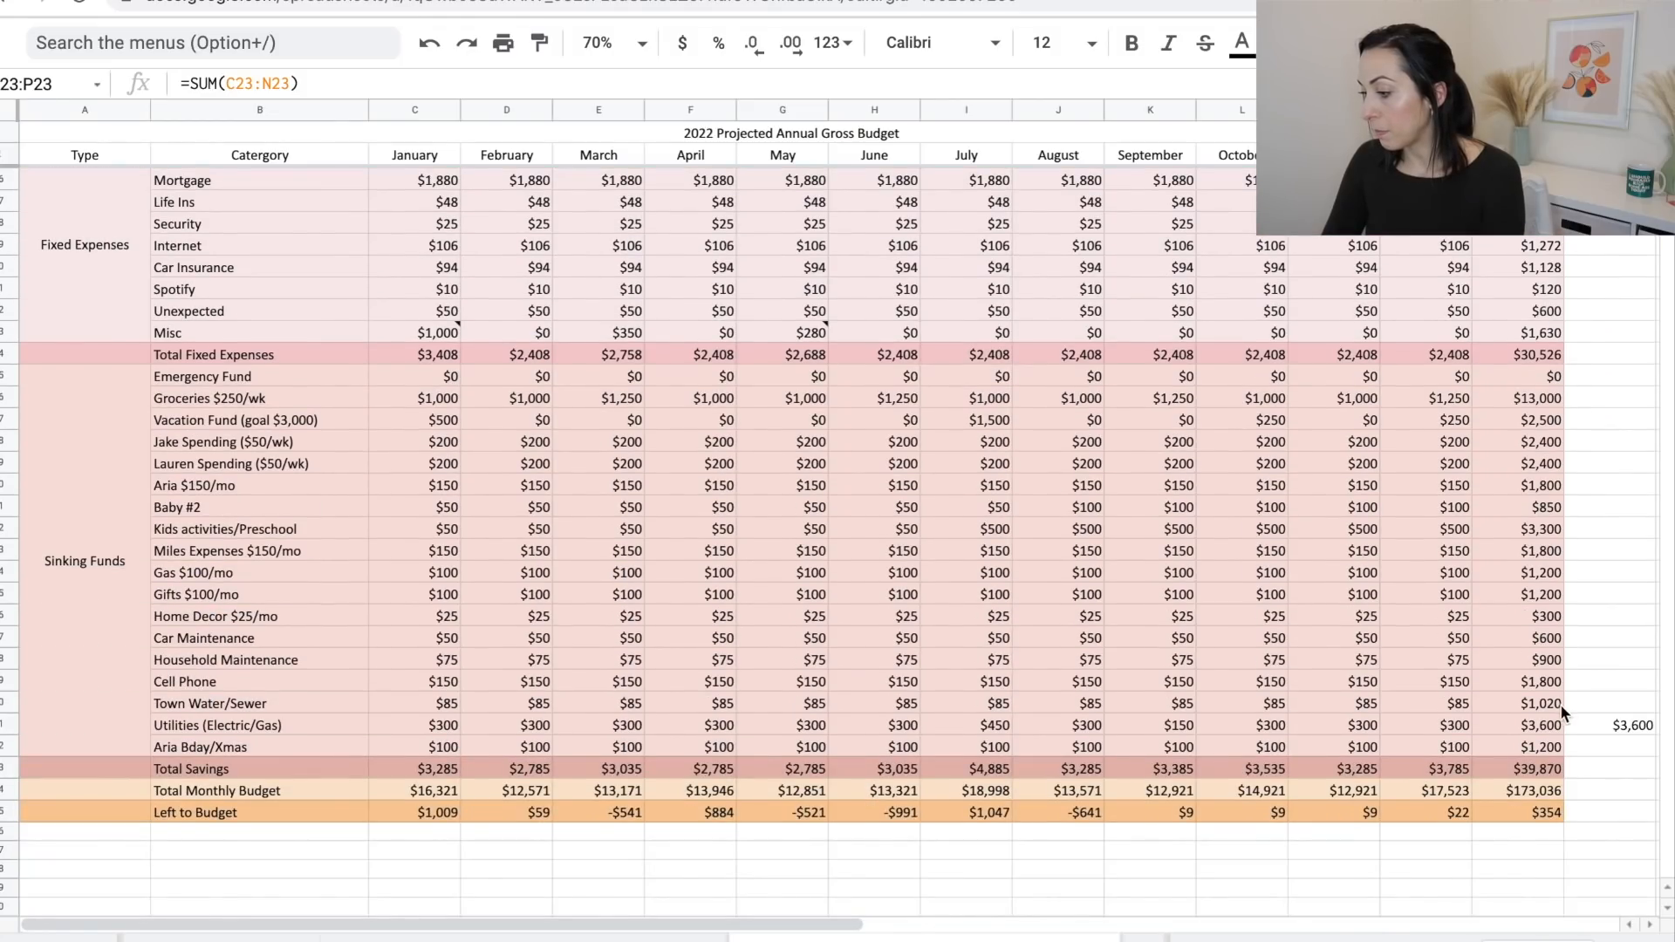
left_click_drag(1550, 727, 1577, 729)
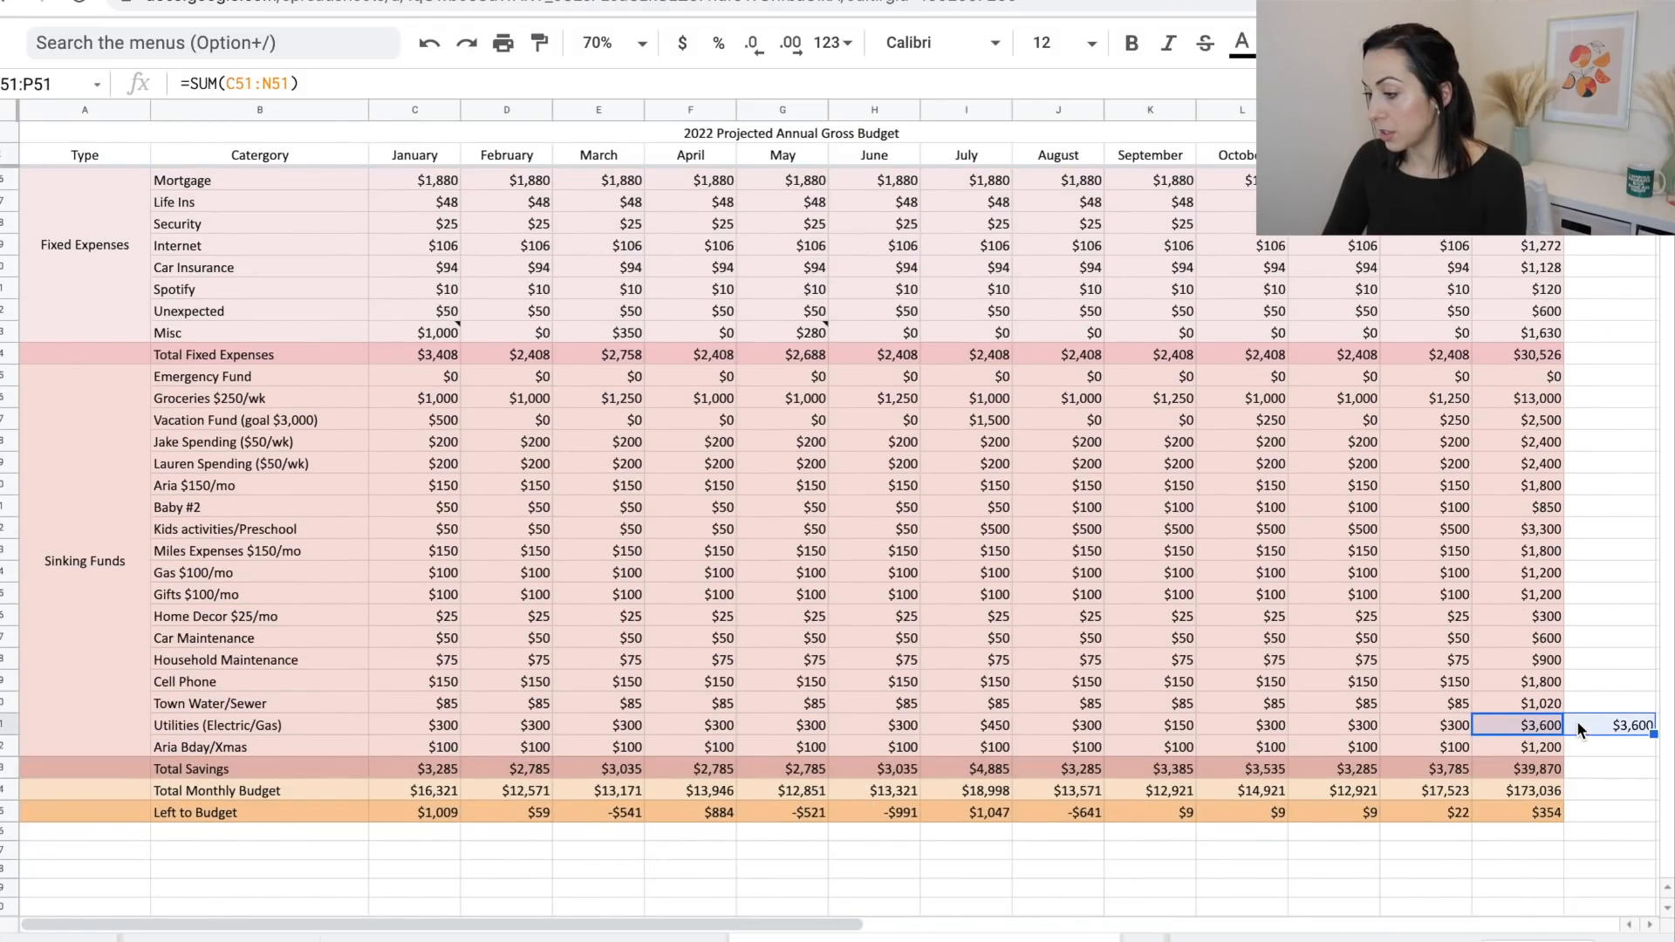
left_click(1525, 812)
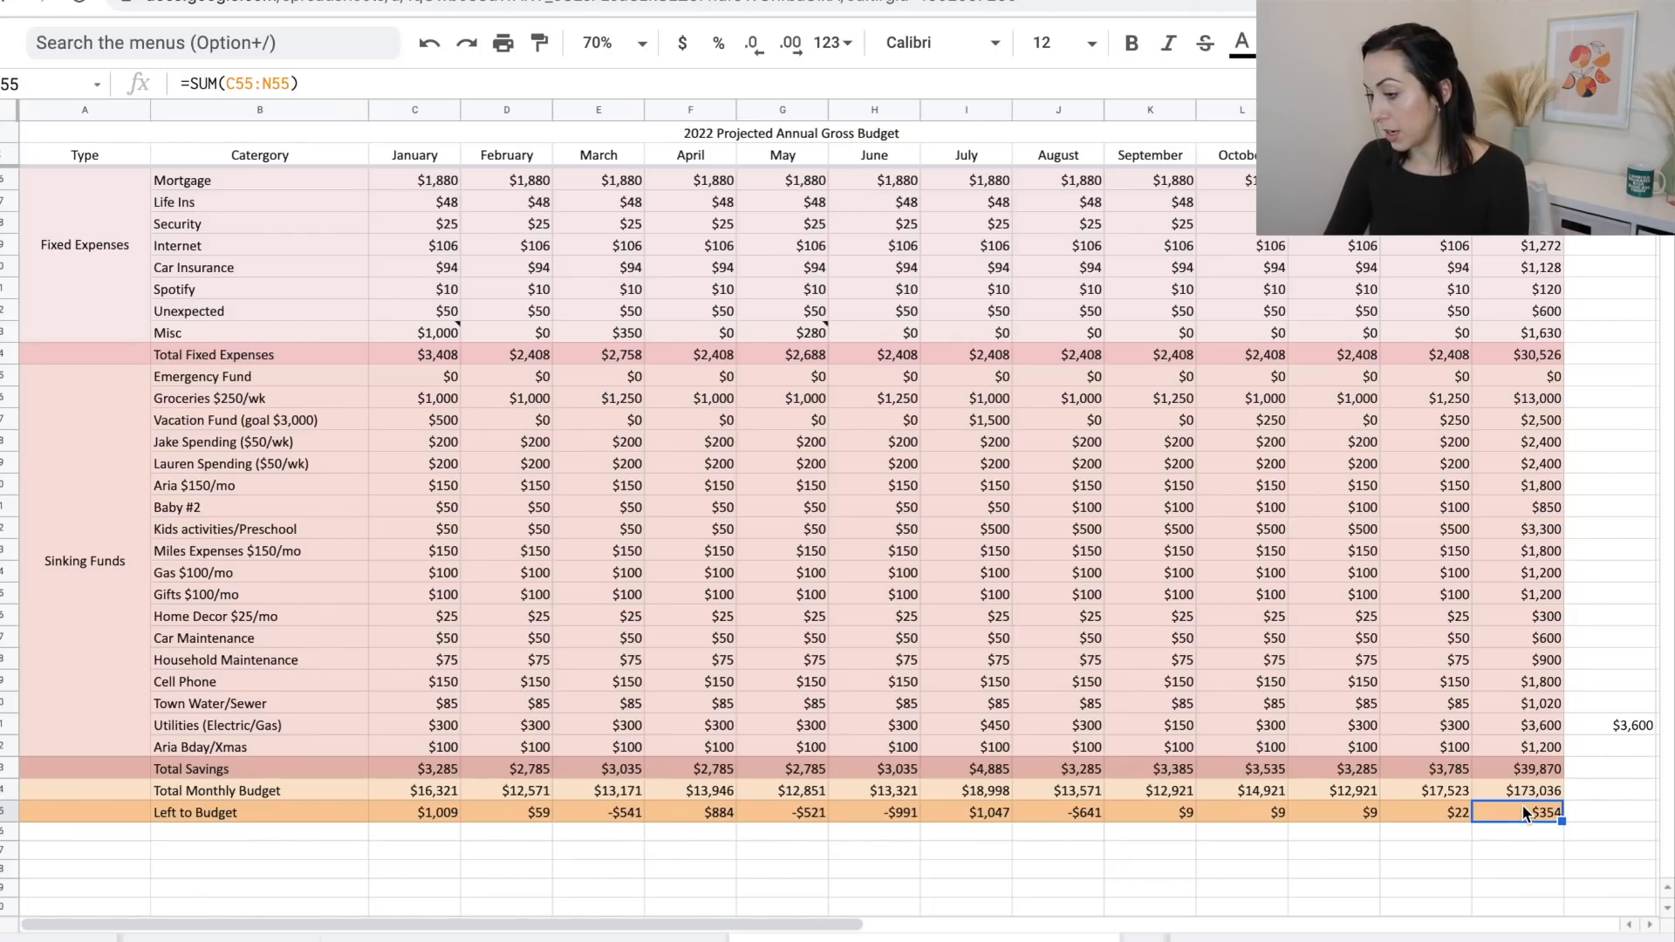
left_click(1143, 824)
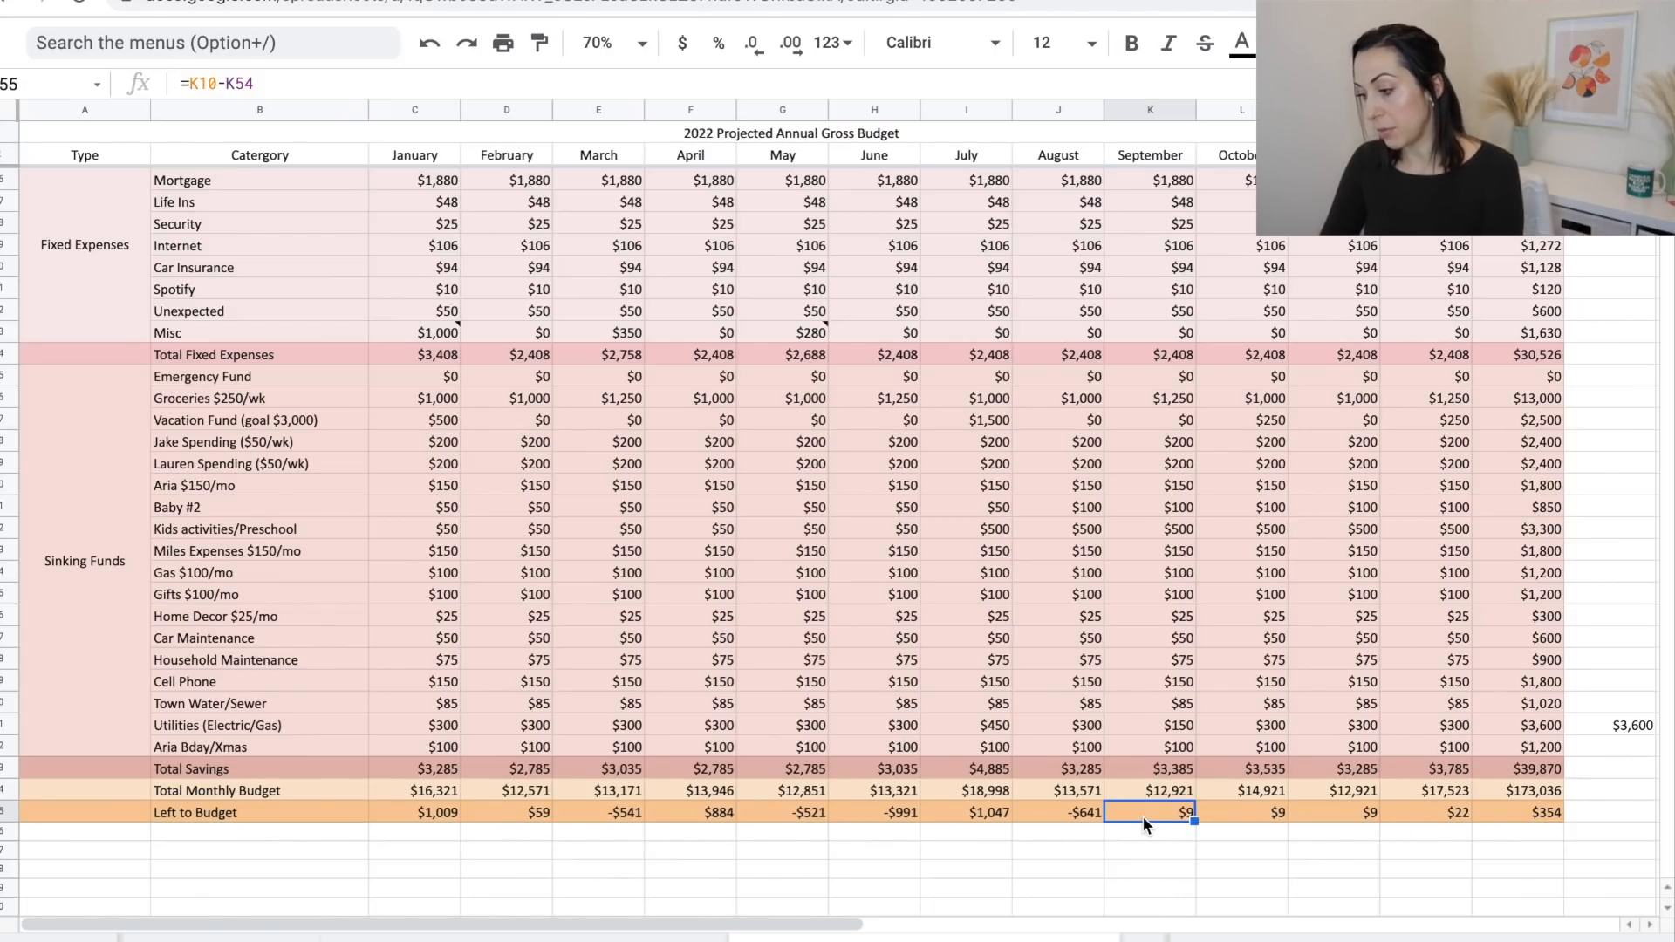
left_click(1069, 817)
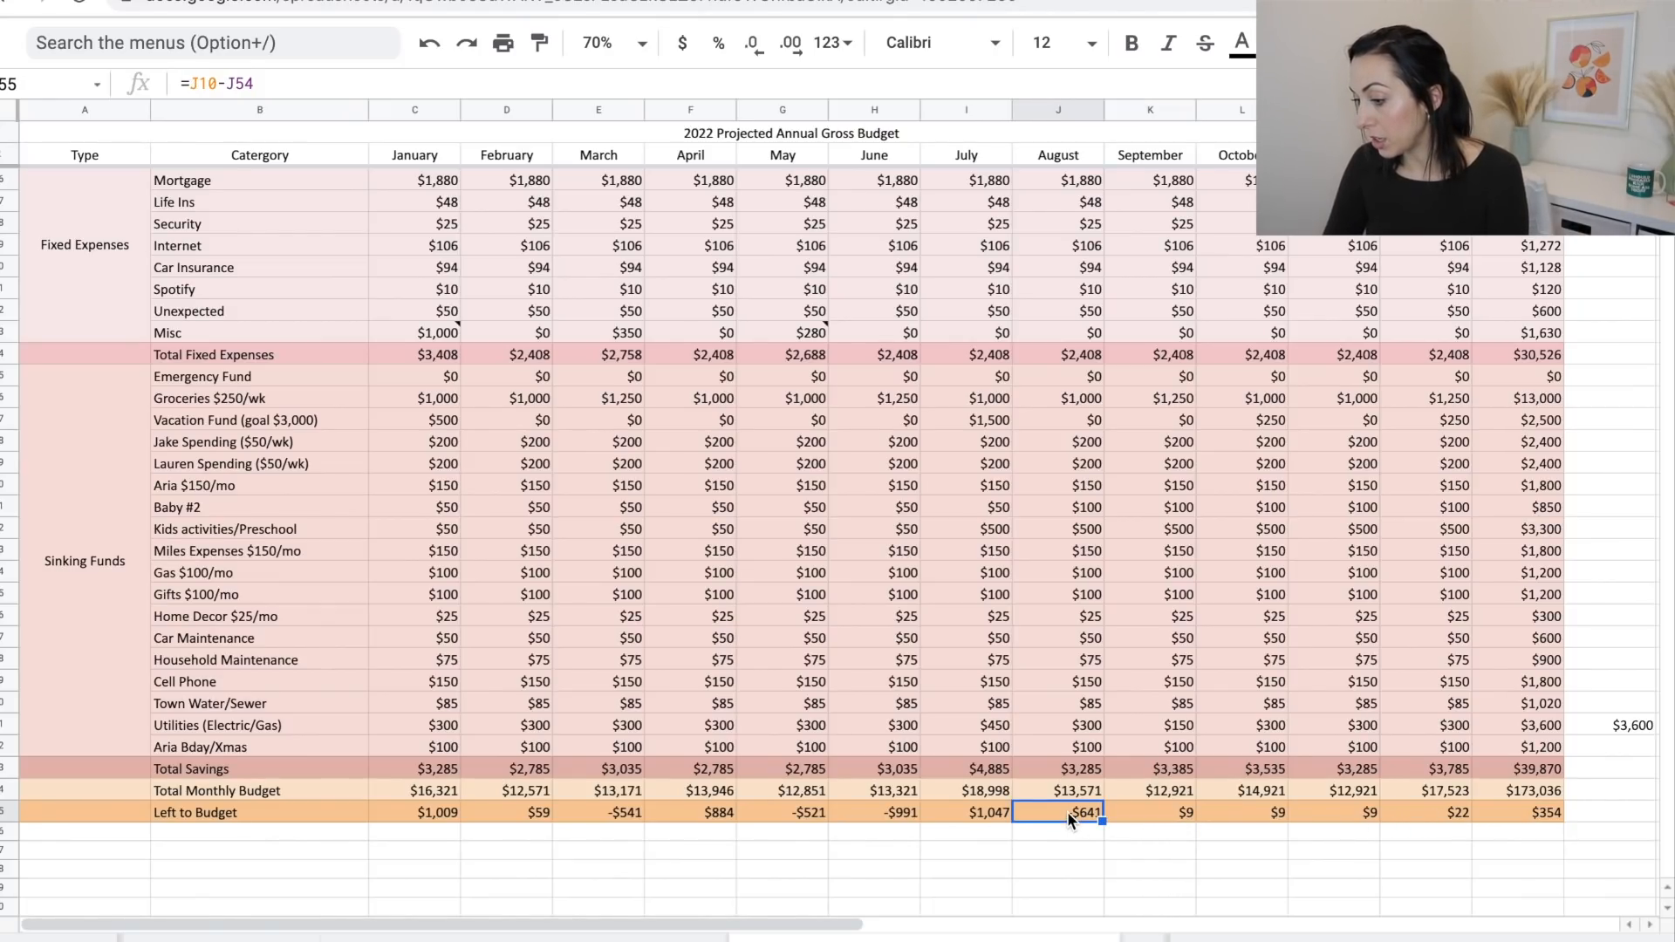
left_click(983, 816)
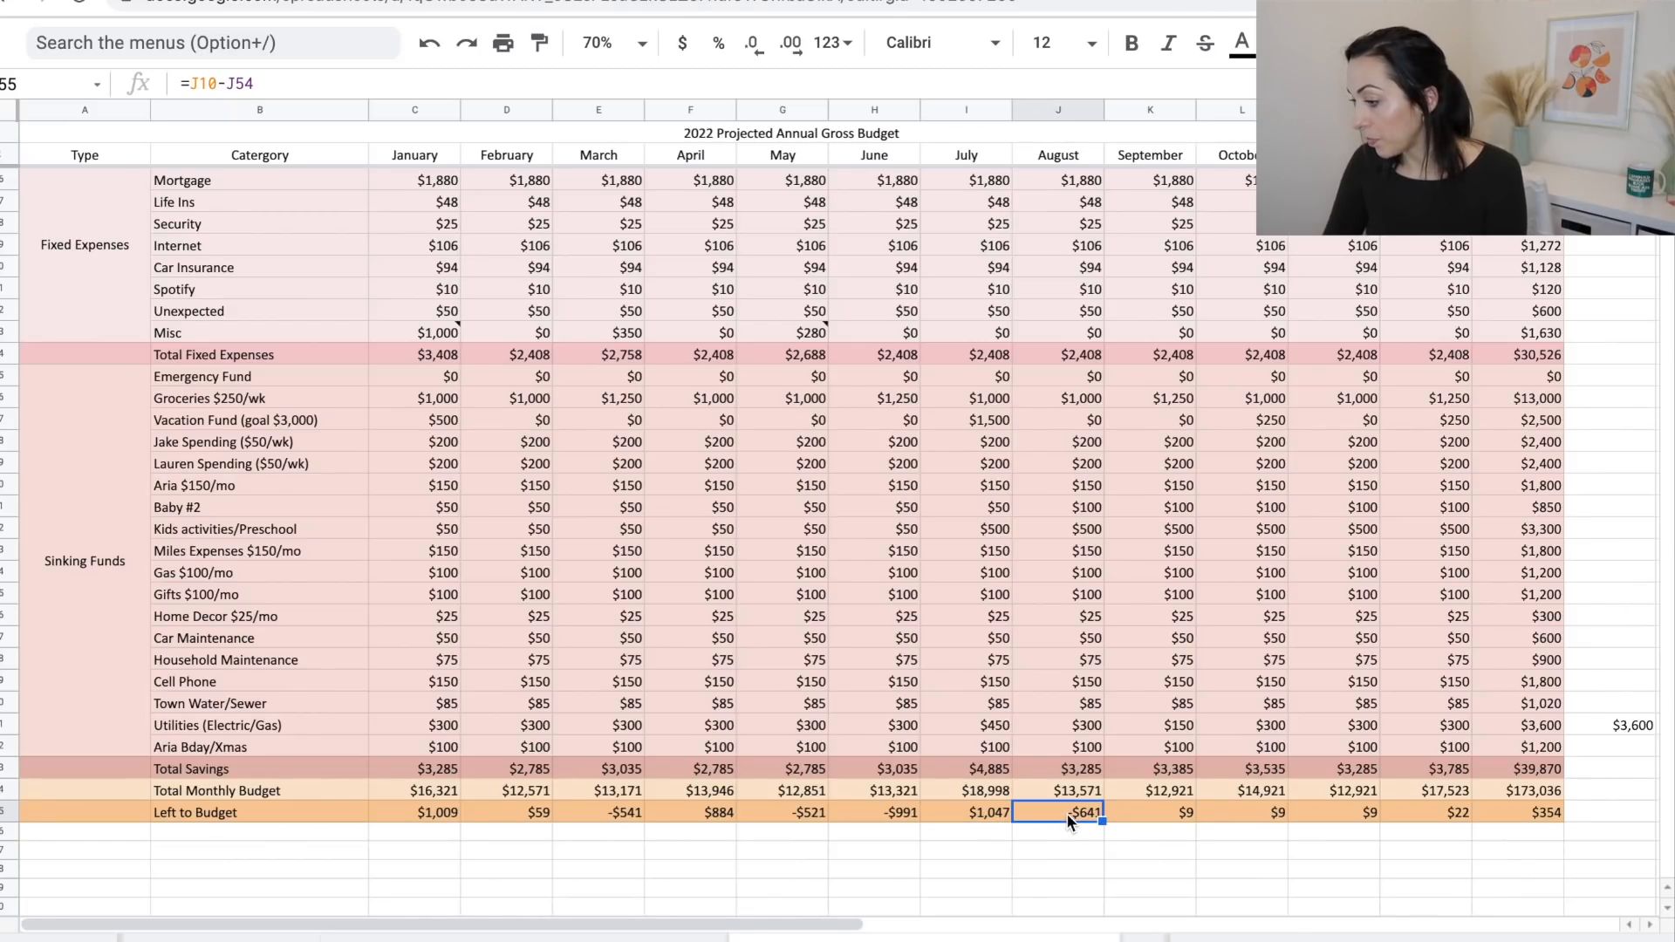
Set the August Roth IRA amount to 0 and check August's Left to Budget amount.
scroll(1070, 801, "up", 5)
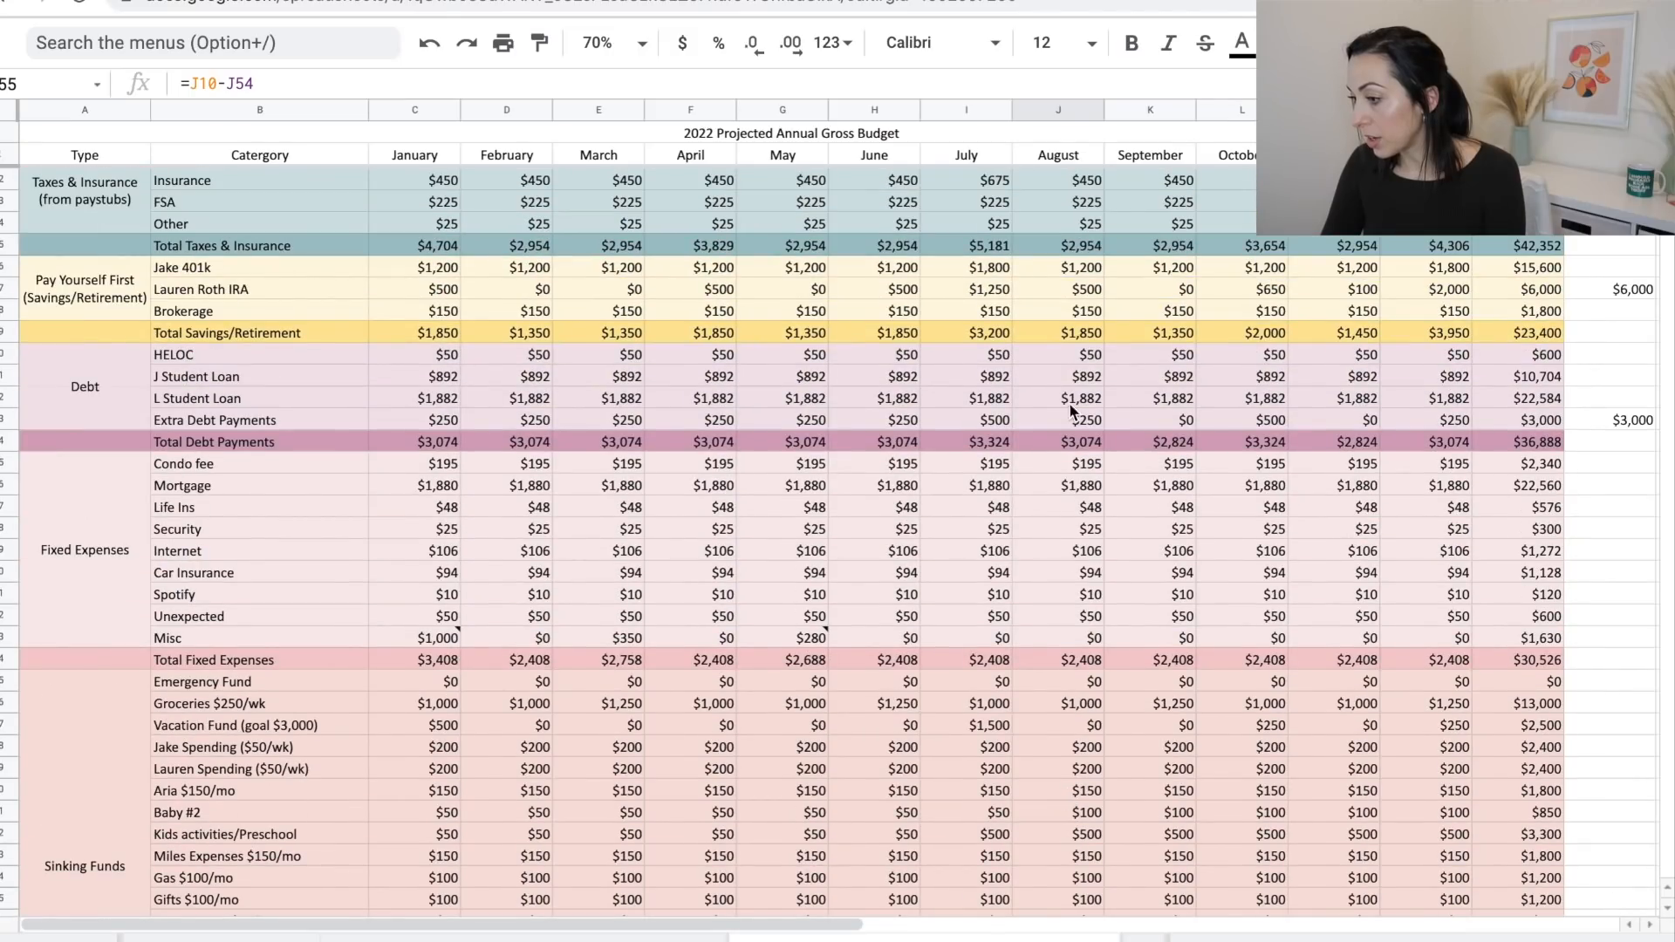
left_click(1075, 286)
type("0")
key("Return")
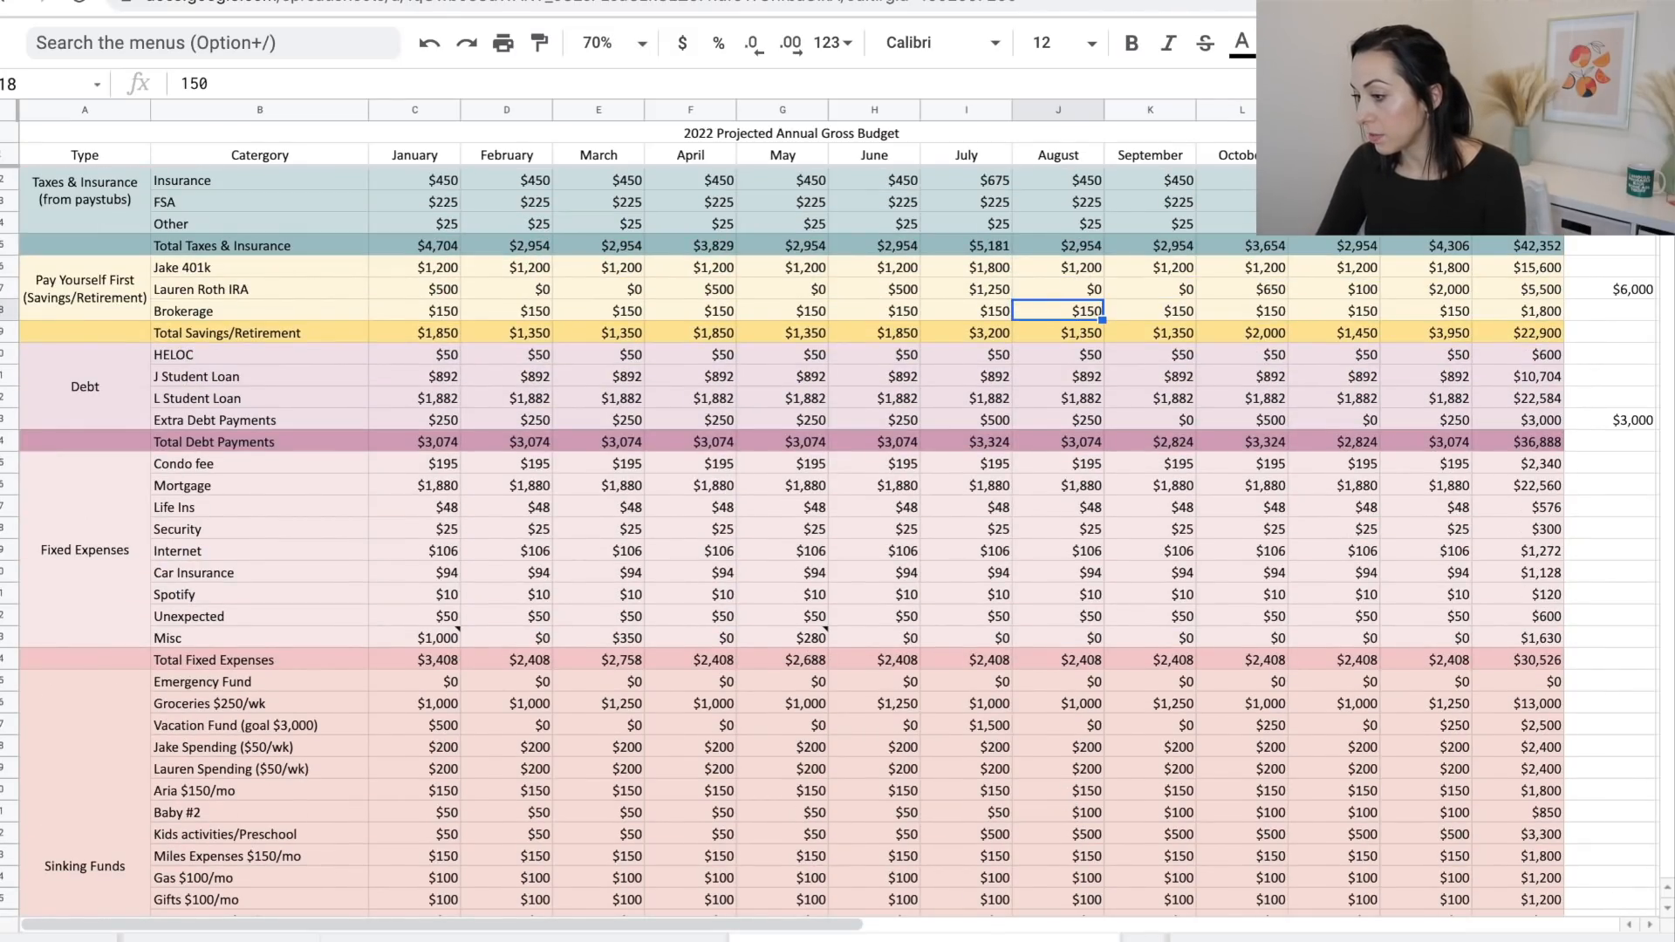
scroll(1093, 488, "down", 5)
Set the August extra debt payment to 100 and check August's Left to Budget amount.
scroll(1096, 497, "up", 5)
left_click(1084, 465)
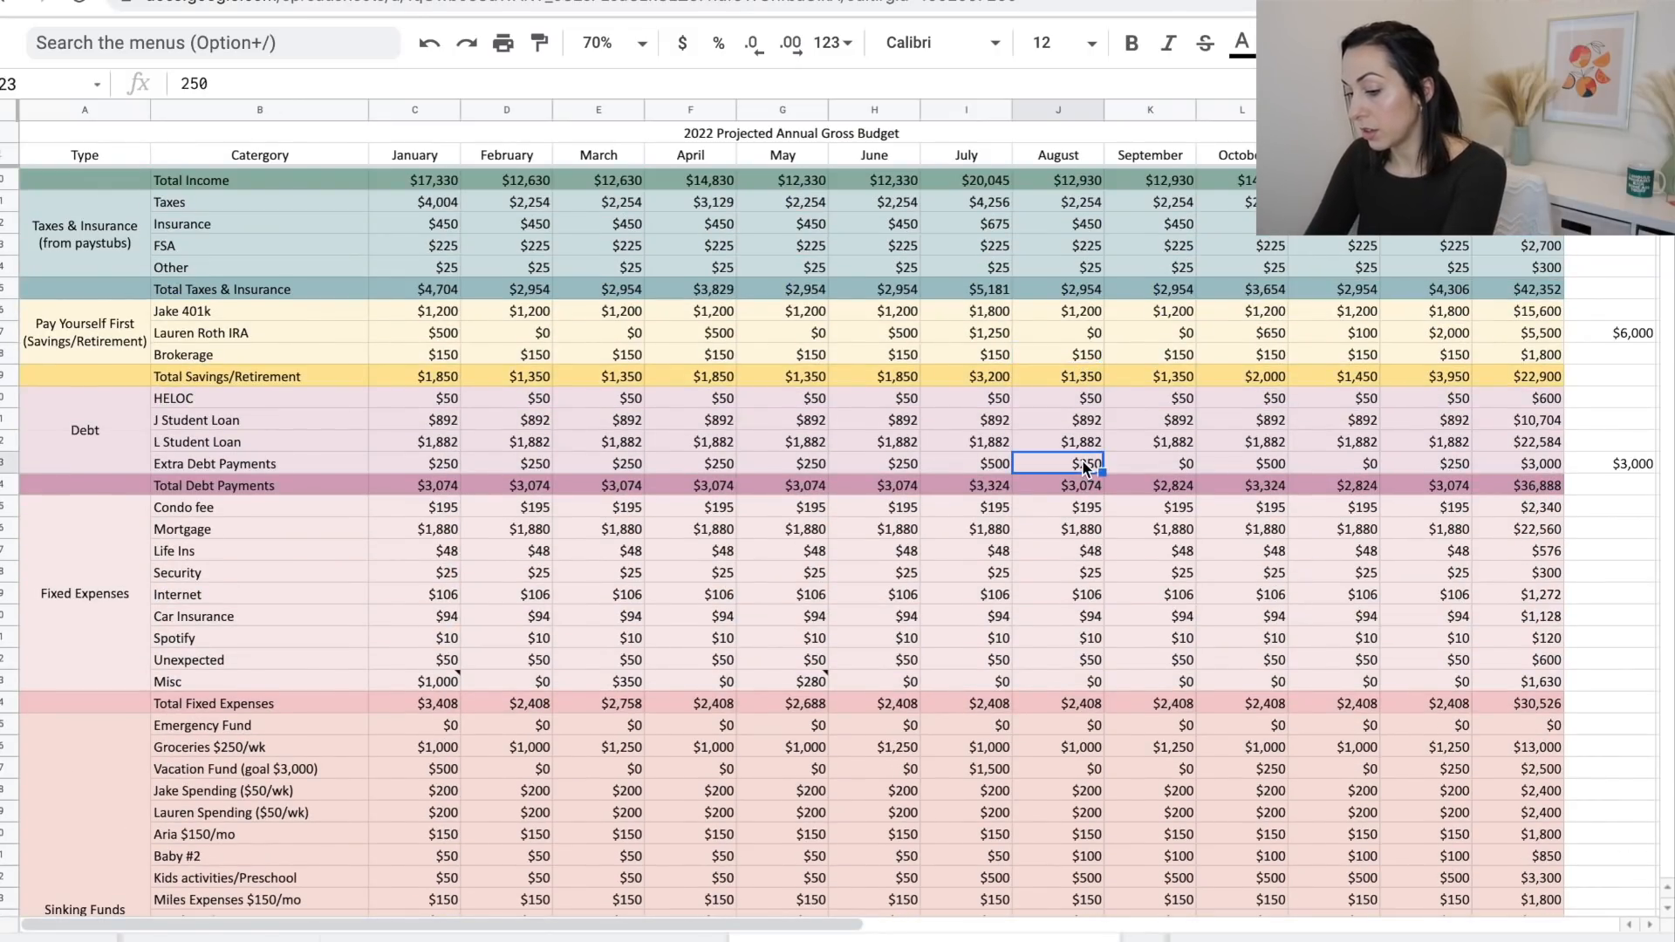
type("100")
key("Return")
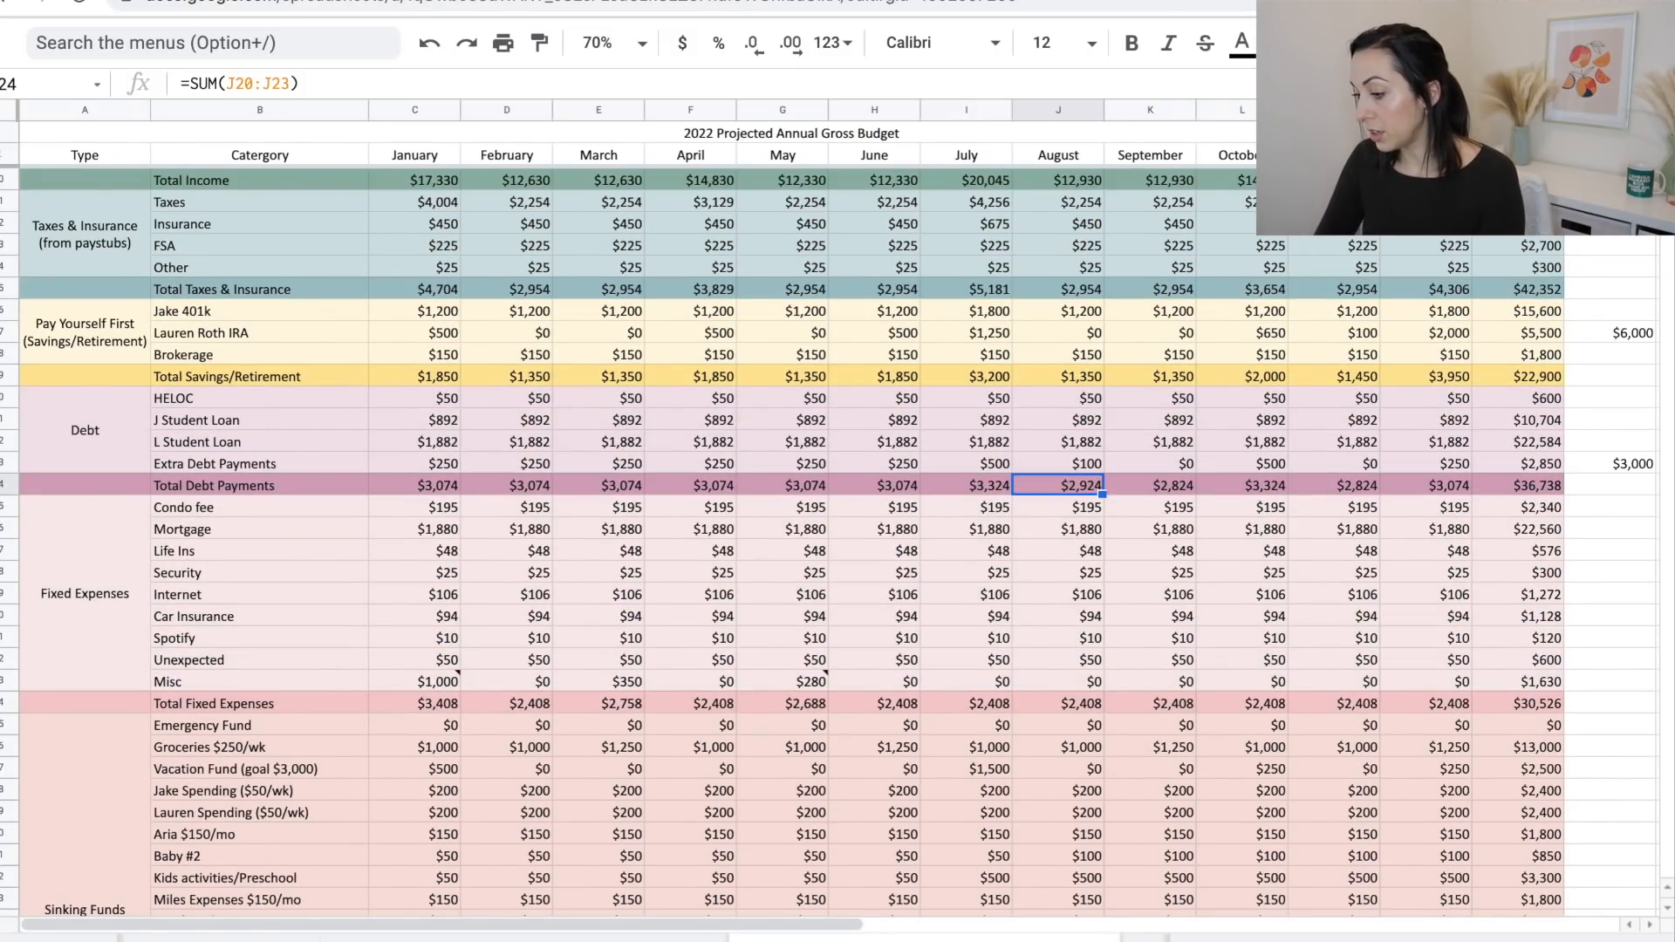
scroll(1084, 466, "down", 5)
Change the July extra debt payment to the formula =500+150 and check July's Left to Budget amount.
scroll(1069, 885, "up", 4)
left_click(966, 420)
type("=500")
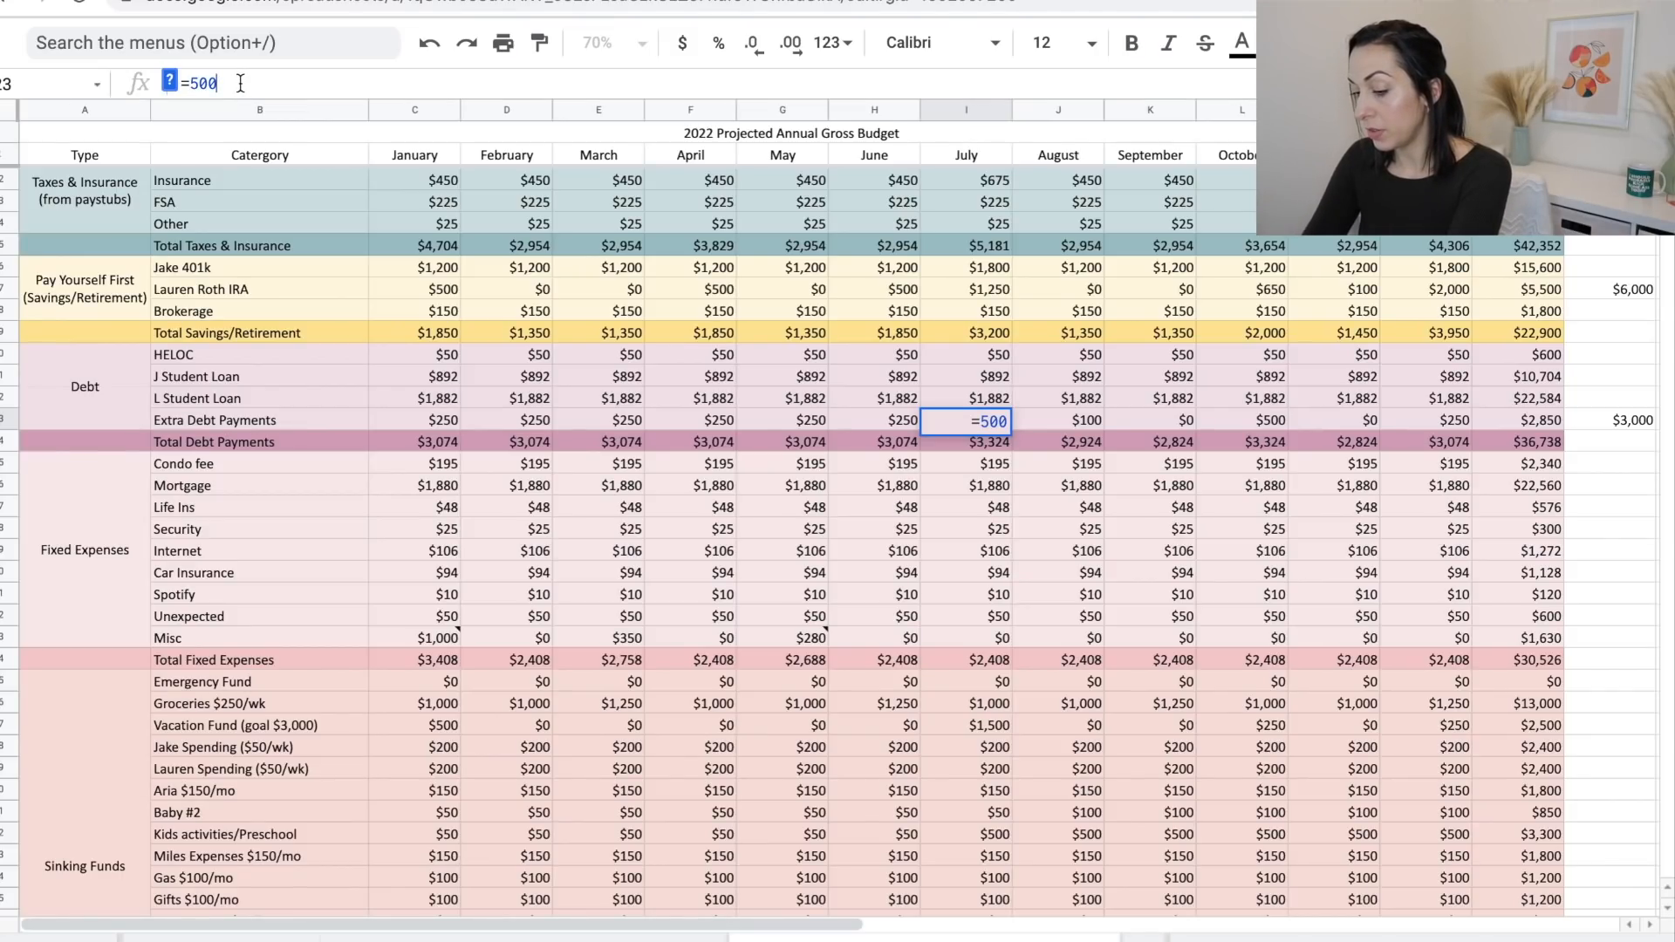
type("+150")
key("Return")
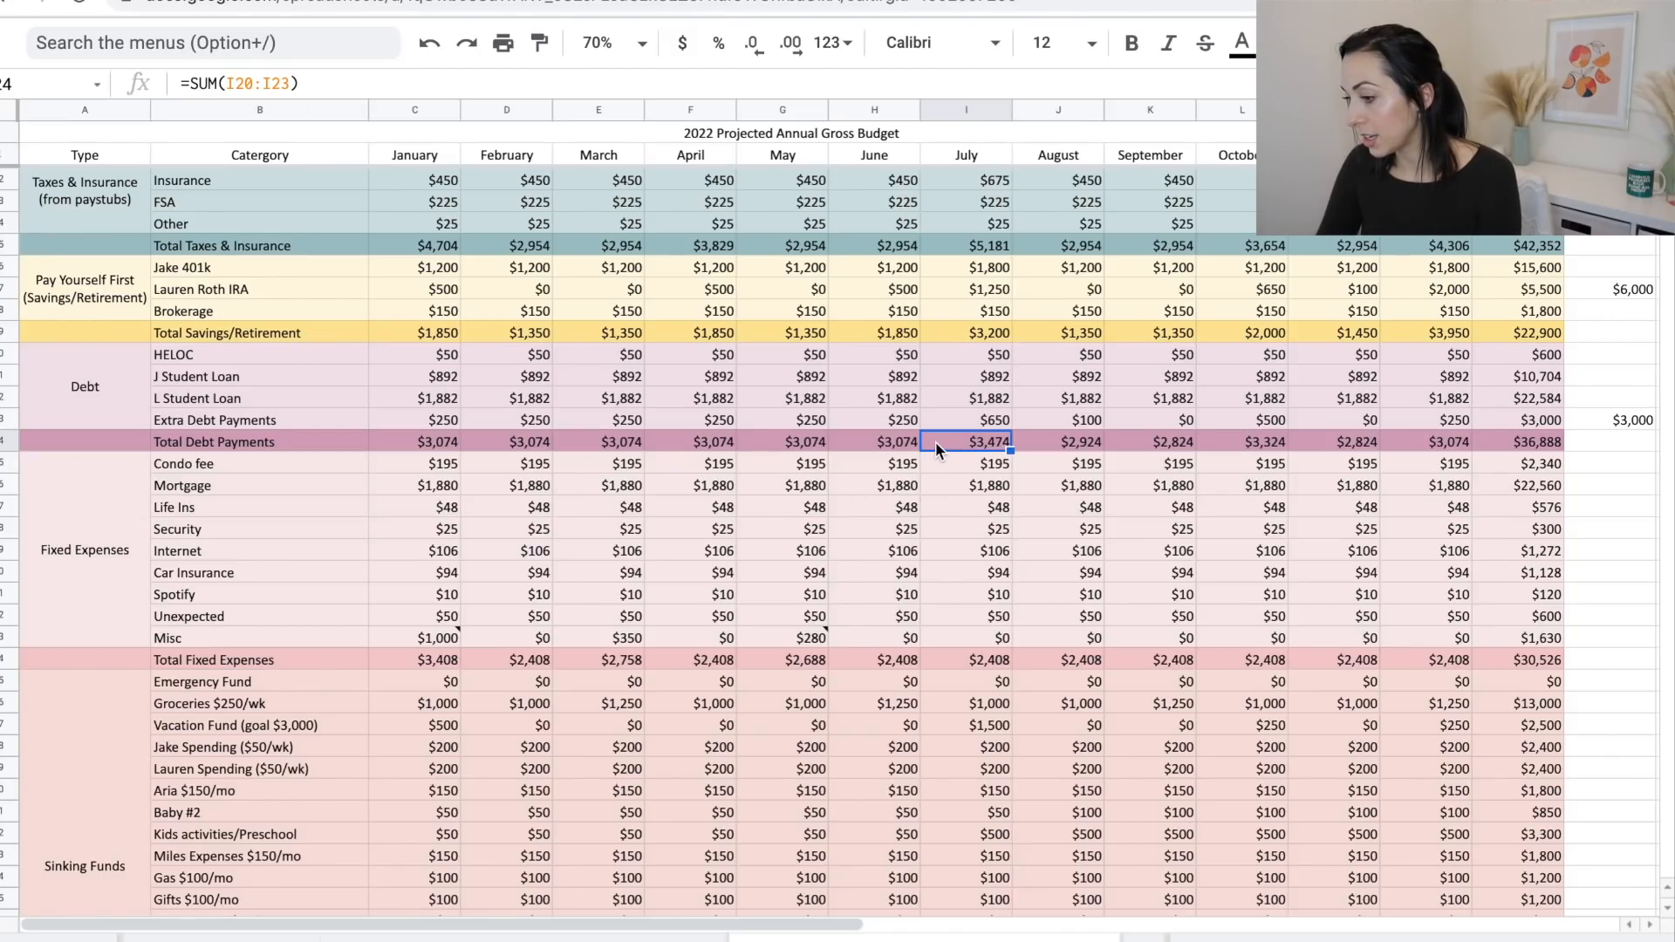
scroll(935, 442, "down", 5)
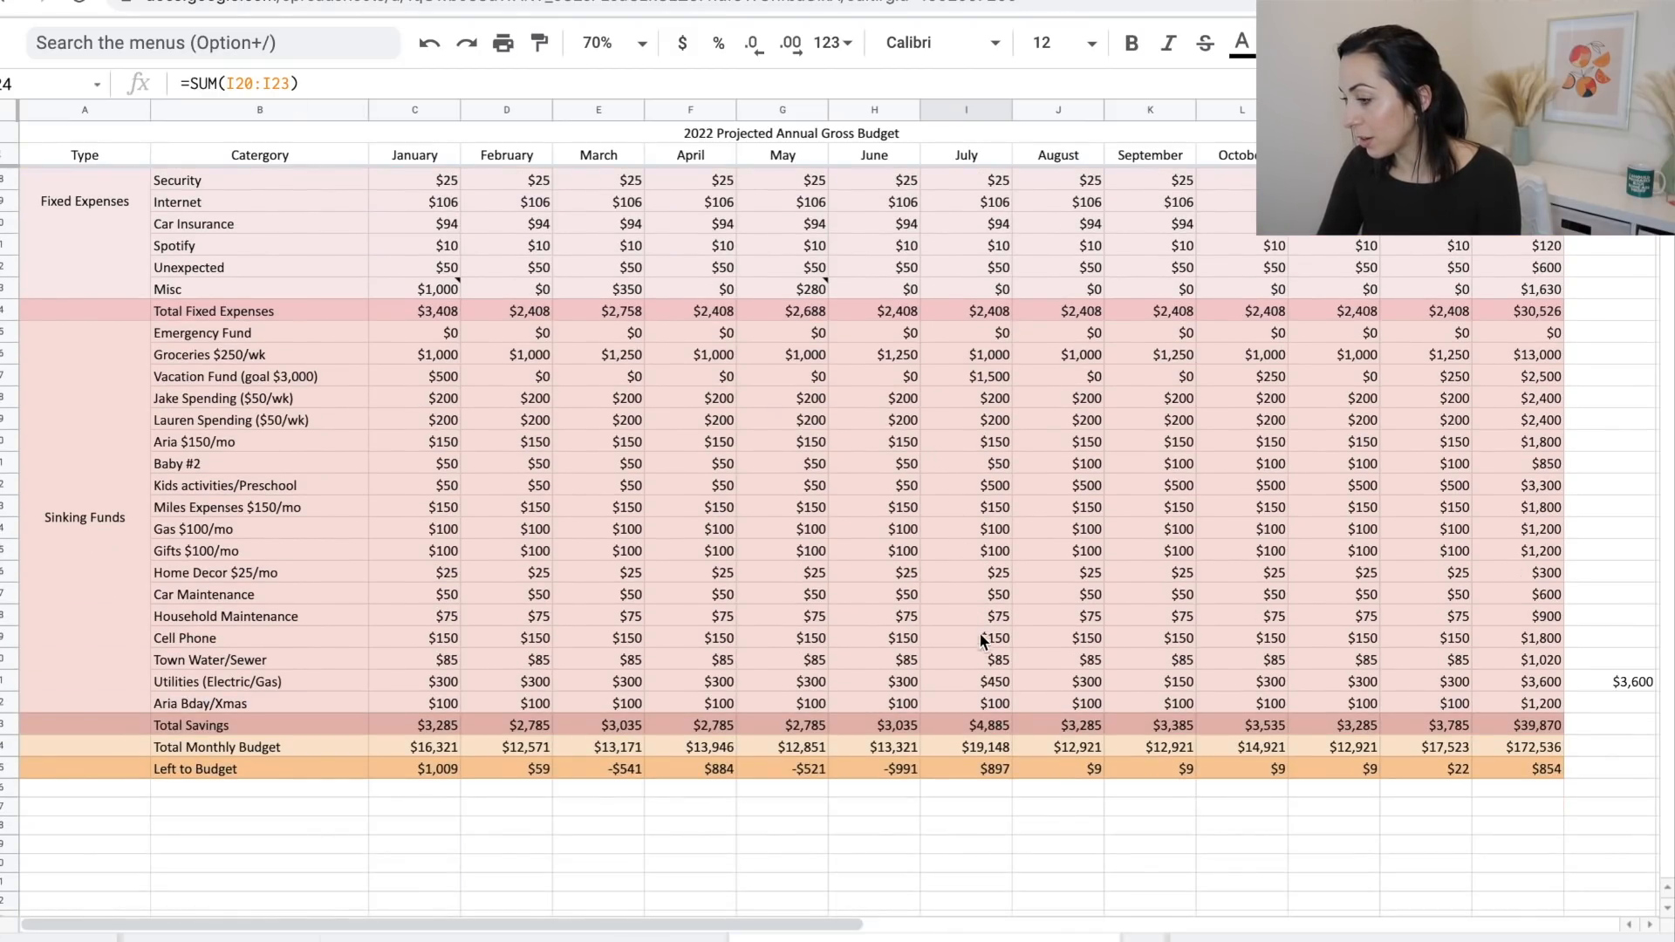
Extend the July Roth IRA formula to =750+500+500.
scroll(979, 630, "up", 5)
left_click(966, 332)
left_click(341, 84)
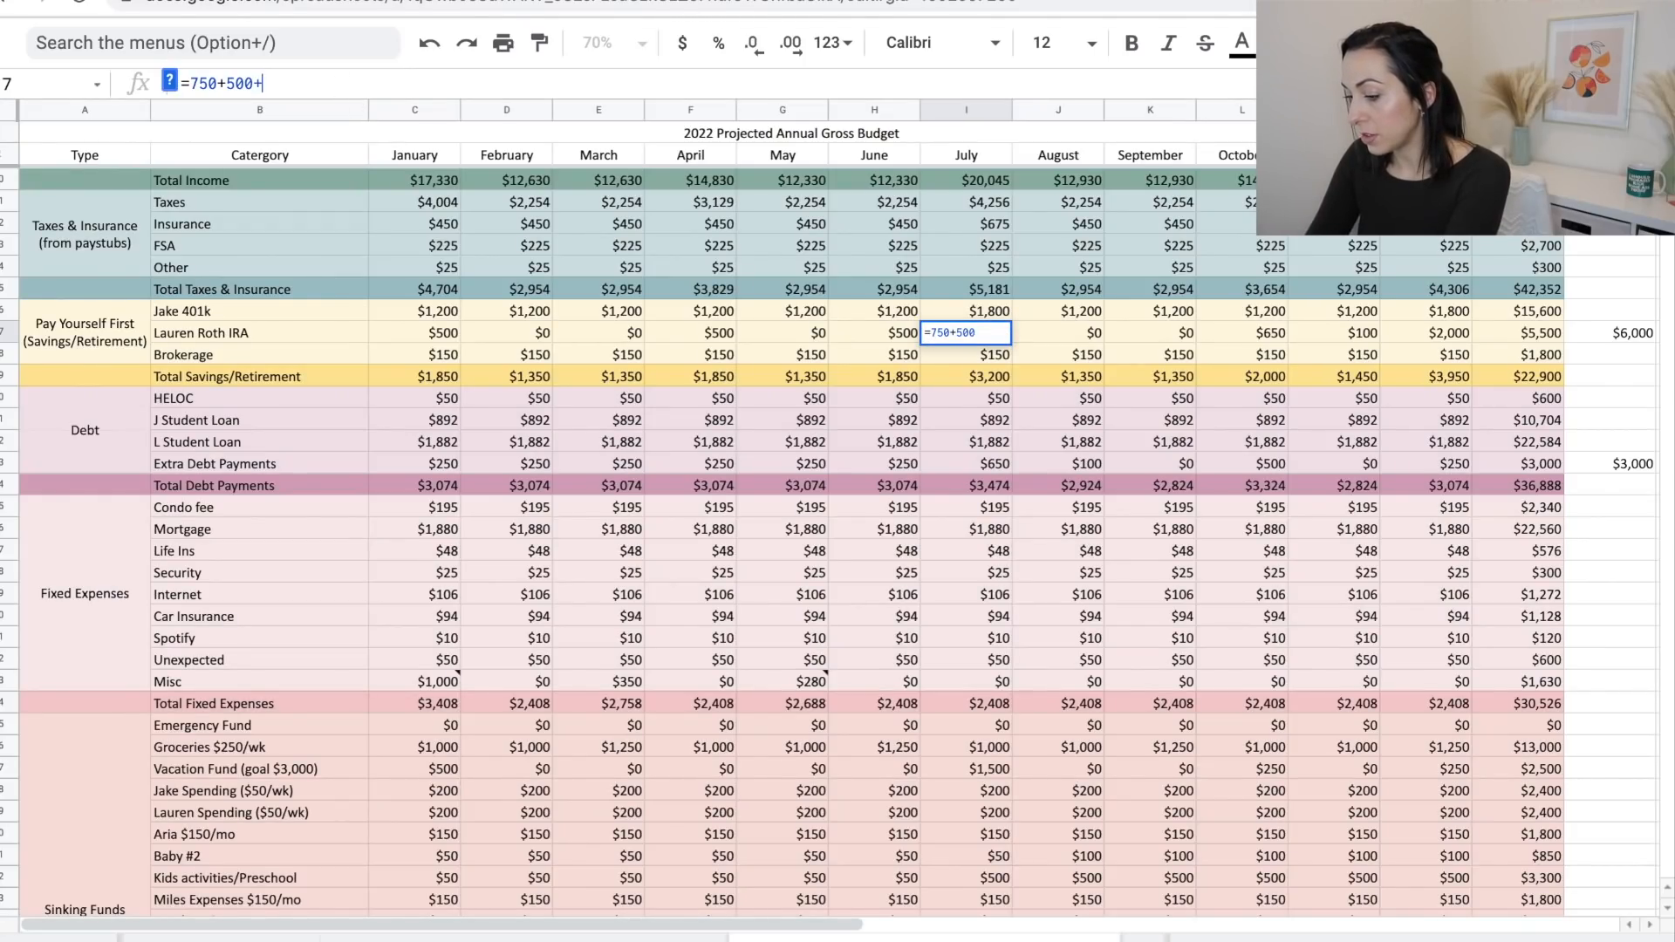
type("+500")
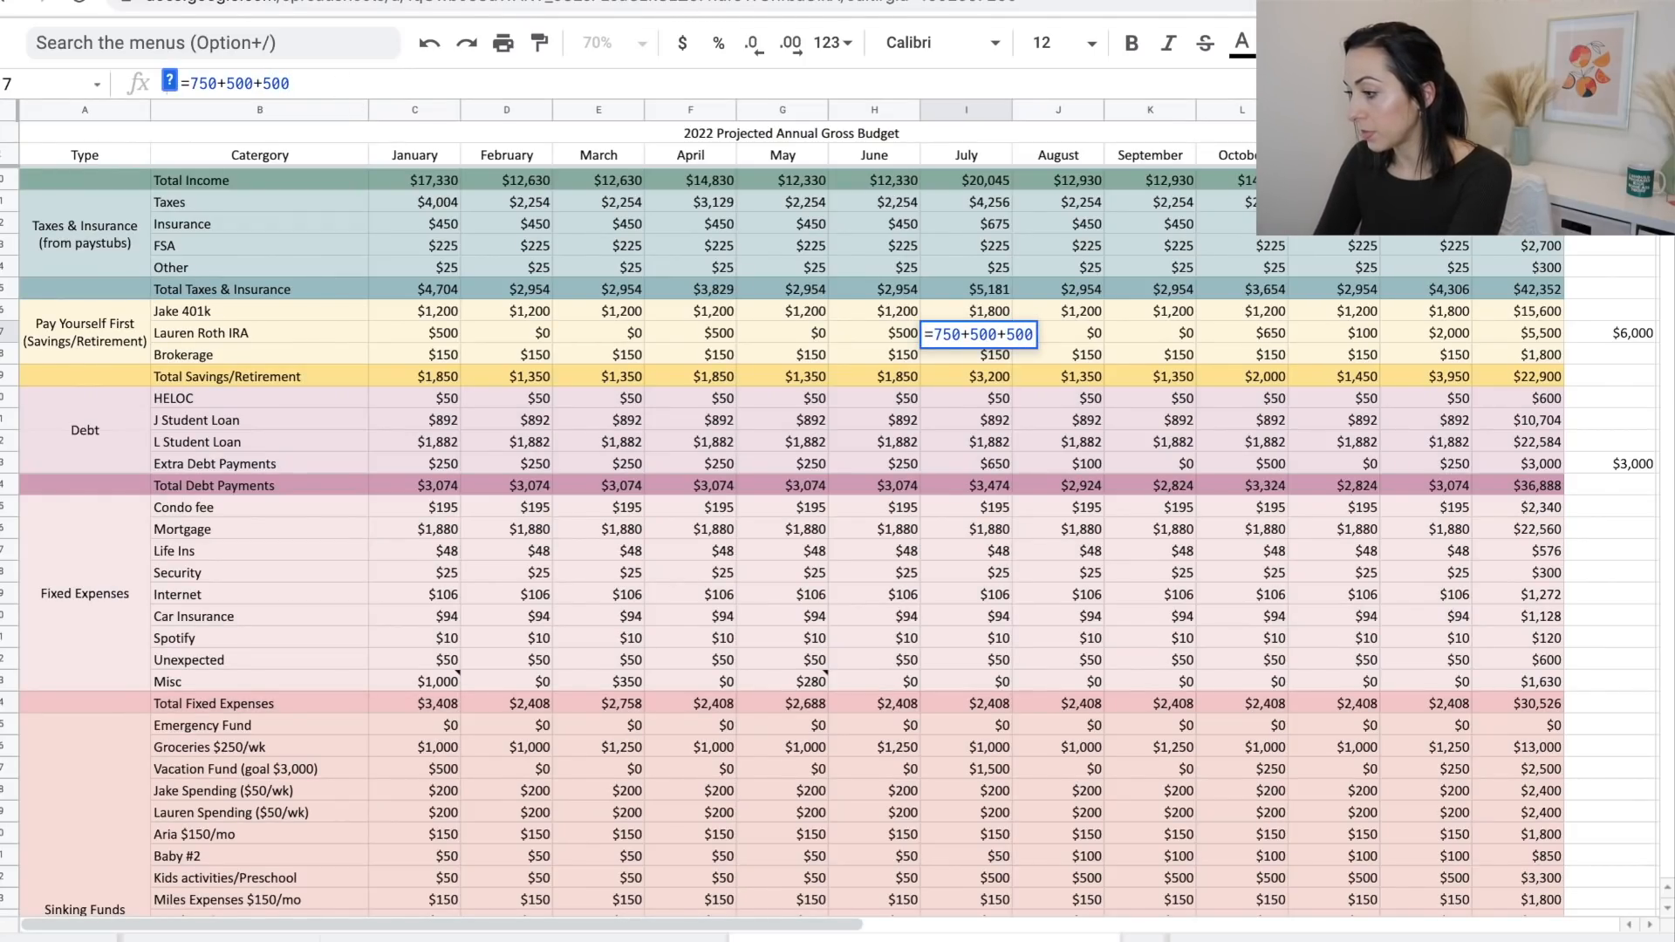
key("Return")
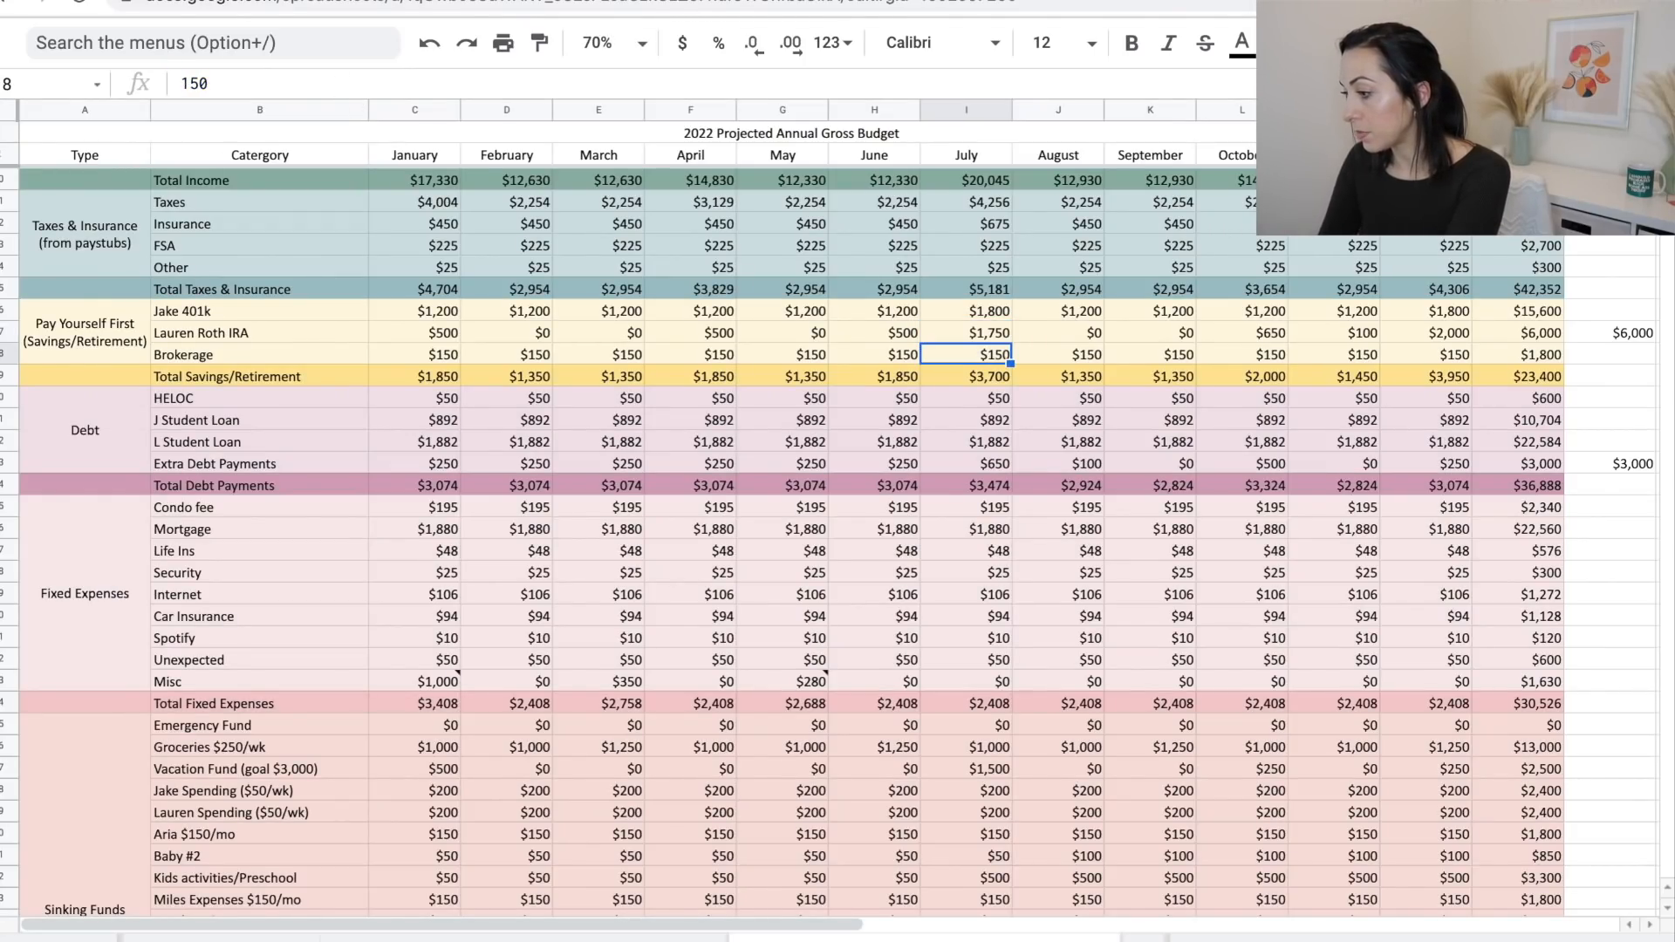
Compare the annual Roth IRA and extra debt totals with their reference amounts, and review Left to Budget from August back to May.
left_click(1510, 330)
left_click(1536, 466)
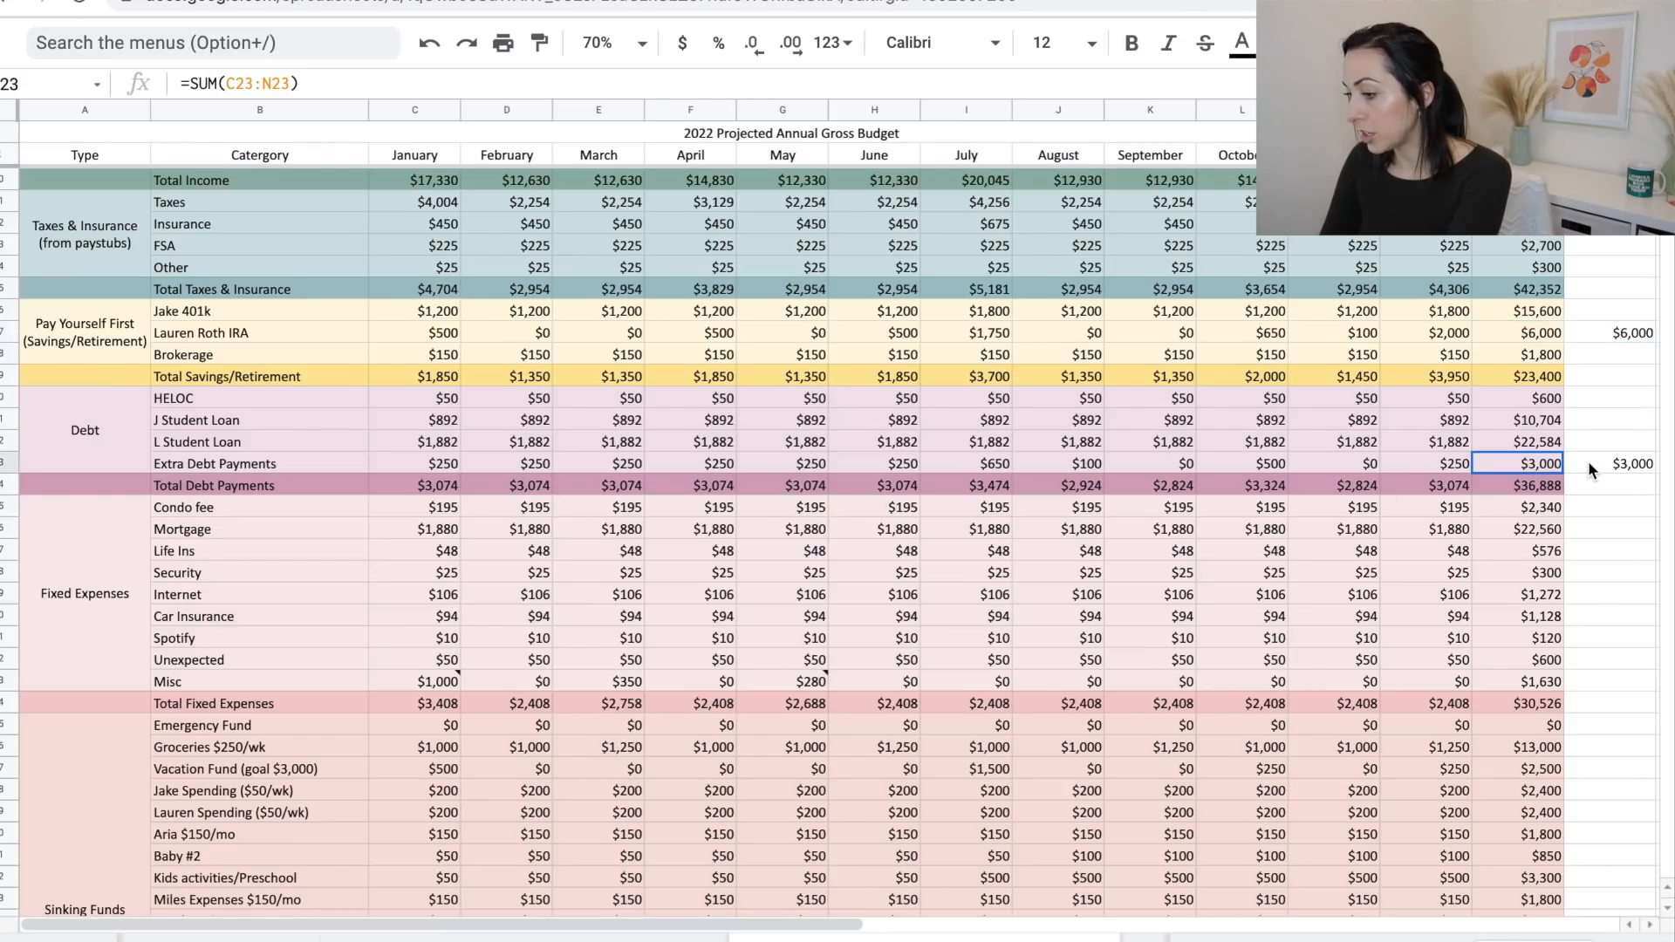
left_click(1627, 463, "shift")
scroll(872, 513, "down", 5)
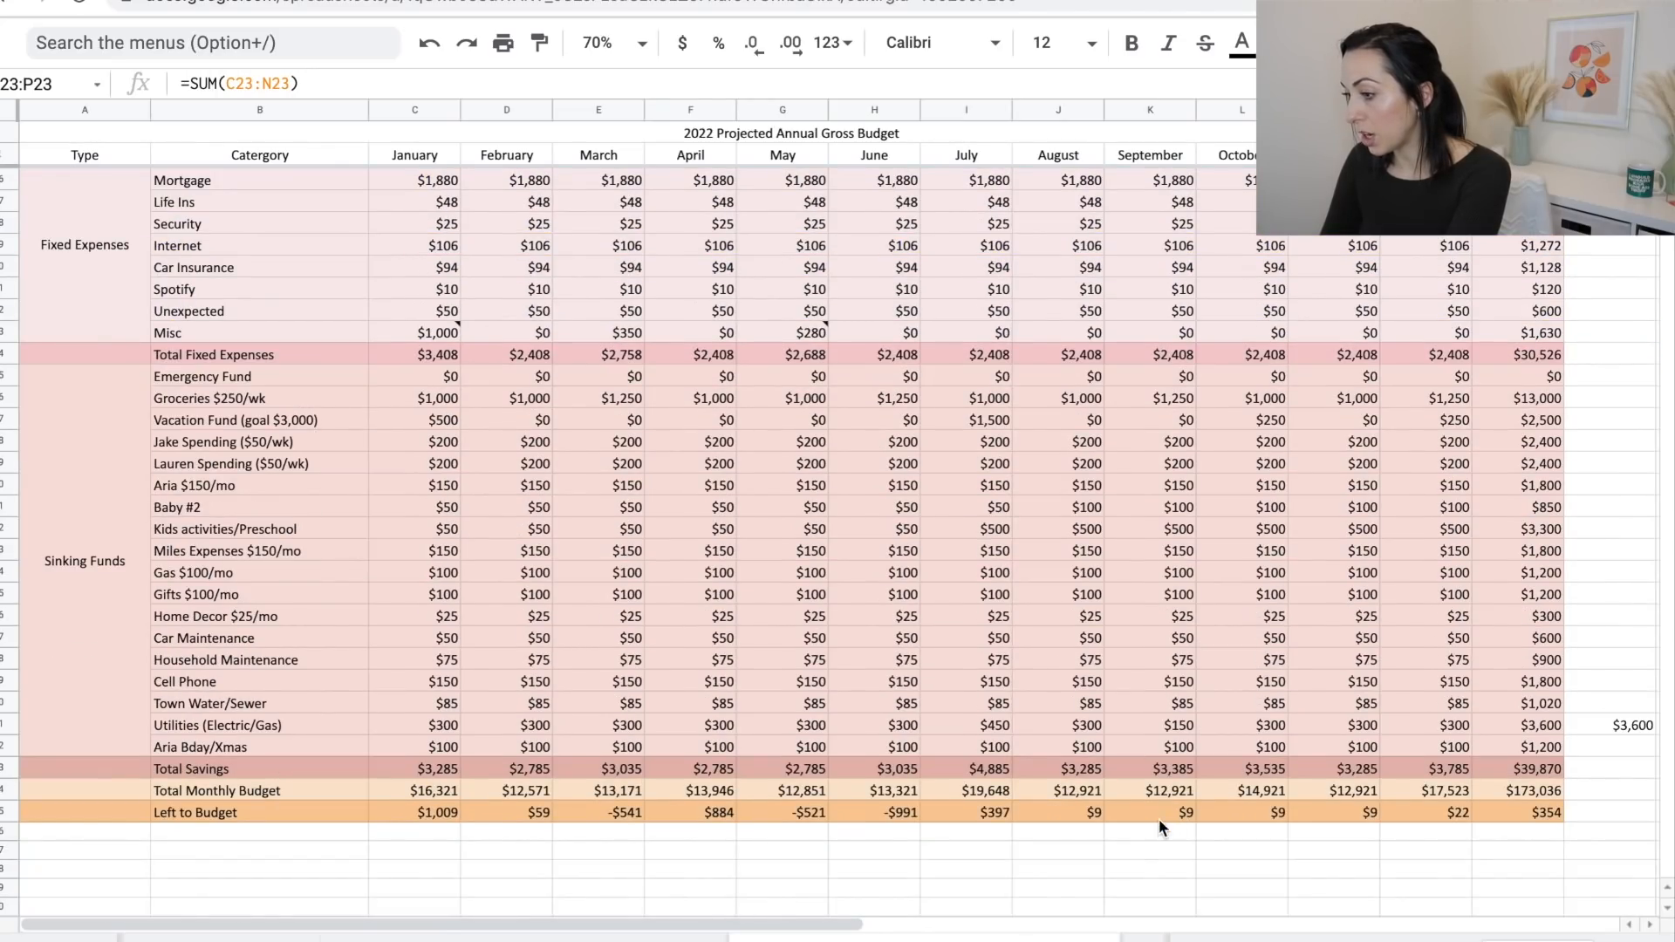
left_click(1066, 814)
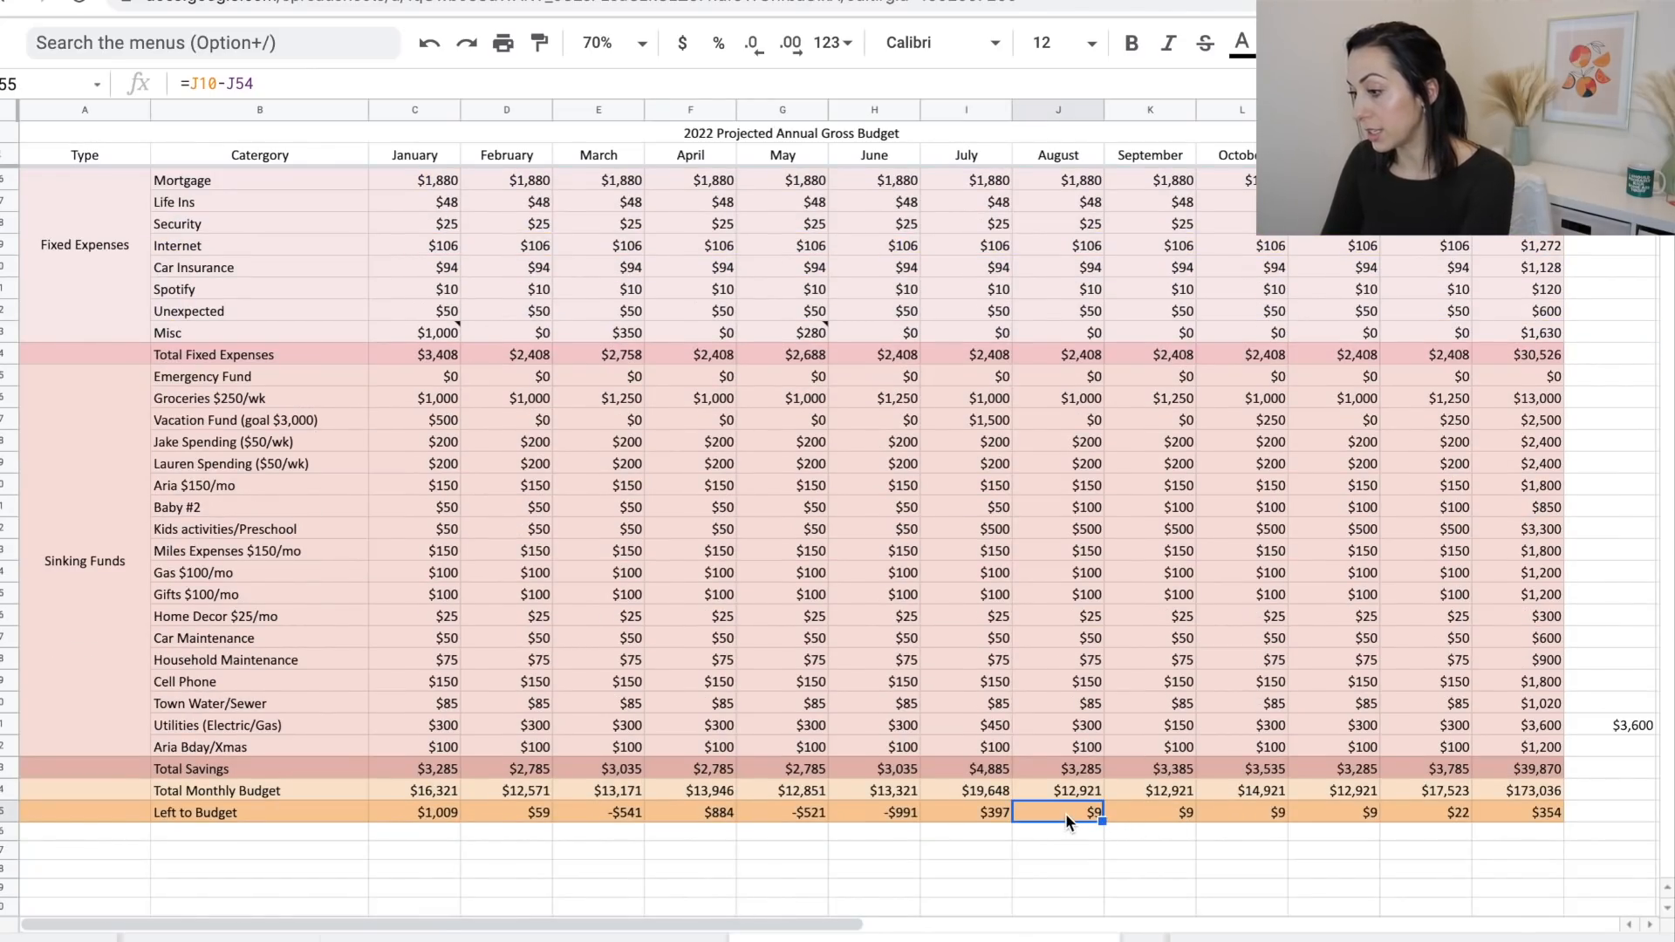
left_click(974, 821)
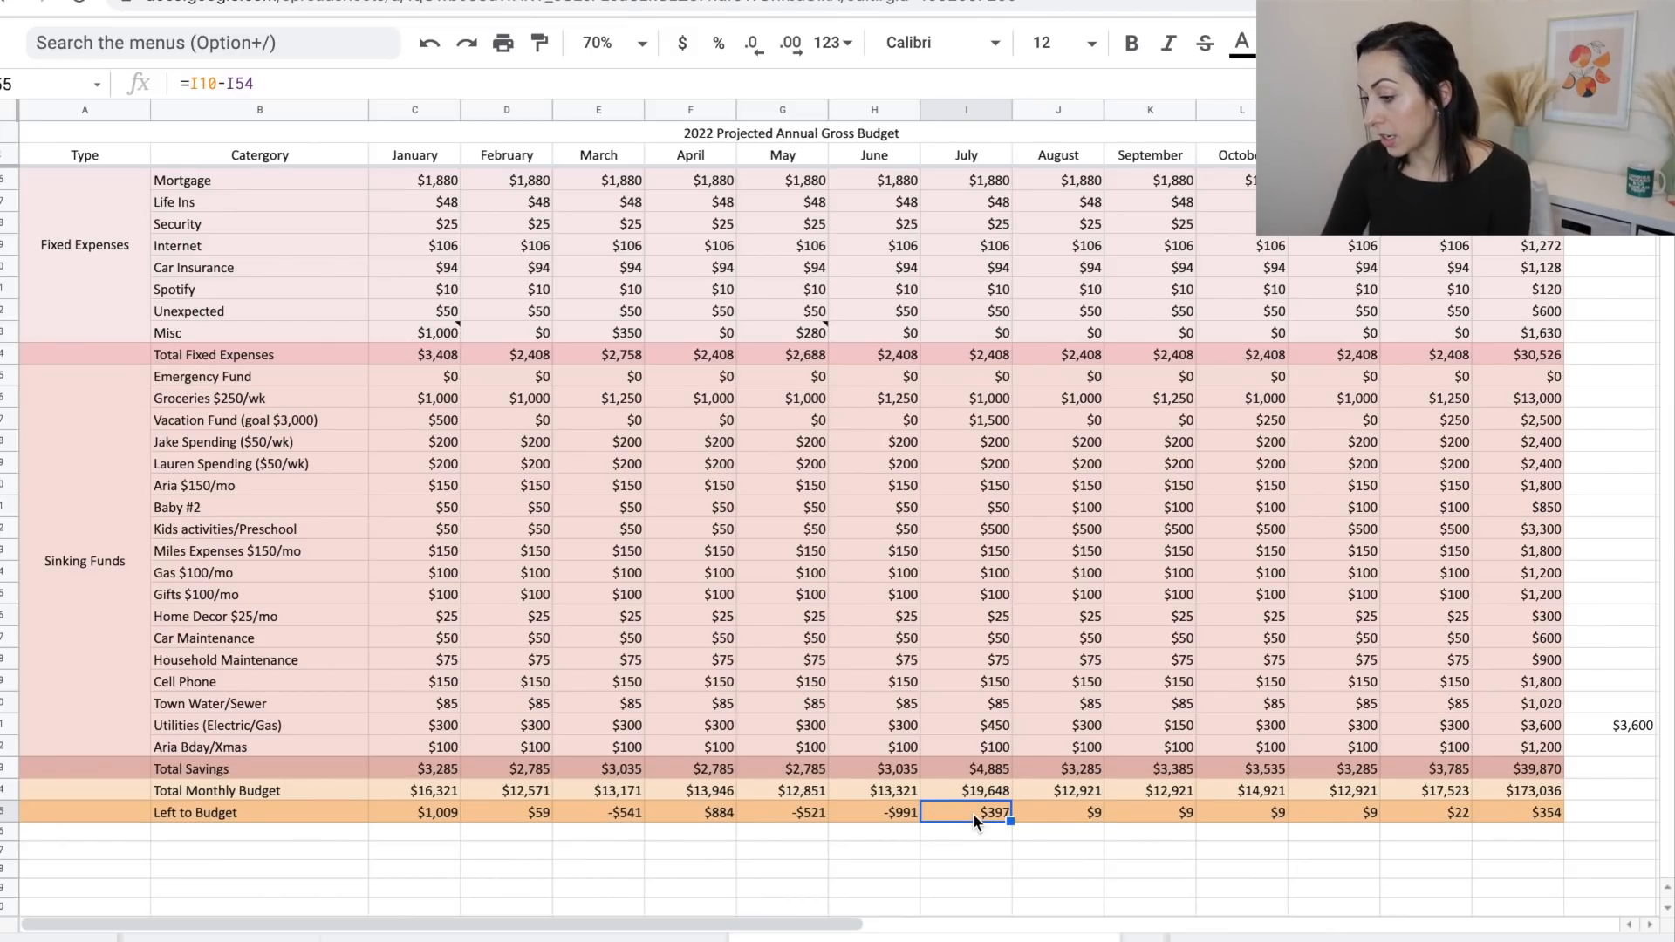
left_click(892, 820)
left_click(807, 816)
Clear the June Roth IRA amount and check June's Left to Budget amount.
scroll(901, 703, "up", 4)
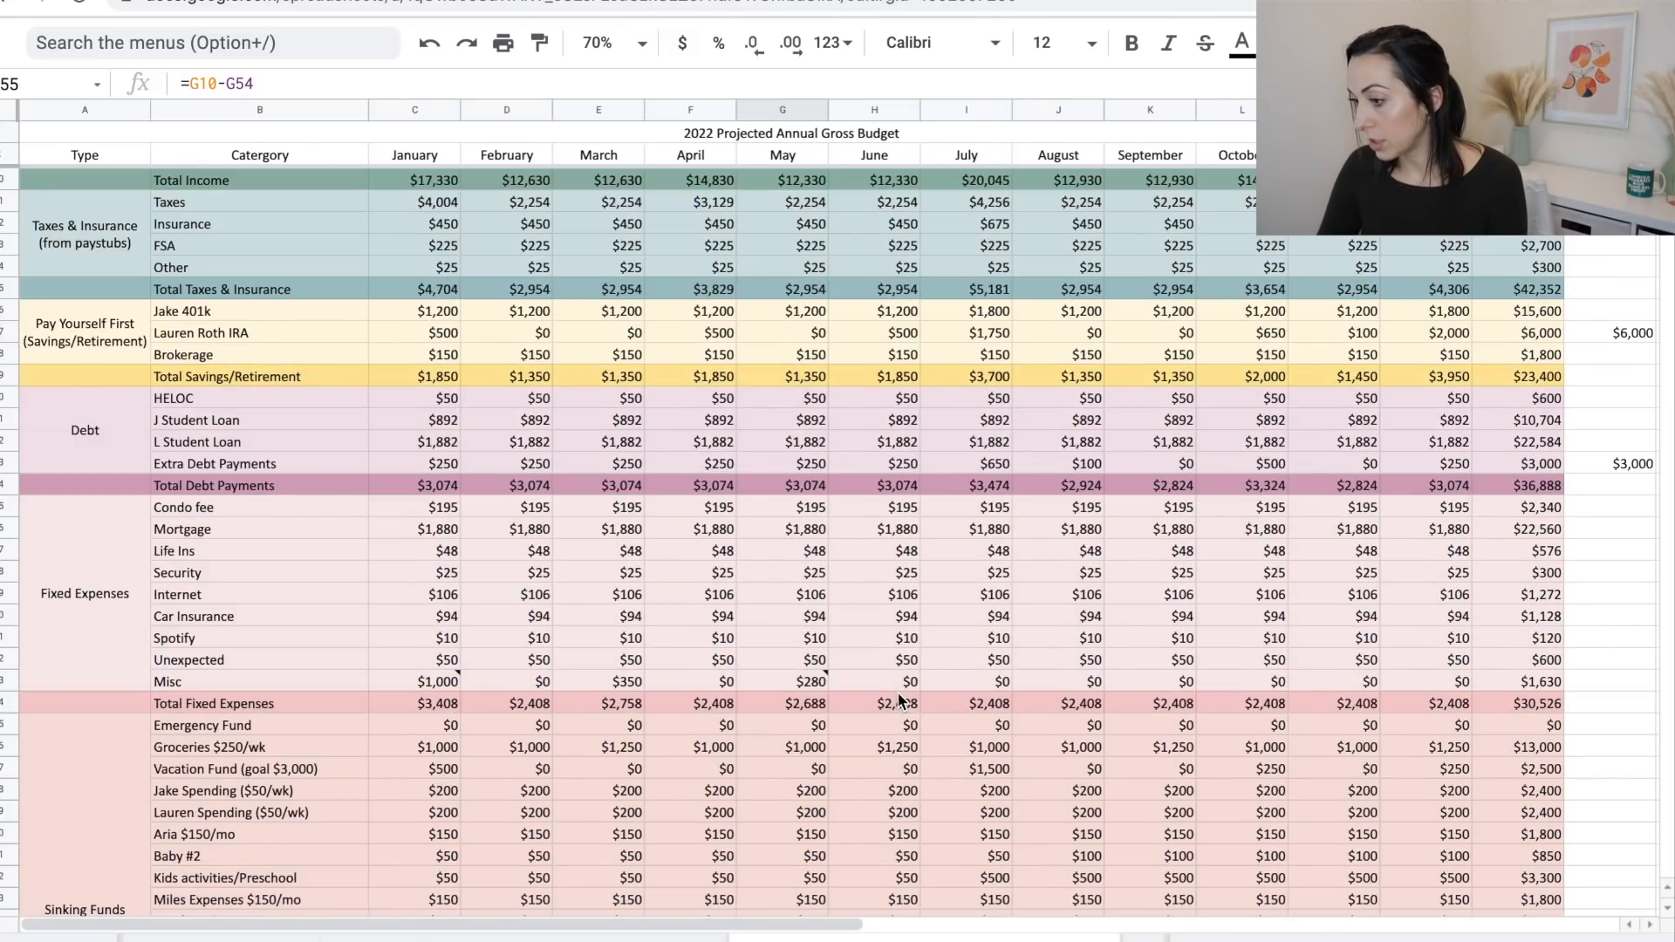
left_click(896, 334)
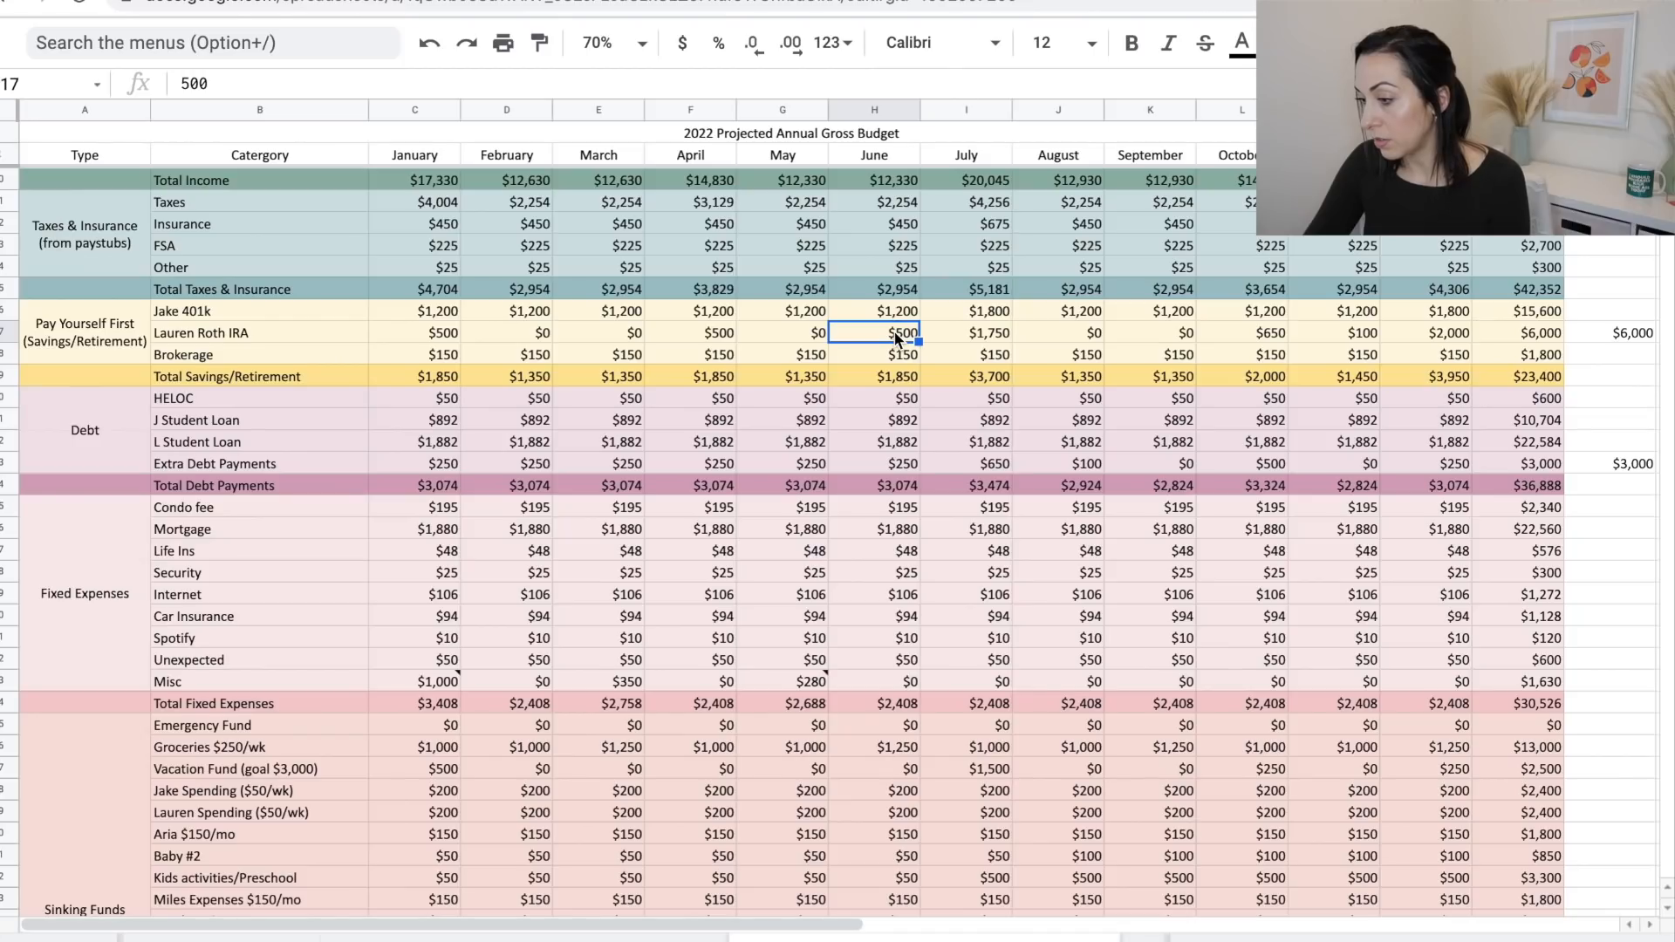
key("Delete")
scroll(838, 541, "down", 5)
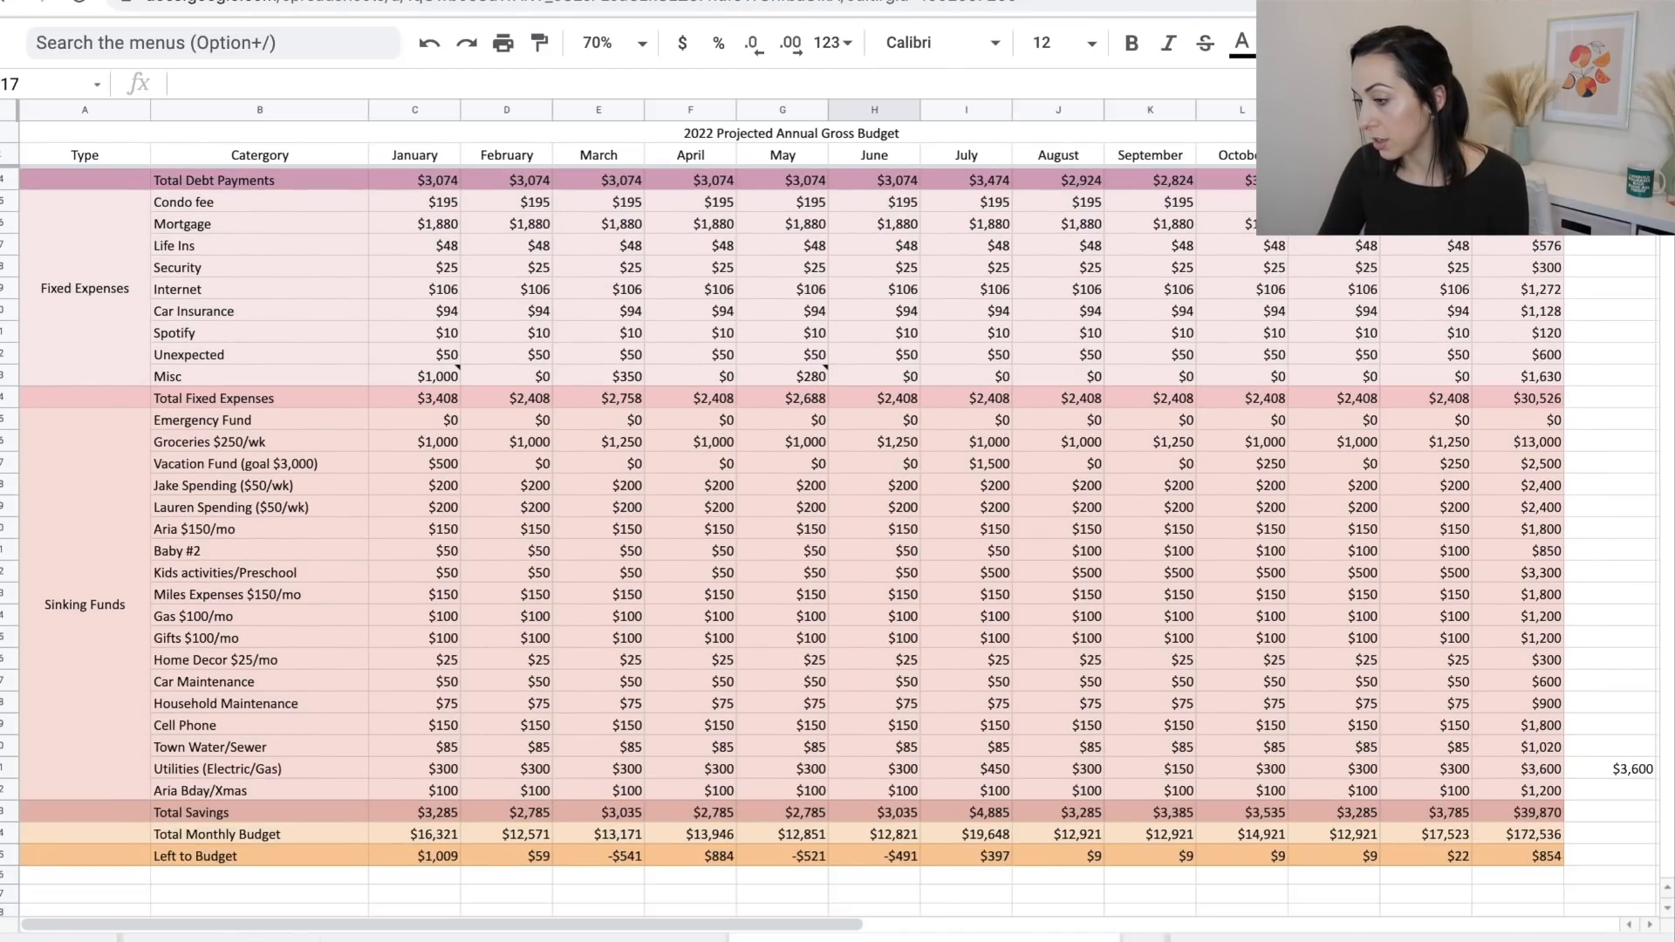
Clear the June extra debt payment and check the remaining June shortfall in Left to Budget.
scroll(838, 541, "up", 2)
left_click(891, 296)
scroll(892, 296, "down", 4)
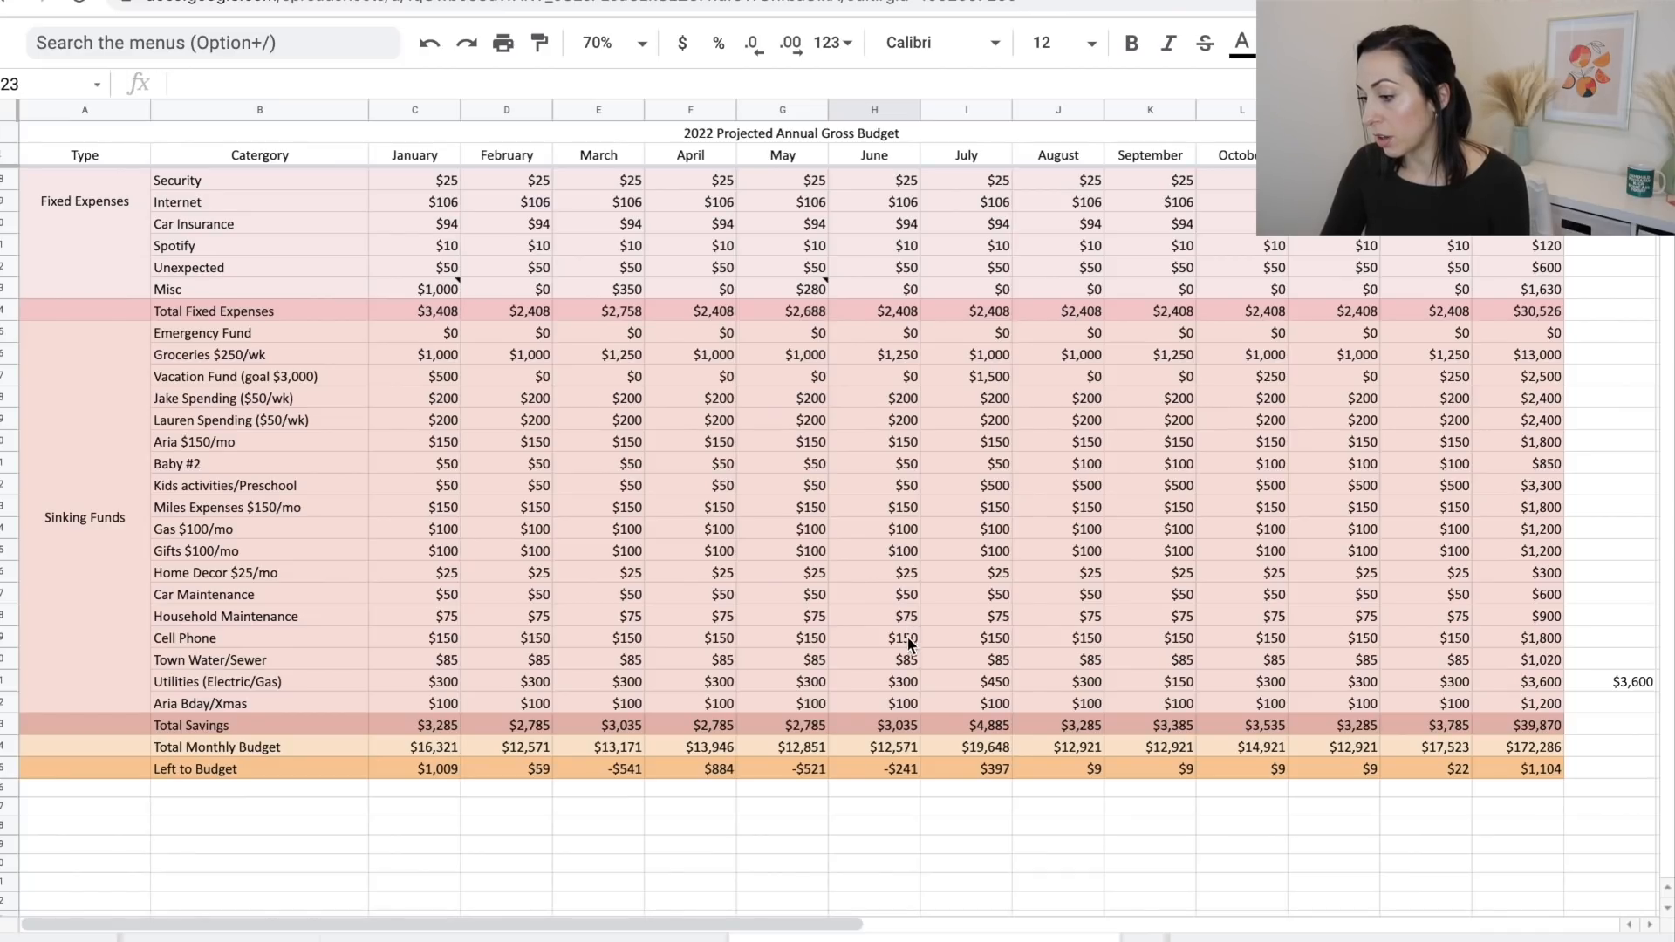
Set the June Utilities (Electric/Gas) amount to 50.
left_click(907, 686)
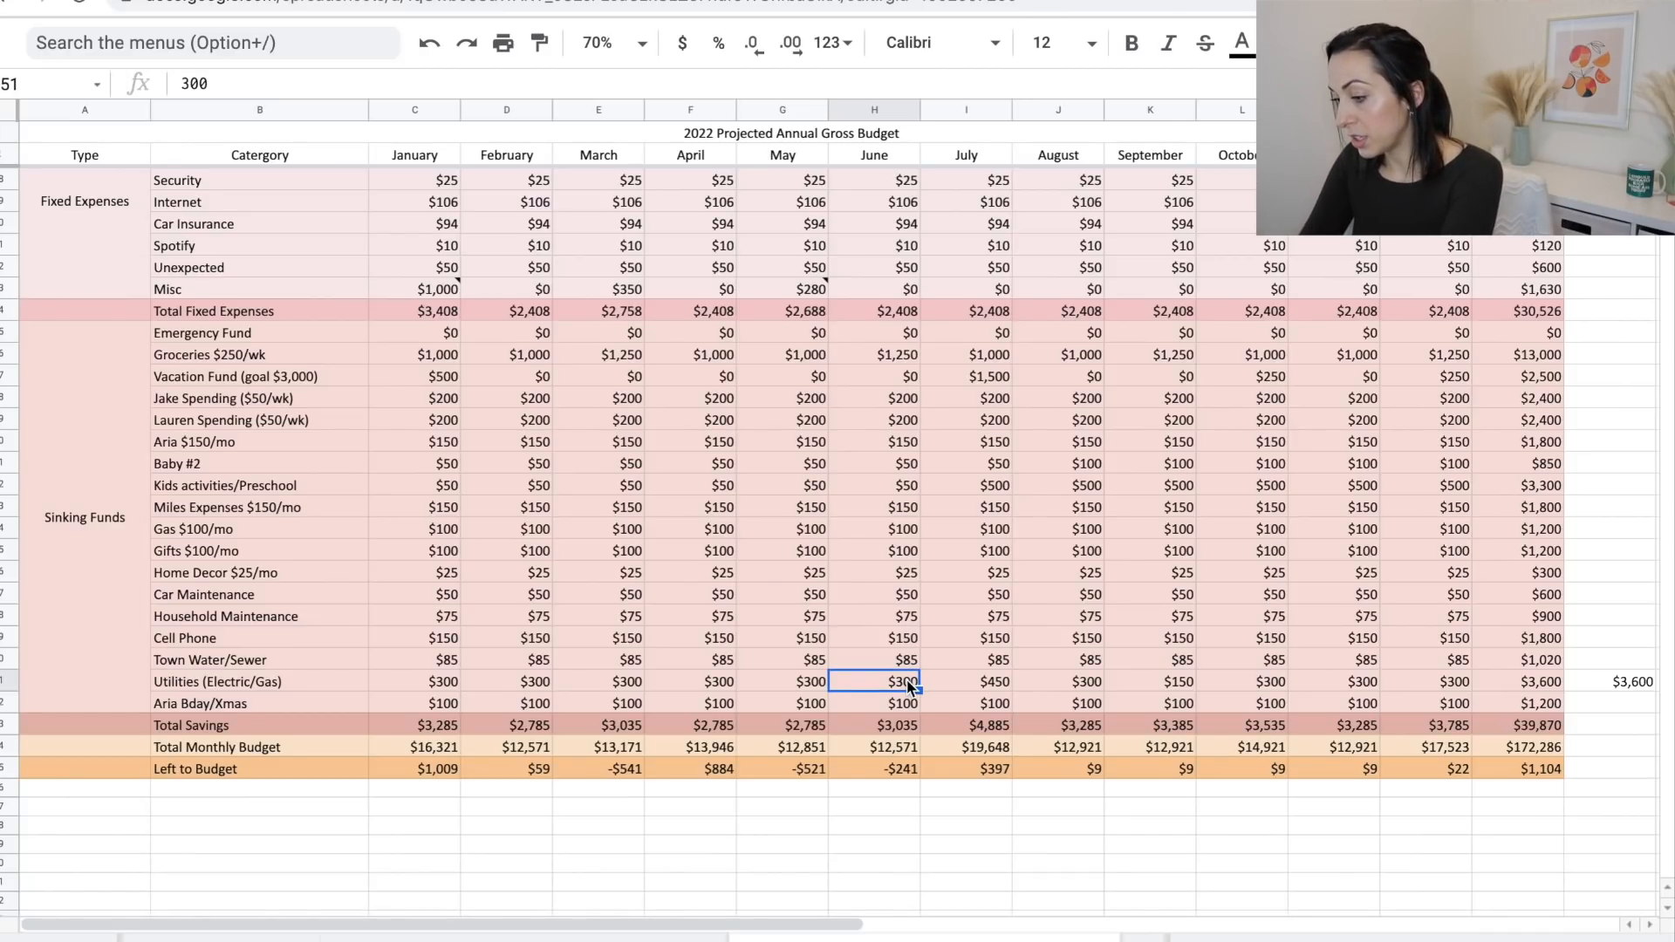
type("50")
key("Return")
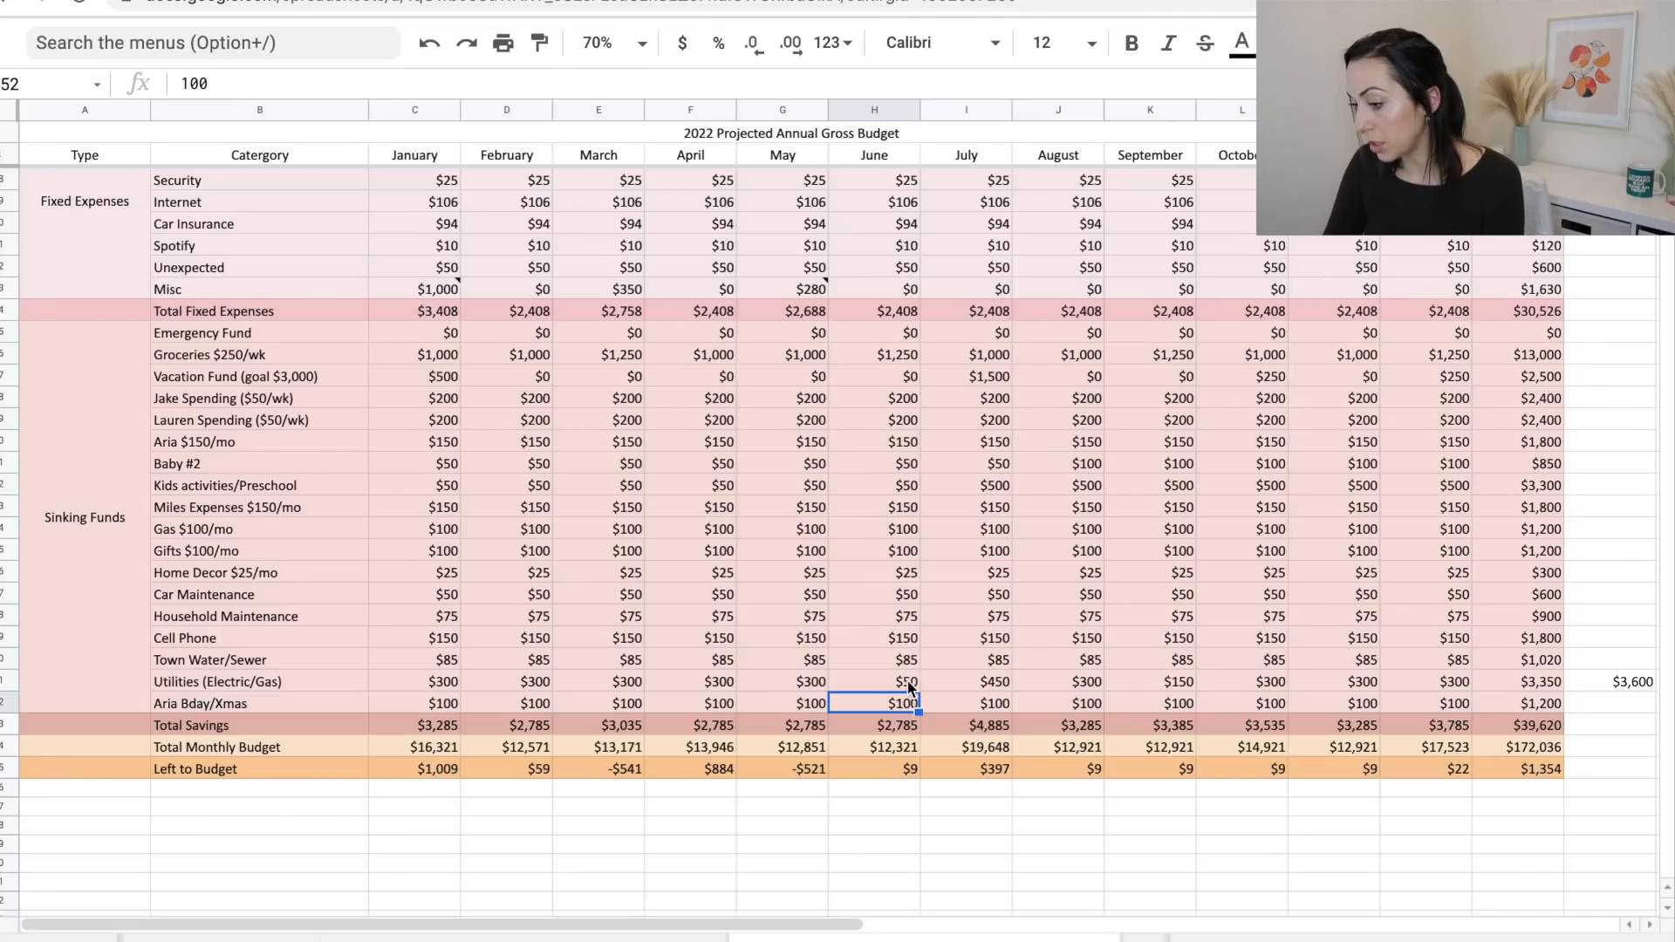
Add 250 to the July Utilities (Electric/Gas) formula, making it =300+150+250, and check July's Left to Budget amount.
left_click(996, 684)
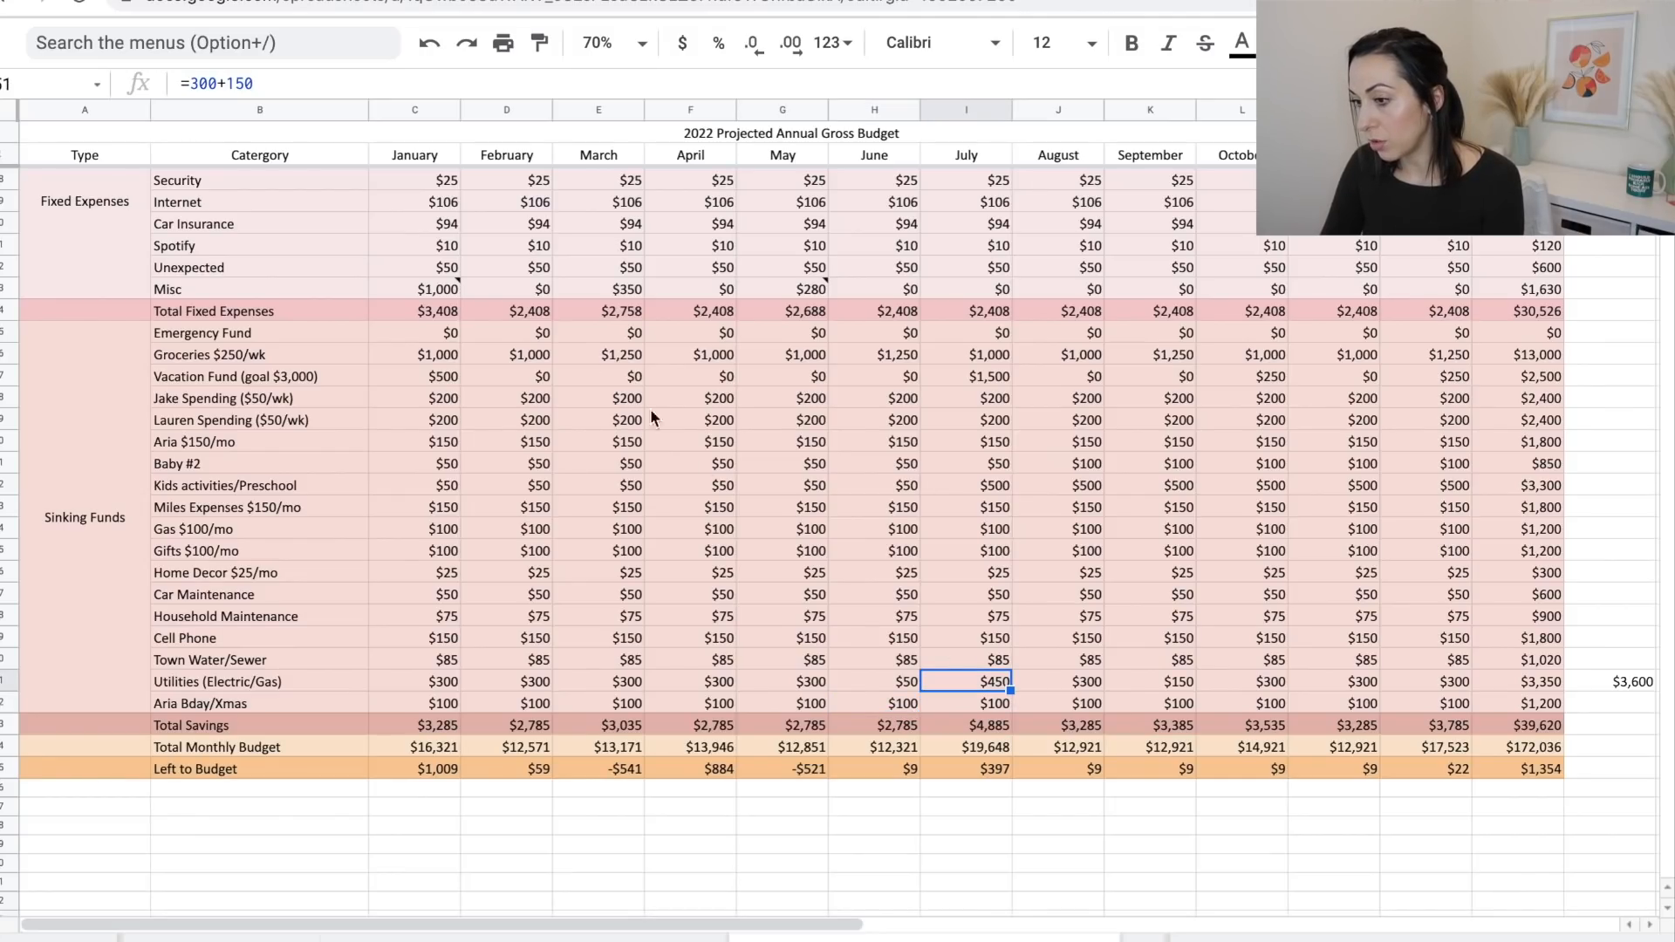
left_click(319, 85)
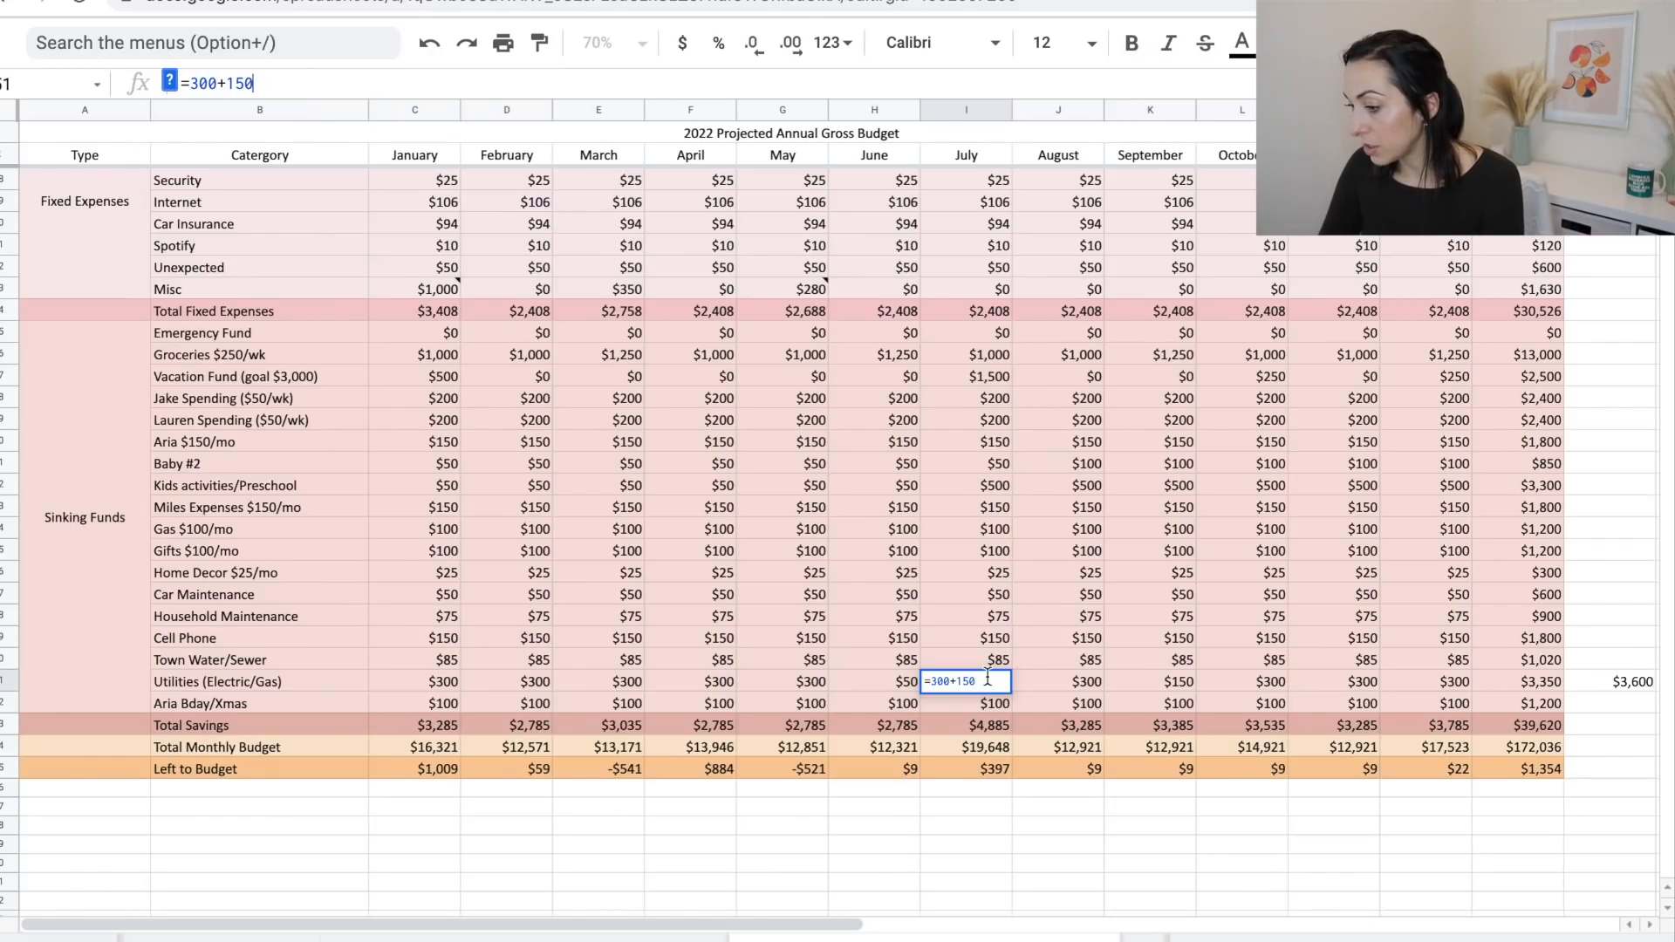
type("+")
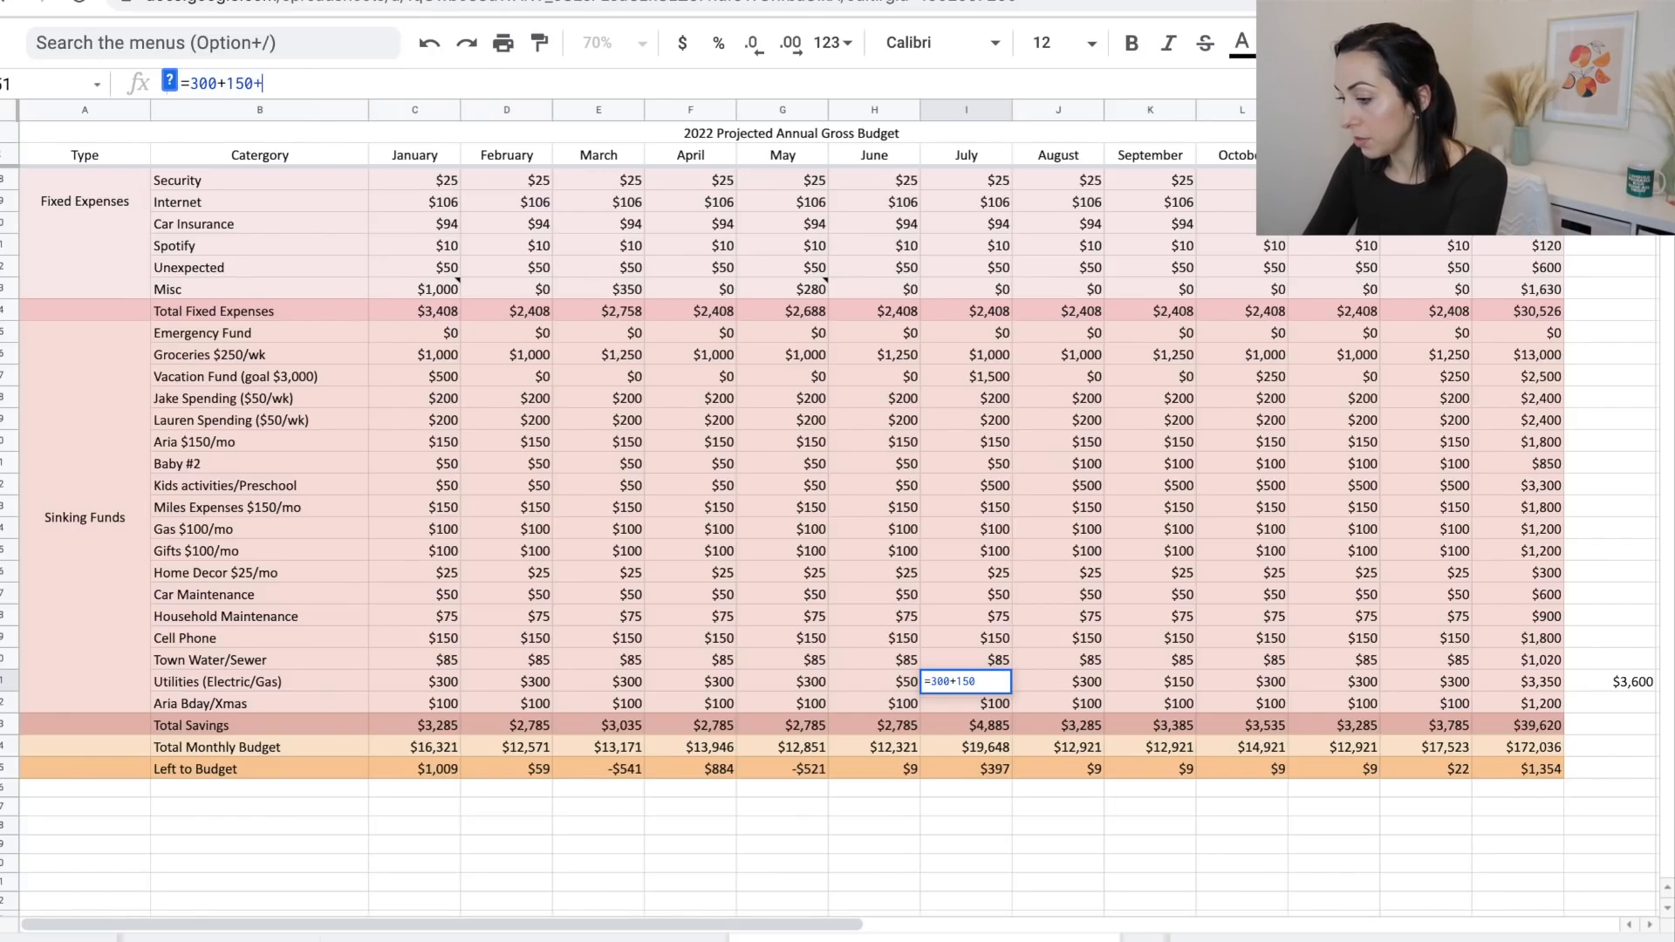
type("250")
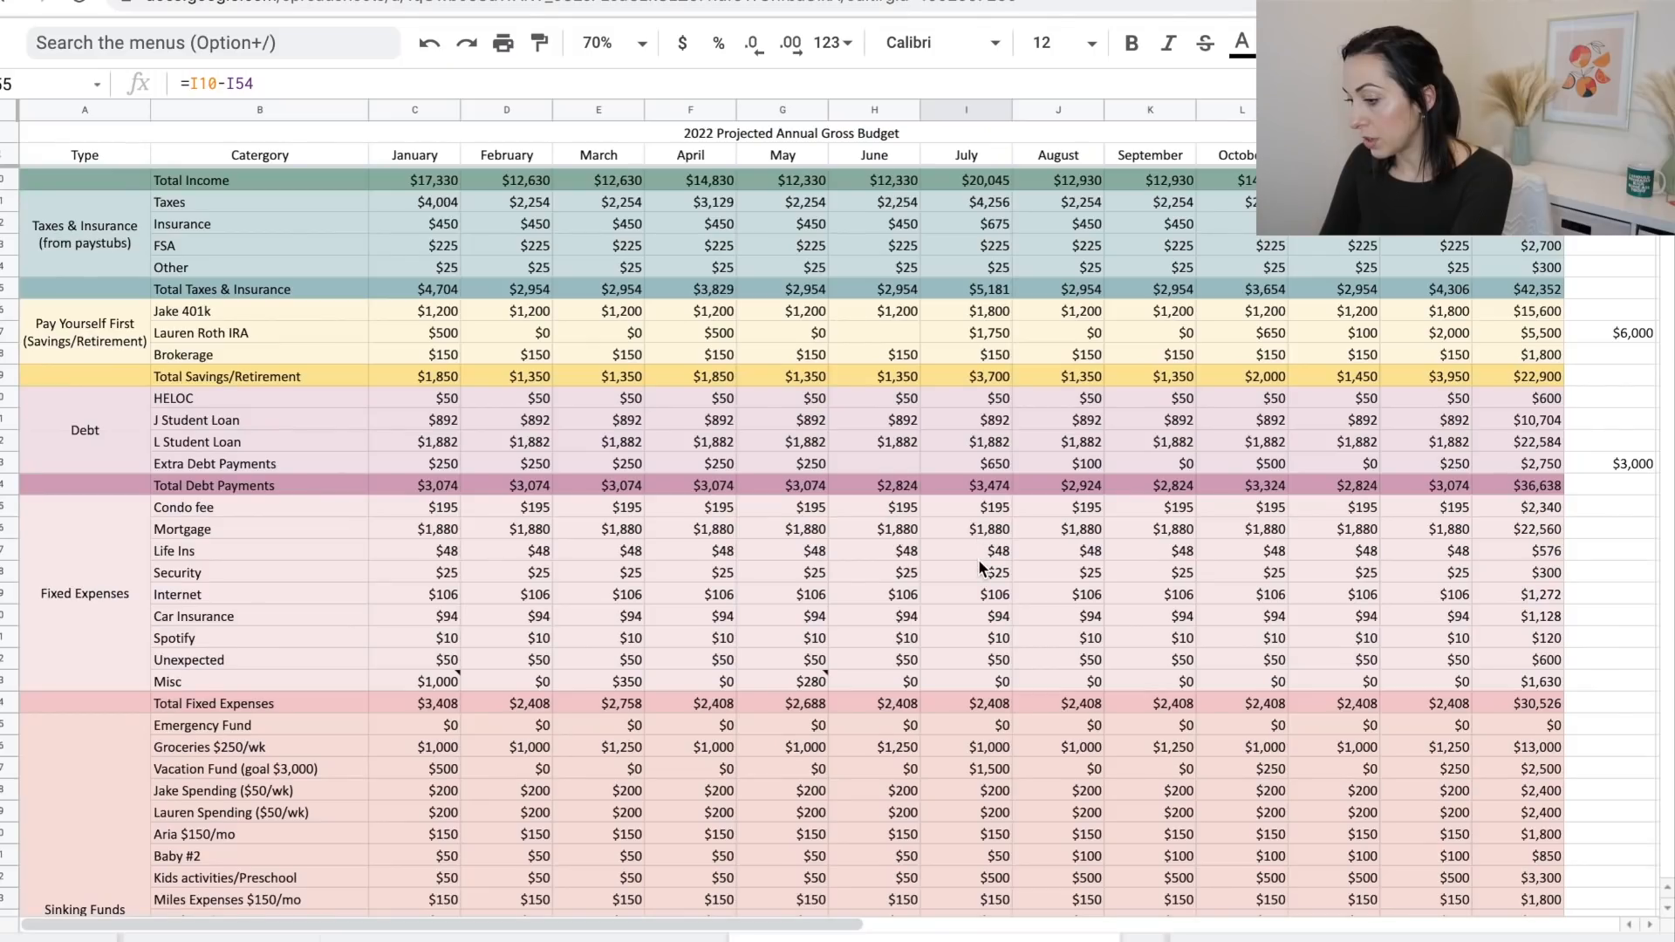
scroll(977, 558, "down", 5)
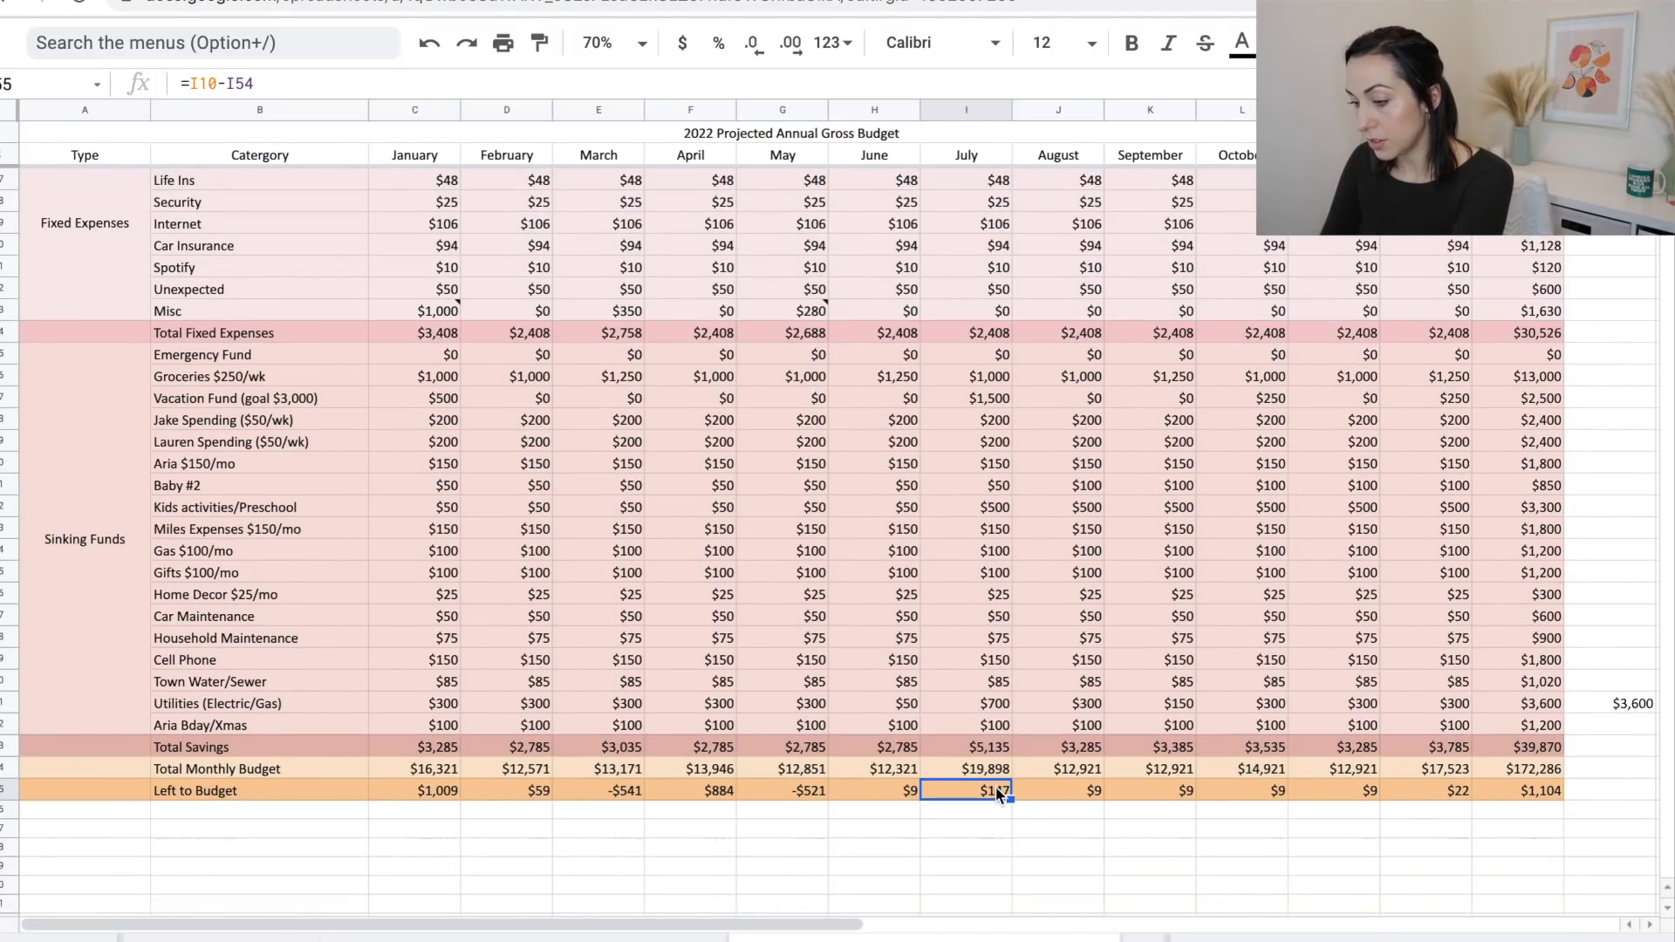
Add another 150 to the July Extra Debt Payments formula, making it =500+150+150.
scroll(998, 795, "up", 5)
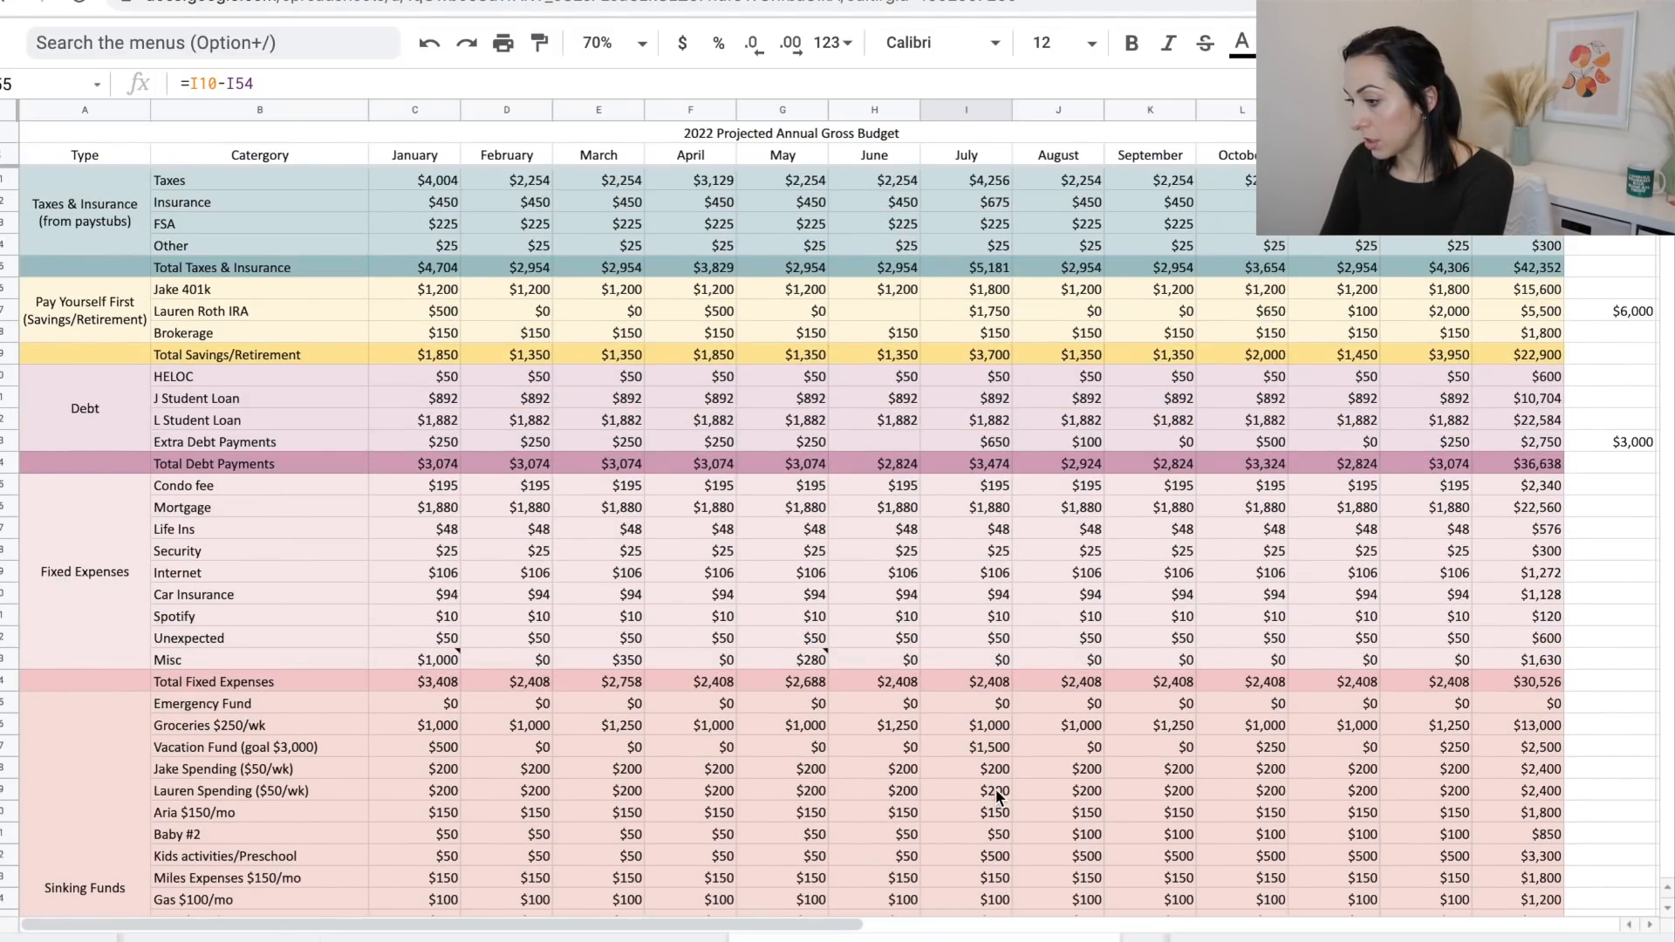
left_click(990, 443)
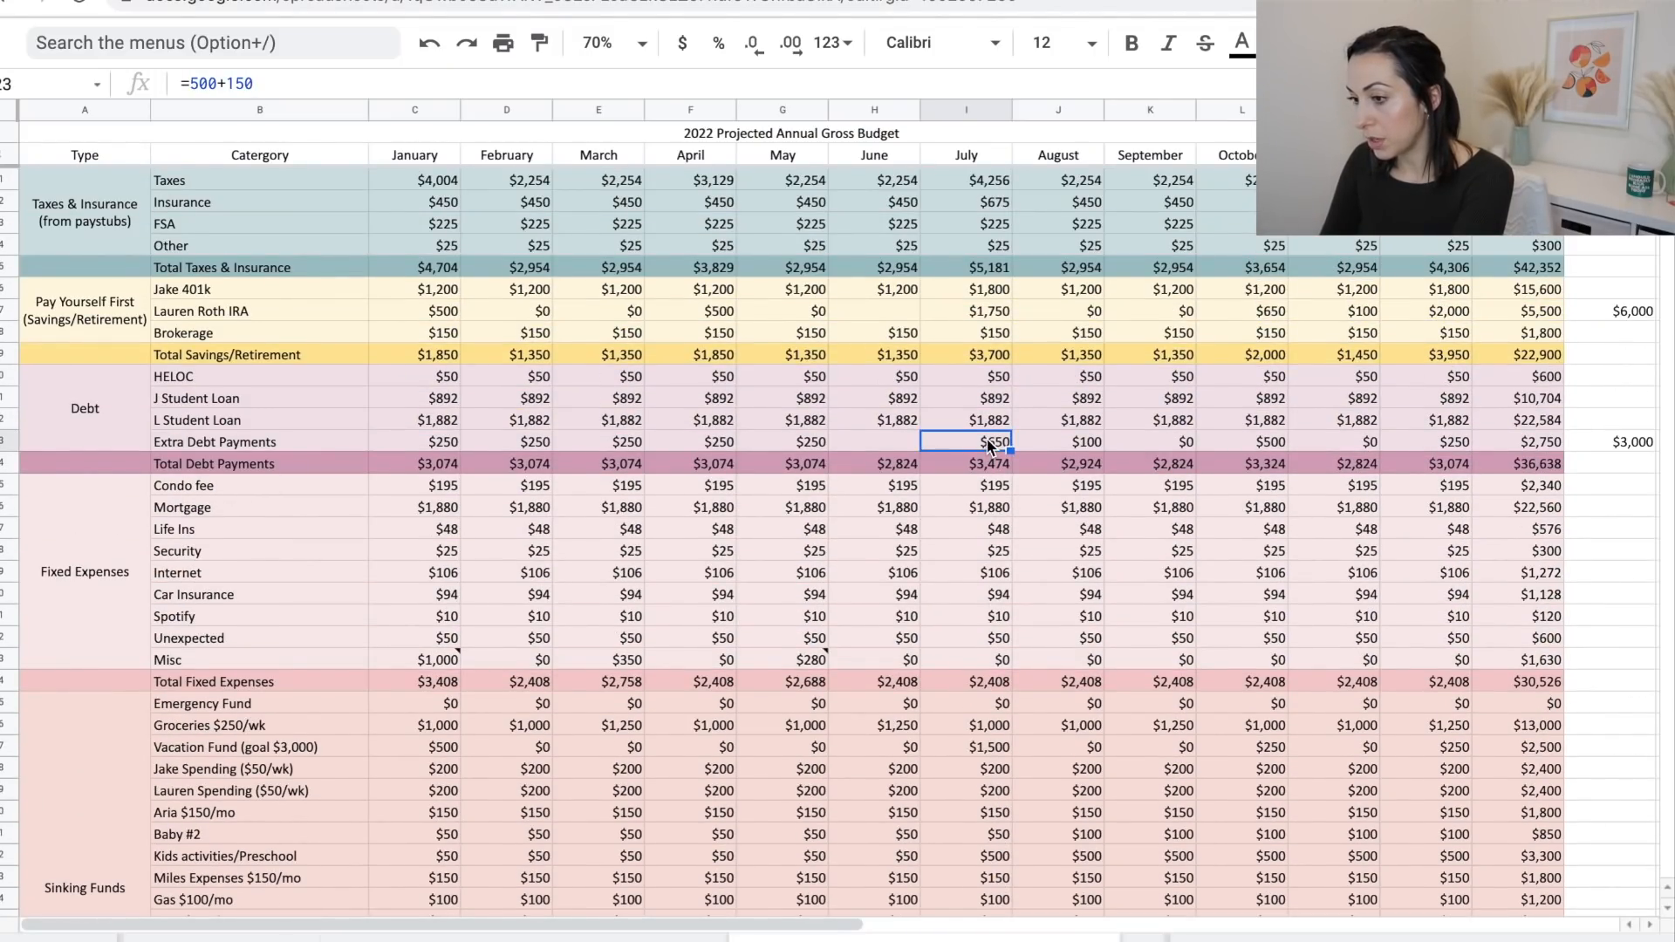
left_click(337, 83)
type("+15")
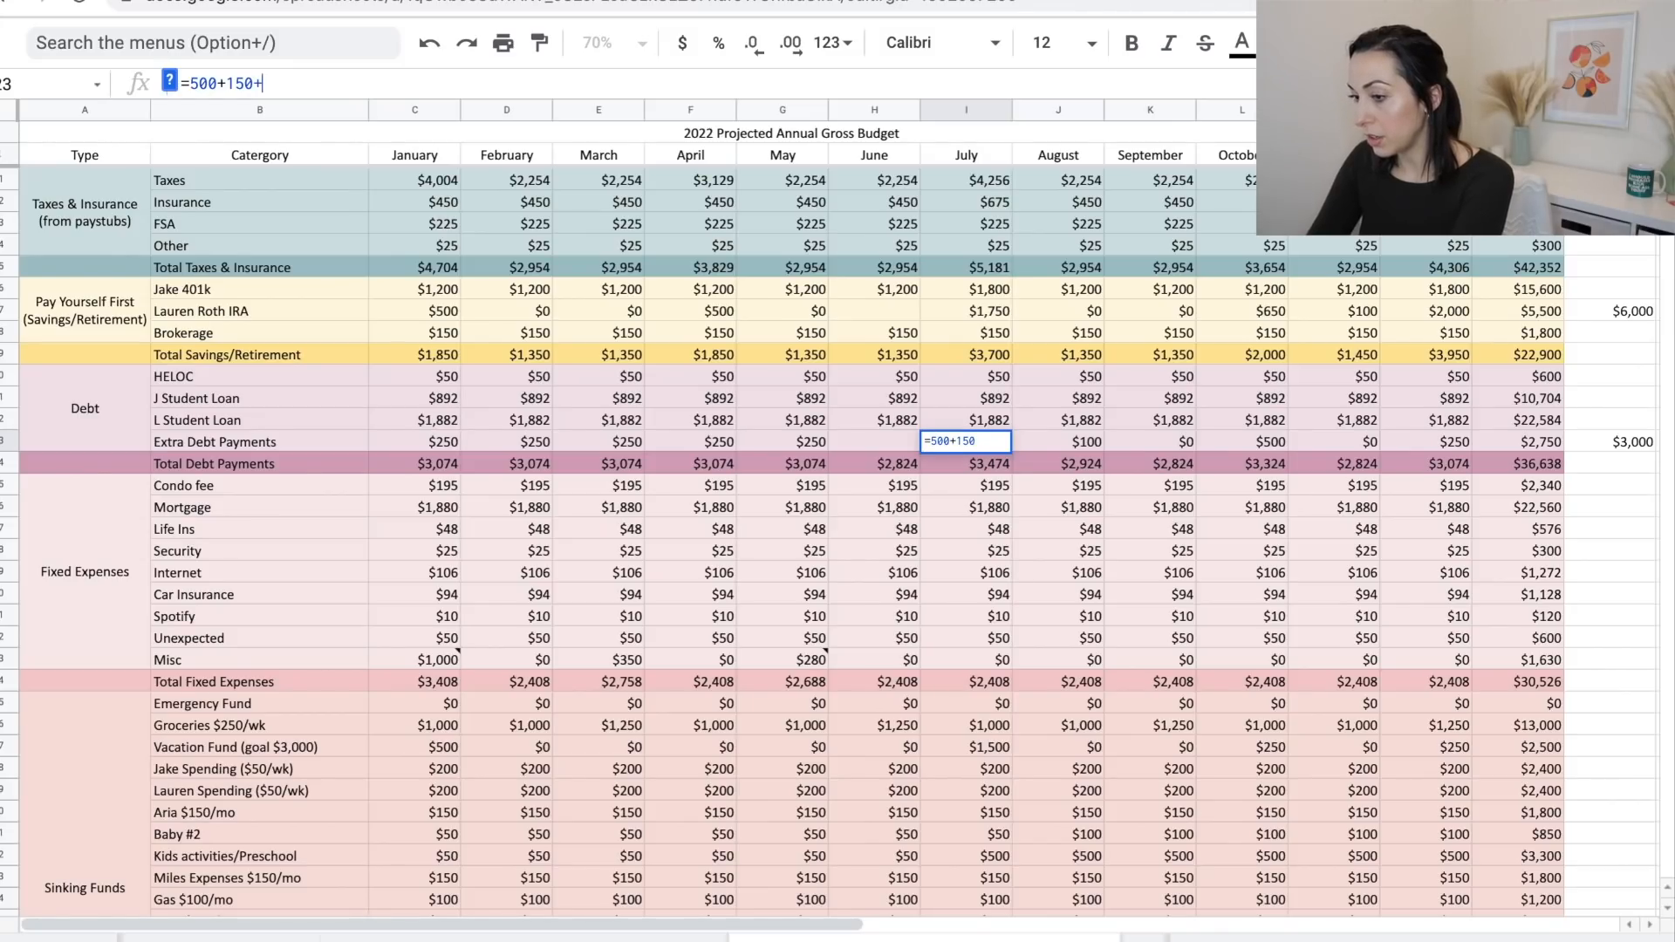
type("0")
key("Return")
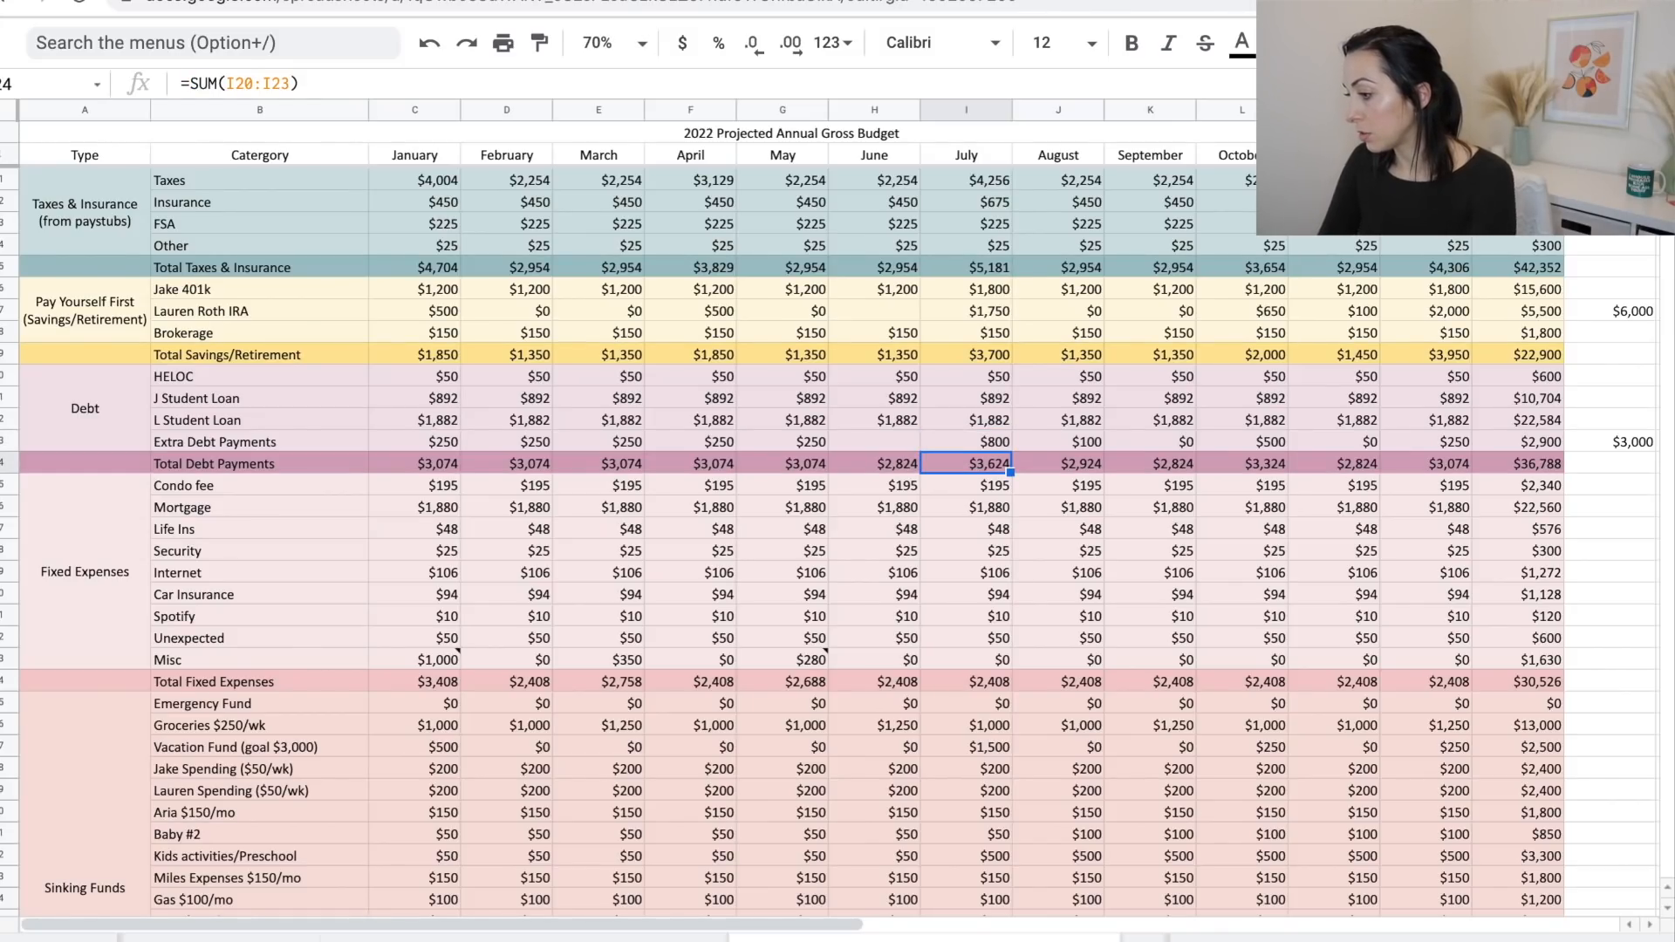
Compare the annual extra debt and Roth IRA totals with their reference amounts, and check Left to Budget for July and the earlier months.
left_click(1589, 443)
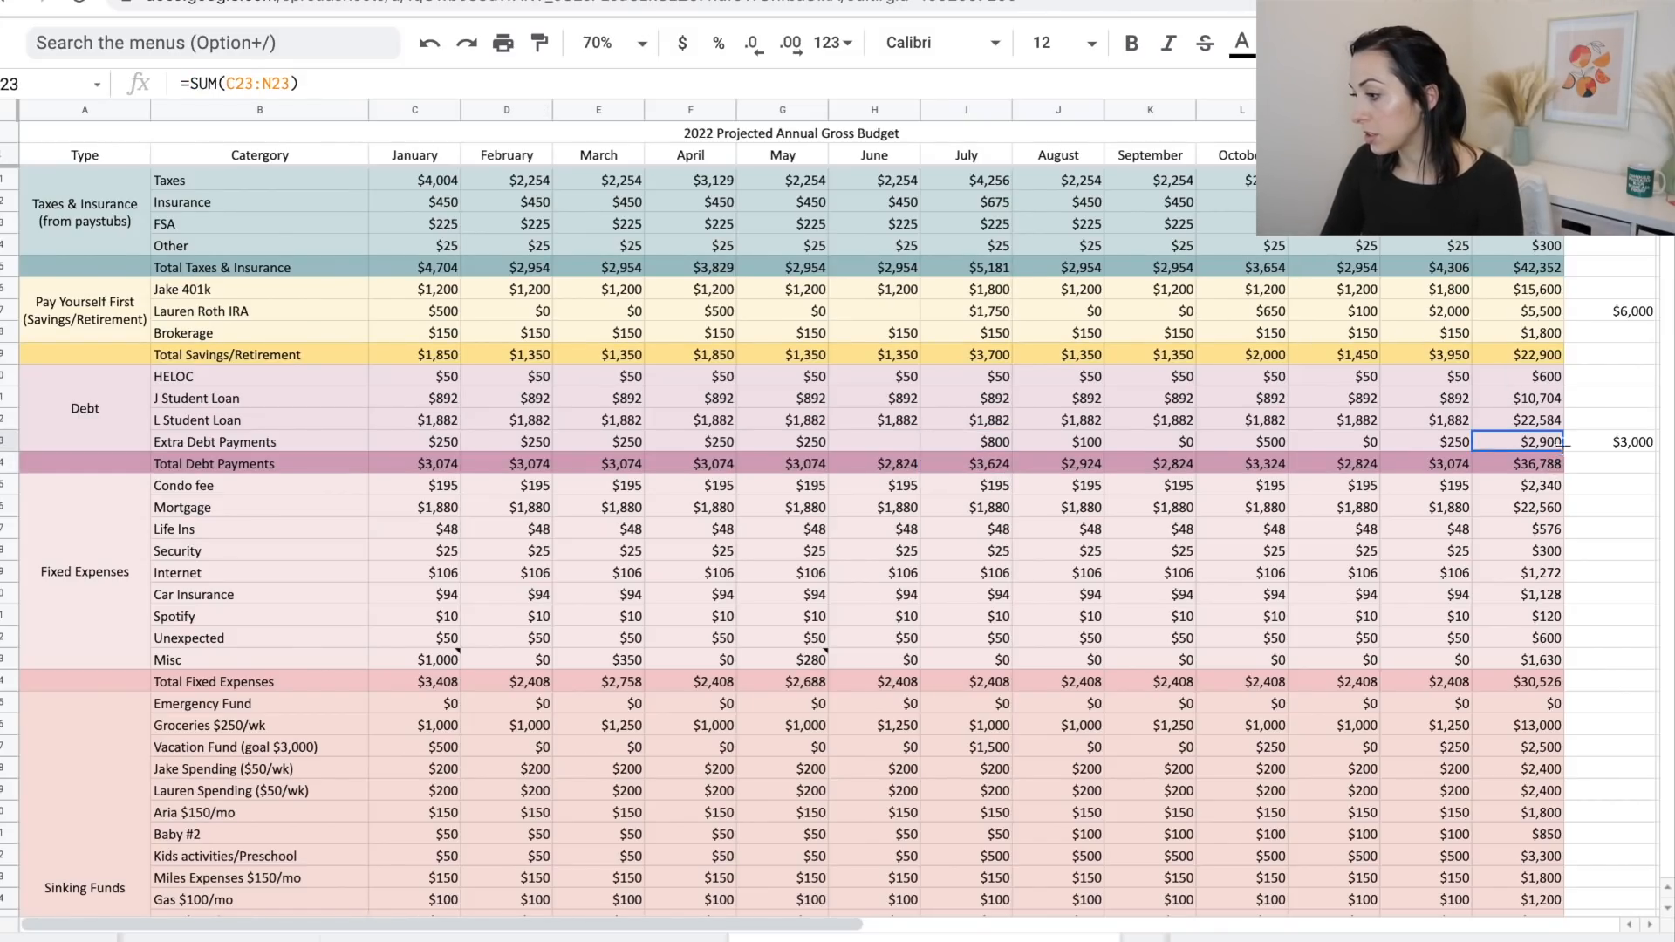
left_click_drag(1553, 313, 1593, 311)
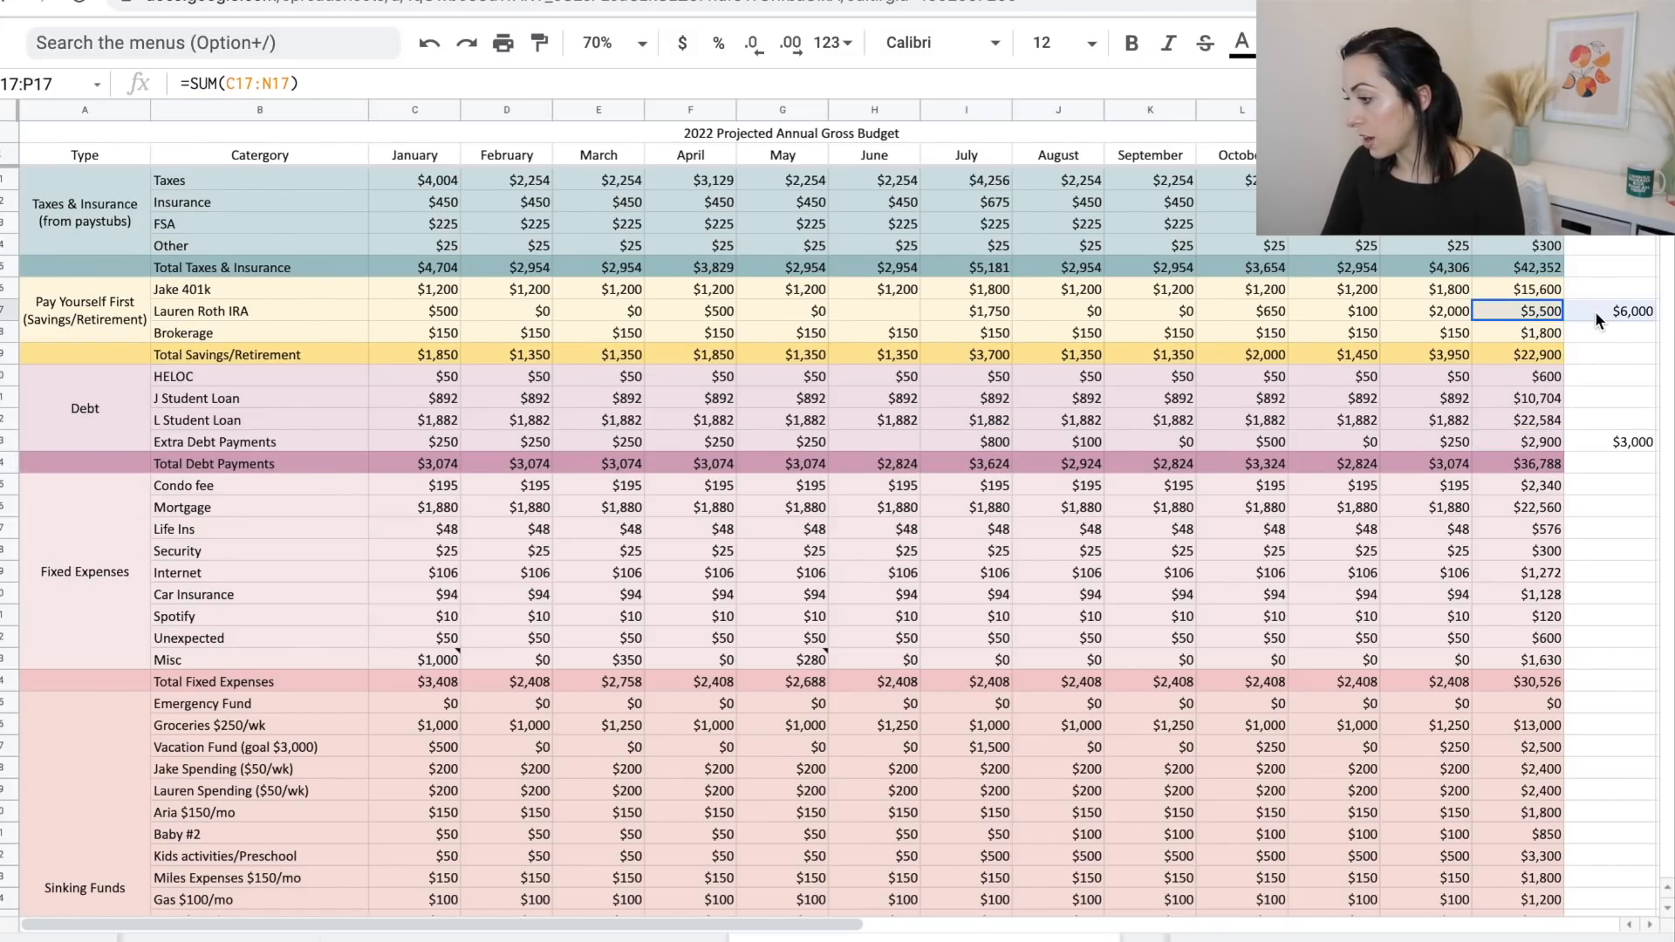
scroll(879, 431, "down", 5)
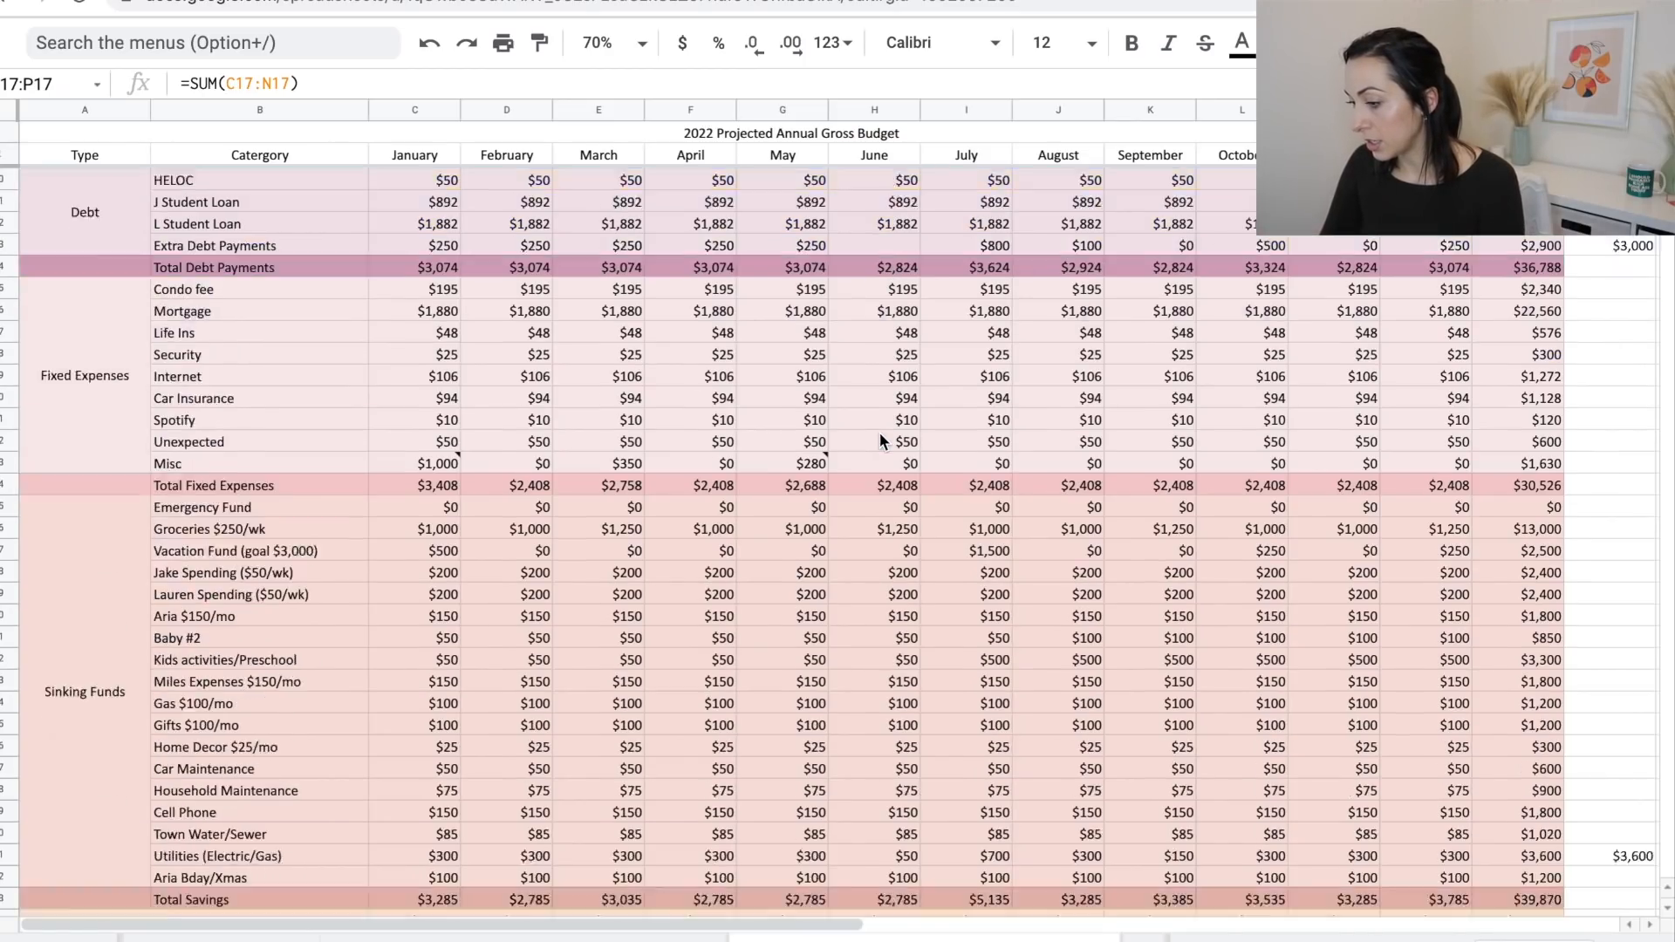
left_click(982, 809)
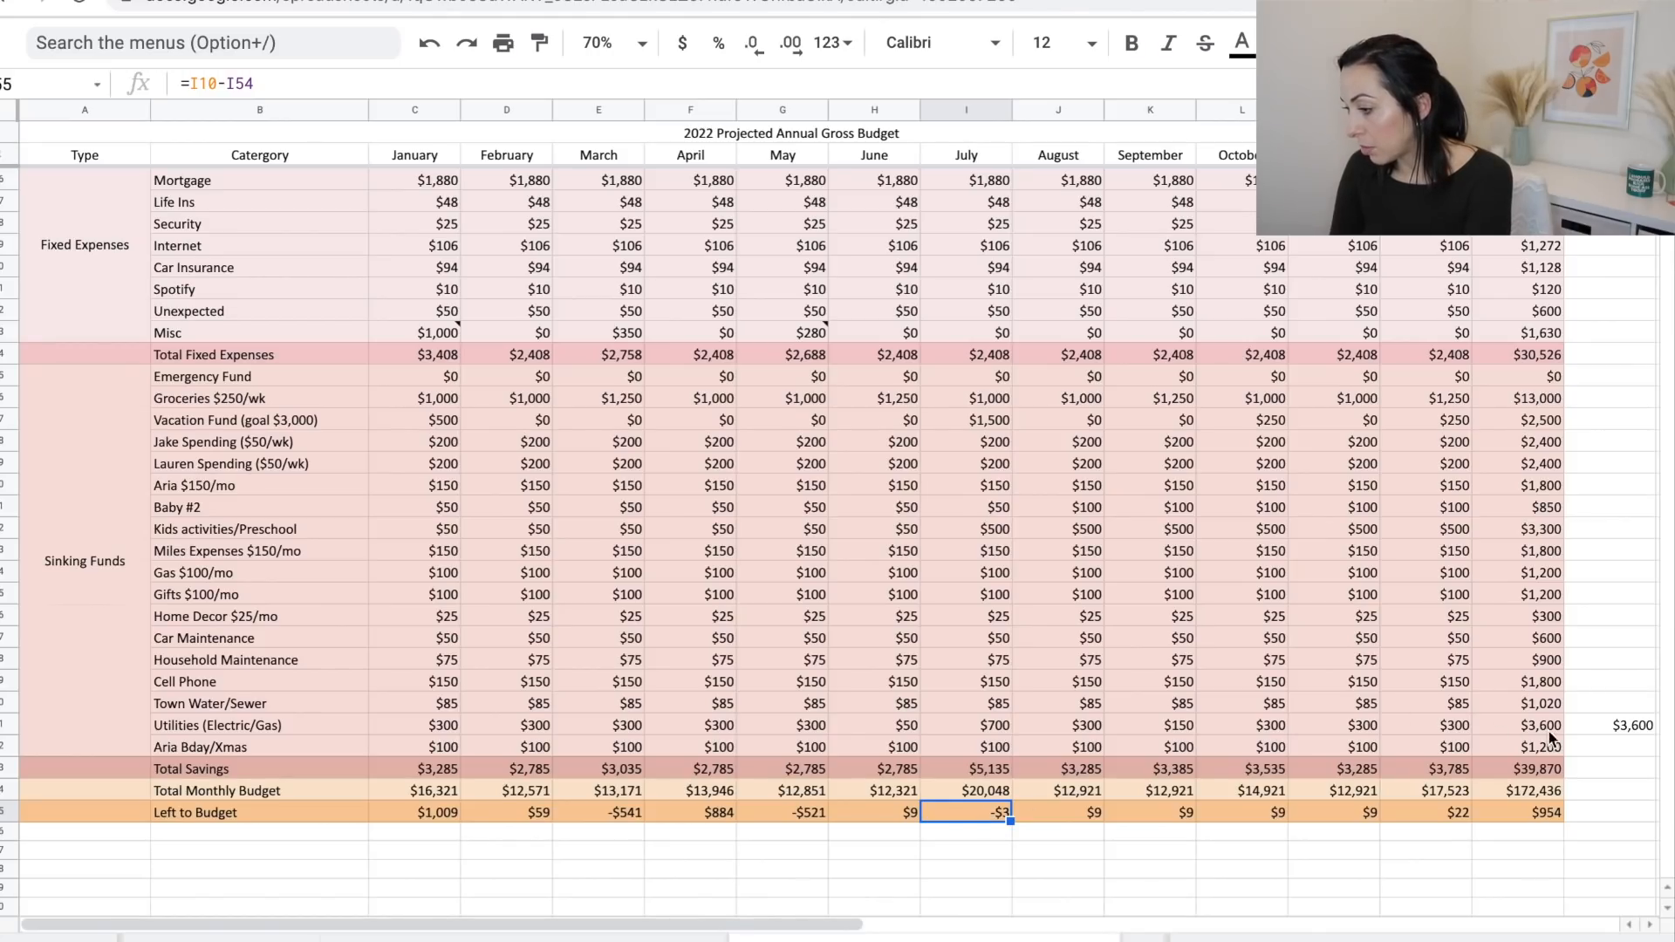
scroll(1549, 719, "up", 5)
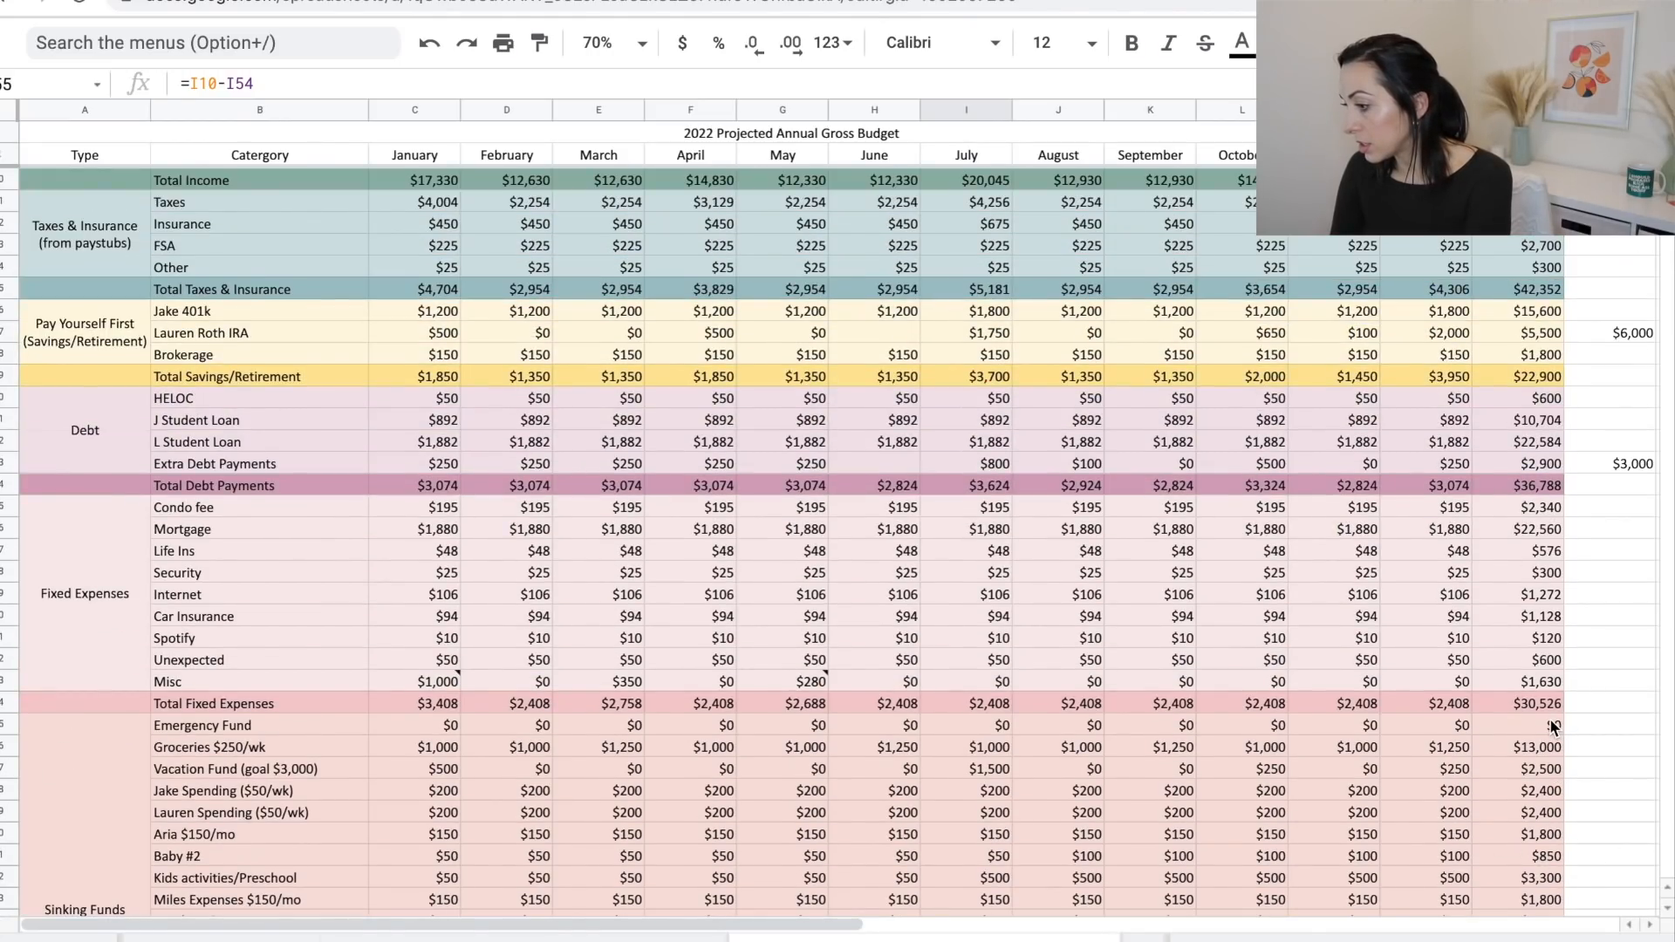
left_click_drag(1544, 464, 1586, 459)
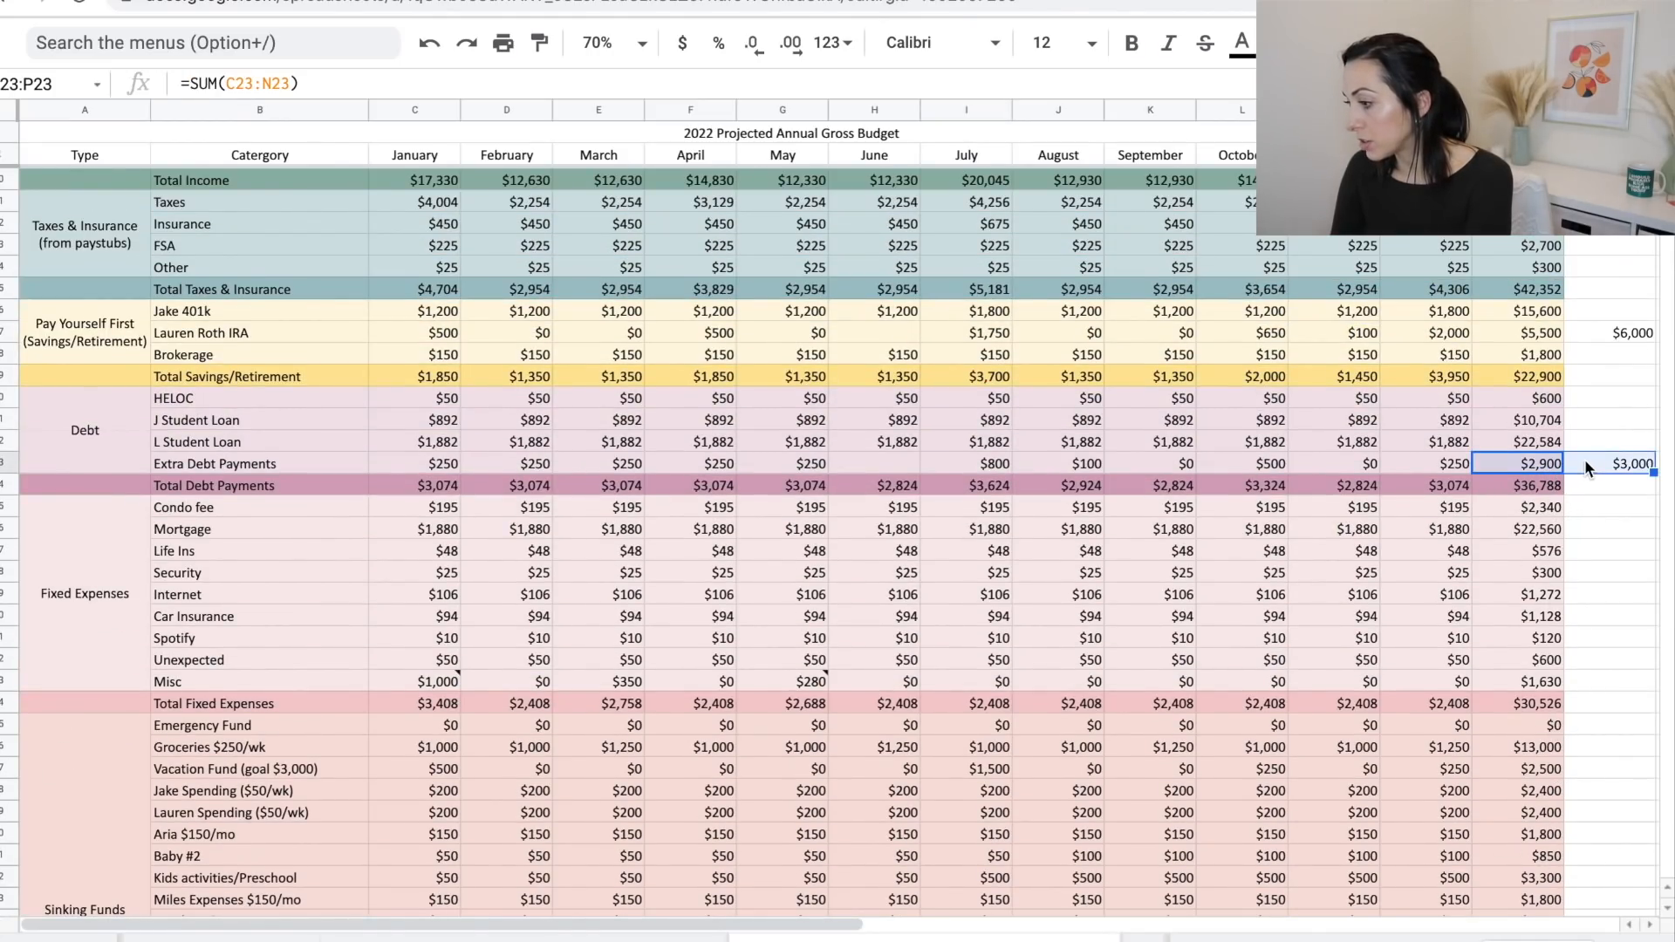
left_click_drag(1549, 335, 1574, 332)
scroll(857, 798, "down", 5)
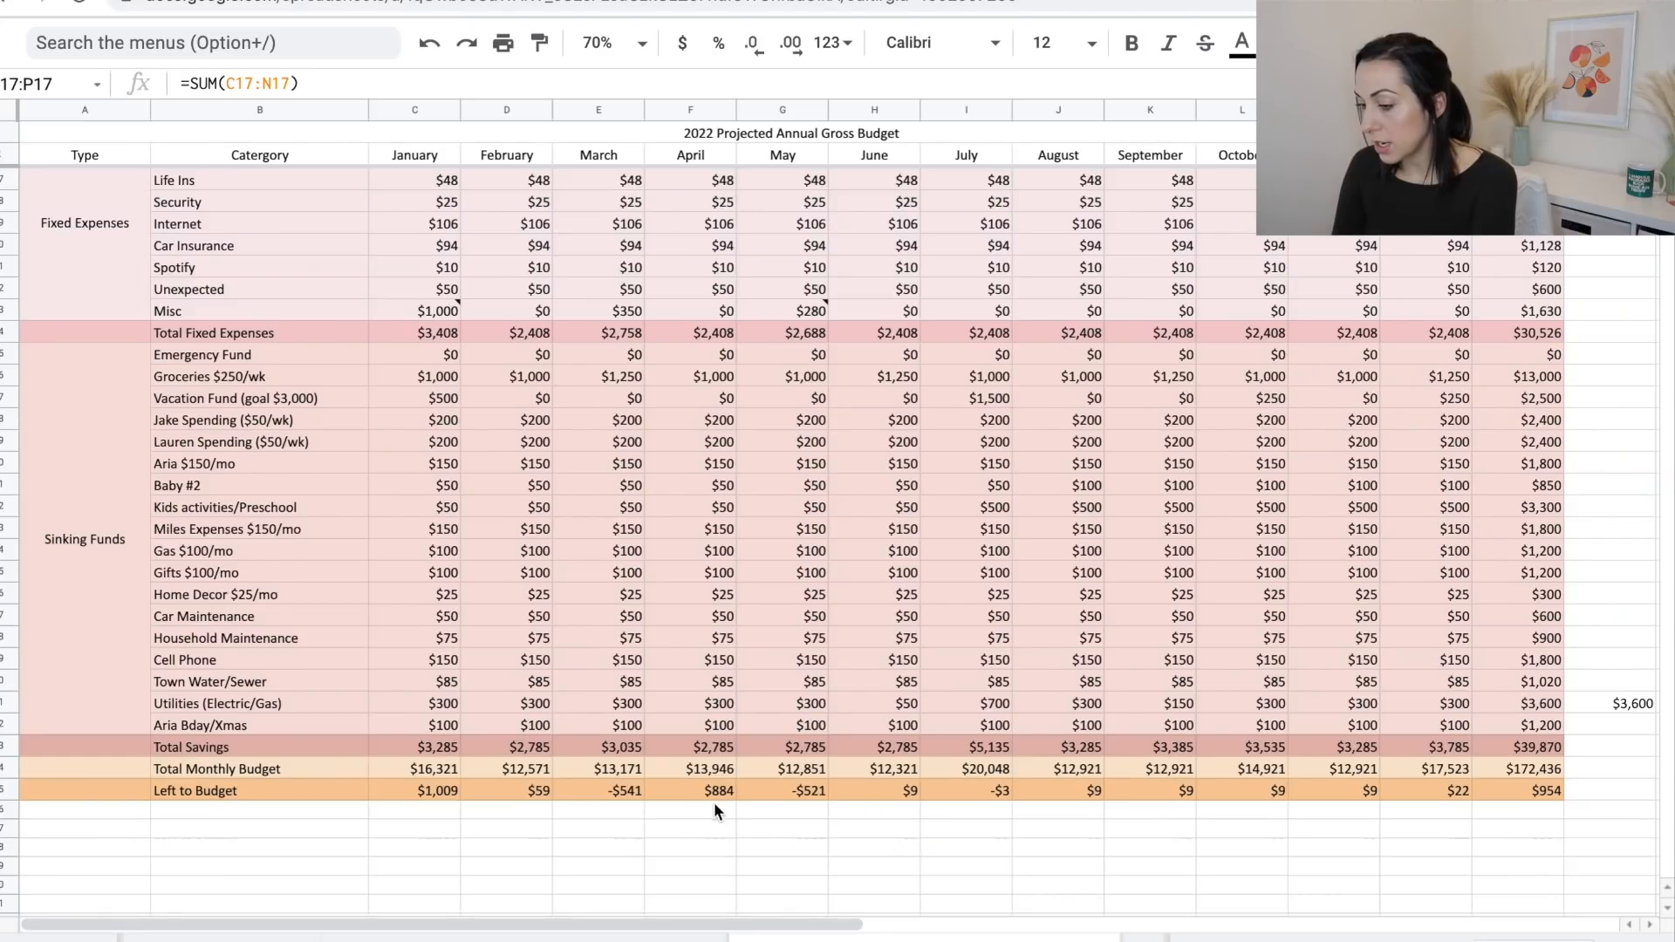
Set the April Roth IRA amount to 1000, then check its annual total against the target and April's Left to Budget amount.
scroll(694, 794, "up", 5)
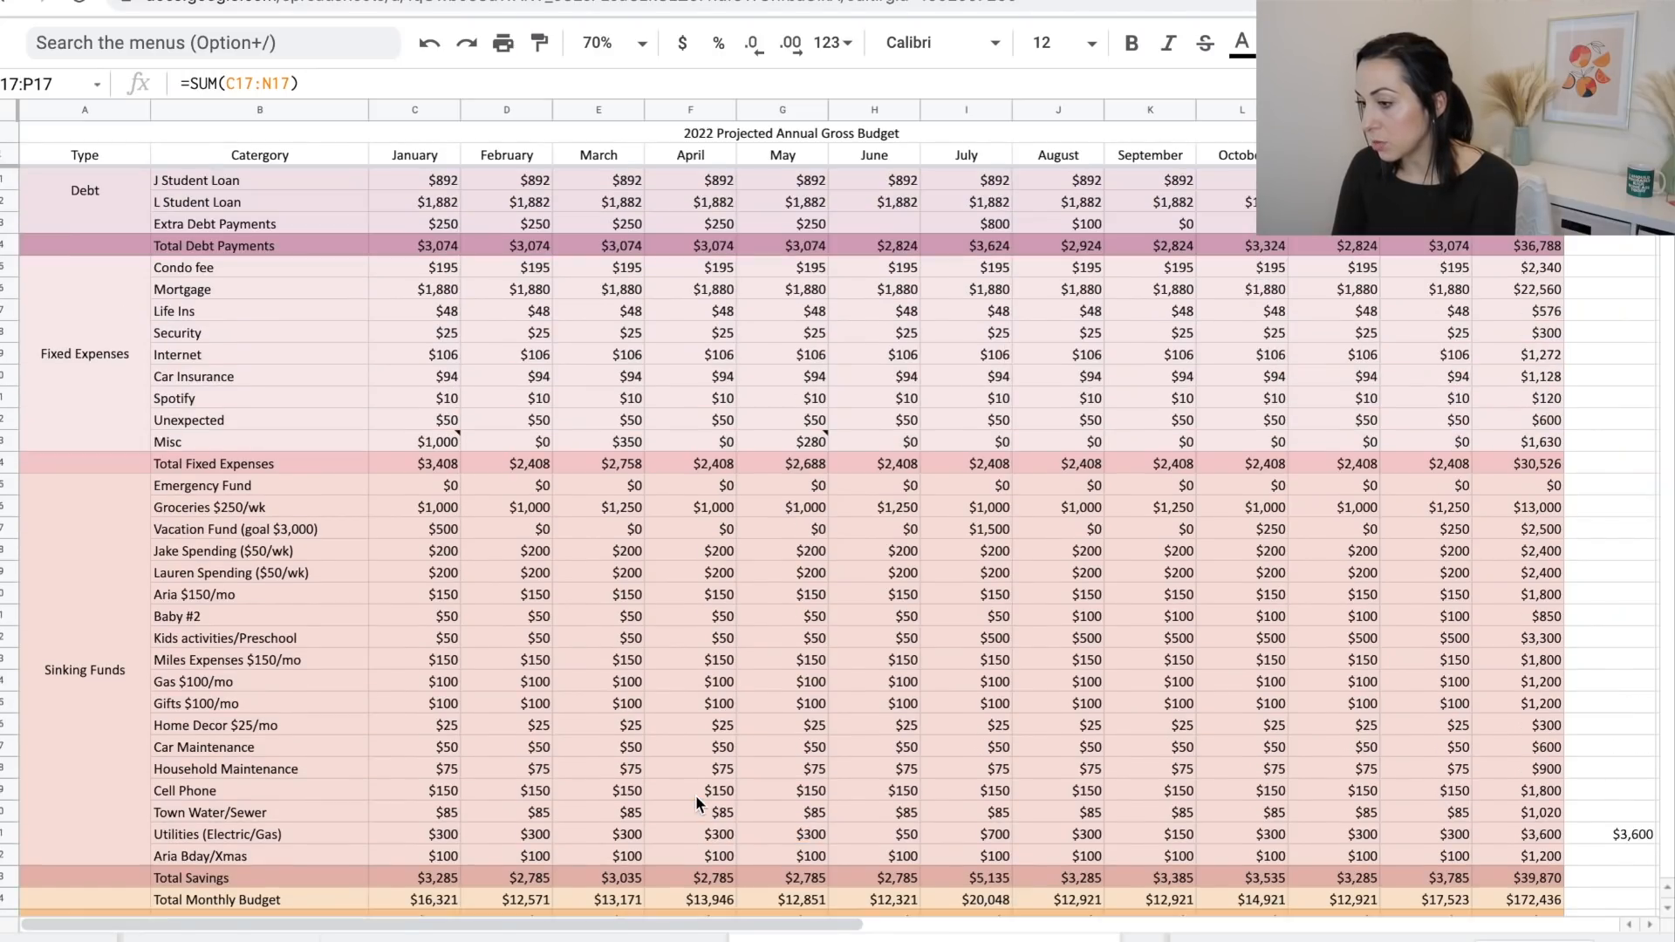
left_click(693, 267)
type("1000")
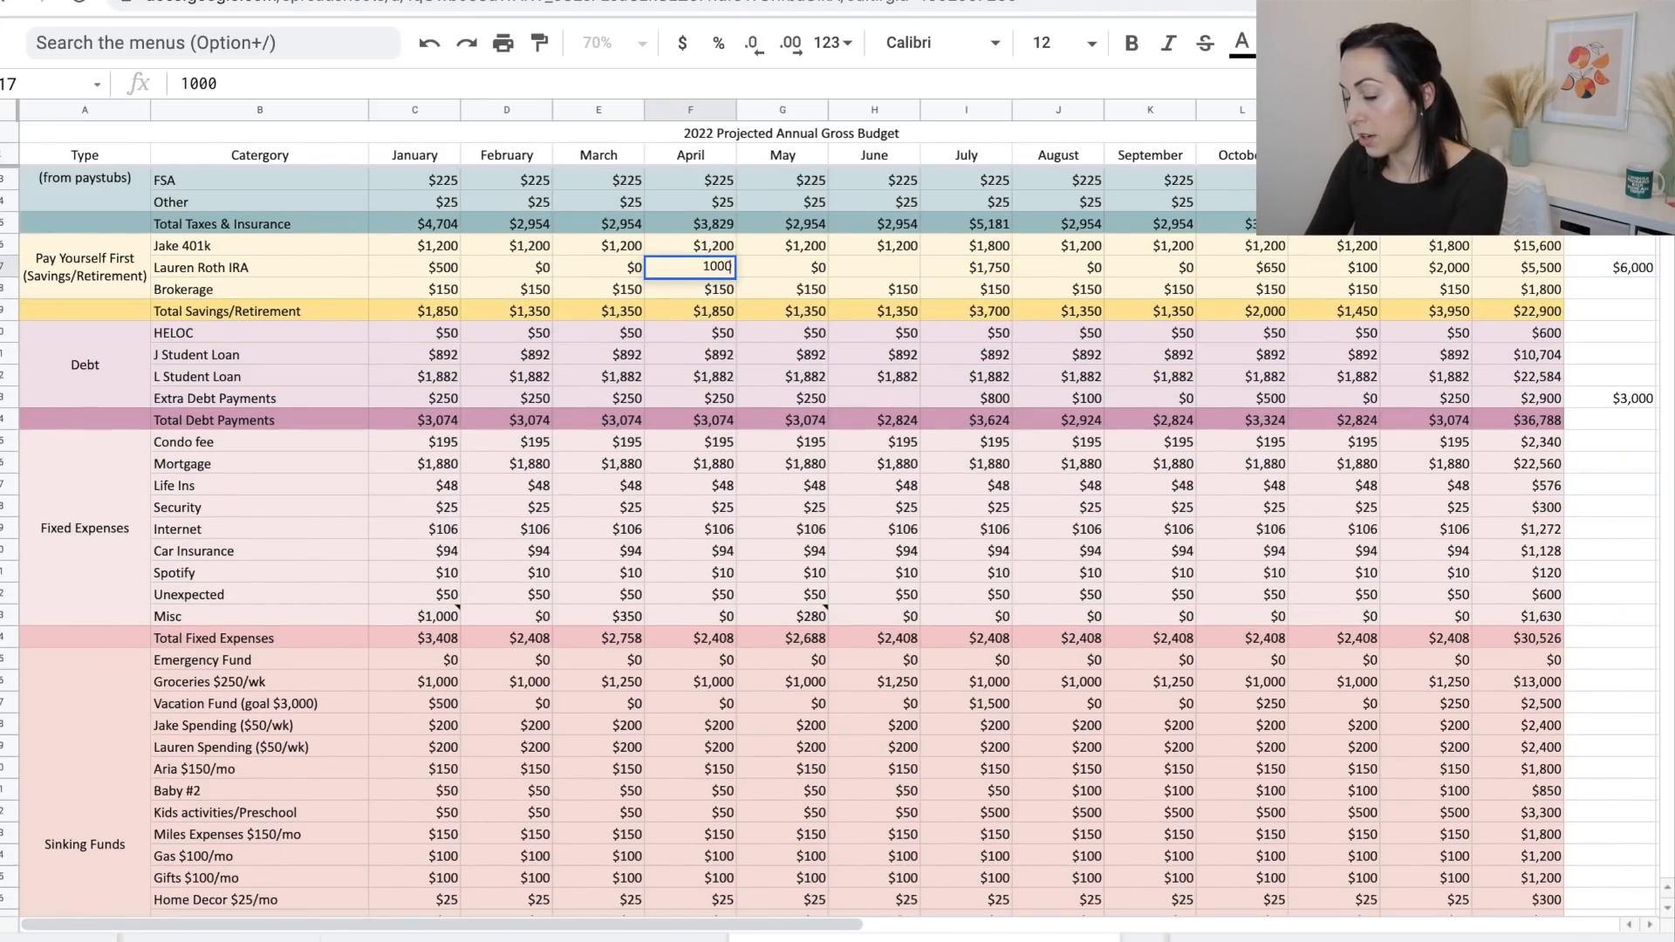
key("Return")
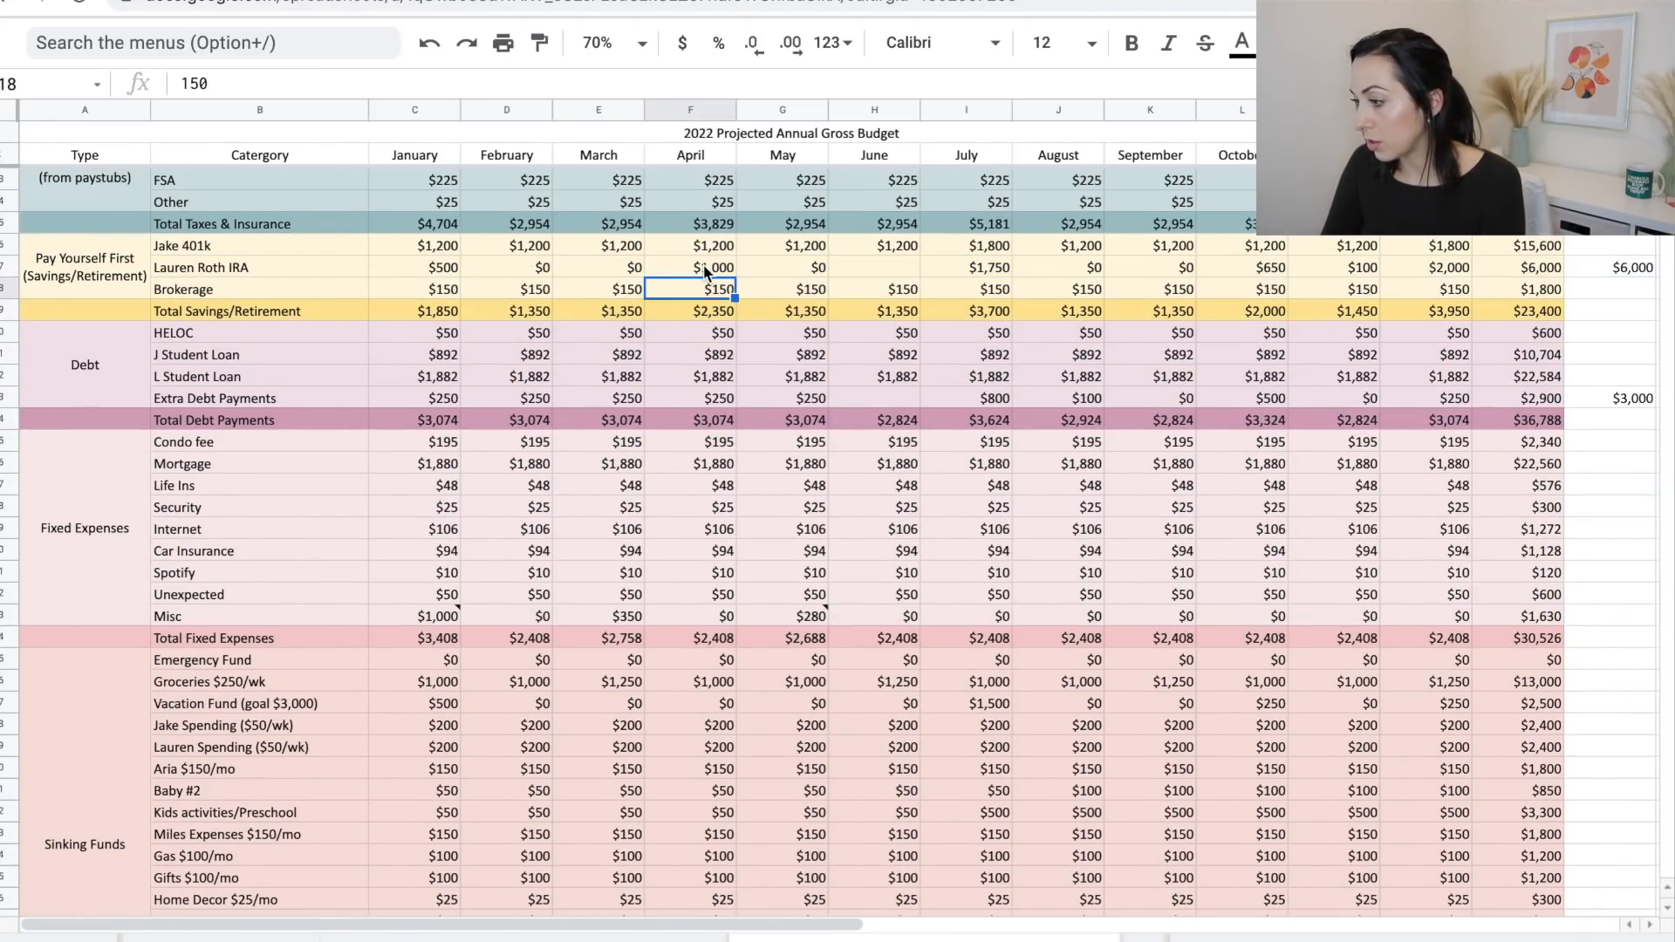
left_click_drag(1549, 268, 1584, 267)
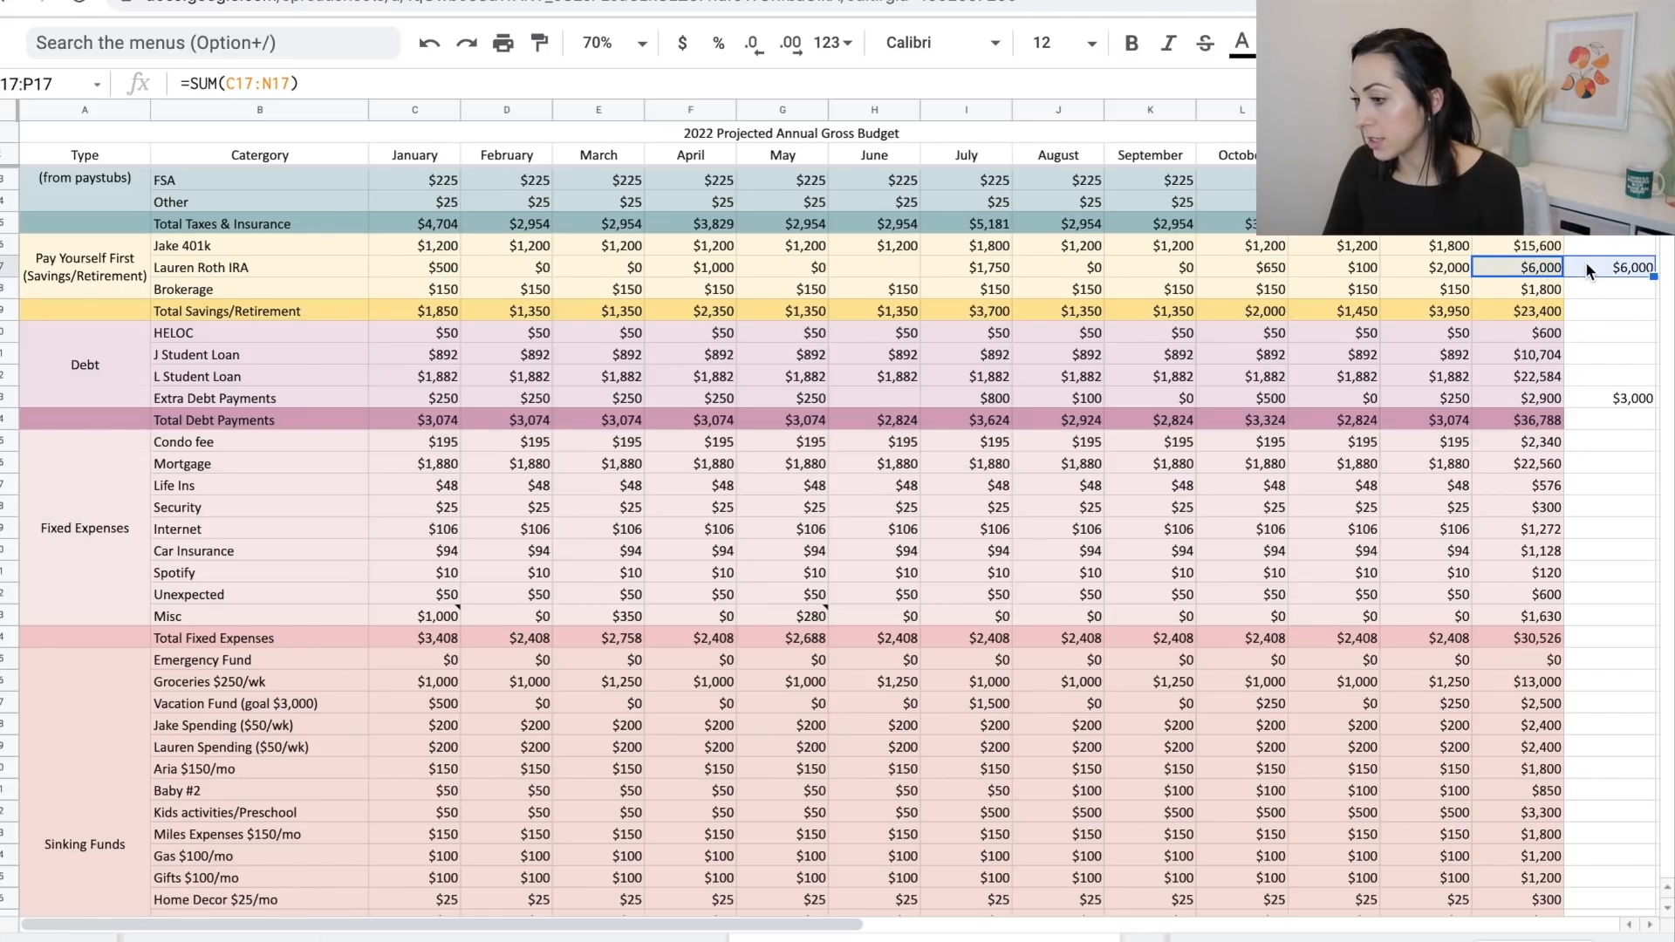
left_click(724, 271)
scroll(720, 278, "down", 4)
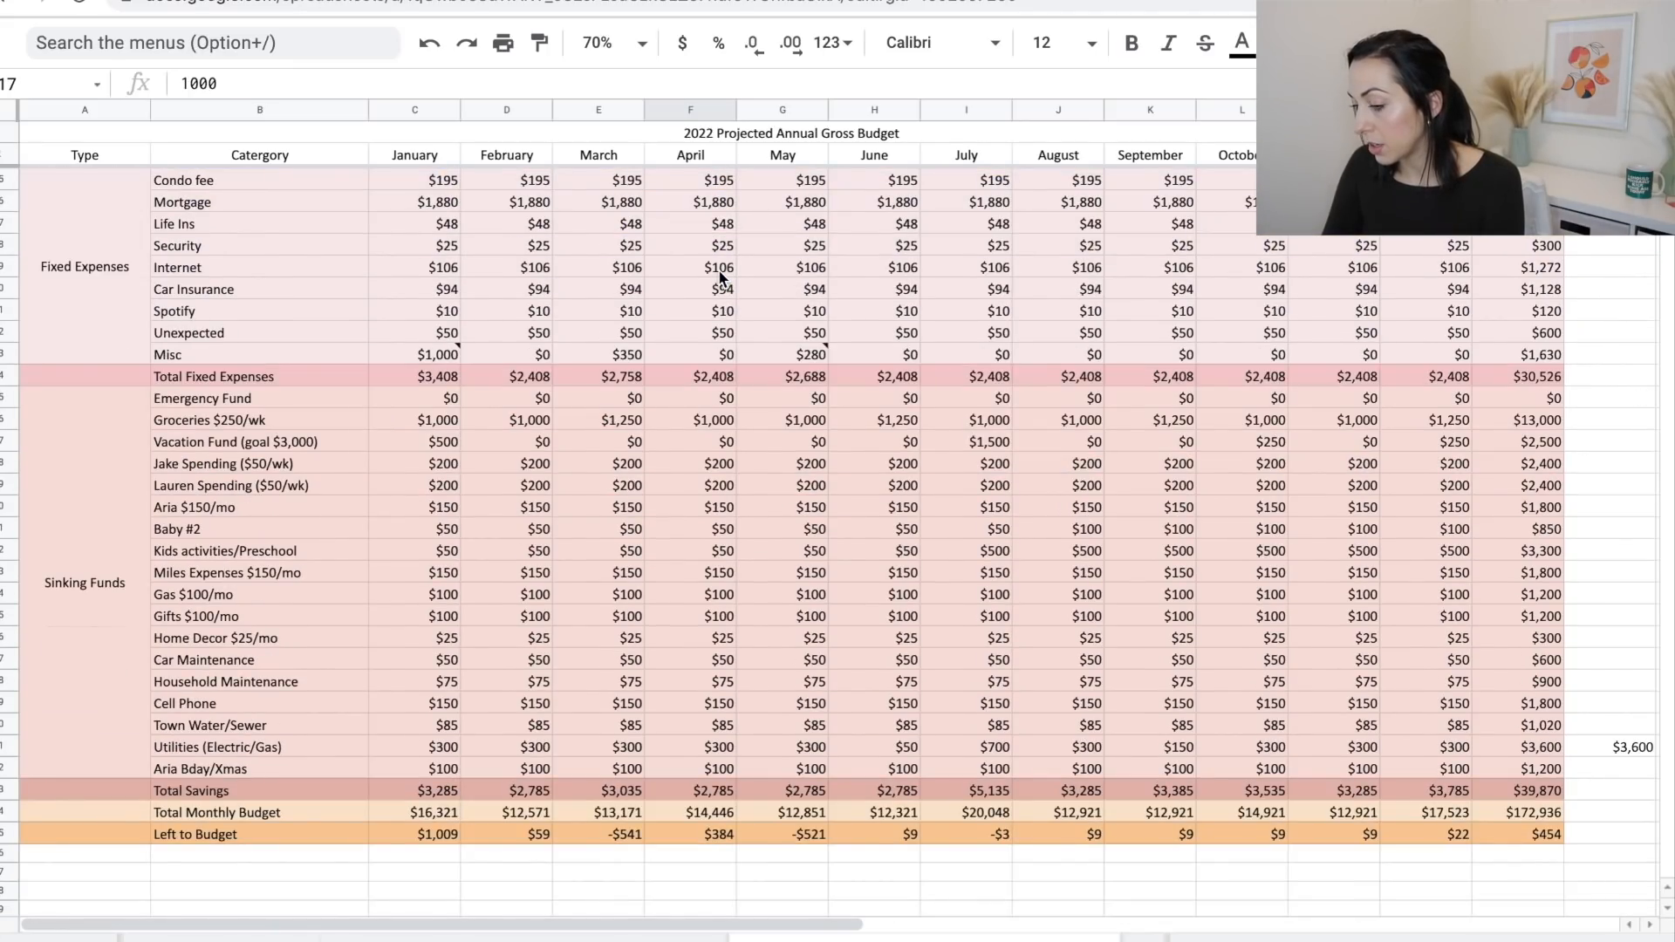
left_click(720, 837)
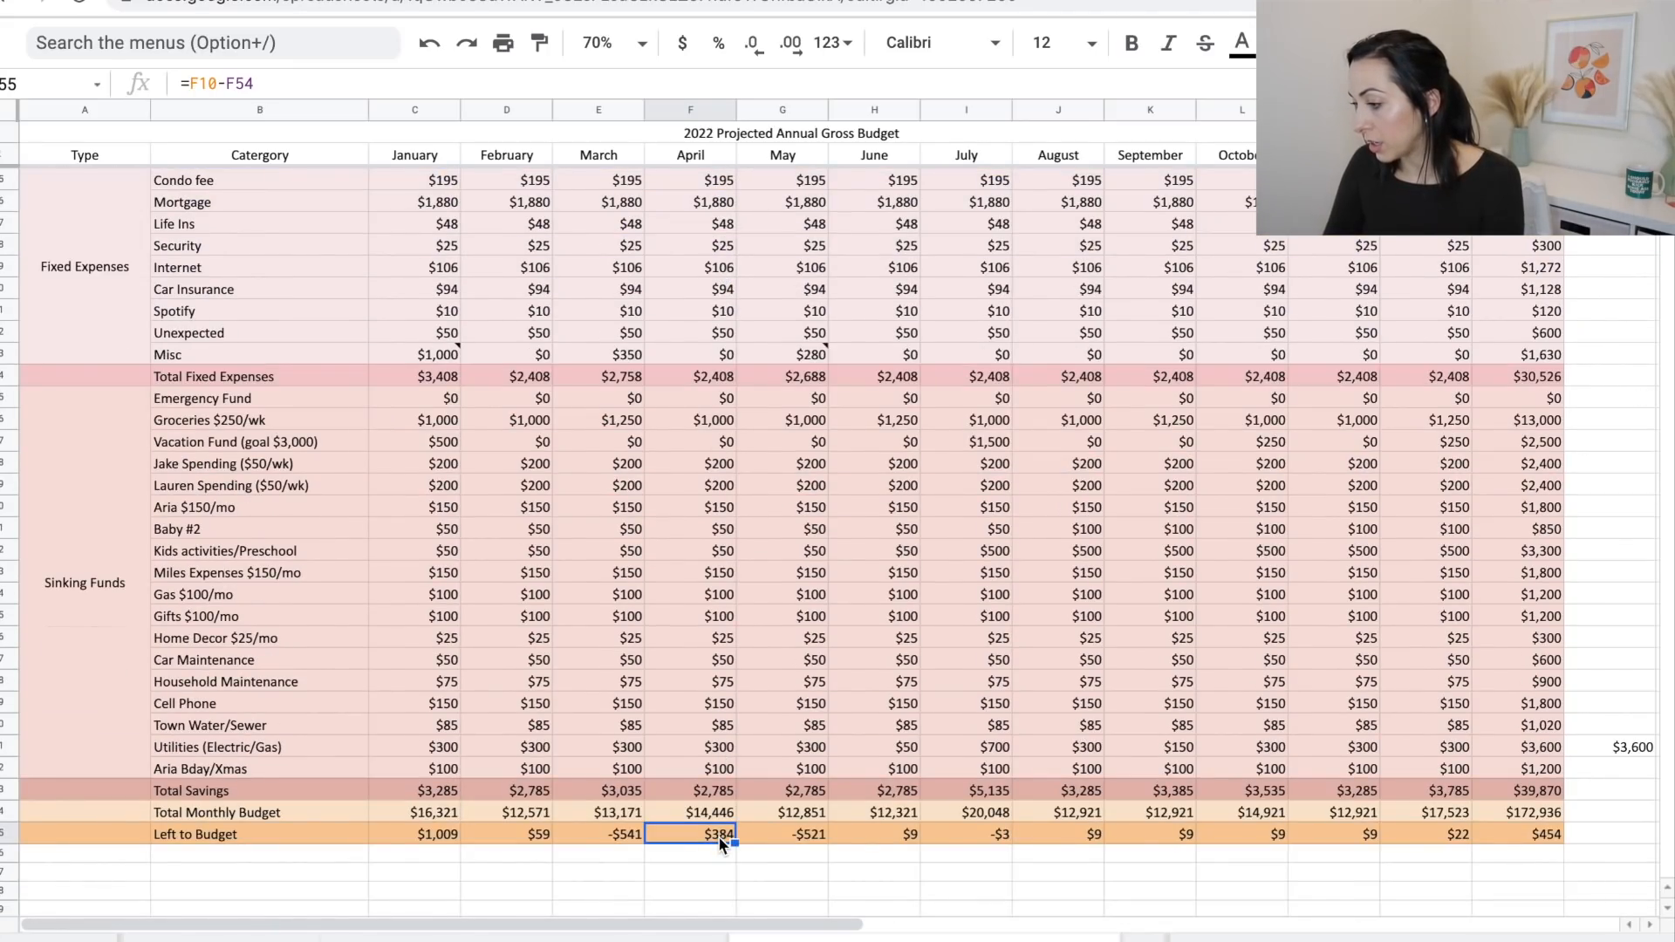
Set the April extra debt payment to 350, then check its annual total against the target and April's Left to Budget amount.
scroll(717, 833, "up", 5)
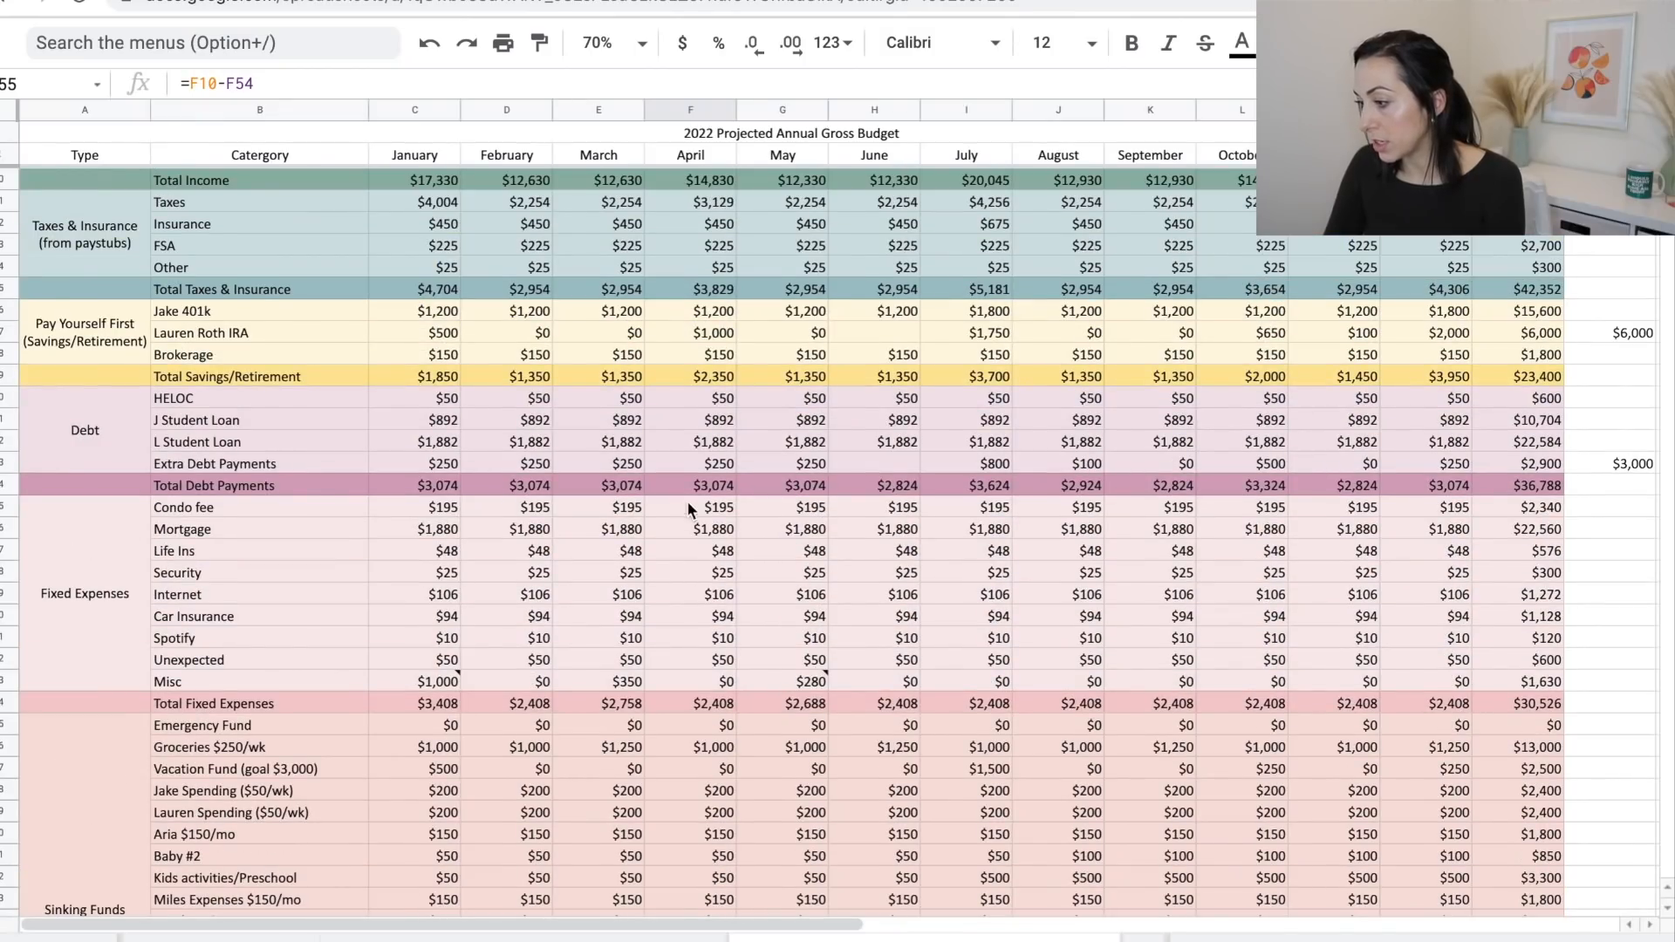
left_click(1600, 467)
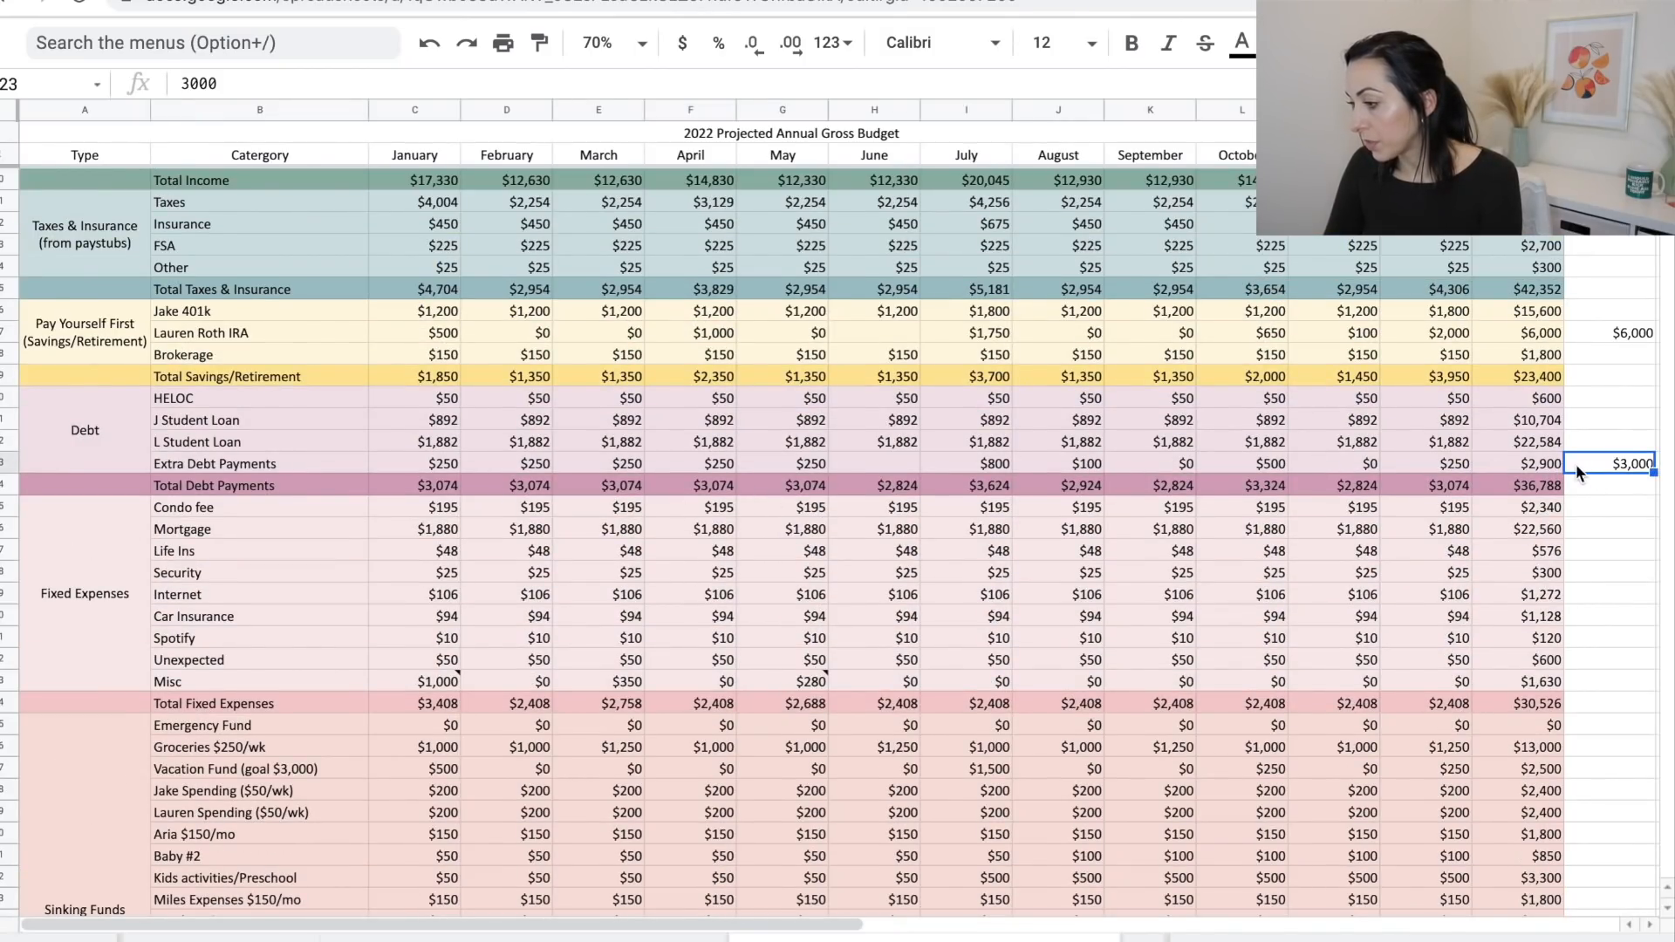
scroll(700, 464, "down", 5)
scroll(700, 464, "up", 5)
left_click(700, 464)
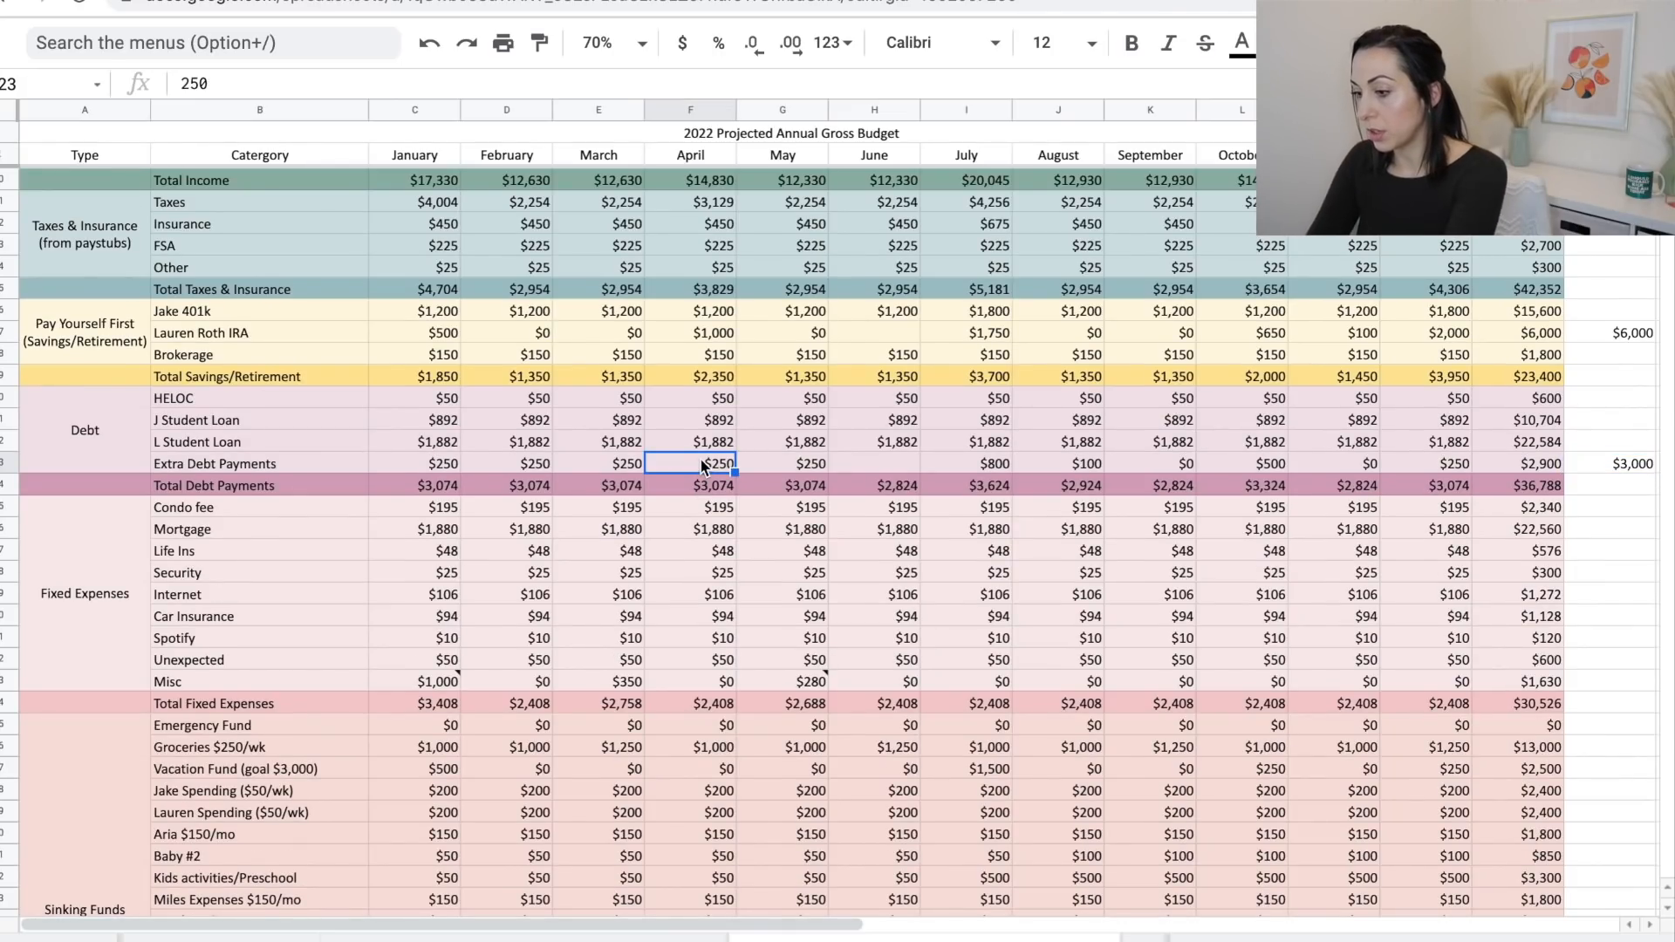
type("350")
key("Return")
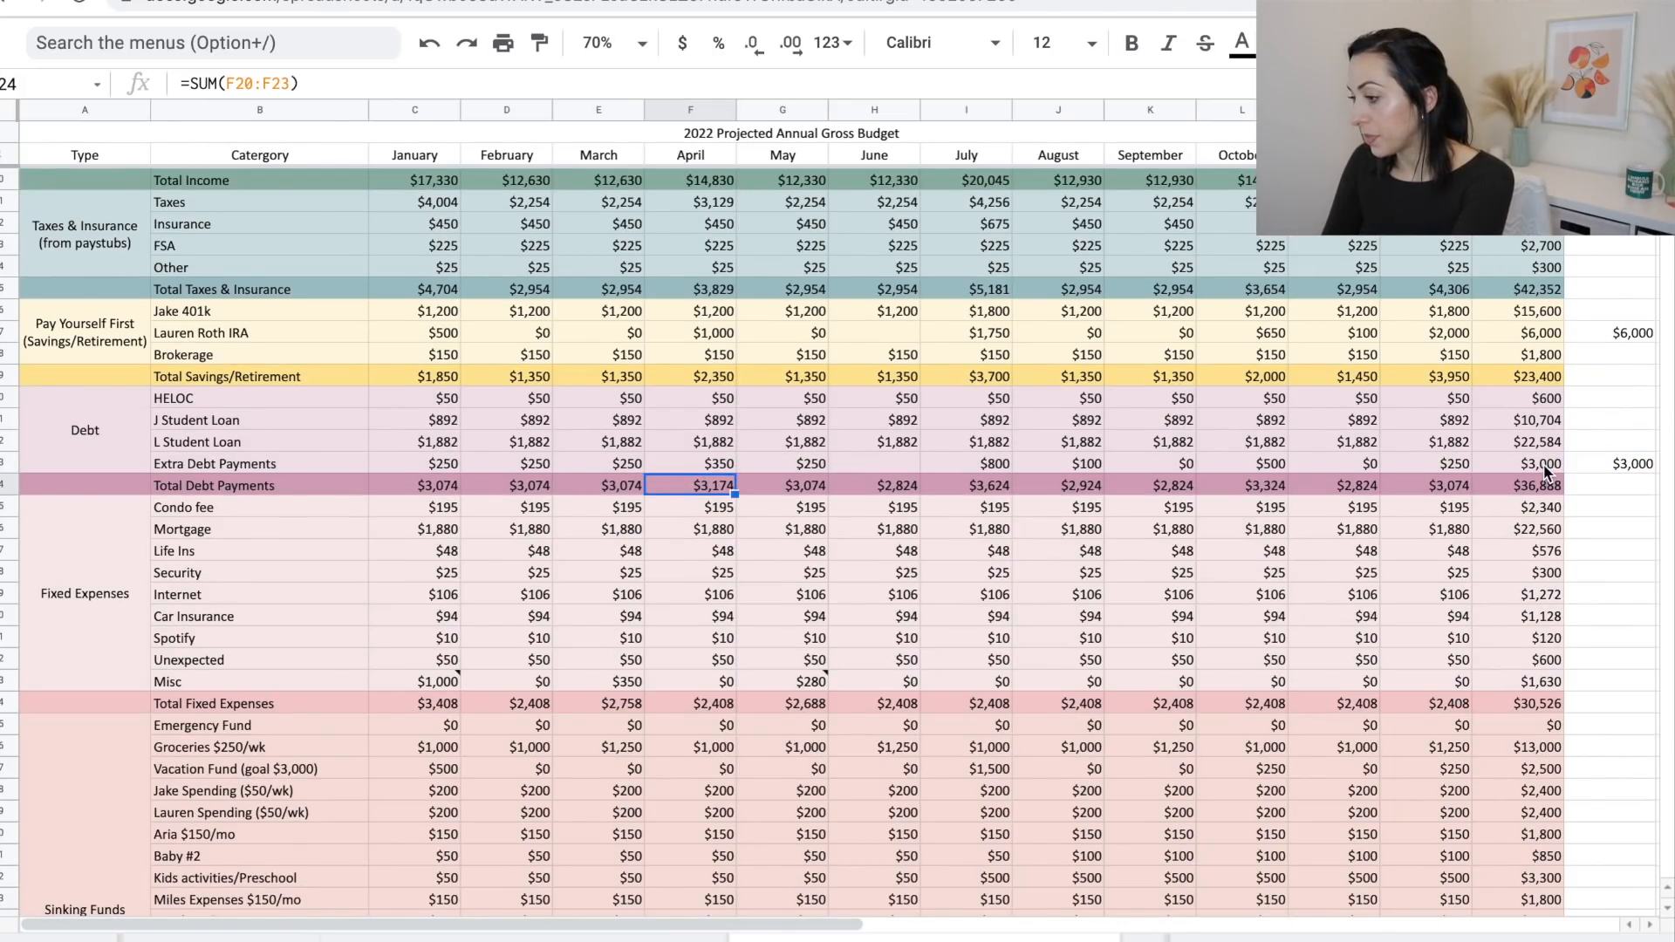
left_click_drag(1535, 463, 1595, 462)
scroll(1594, 463, "down", 4)
scroll(1595, 465, "down", 2)
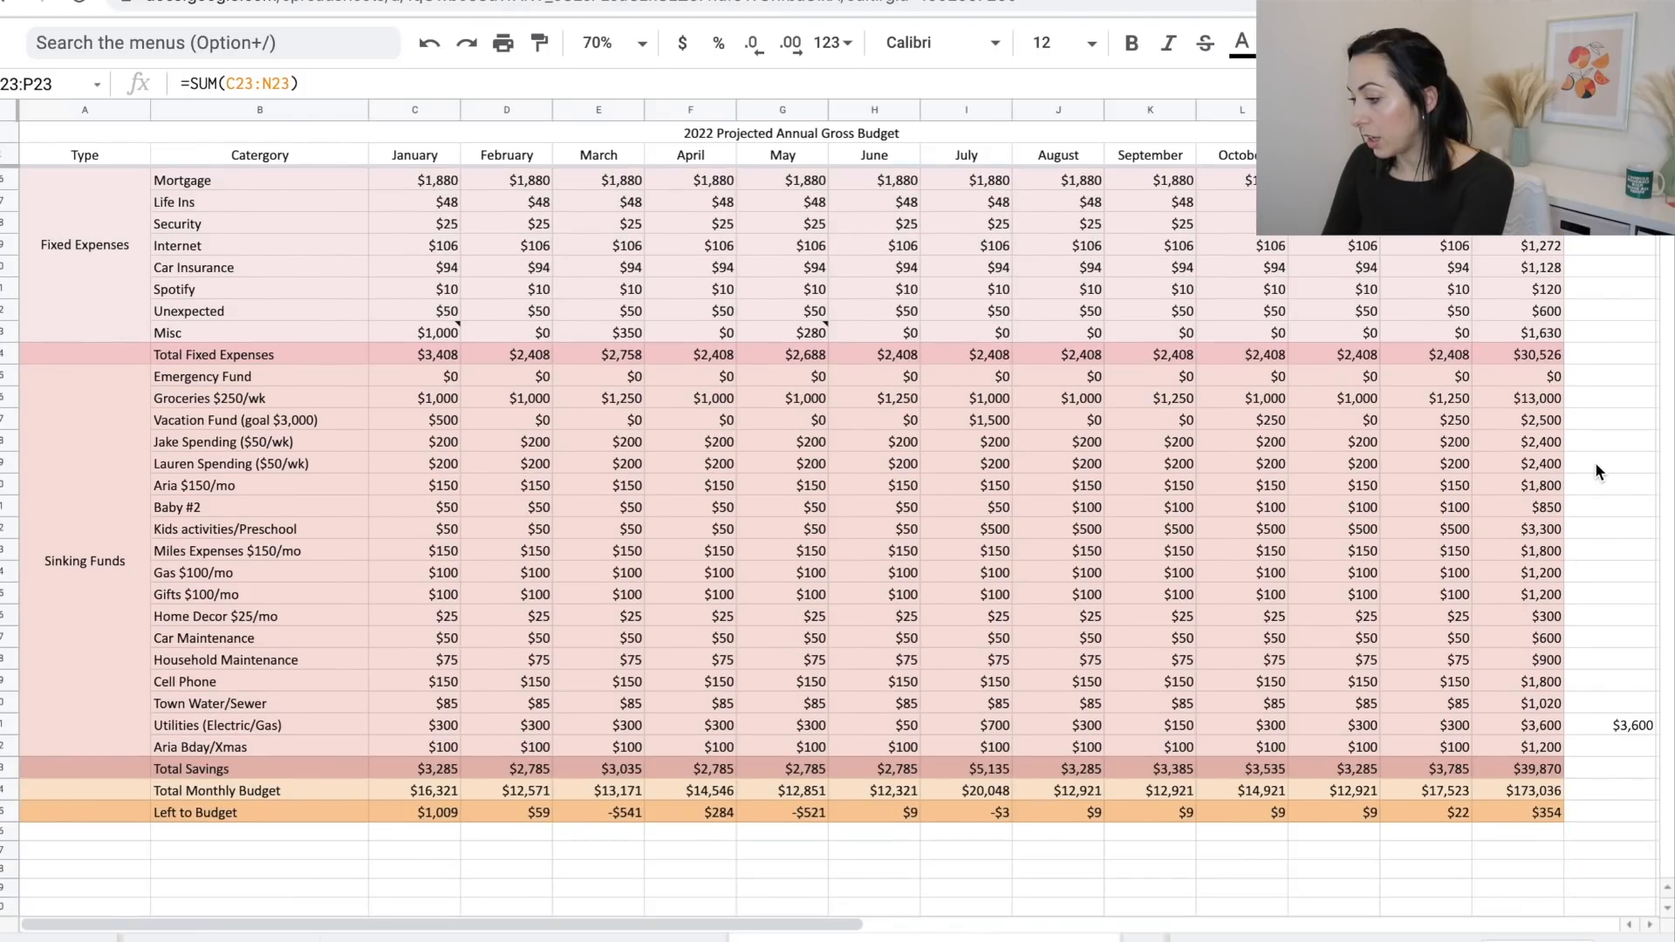
left_click(704, 809)
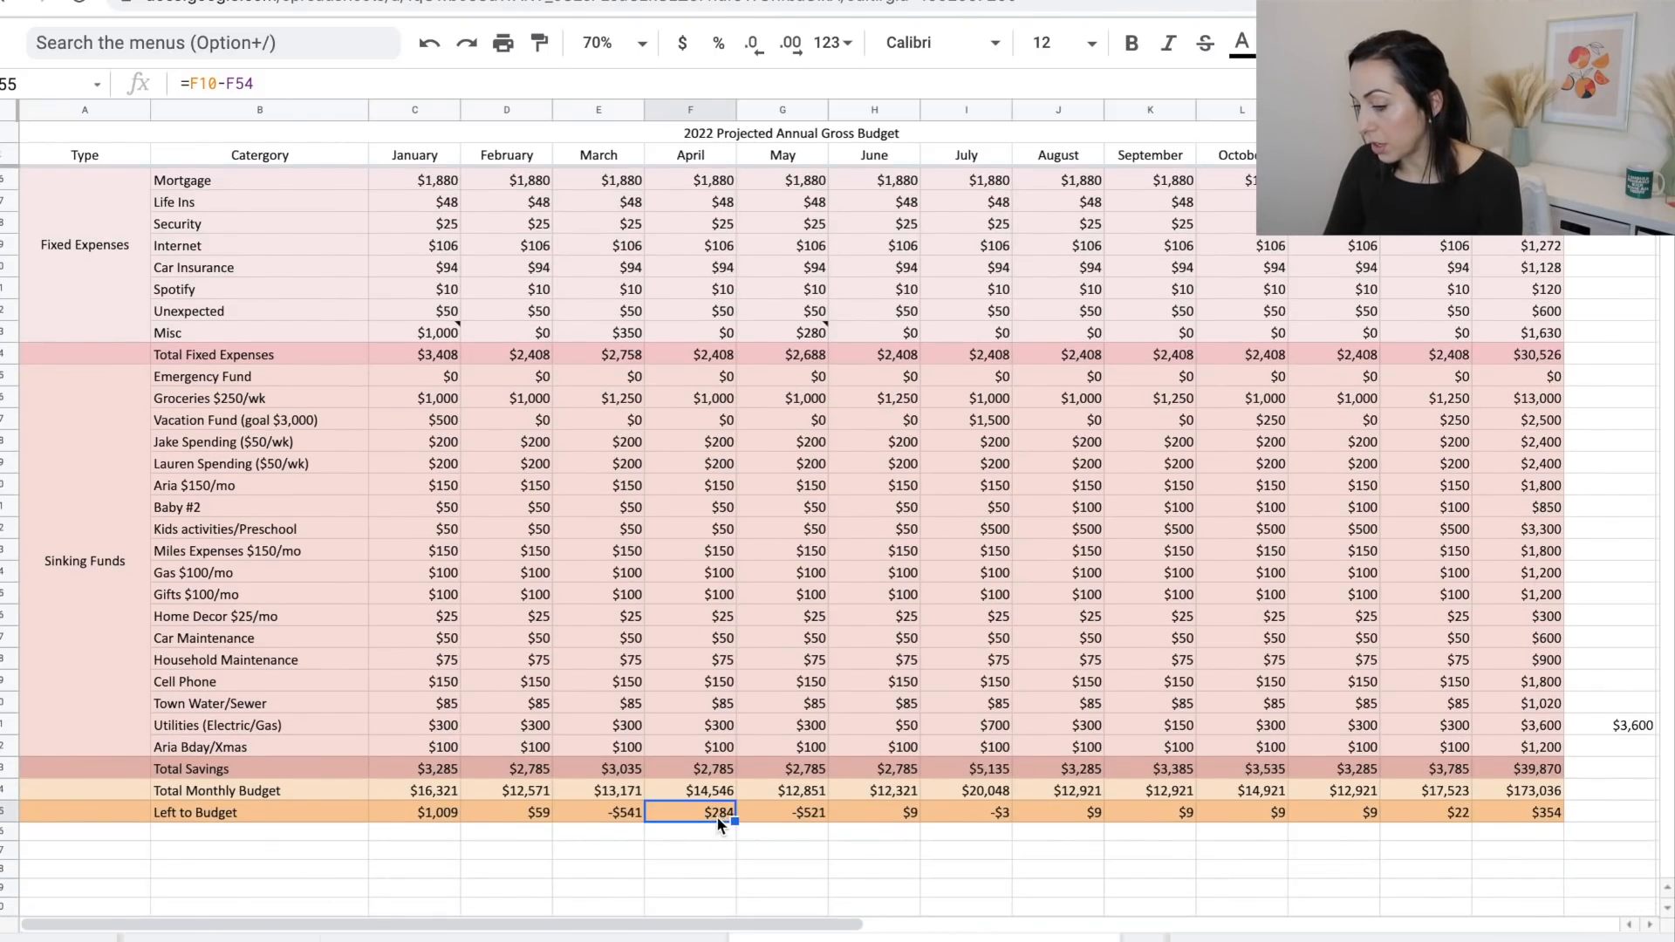
Review May's shortfall and its Roth IRA amount, set the May extra debt payment to 0, and recheck May's Left to Budget amount.
left_click(794, 813)
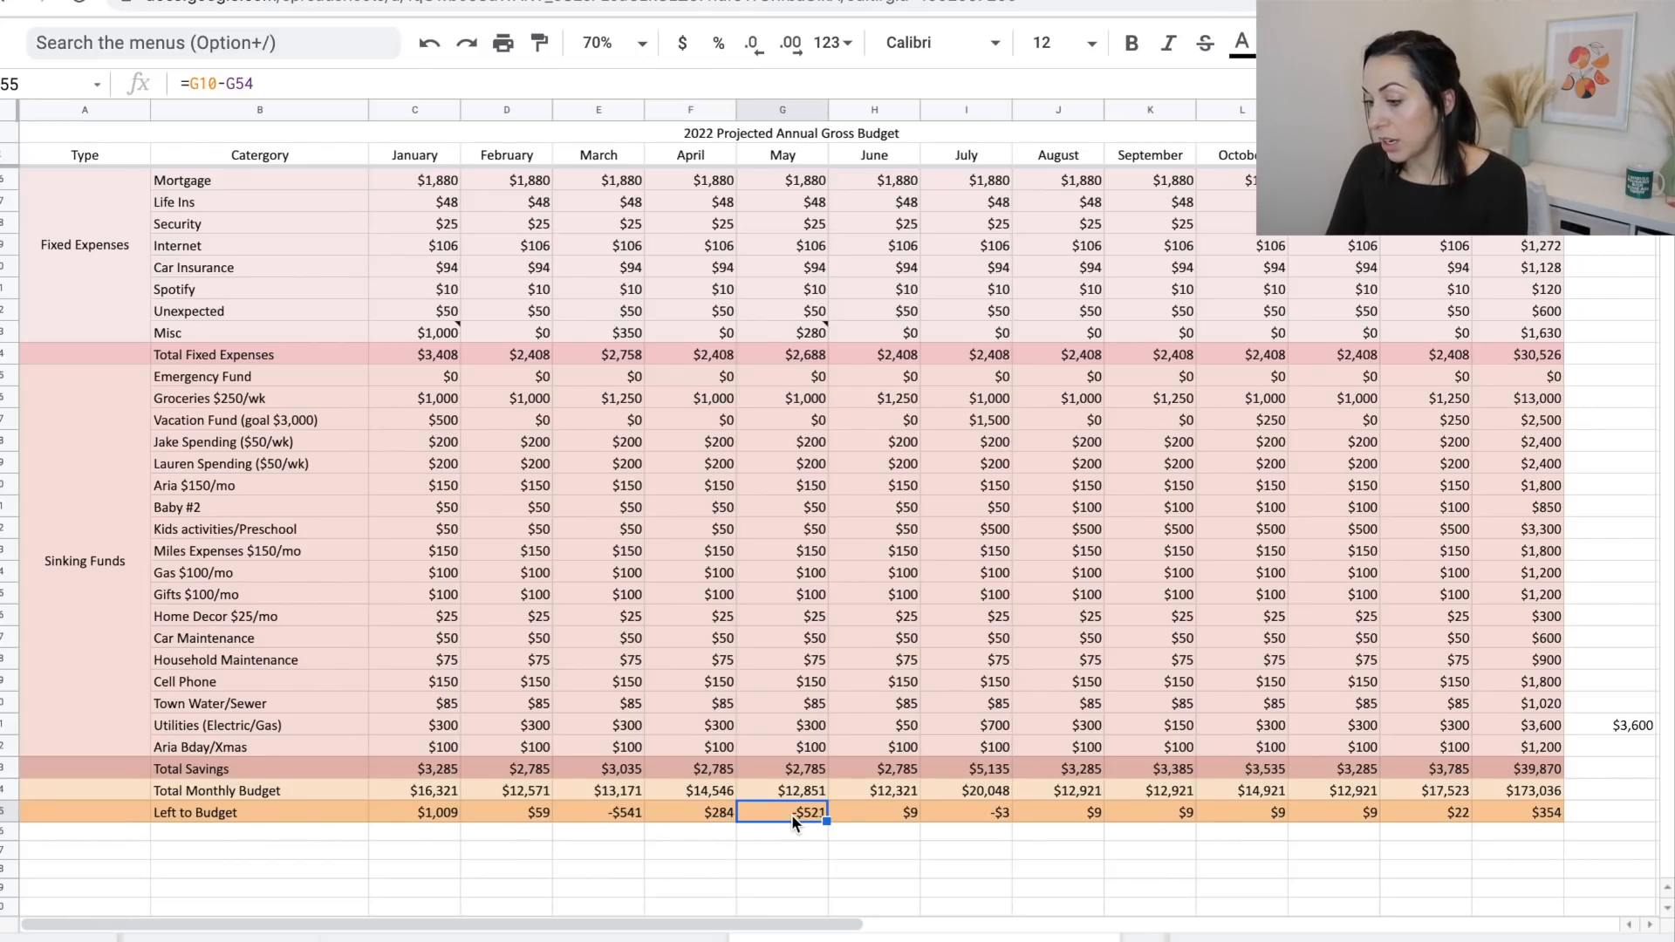
scroll(792, 814, "up", 5)
scroll(792, 814, "up", 1)
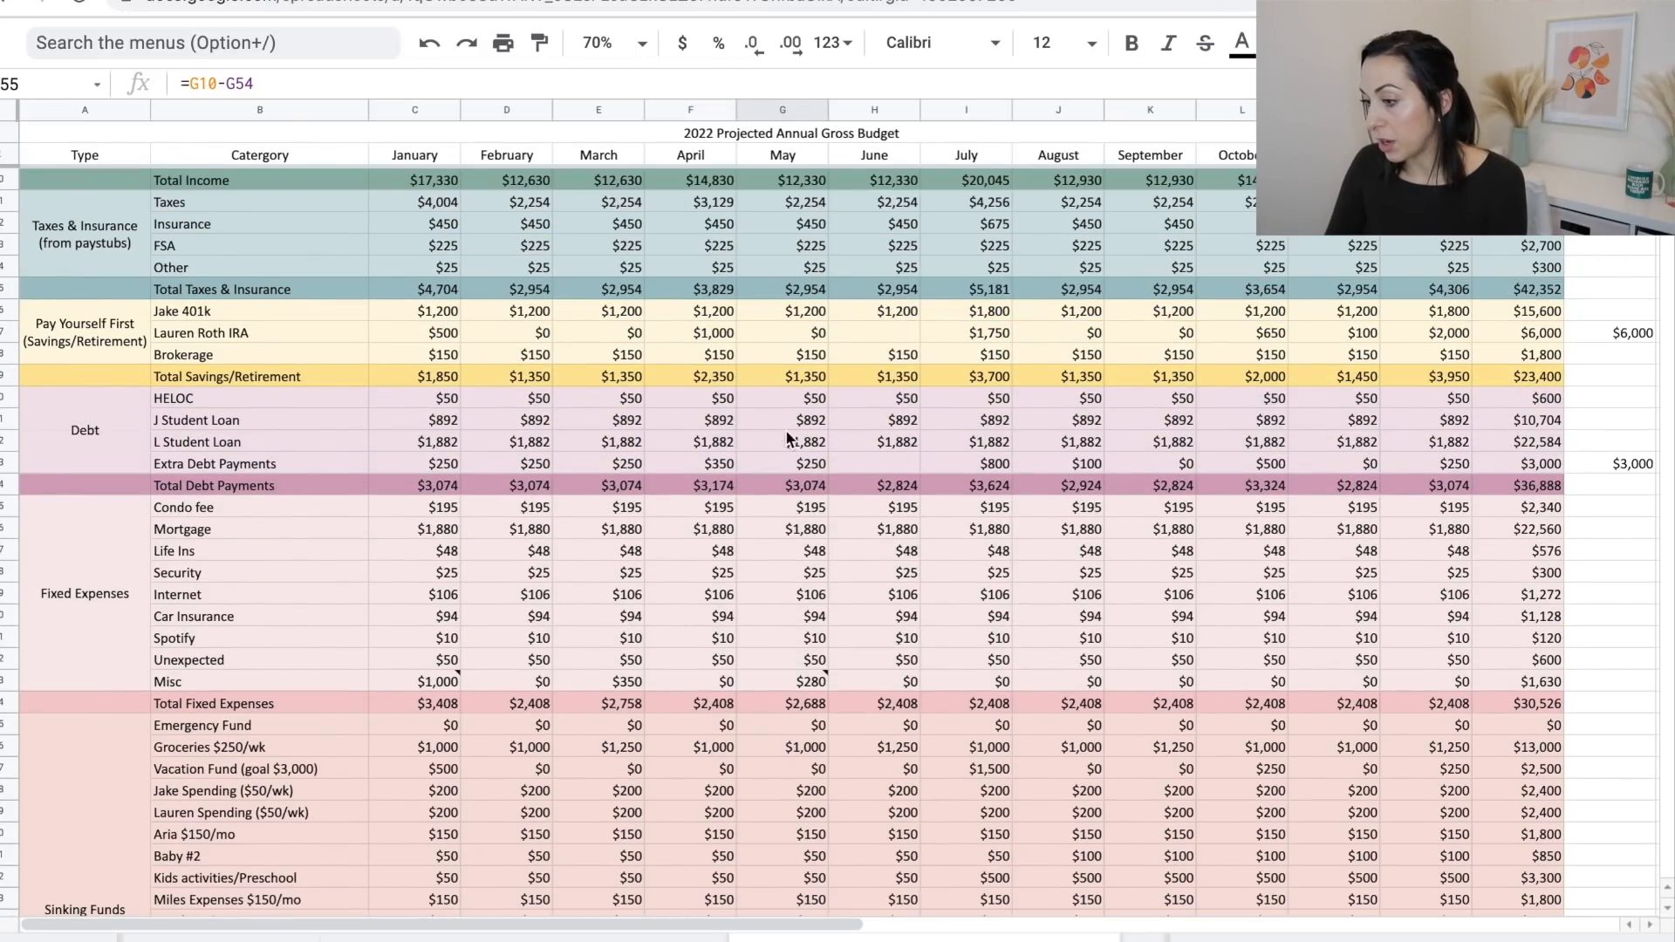
left_click(810, 333)
scroll(809, 334, "down", 5)
scroll(810, 335, "up", 4)
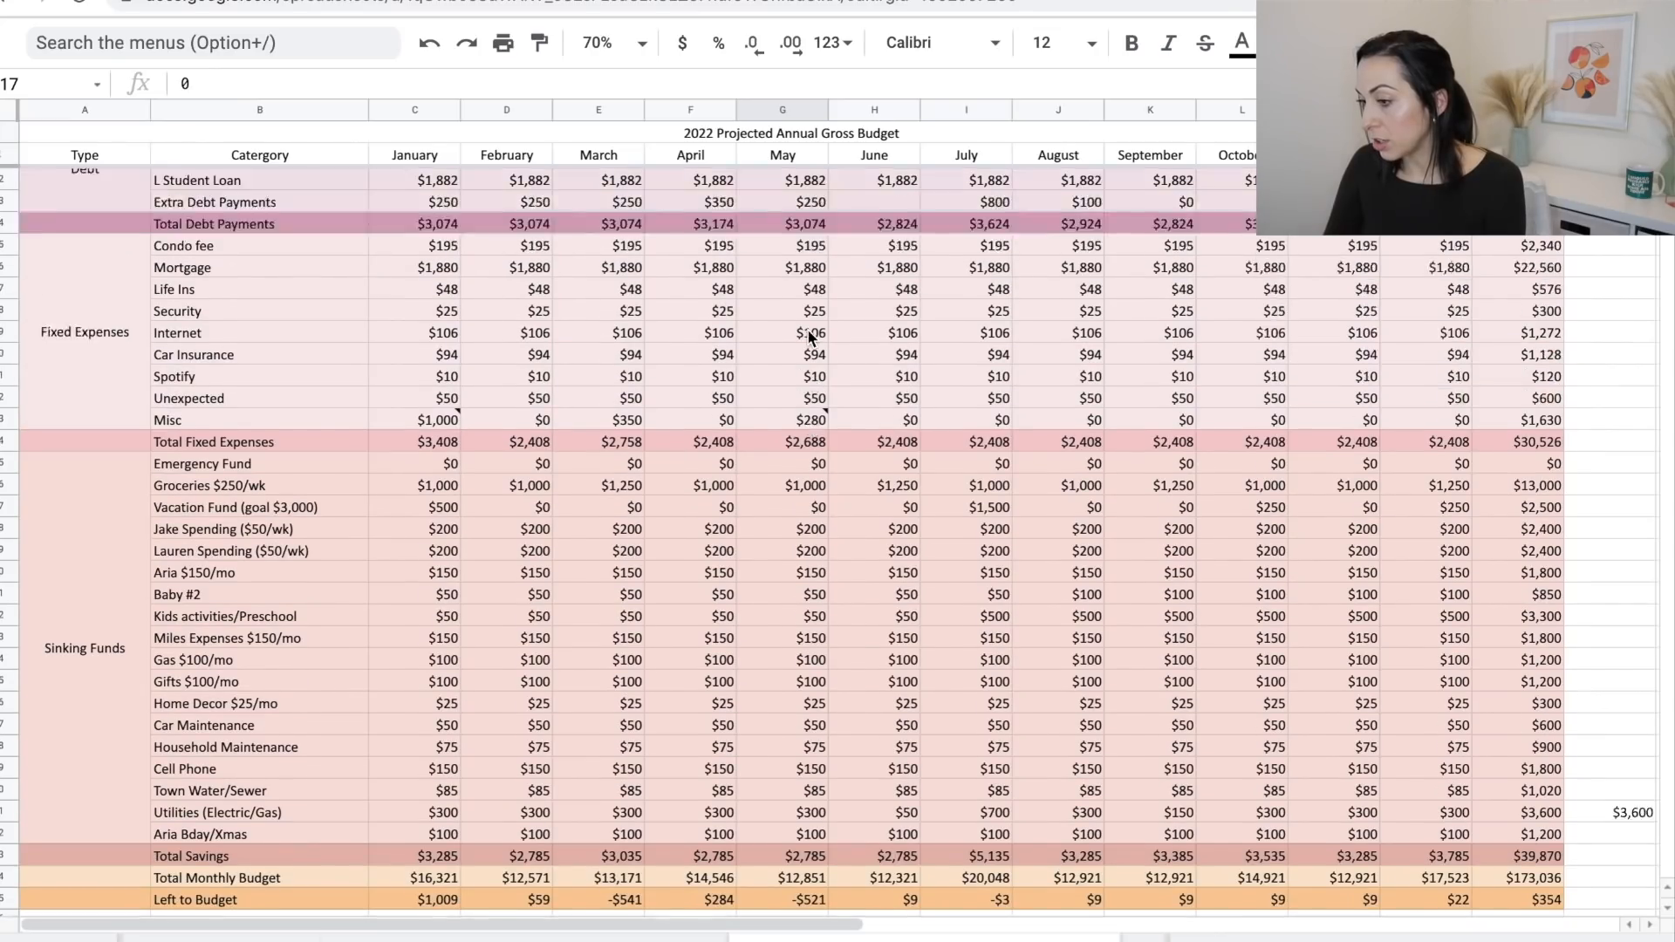
left_click(819, 380)
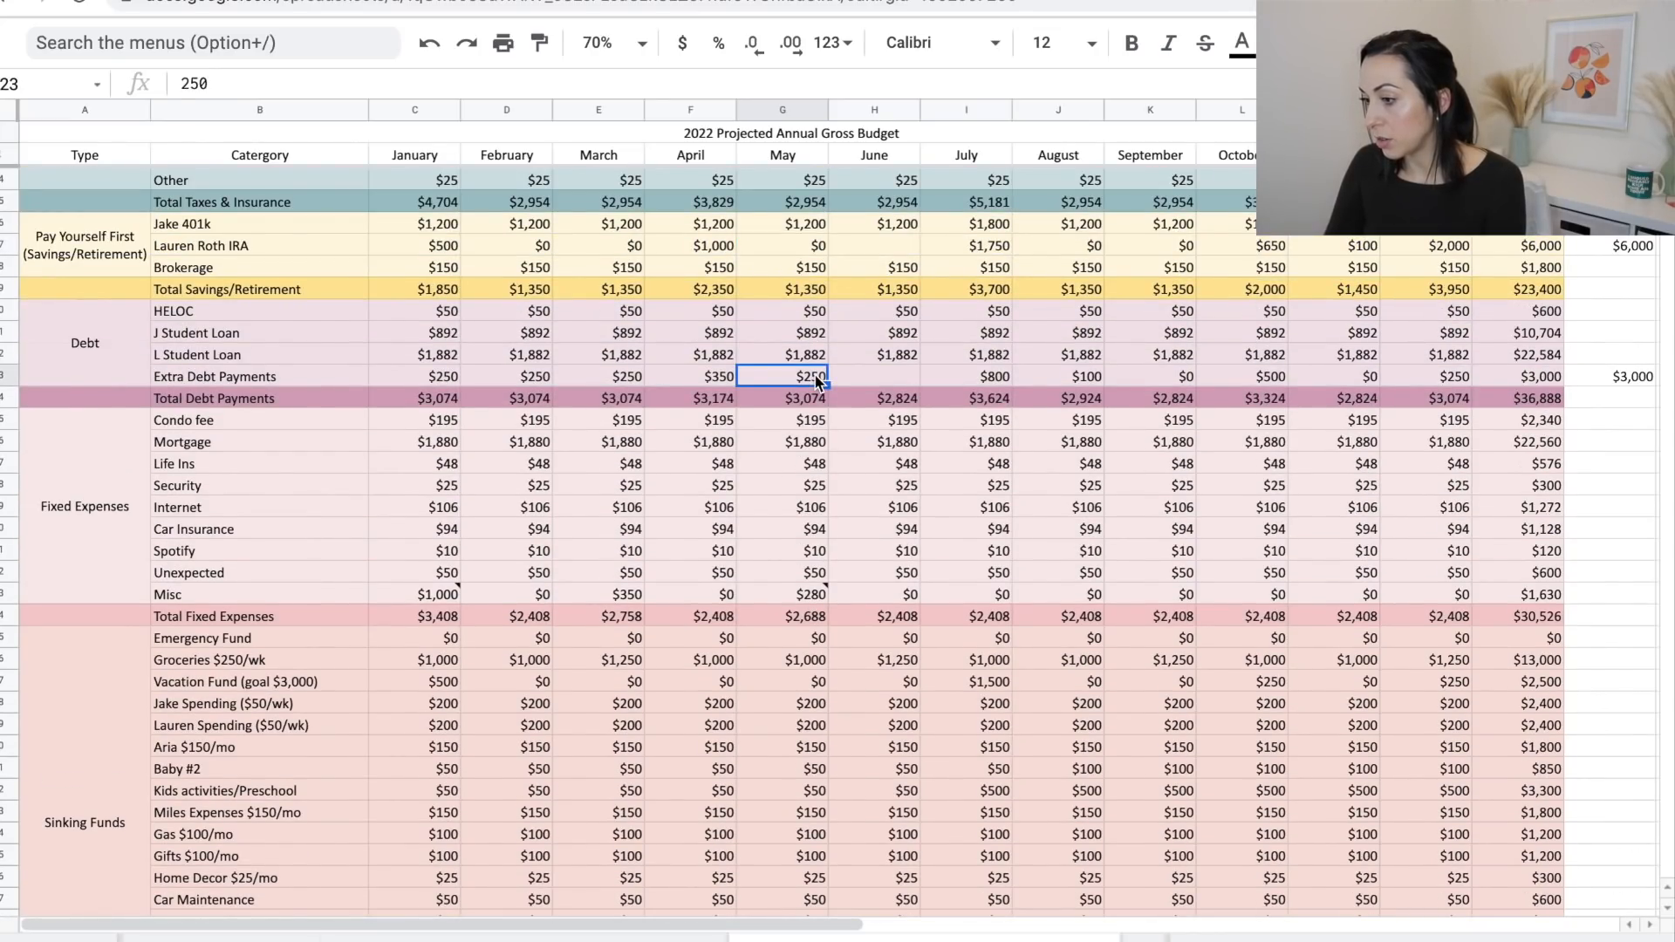
scroll(819, 380, "down", 3)
scroll(818, 379, "up", 3)
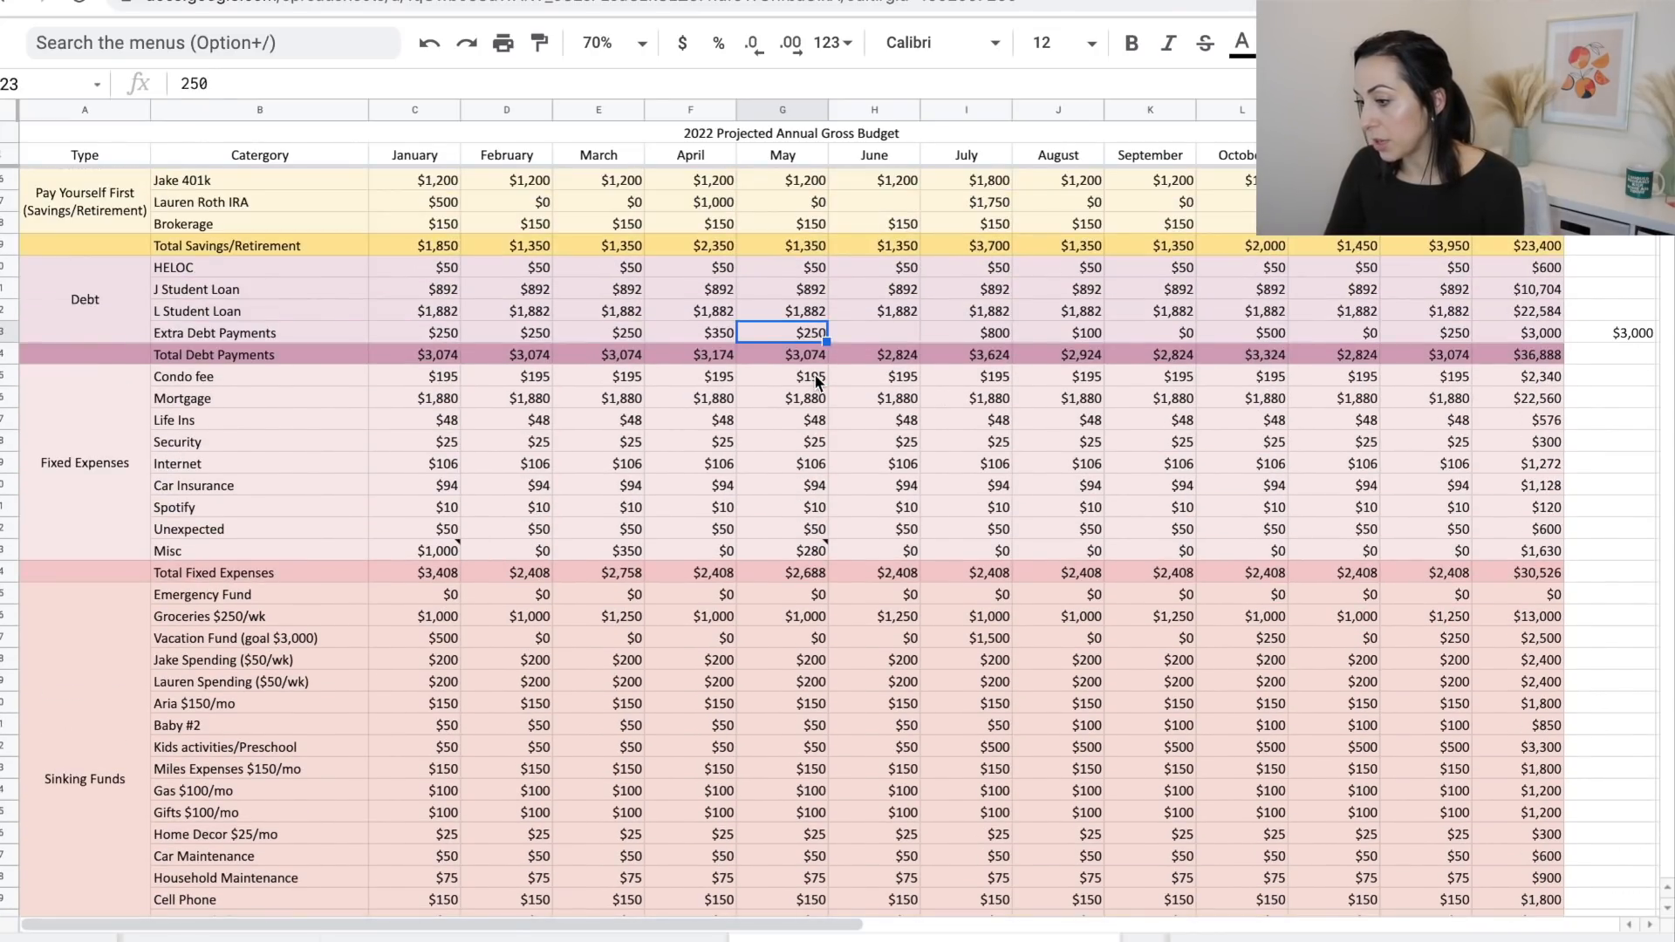
type("0")
key("Return")
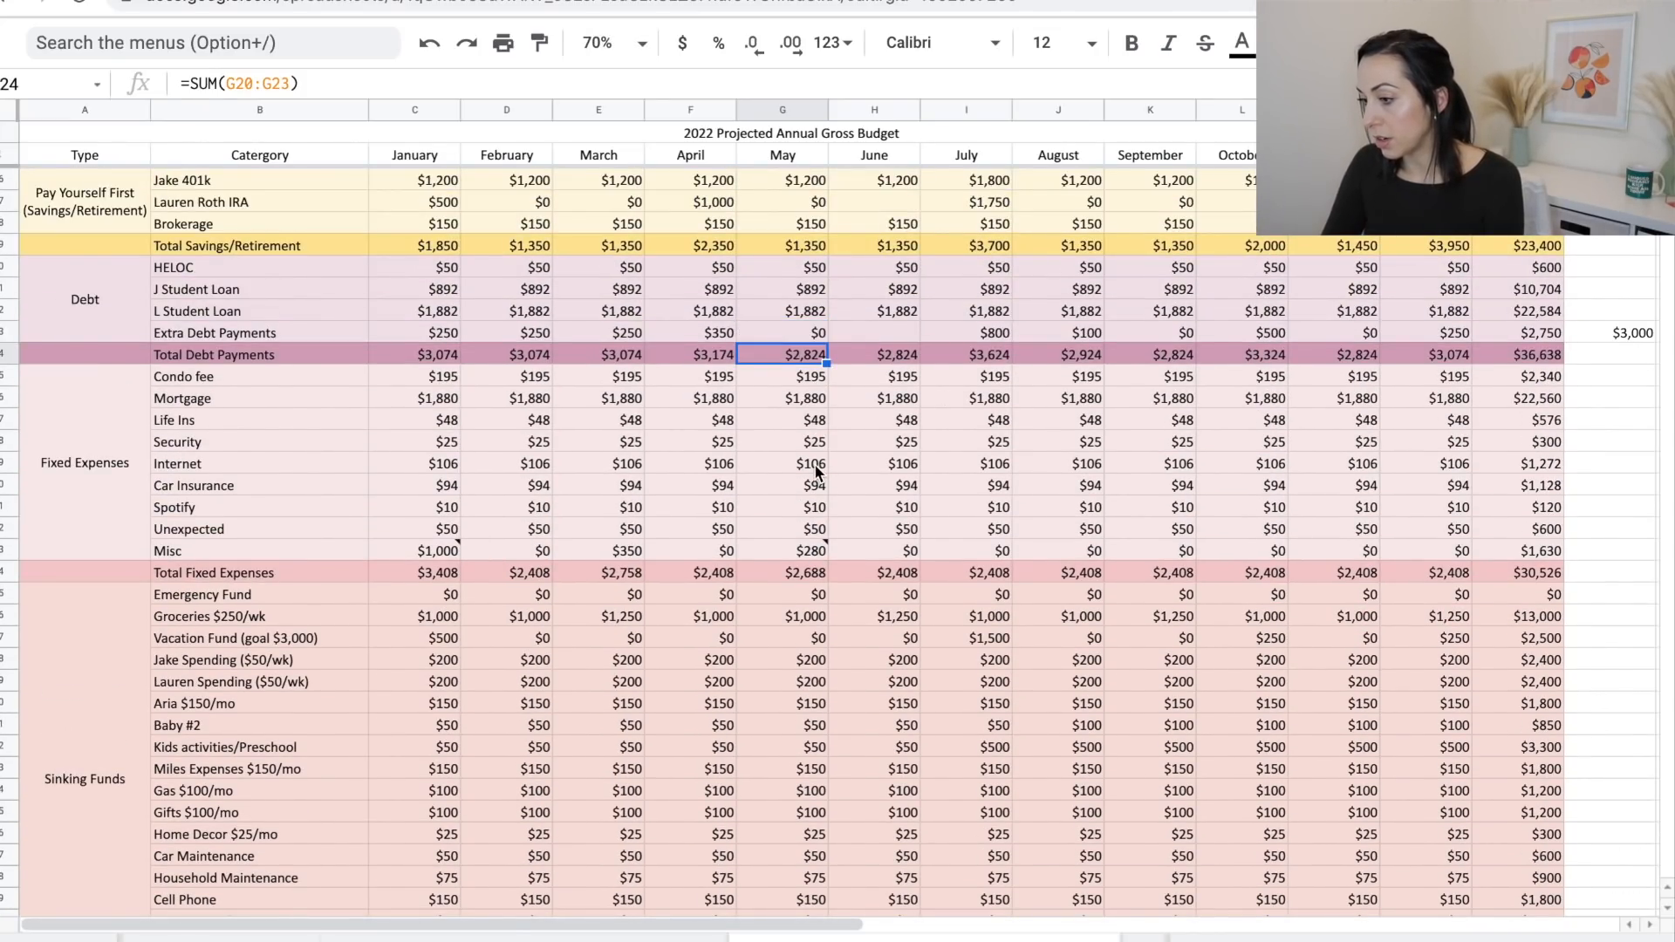
scroll(819, 471, "down", 3)
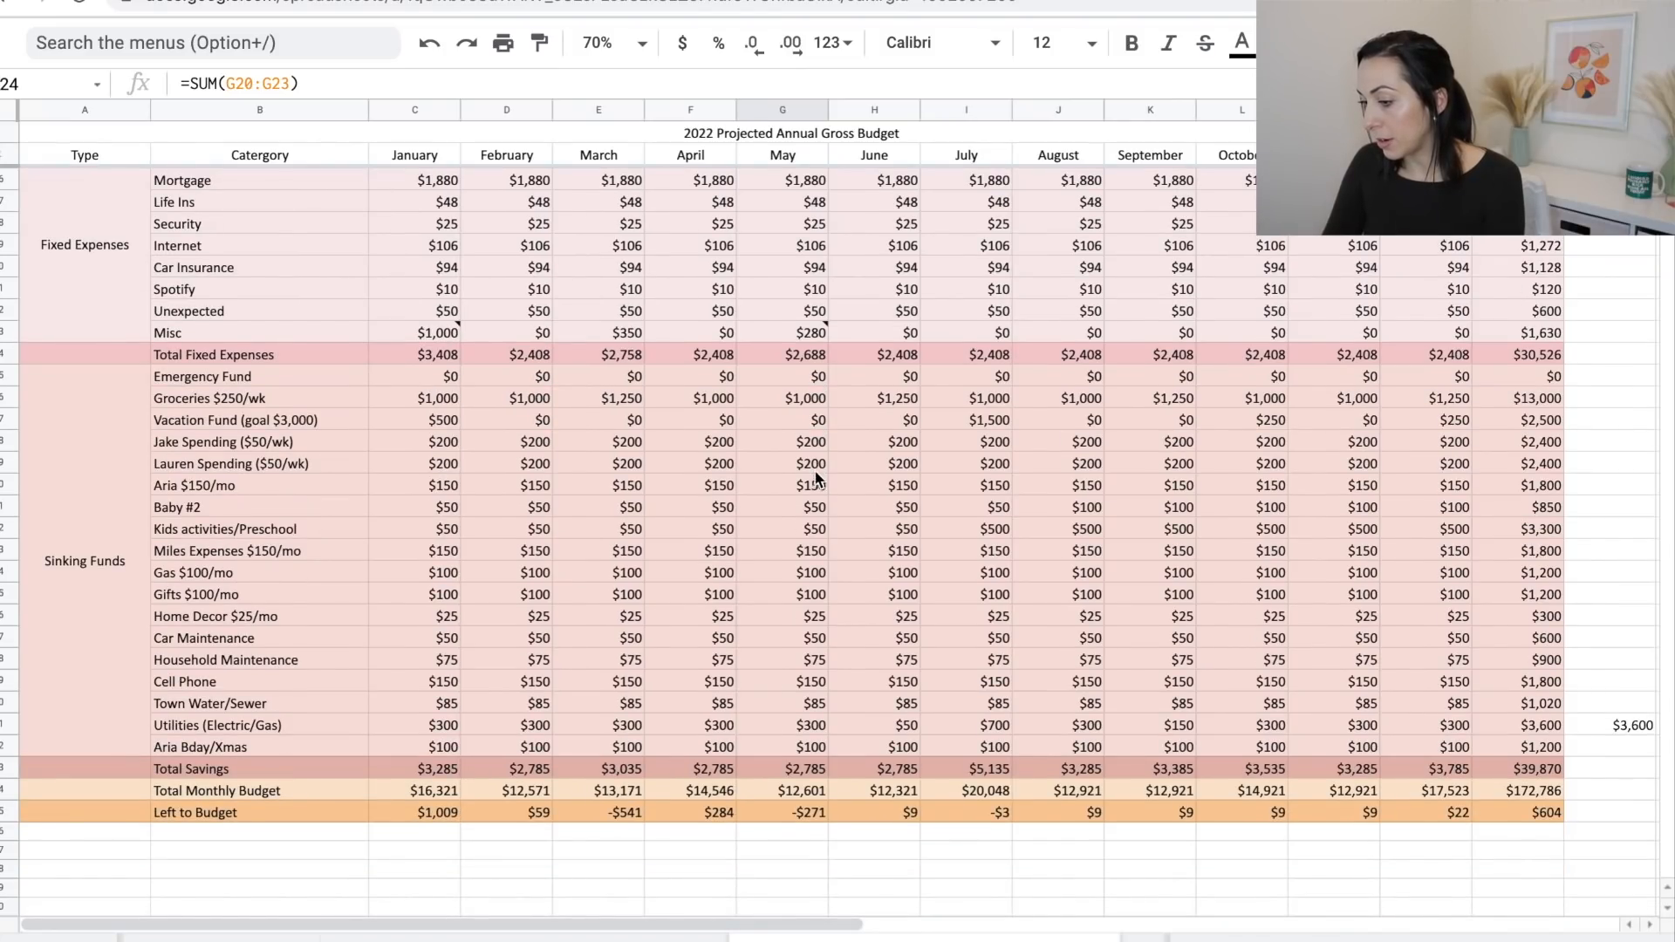
Set the May Utilities (Electric/Gas) amount to 30.
left_click(804, 725)
type("30")
key("Return")
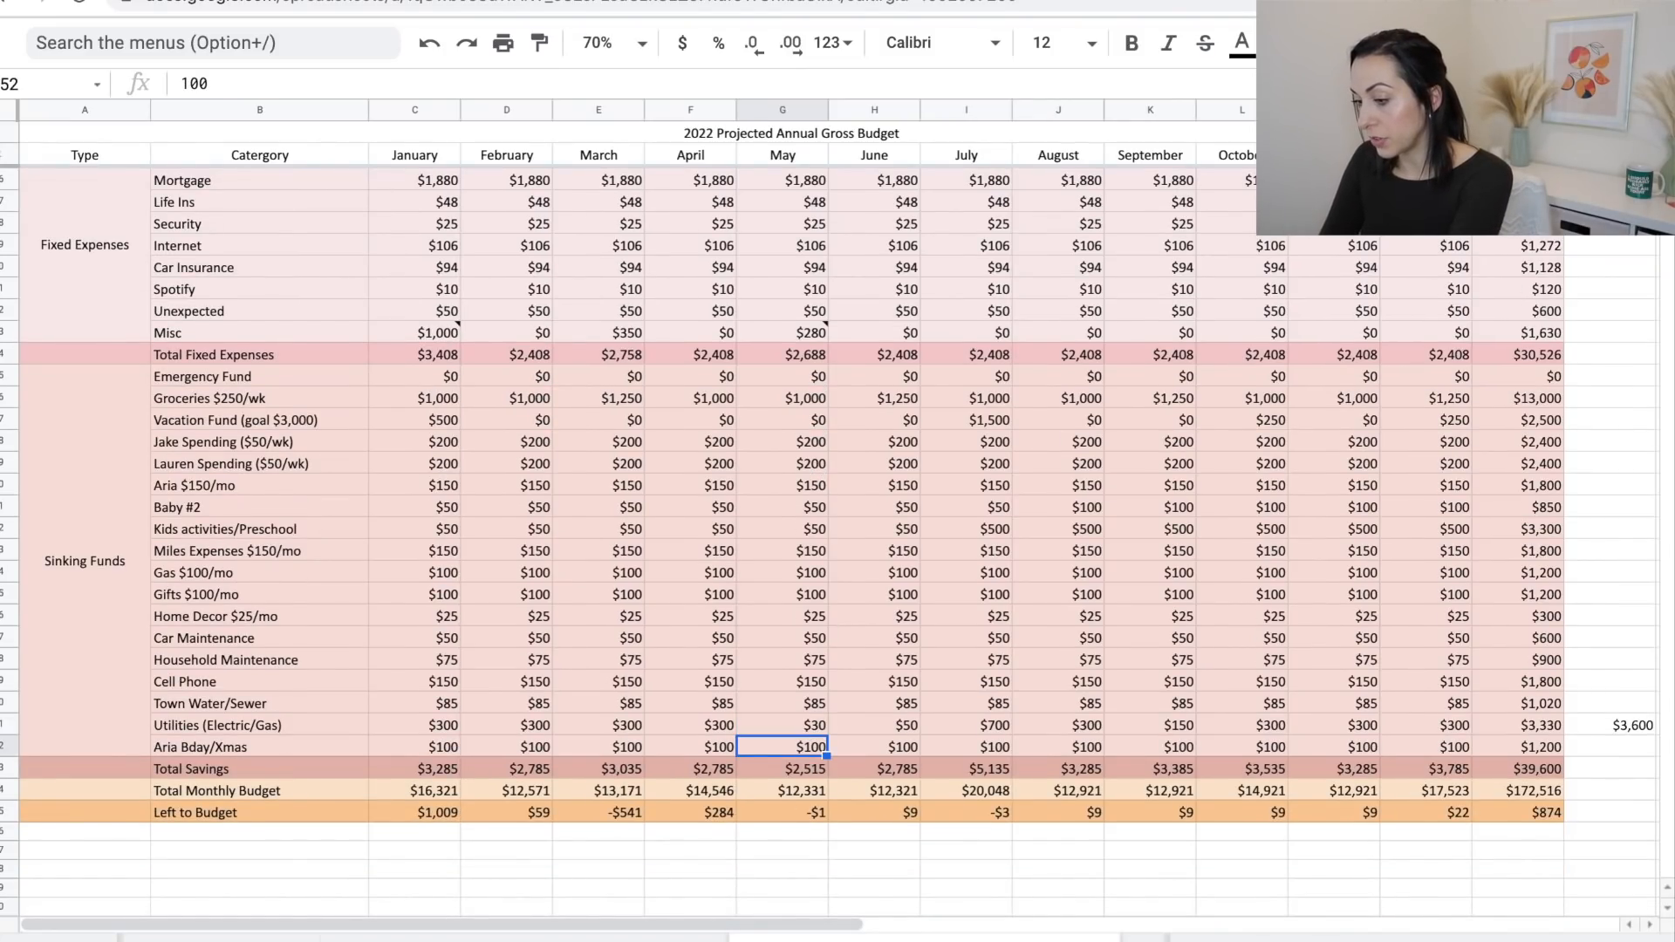
Set the April utilities amount to =300+270, then compare it with May's utilities amount and check May's Left to Budget.
left_click(714, 726)
left_click(181, 84)
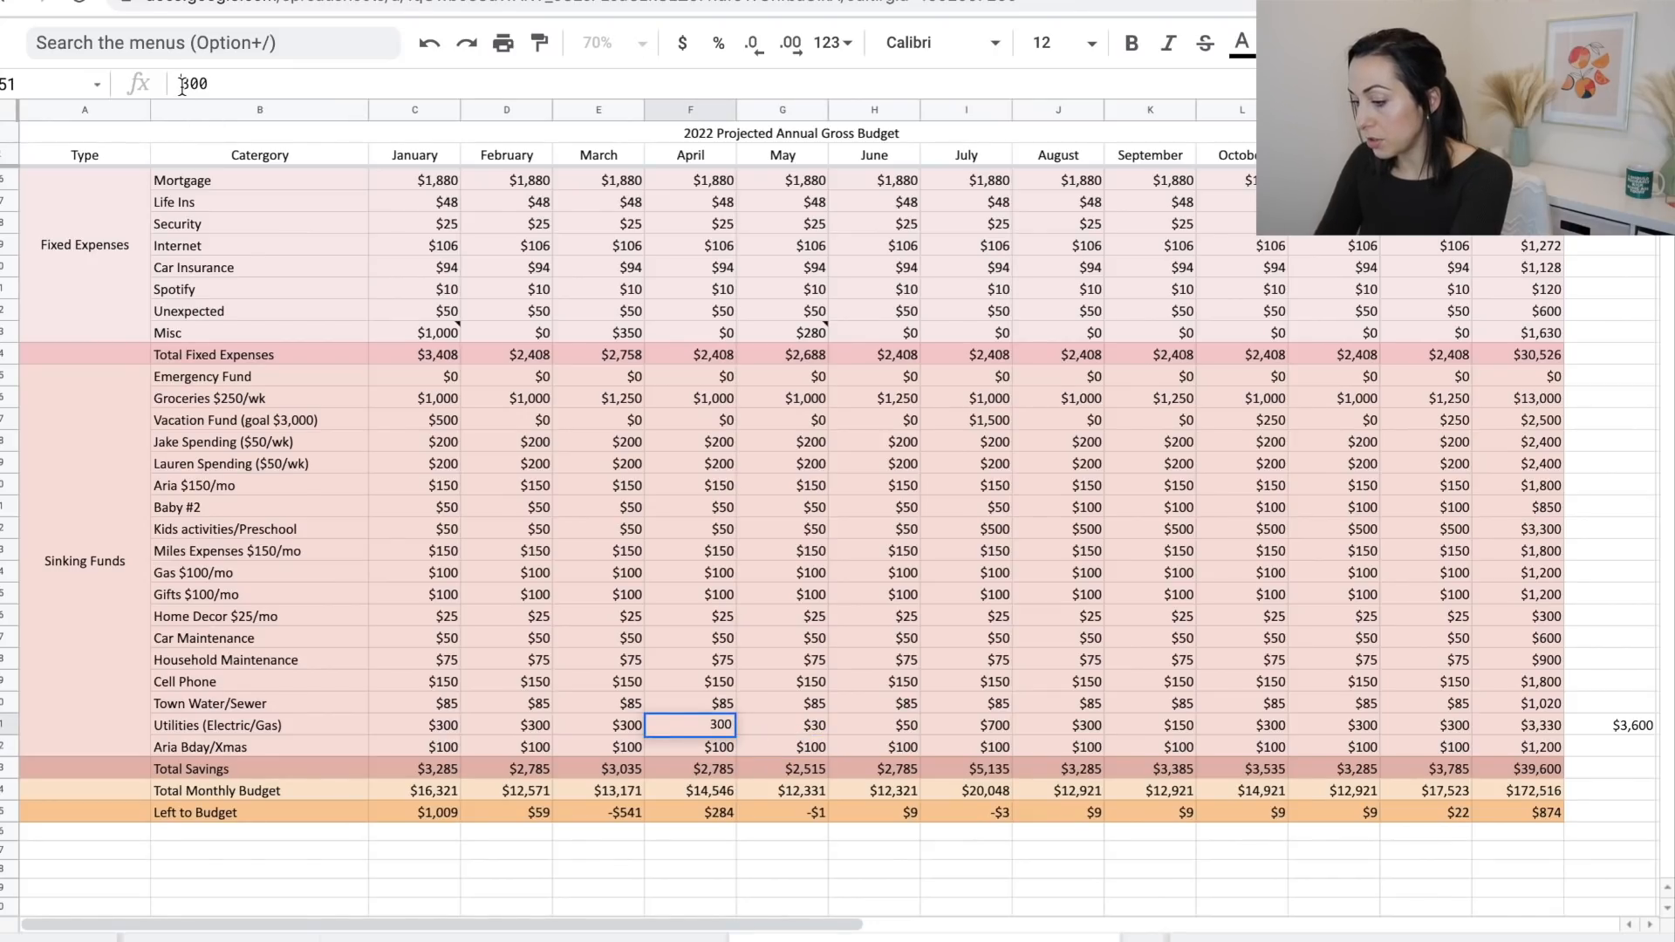
type("=")
key("End")
type("+270")
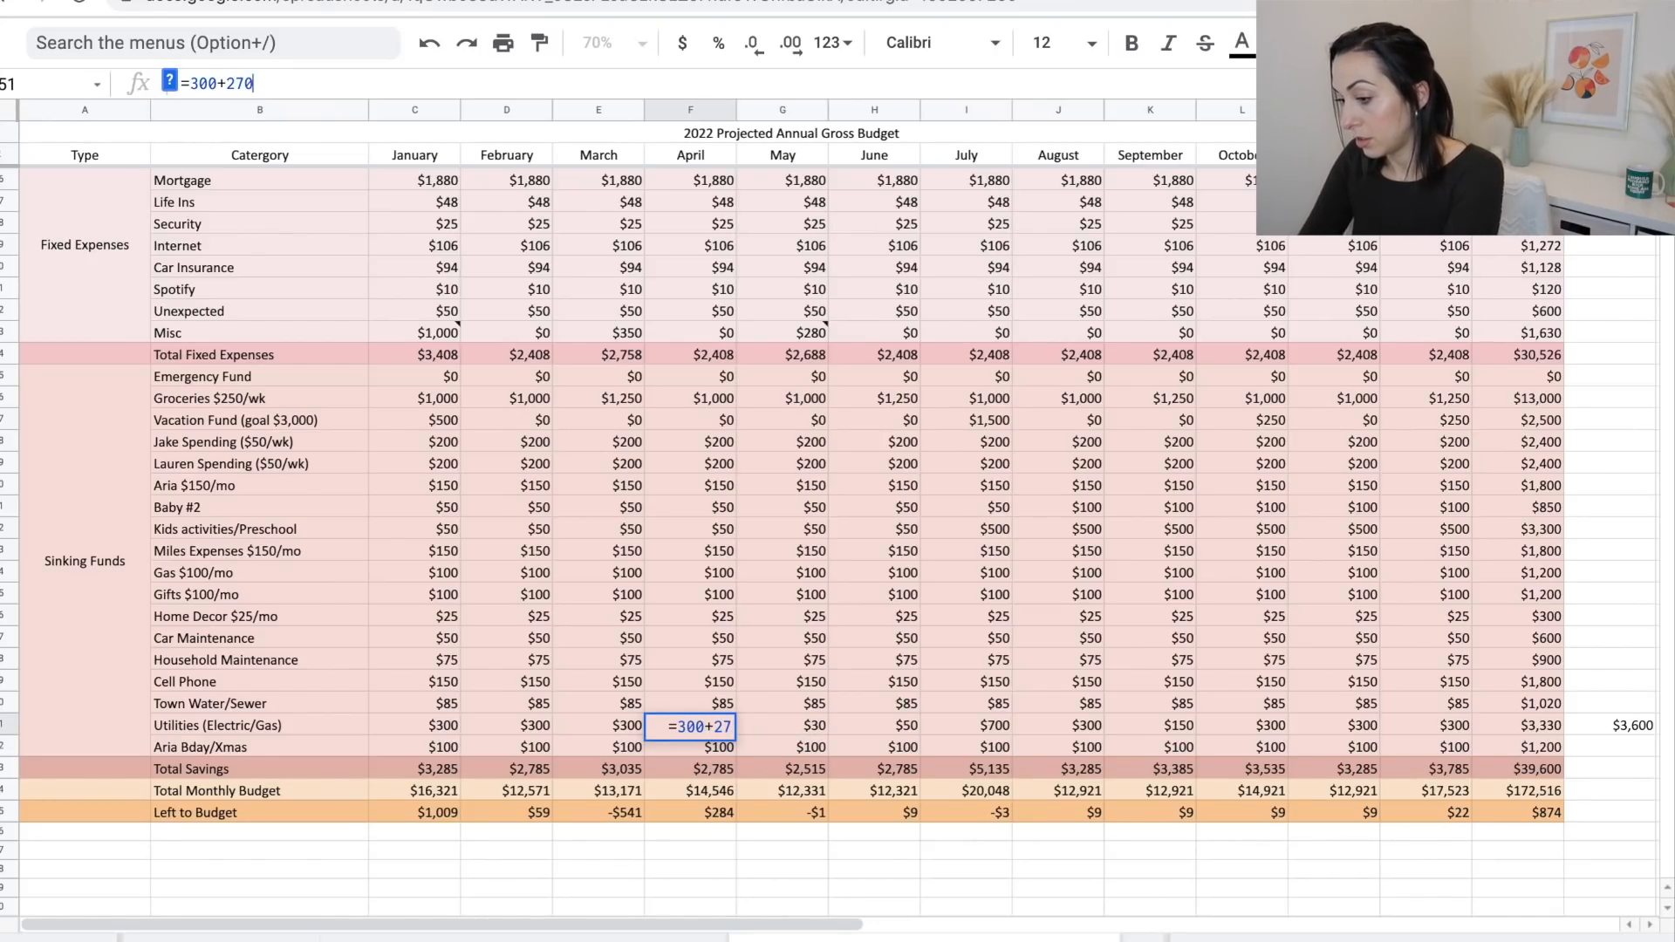
key("Return")
left_click_drag(703, 726, 779, 726)
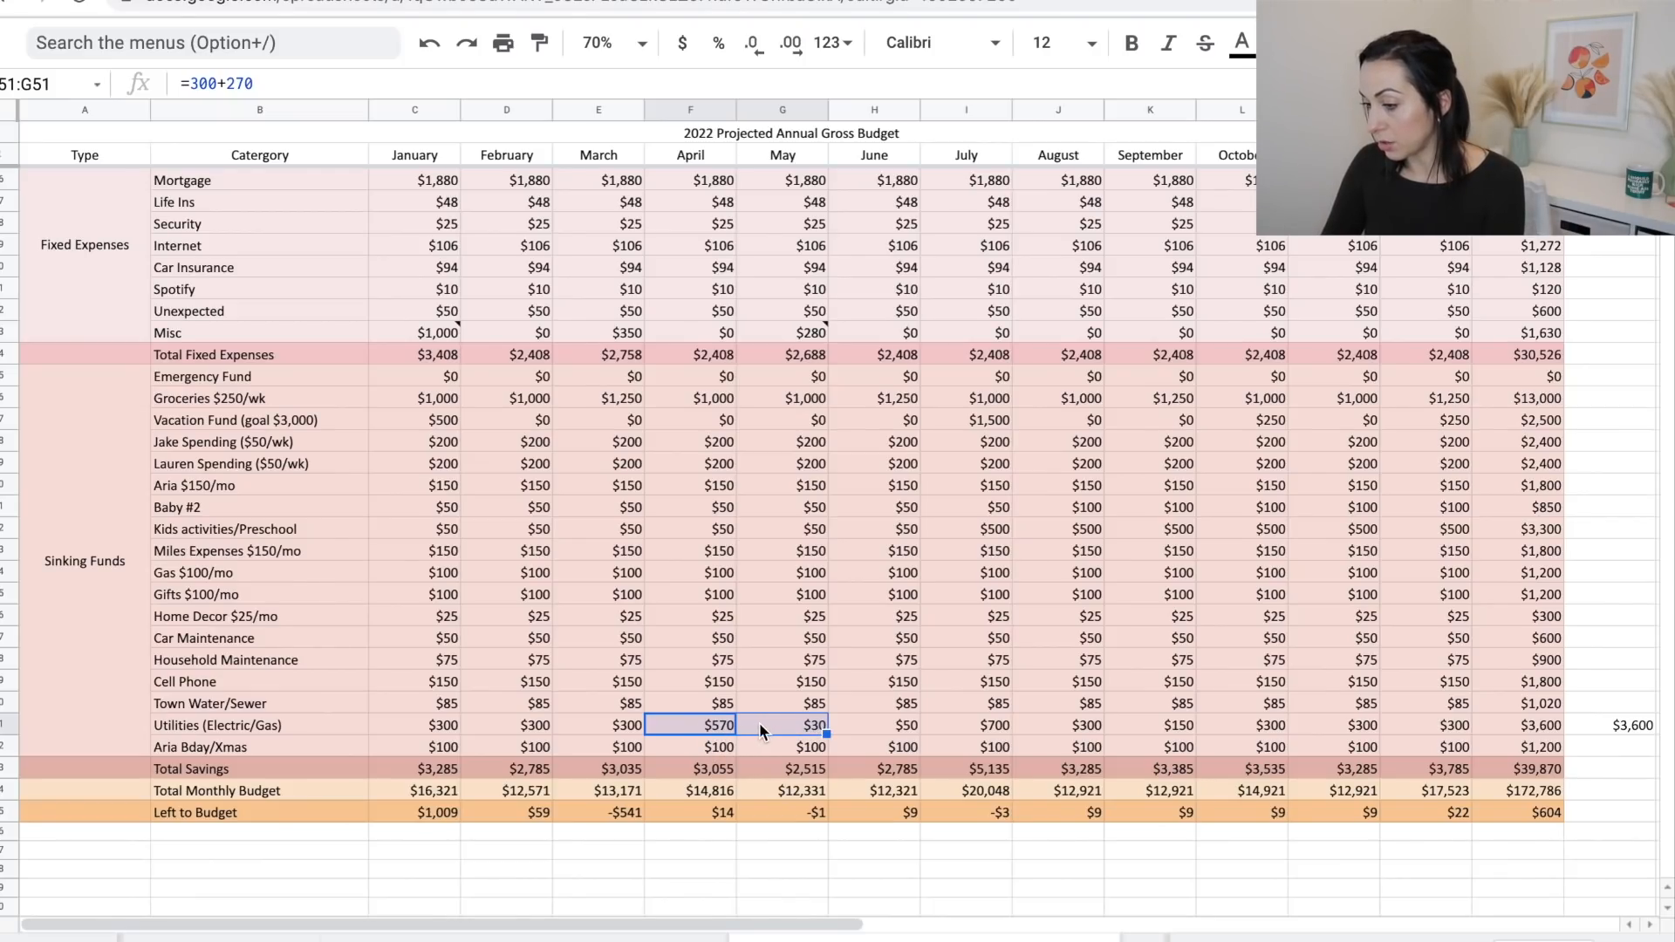
left_click(708, 727)
left_click(781, 729)
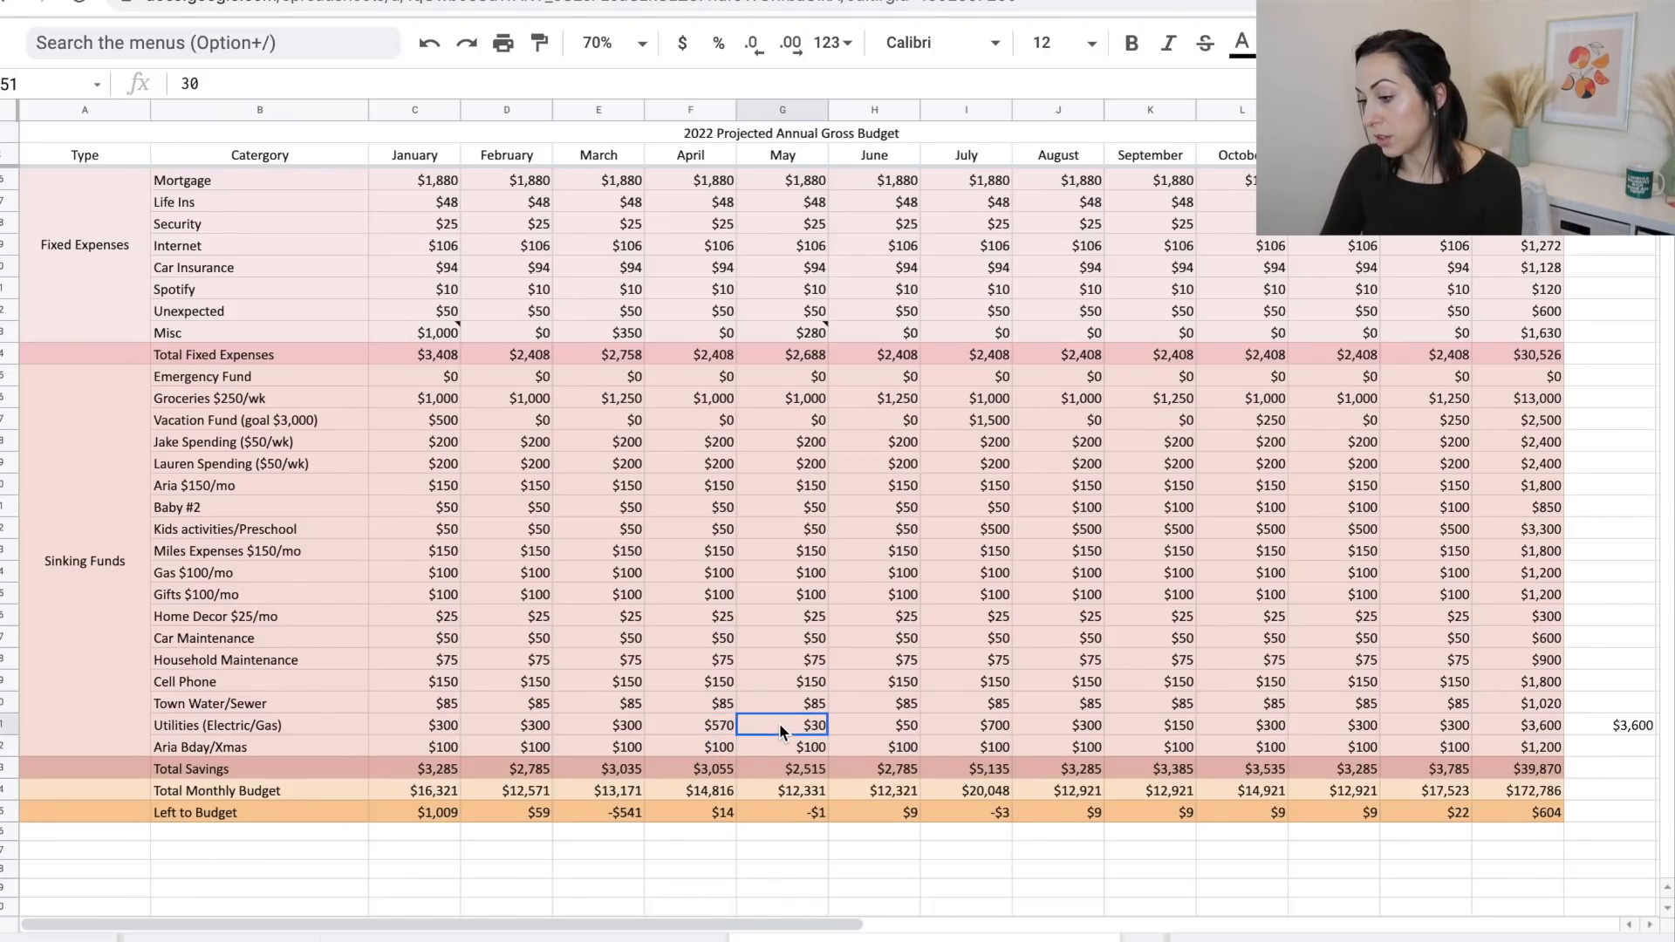
left_click(810, 819)
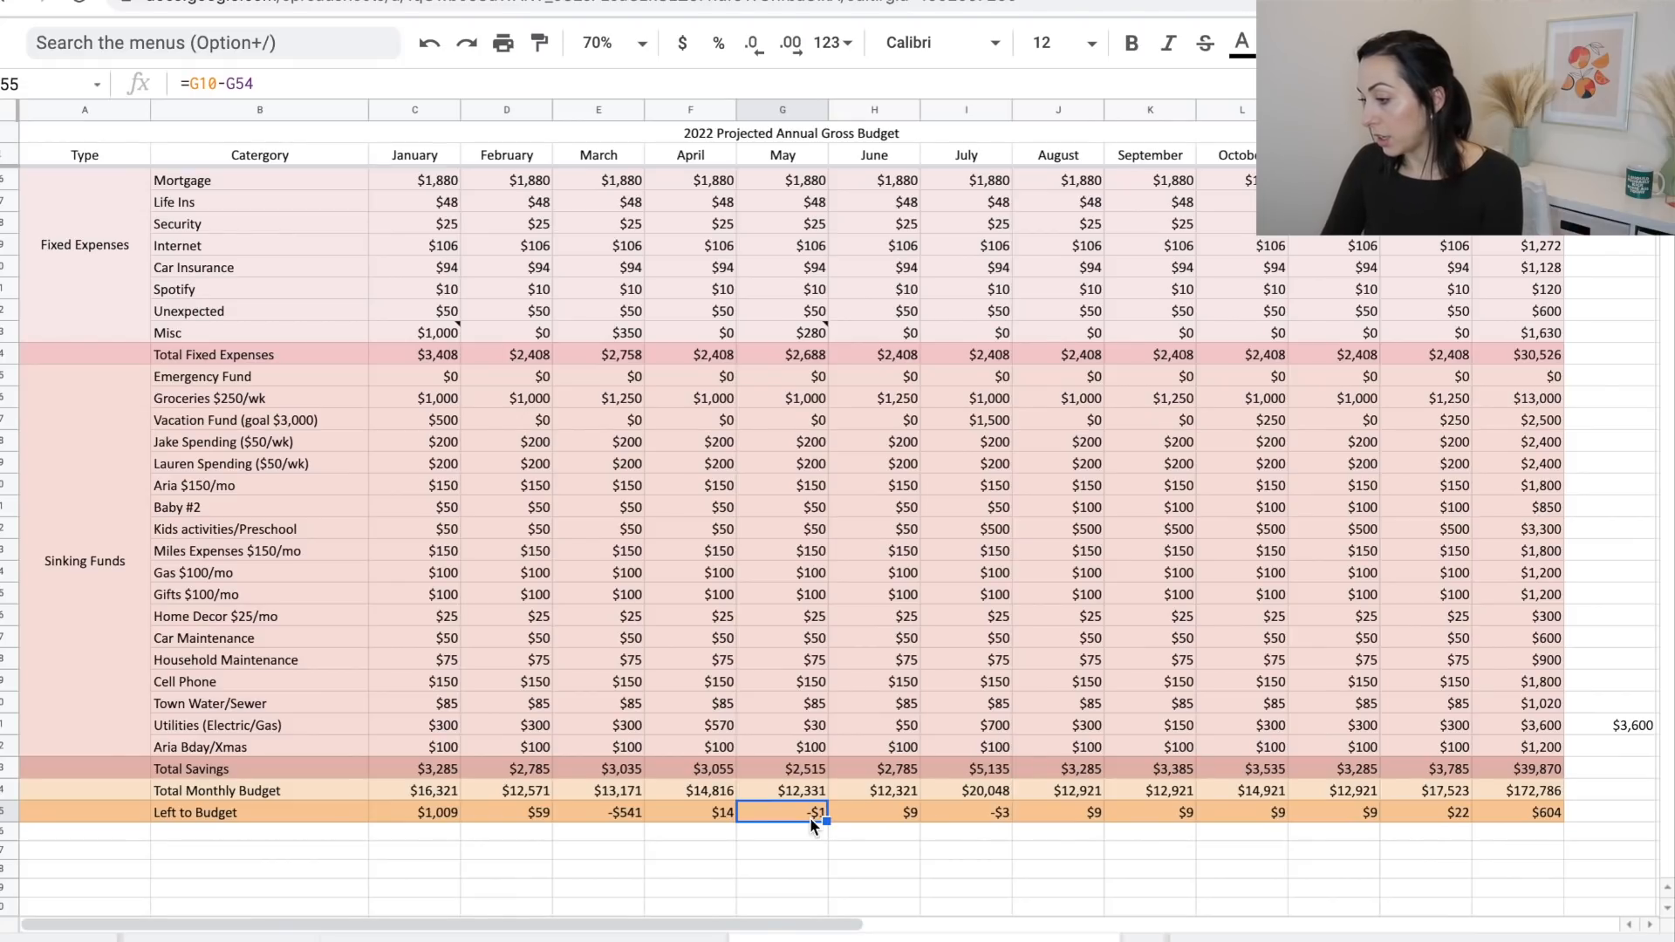
Check the annual extra debt total and the monthly shortfalls, set the January extra debt payment to 500, and check the annual Left to Budget.
scroll(1600, 708, "up", 3)
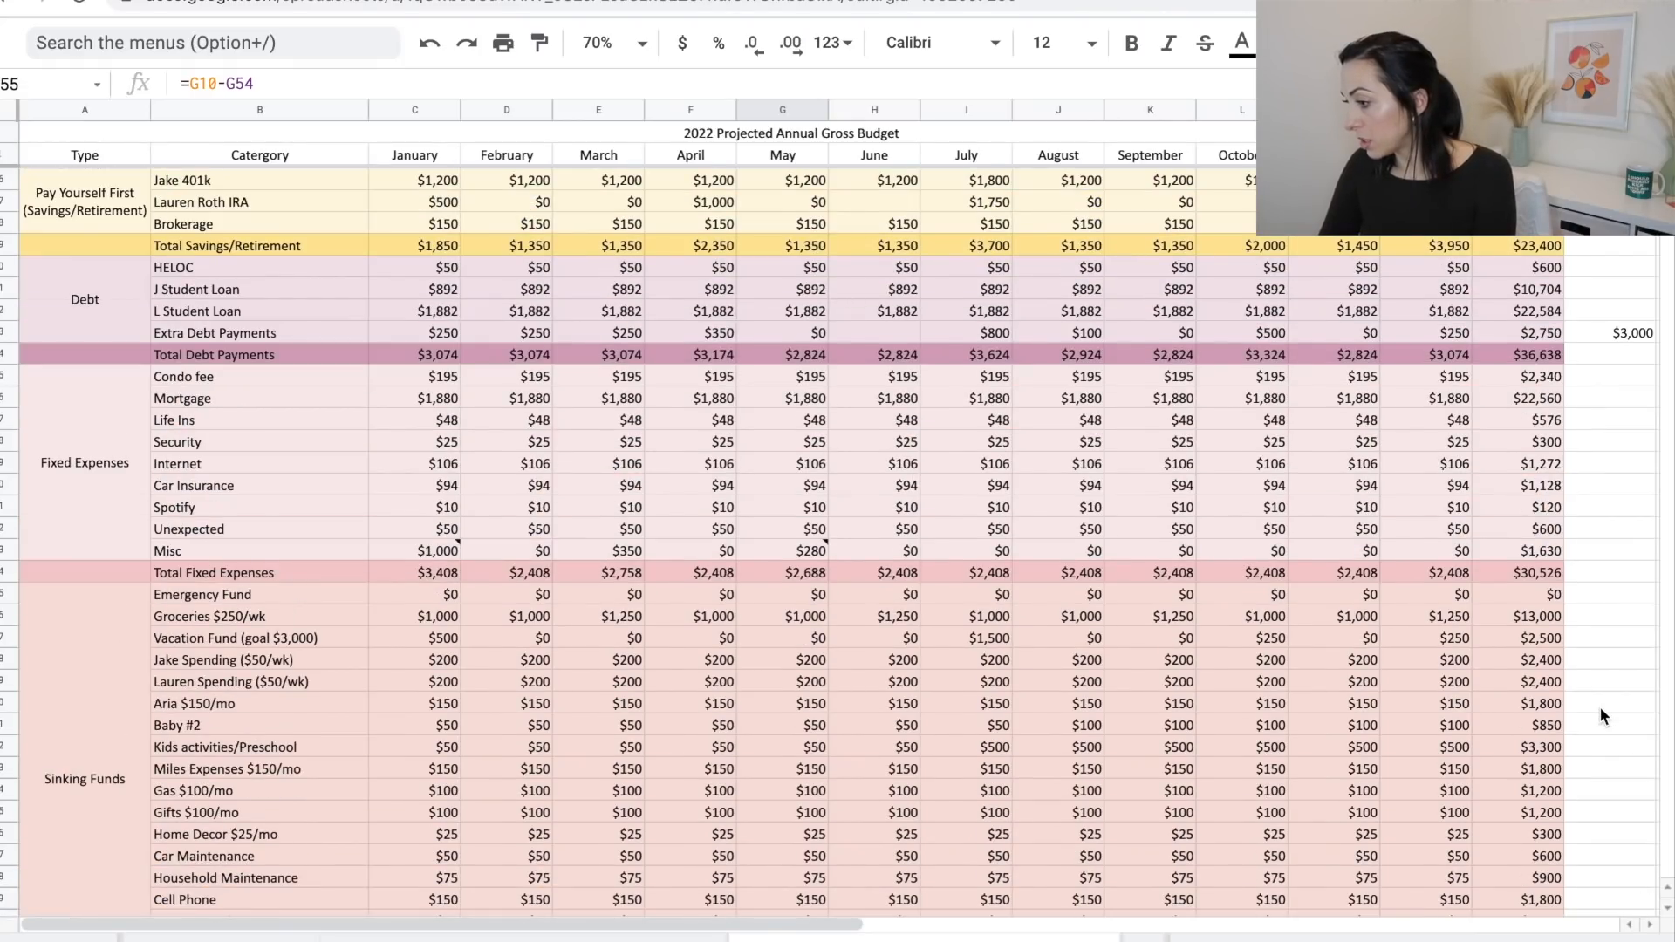
left_click(1527, 335)
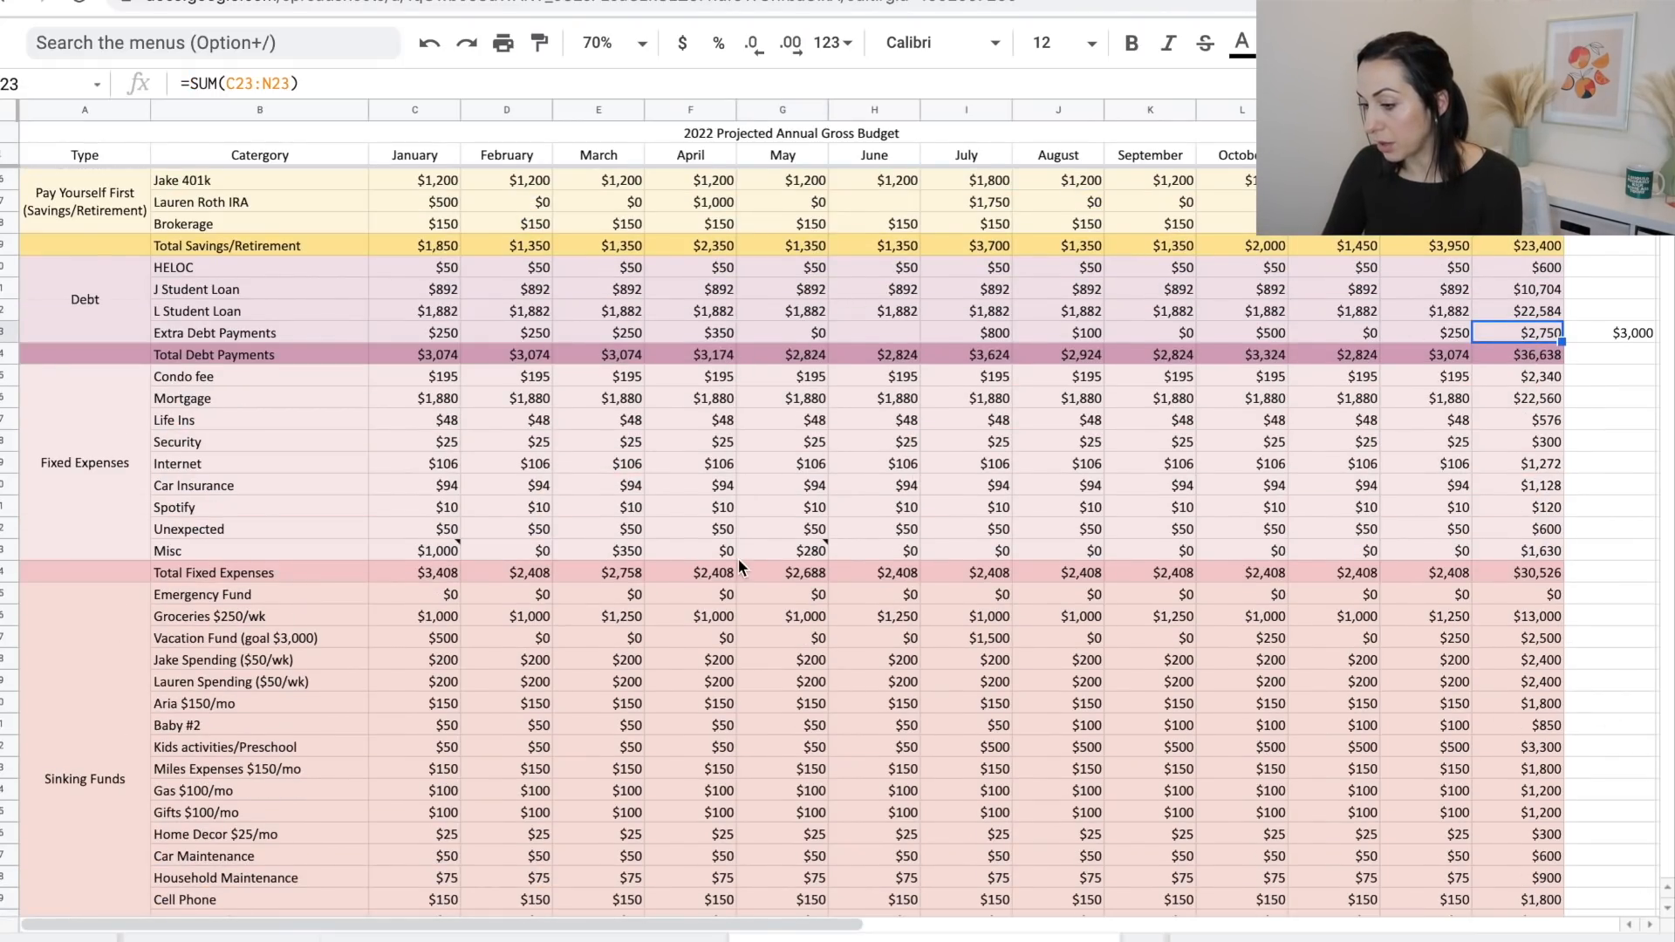
scroll(737, 564, "down", 4)
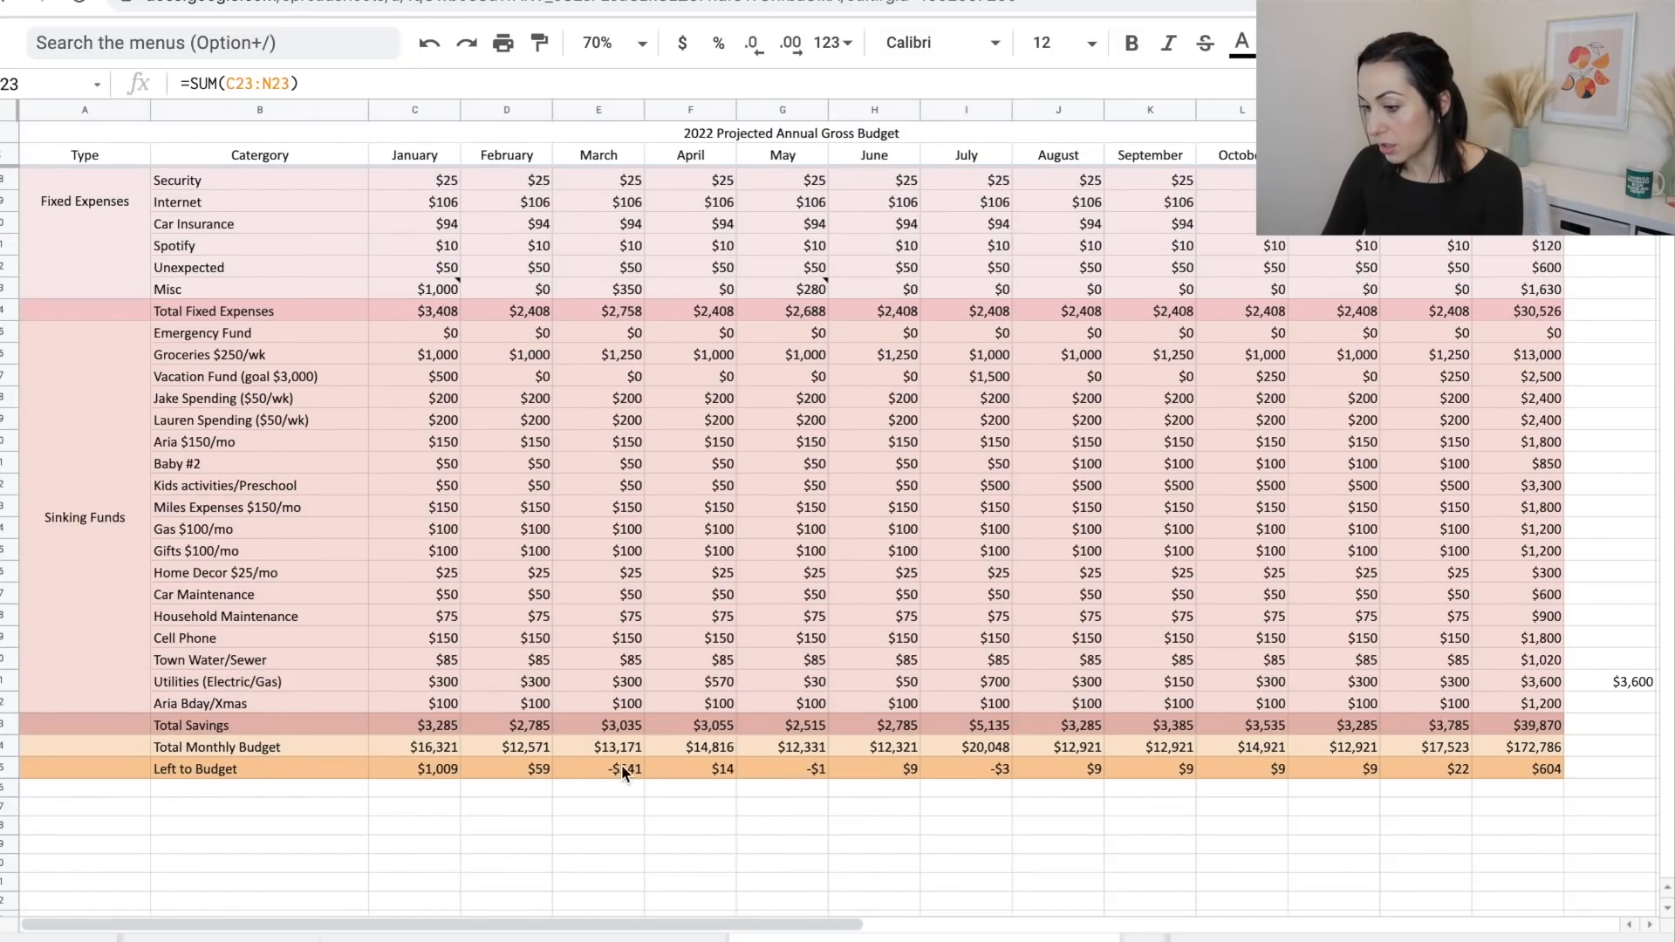
scroll(448, 761, "up", 3)
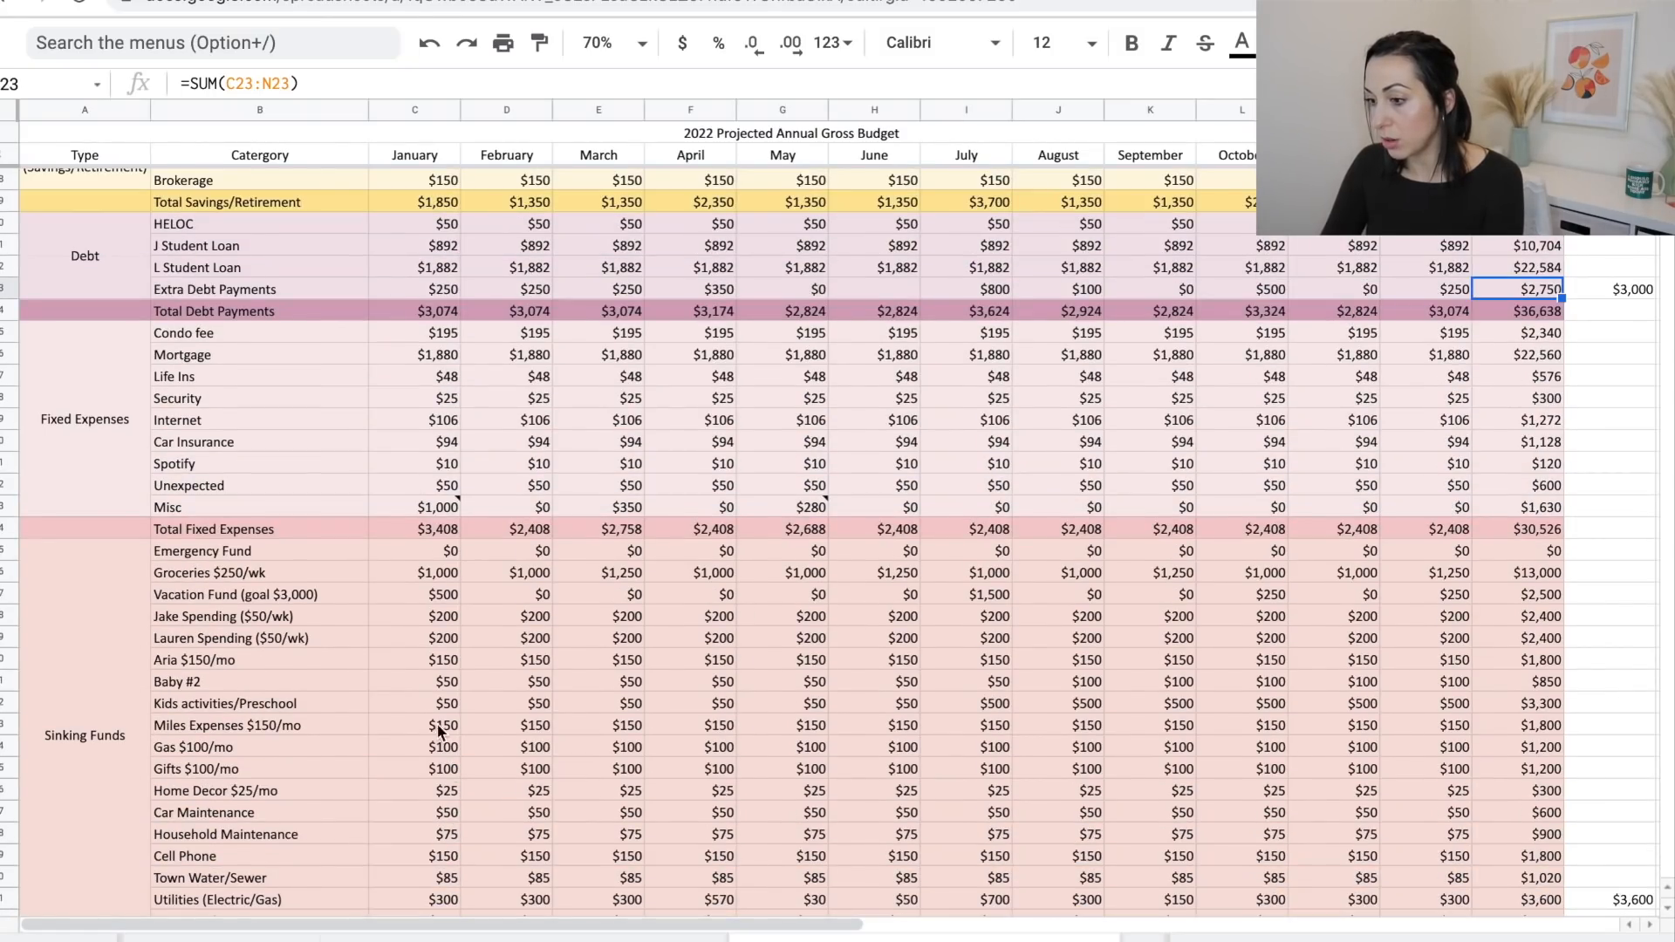
left_click(435, 291)
type("500")
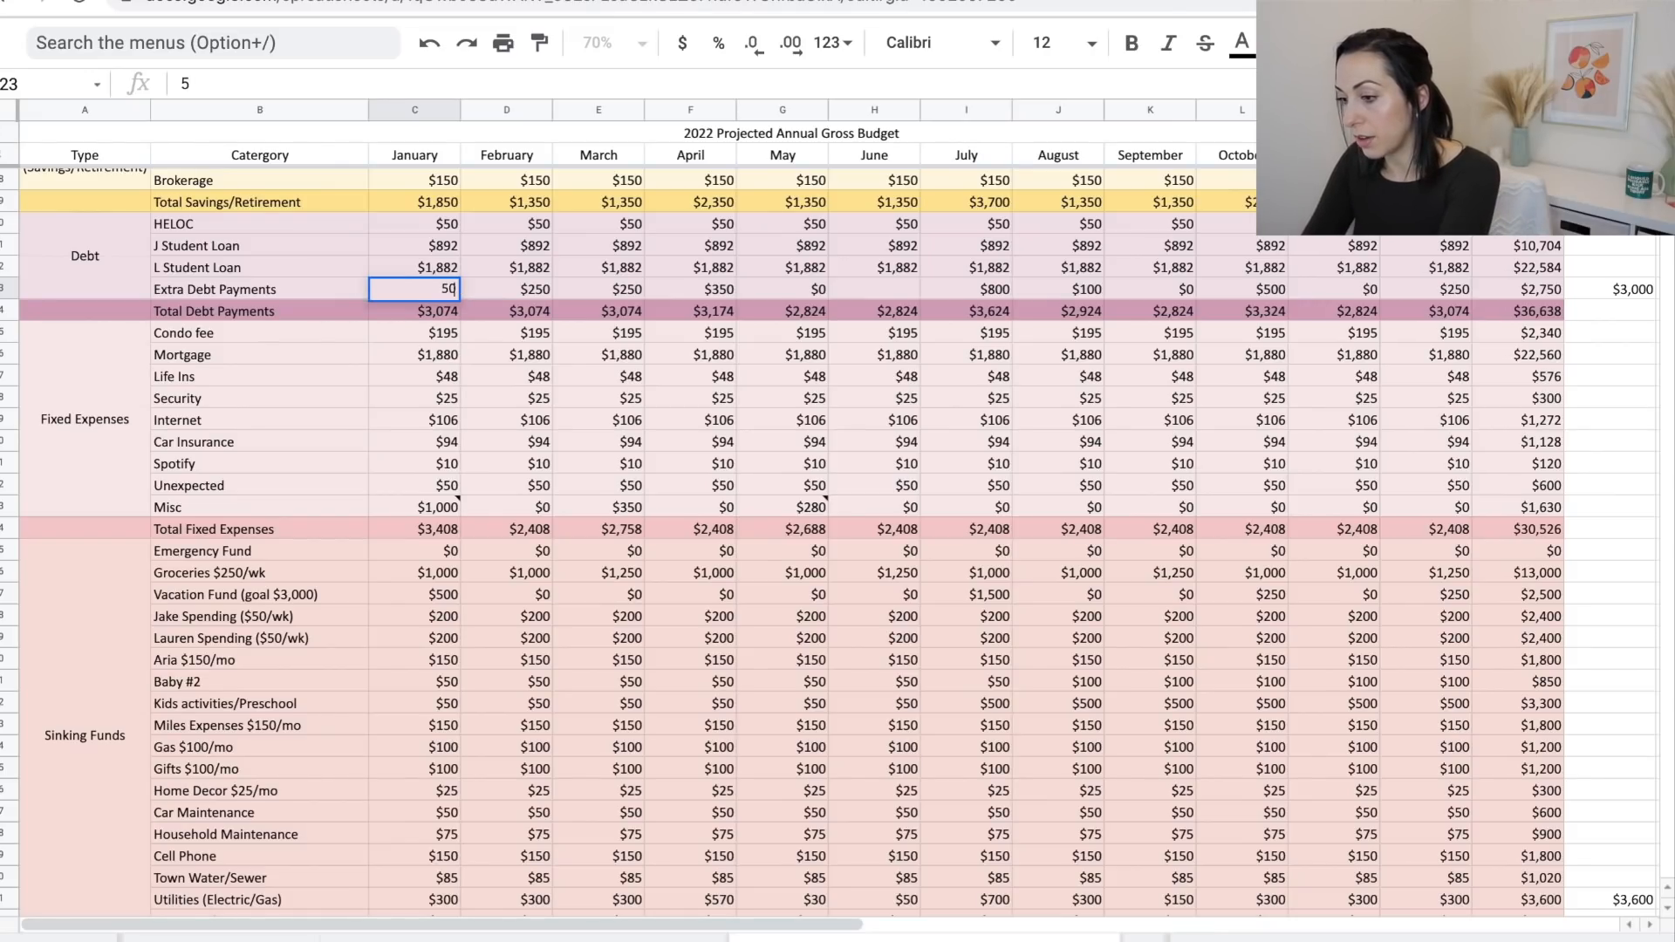
key("Return")
scroll(445, 403, "down", 3)
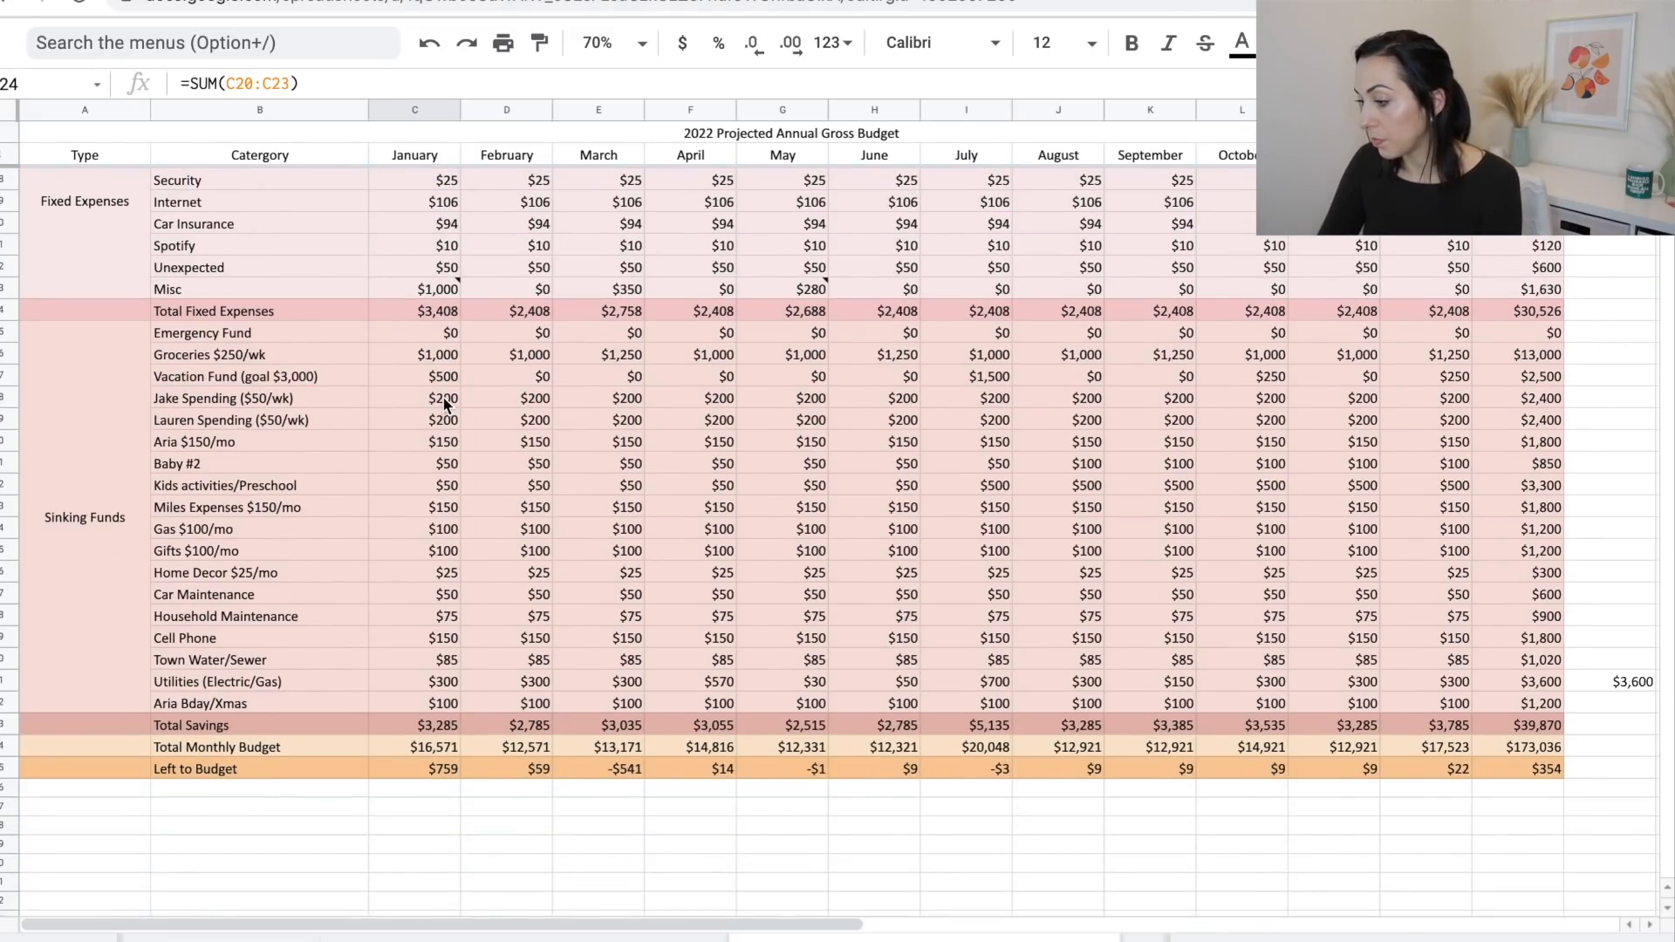
left_click(1533, 772)
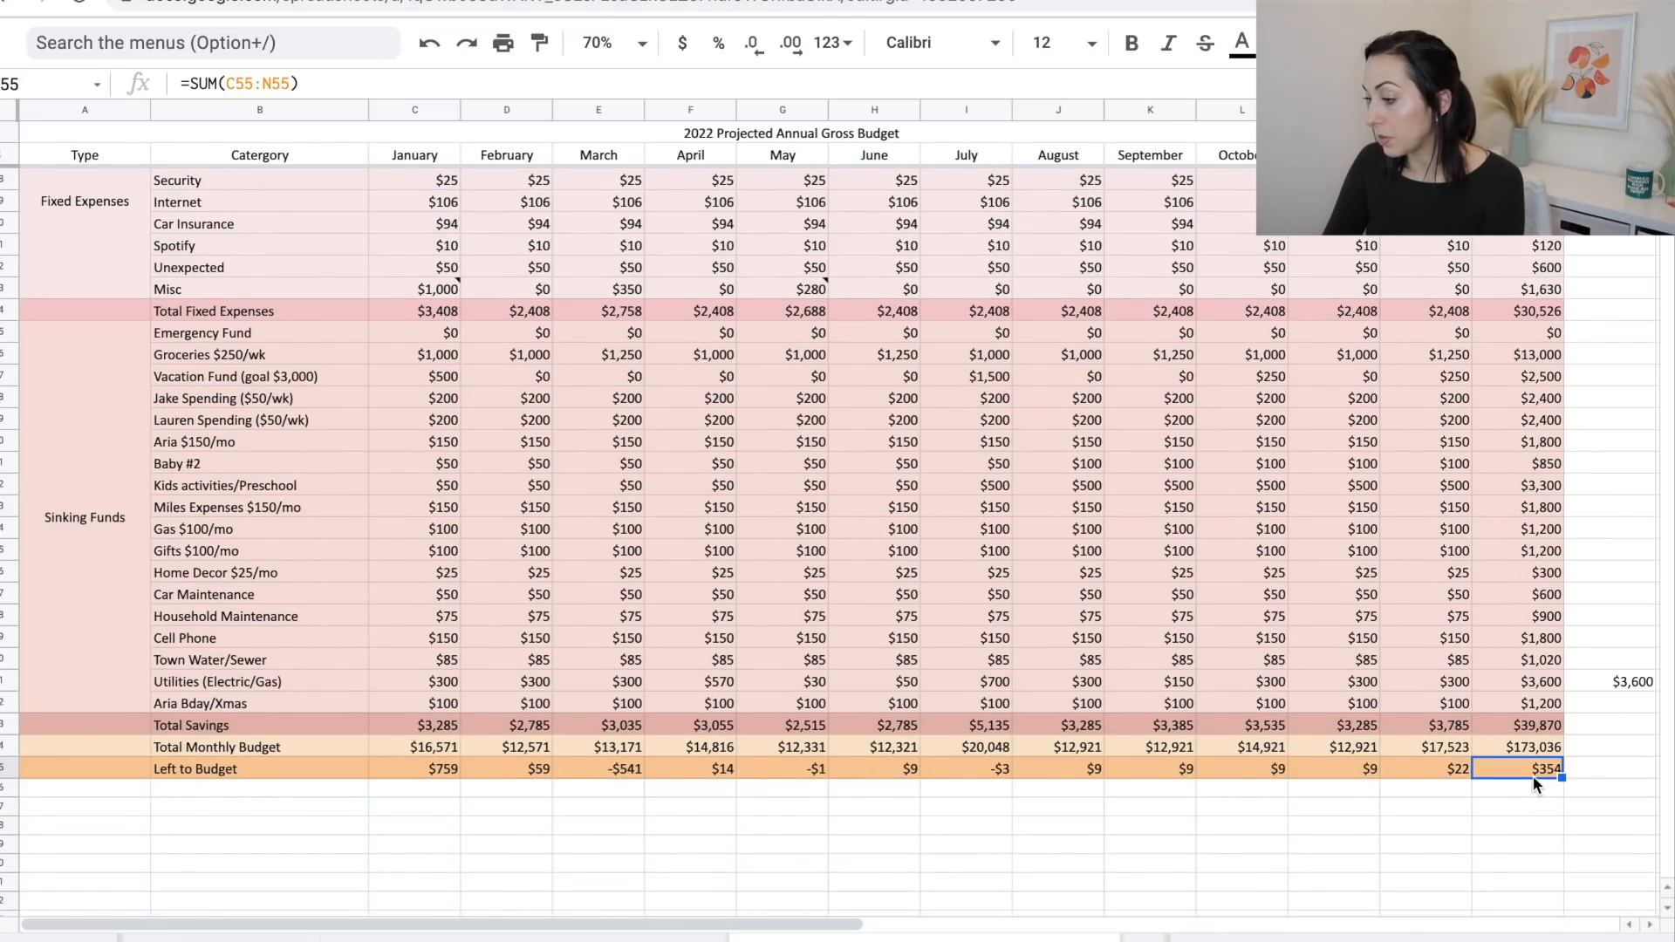
Compare the annual extra debt and Roth IRA totals with their target amounts beside the table.
scroll(1532, 774, "up", 2)
scroll(1535, 782, "up", 3)
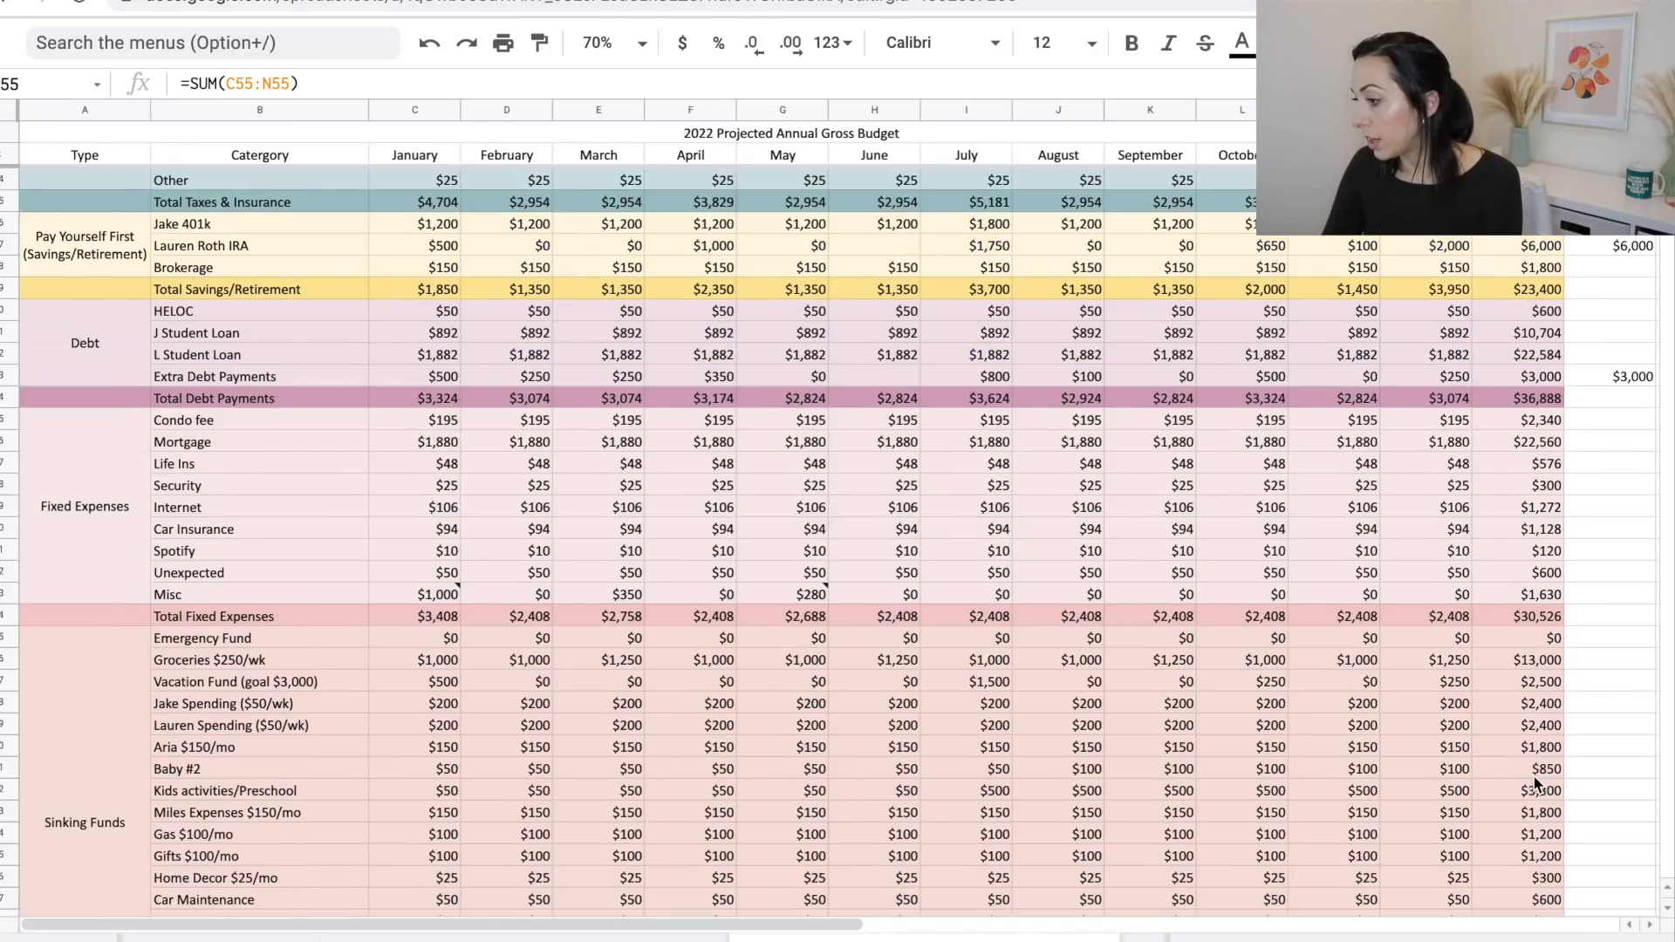
left_click(1593, 380)
left_click(1532, 377)
left_click(1602, 245)
left_click(1502, 245)
scroll(762, 532, "down", 5)
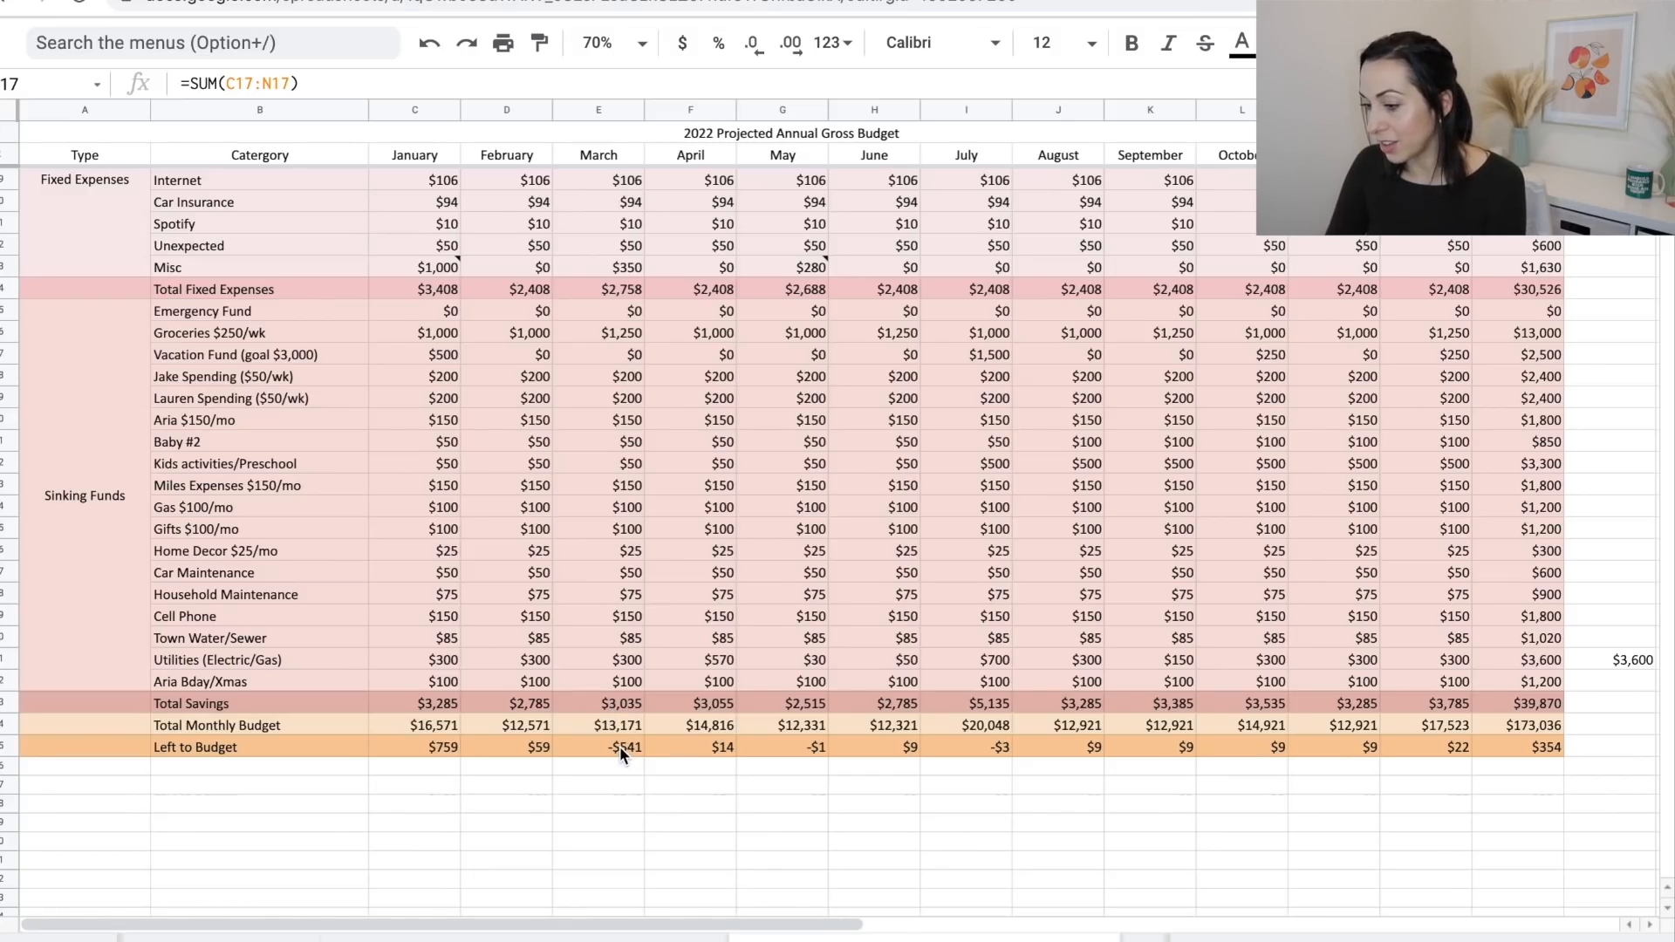
Review March's shortfall and its Roth IRA amount, then set the March extra debt payment to 0.
left_click(604, 746)
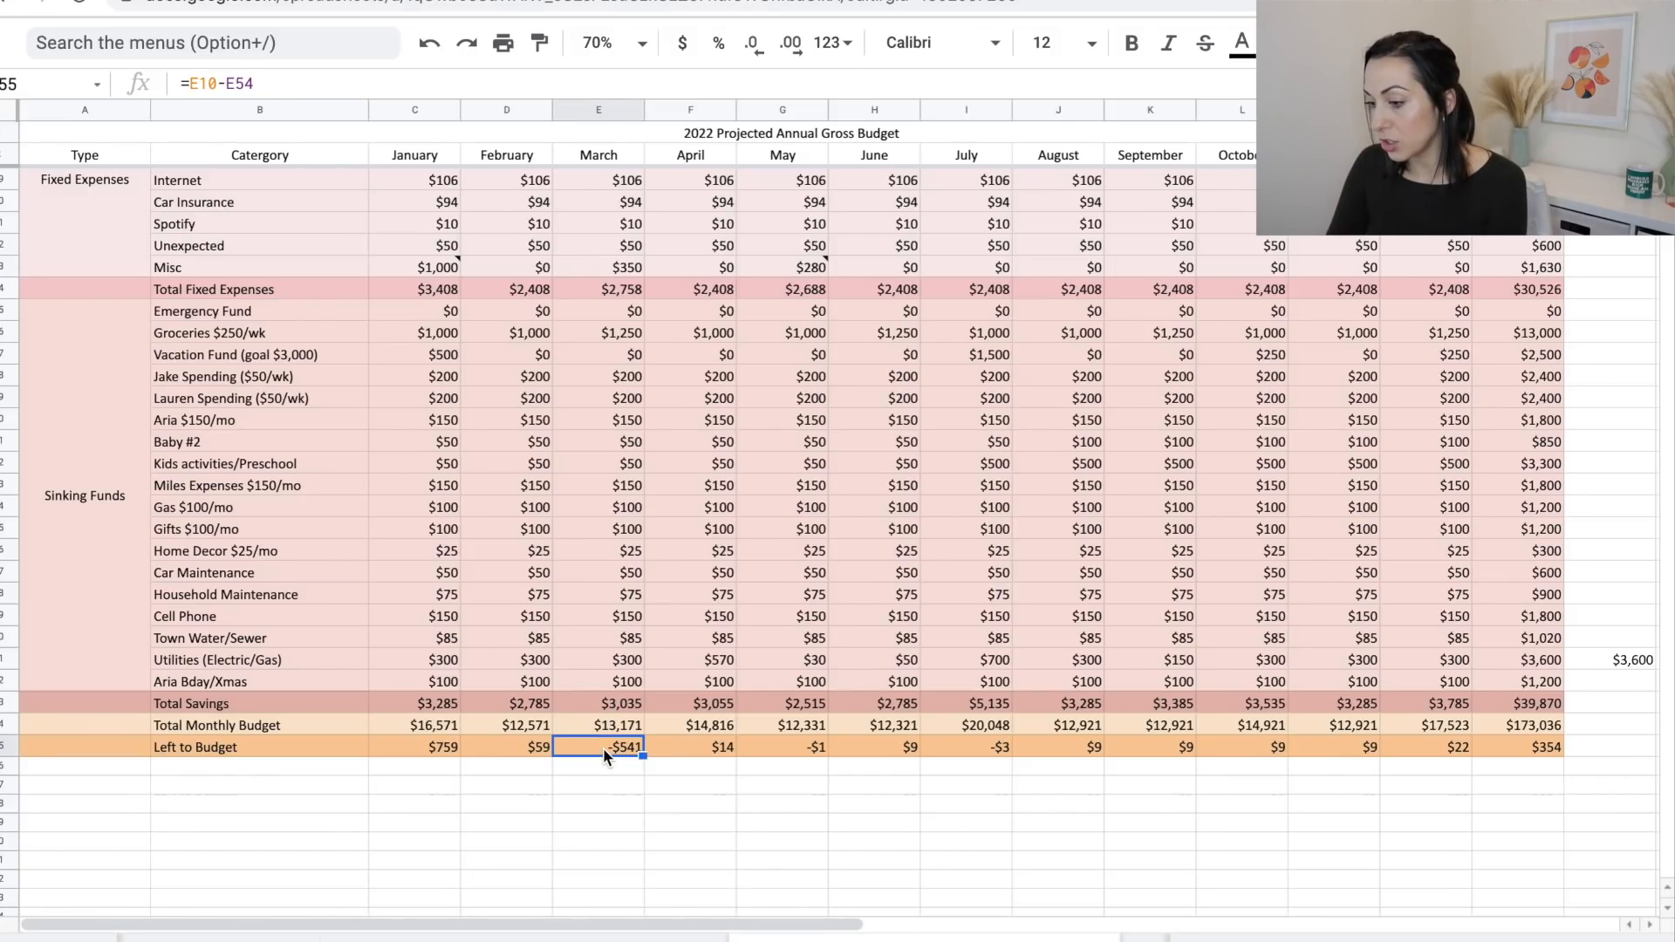
scroll(604, 747, "up", 5)
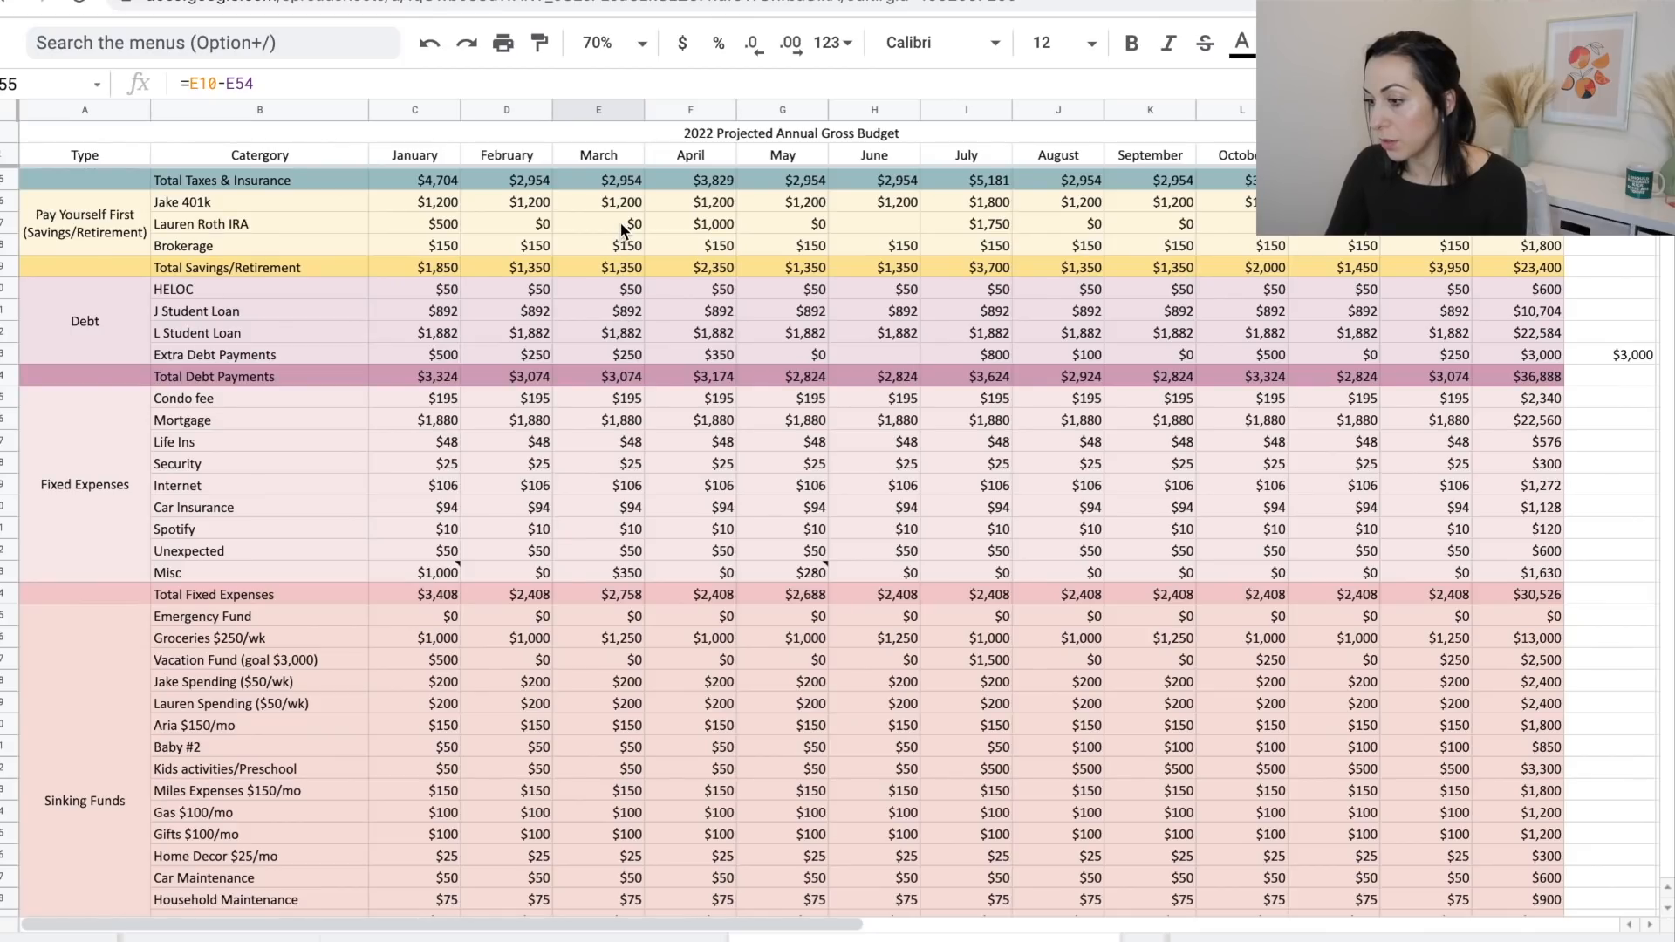
left_click(621, 225)
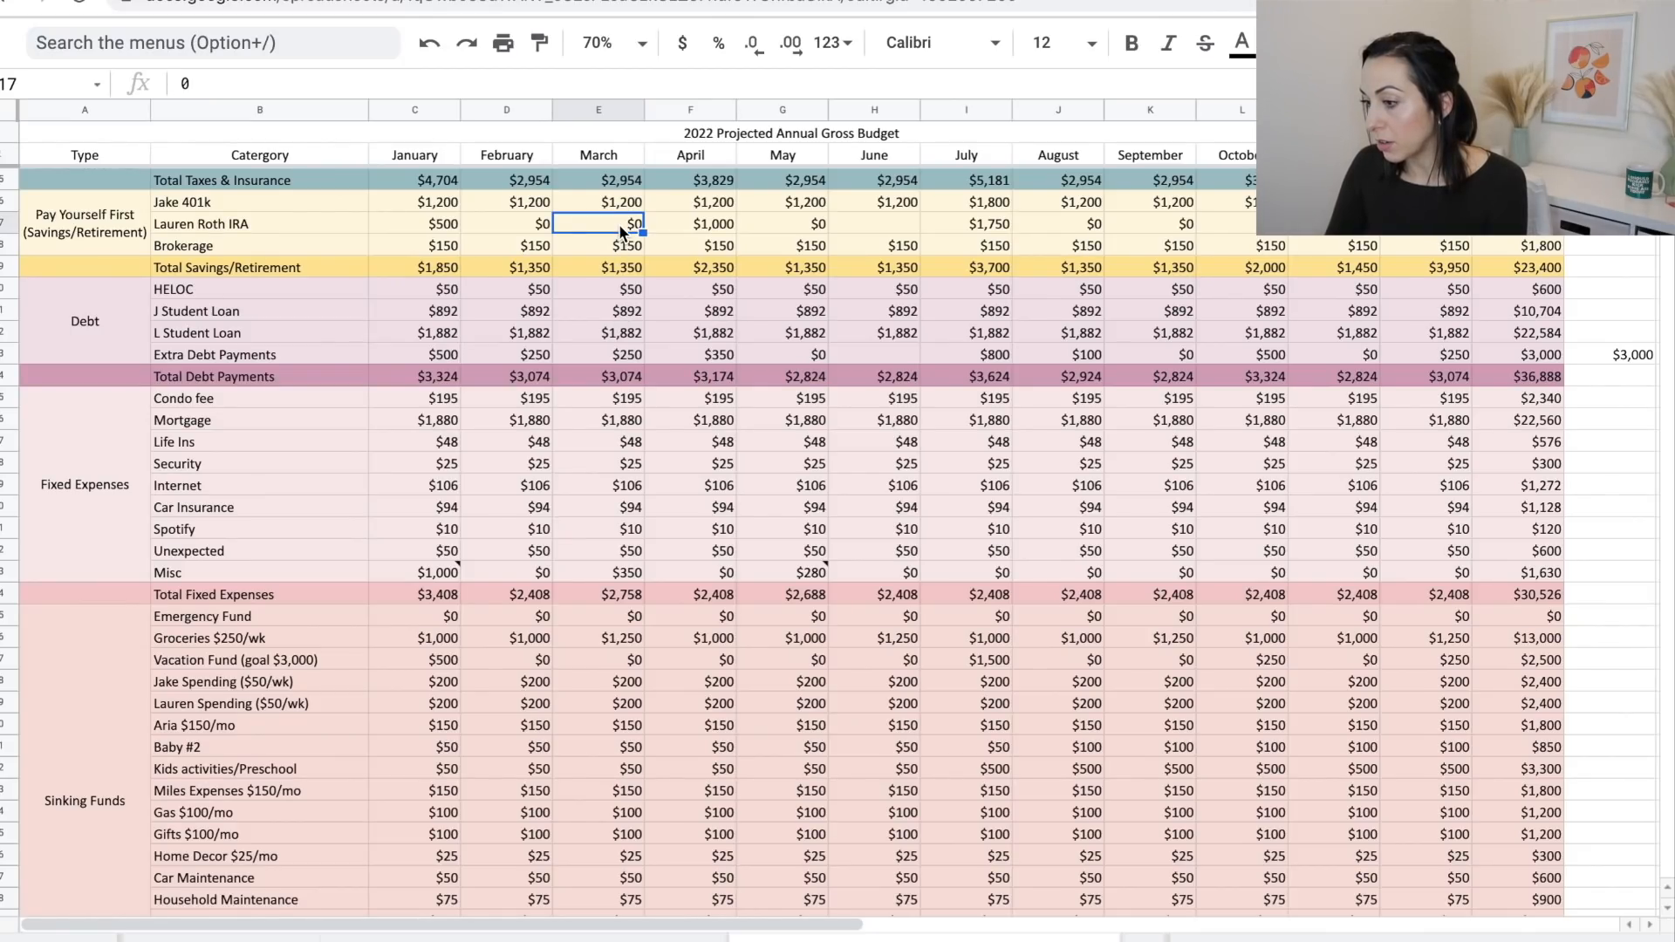
left_click(621, 355)
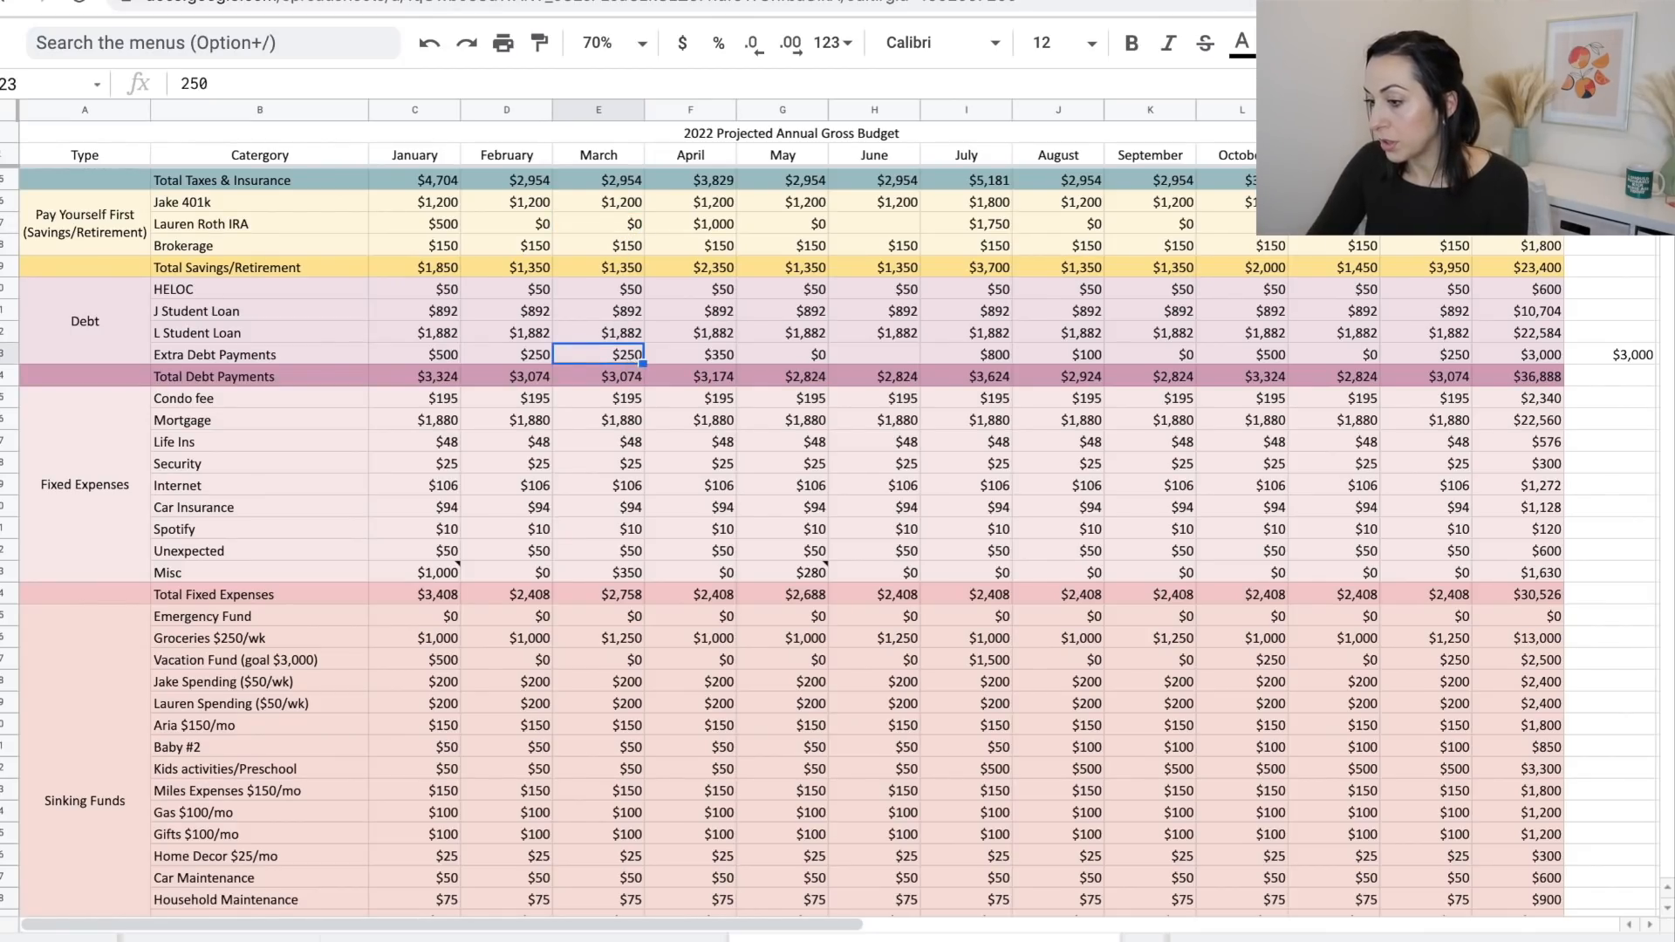
type("0")
key("Return")
Set the January extra debt payment to 750, then check the monthly Left to Budget amounts.
left_click(439, 358)
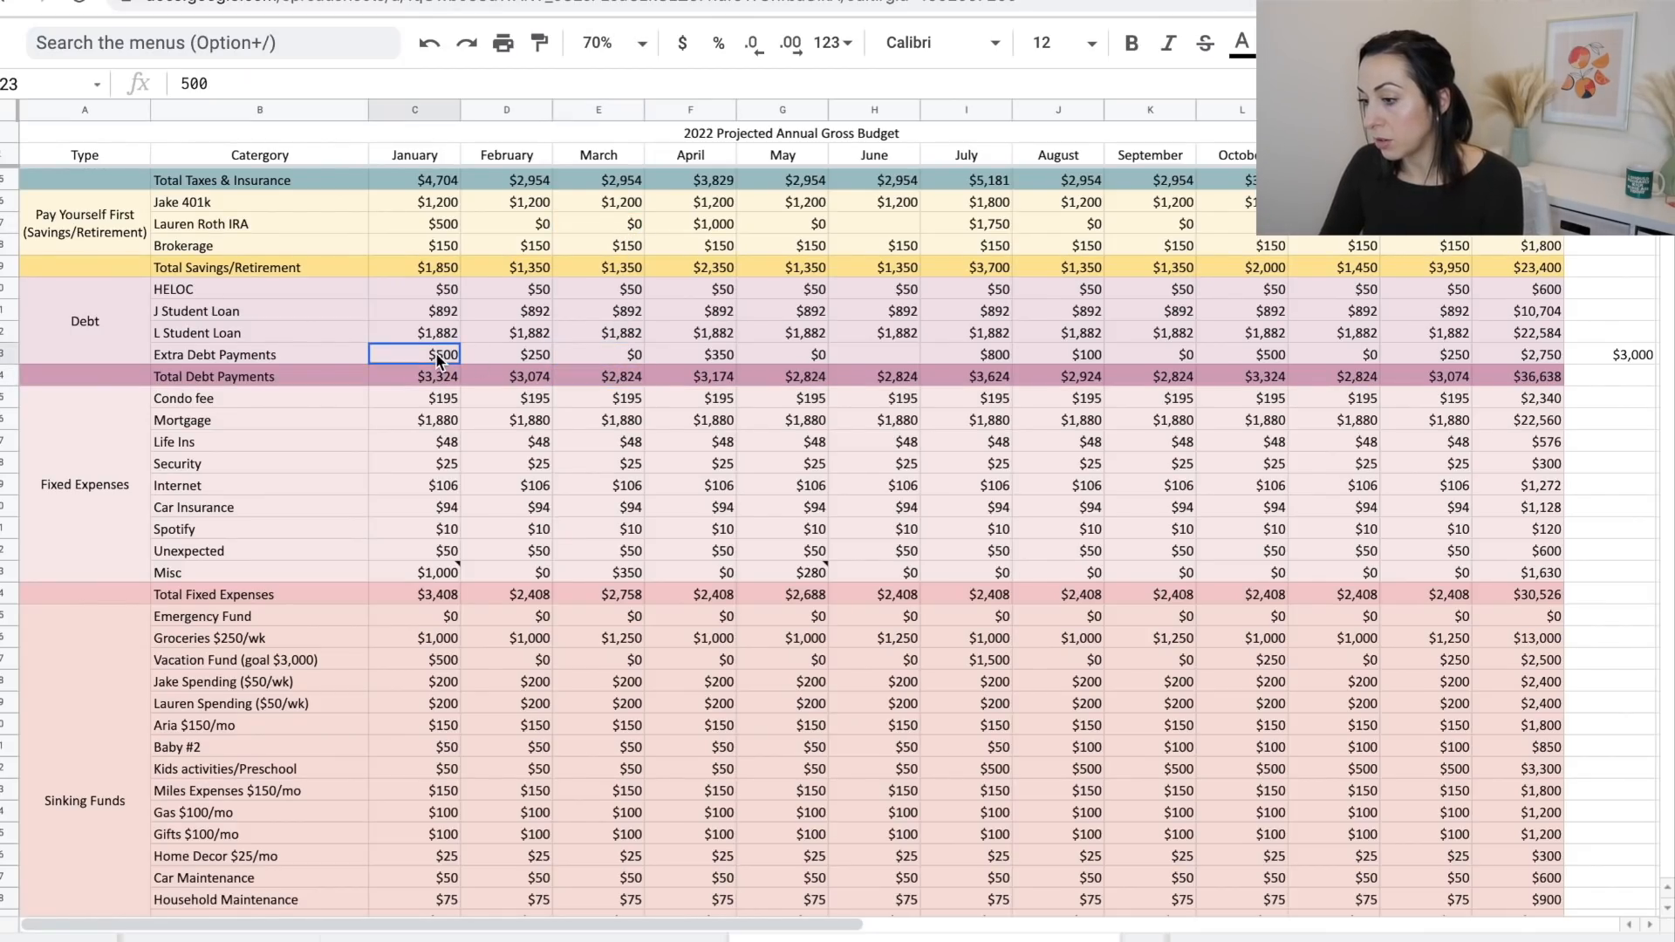
type("¶")
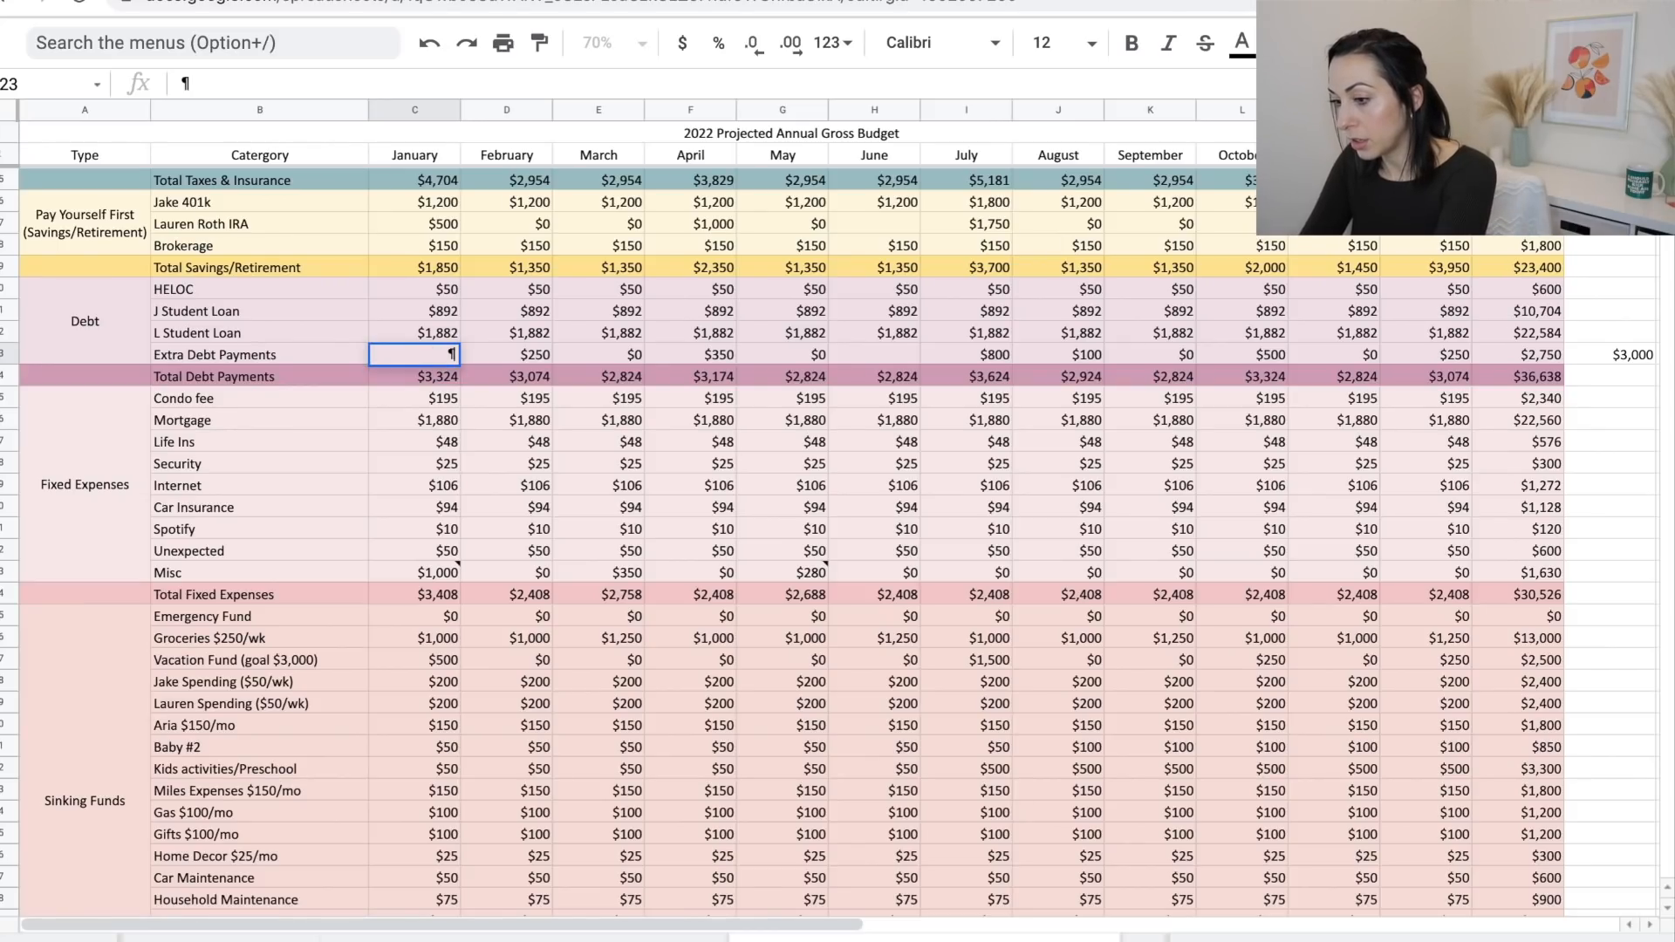
key("BackSpace")
type("750")
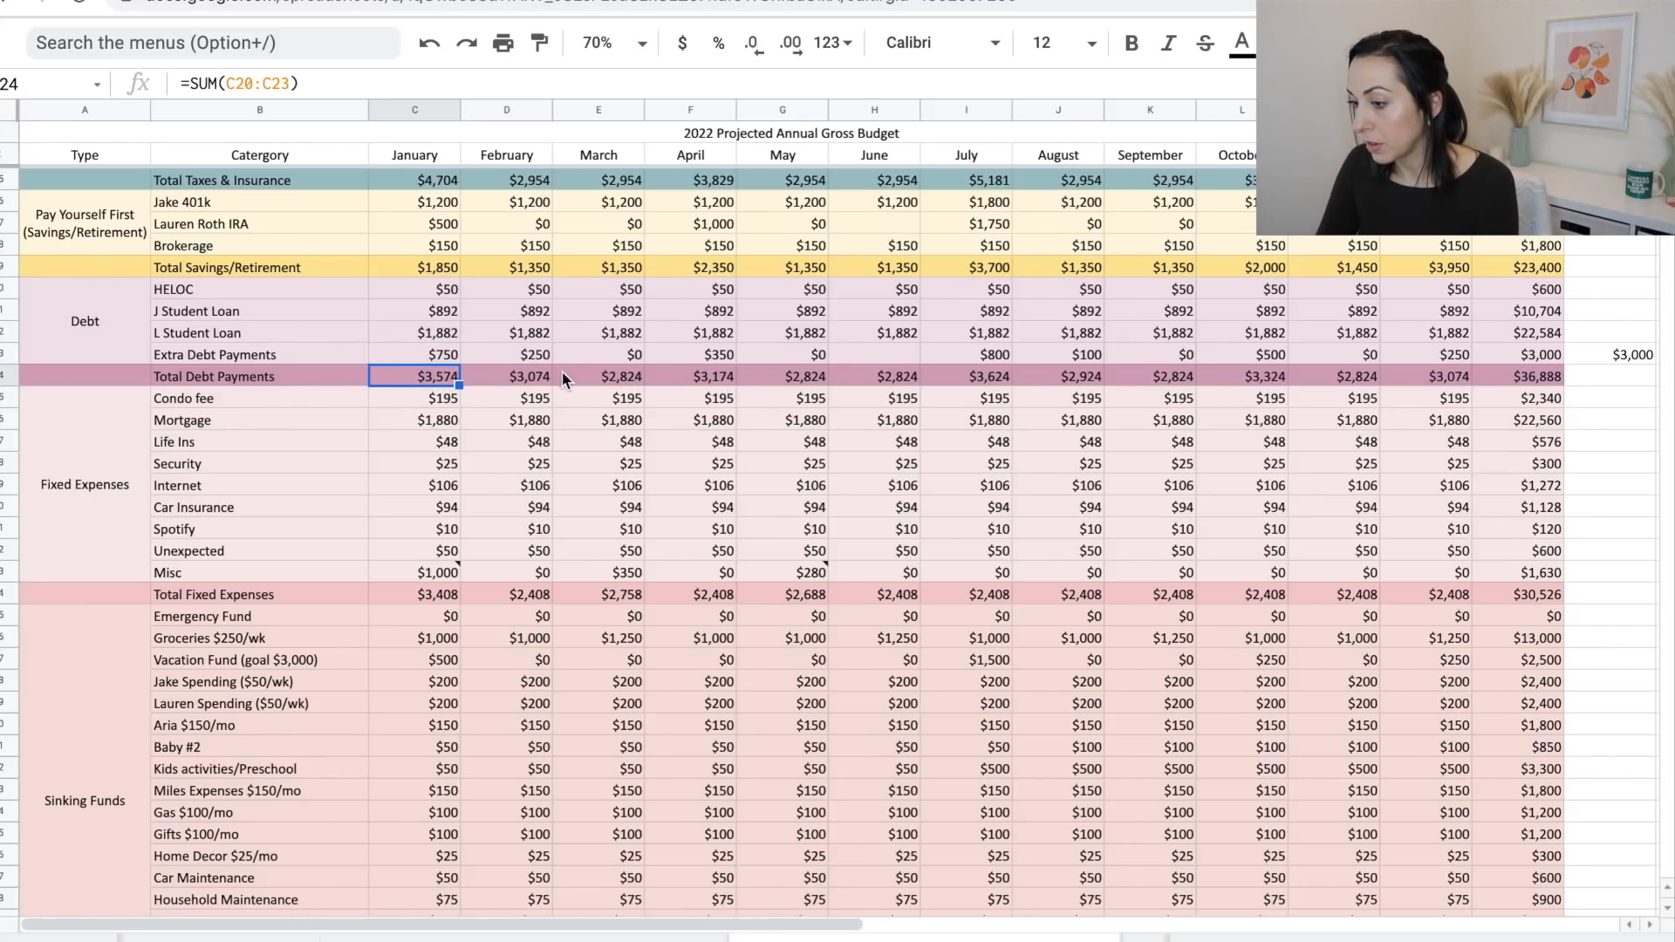
scroll(609, 389, "down", 3)
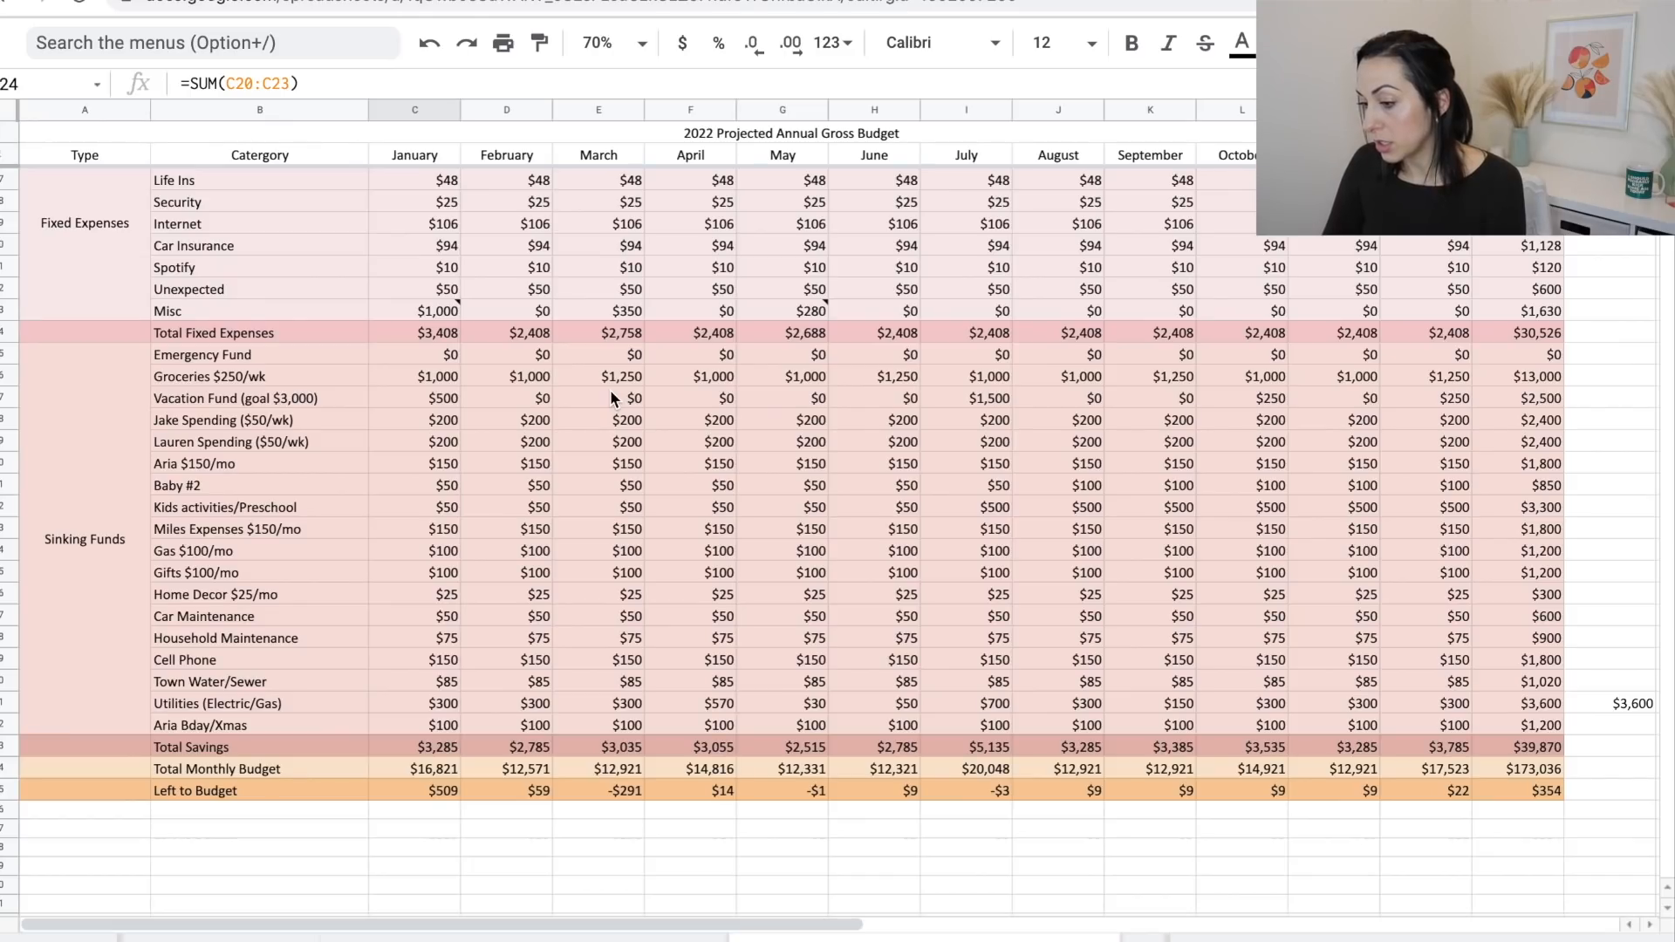
Set the March Utilities (Electric/Gas) amount to 10.
left_click(628, 708)
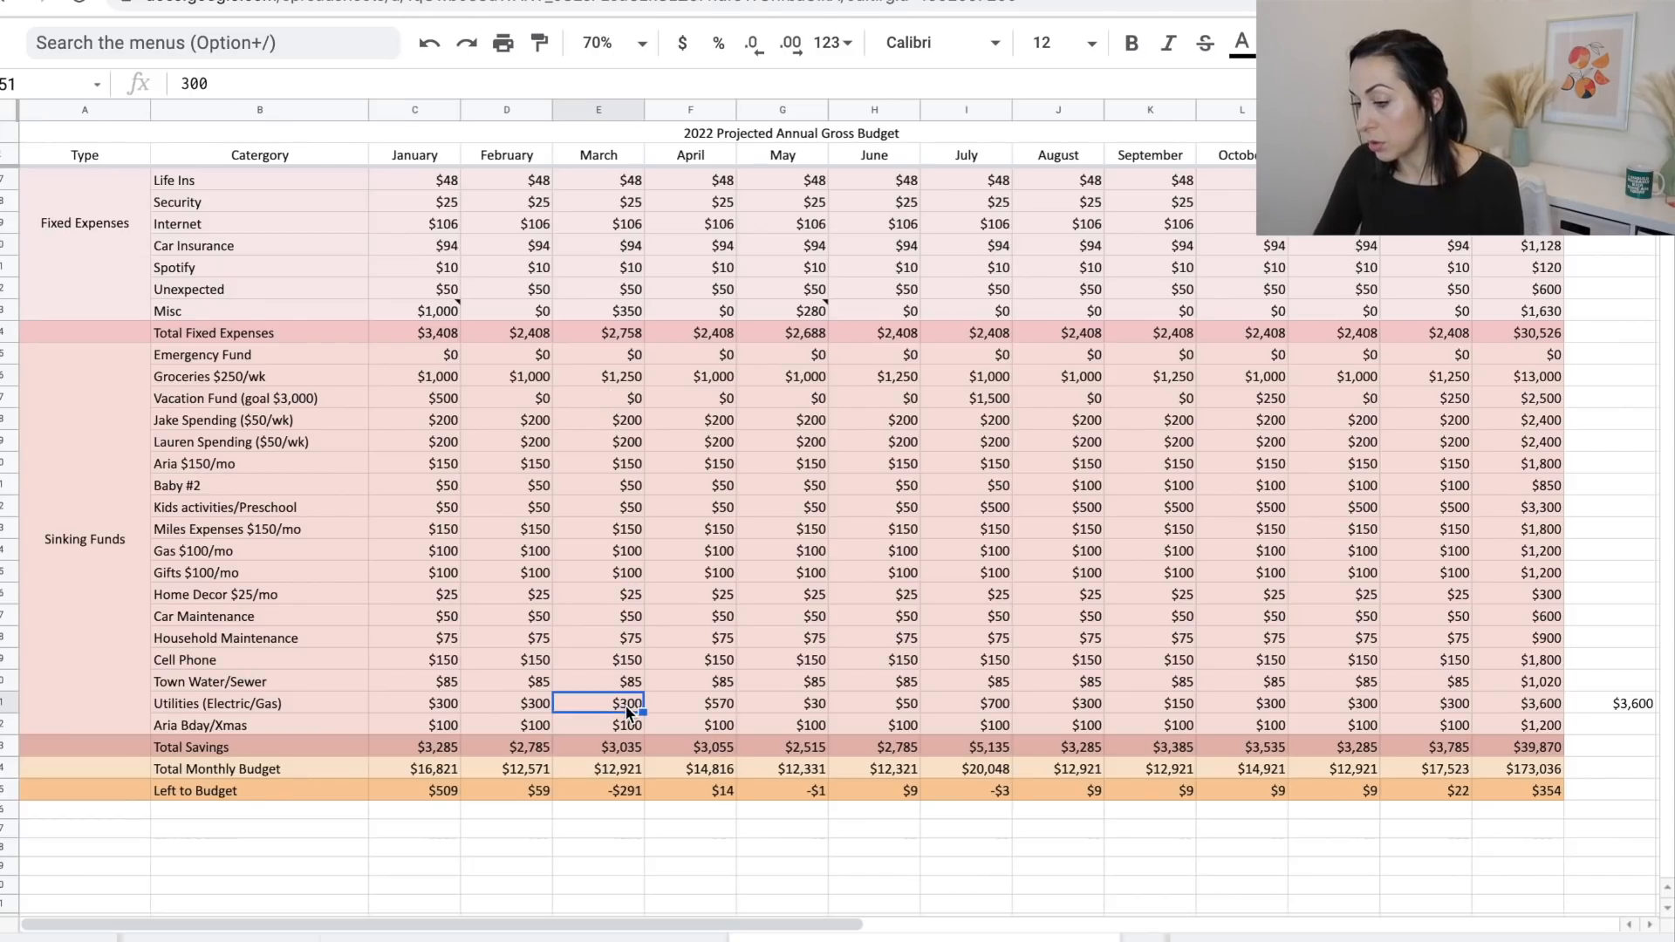
type("10")
key("Return")
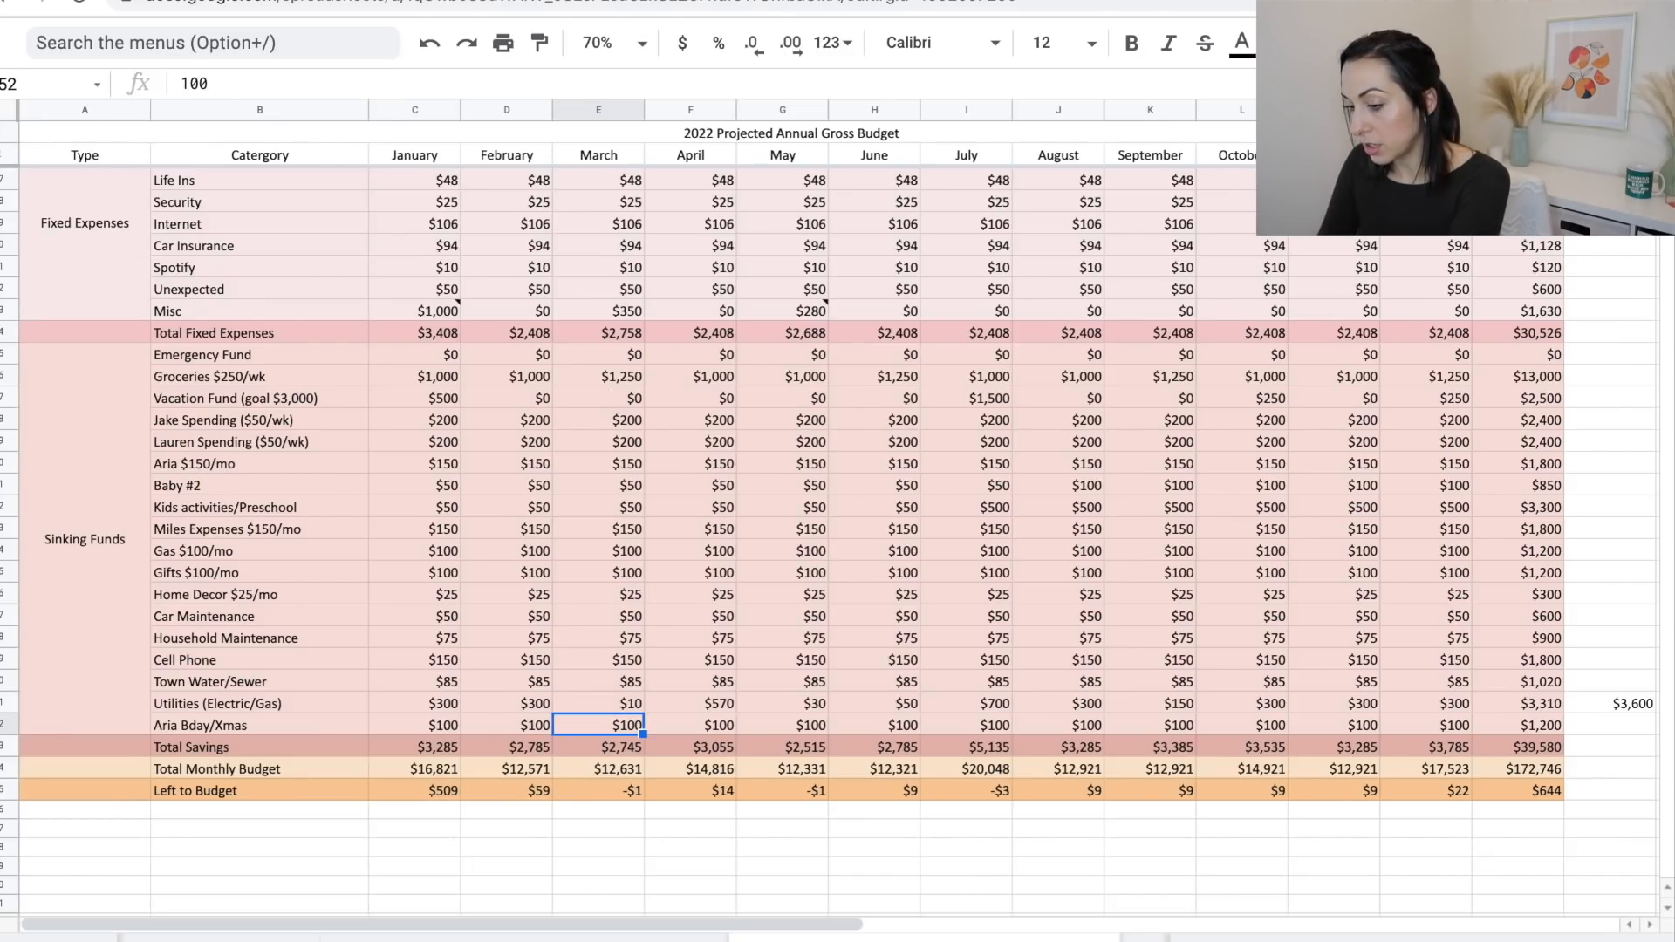
Set the January utilities amount to =300+290, then check January's Left to Budget and its annual total.
left_click(441, 706)
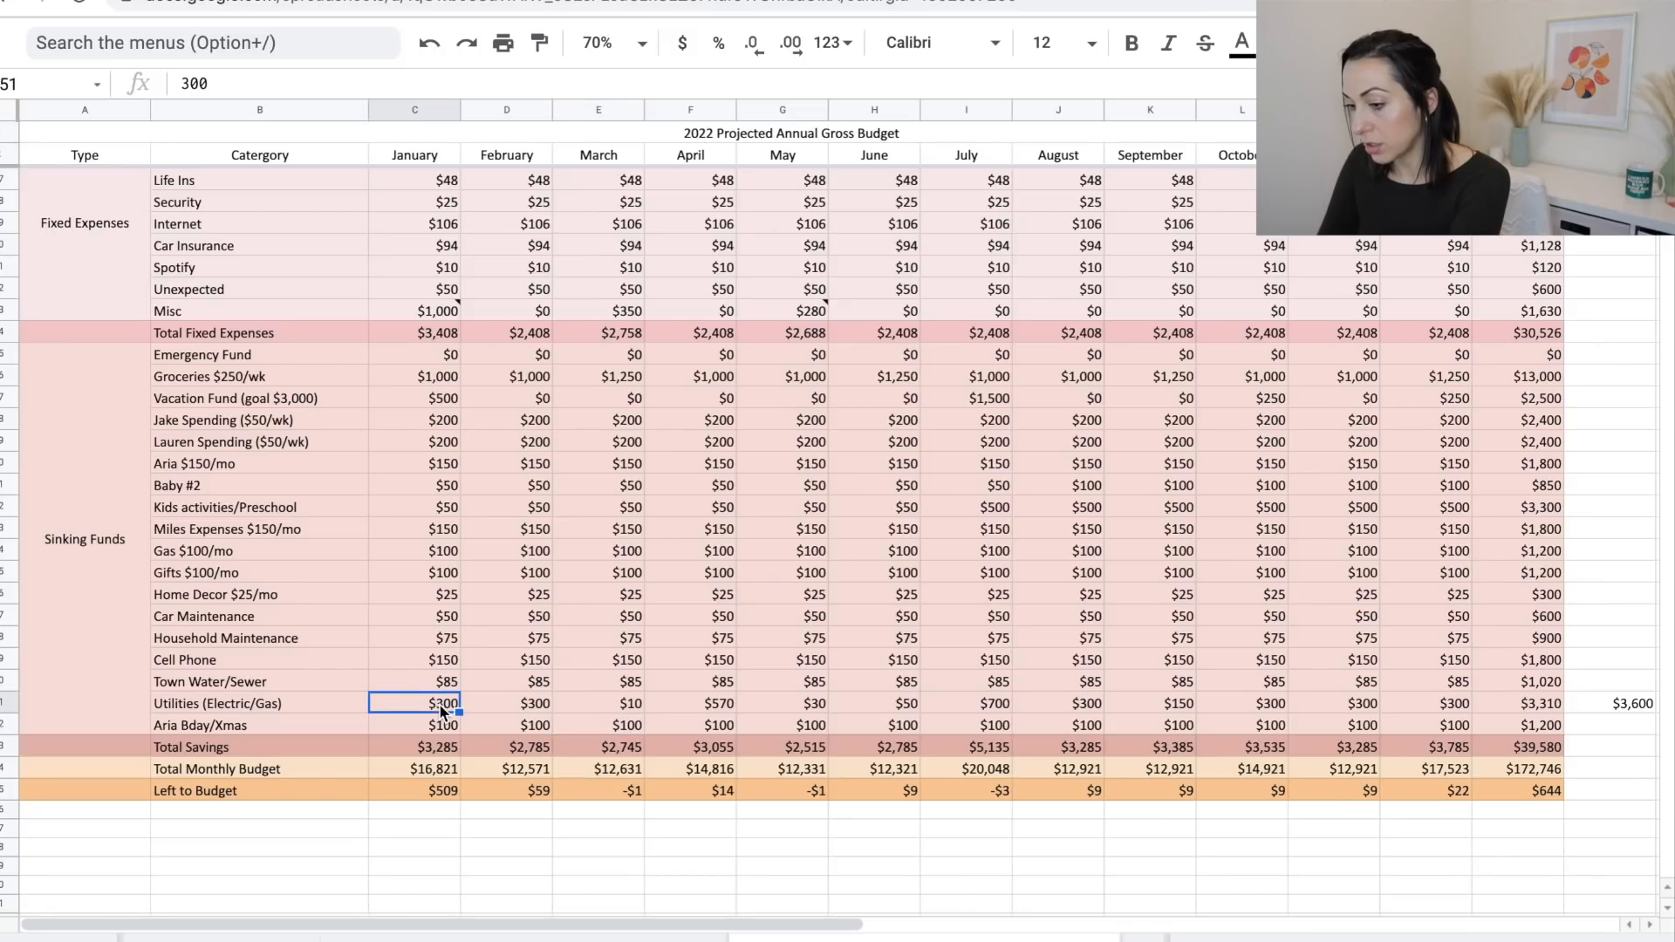
left_click(183, 84)
type("=")
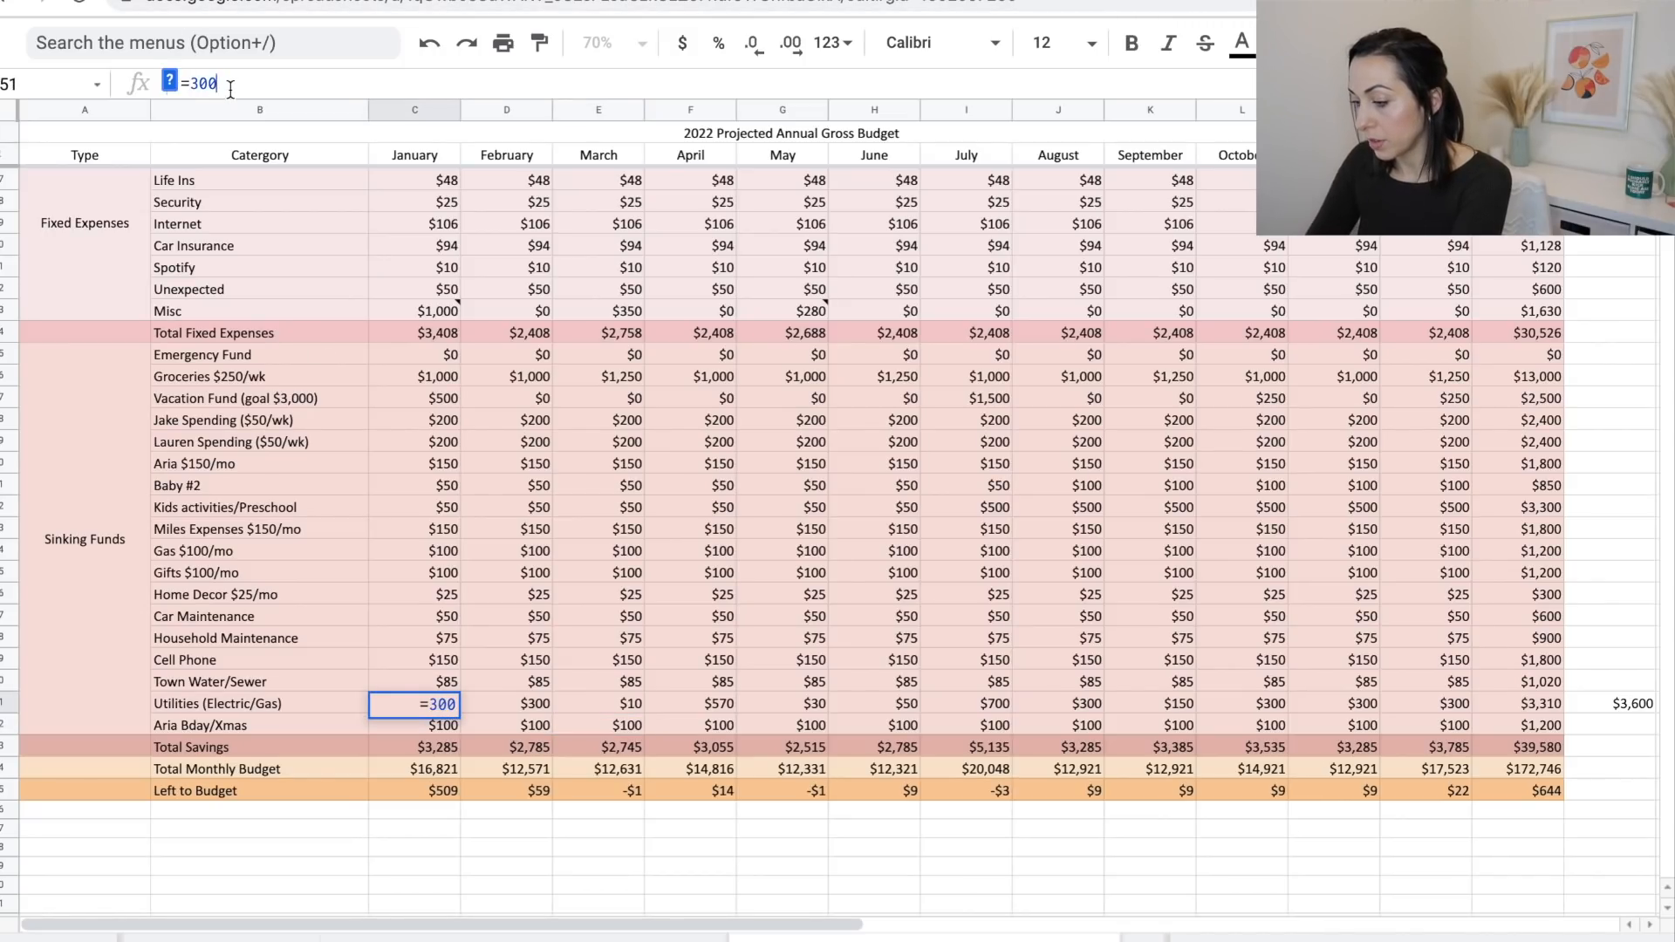
type("+290")
key("Return")
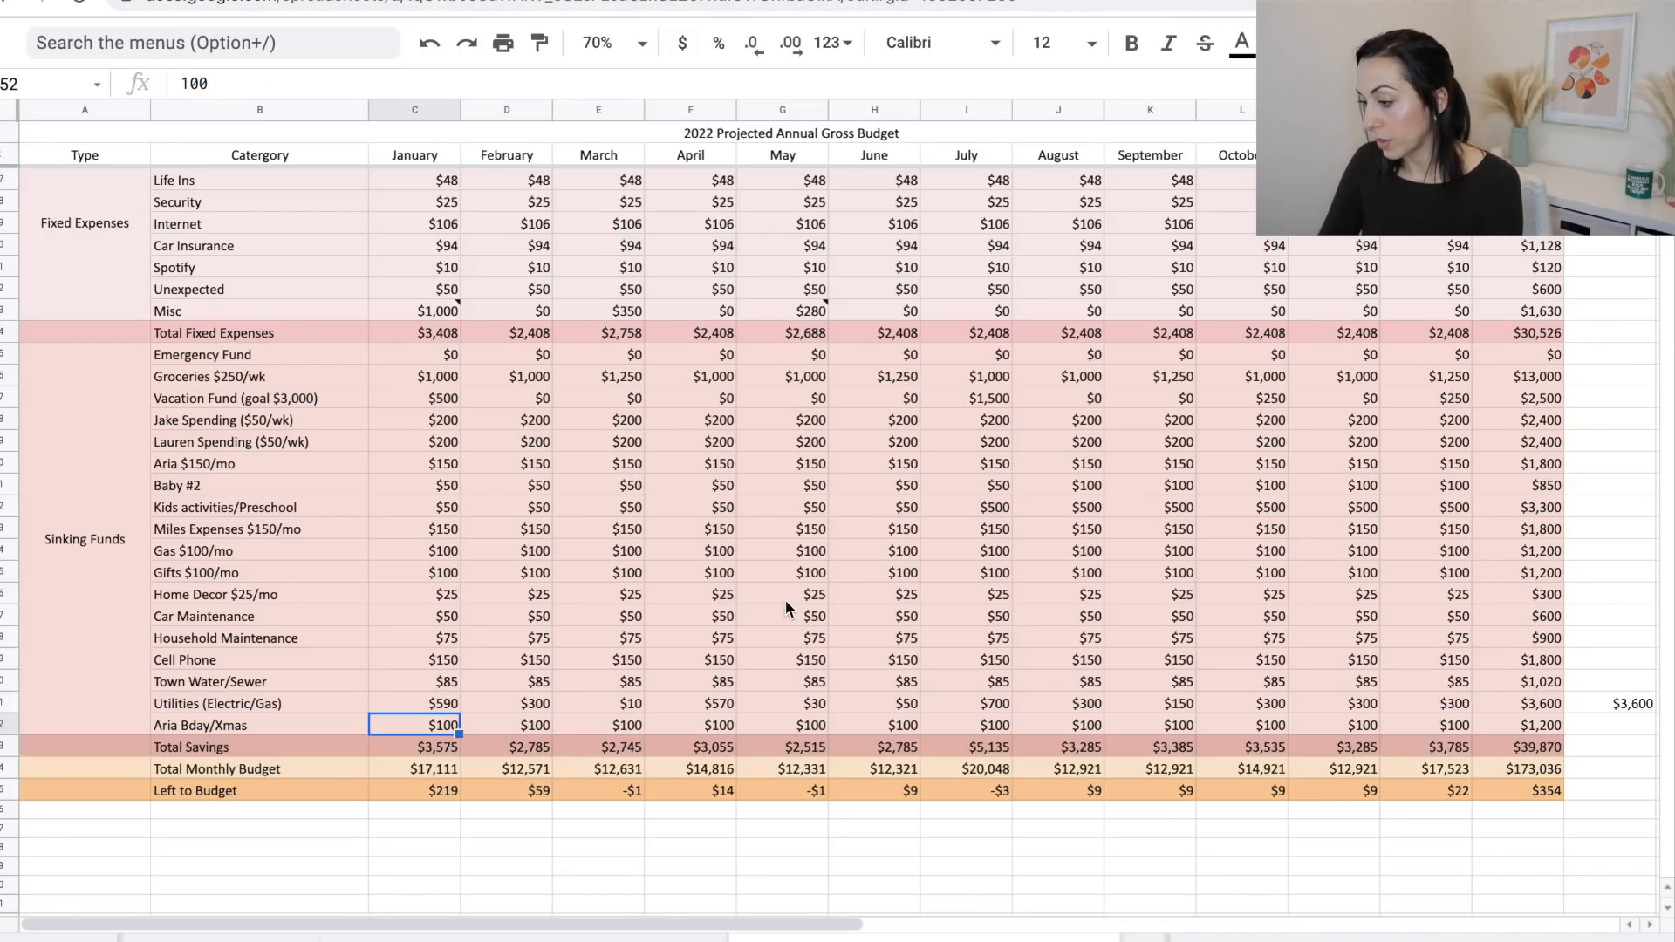
left_click(416, 787)
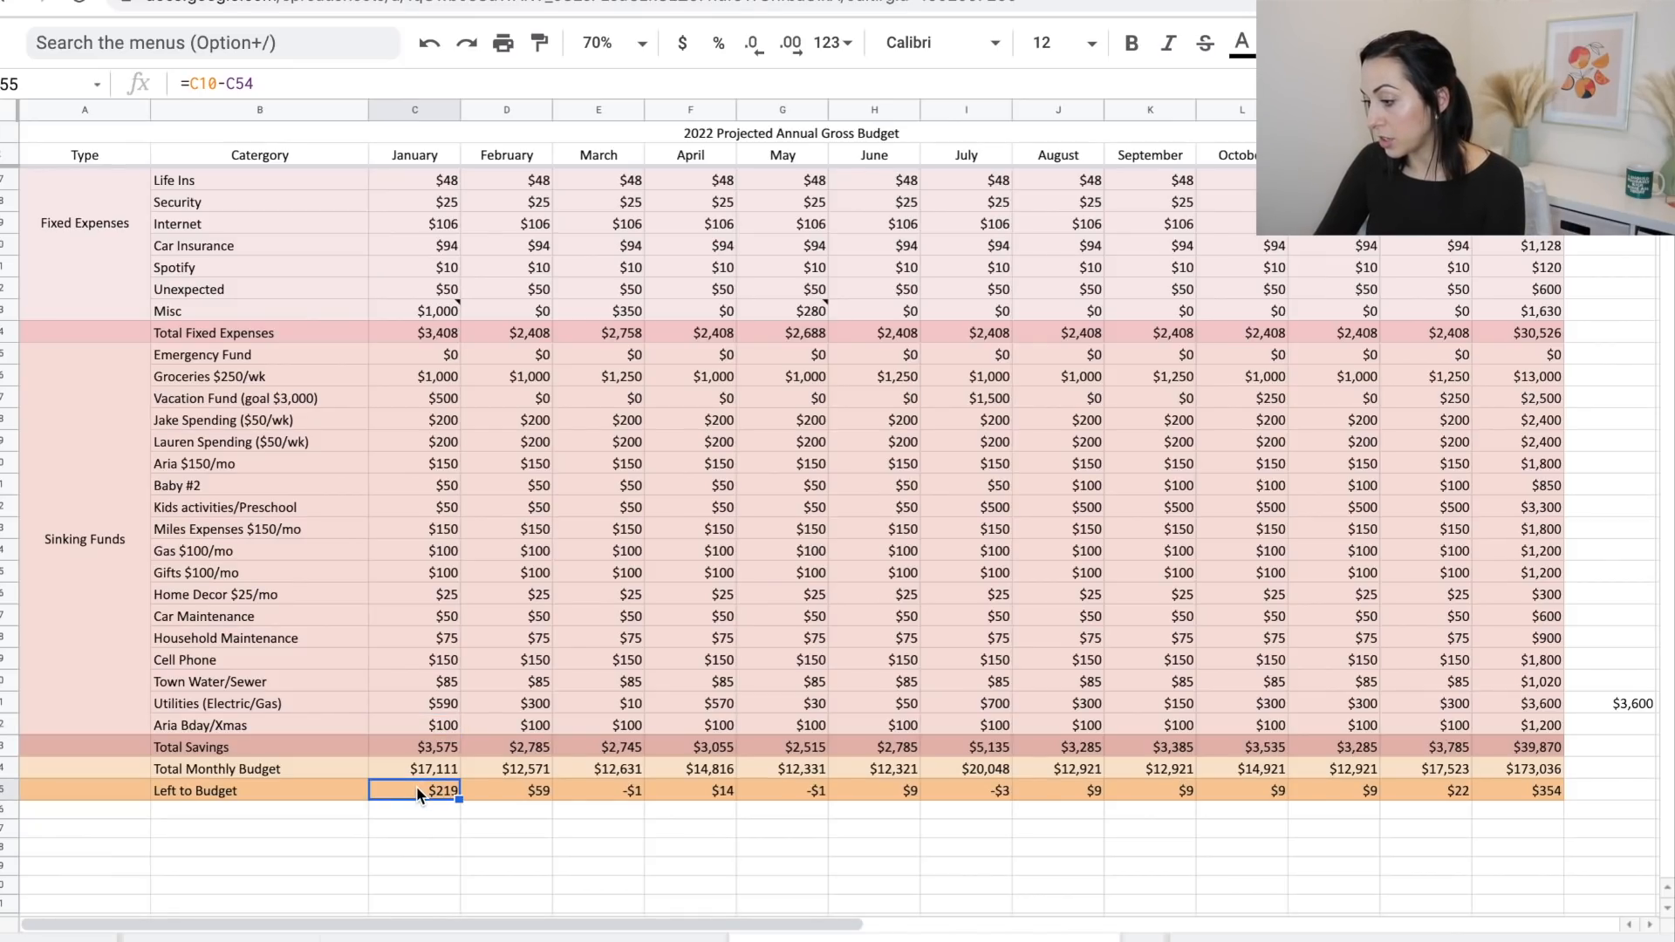
left_click(1544, 792)
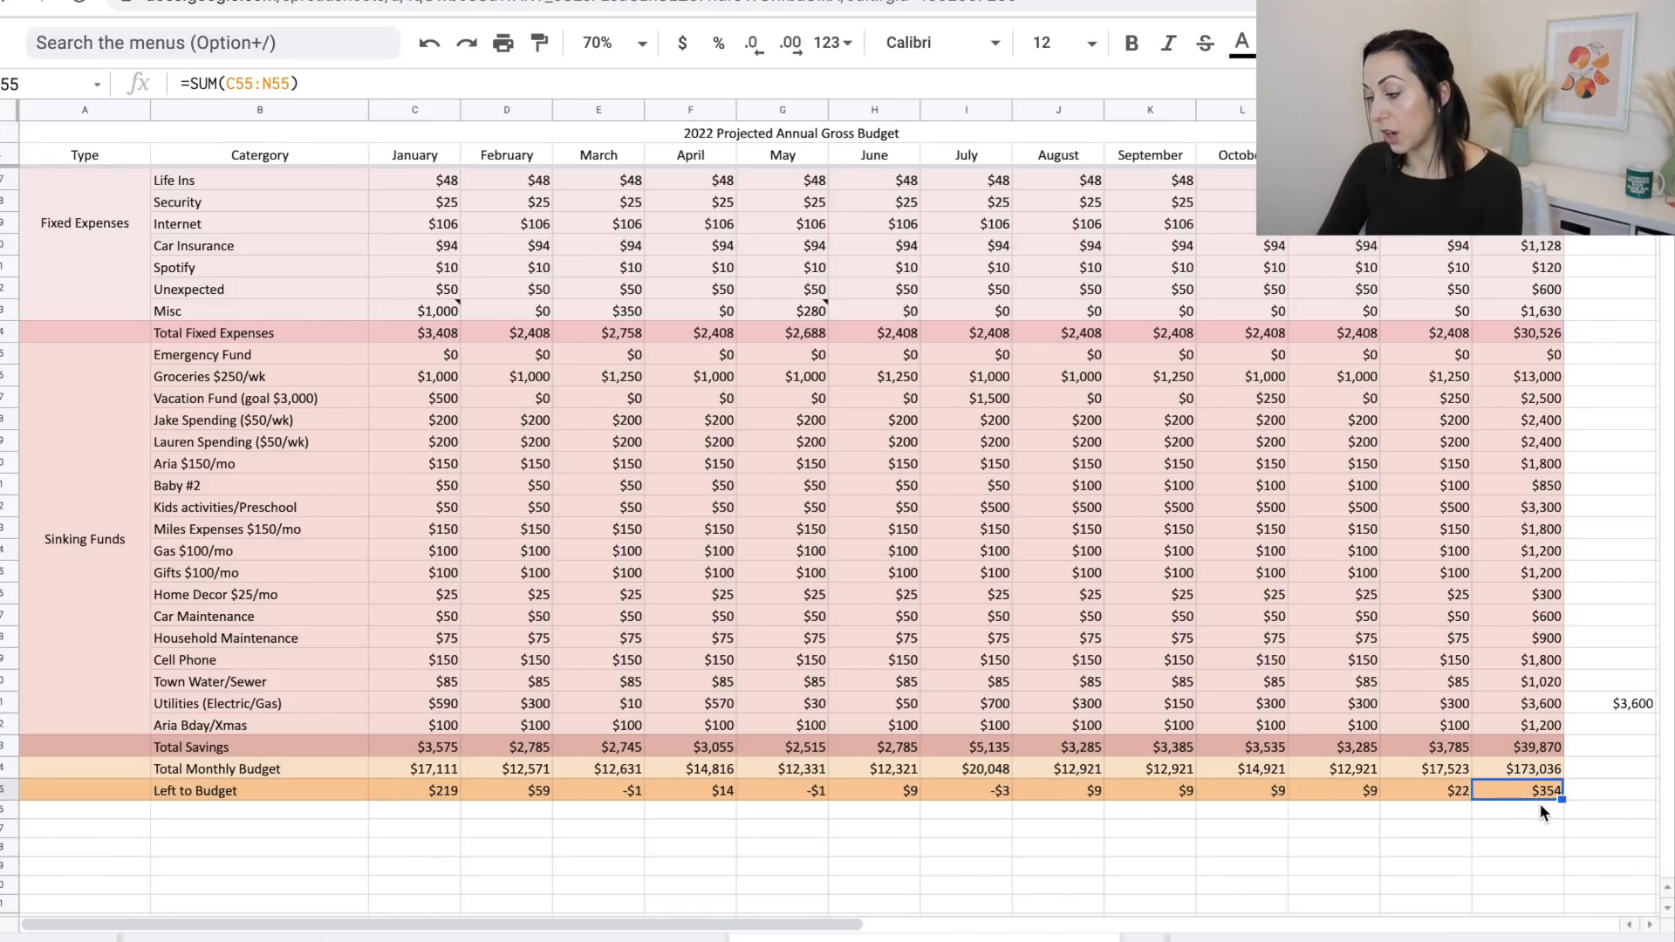
Compare the annual utilities, extra debt and Roth IRA totals with their target amounts, then check January's Total Income.
left_click_drag(1605, 711, 1553, 713)
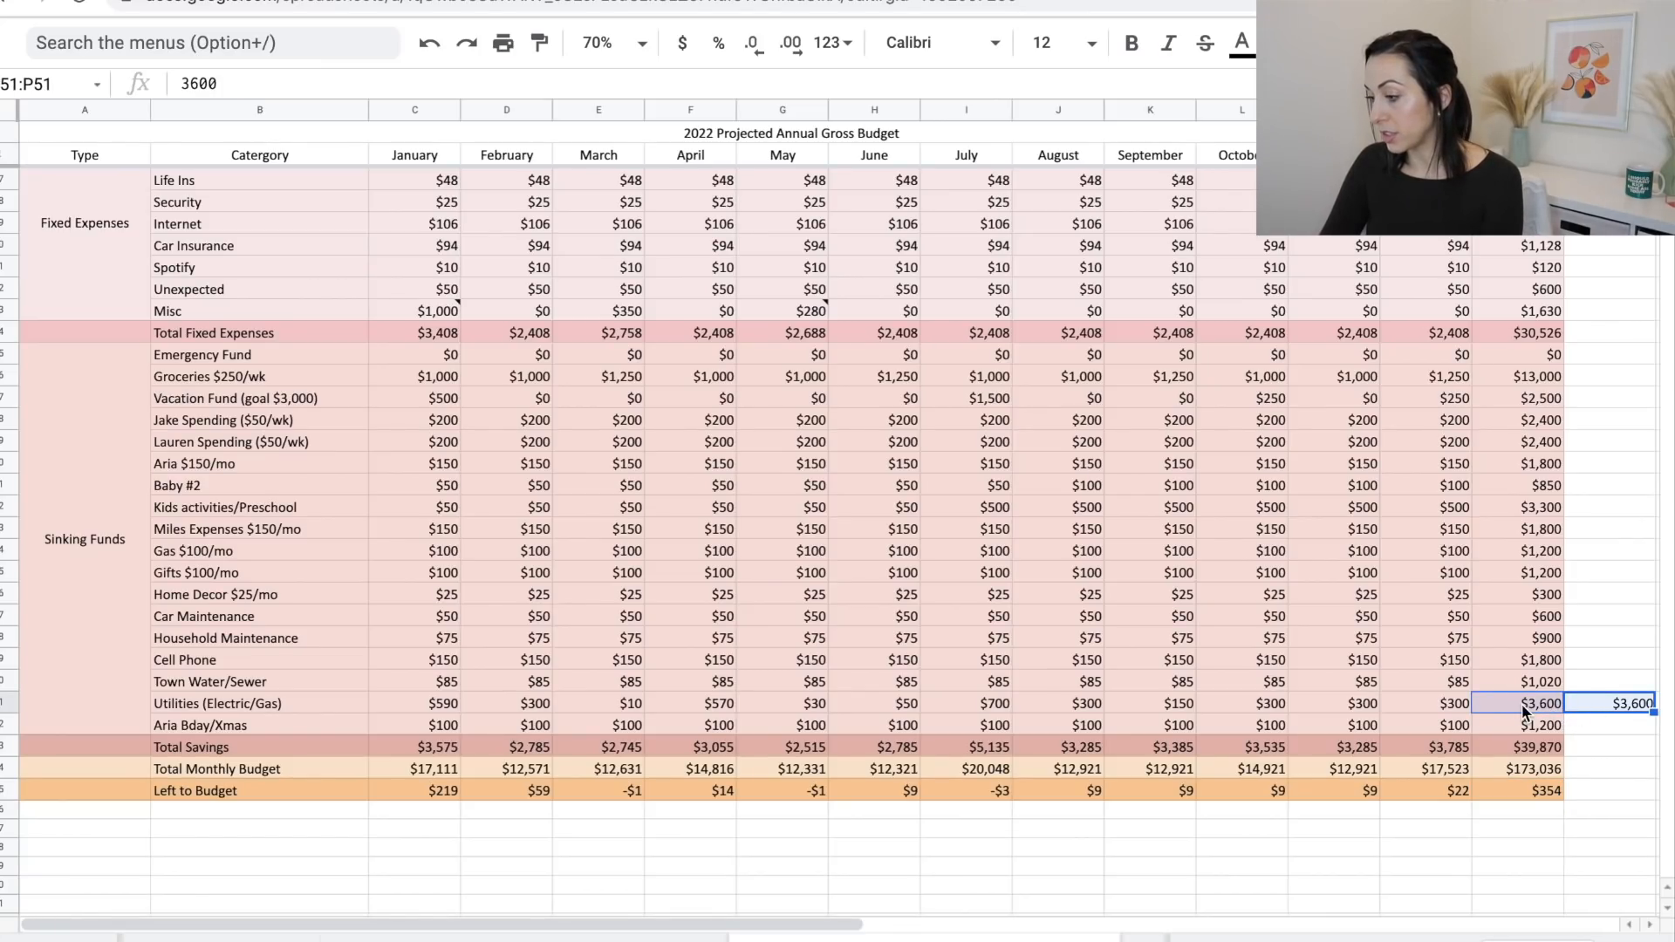
scroll(1523, 708, "up", 5)
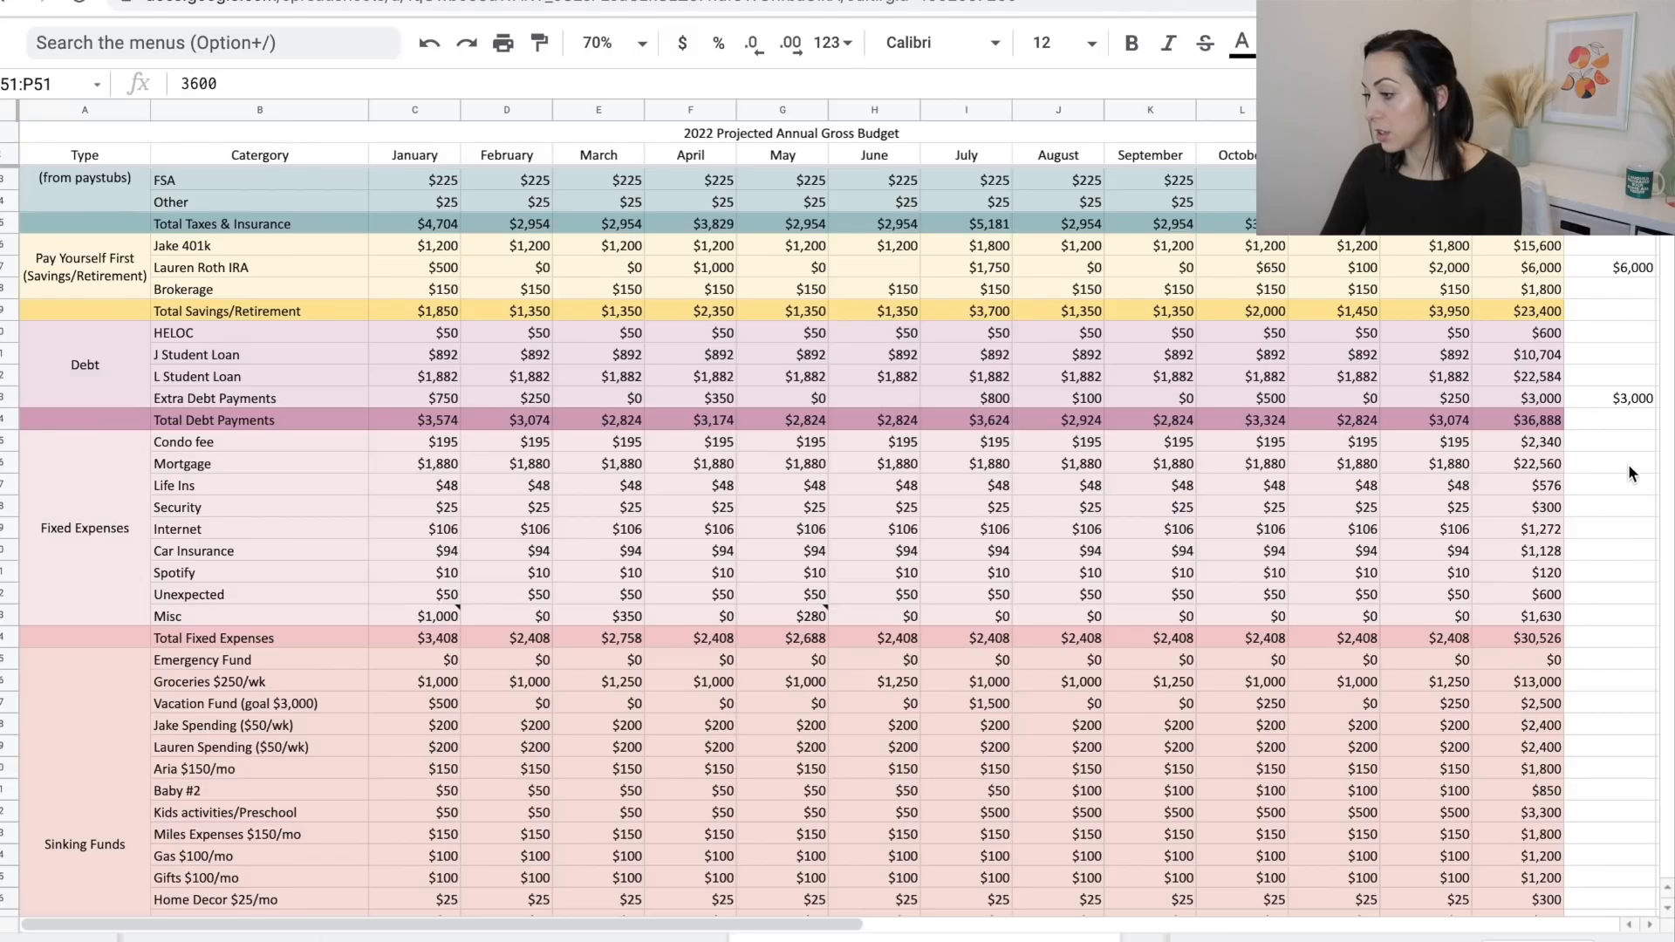
left_click_drag(1603, 397, 1557, 396)
left_click_drag(1614, 263, 1547, 279)
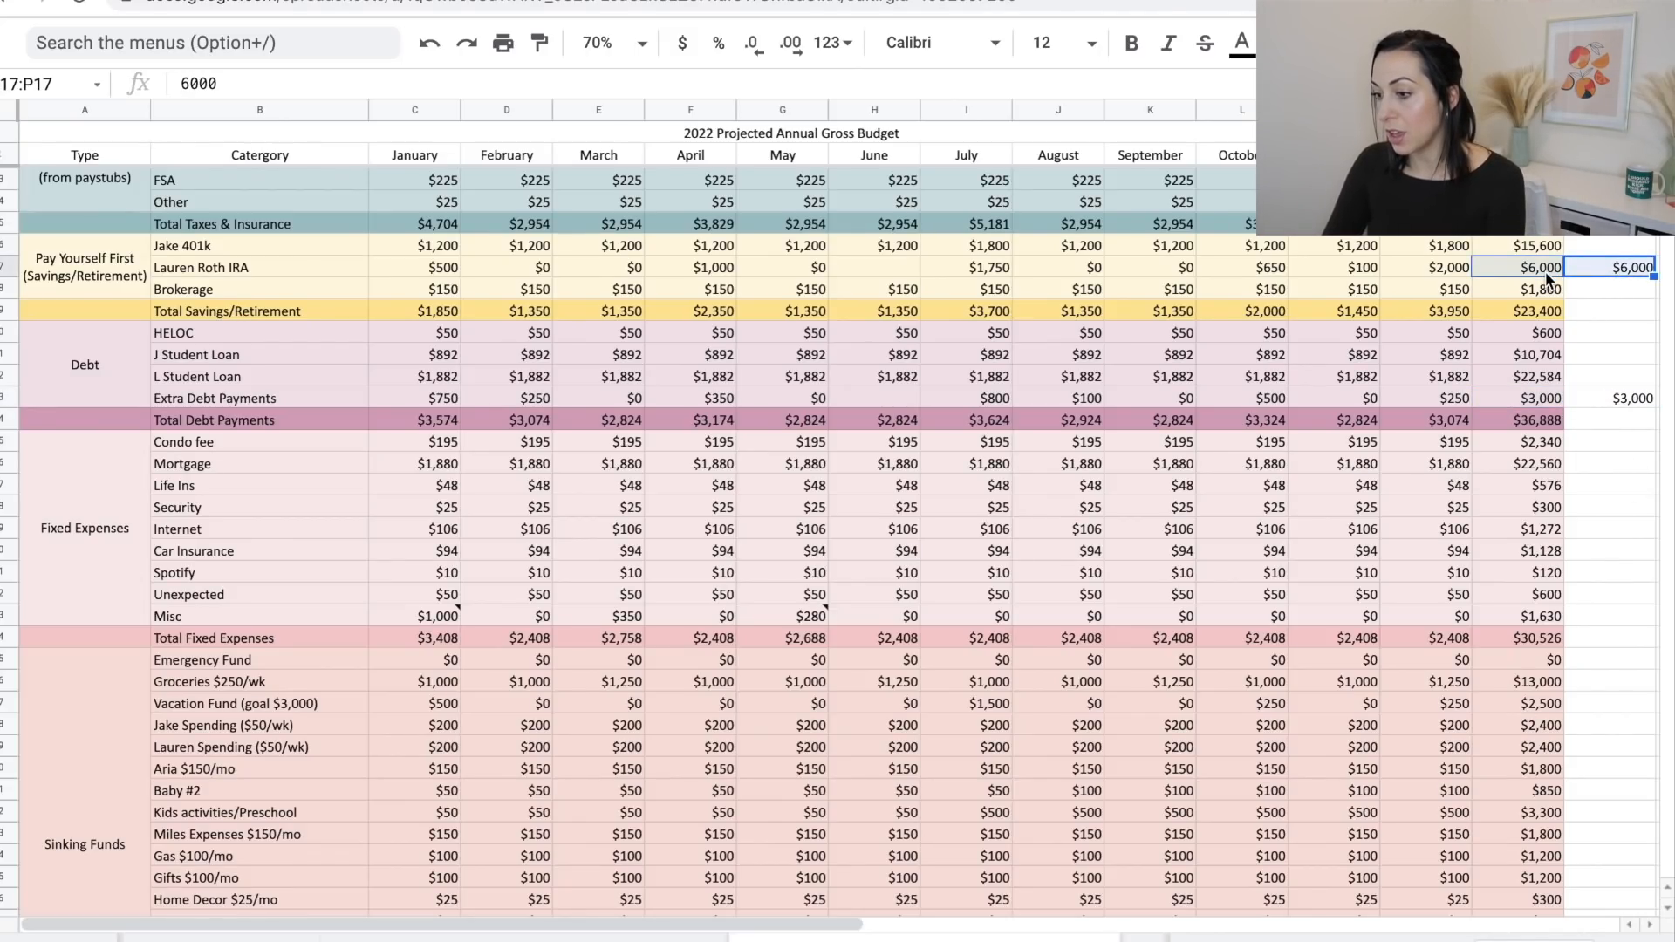
scroll(857, 322, "up", 1)
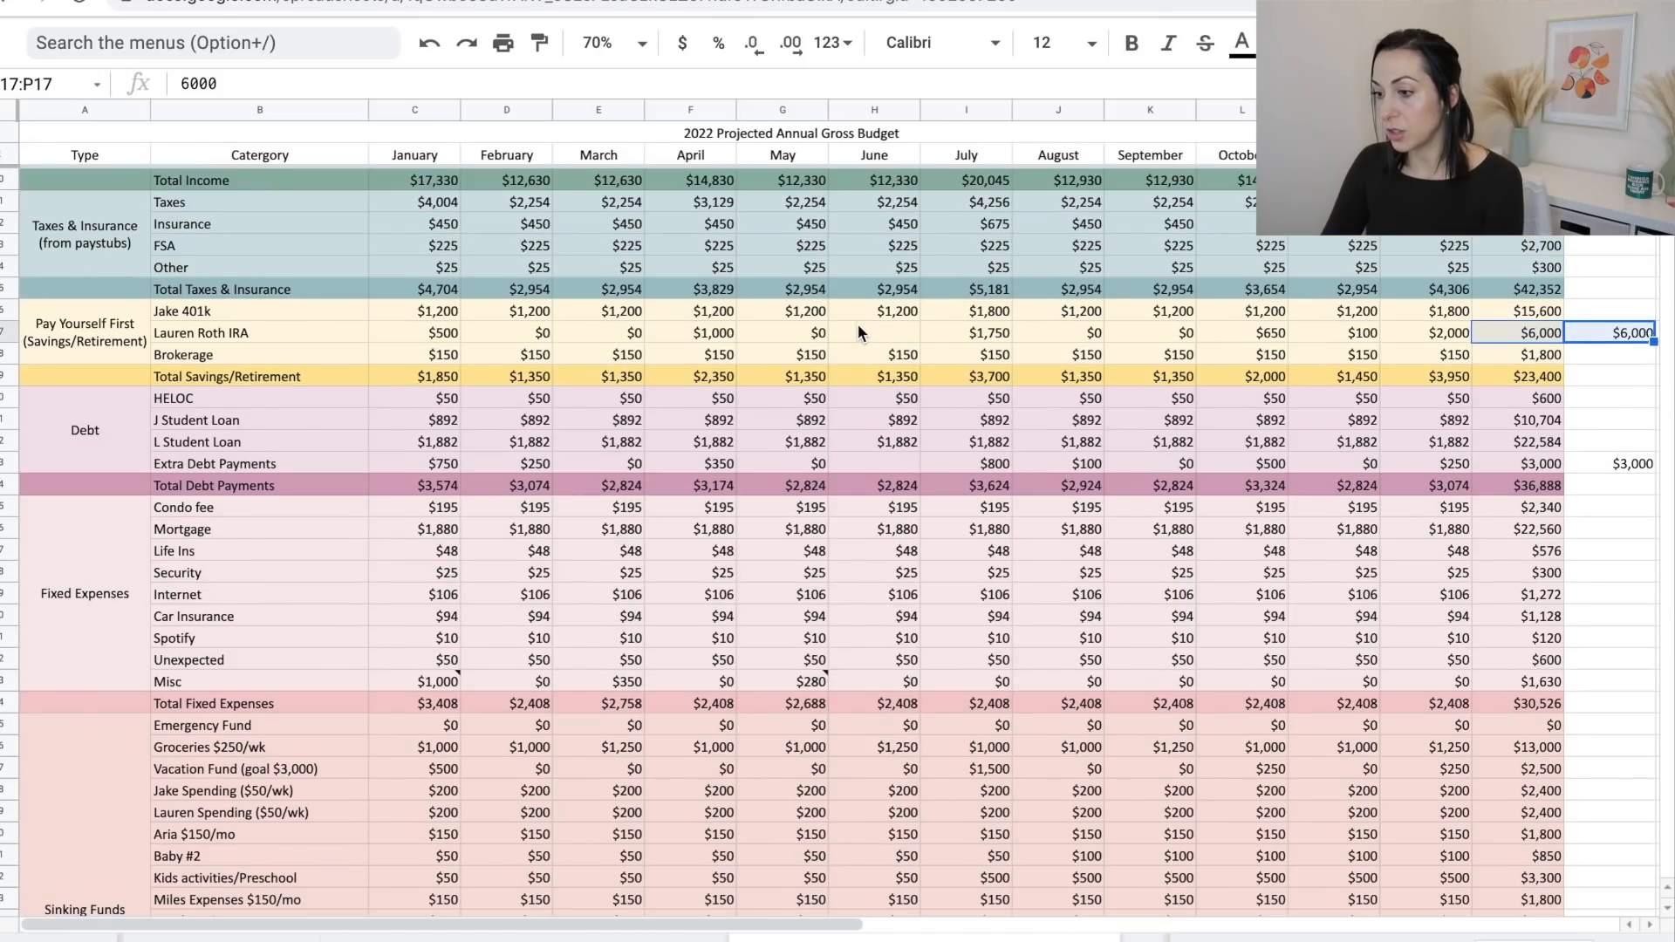
left_click(427, 181)
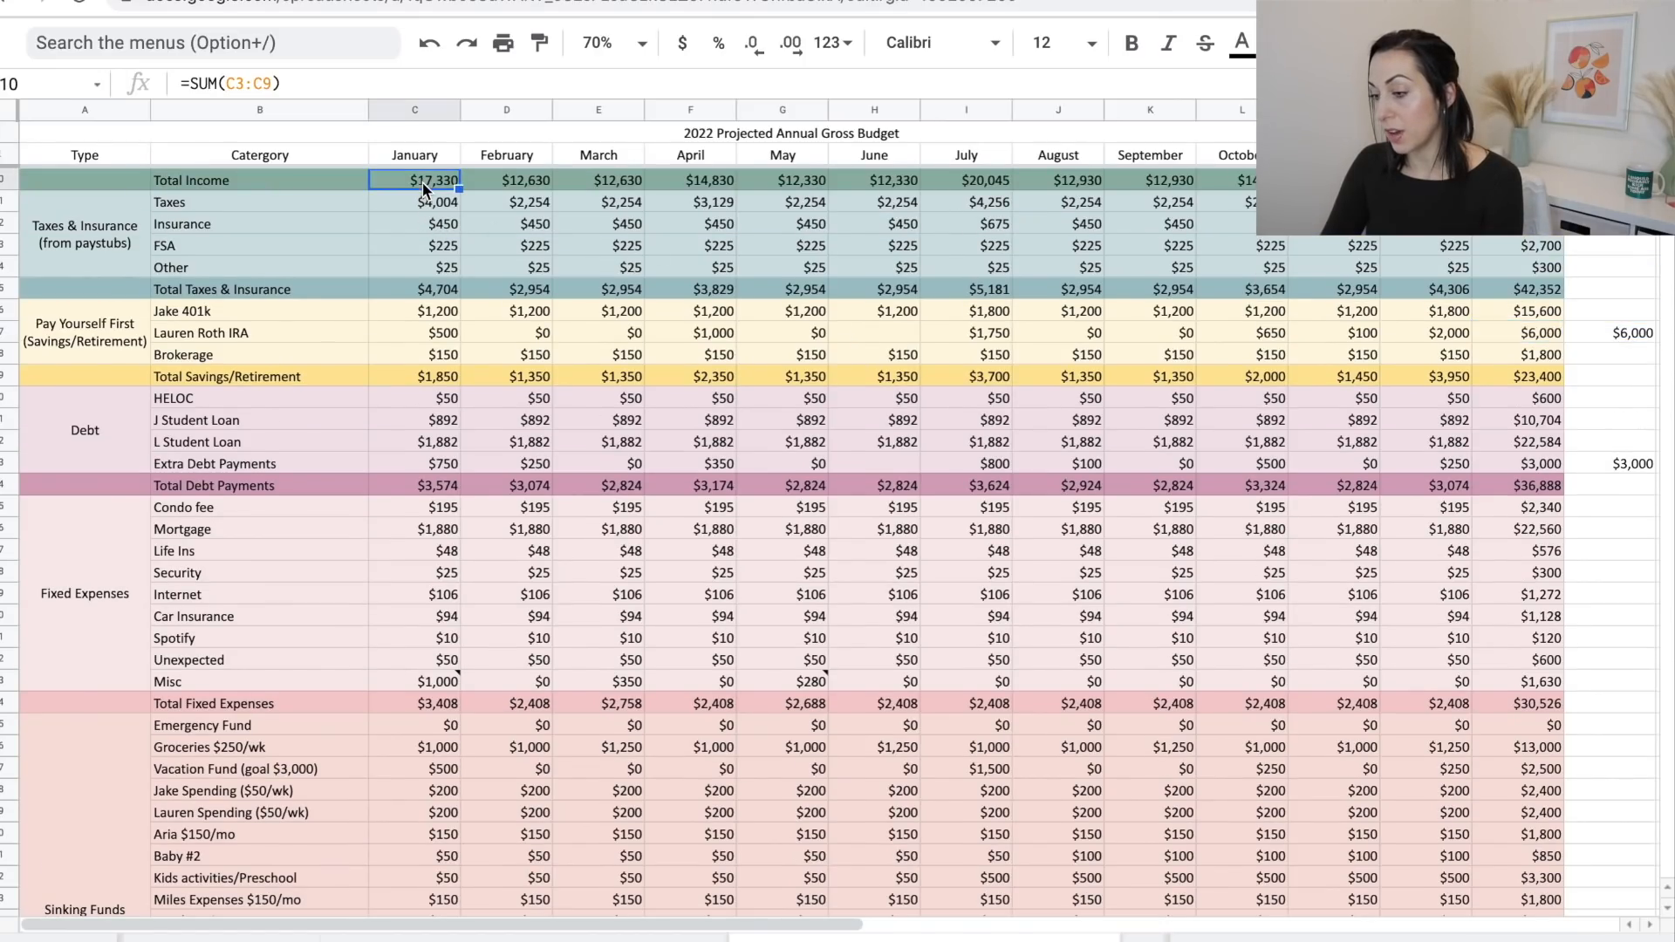
Check February's Total Income, then review the Left to Budget amount of each month from January through December.
left_click(513, 183)
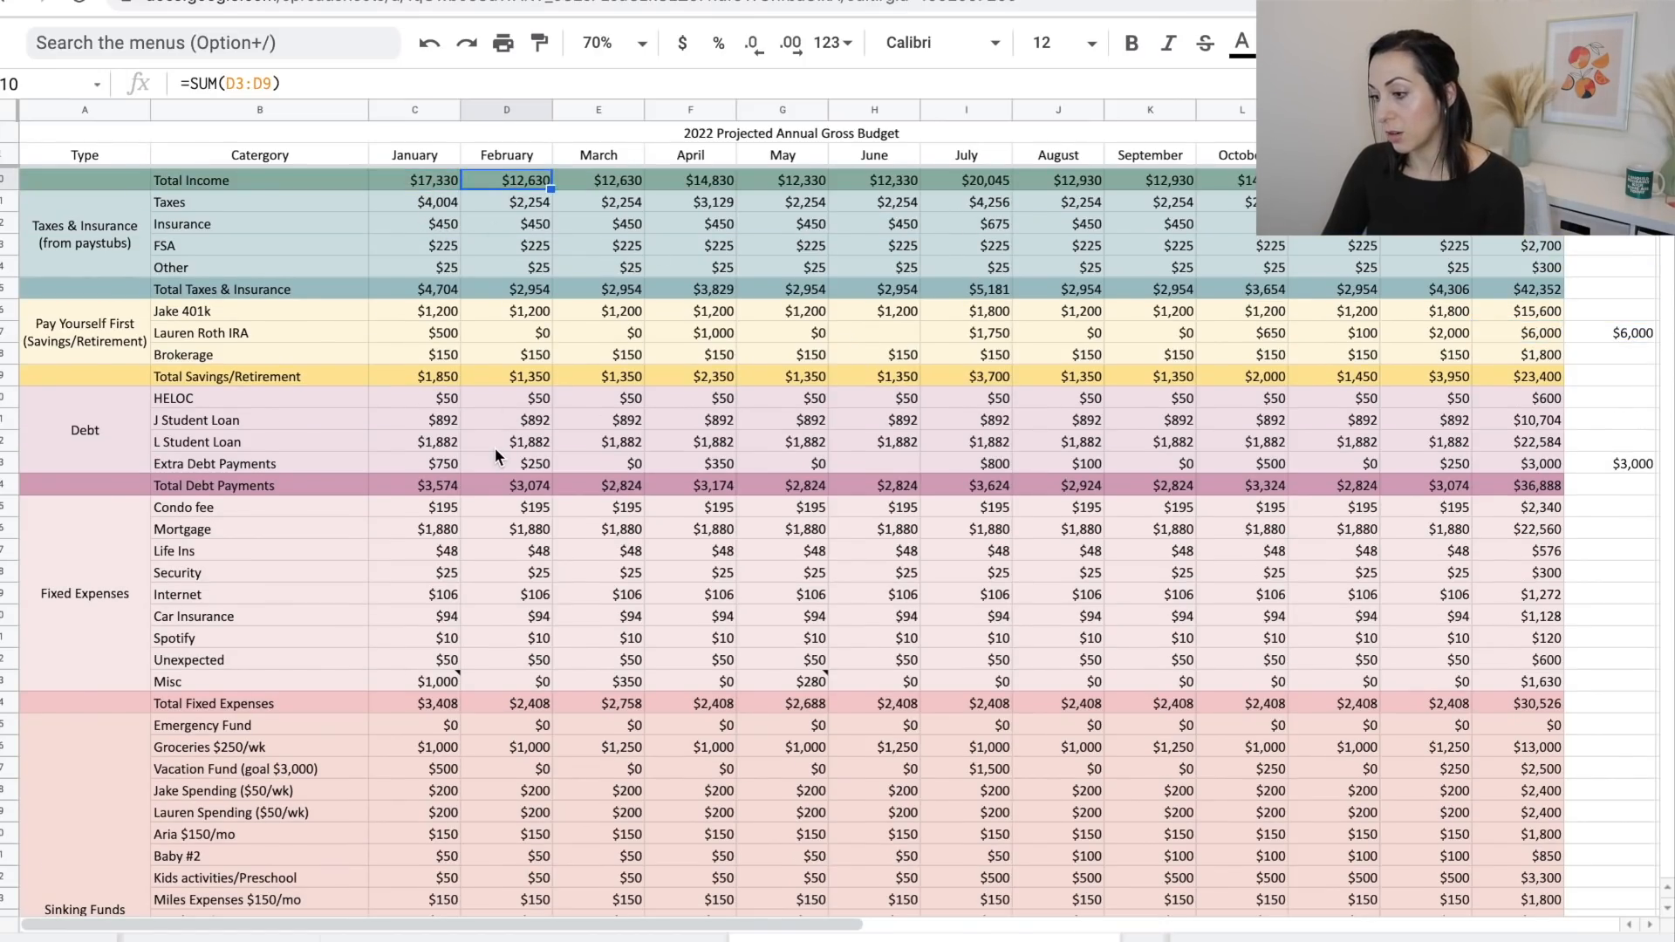
scroll(477, 584, "down", 5)
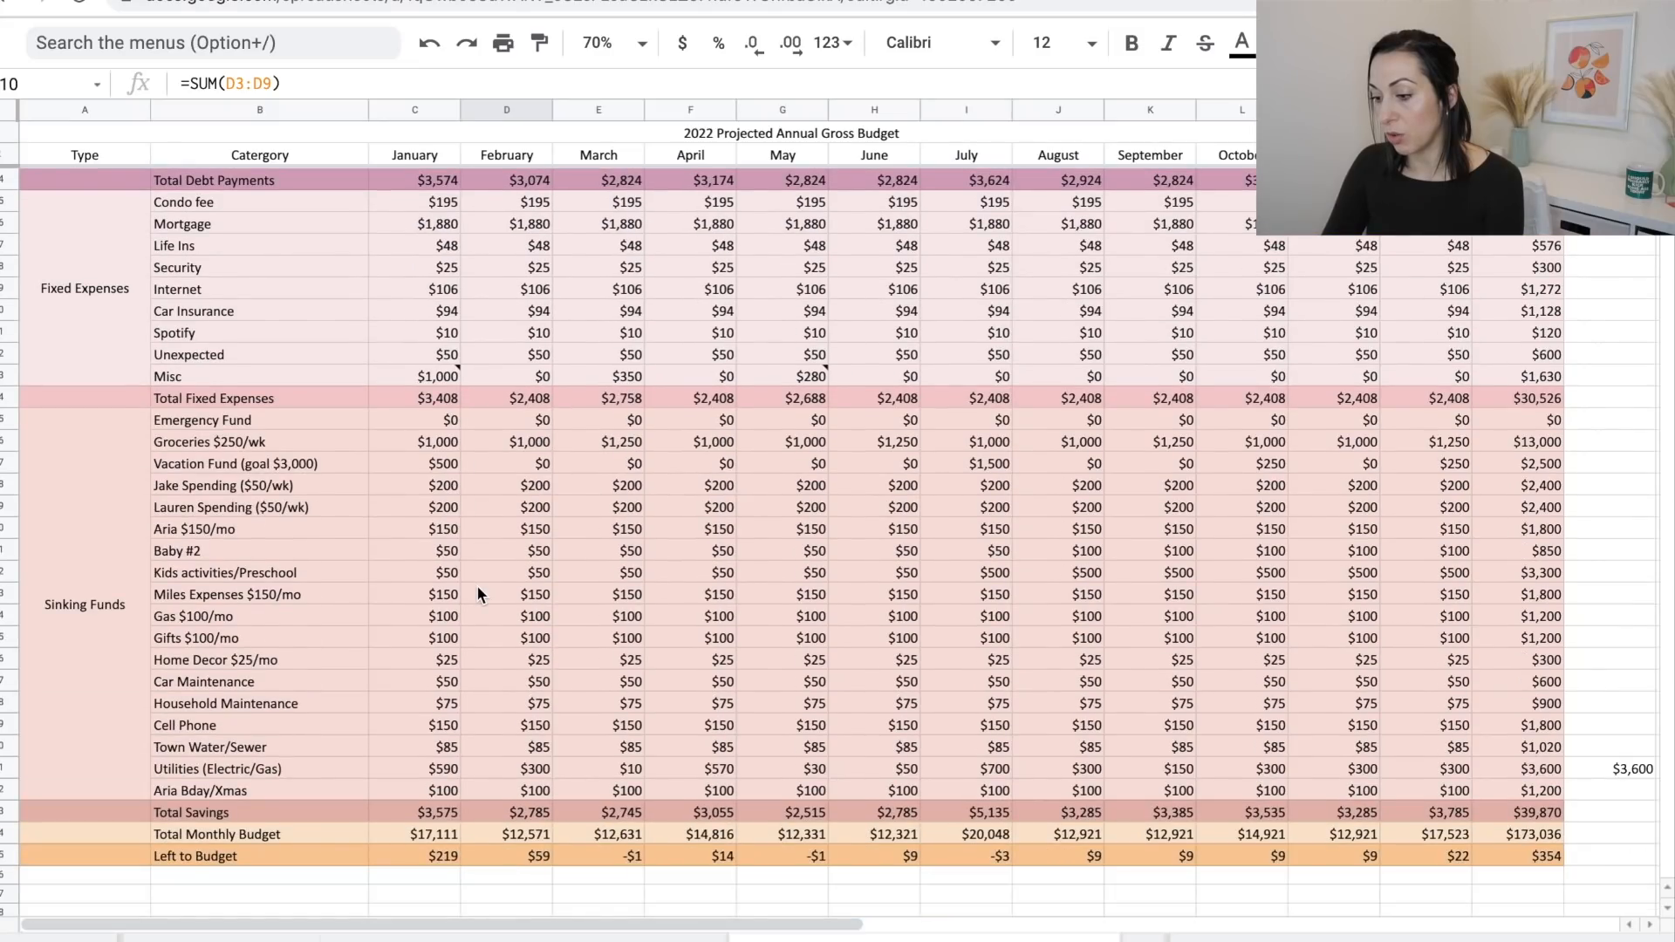
scroll(477, 594, "down", 2)
left_click(441, 767)
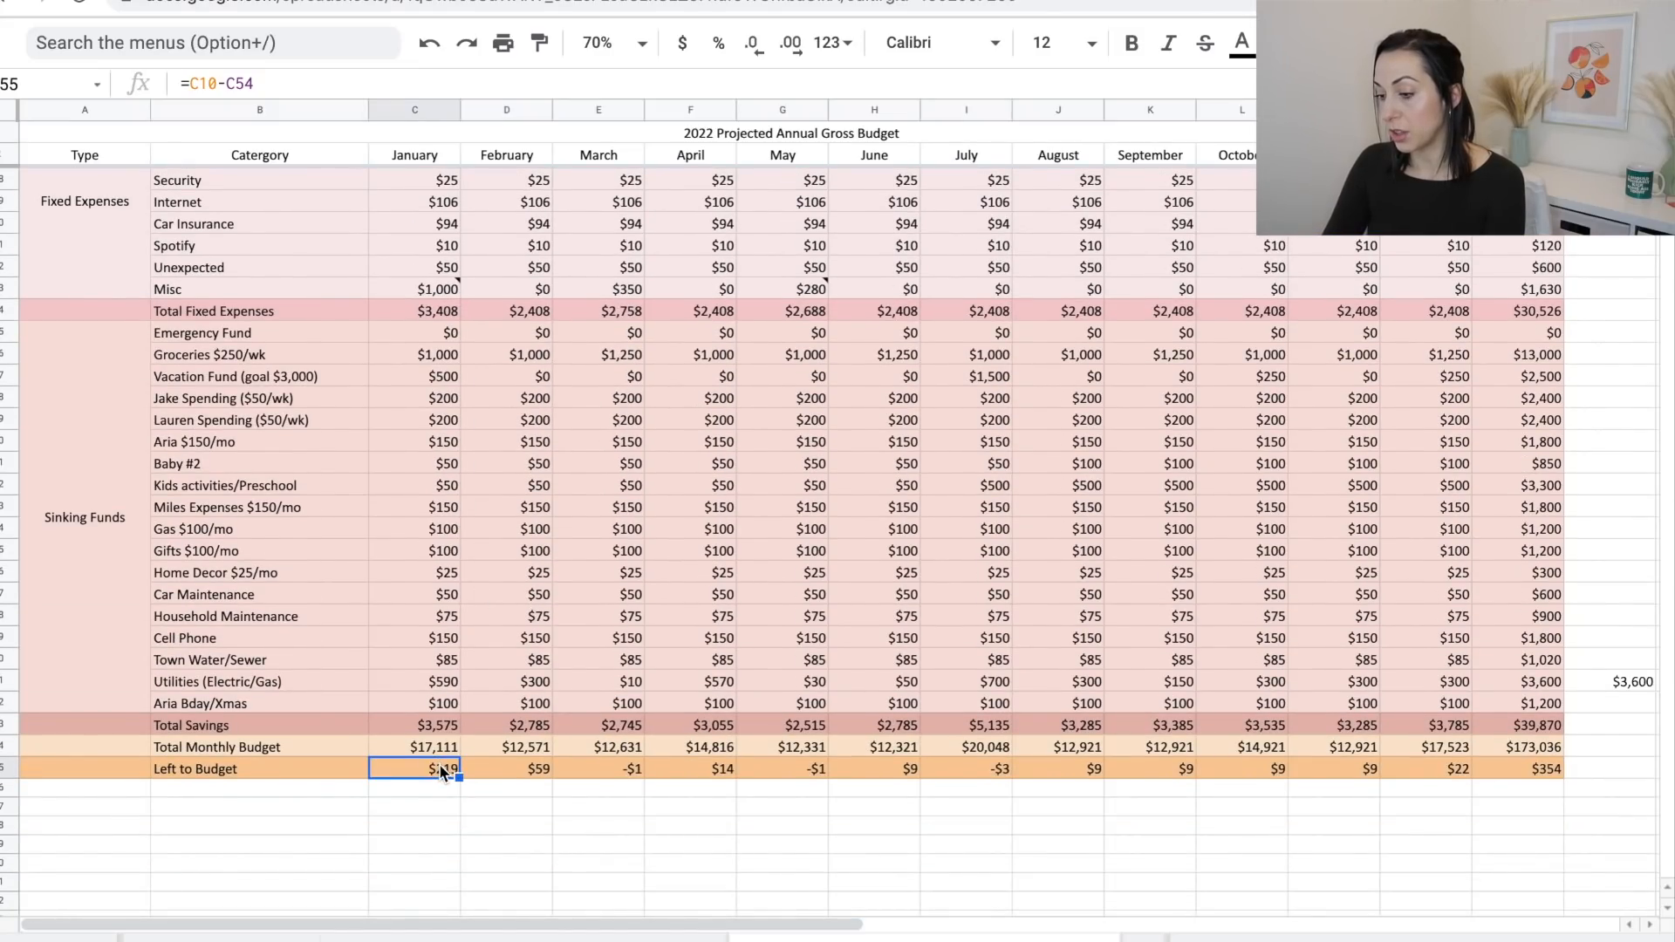
key("Right")
key("Right")
key("Right")
key("Right")
key("Right")
key("Right")
key("Right")
key("Right")
key("Right")
key("Right")
key("Right")
key("Left")
key("Left")
key("Left")
key("Left")
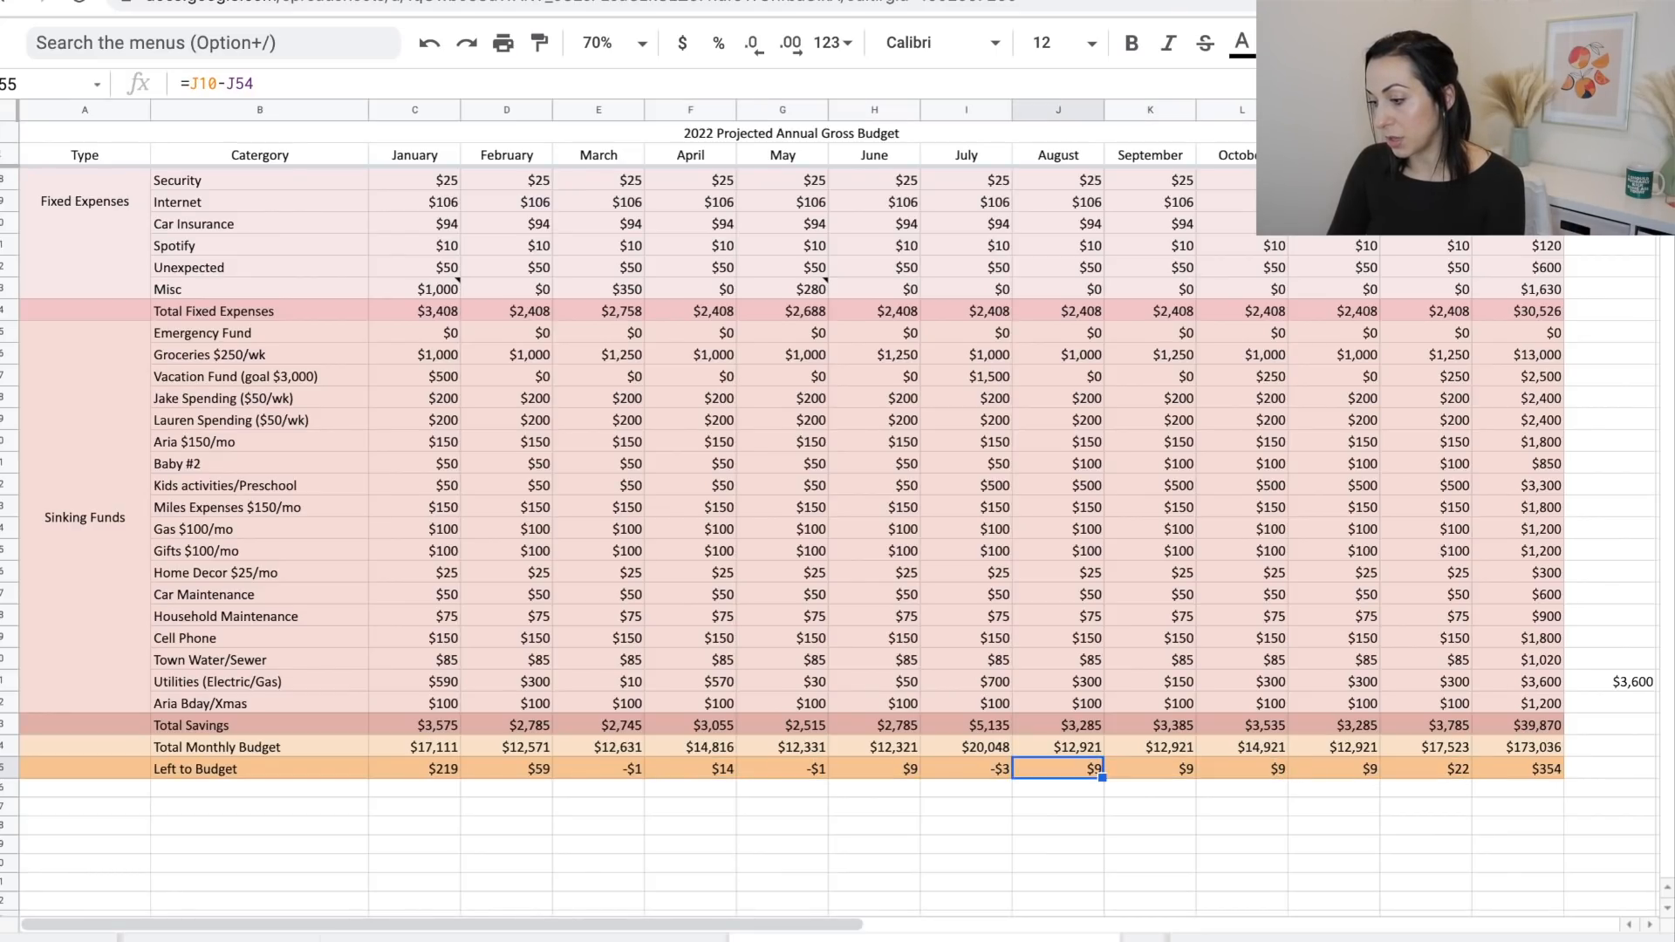
key("Left")
key("Left")
key("Left")
key("Left")
key("Left")
key("Left")
key("Left")
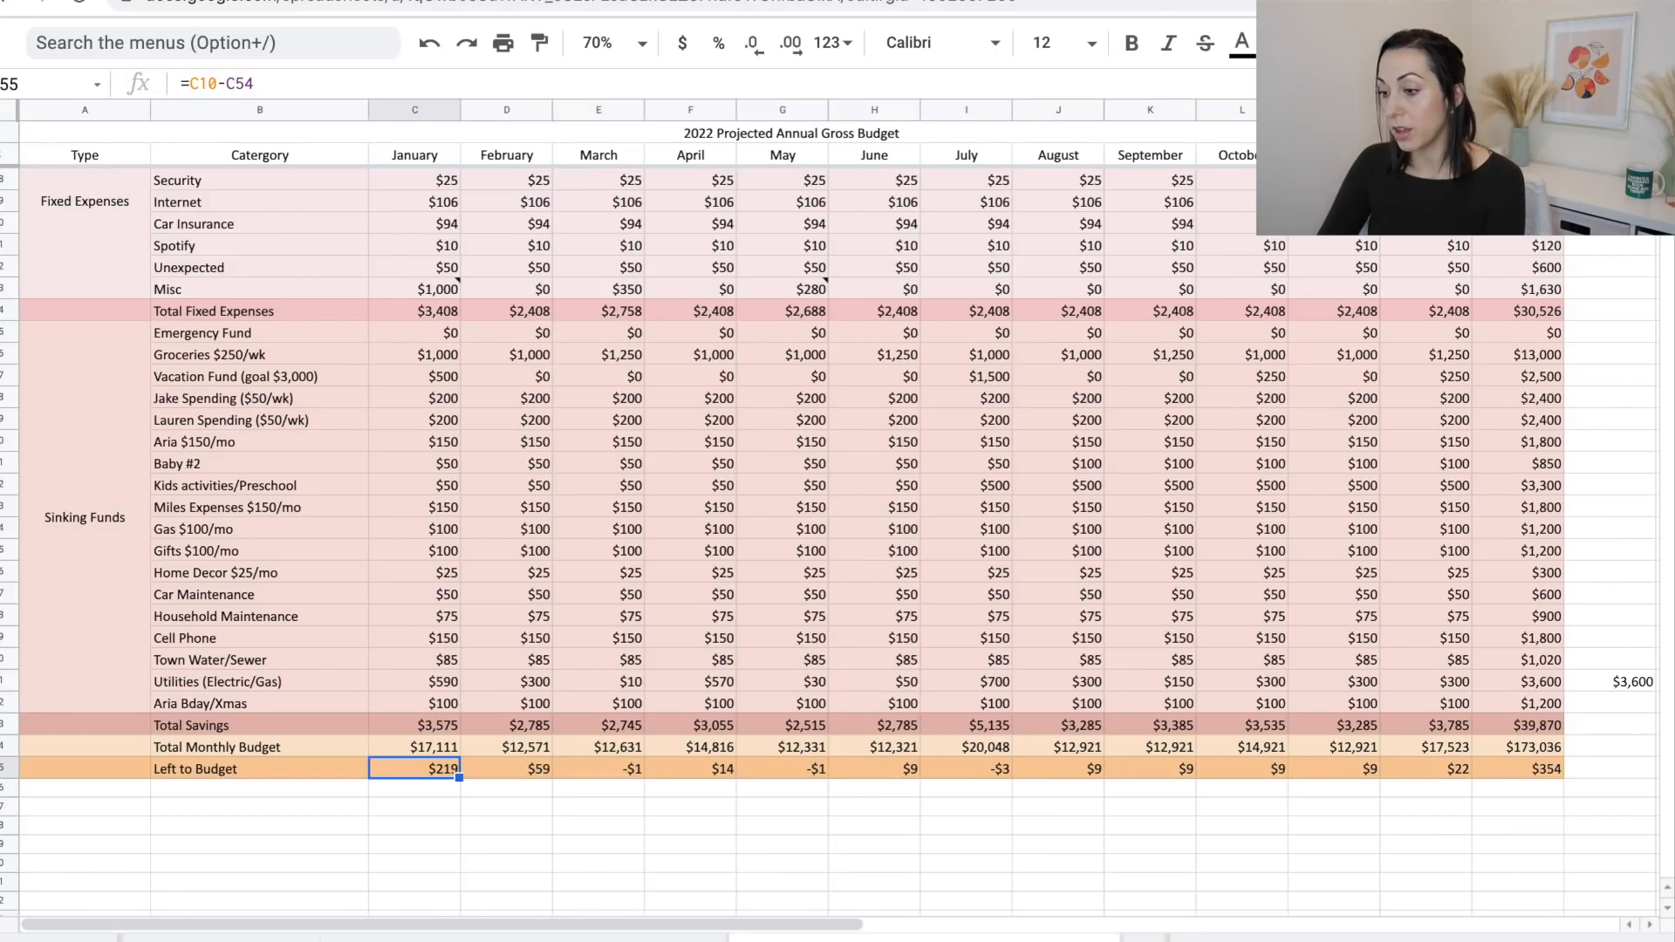
Review the monthly Extra Debt Payments amounts, beginning with January and February.
scroll(409, 375, "up", 5)
left_click(433, 466)
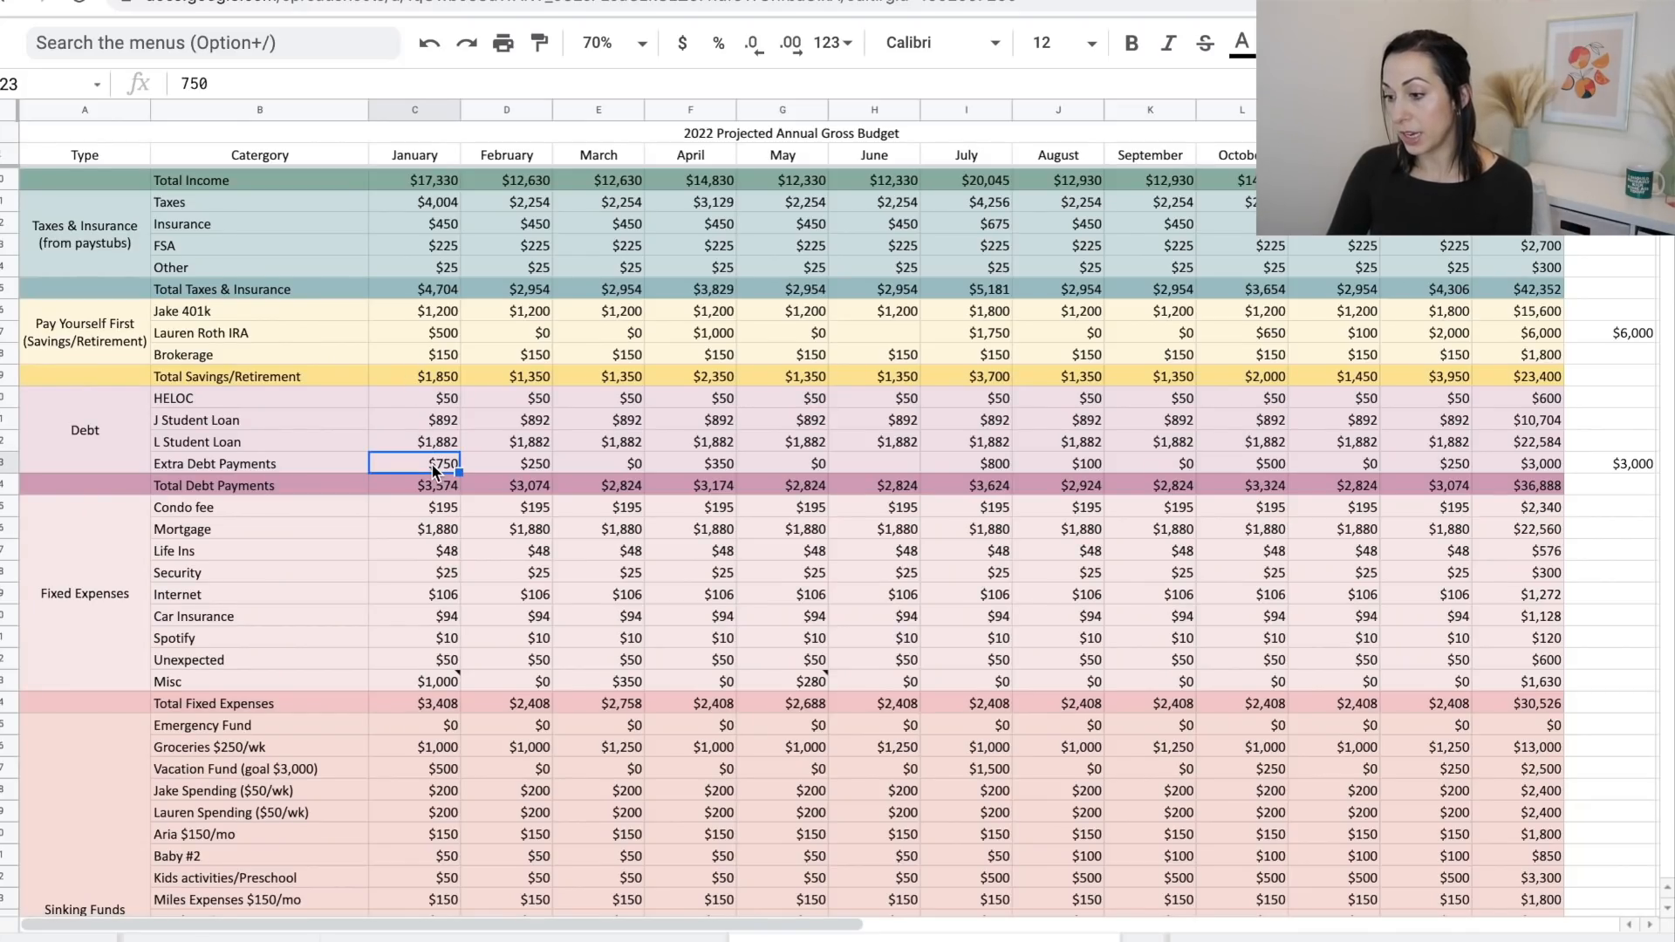
left_click(528, 472)
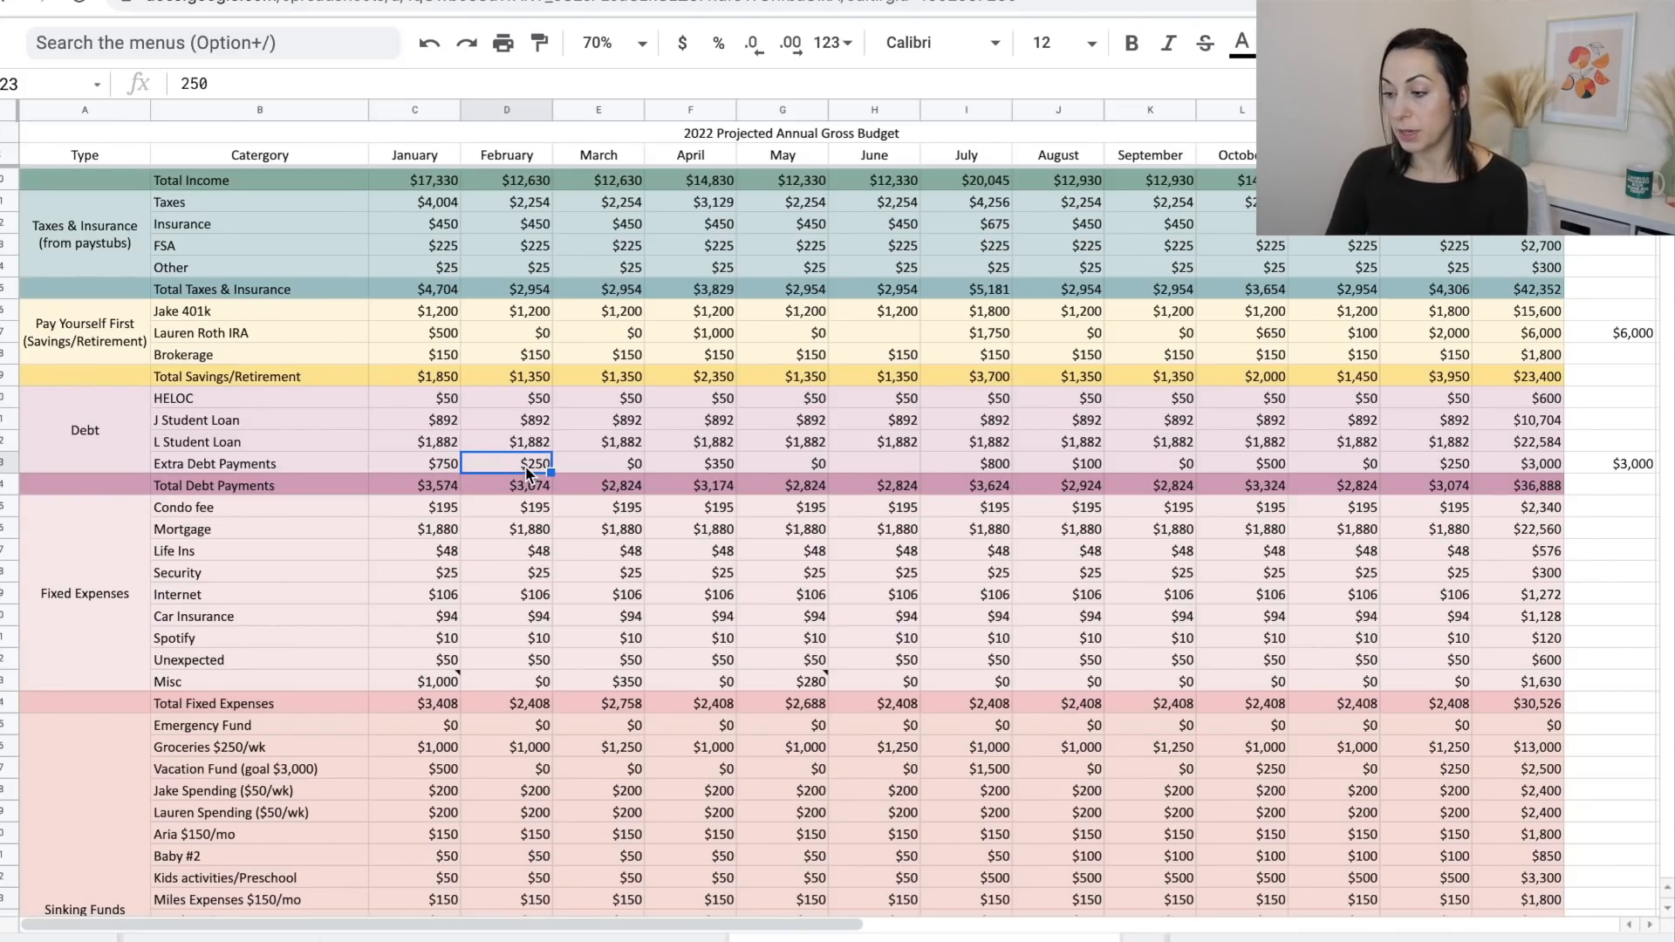
key("Right")
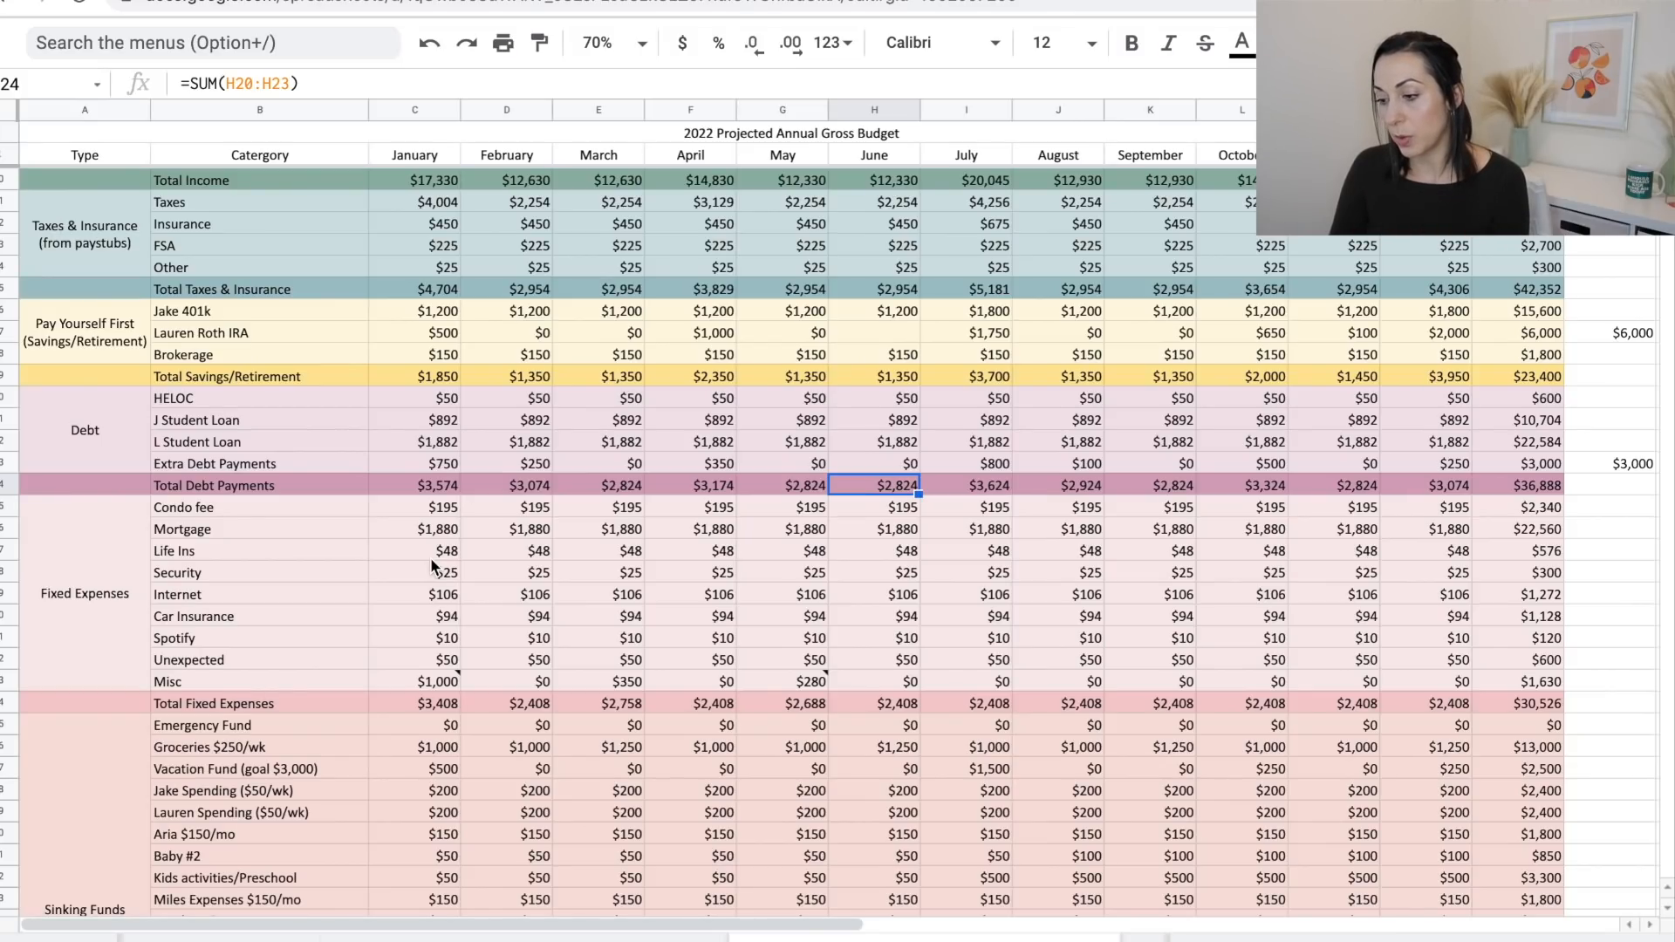
Compare January's Utilities (Electric/Gas) amount with January's Left to Budget.
scroll(431, 562, "down", 4)
scroll(431, 563, "down", 2)
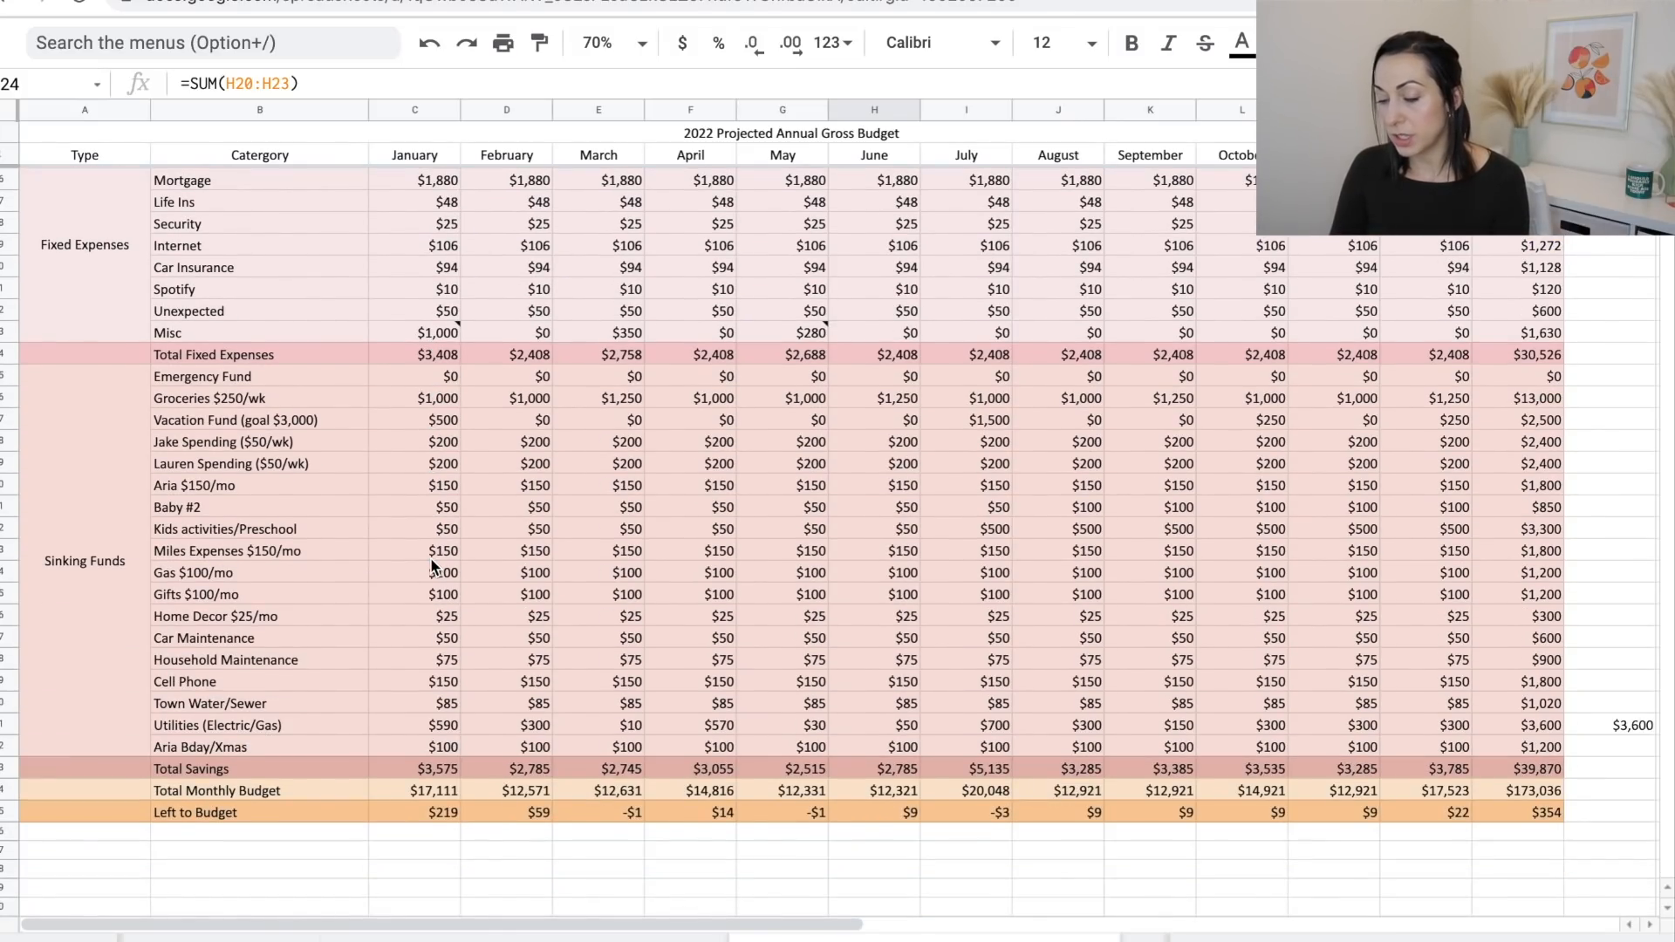
left_click(438, 727)
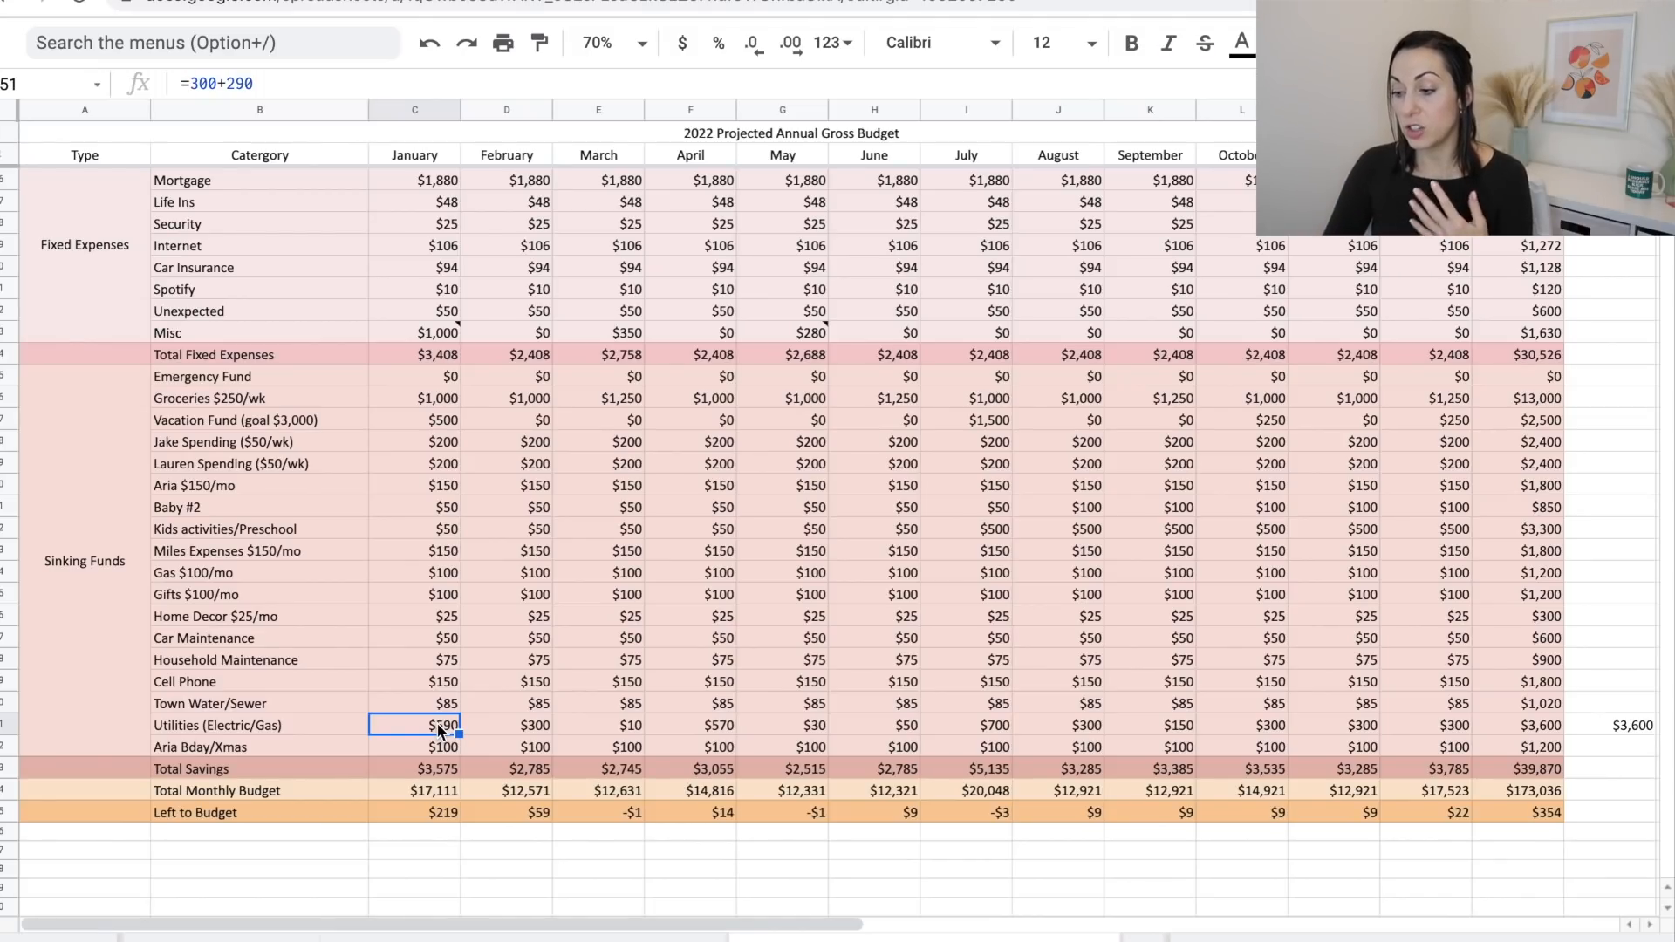
left_click(431, 813)
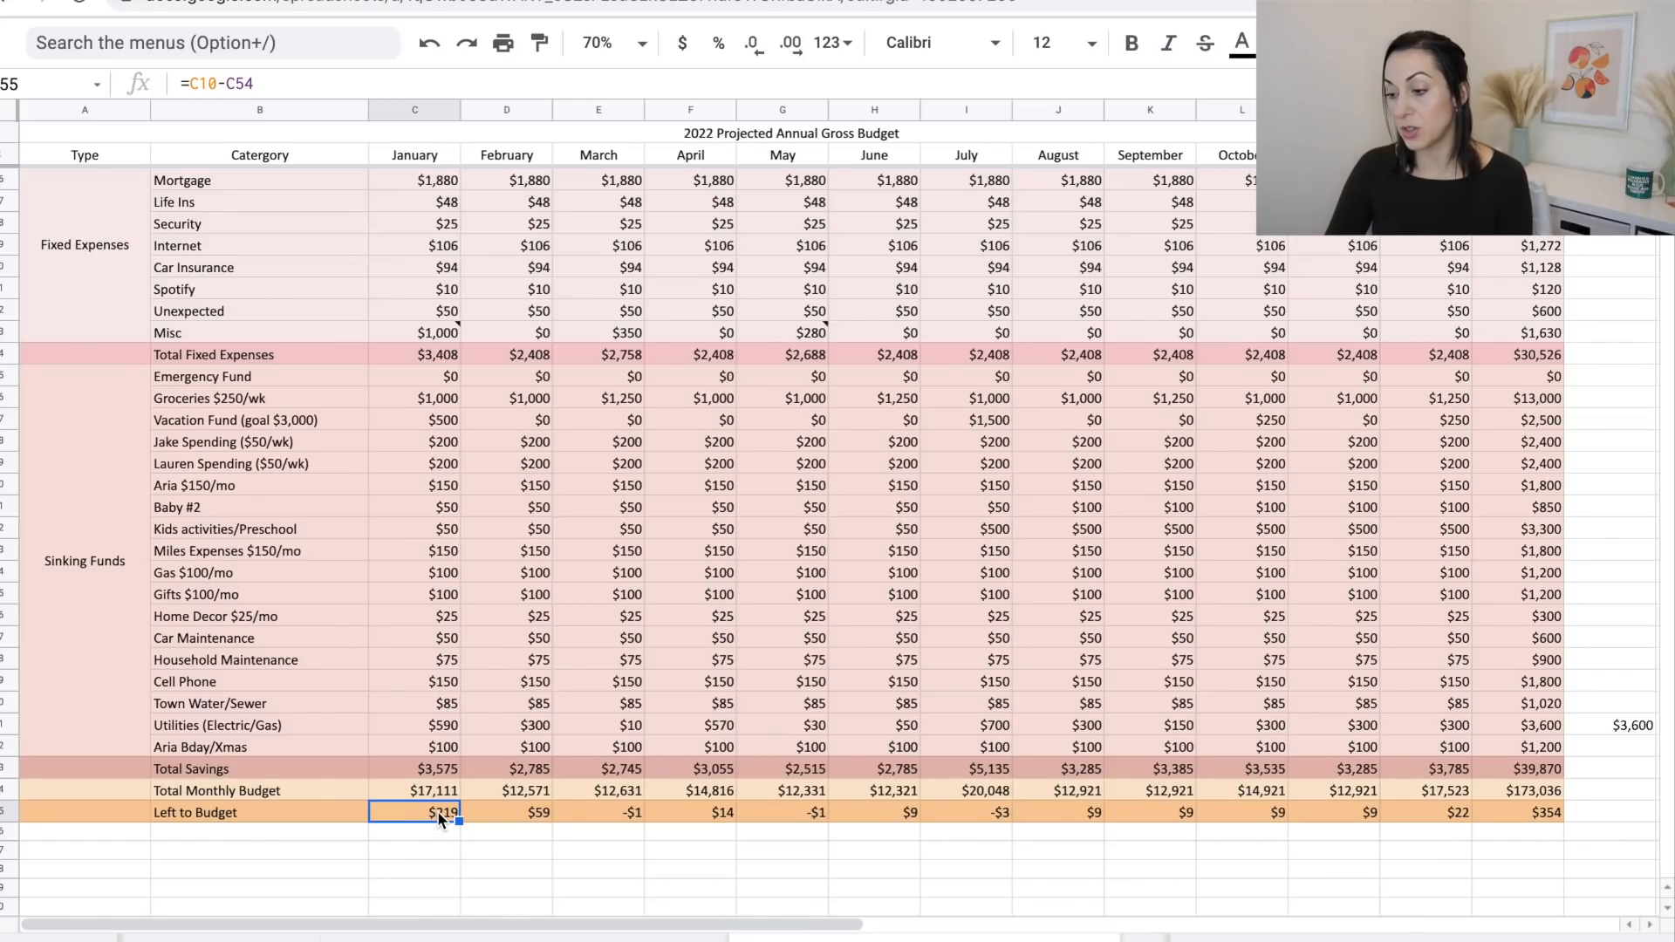
left_click(443, 729)
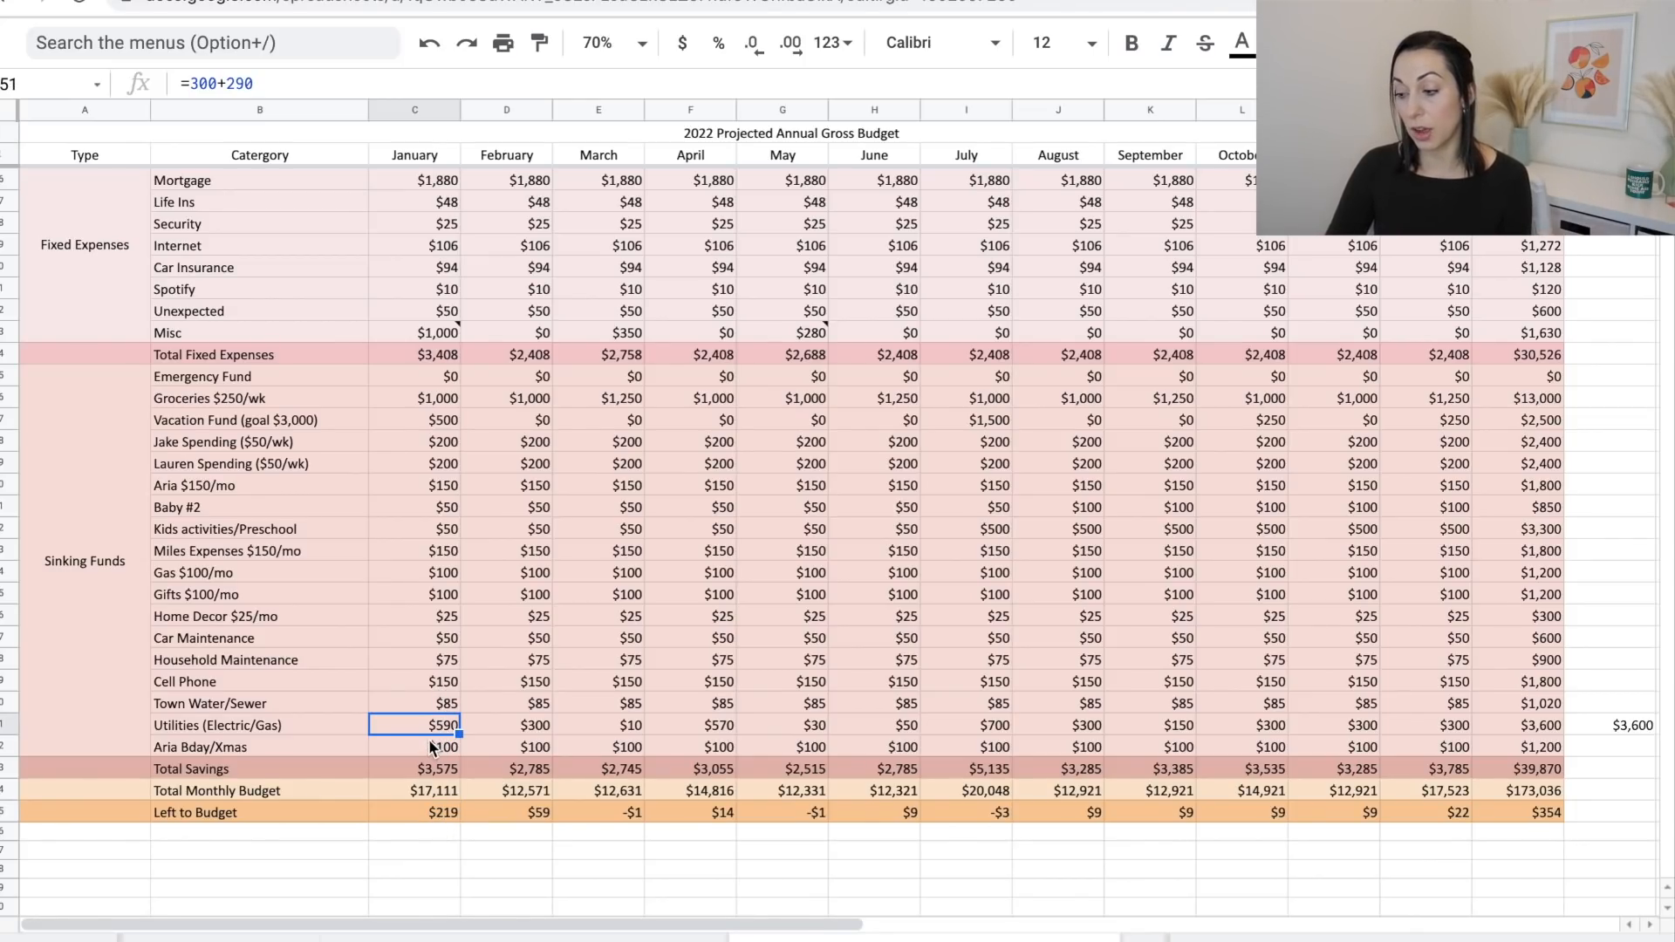